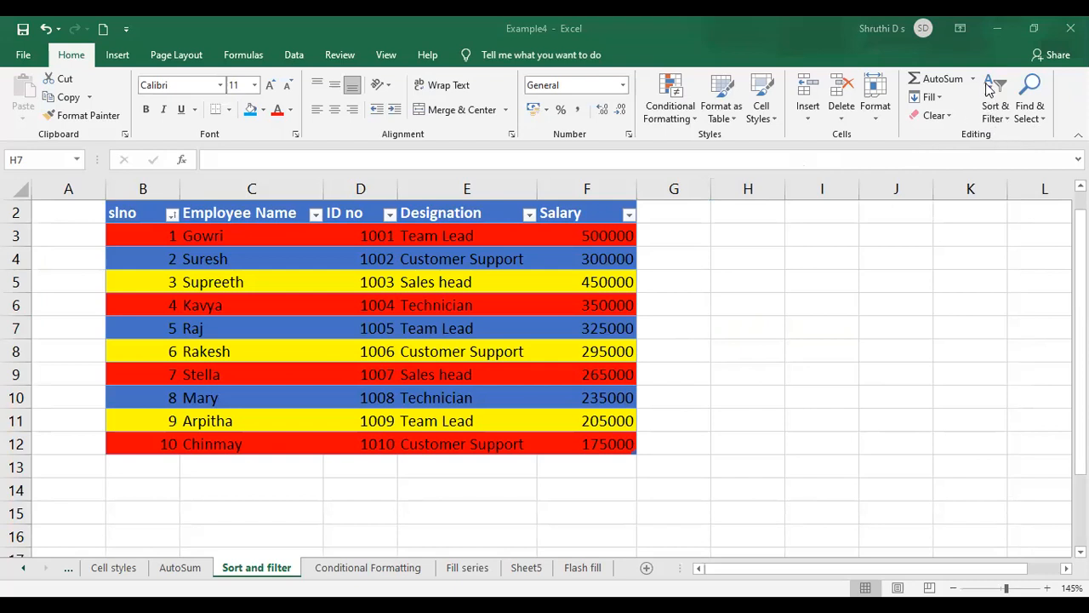
pyautogui.click(937, 101)
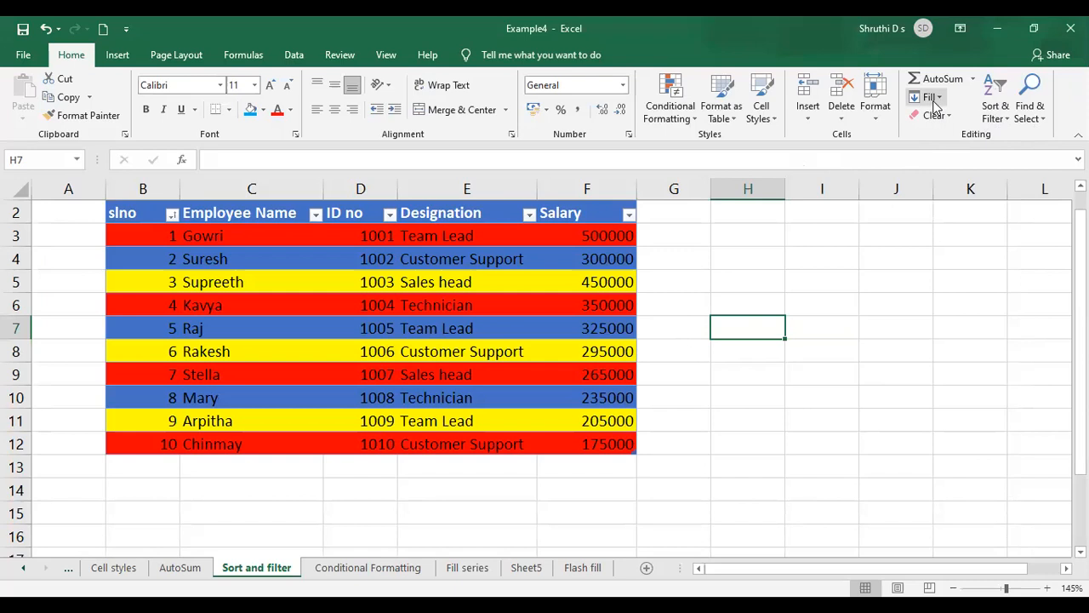
pyautogui.click(935, 103)
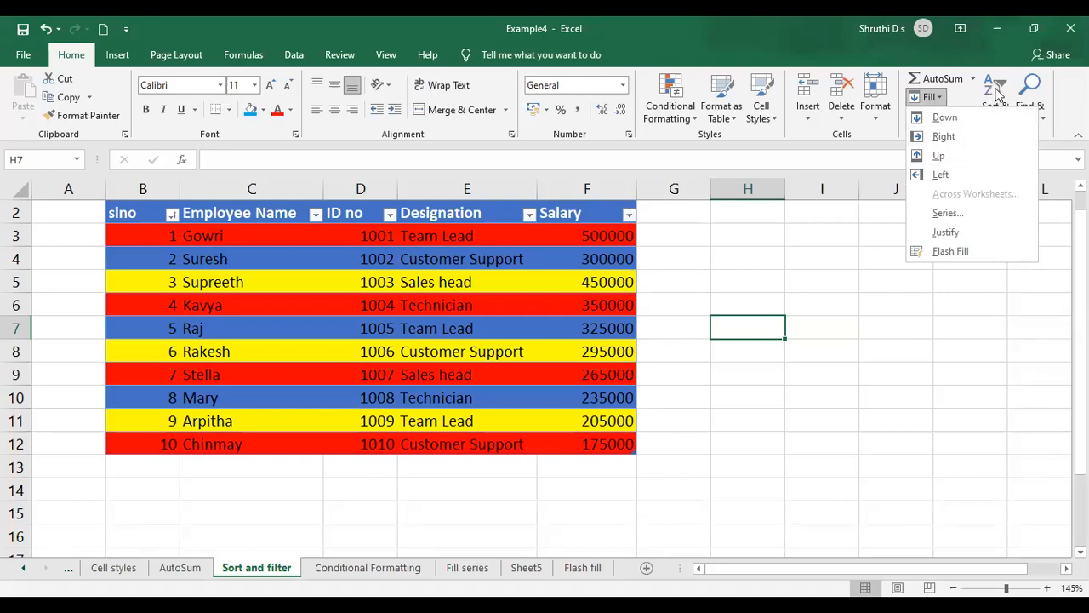
pyautogui.click(557, 331)
pyautogui.click(941, 96)
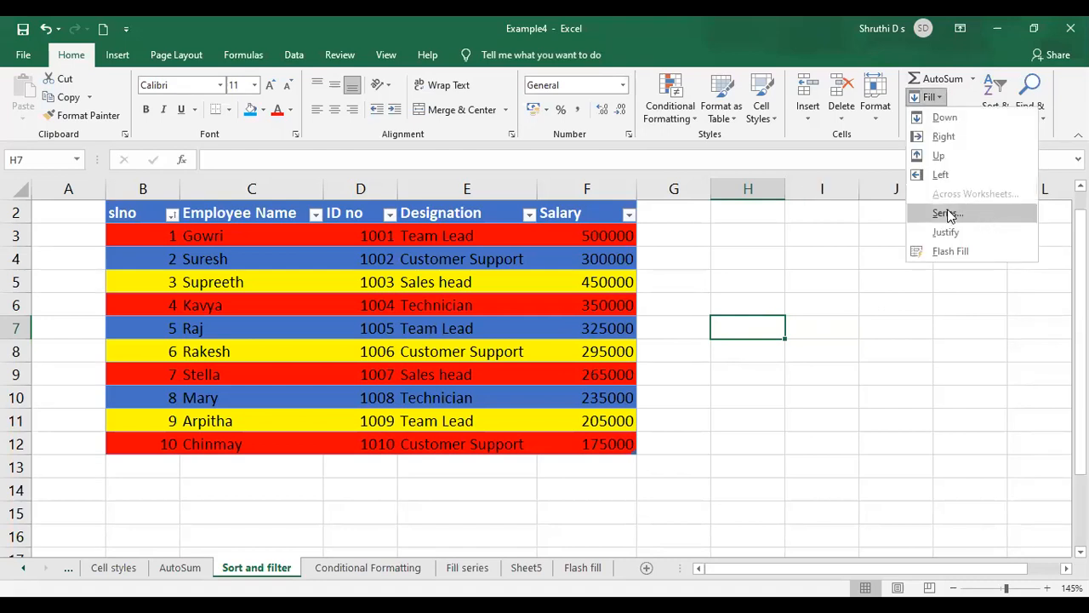
pyautogui.click(760, 418)
# Step: Open the Across Sheet worksheet and autofit the width of its Salary column
pyautogui.click(68, 569)
pyautogui.click(124, 576)
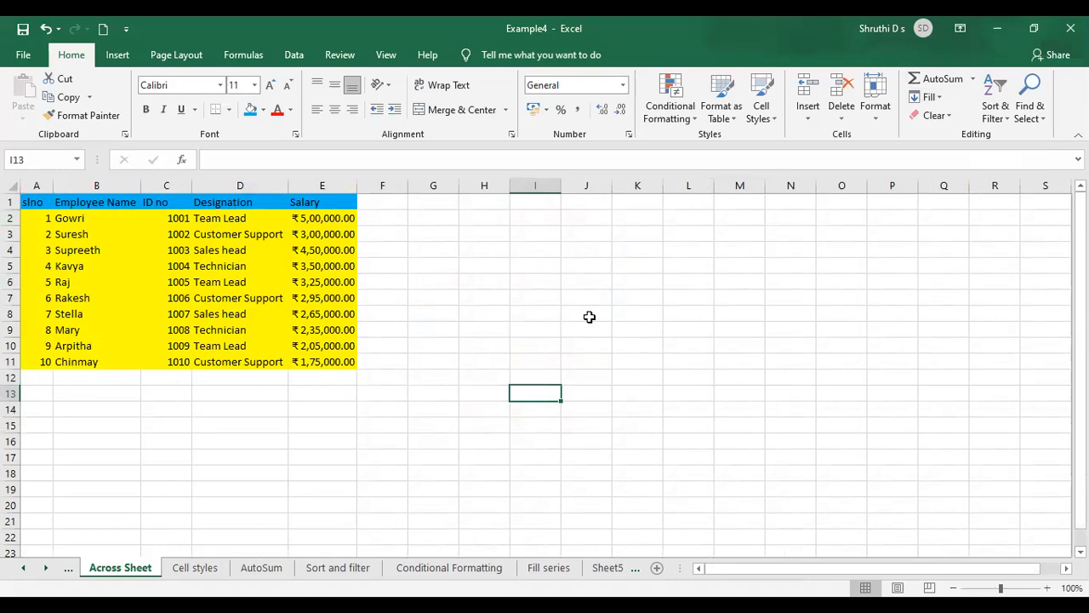
pyautogui.keyDown('ctrl'); pyautogui.scroll(2, 588, 315); pyautogui.keyUp('ctrl')
pyautogui.keyDown('ctrl'); pyautogui.scroll(1, 500, 351); pyautogui.keyUp('ctrl')
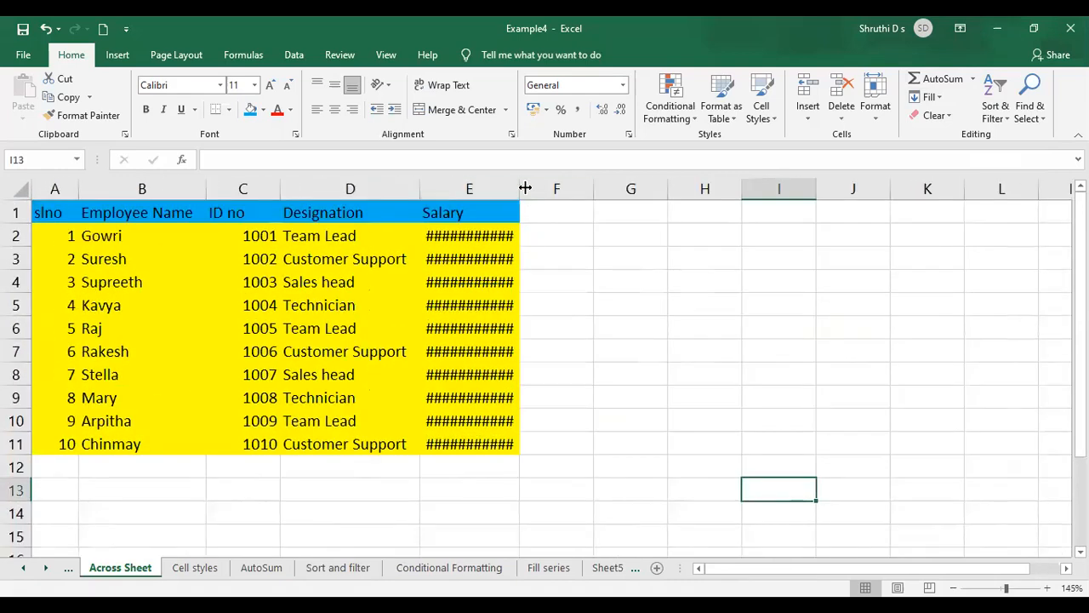
pyautogui.doubleClick(519, 188)
# Step: Select the whole employee table on Across Sheet, from A1 to E11
pyautogui.moveTo(53, 212); pyautogui.dragTo(467, 420)
pyautogui.click(443, 444)
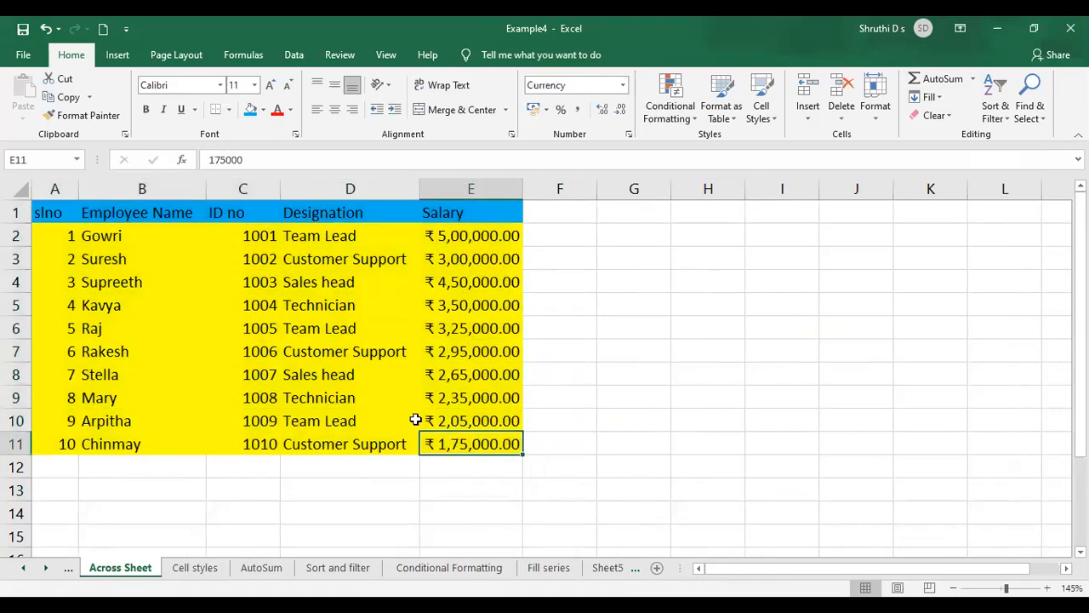
pyautogui.moveTo(49, 212); pyautogui.dragTo(460, 451)
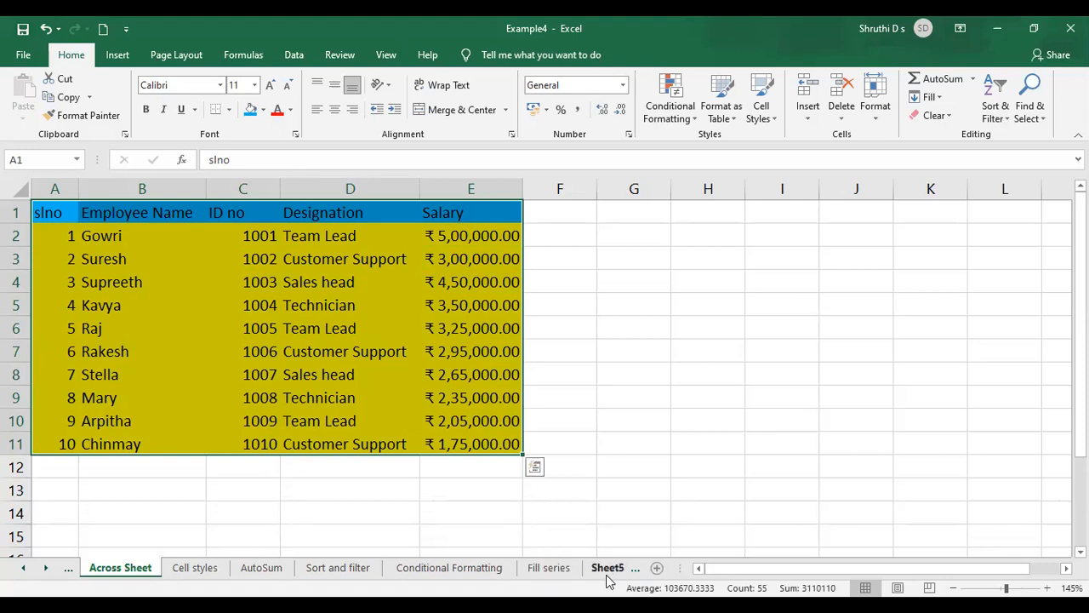
# Step: Add a new blank worksheet directly after Sheet5
pyautogui.click(609, 568)
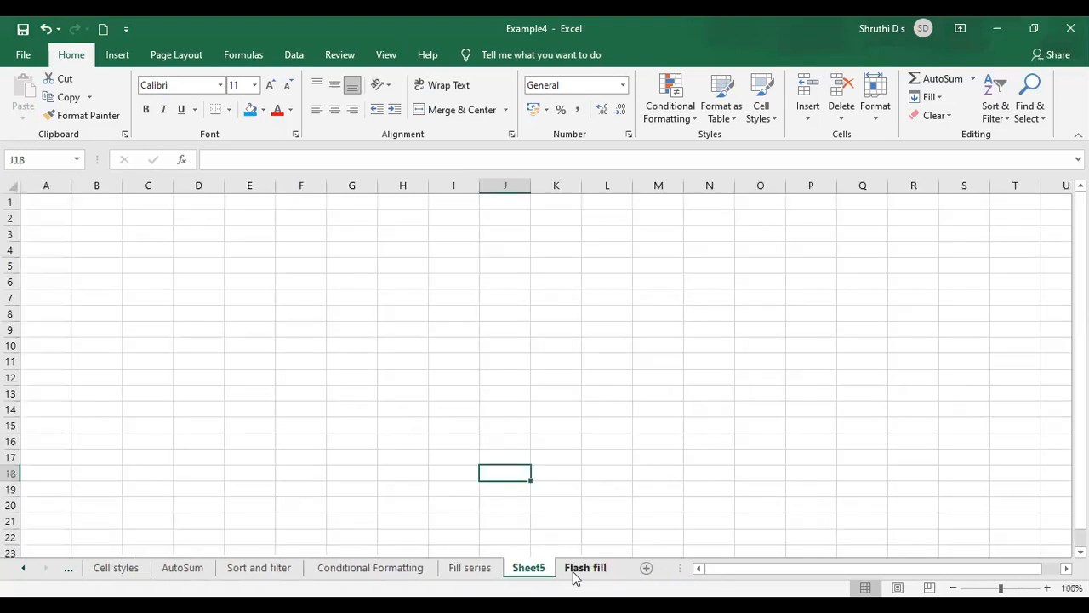
pyautogui.click(647, 570)
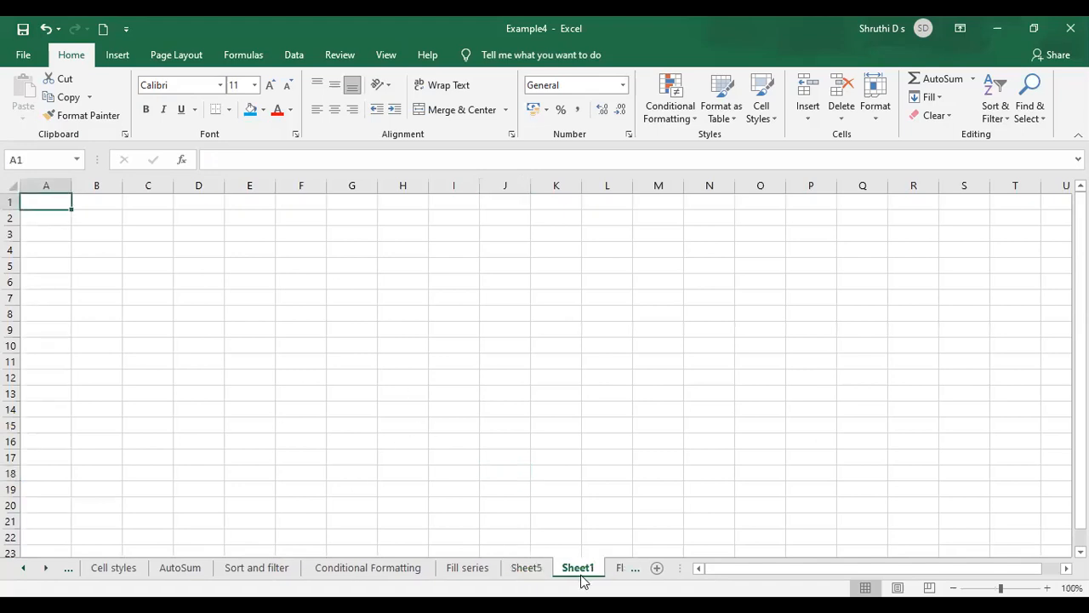
pyautogui.click(530, 570)
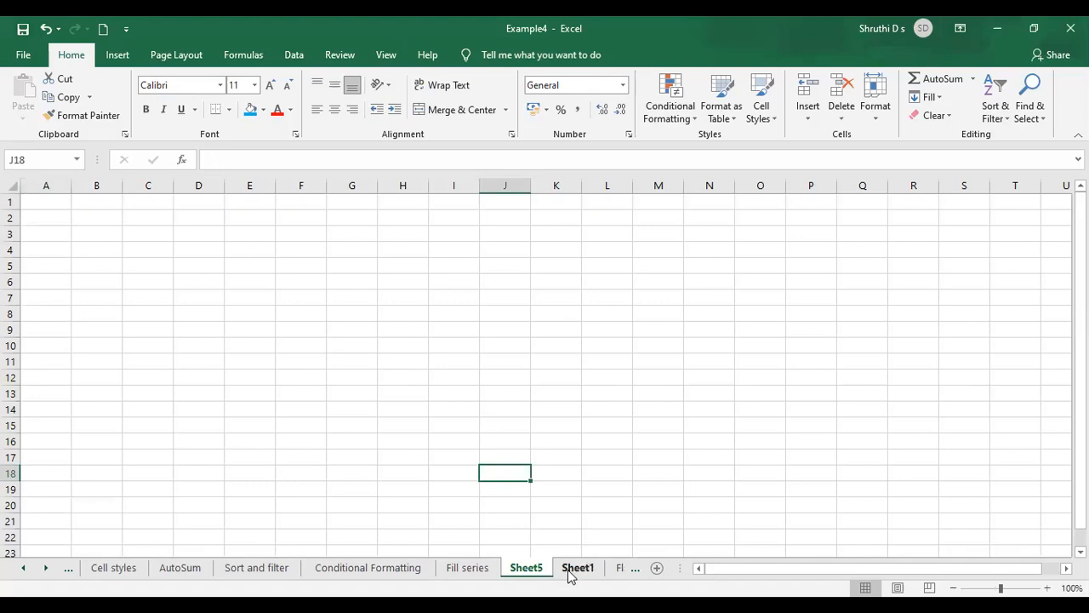
pyautogui.click(572, 570)
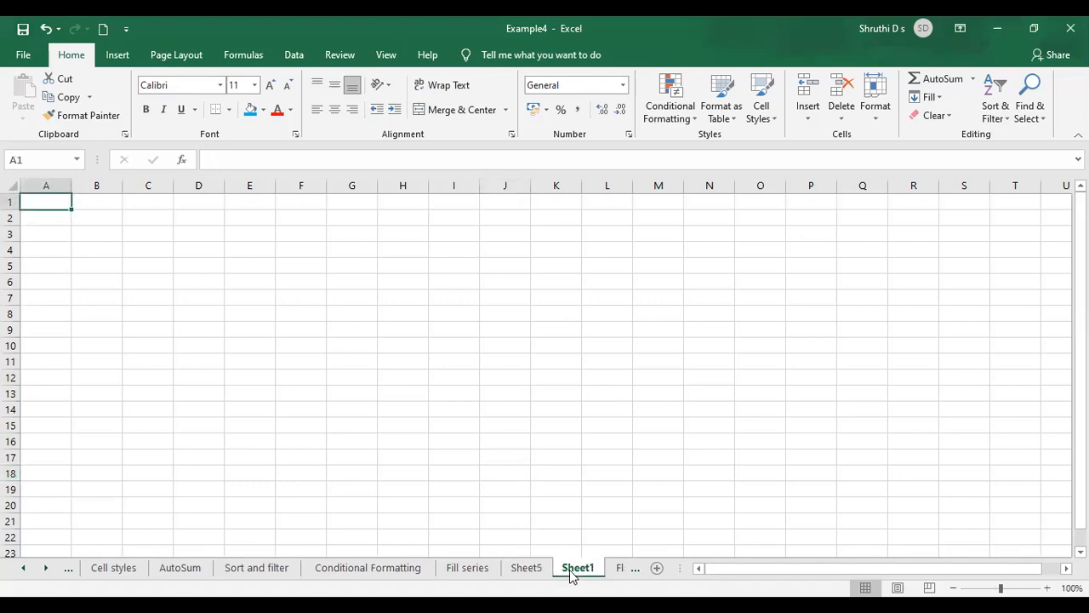
# Step: Return to Across Sheet and group it with Sheet5 and Sheet1, keeping the employee table selected
pyautogui.click(23, 568)
pyautogui.click(122, 568)
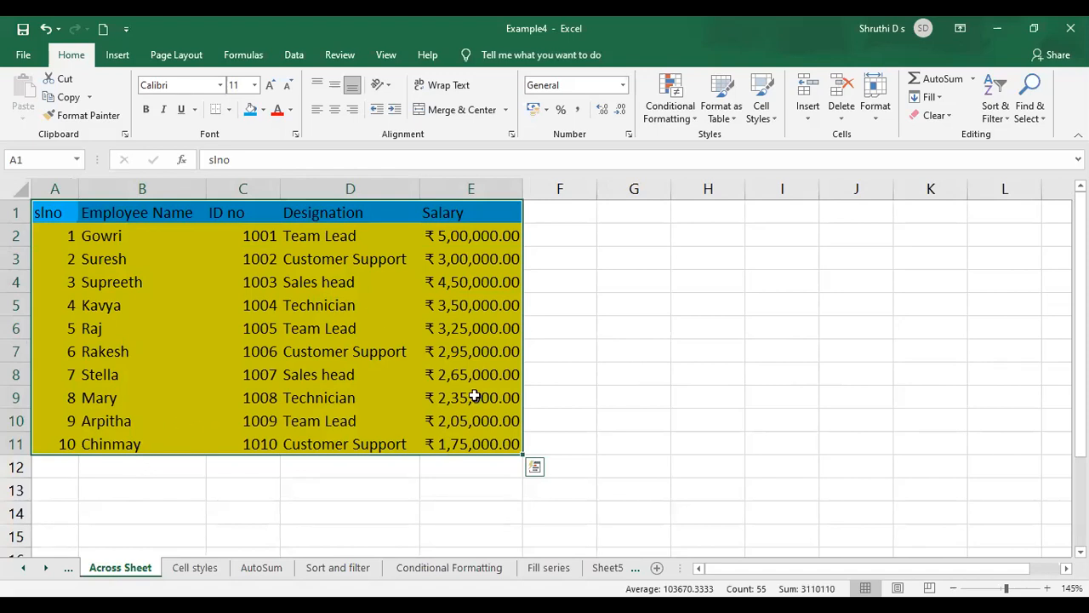
pyautogui.click(931, 97)
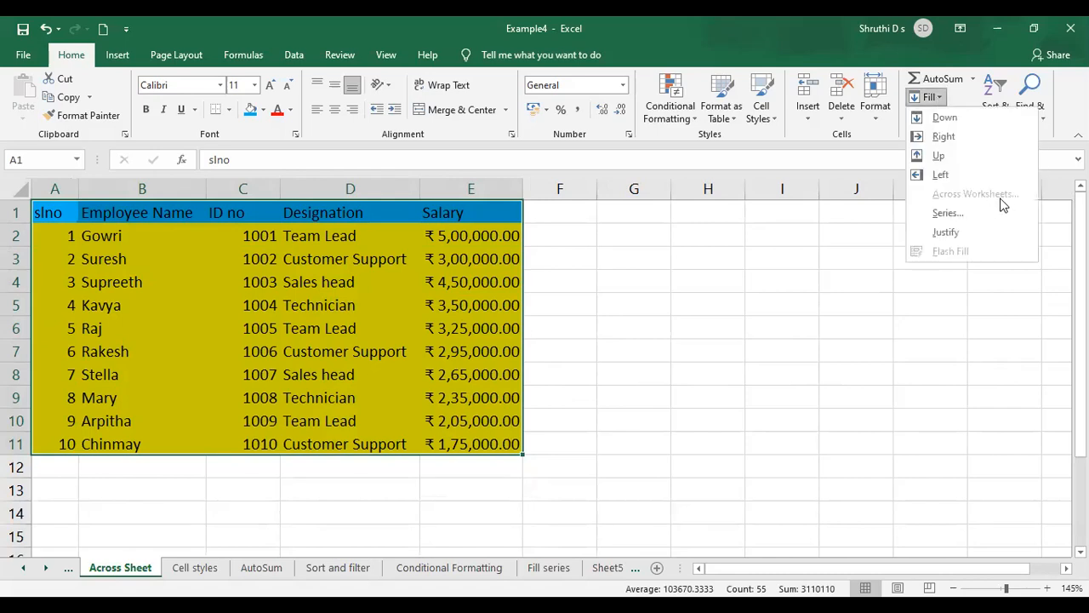
pyautogui.click(688, 333)
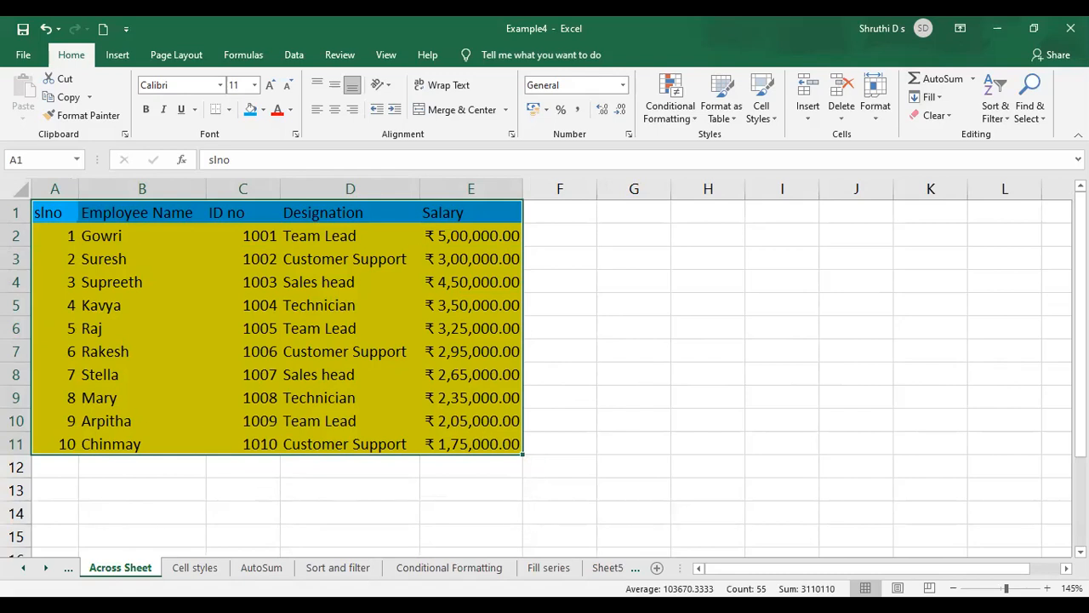
pyautogui.rightClick(128, 573)
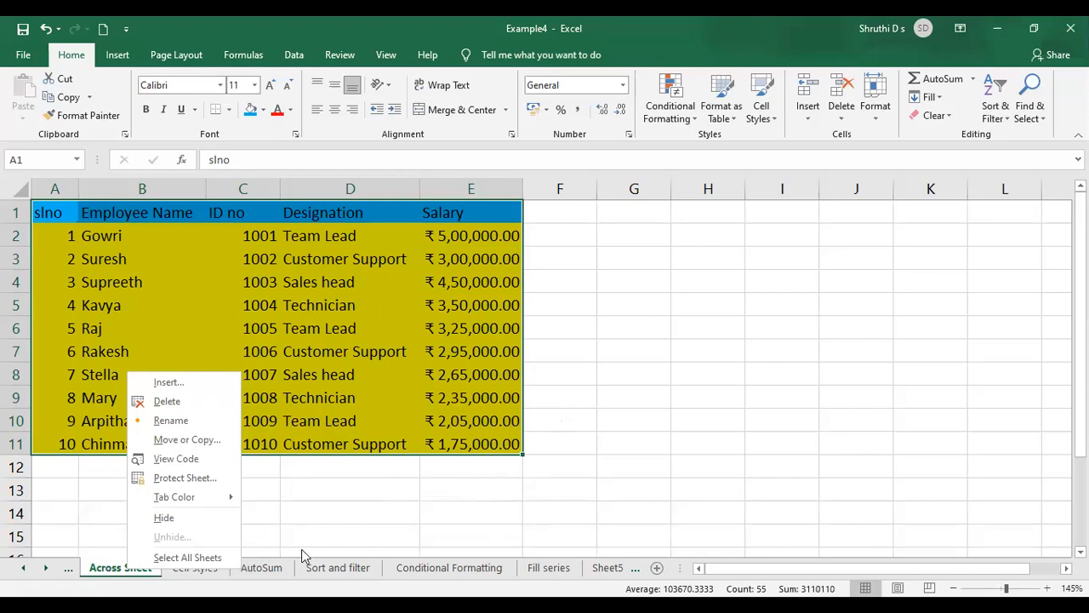
pyautogui.click(128, 571)
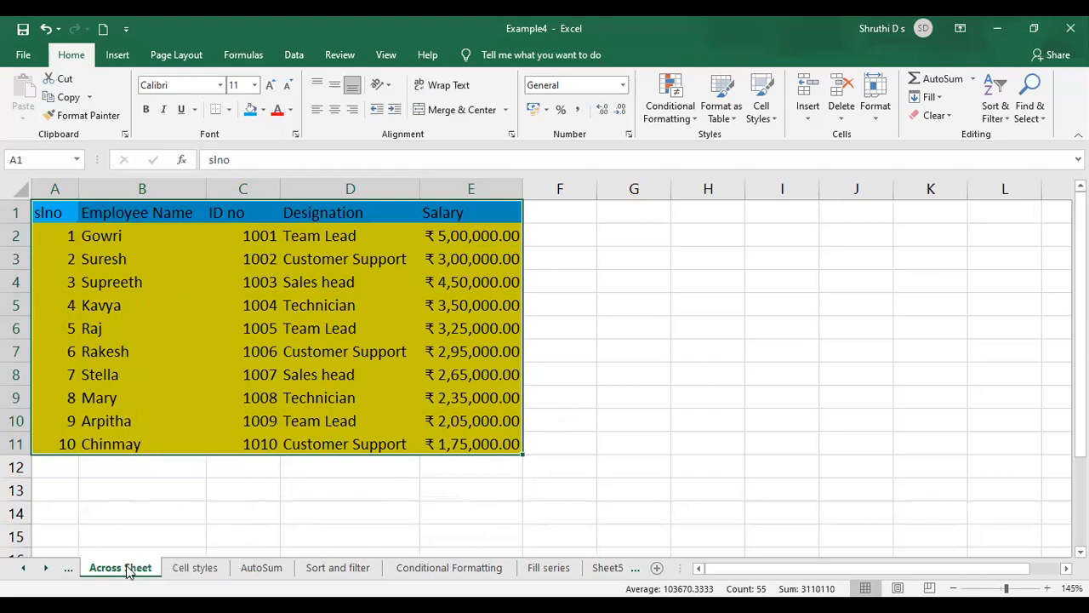
pyautogui.keyDown('ctrl'); pyautogui.click(608, 567); pyautogui.keyUp('ctrl')
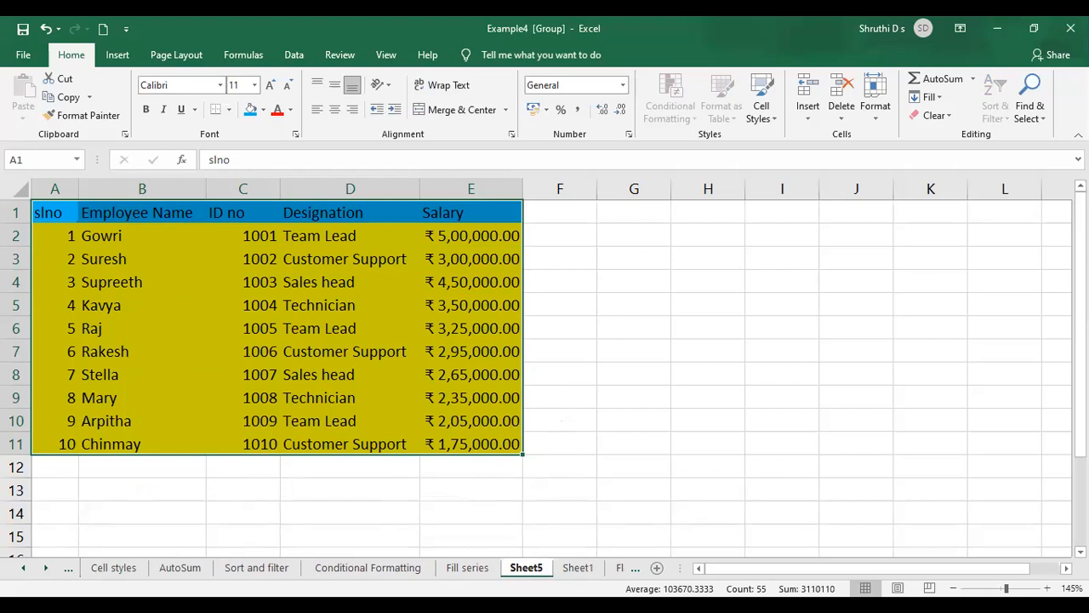
pyautogui.keyDown('ctrl'); pyautogui.click(580, 572); pyautogui.keyUp('ctrl')
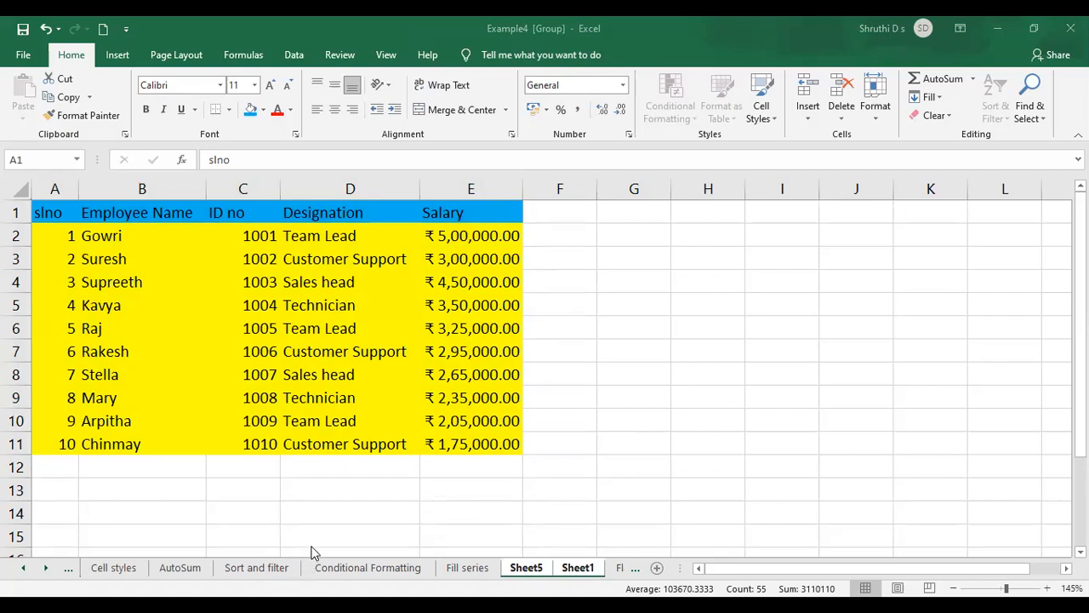
# Step: Fill the selected employee table across the grouped worksheets using the All option
pyautogui.click(942, 100)
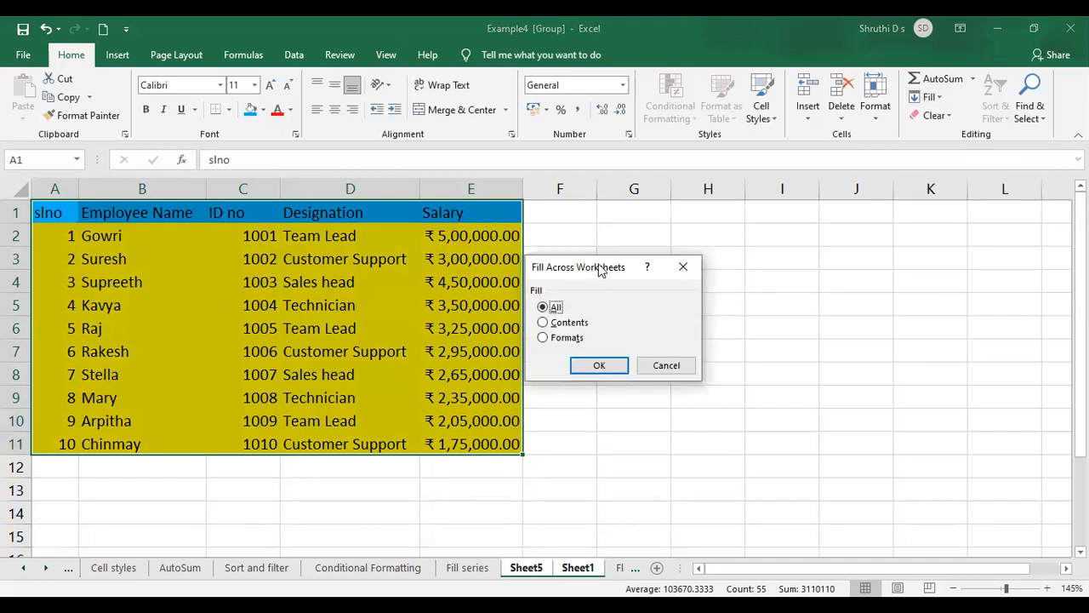
pyautogui.moveTo(599, 265); pyautogui.dragTo(735, 230)
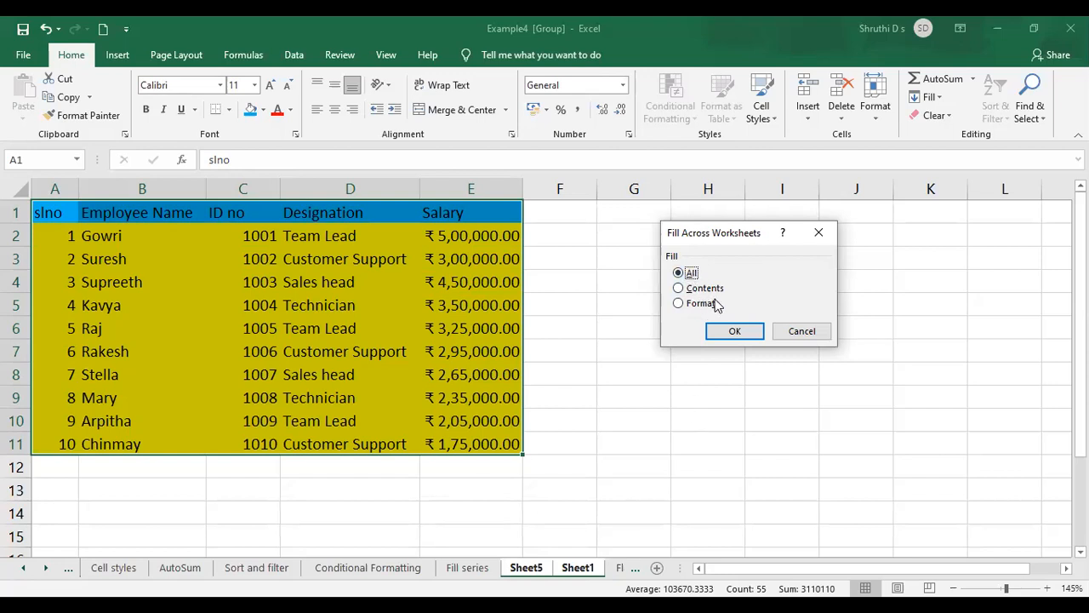
pyautogui.click(729, 335)
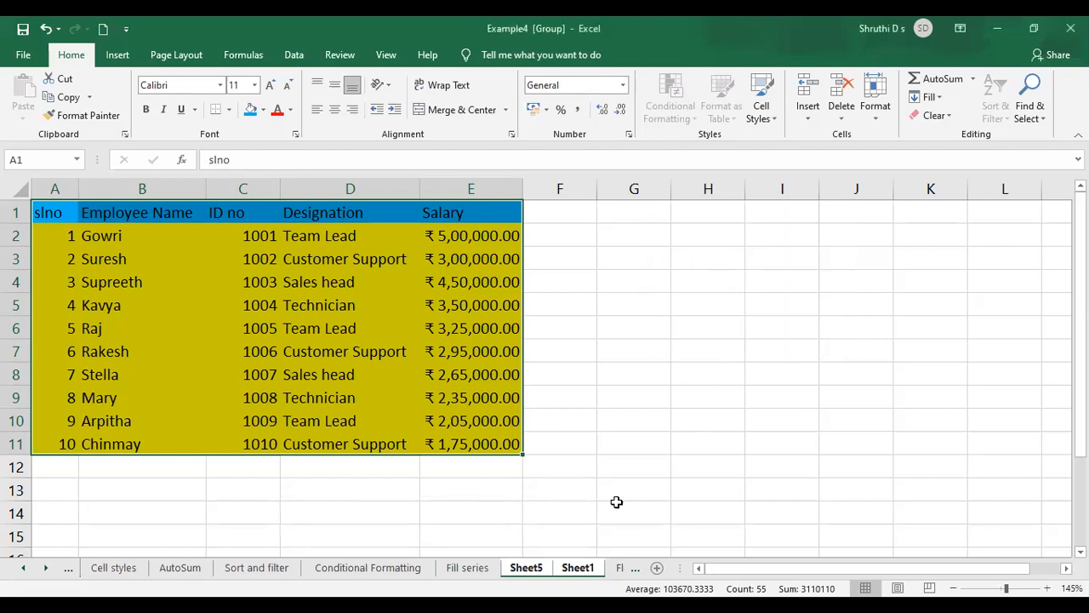
pyautogui.click(617, 502)
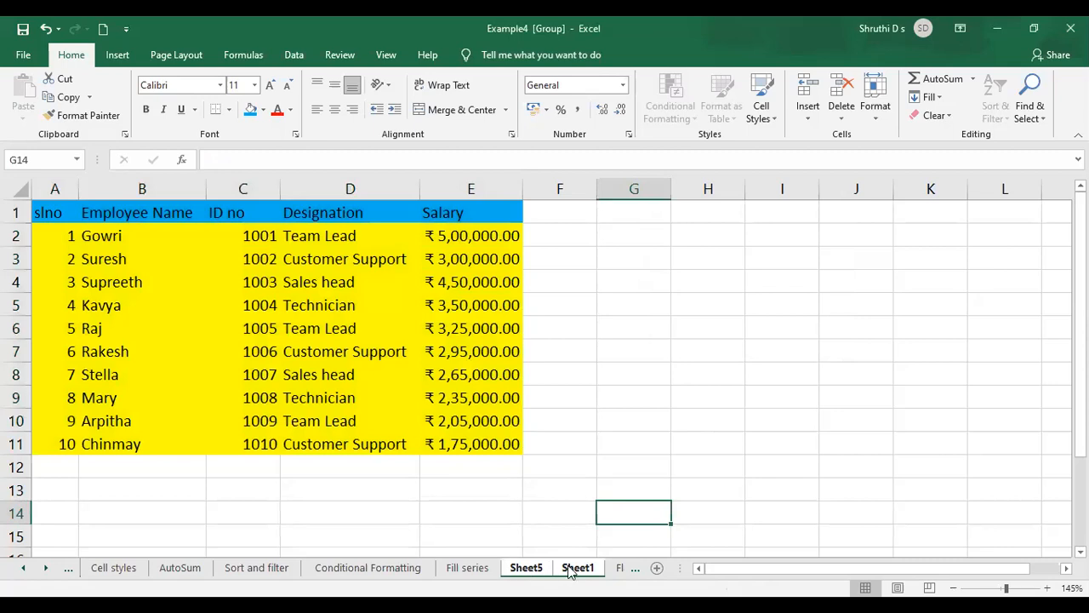
# Step: Ungroup the worksheets and autofit the width of the Salary column on Sheet5
pyautogui.rightClick(573, 570)
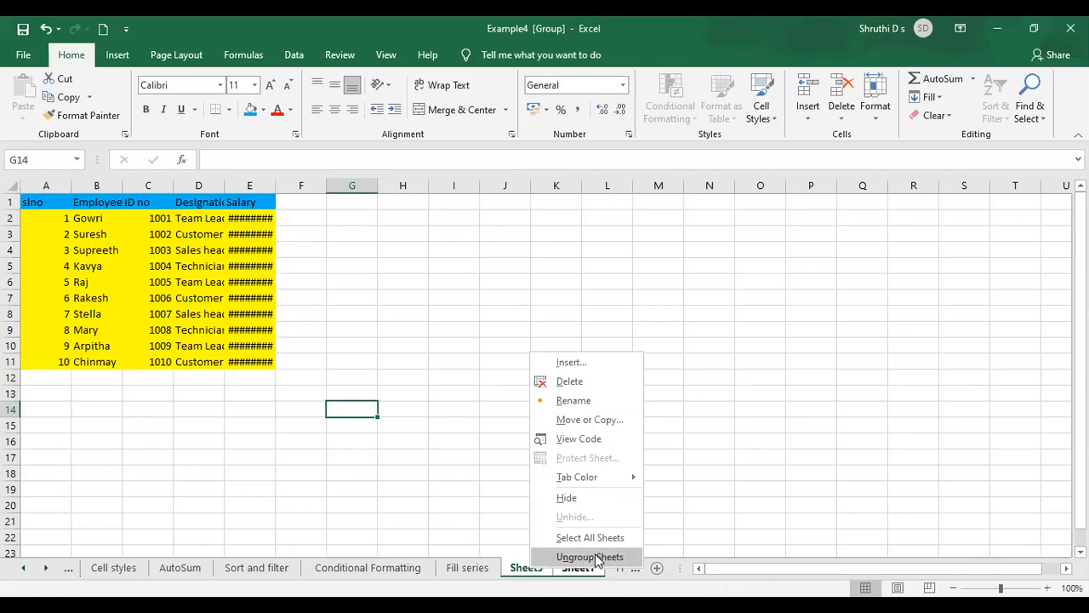
pyautogui.click(596, 557)
pyautogui.click(667, 455)
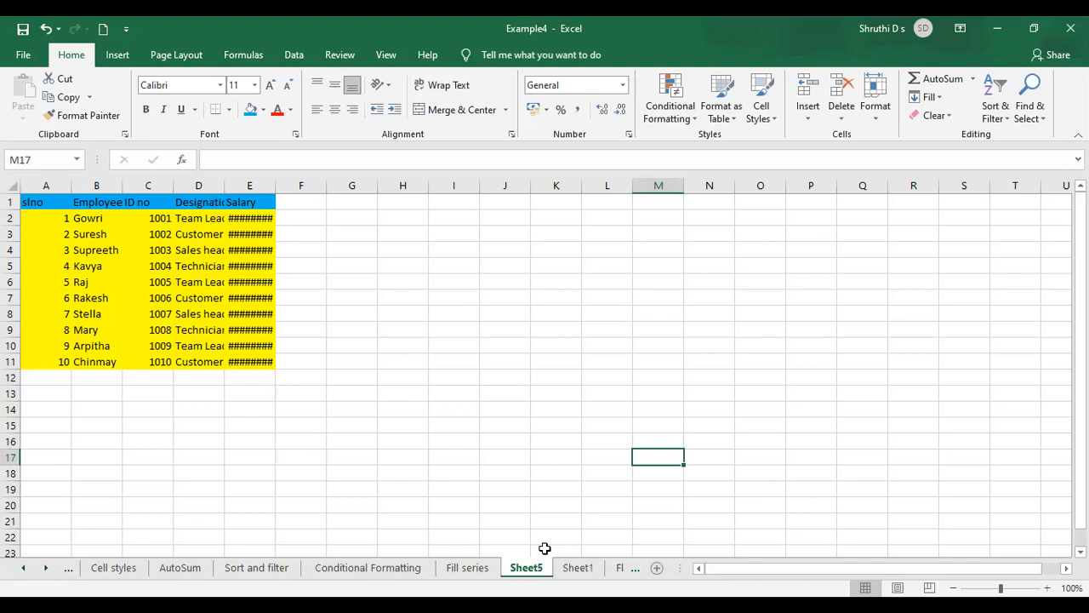
pyautogui.doubleClick(275, 186)
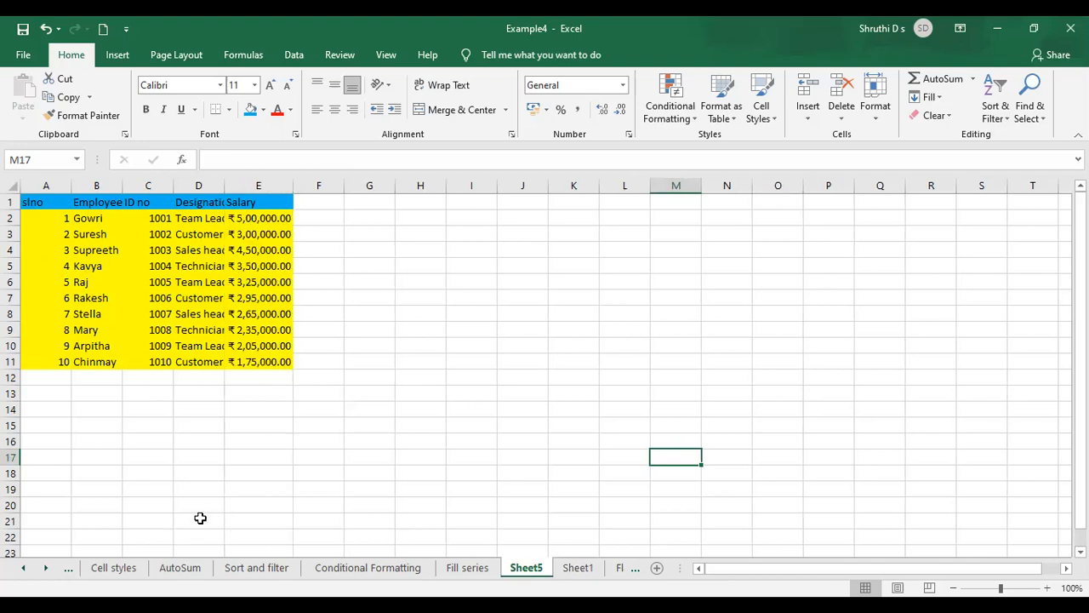
# Step: Compare the original table on Across Sheet with the filled copies on Sheet5 and Sheet1
pyautogui.click(68, 571)
pyautogui.click(70, 569)
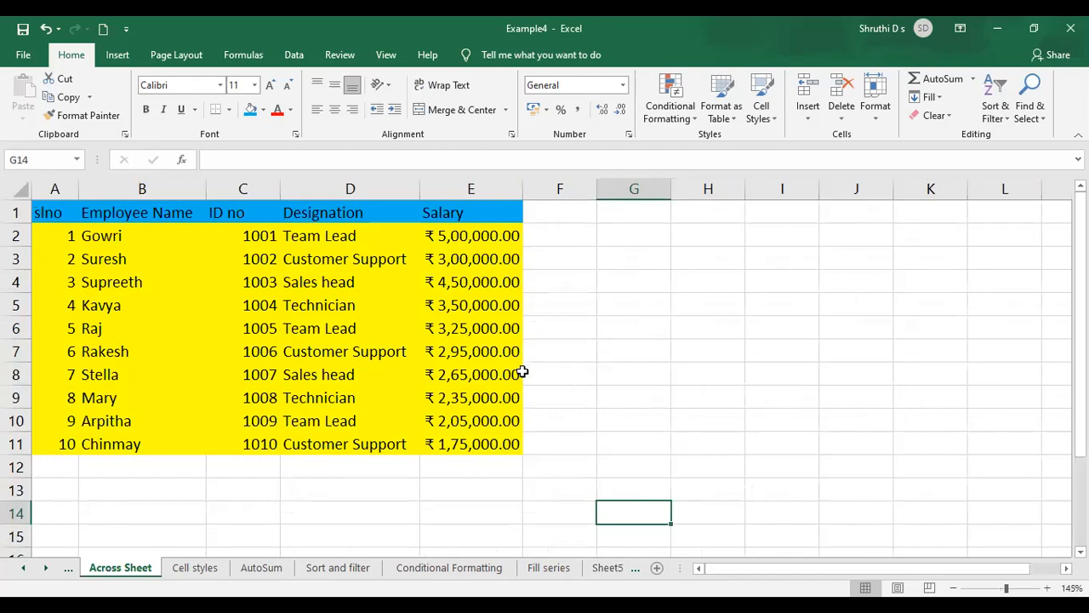
pyautogui.click(607, 568)
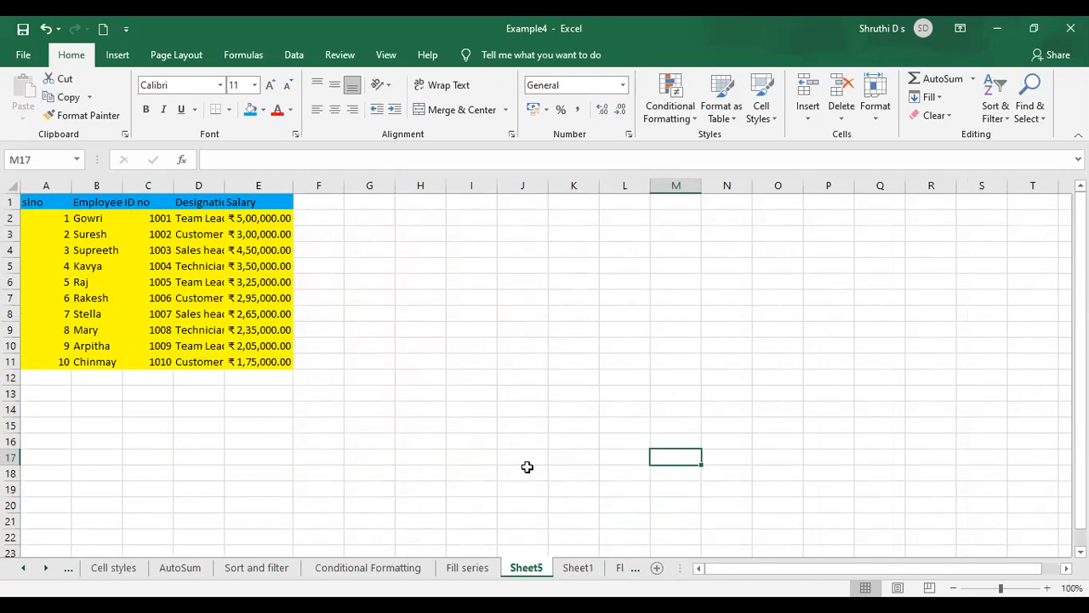
pyautogui.keyDown('ctrl'); pyautogui.scroll(5, 527, 468); pyautogui.keyUp('ctrl')
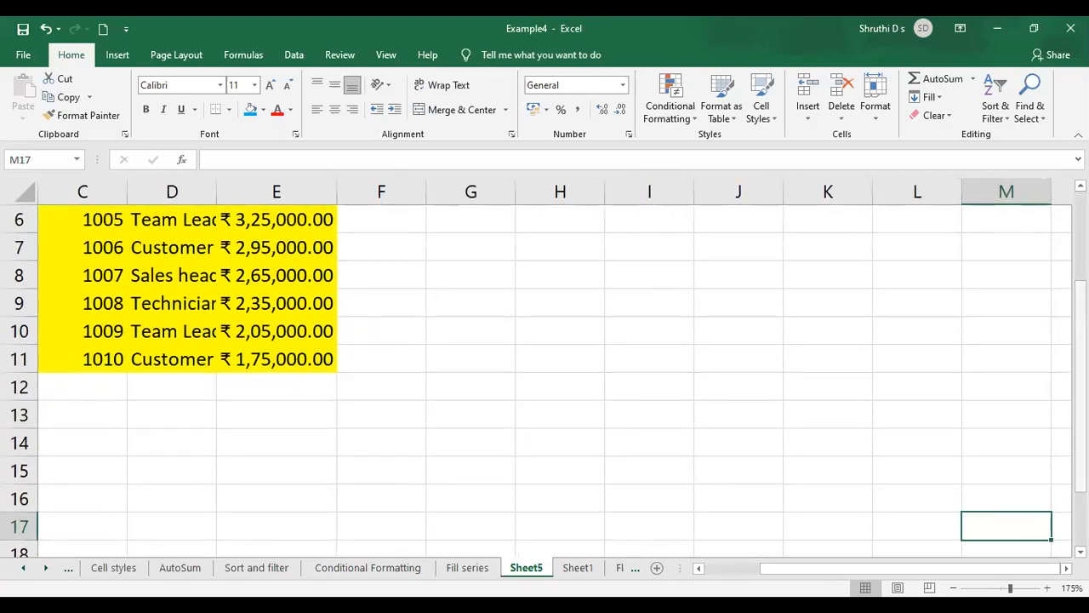
pyautogui.scroll(2, 544, 375)
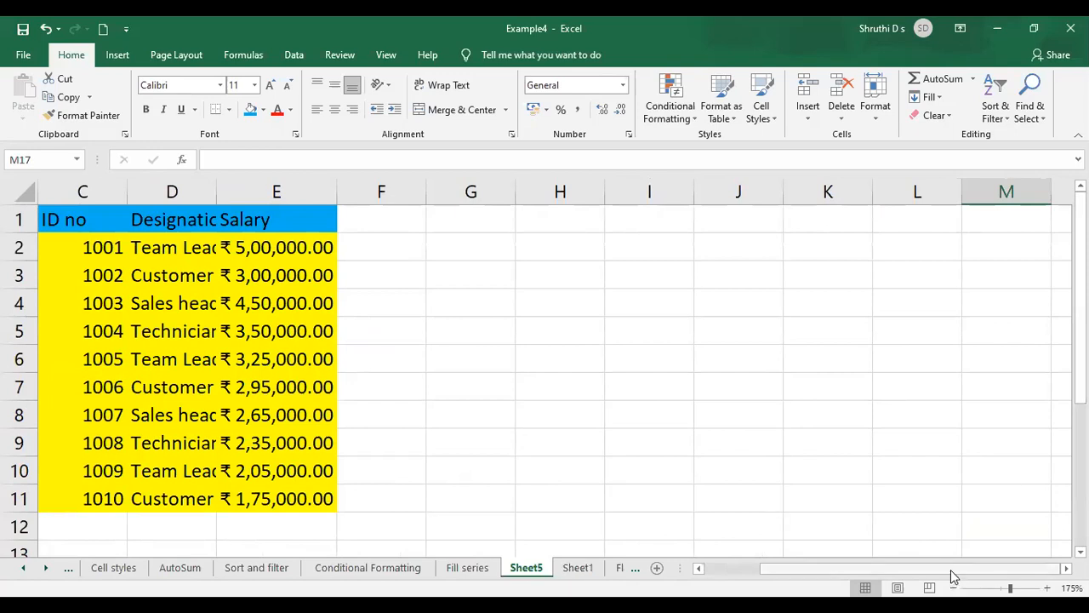
pyautogui.moveTo(953, 575); pyautogui.dragTo(897, 574)
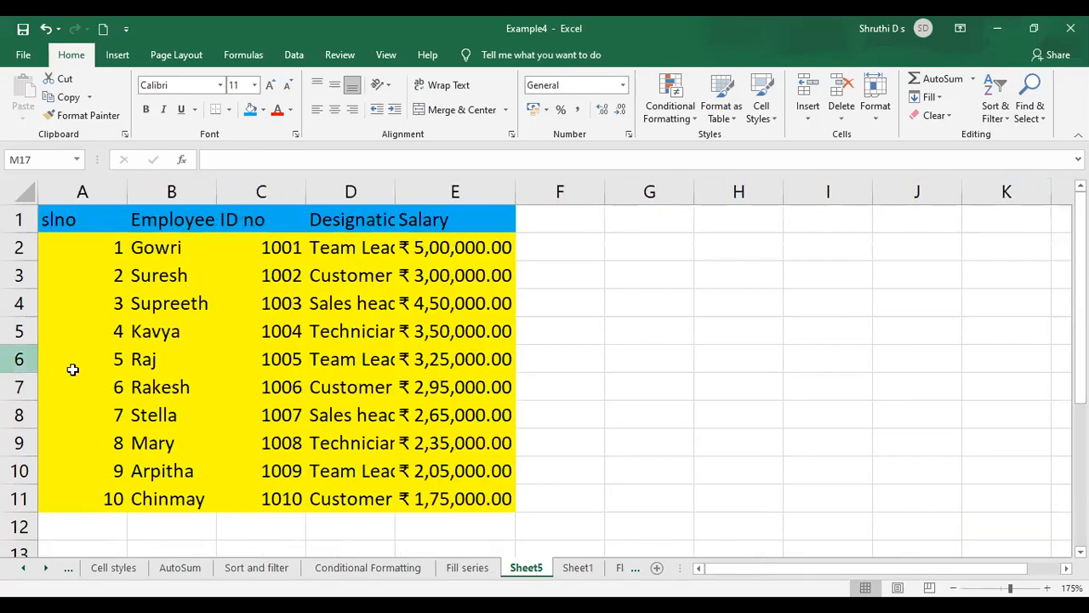
pyautogui.click(579, 569)
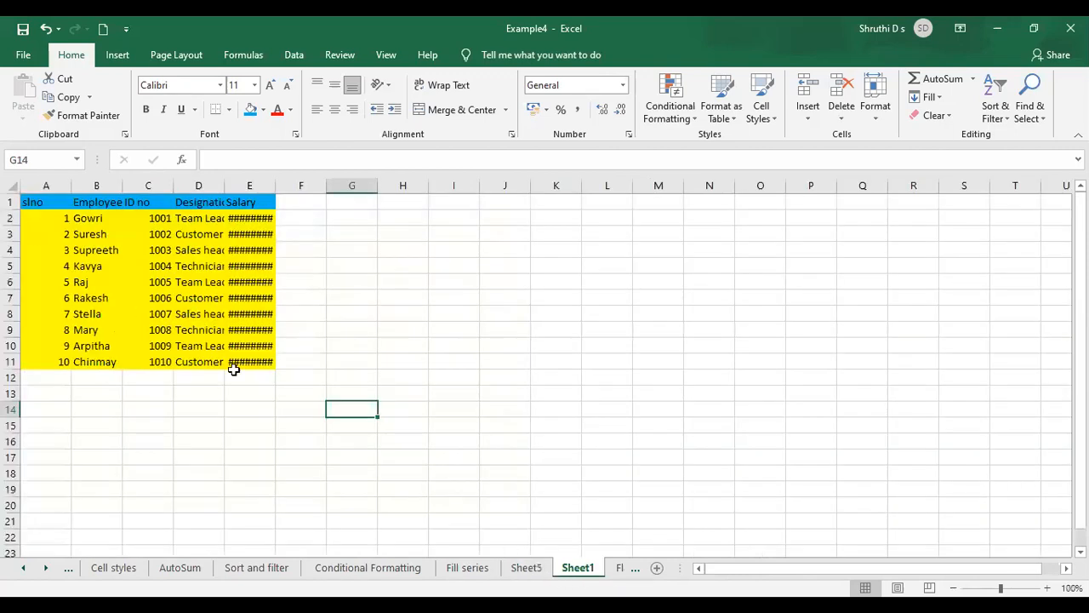
pyautogui.keyDown('ctrl'); pyautogui.scroll(4, 587, 406); pyautogui.keyUp('ctrl')
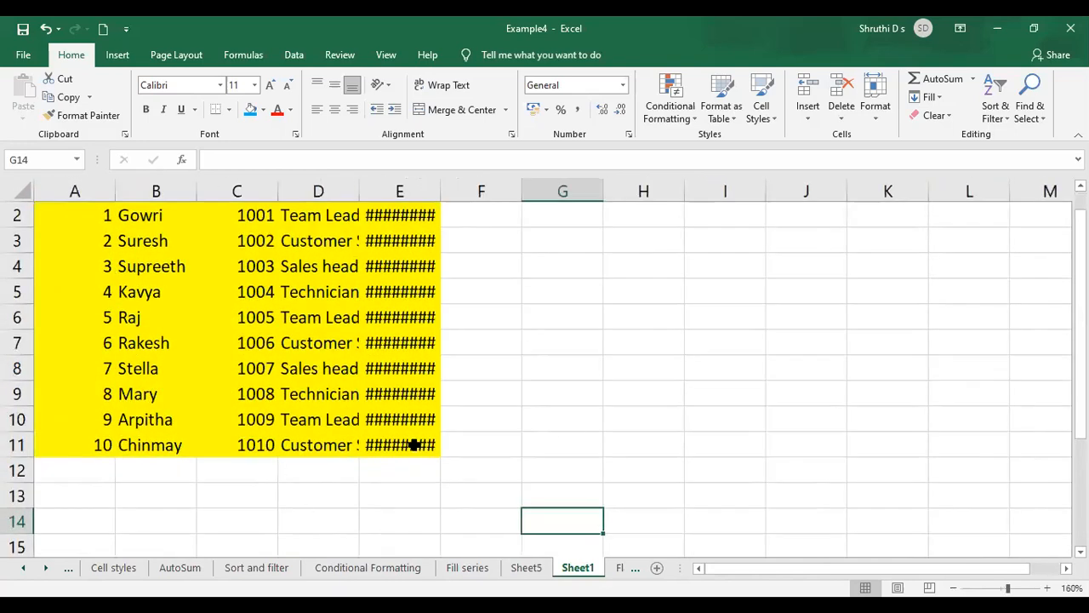
pyautogui.scroll(1, 535, 427)
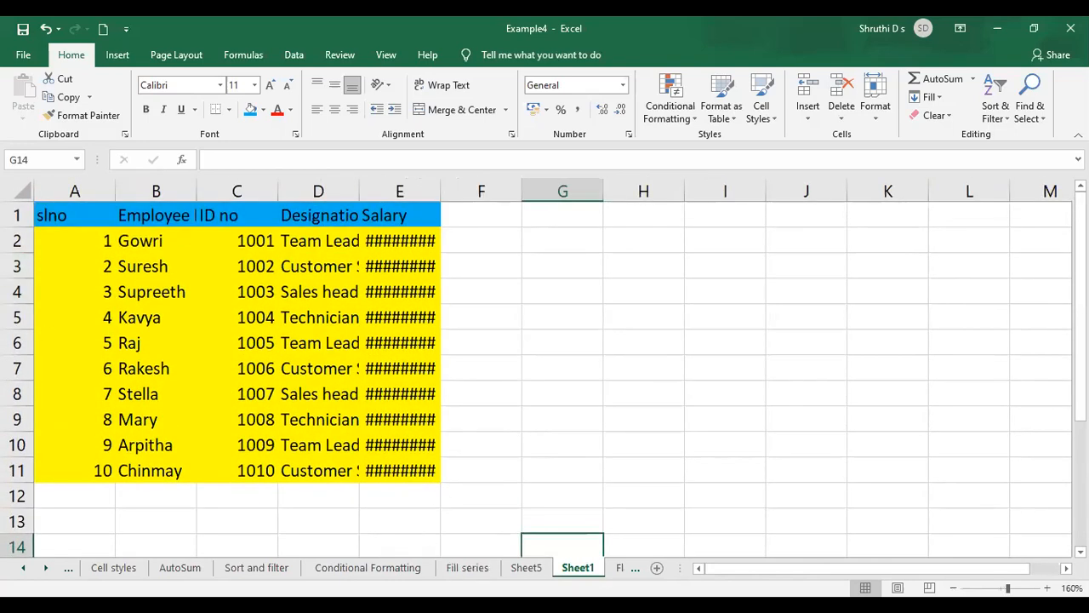
pyautogui.click(526, 568)
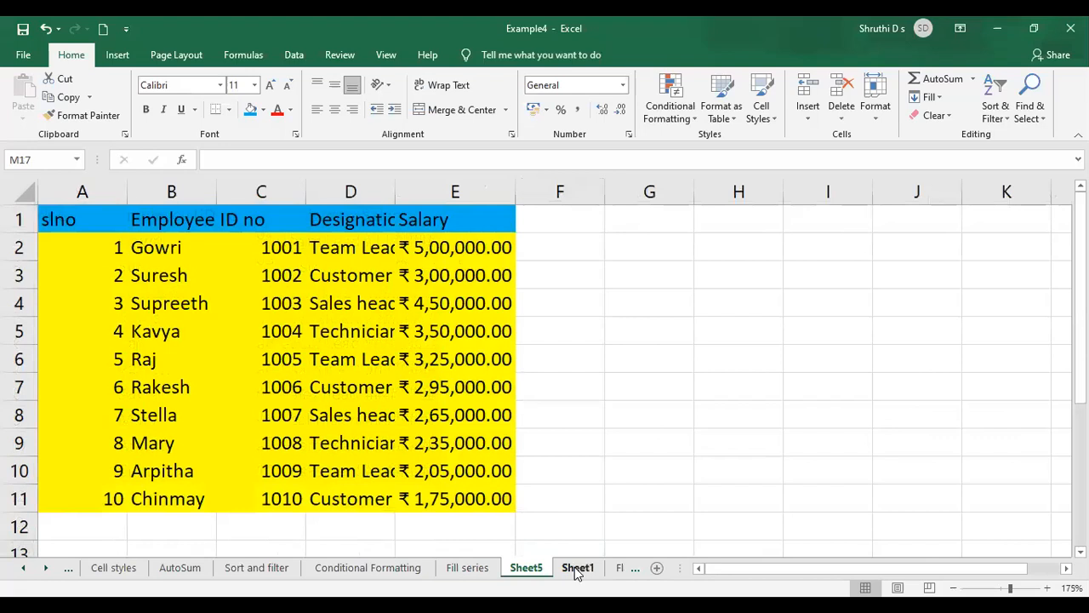
pyautogui.click(577, 568)
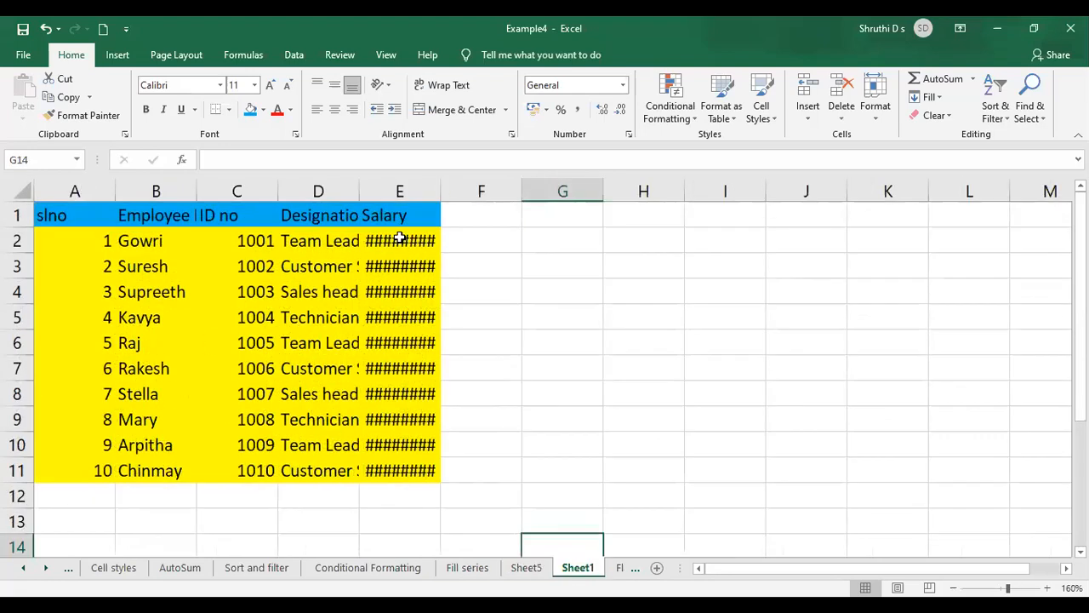
# Step: Autofit the width of the Salary column on Sheet1 and return to the original table on Across Sheet
pyautogui.doubleClick(441, 193)
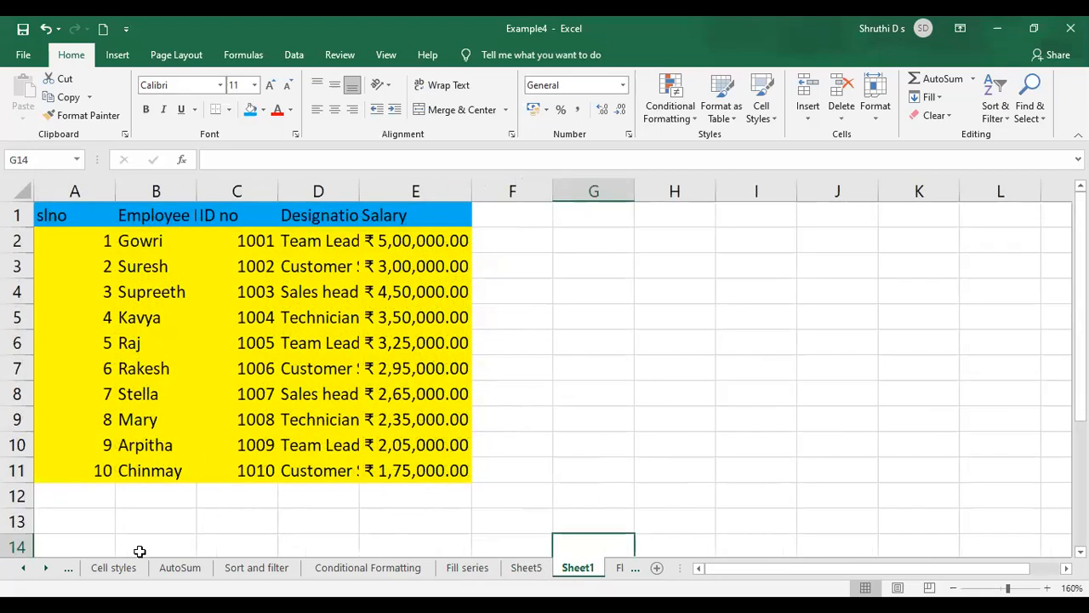
pyautogui.click(68, 568)
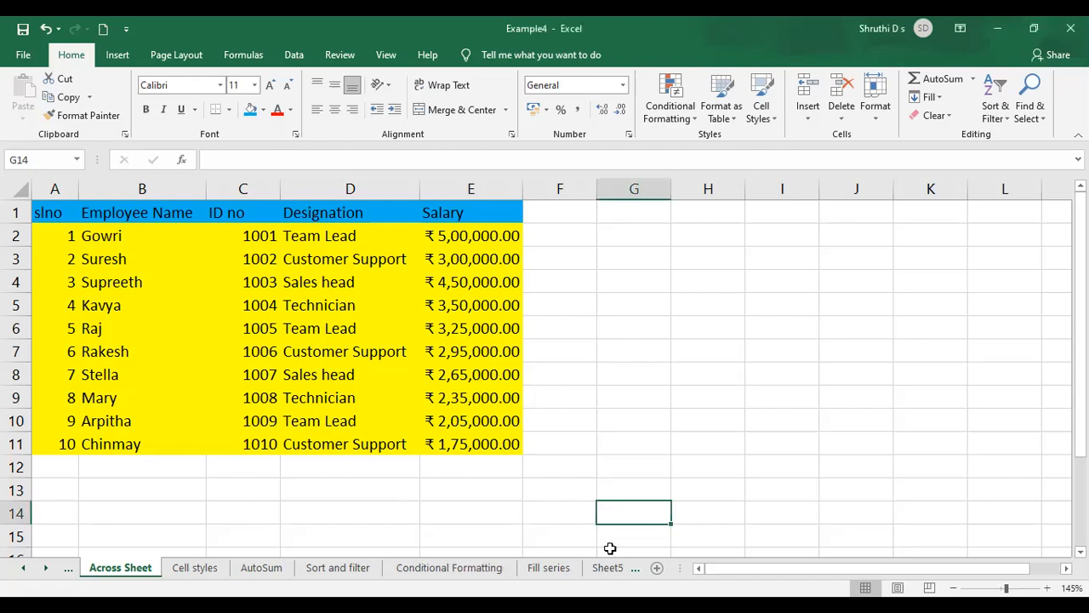
# Step: Look through Fill series, Sheet5 and Sheet1 to check which sheets hold the filled employee table
pyautogui.click(562, 571)
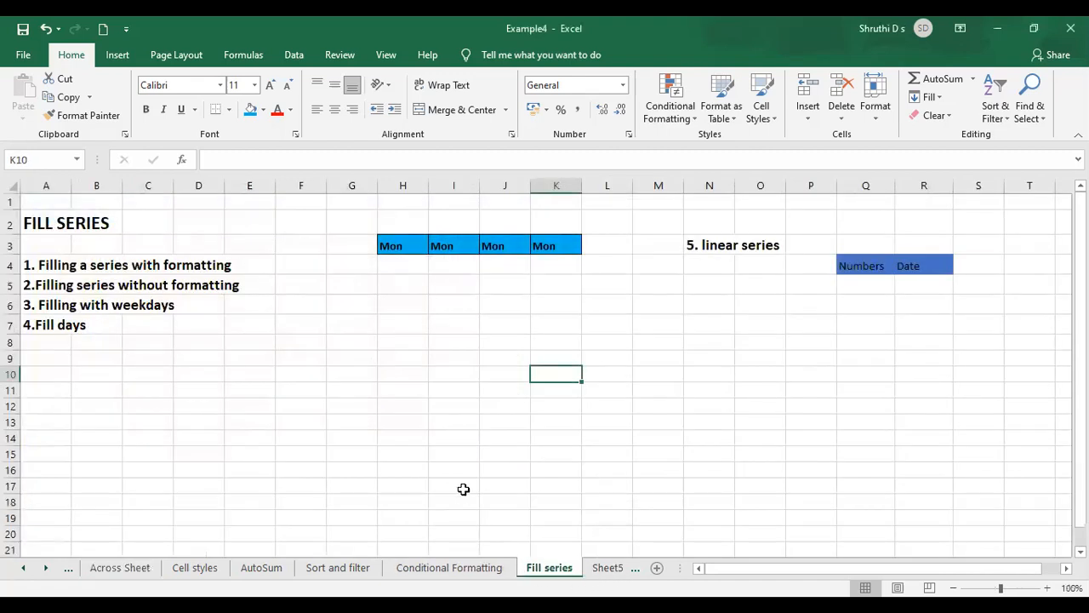
pyautogui.click(611, 568)
pyautogui.hotkey('ctrl', 'pagedown')
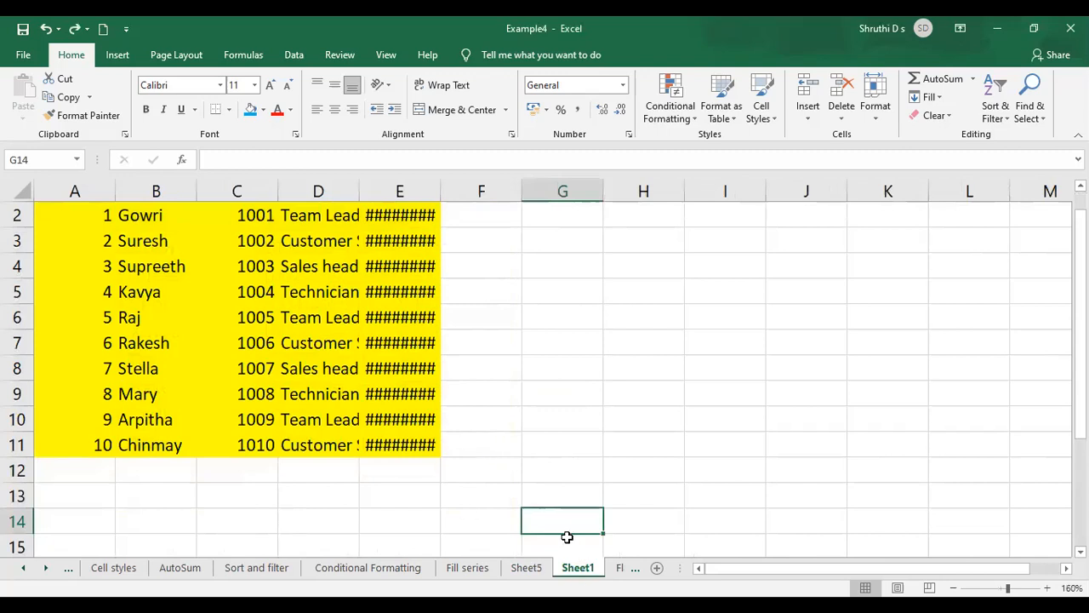
pyautogui.click(530, 570)
pyautogui.scroll(4, 429, 423)
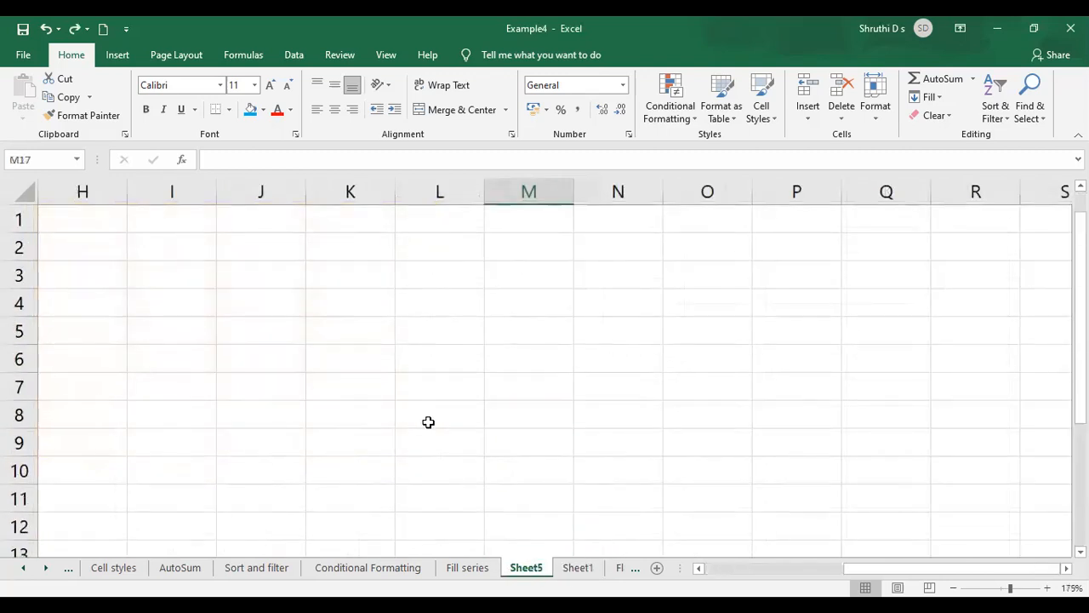
pyautogui.click(580, 569)
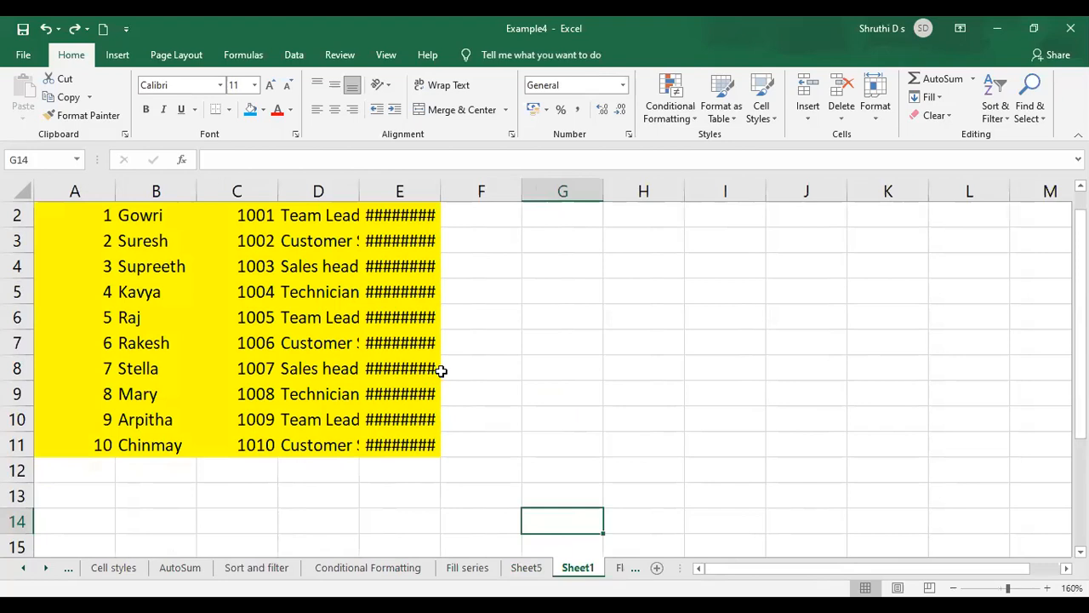
# Step: Clear the employee data rows in A2:F13 on Sheet1, including their formatting
pyautogui.keyDown('ctrl'); pyautogui.scroll(-1, 675, 537); pyautogui.keyUp('ctrl')
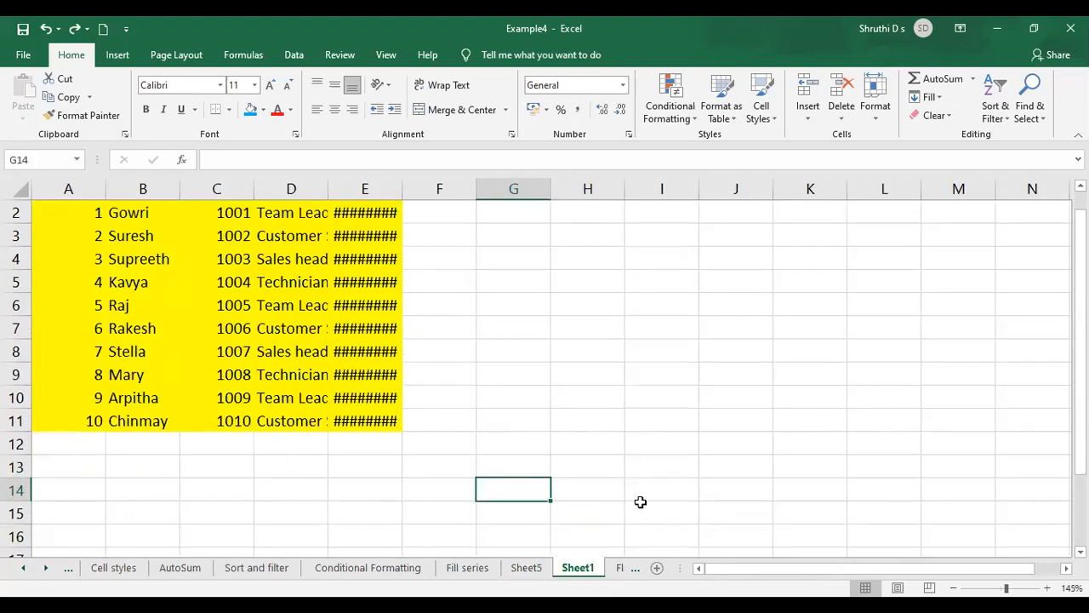
pyautogui.keyDown('ctrl'); pyautogui.scroll(-1, 642, 497); pyautogui.keyUp('ctrl')
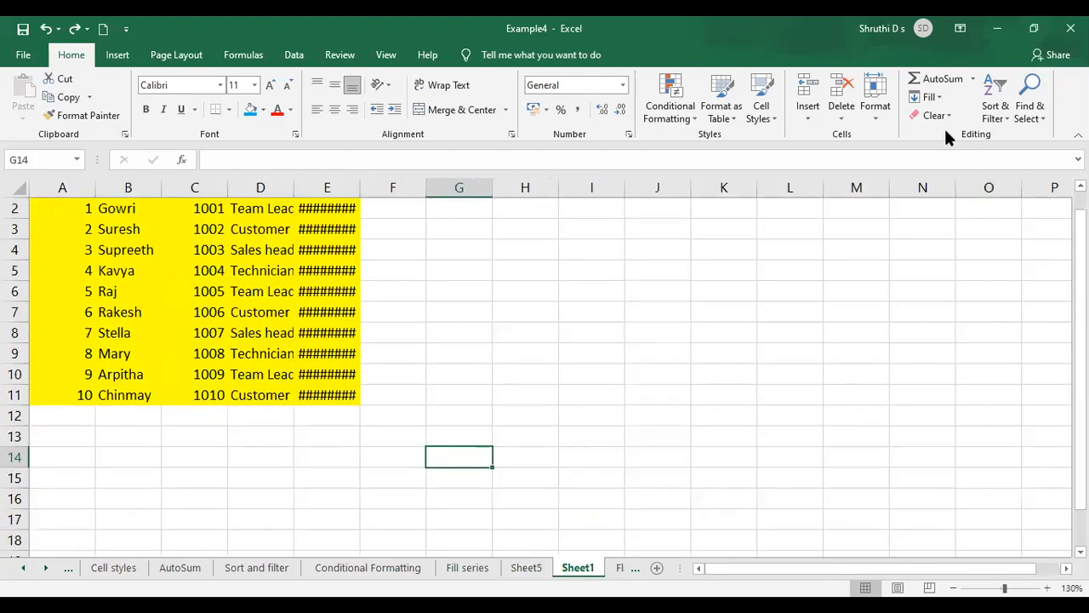
pyautogui.moveTo(406, 433); pyautogui.dragTo(60, 201)
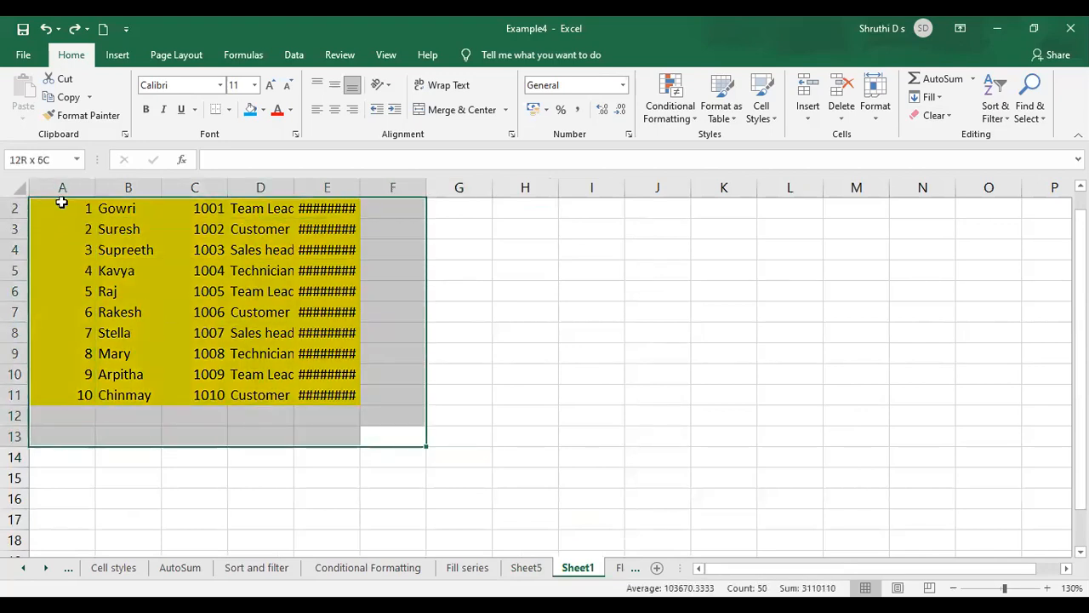
pyautogui.press('Delete')
# Step: Clear all contents and formats from header cells A1:F1 on Sheet1, undoing the clearing once and redoing it
pyautogui.scroll(1, 341, 433)
pyautogui.moveTo(44, 206); pyautogui.dragTo(374, 212)
pyautogui.click(930, 120)
pyautogui.click(957, 139)
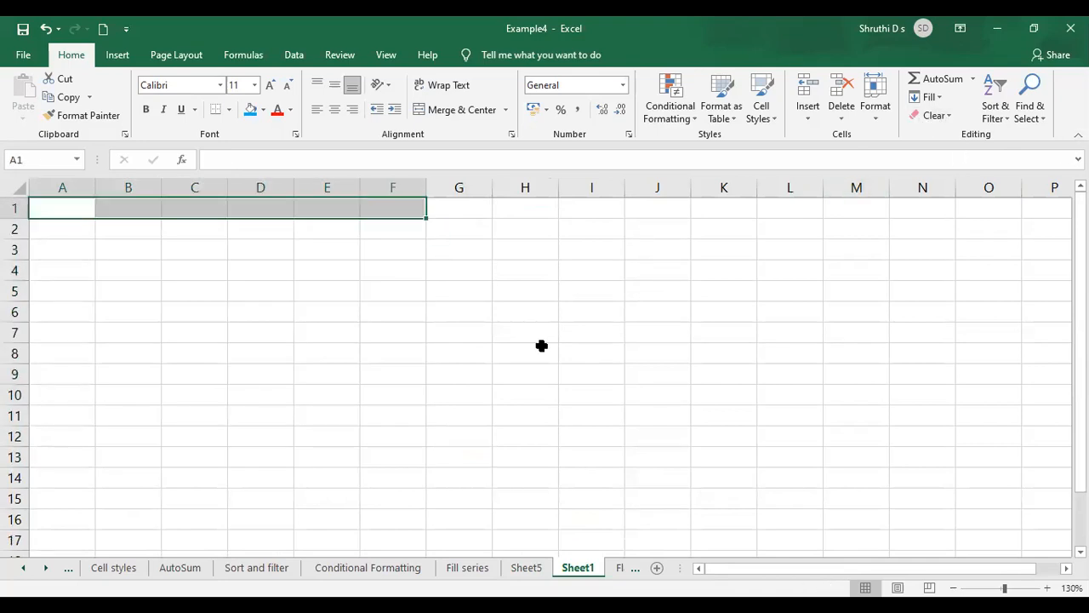
pyautogui.click(542, 346)
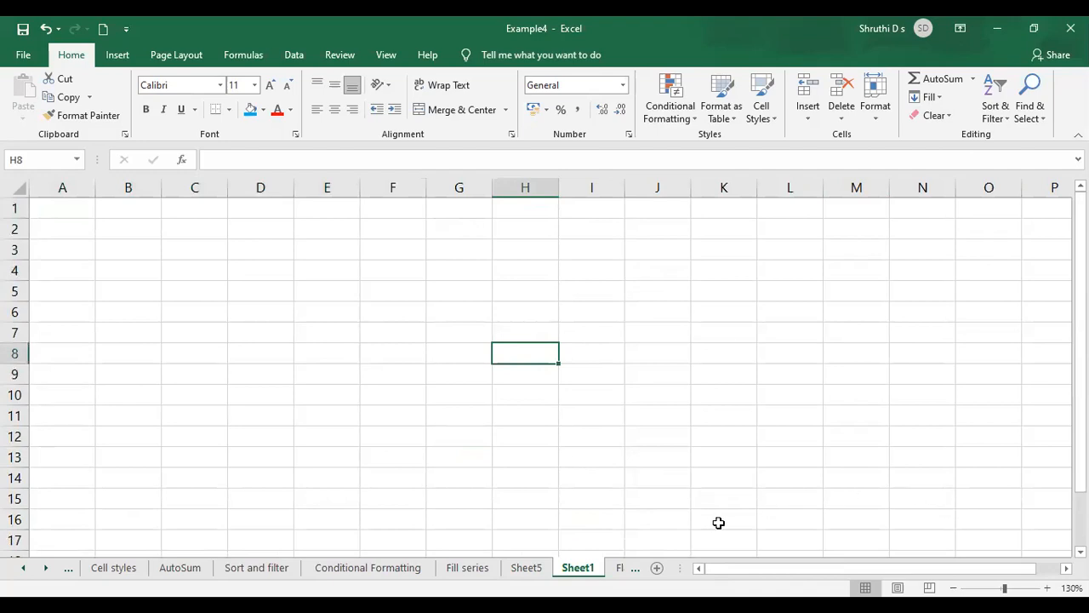
pyautogui.hotkey('ctrl', 'z')
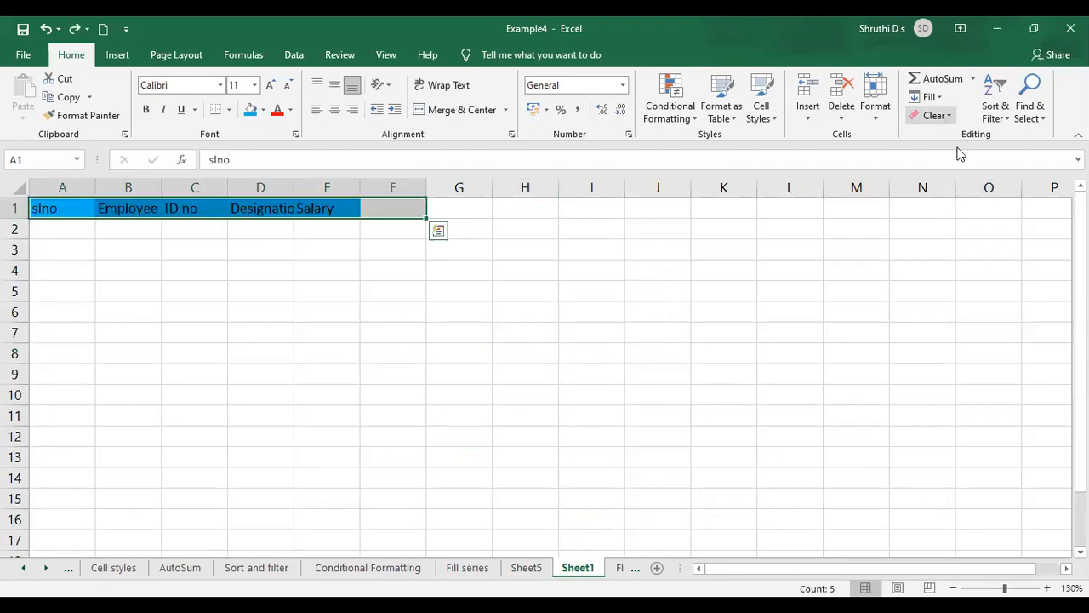
pyautogui.hotkey('ctrl', 'y')
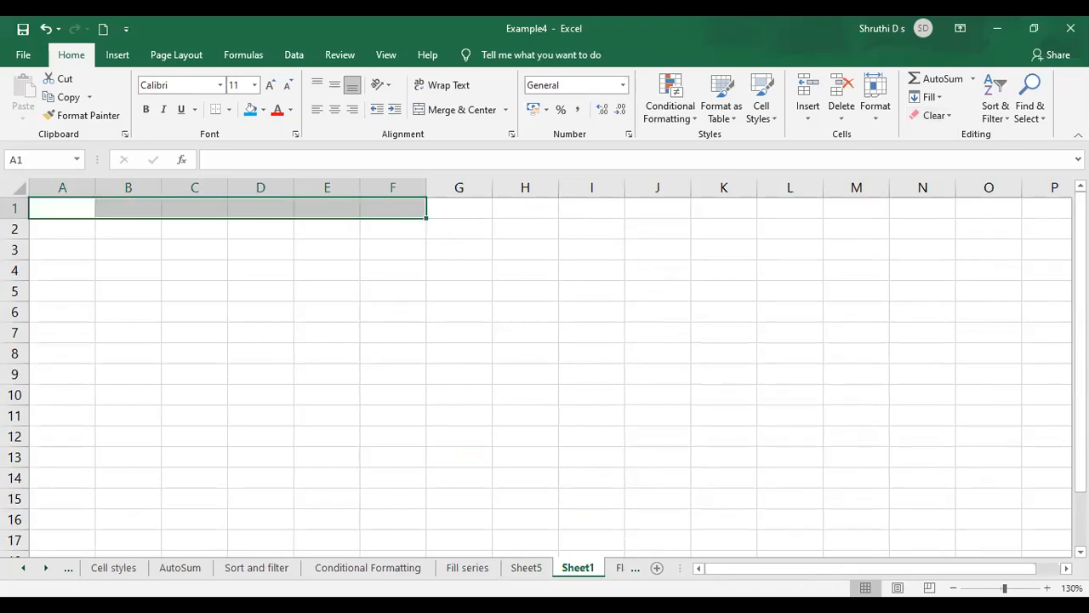
# Step: Select the employee table A1:E11 on Across Sheet and group that sheet with Sheet5 and Sheet1
pyautogui.click(68, 568)
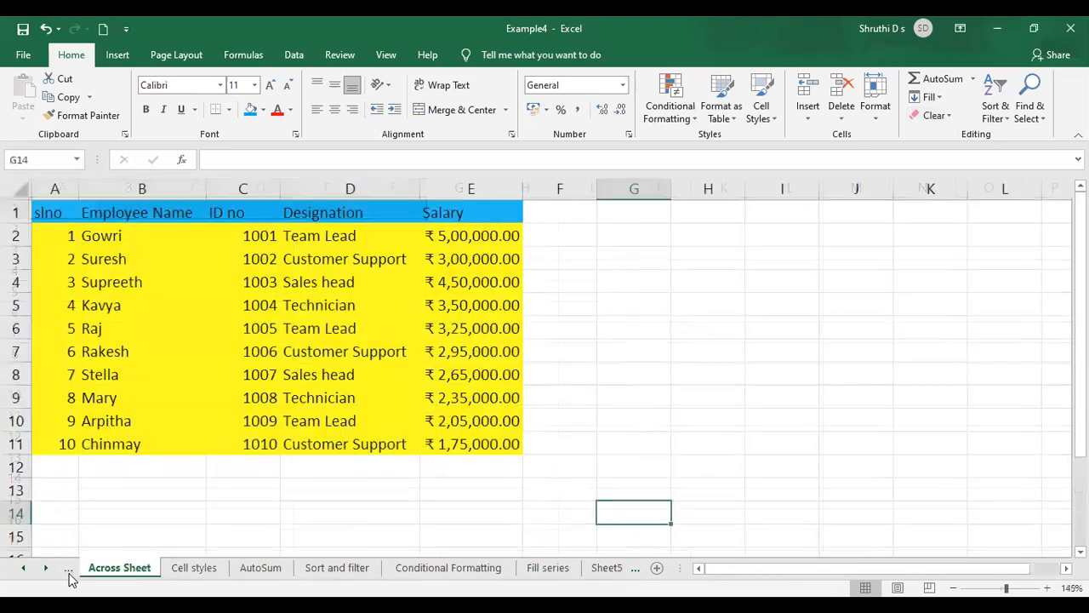
pyautogui.click(633, 423)
pyautogui.moveTo(48, 212); pyautogui.dragTo(466, 429)
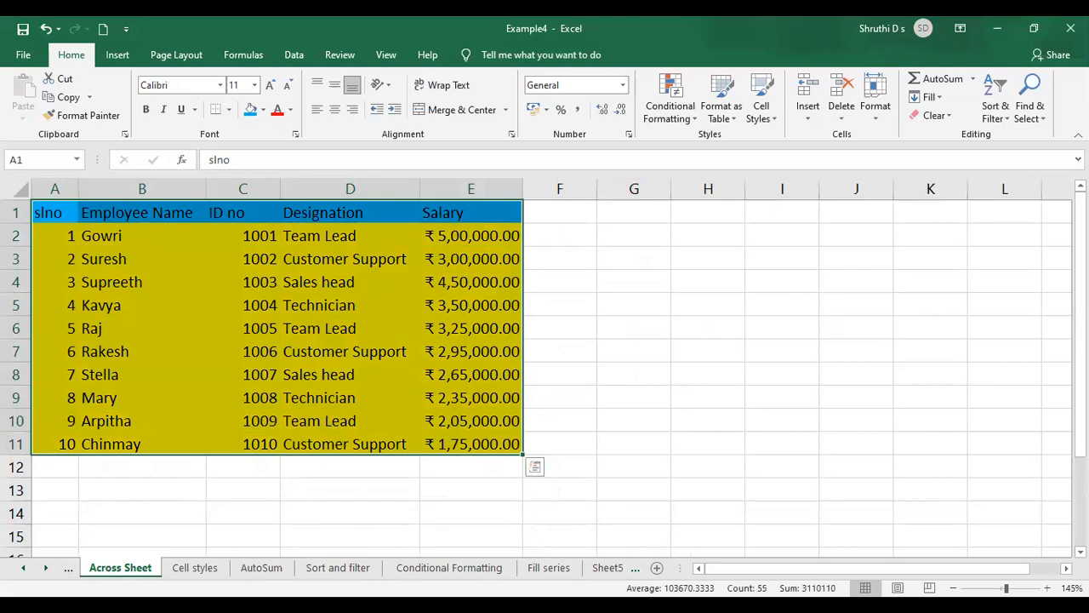
pyautogui.keyDown('ctrl'); pyautogui.click(610, 568); pyautogui.keyUp('ctrl')
pyautogui.keyDown('ctrl'); pyautogui.click(577, 568); pyautogui.keyUp('ctrl')
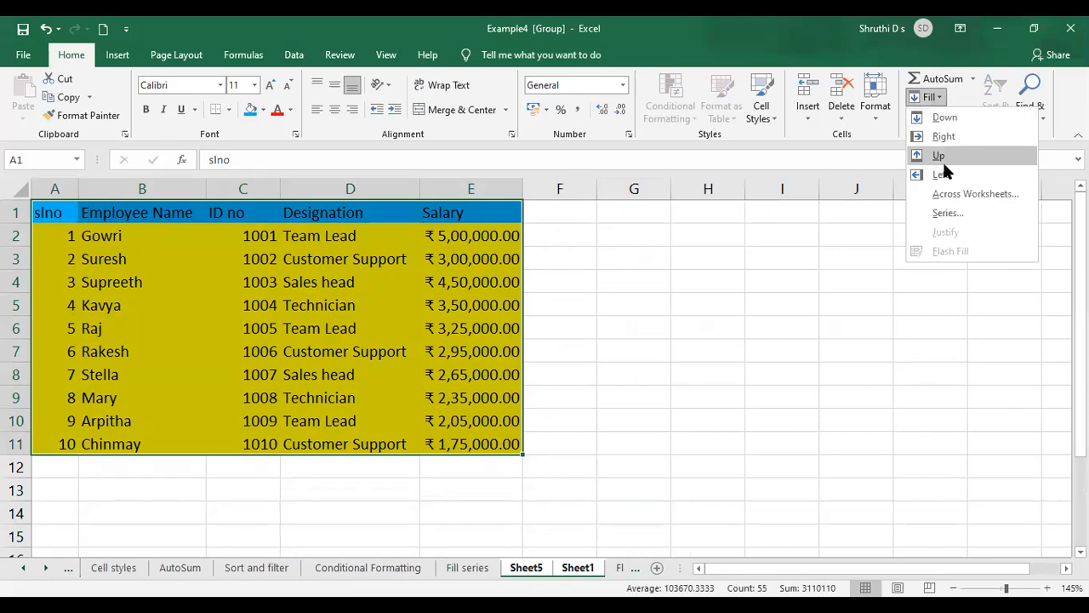
# Step: Fill the selected table across the grouped worksheets using the Contents option, and ungroup the sheets
pyautogui.click(996, 197)
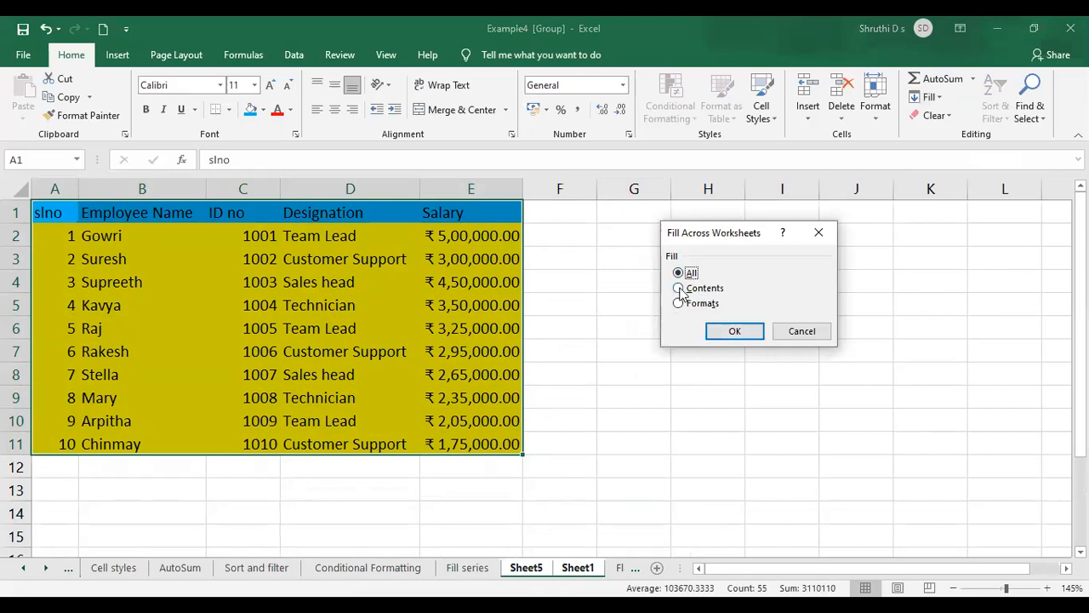
pyautogui.click(681, 291)
pyautogui.click(734, 331)
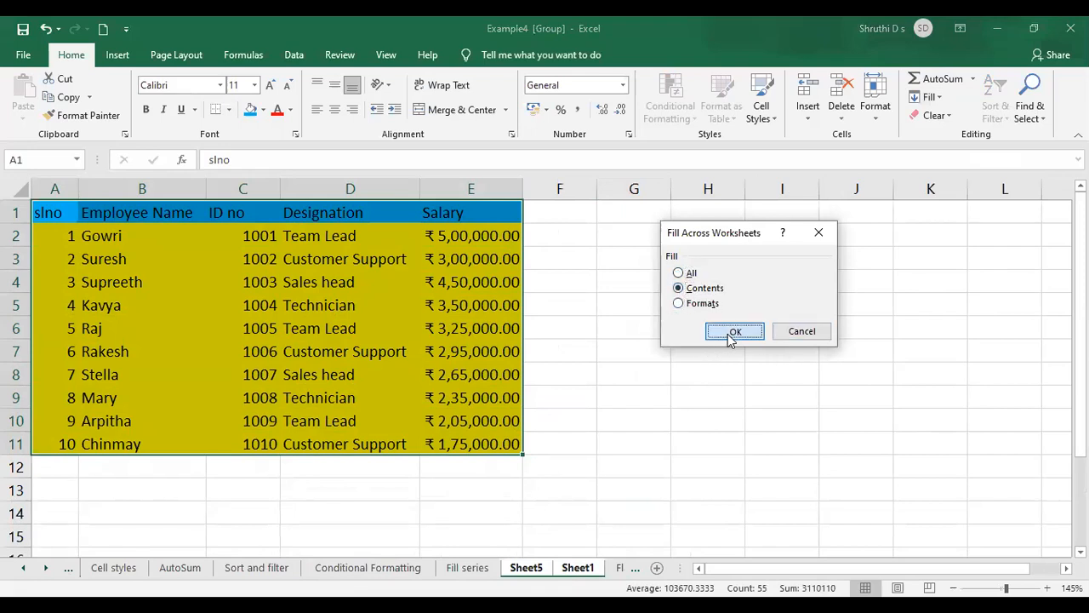
pyautogui.rightClick(591, 572)
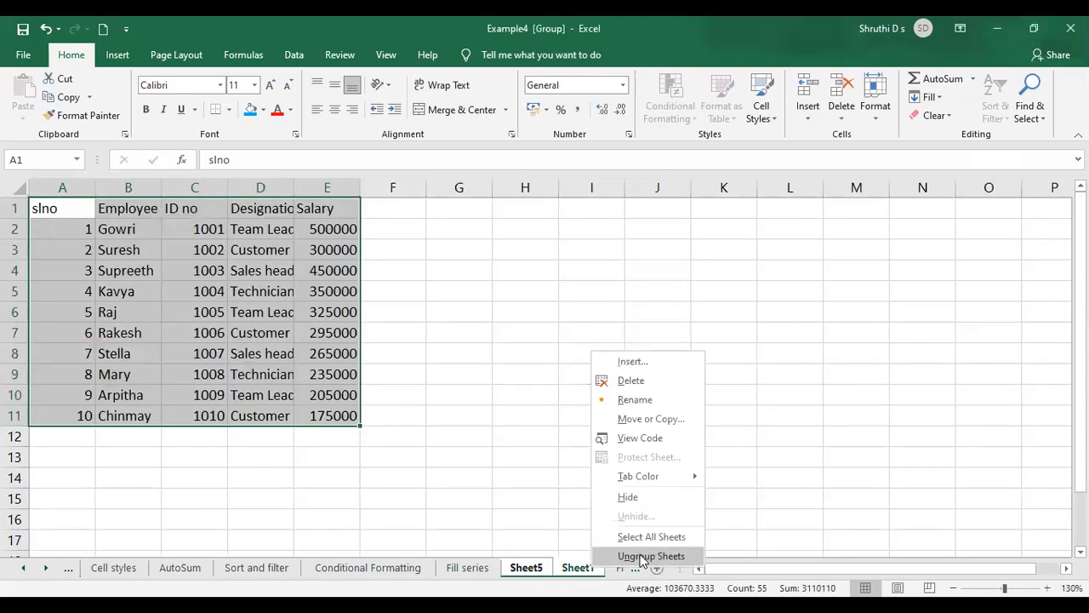
pyautogui.click(640, 557)
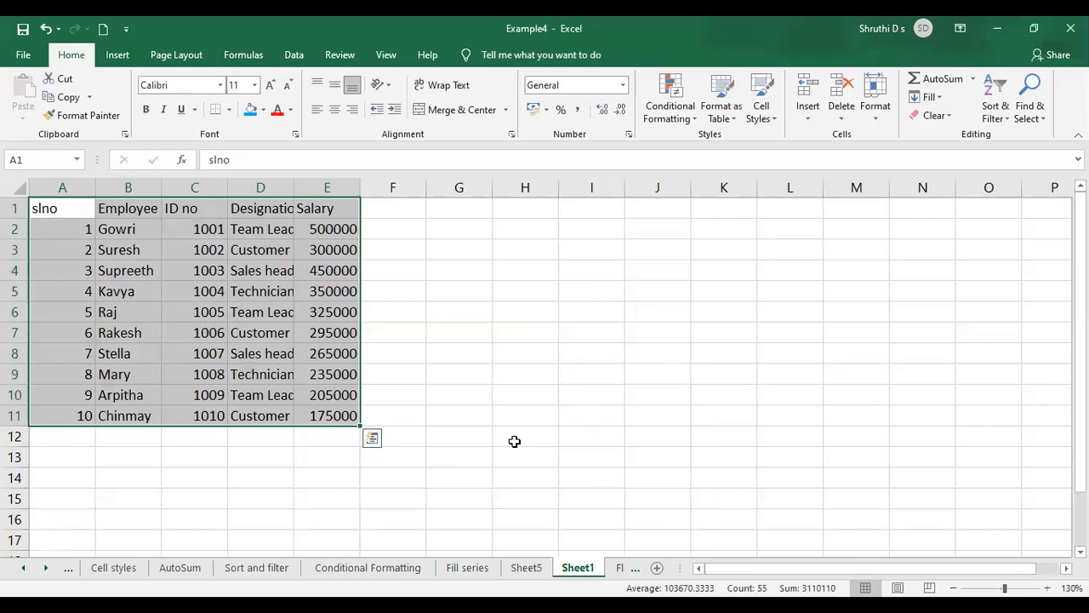
# Step: Inspect the contents-only copies of the employee table on Sheet5 and Sheet1
pyautogui.click(533, 567)
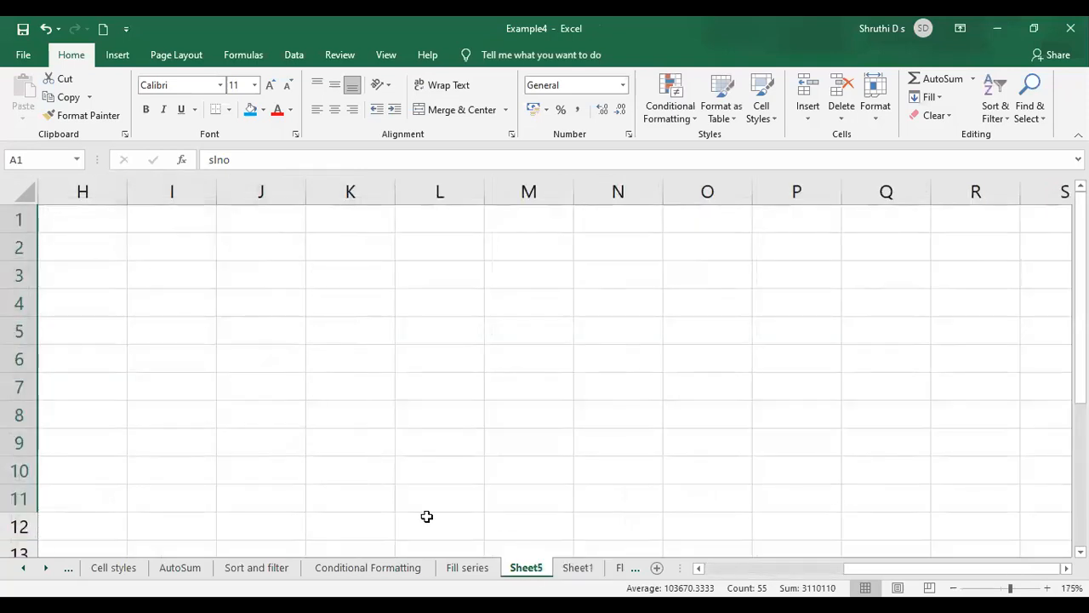
pyautogui.click(578, 567)
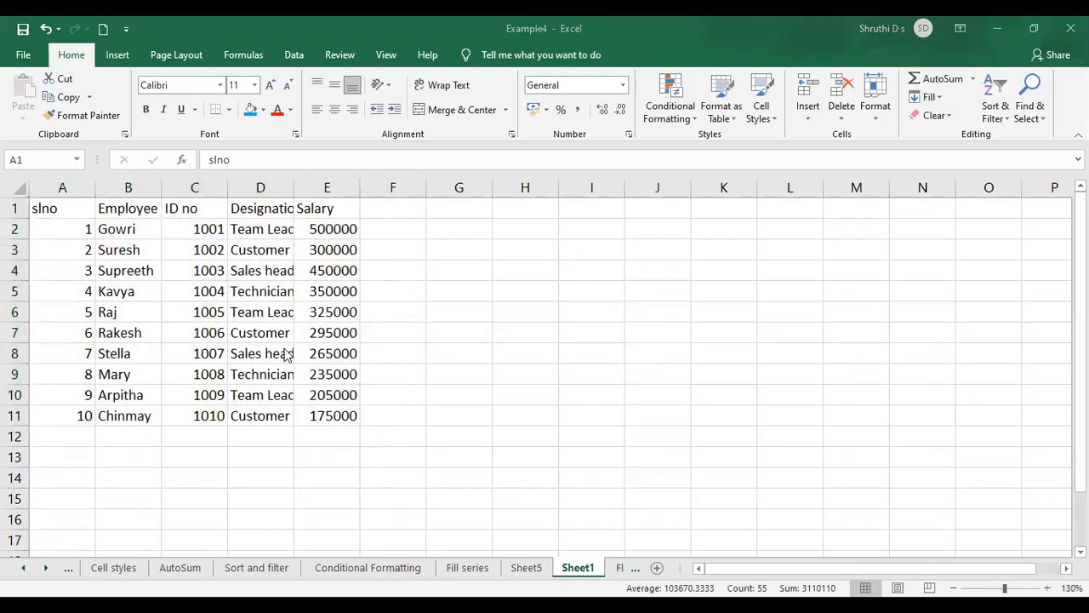
pyautogui.click(726, 376)
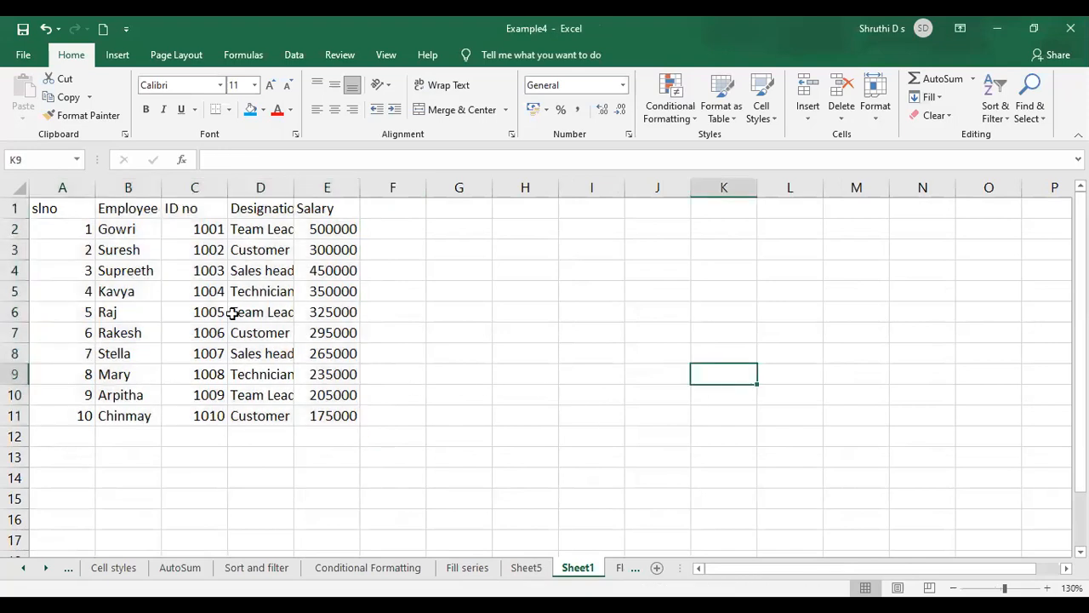
pyautogui.click(620, 574)
pyautogui.click(510, 570)
pyautogui.click(466, 572)
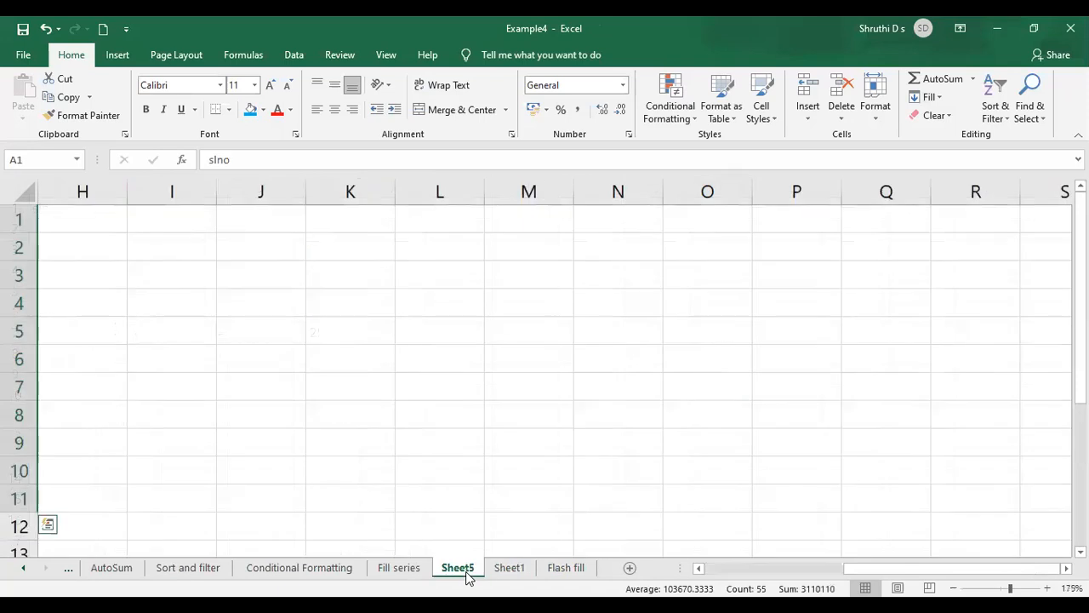
pyautogui.click(513, 569)
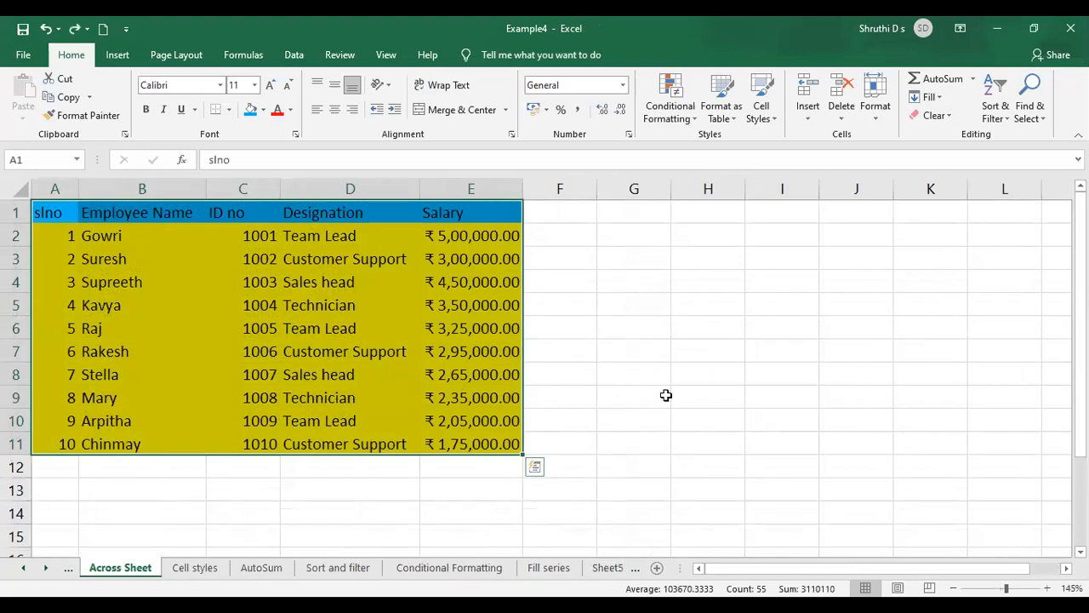
# Step: Deselect the table on Across Sheet and check Sheet1 for any remaining filled contents
pyautogui.click(664, 394)
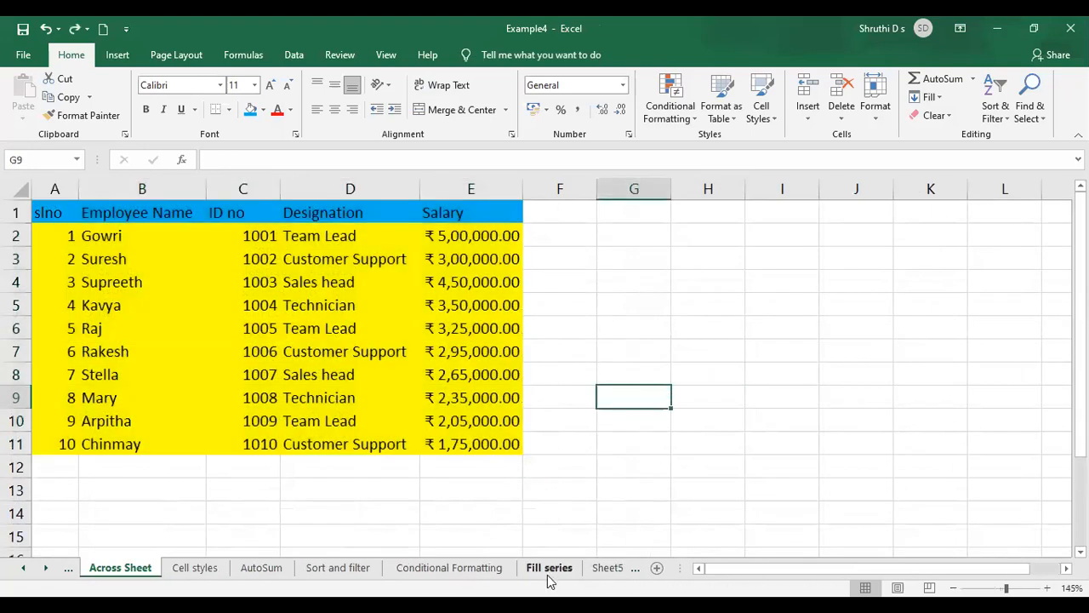
pyautogui.click(632, 569)
pyautogui.click(582, 569)
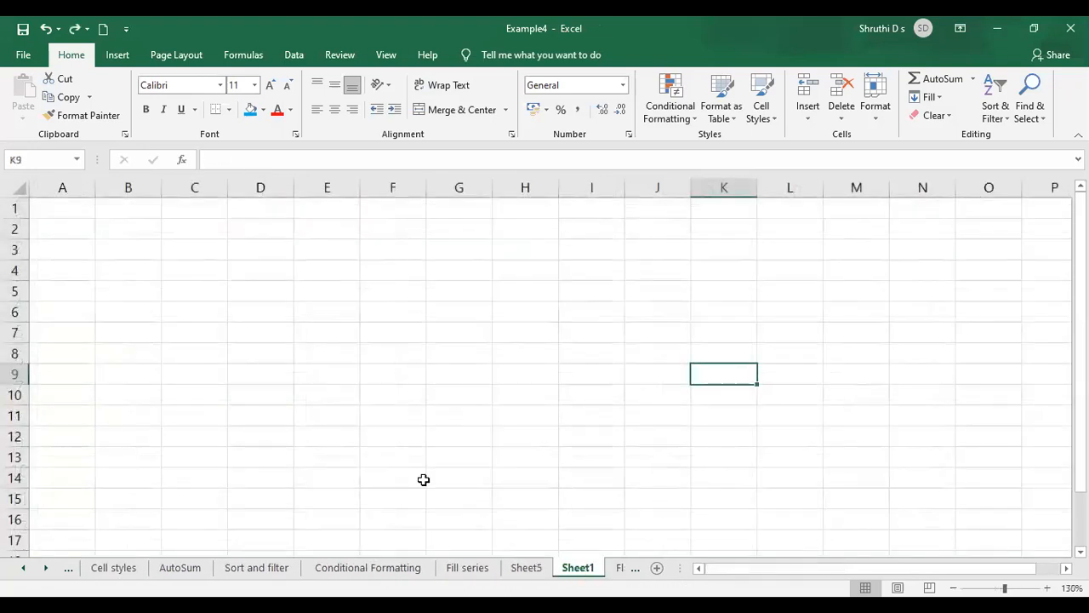
# Step: Return to Across Sheet, select the employee table A1:E11 again, and group the sheet with Sheet5 and Sheet1
pyautogui.click(24, 568)
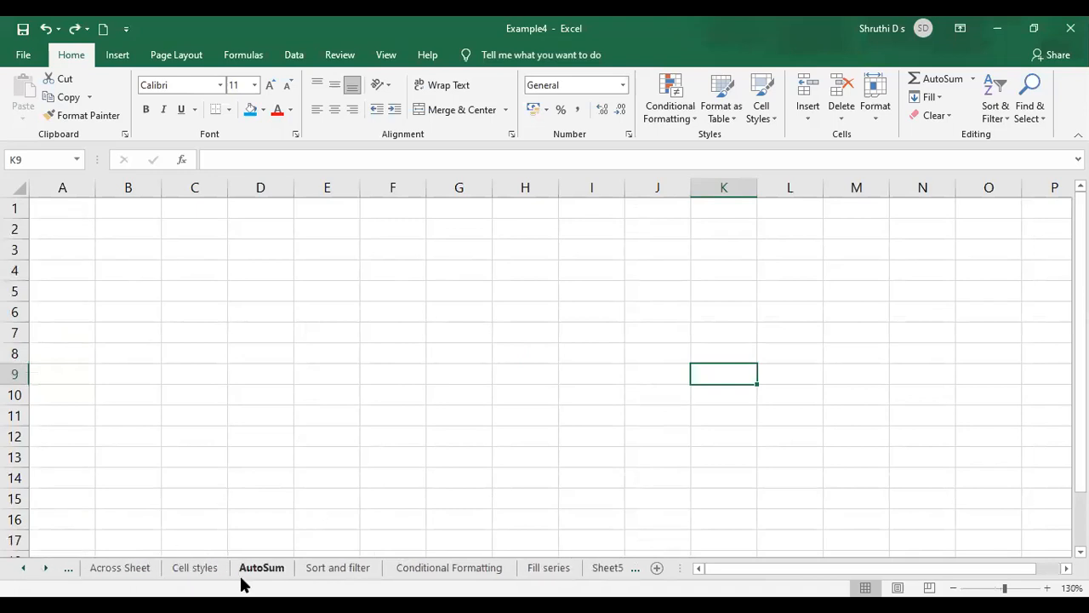
pyautogui.click(121, 575)
pyautogui.moveTo(43, 211); pyautogui.dragTo(448, 438)
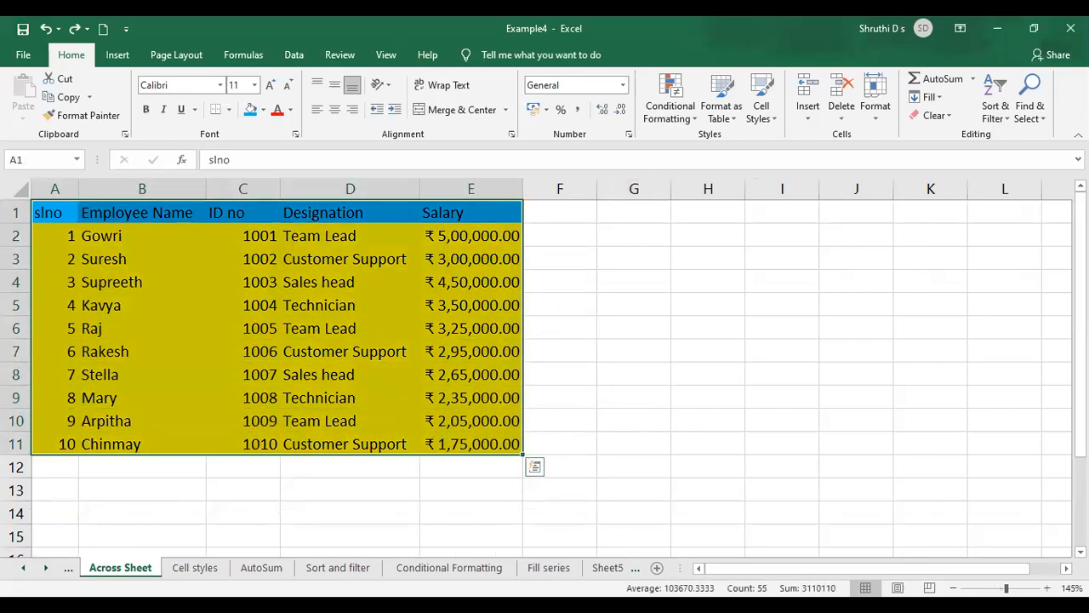
pyautogui.keyDown('ctrl'); pyautogui.click(609, 568); pyautogui.keyUp('ctrl')
pyautogui.keyDown('ctrl'); pyautogui.click(576, 570); pyautogui.keyUp('ctrl')
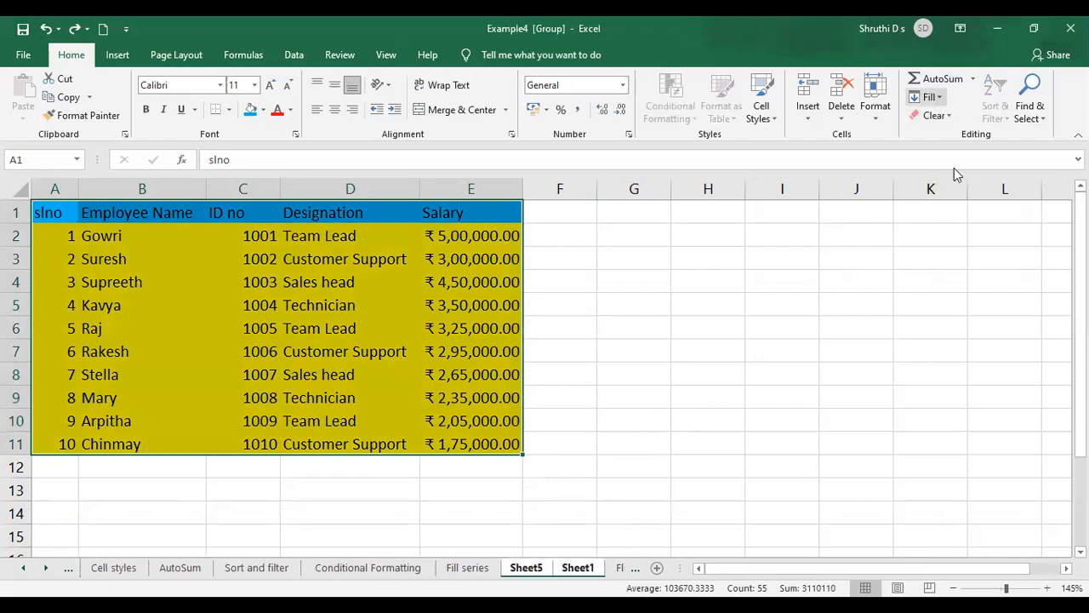
# Step: Fill the selected table across the grouped worksheets using the Formats option, and deselect the table
pyautogui.click(929, 97)
pyautogui.click(955, 196)
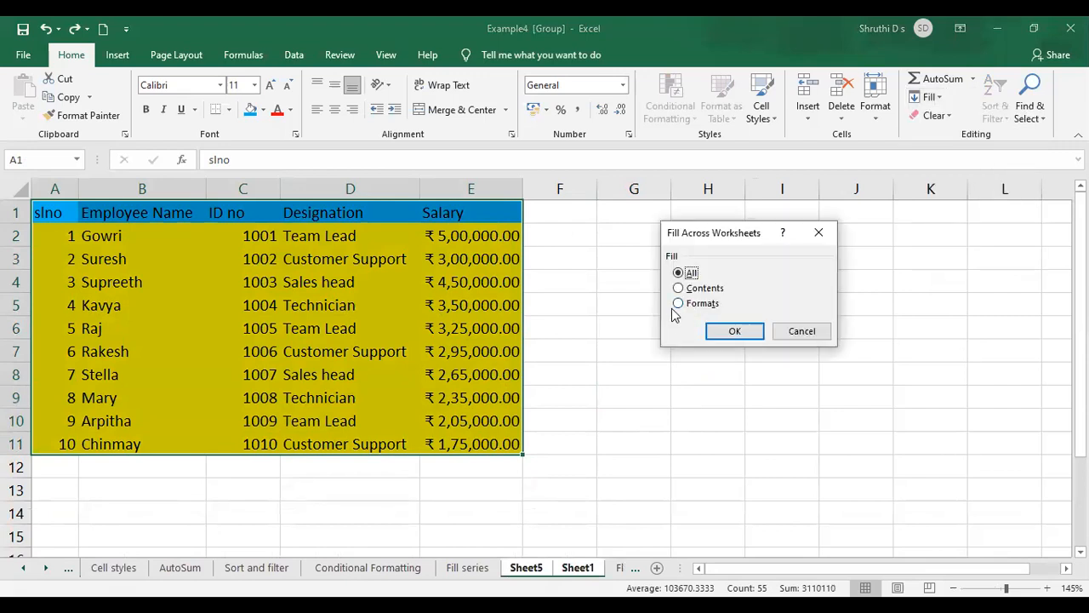
pyautogui.click(679, 303)
pyautogui.click(731, 331)
pyautogui.click(647, 490)
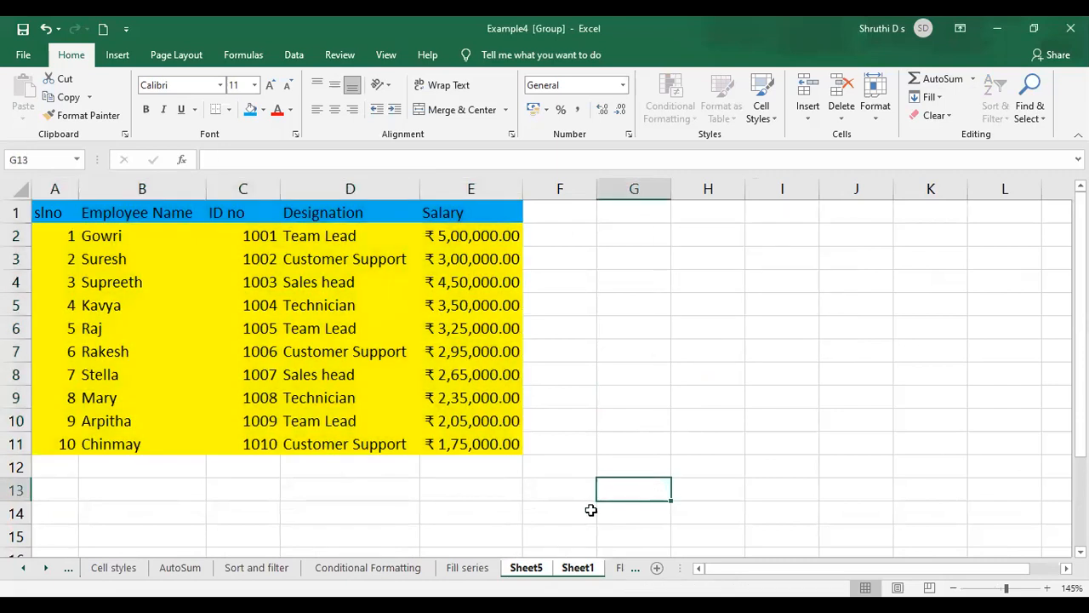
# Step: Check the formats-only fill on Sheet5 and Sheet1
pyautogui.click(536, 570)
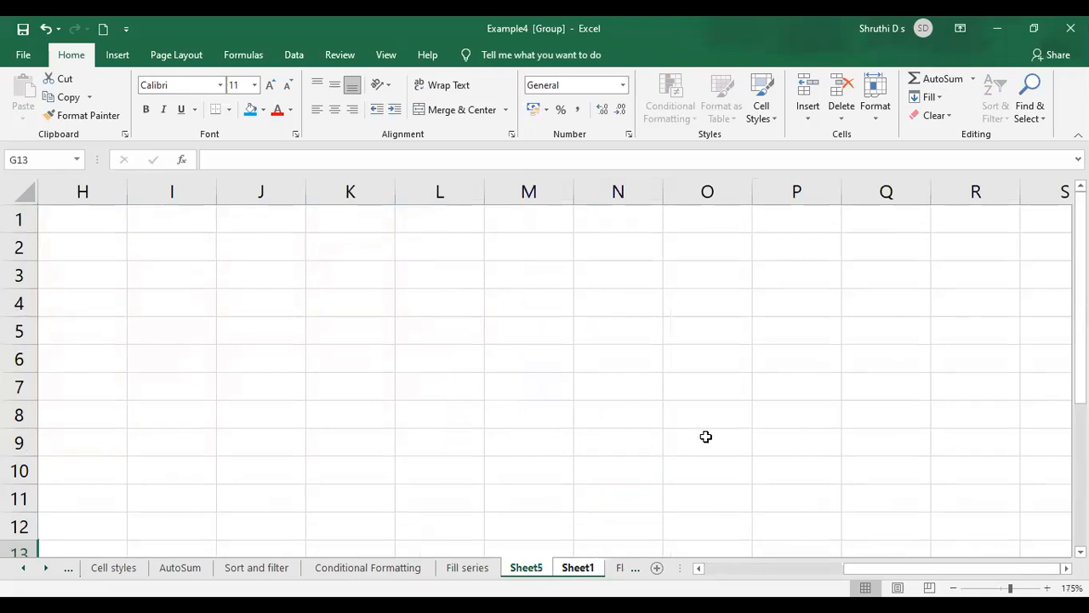
pyautogui.click(578, 569)
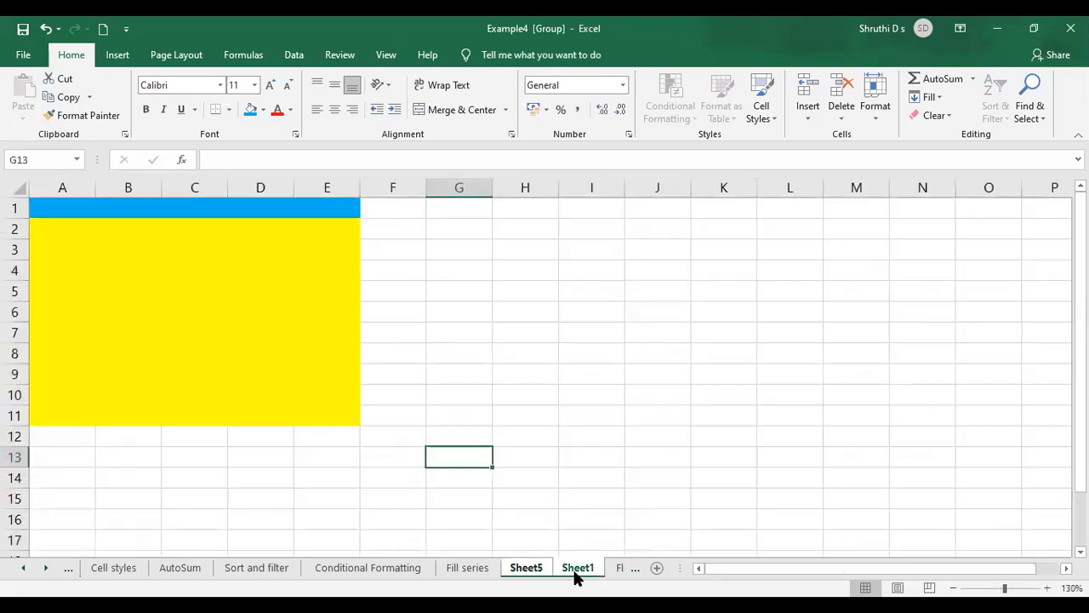
pyautogui.rightClick(746, 436)
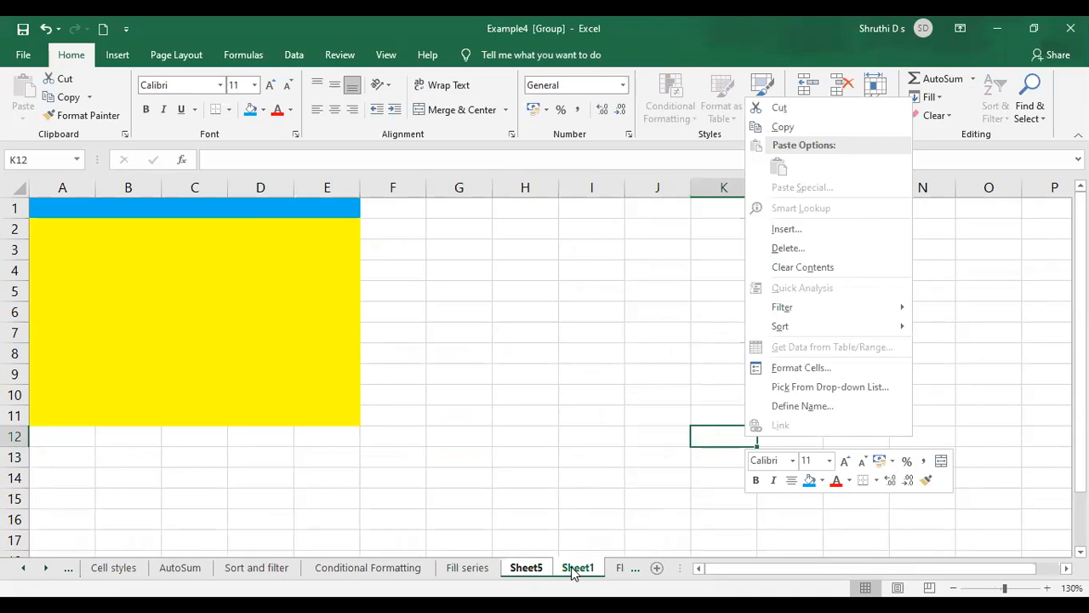
# Step: Dismiss the cell menu, ungroup the worksheets, and display Sheet1 on its own
pyautogui.press('Escape')
pyautogui.click(543, 571)
pyautogui.click(578, 568)
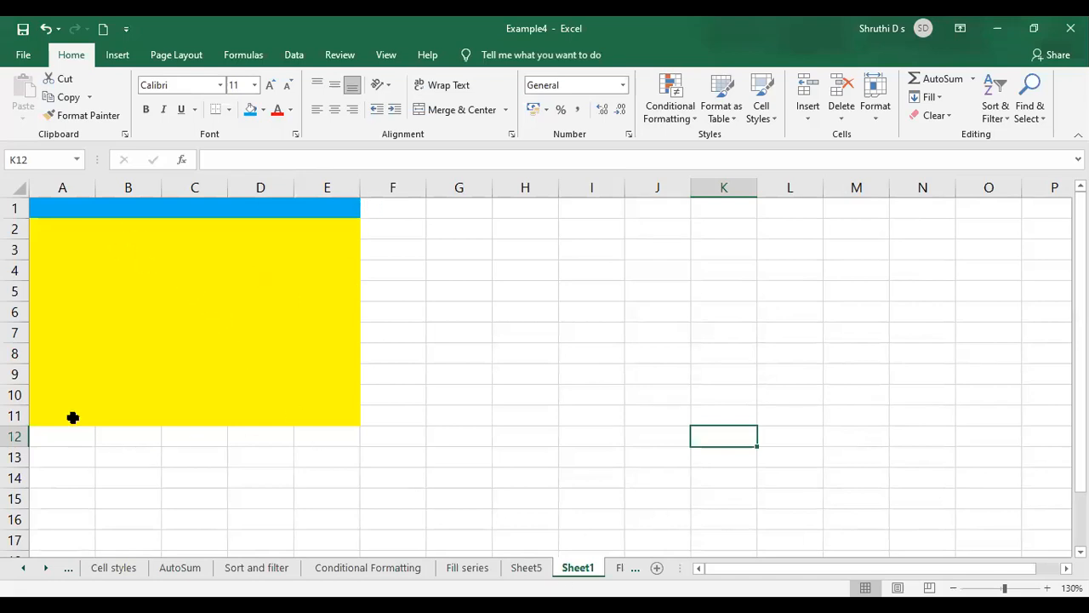
# Step: Compare the employee table on Across Sheet with the filled formats on Sheet1 and Sheet5
pyautogui.click(69, 569)
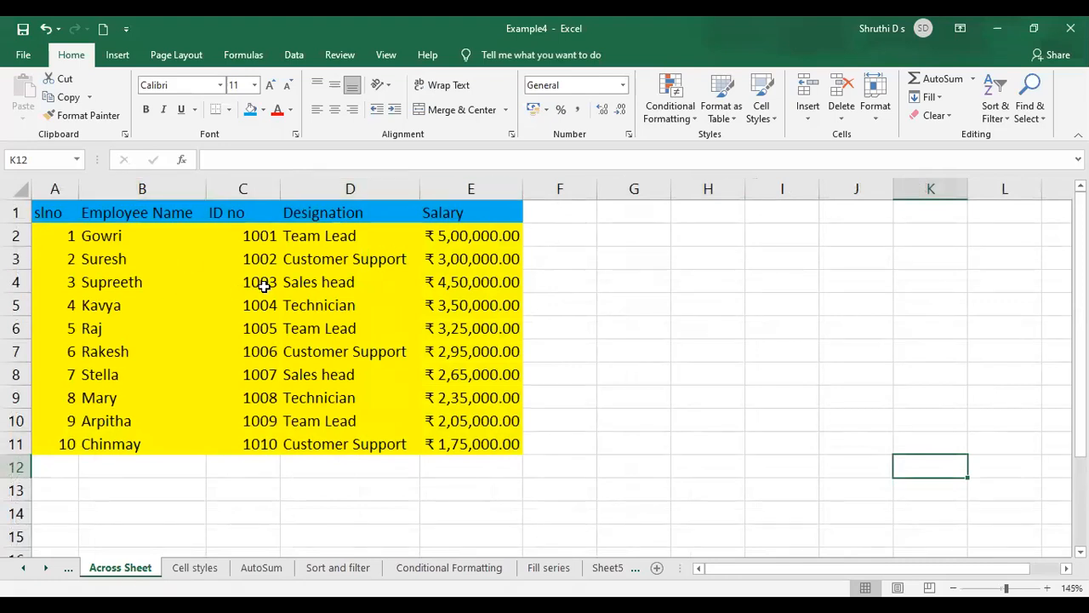
pyautogui.click(607, 568)
pyautogui.click(593, 573)
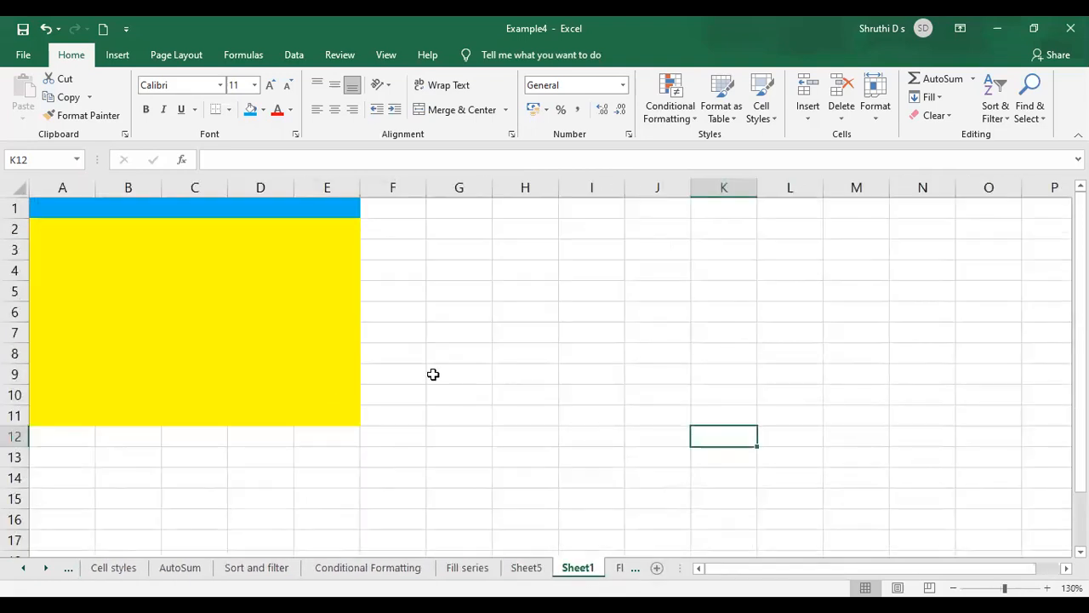
pyautogui.click(528, 566)
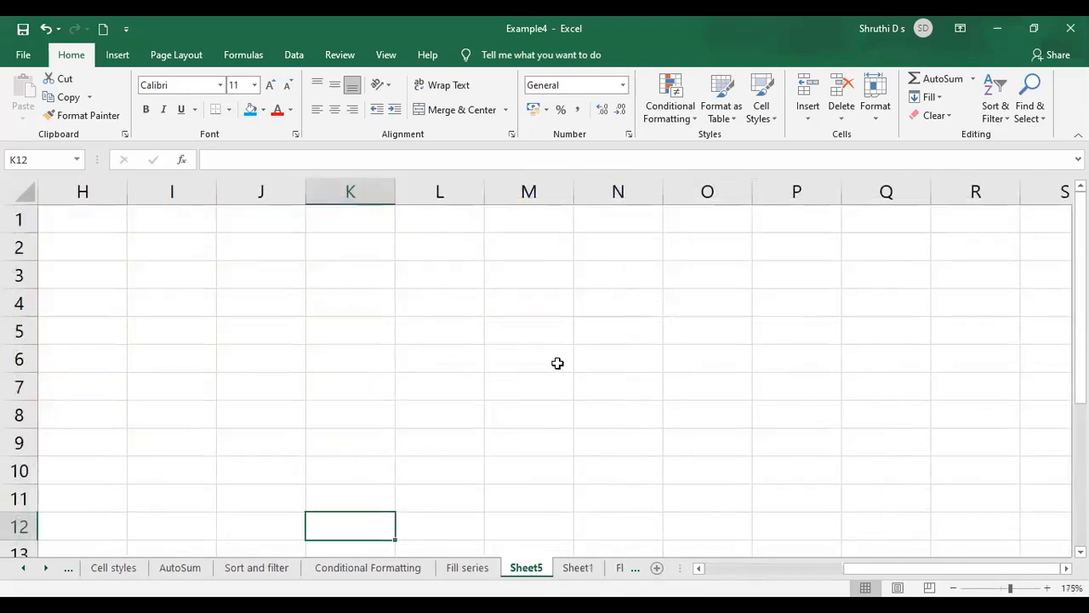
pyautogui.scroll(-11, 739, 315)
pyautogui.scroll(-6, 737, 312)
pyautogui.scroll(17, 732, 270)
pyautogui.click(588, 575)
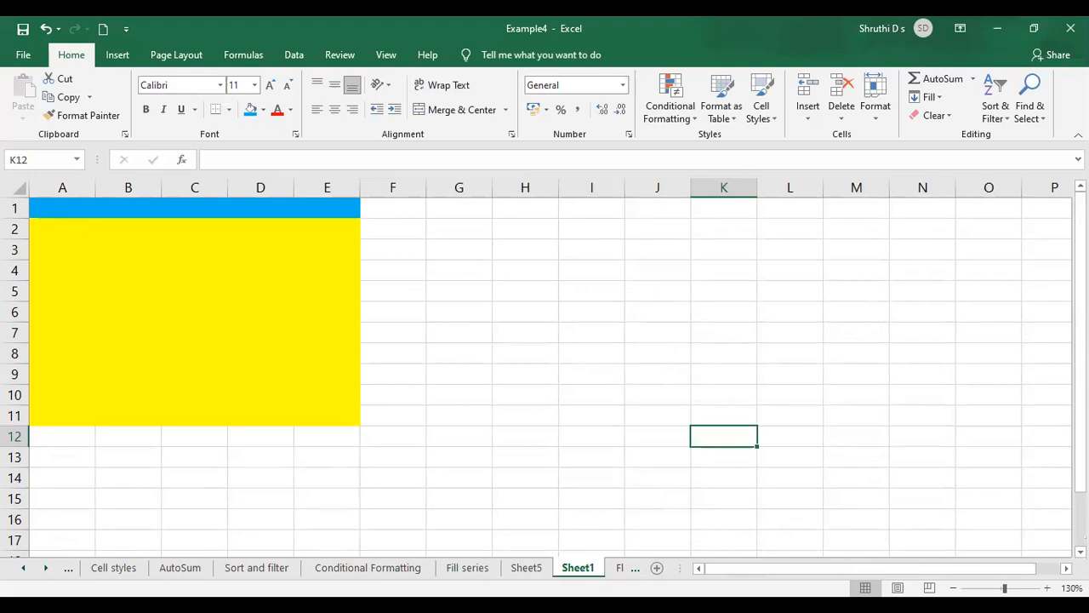
# Step: Compare cell E11 of the Across Sheet table with the formatted corner cells A1 and E11 on Sheet1
pyautogui.click(69, 567)
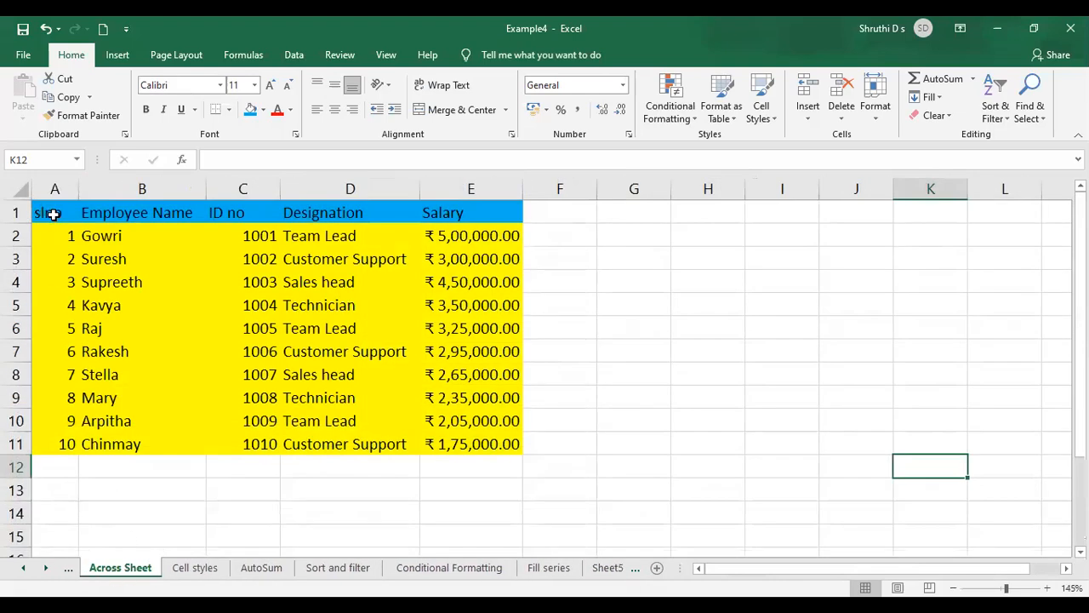
pyautogui.click(489, 443)
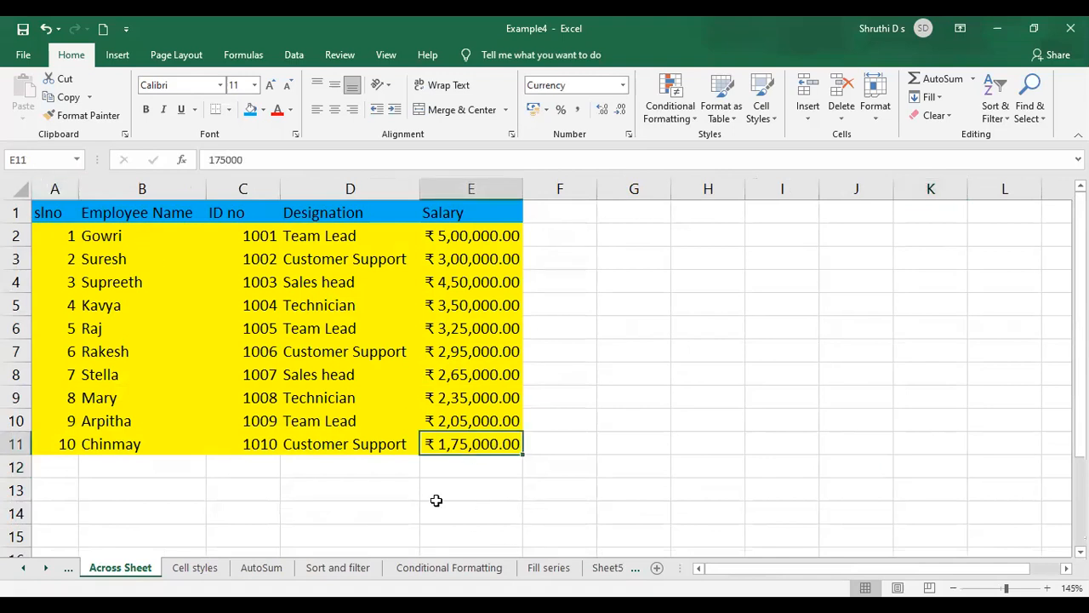
pyautogui.click(610, 568)
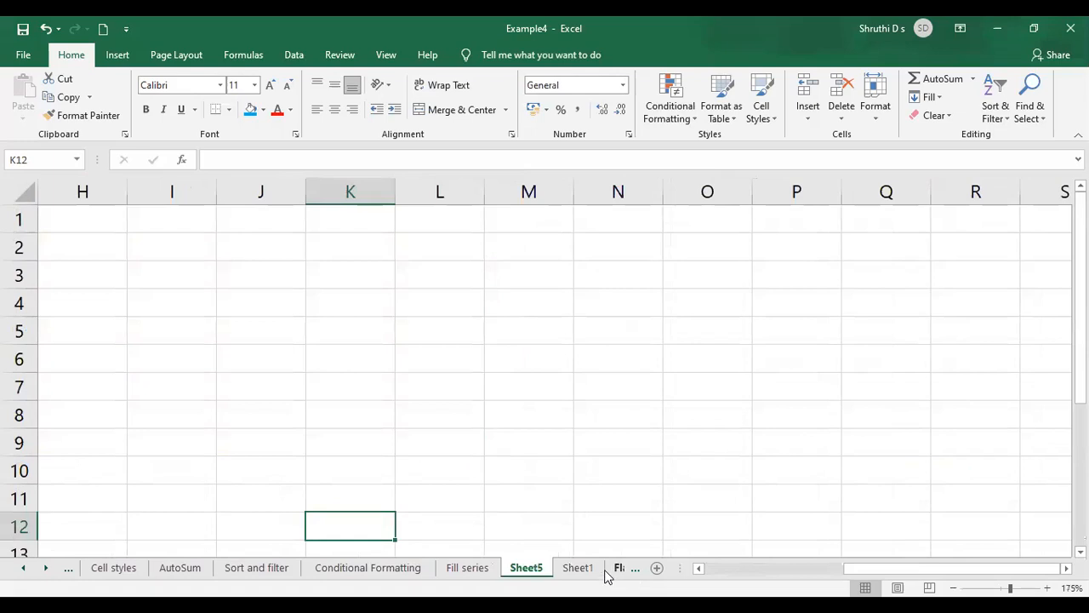
pyautogui.click(578, 568)
pyautogui.click(50, 212)
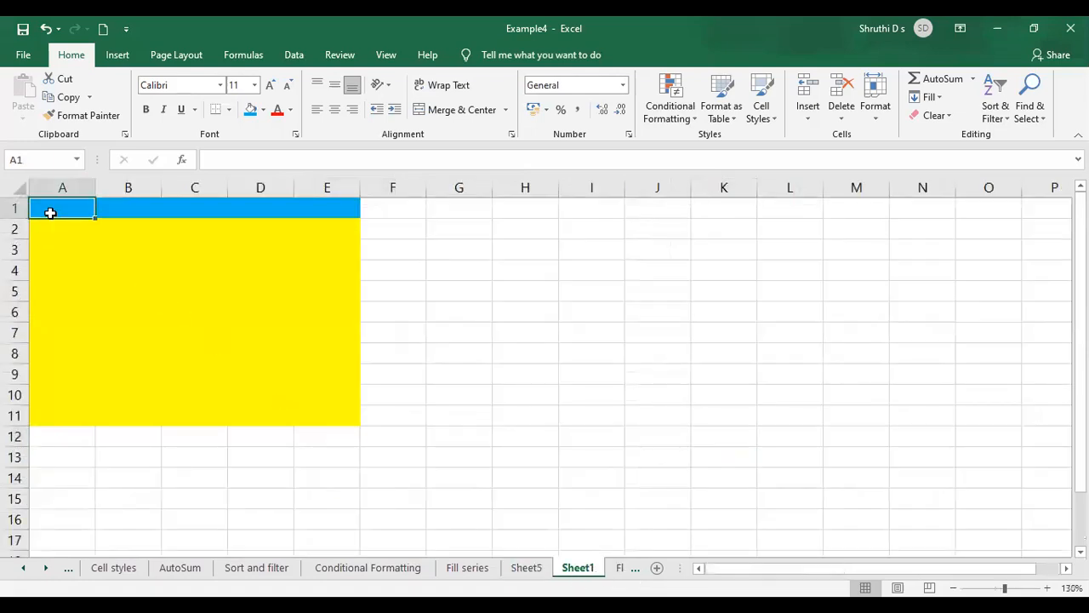
pyautogui.click(340, 423)
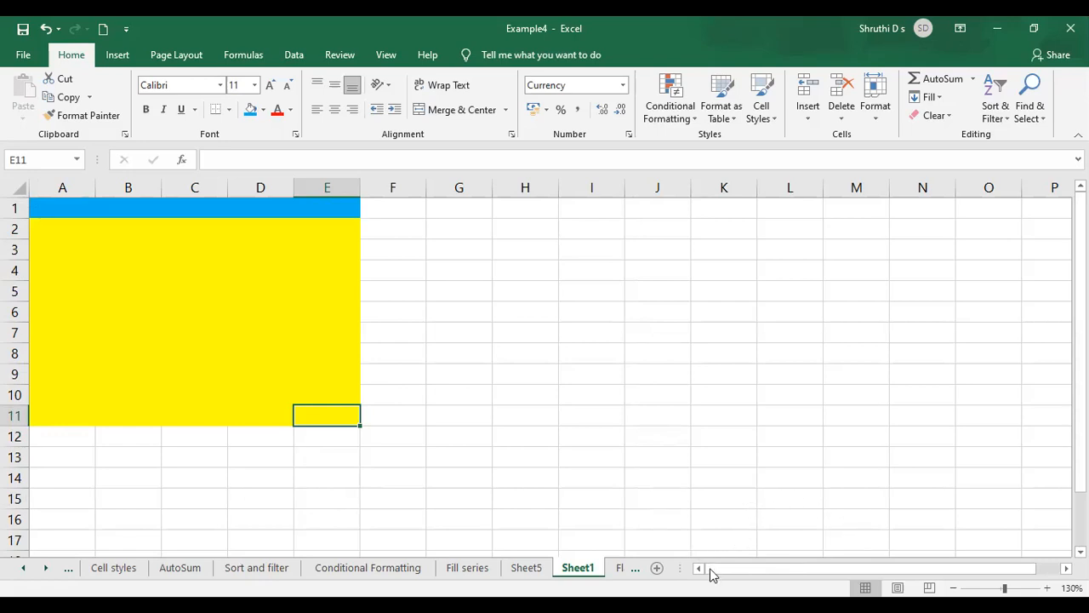
pyautogui.click(563, 473)
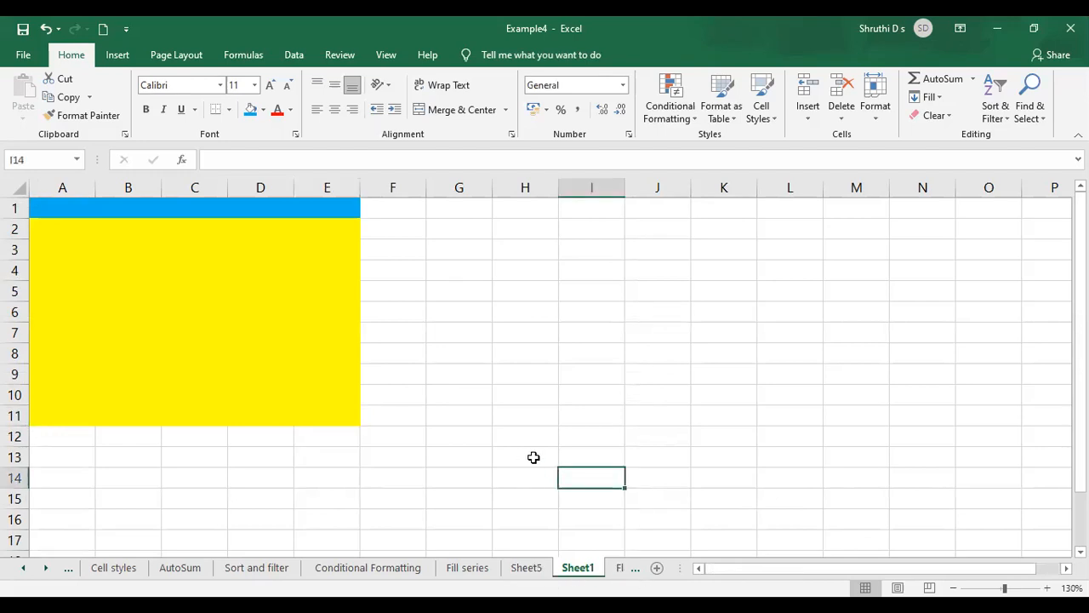
# Step: Clear the formats from A1:E12 on Sheet1 and deselect the range
pyautogui.moveTo(42, 211); pyautogui.dragTo(336, 434)
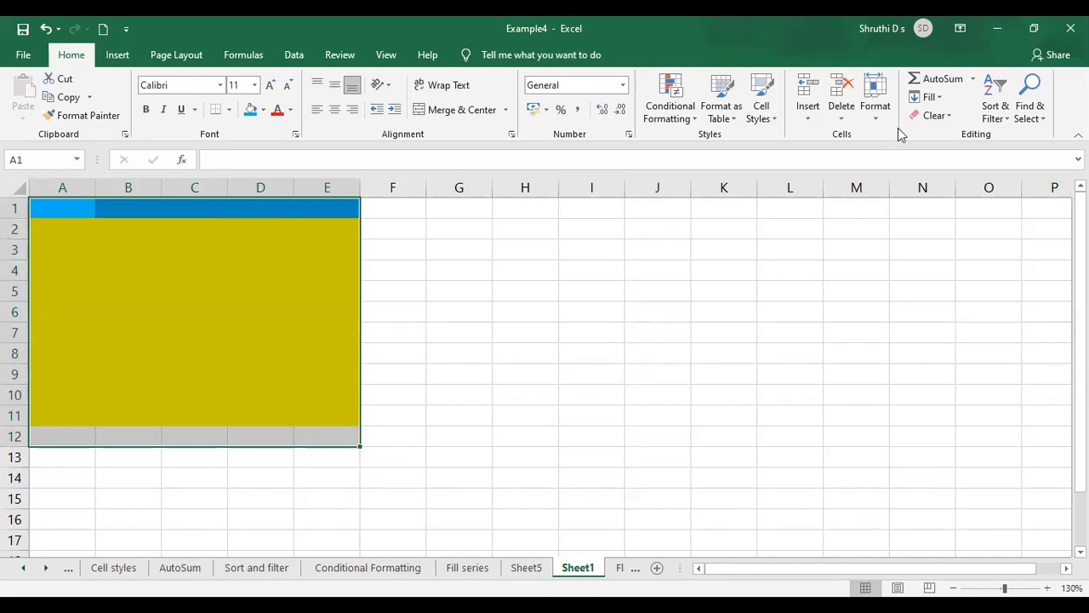
pyautogui.click(948, 116)
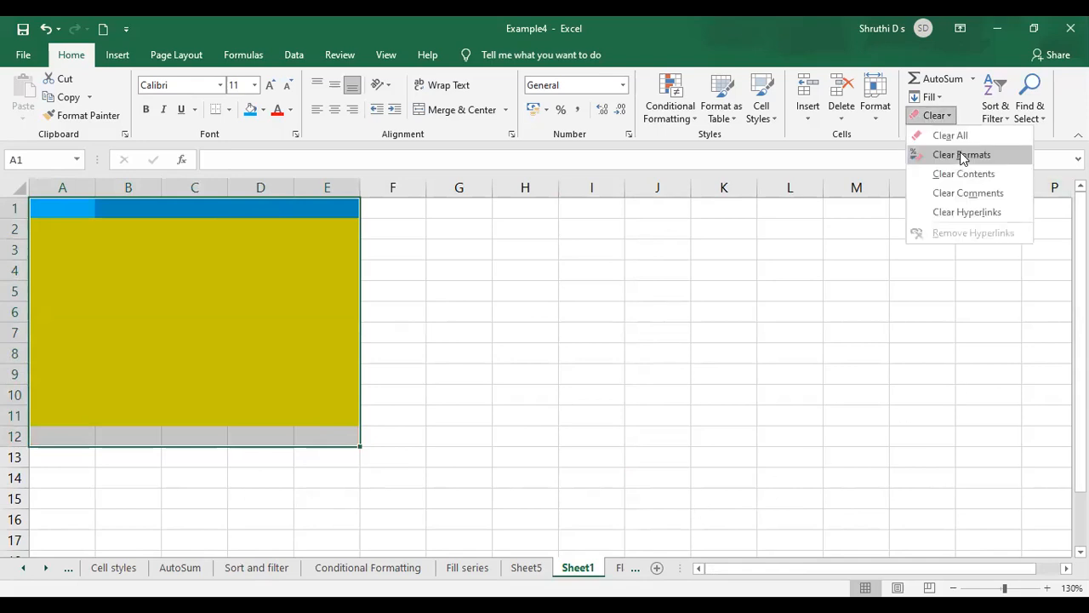
pyautogui.click(960, 153)
pyautogui.click(576, 401)
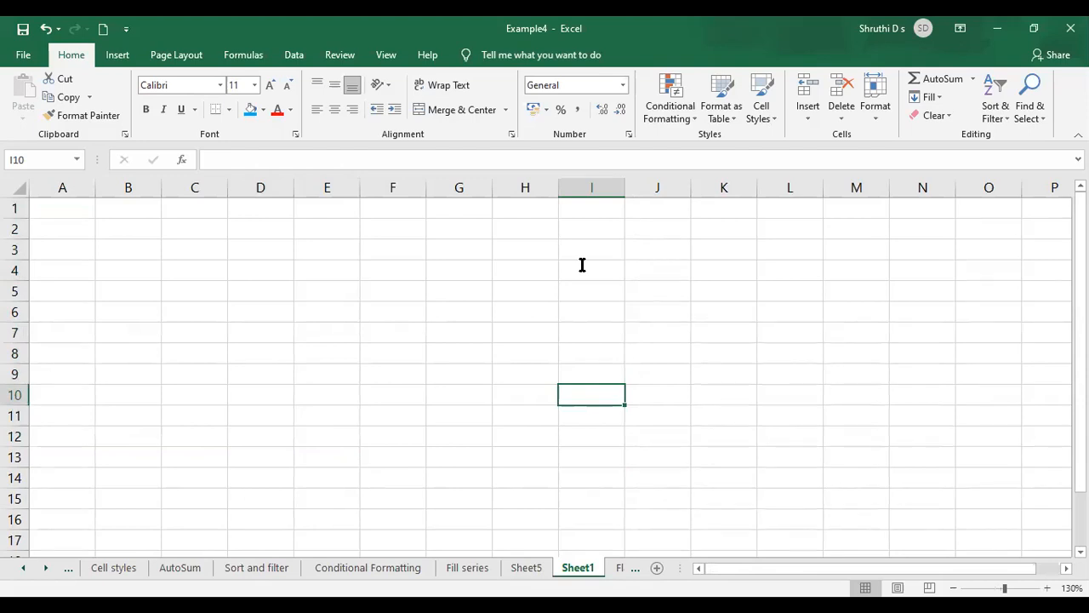
pyautogui.hotkey('alt', 'Tab')
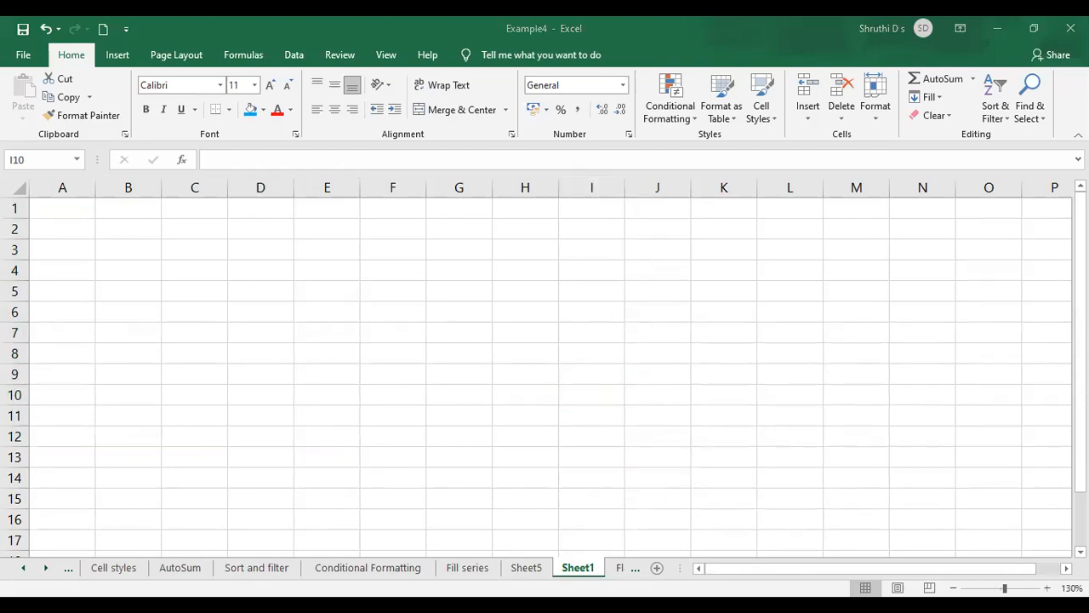
pyautogui.hotkey('alt', 'Tab')
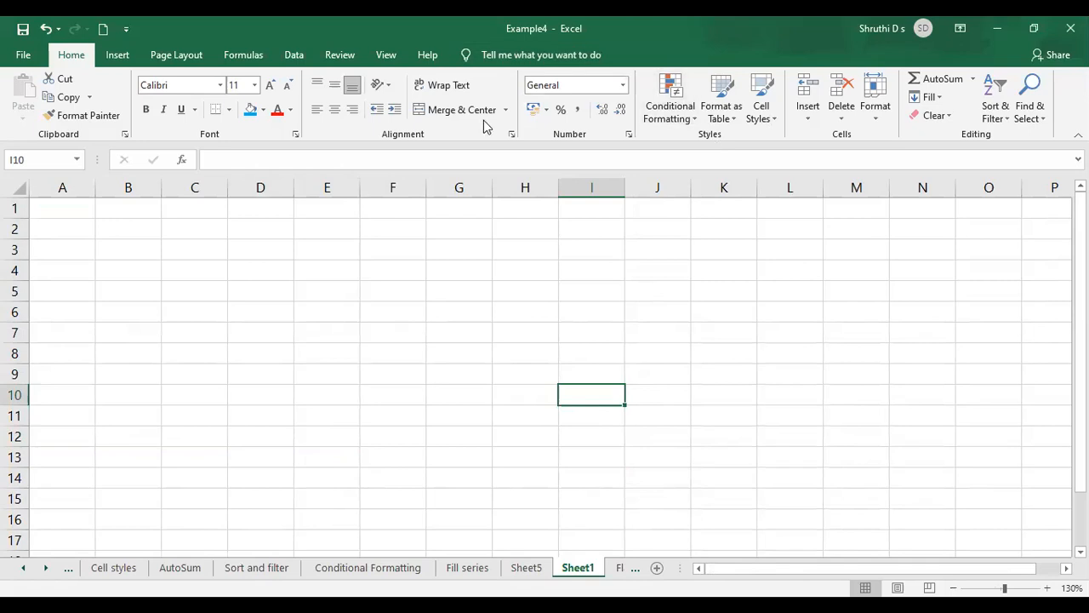
pyautogui.hotkey('alt', 'Tab')
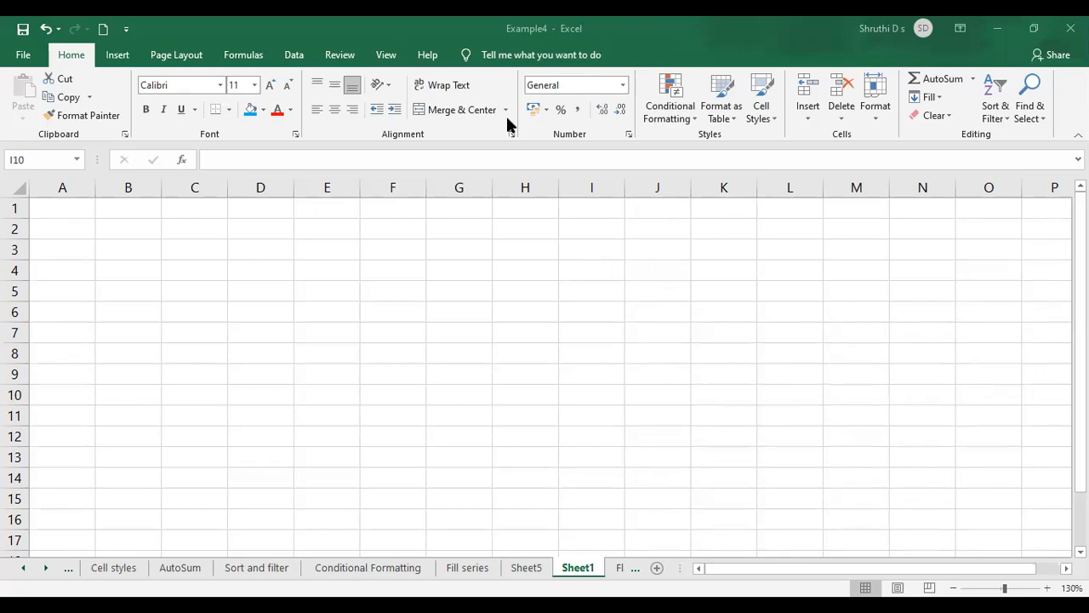
# Step: Review the available Sort & Filter options without applying any
pyautogui.click(984, 131)
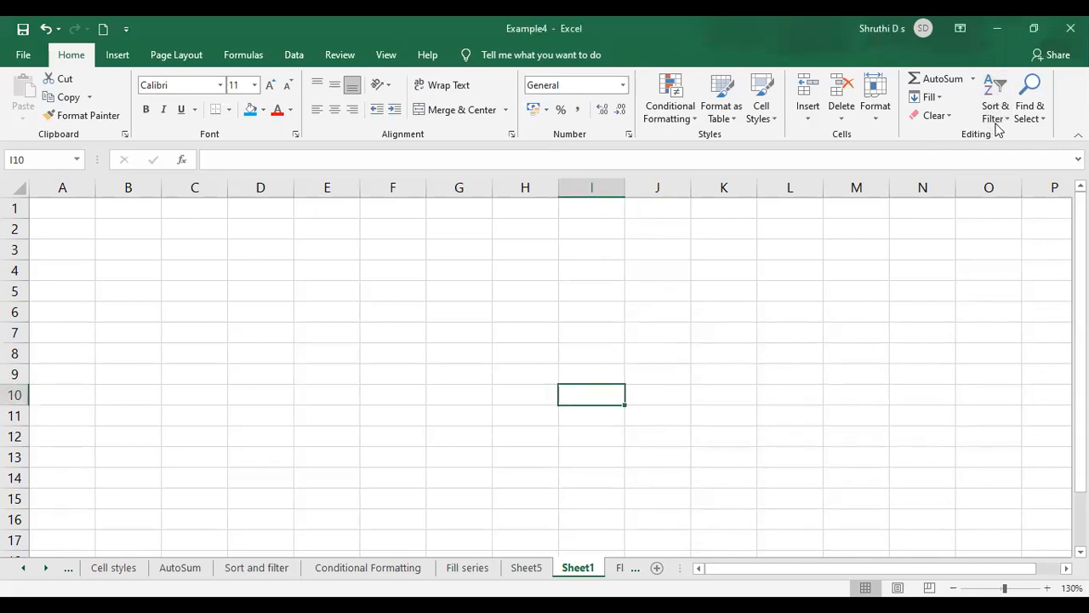
pyautogui.click(997, 121)
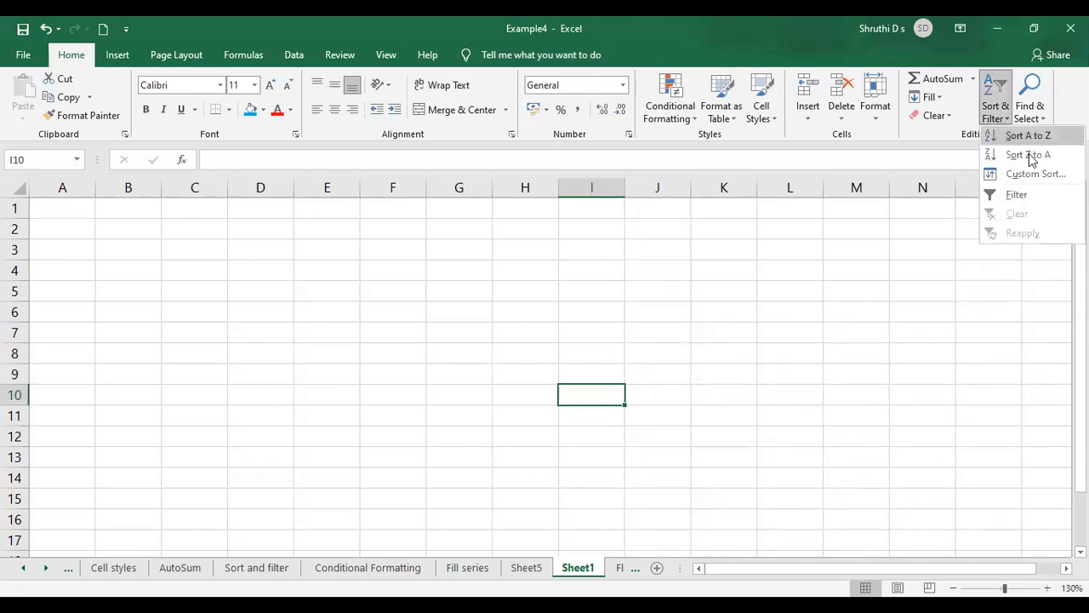
pyautogui.click(884, 337)
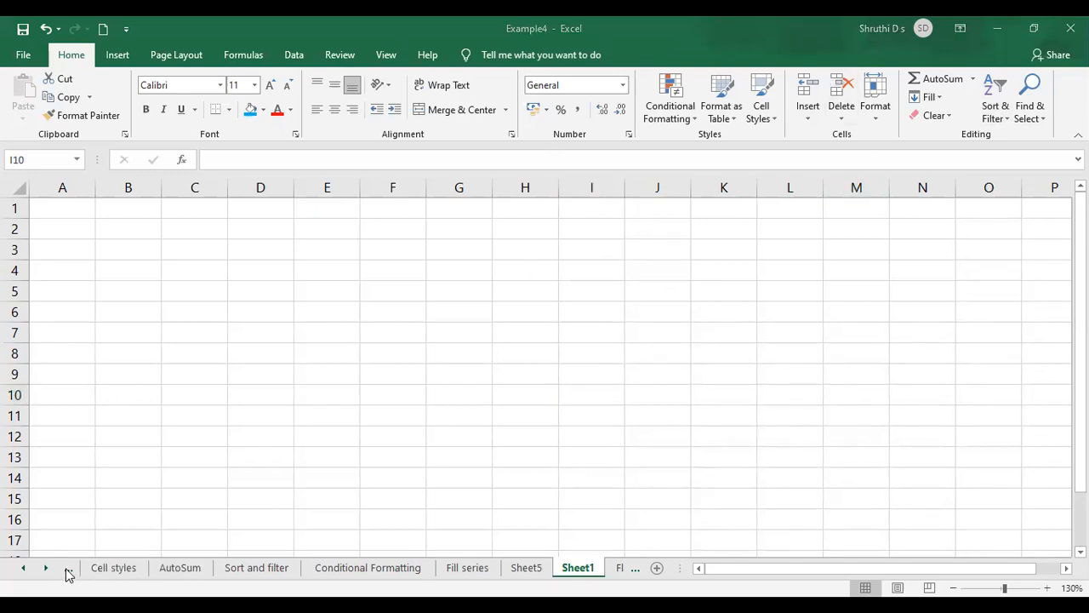
# Step: Open the Sort and filter sheet, enlarge the view, and highlight the whole employee table B2:F12
pyautogui.click(265, 573)
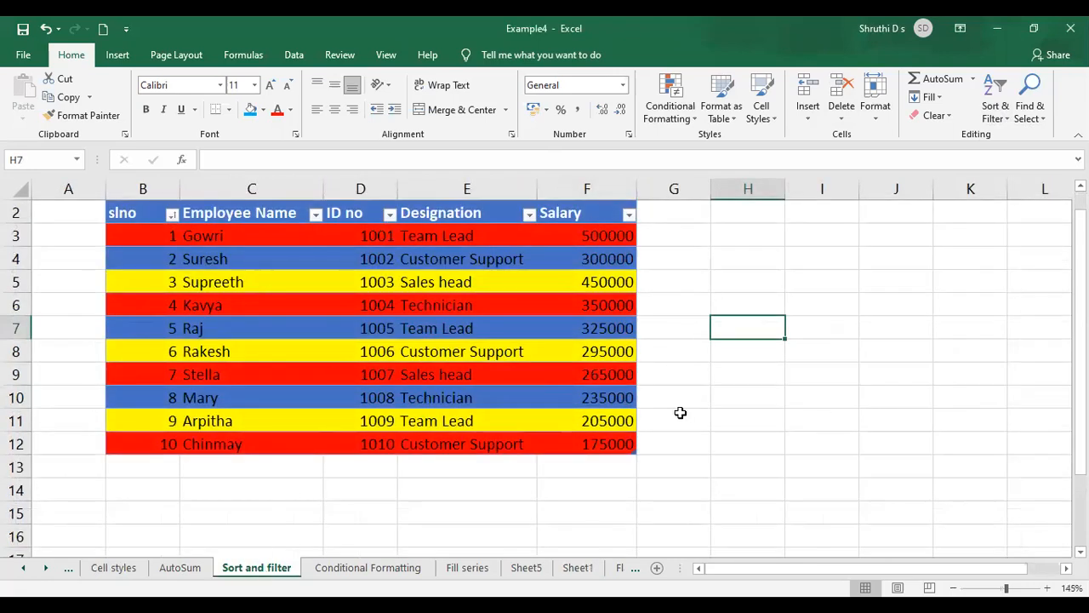
pyautogui.scroll(1, 647, 426)
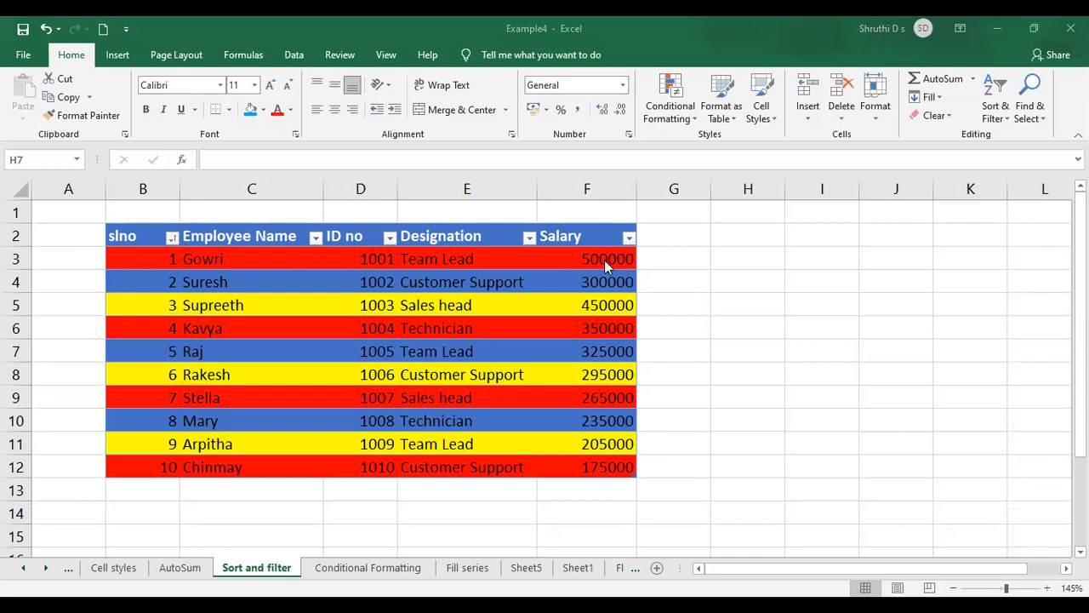
pyautogui.scroll(1, 703, 353)
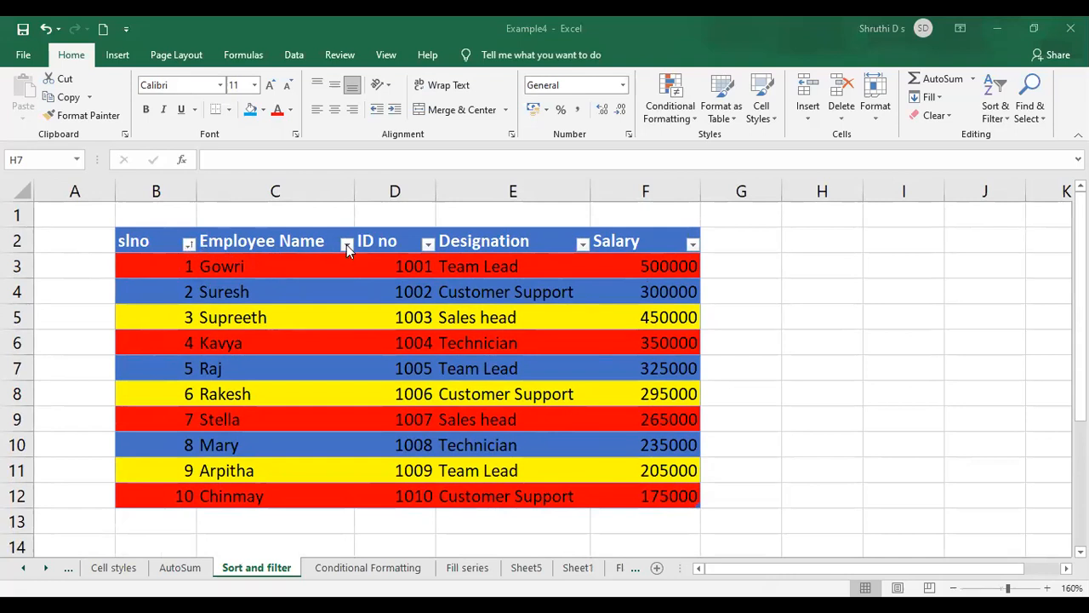
pyautogui.click(822, 367)
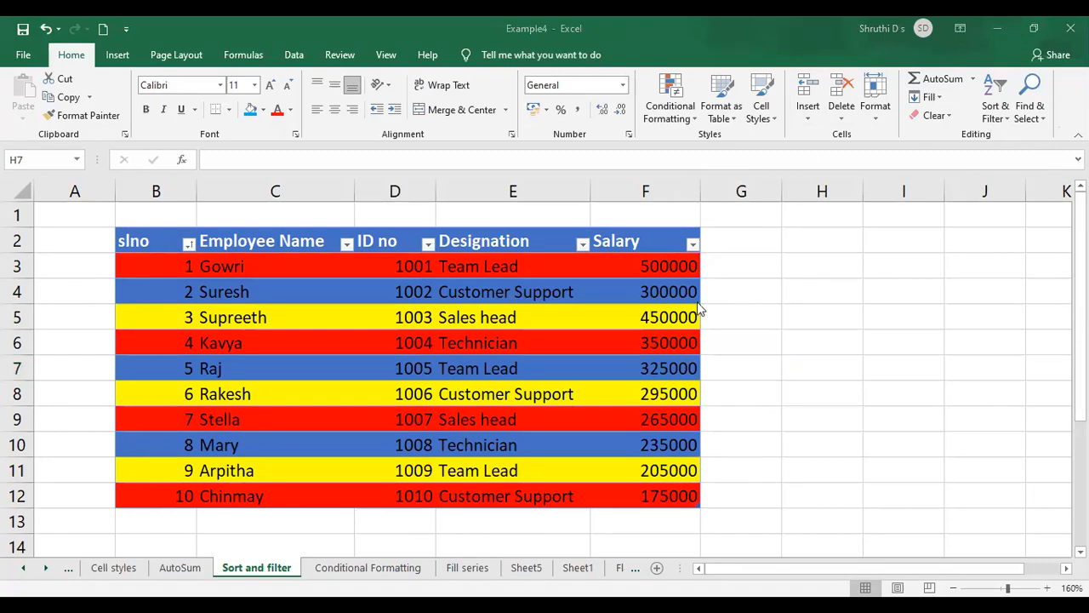
pyautogui.moveTo(130, 246); pyautogui.dragTo(637, 482)
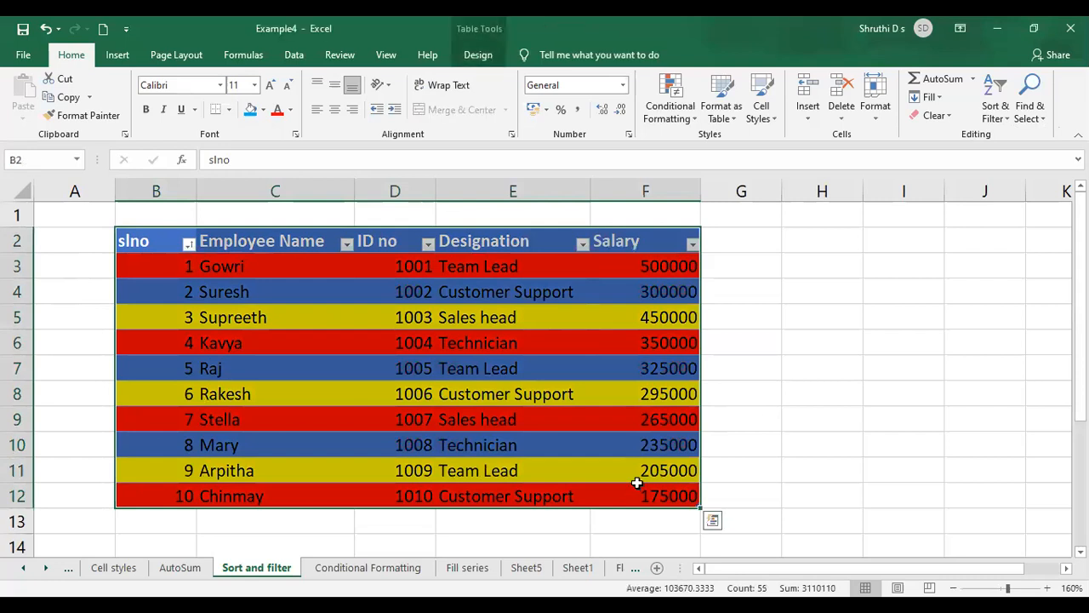
# Step: Enter the headers name in H9 and marks in I9, beside the employee table
pyautogui.click(843, 418)
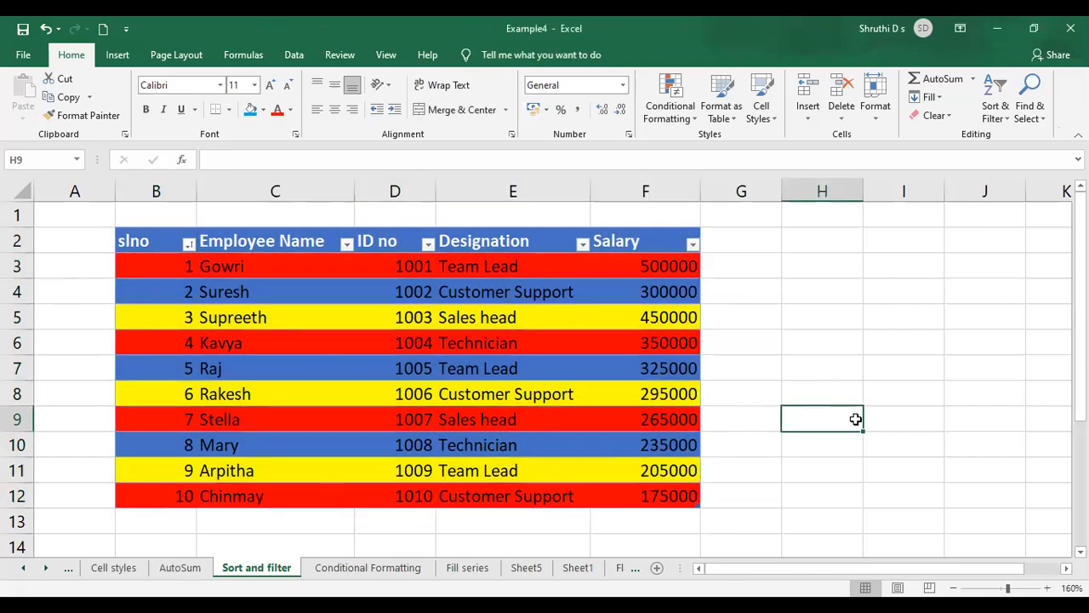
pyautogui.write('name')
pyautogui.press('Tab')
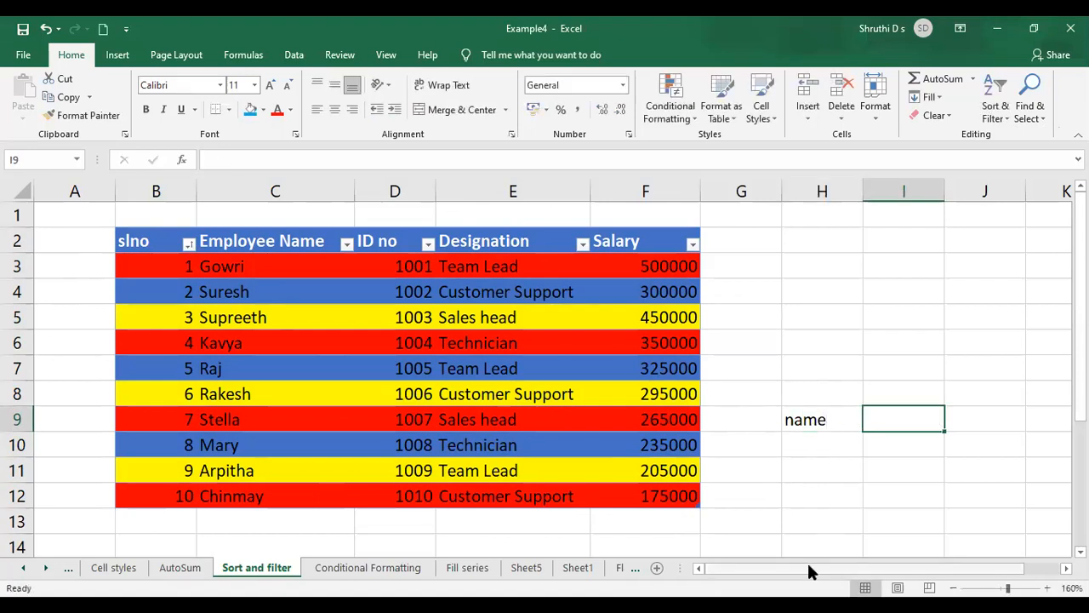
pyautogui.moveTo(809, 568); pyautogui.dragTo(829, 444)
pyautogui.write('marks')
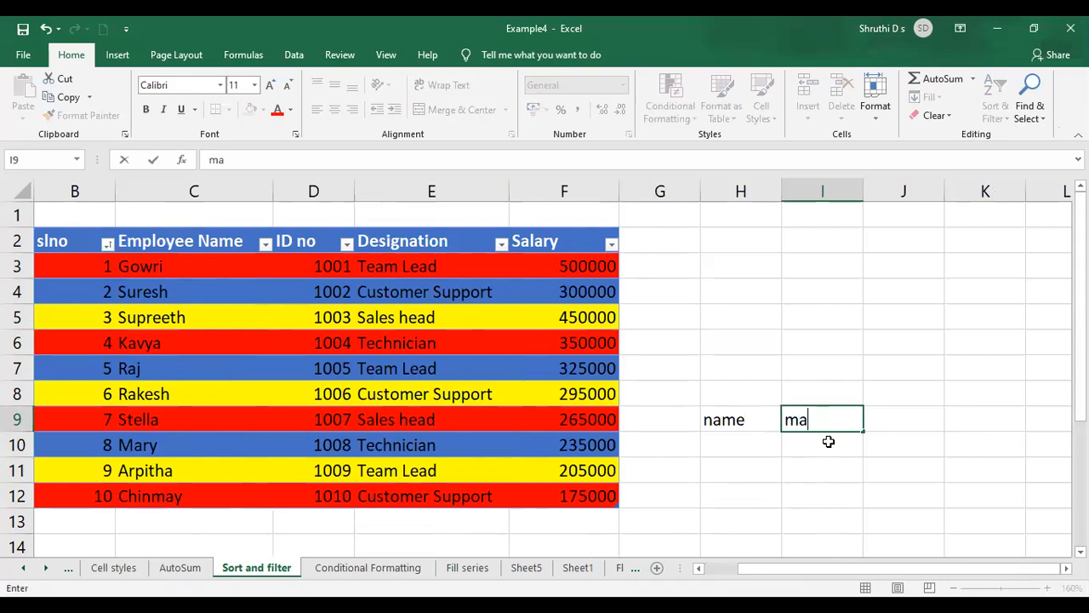
# Step: Fill in two rows under the name and marks headers: dd with 66, and ddd with 88
pyautogui.click(751, 451)
pyautogui.write('dd')
pyautogui.click(822, 448)
pyautogui.write('d')
pyautogui.press('BackSpace')
pyautogui.write('66')
pyautogui.click(733, 467)
pyautogui.write('ddd')
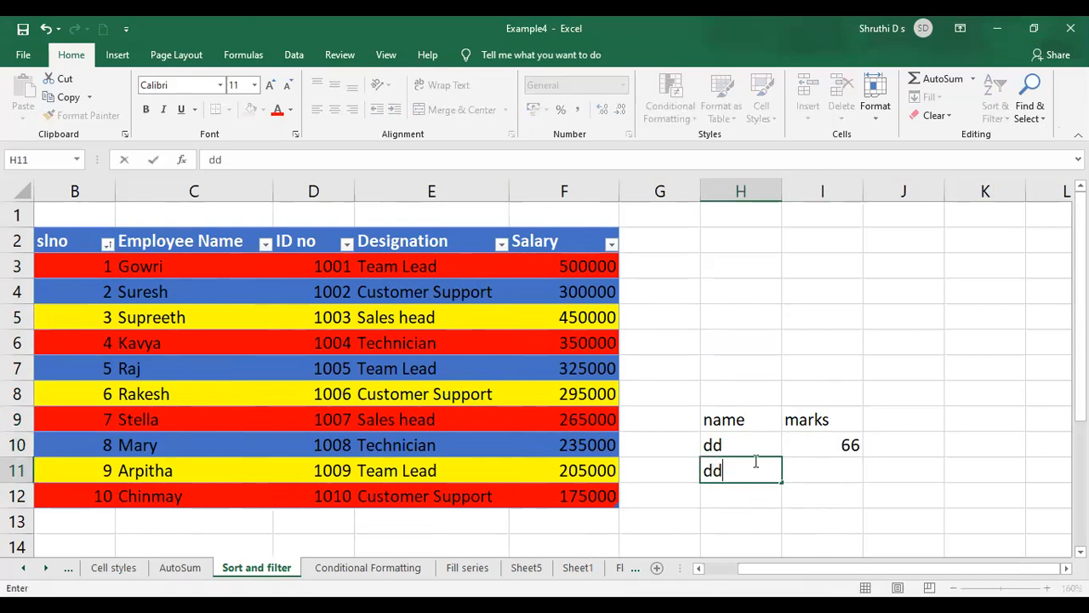
pyautogui.click(819, 470)
pyautogui.write('88')
pyautogui.click(869, 490)
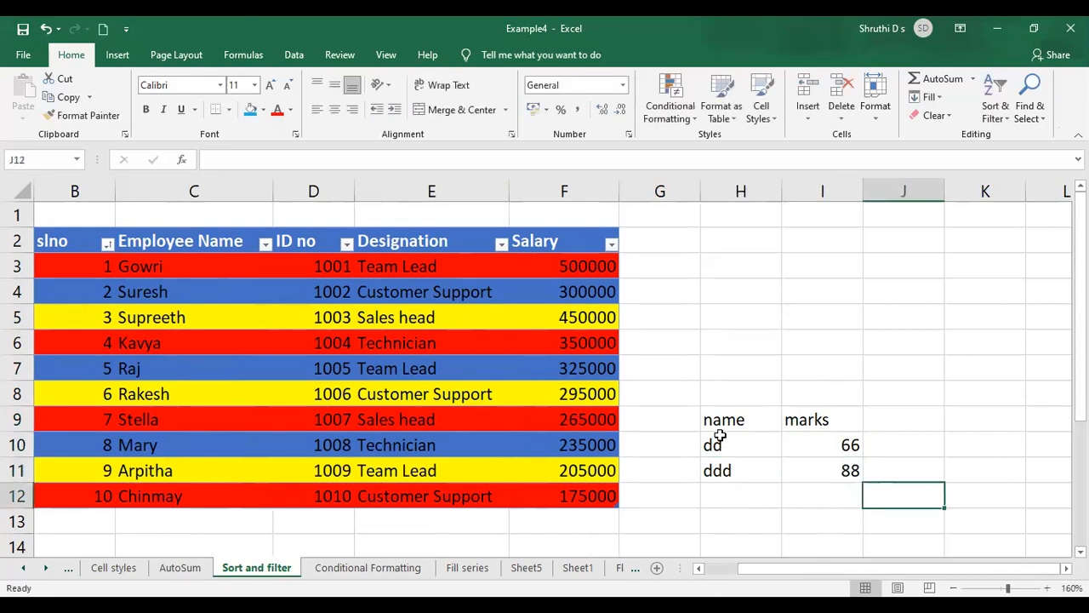
# Step: Convert the name and marks data in H9:I11 into a table with headers, and return to the general editing commands
pyautogui.moveTo(722, 417); pyautogui.dragTo(772, 464)
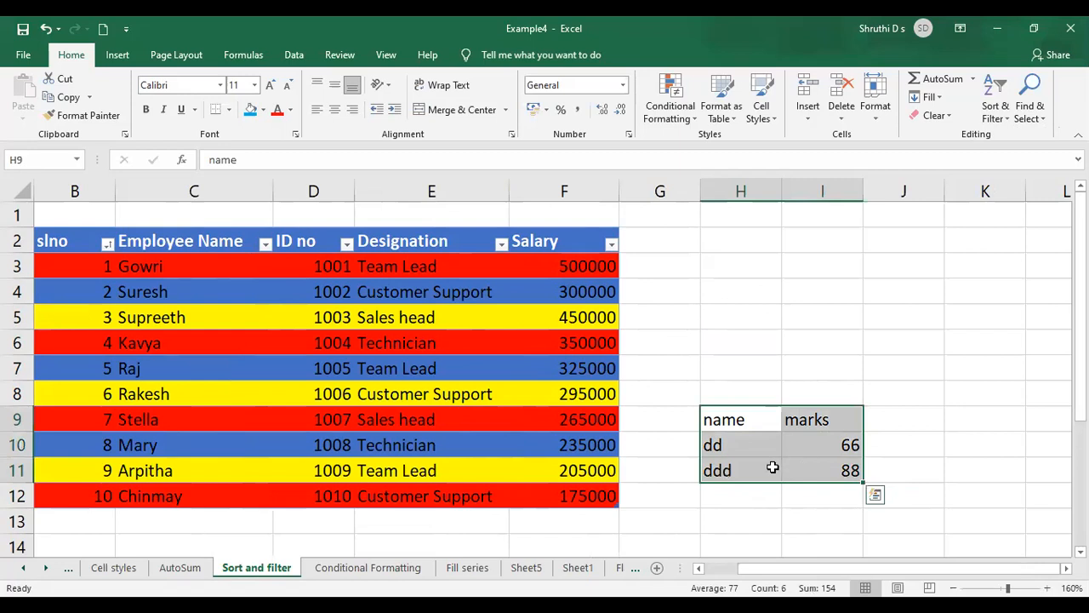
pyautogui.click(751, 448)
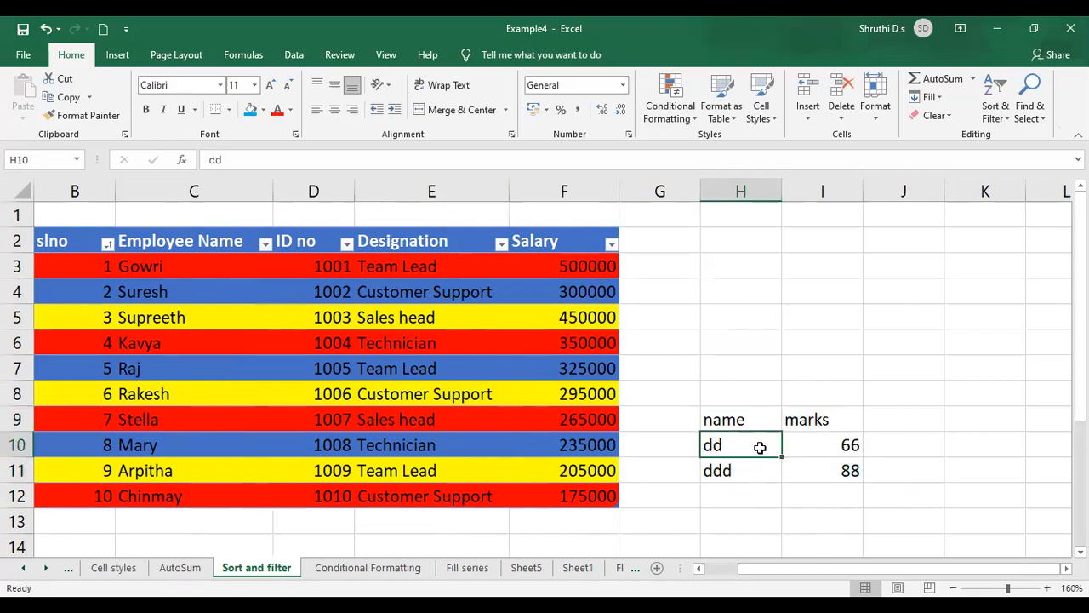
pyautogui.hotkey('ctrl', 't')
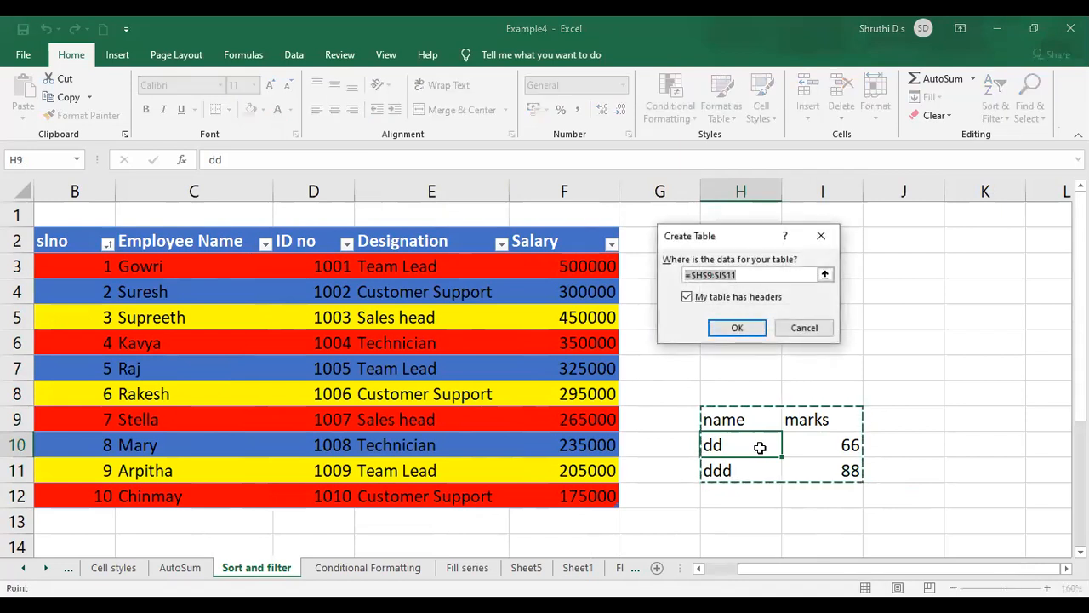
pyautogui.click(740, 329)
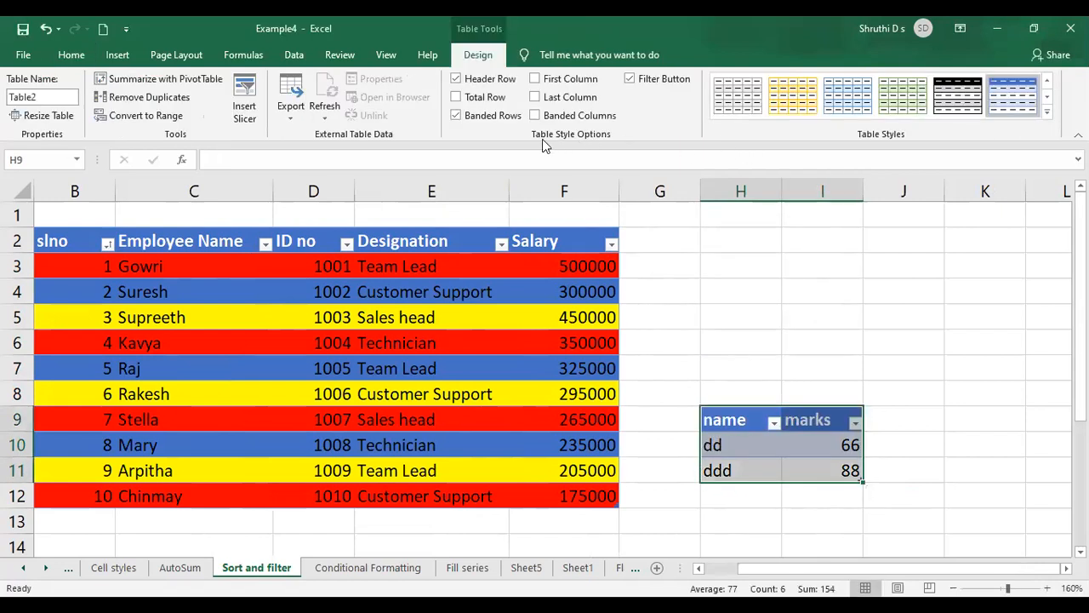
pyautogui.click(71, 55)
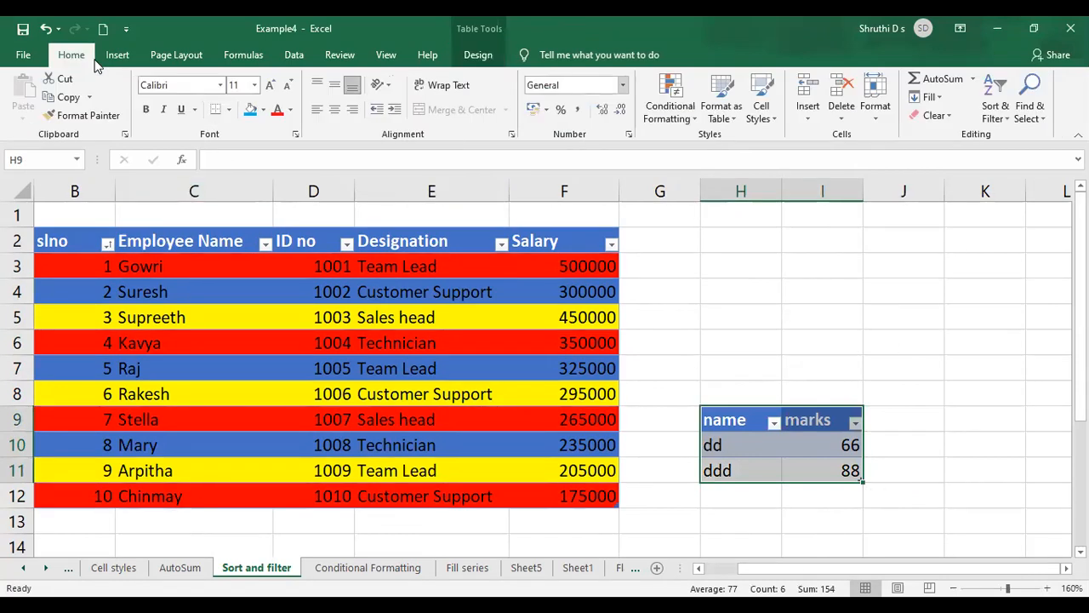
# Step: Examine the filter options of the name column in the small name and marks table
pyautogui.click(729, 126)
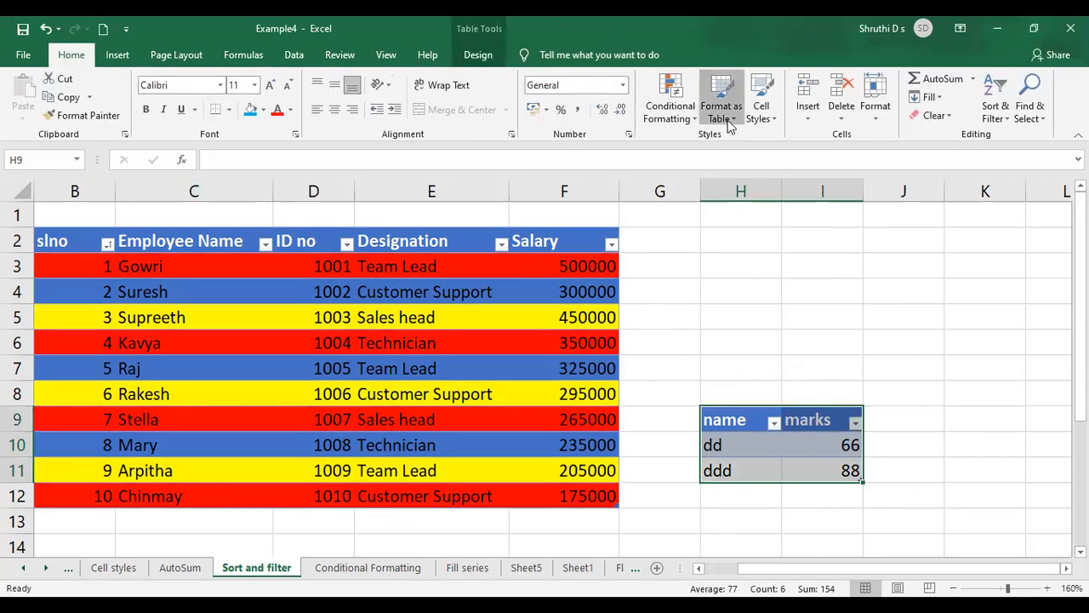
pyautogui.press('Escape')
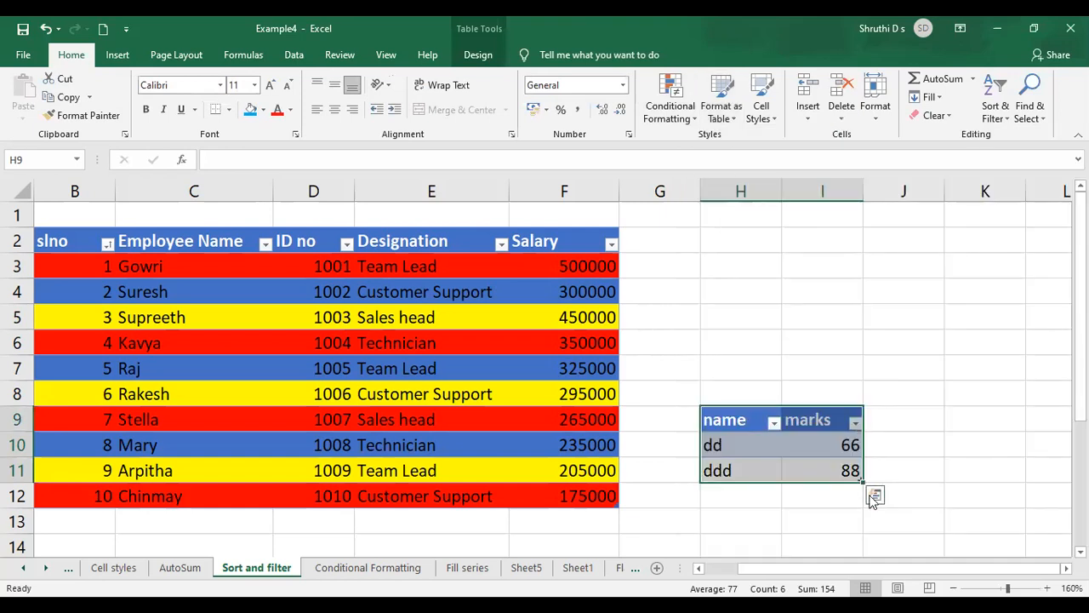
pyautogui.click(946, 468)
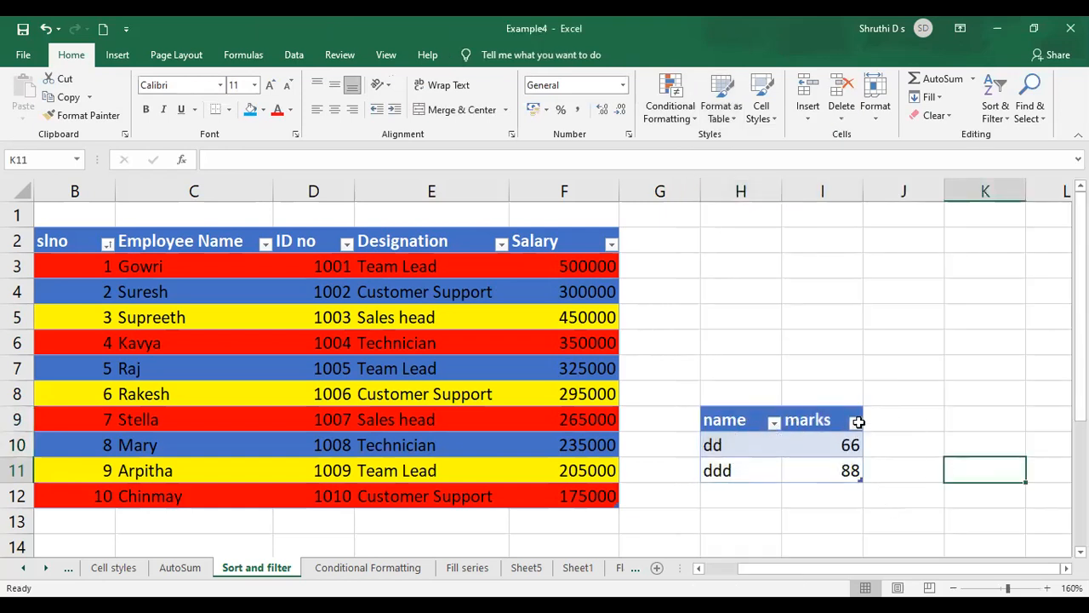
pyautogui.click(774, 427)
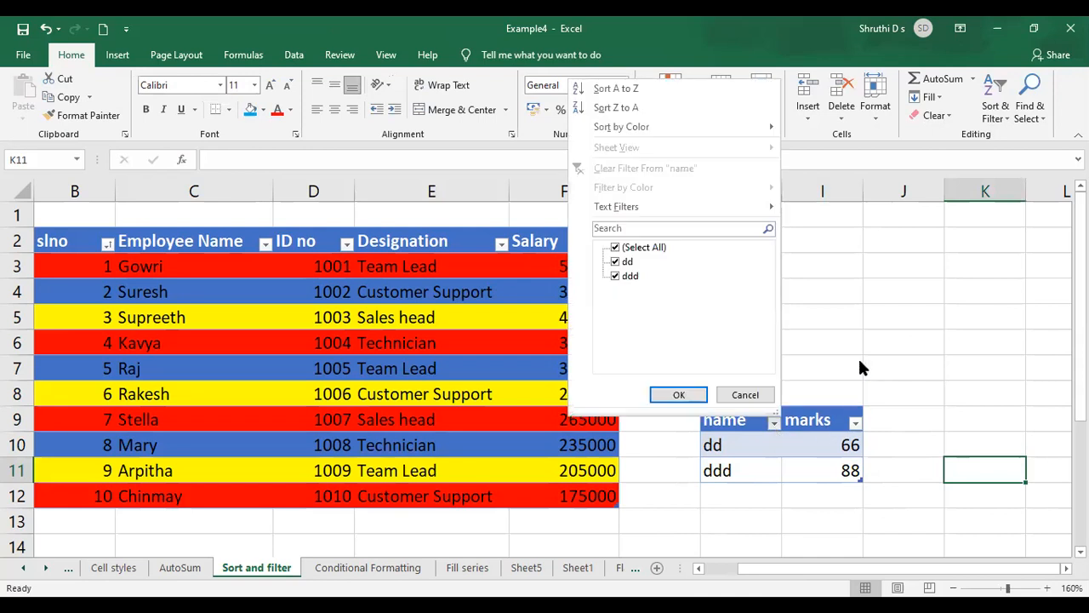
pyautogui.click(858, 358)
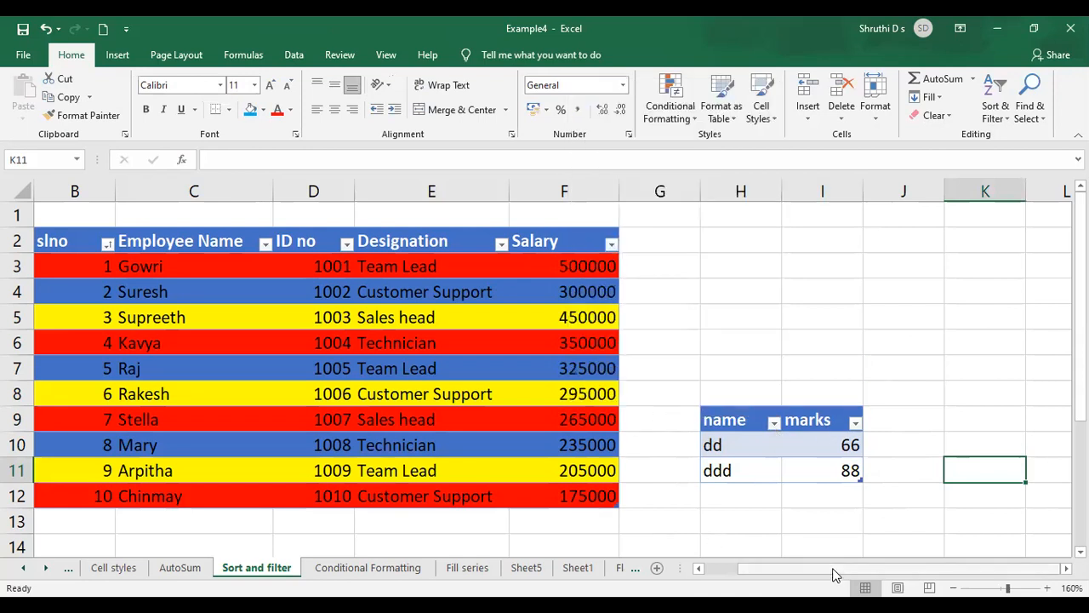
# Step: Sort the employee table by the slno column from smallest to largest
pyautogui.moveTo(834, 570); pyautogui.dragTo(787, 569)
pyautogui.scroll(1, 745, 328)
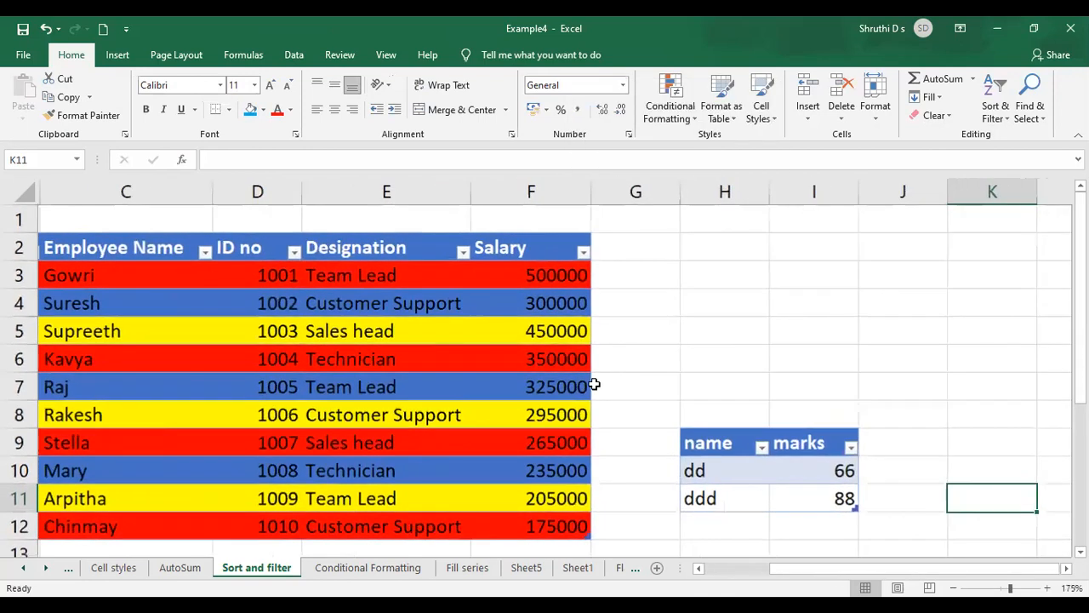
pyautogui.moveTo(796, 569); pyautogui.dragTo(732, 568)
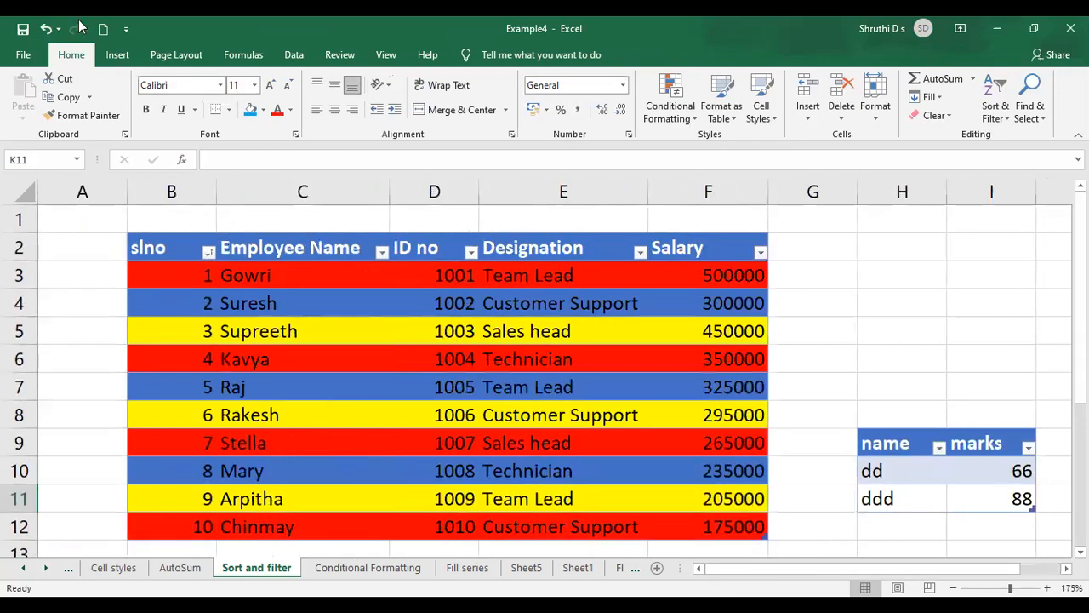
pyautogui.click(208, 254)
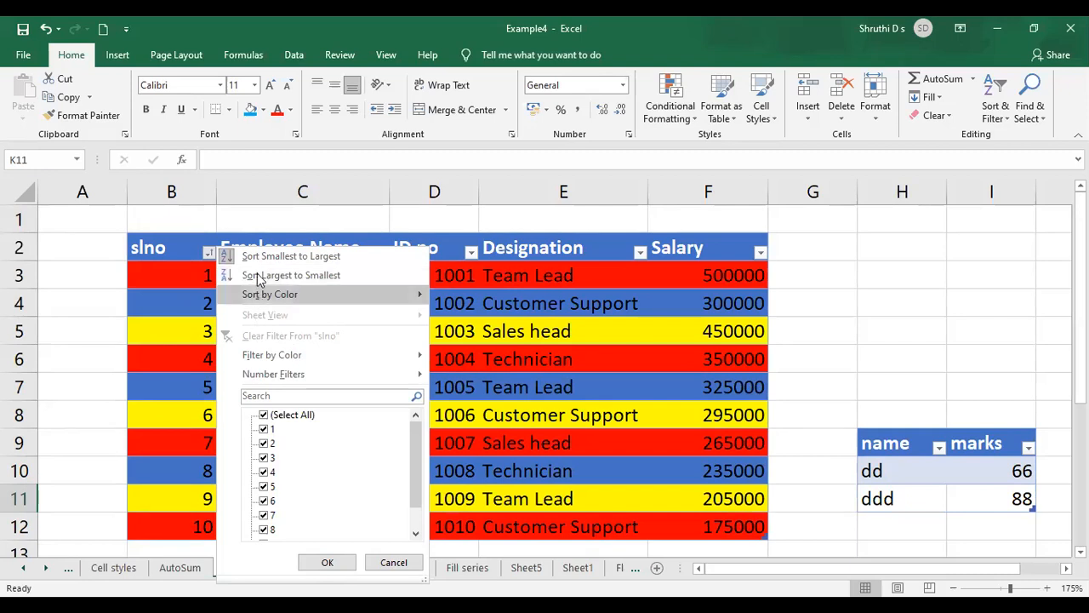
pyautogui.click(316, 257)
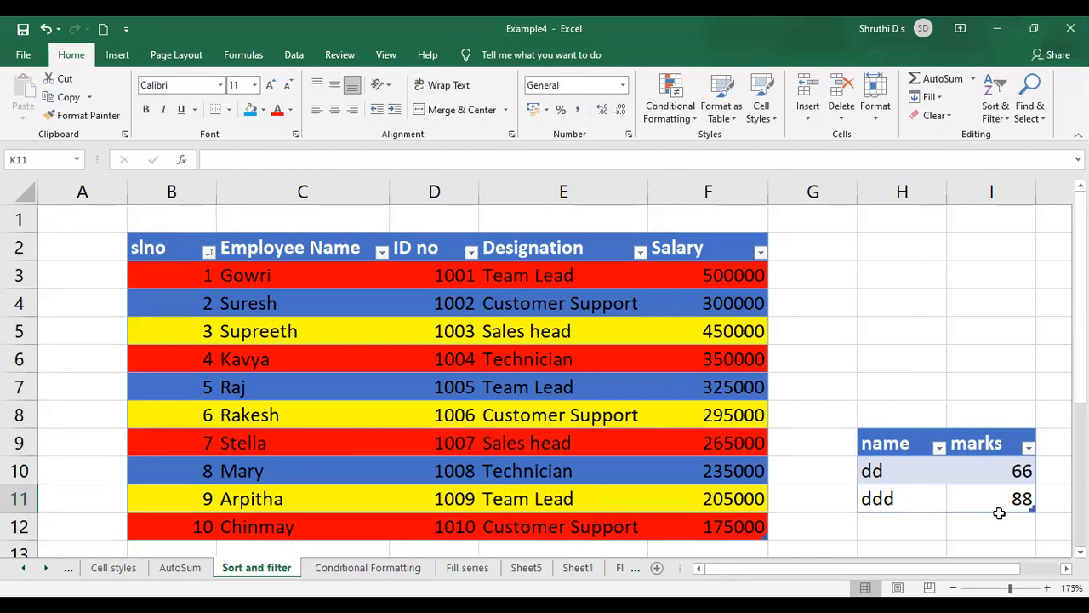
# Step: Delete the name and marks table in H9:I11
pyautogui.hscroll(1, 799, 443)
pyautogui.moveTo(798, 443); pyautogui.dragTo(924, 496)
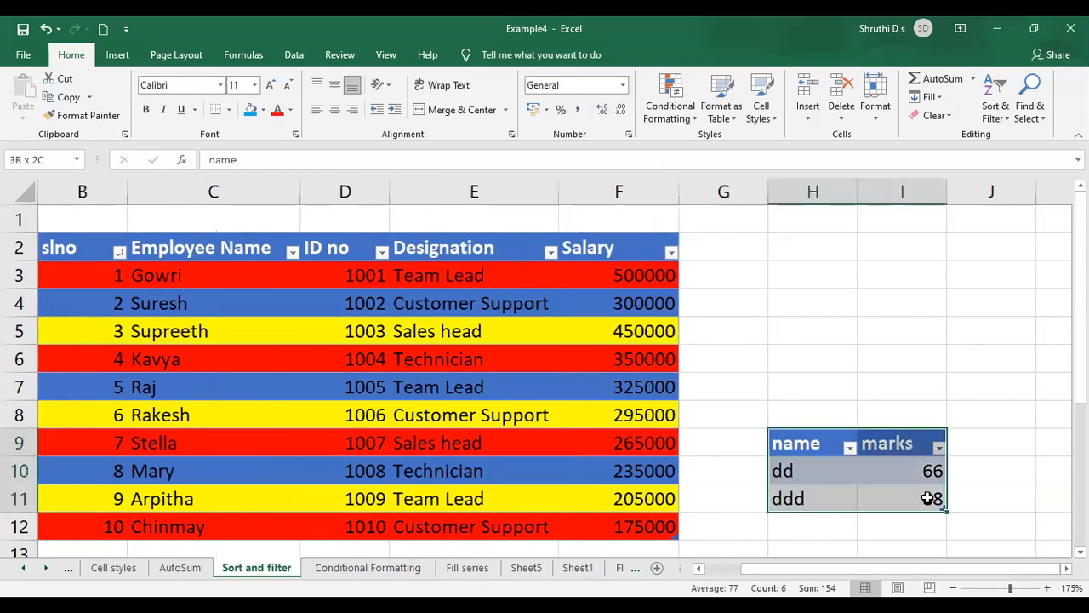
pyautogui.press('Delete')
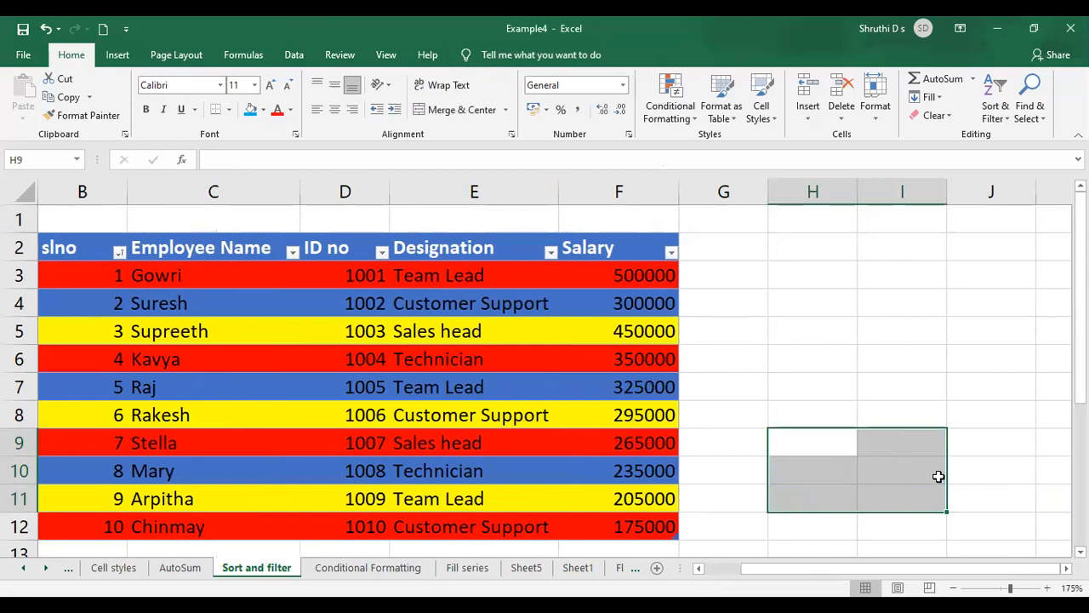
# Step: Enter the headers name in H7 and marks in I7, beside the employee table
pyautogui.click(981, 412)
pyautogui.click(790, 390)
pyautogui.write('name')
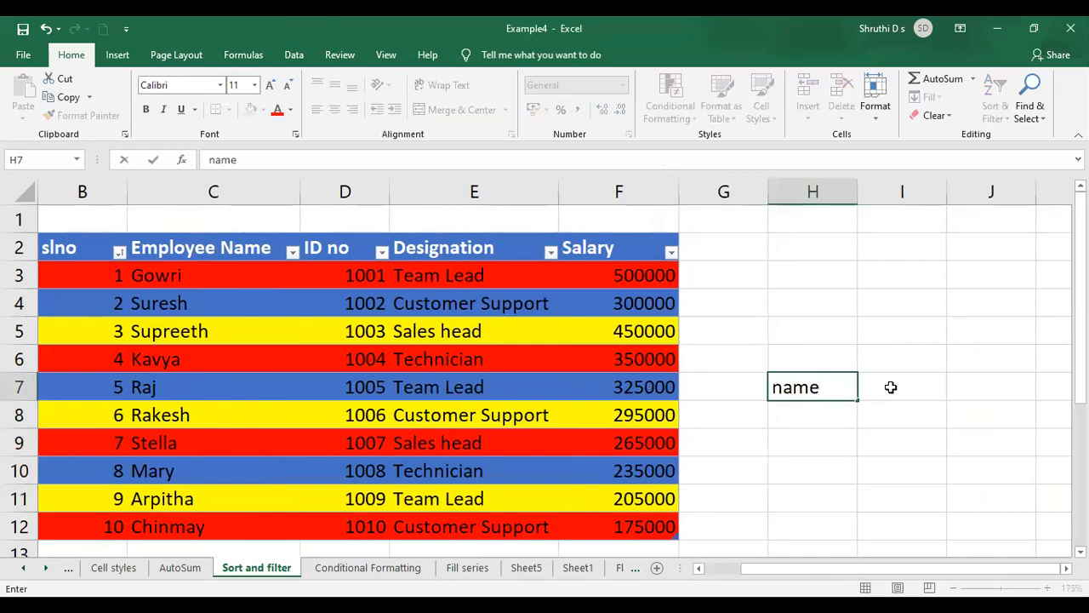
pyautogui.click(897, 388)
pyautogui.write('marks')
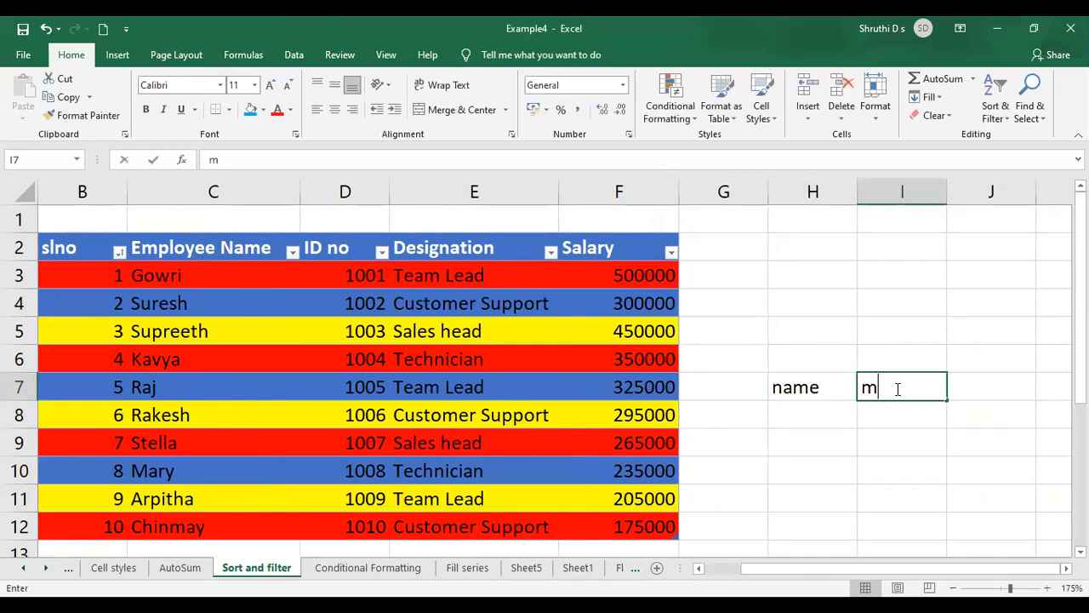
# Step: Fill in a row under the name and marks headers: ddd in H8 and 22 in I8
pyautogui.click(820, 416)
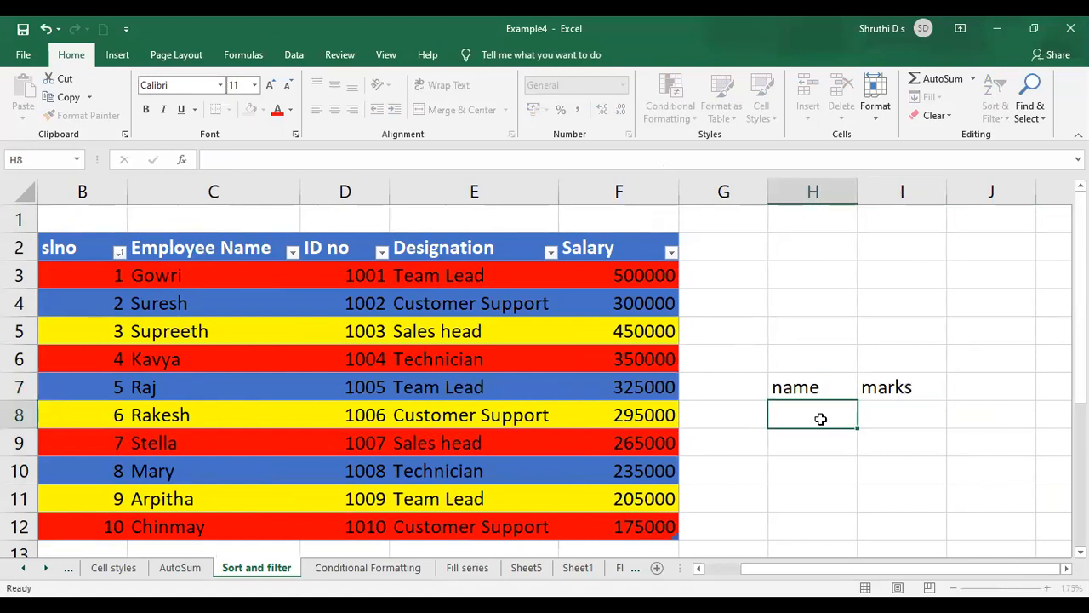
pyautogui.write('ddd')
pyautogui.click(888, 416)
pyautogui.write('22')
pyautogui.click(955, 464)
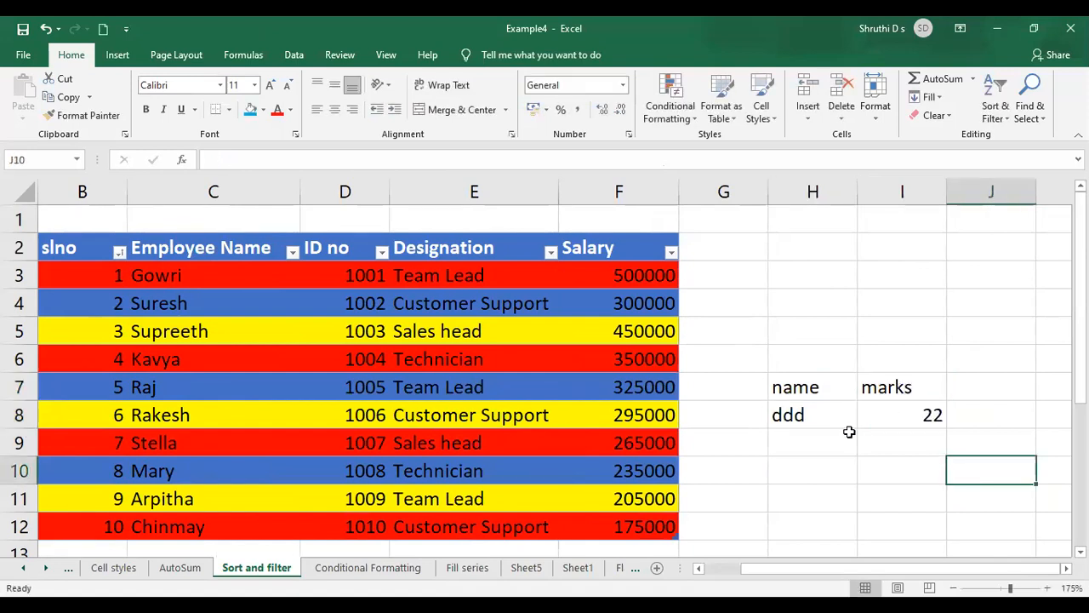
# Step: Convert the name and marks data in H7:I8 into a table with headers
pyautogui.click(815, 388)
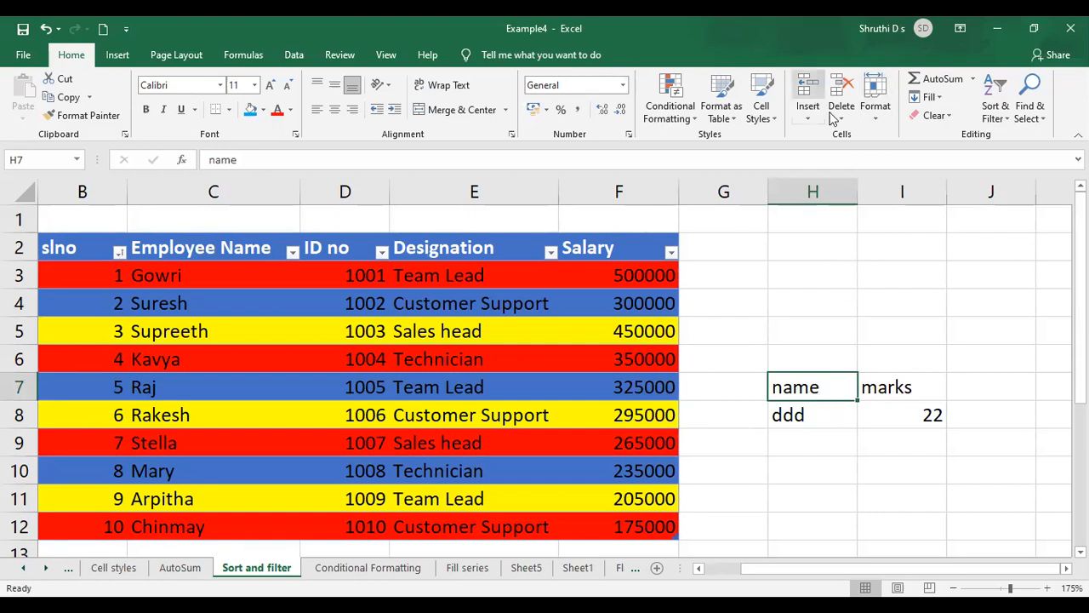
pyautogui.click(730, 119)
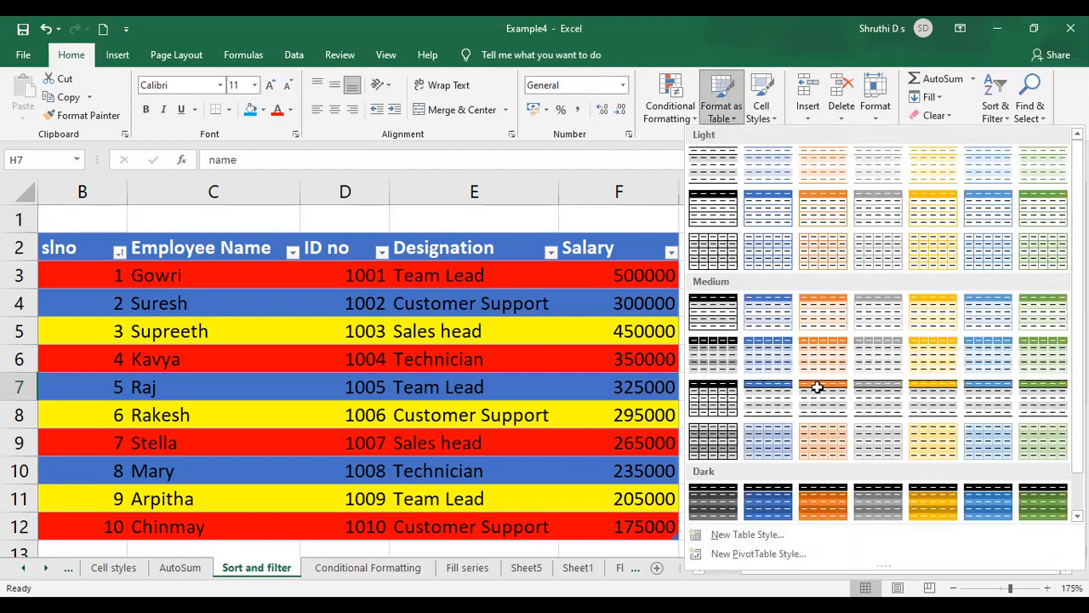
pyautogui.press('Escape')
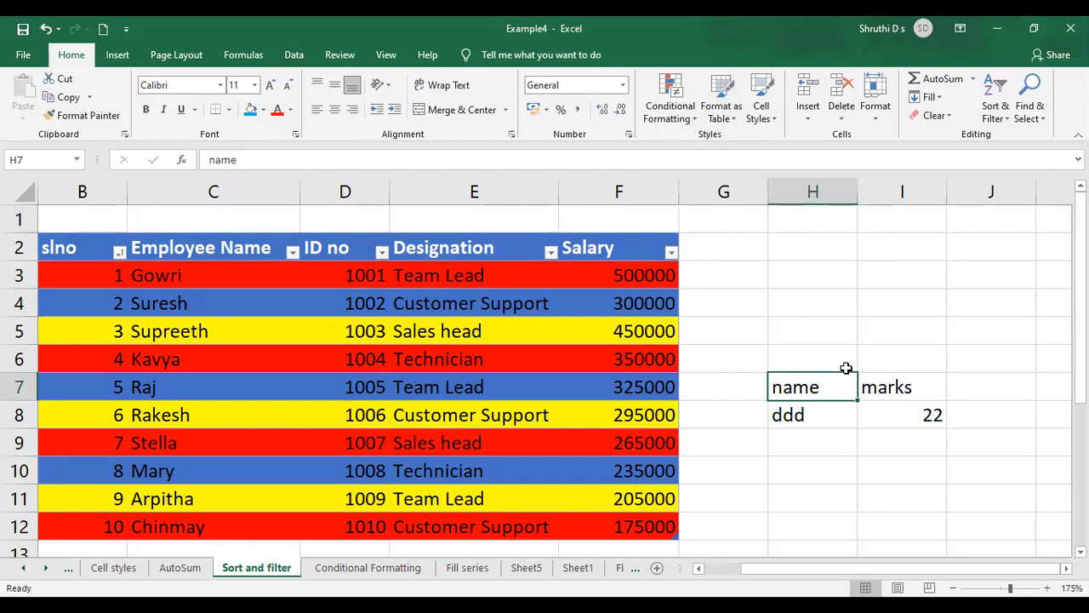
pyautogui.hotkey('ctrl', 't')
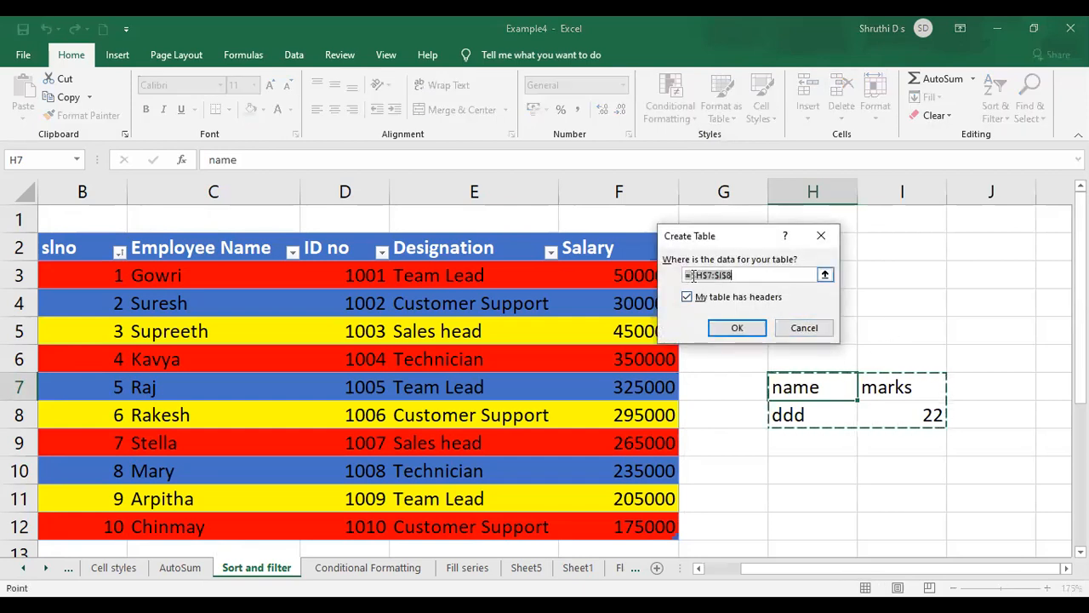
pyautogui.click(738, 325)
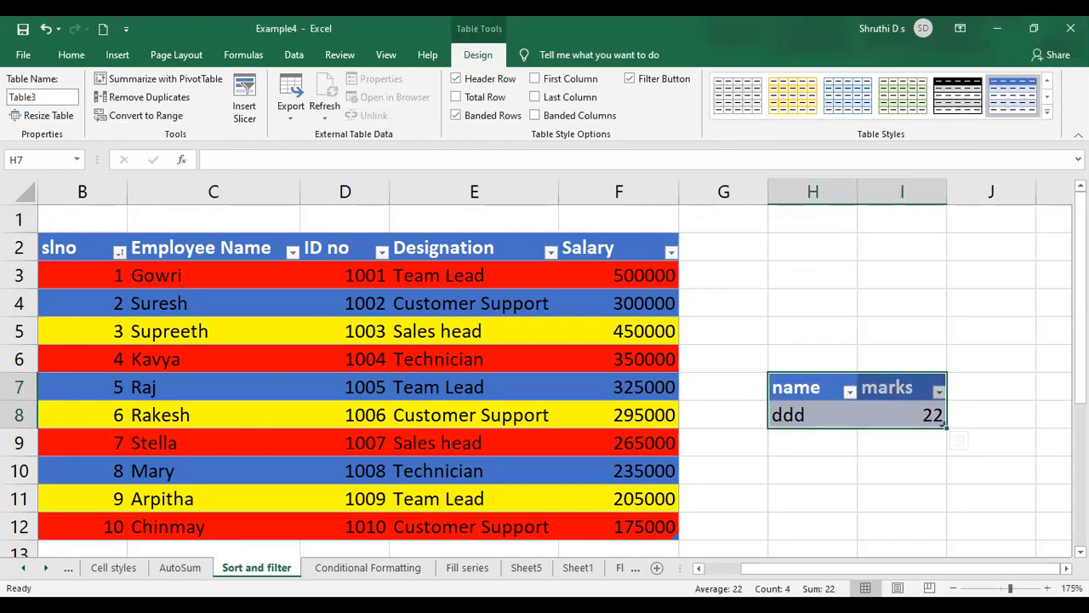
# Step: From the slno header cell B2, switch the employee table's Filter off and turn it back on
pyautogui.moveTo(757, 577); pyautogui.dragTo(718, 577)
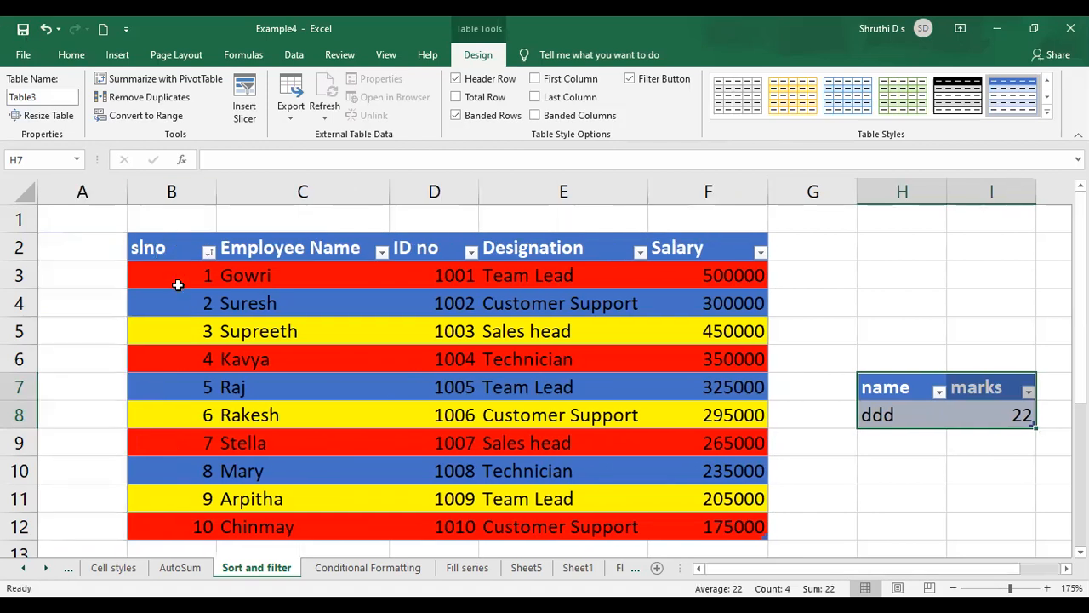
pyautogui.click(179, 256)
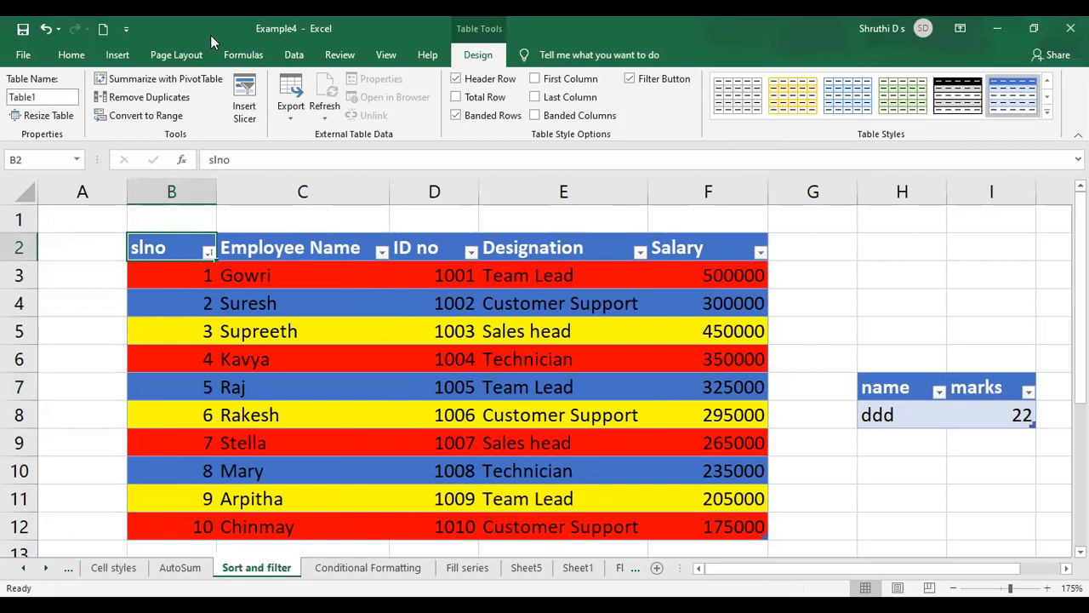
pyautogui.click(73, 56)
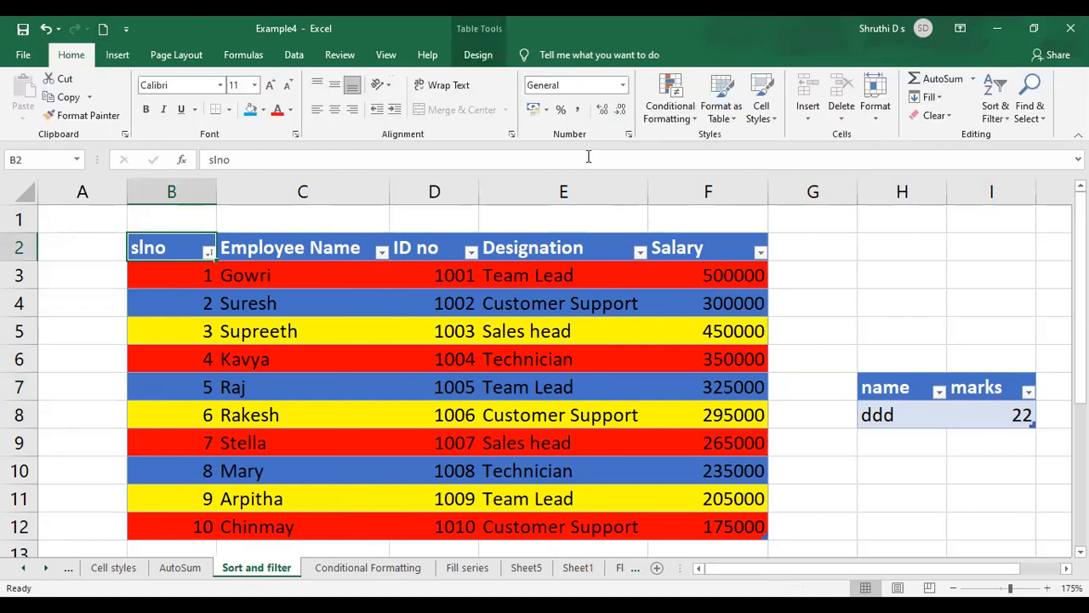
pyautogui.click(1004, 124)
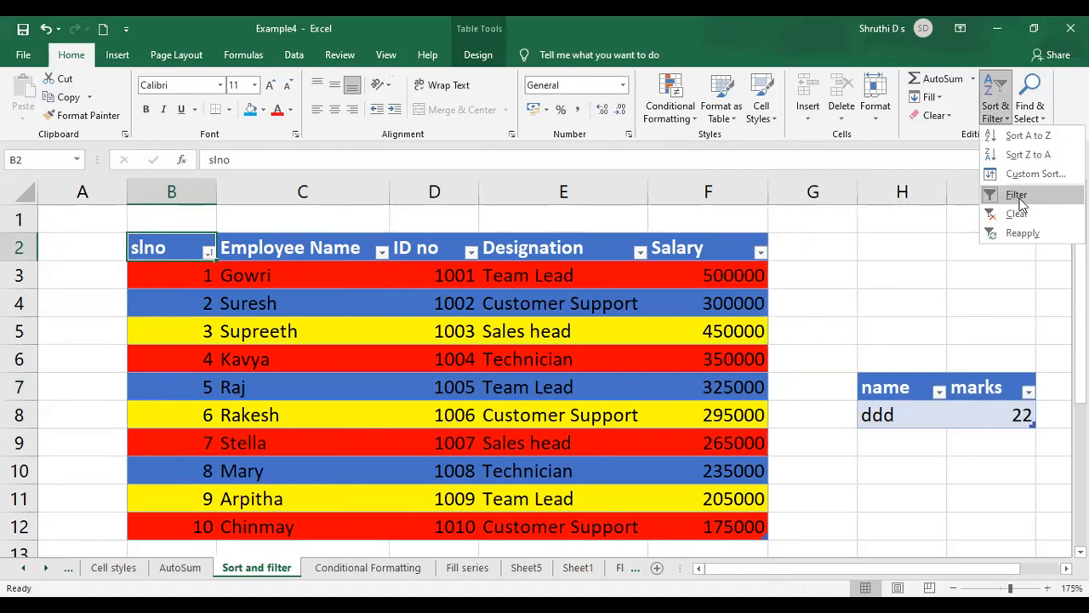
pyautogui.hotkey('ctrl', 'shift', 'l')
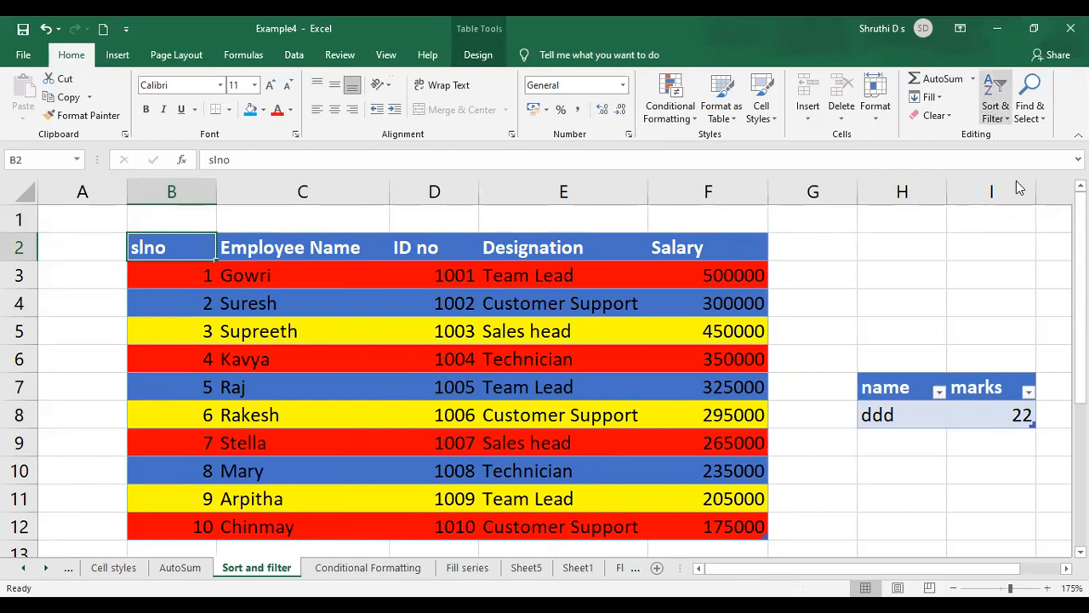
pyautogui.click(996, 111)
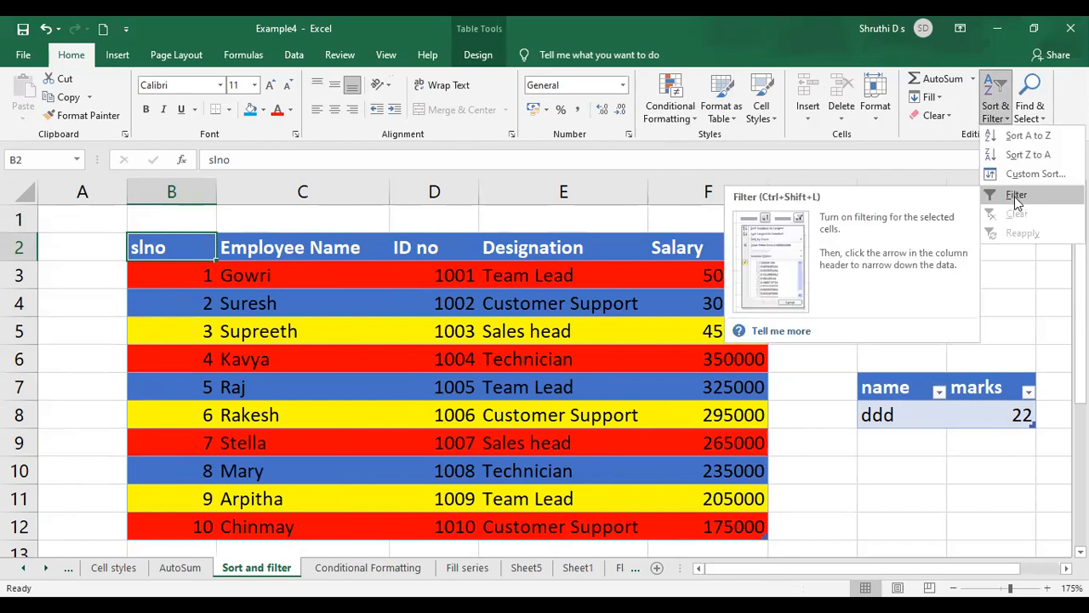
pyautogui.click(1016, 196)
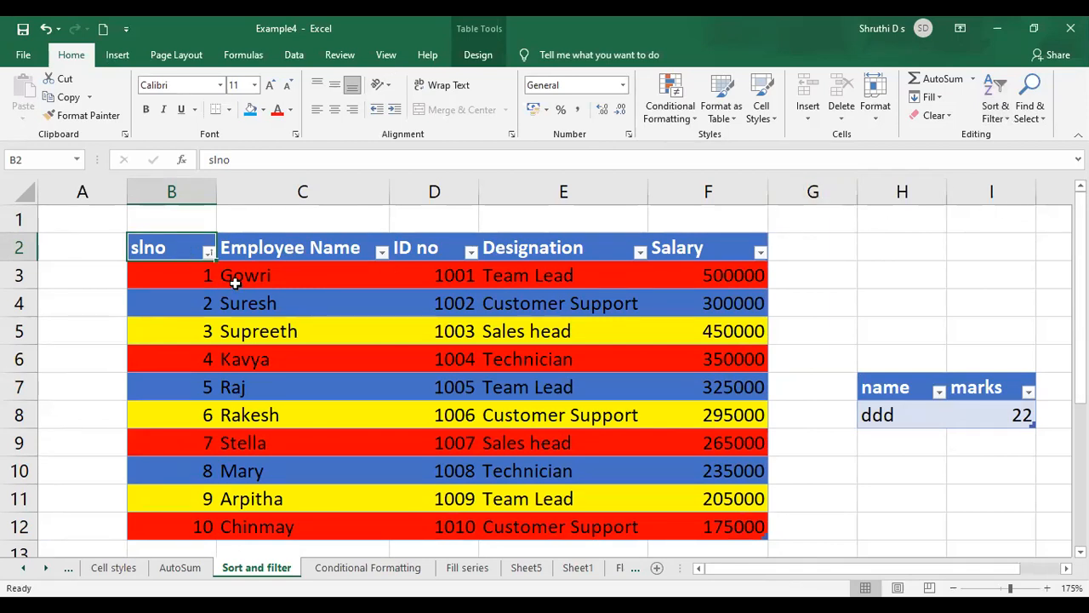
# Step: Remove the filter arrows from the employee table's header row once more and restore them
pyautogui.click(1000, 119)
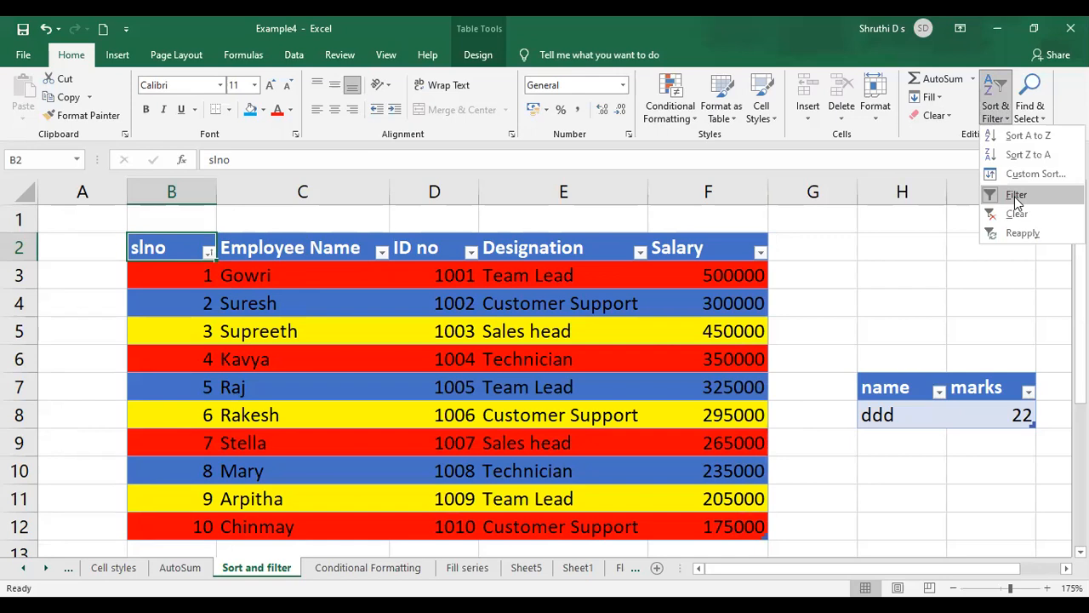
pyautogui.click(1017, 202)
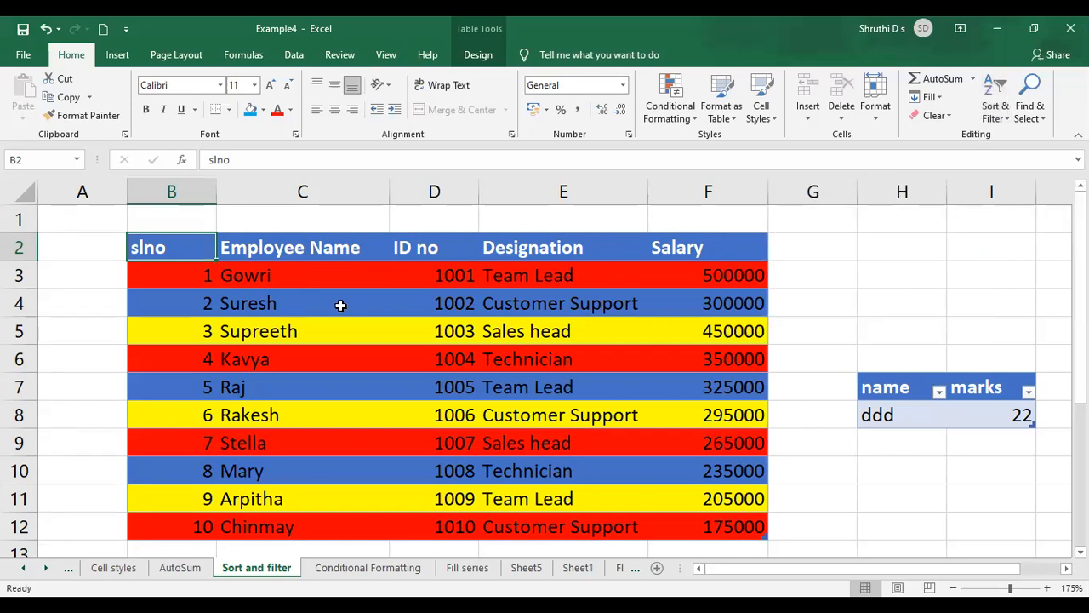
pyautogui.click(1001, 119)
pyautogui.click(1017, 201)
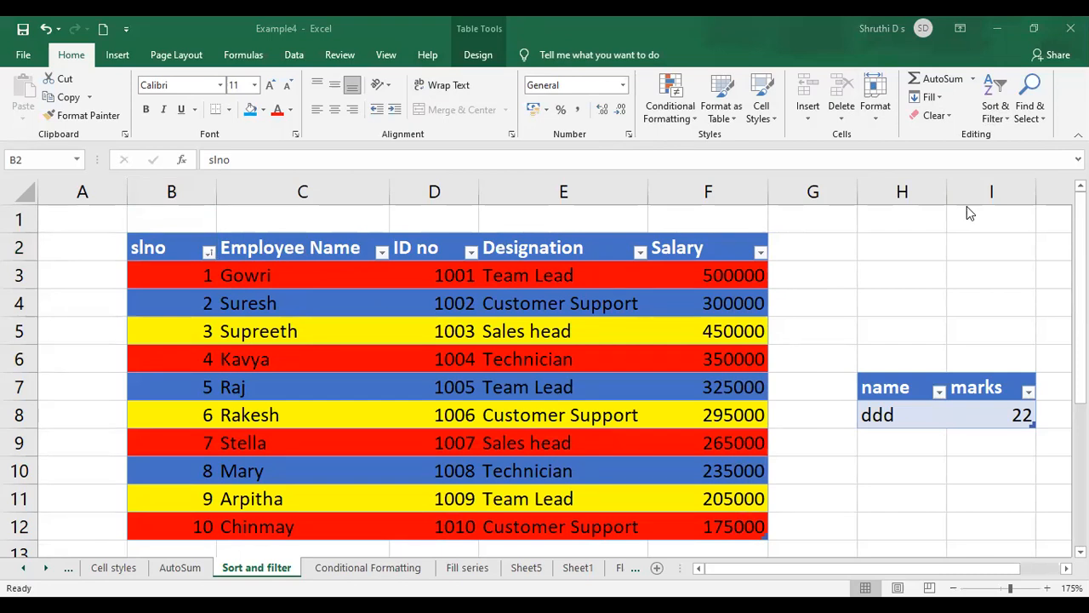
# Step: Sort the employee table by the slno column from largest to smallest
pyautogui.scroll(-1, 358, 255)
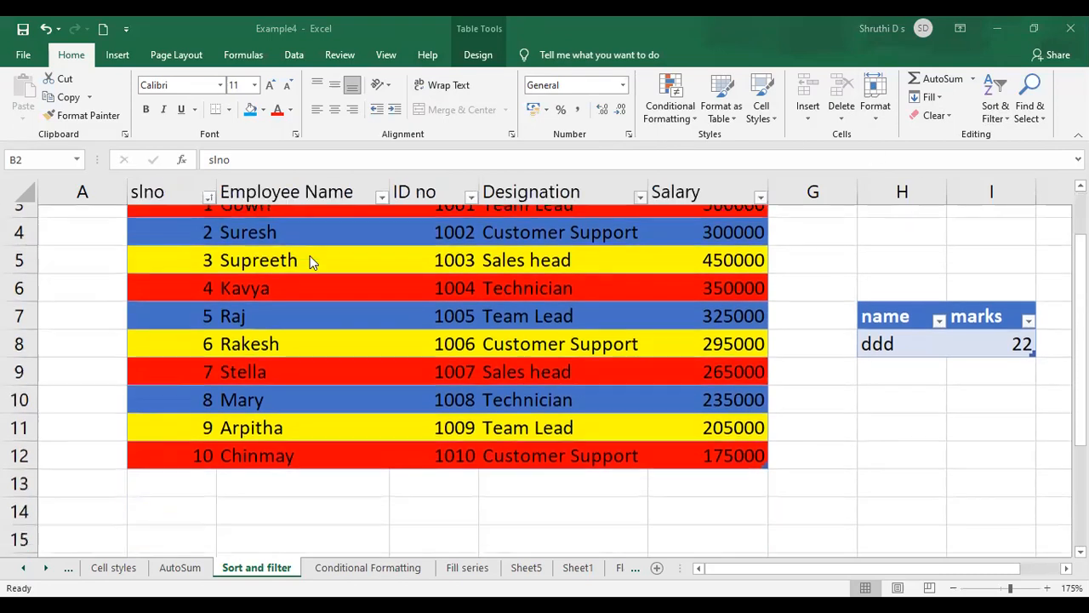
pyautogui.scroll(1, 289, 273)
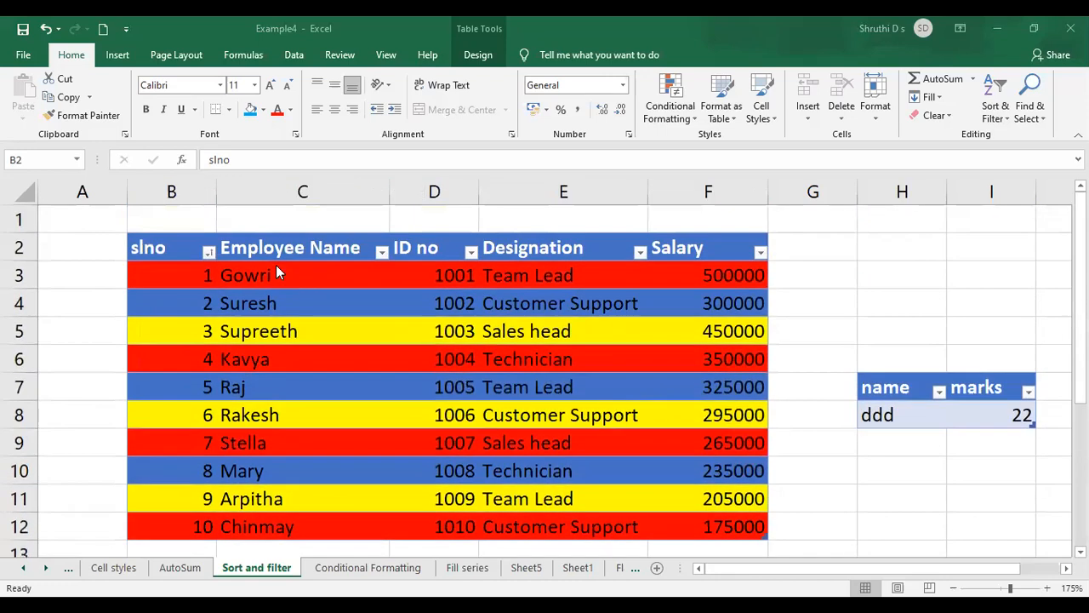
pyautogui.click(206, 257)
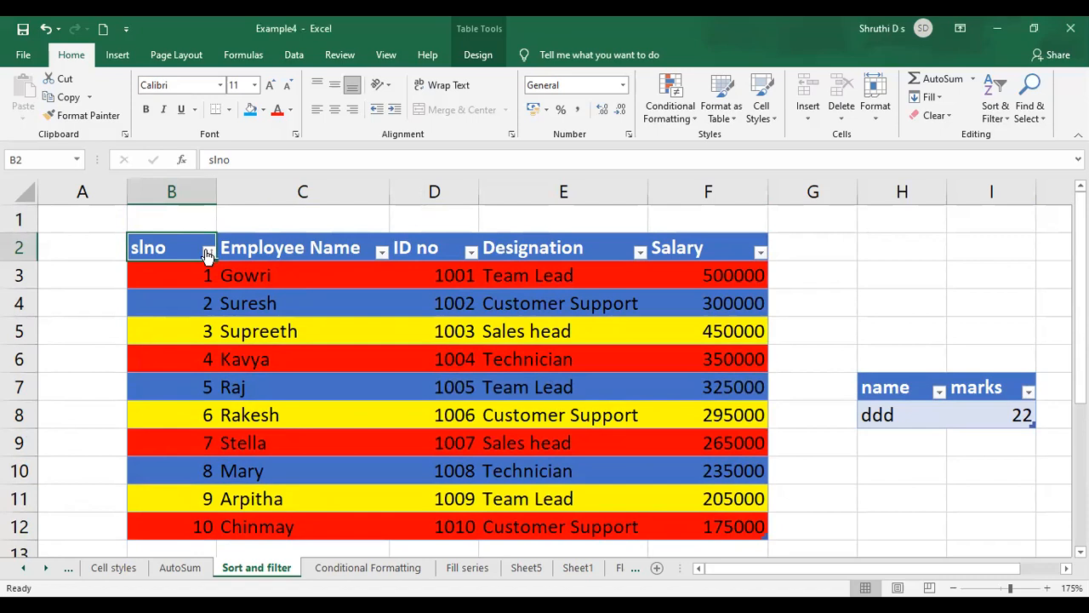
pyautogui.click(207, 254)
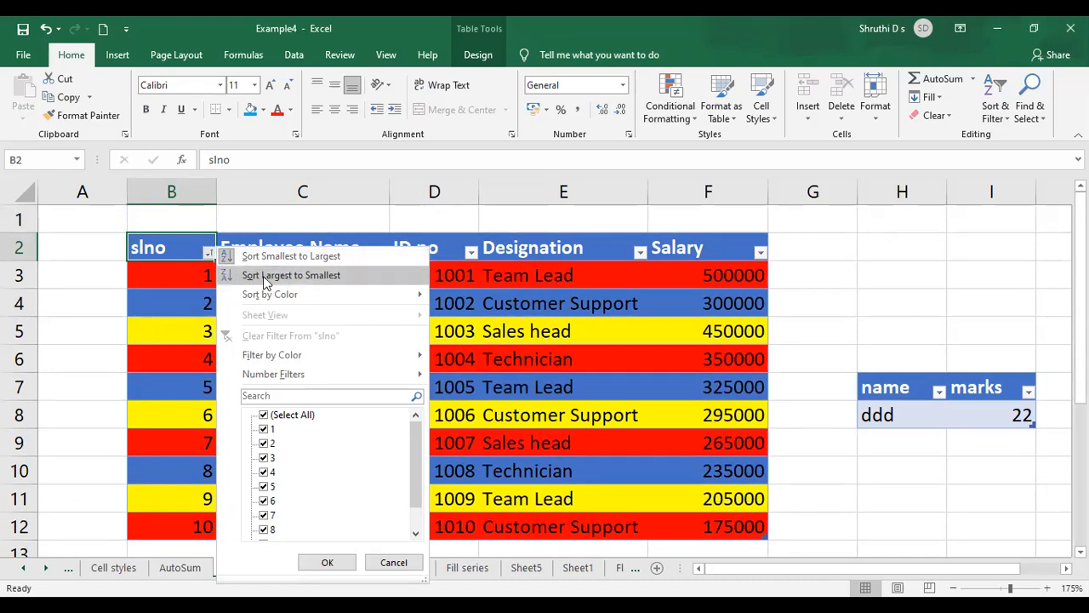
pyautogui.click(327, 275)
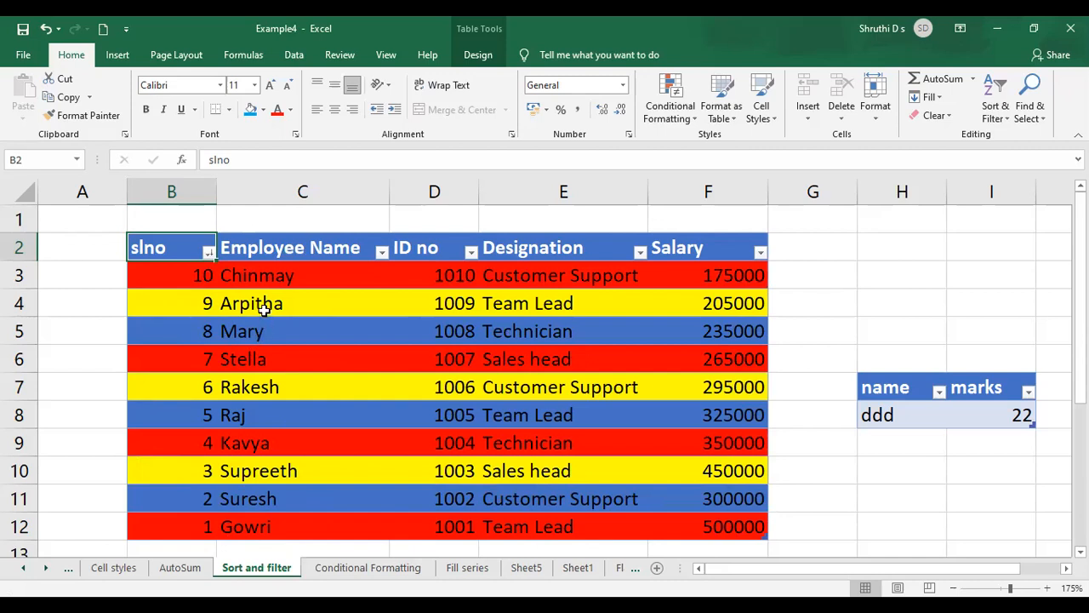
# Step: Sort the employee table by slno from smallest to largest, and bring the red rows on top by slno cell color
pyautogui.click(208, 253)
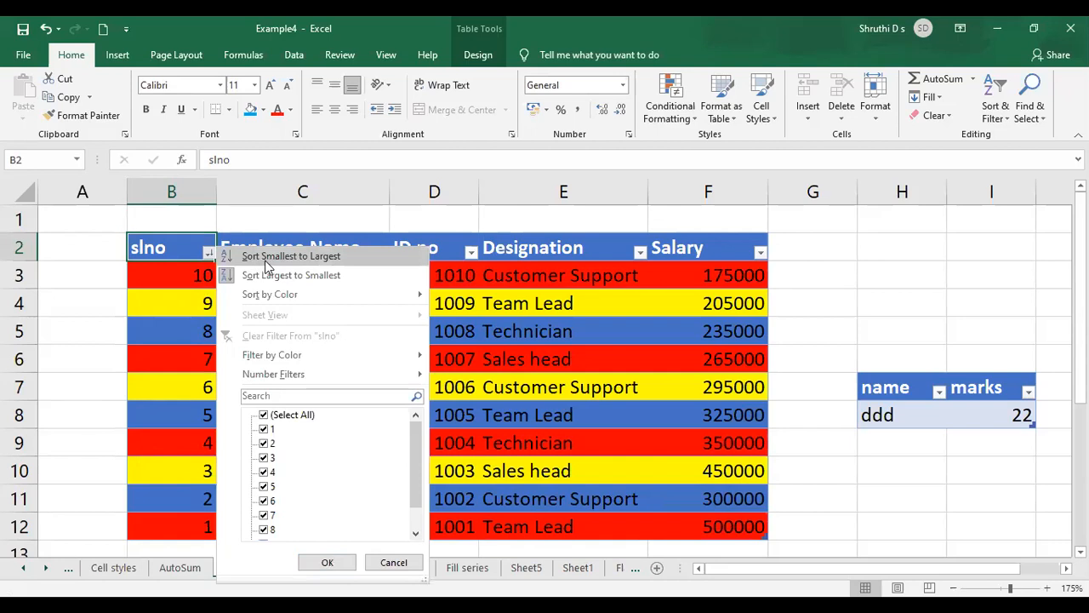
pyautogui.click(334, 257)
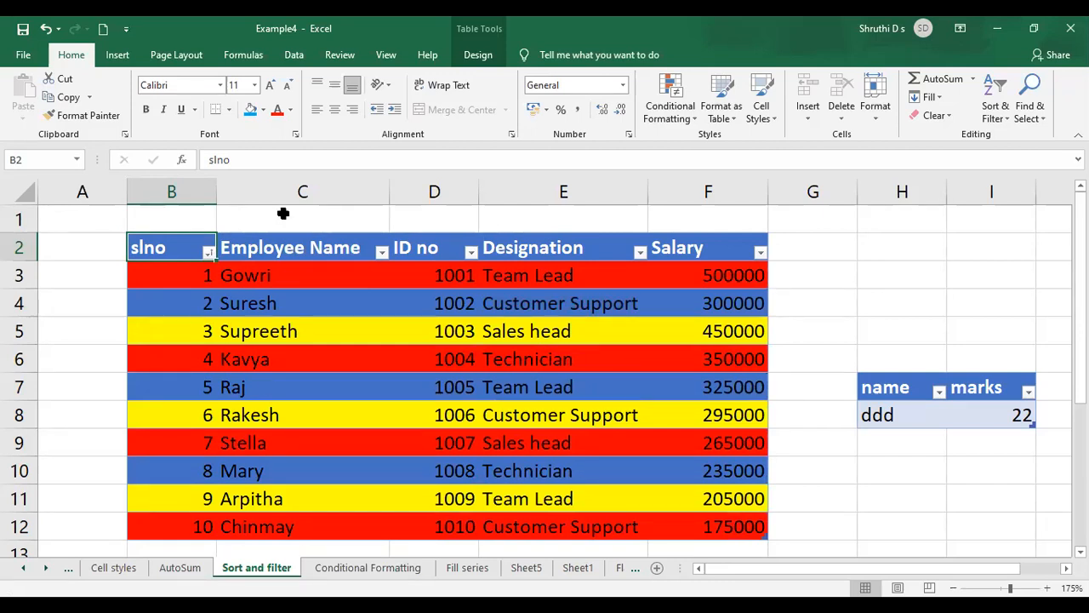
pyautogui.click(210, 251)
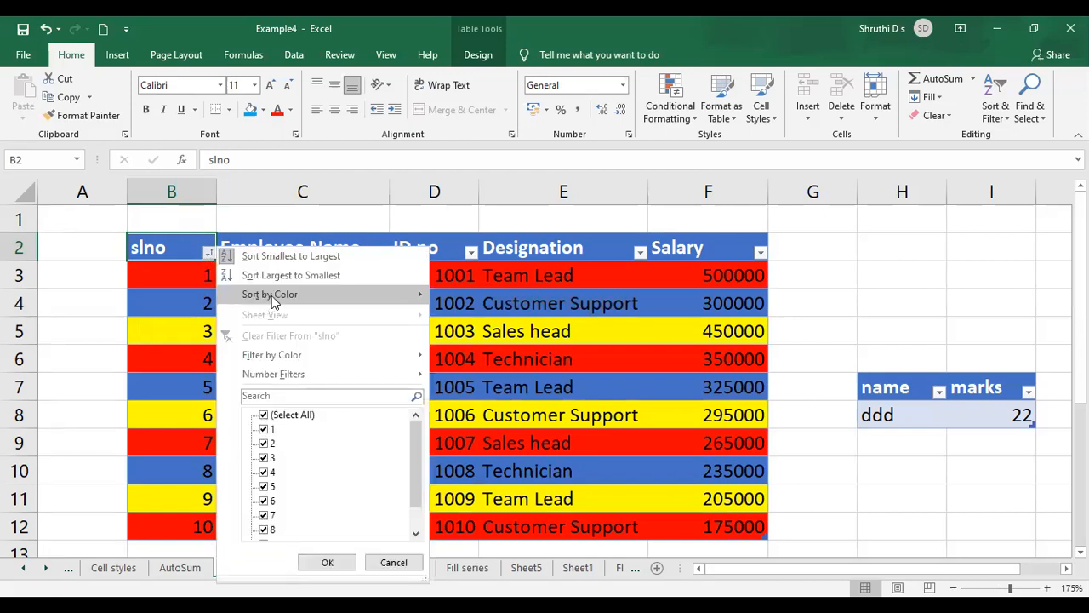
pyautogui.moveTo(260, 298)
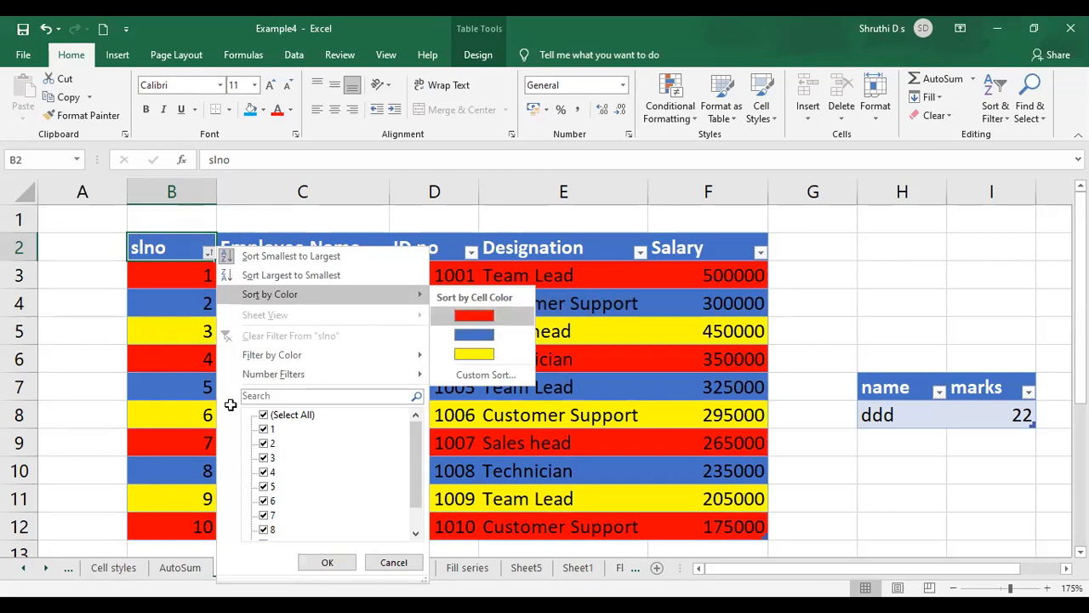
pyautogui.click(473, 317)
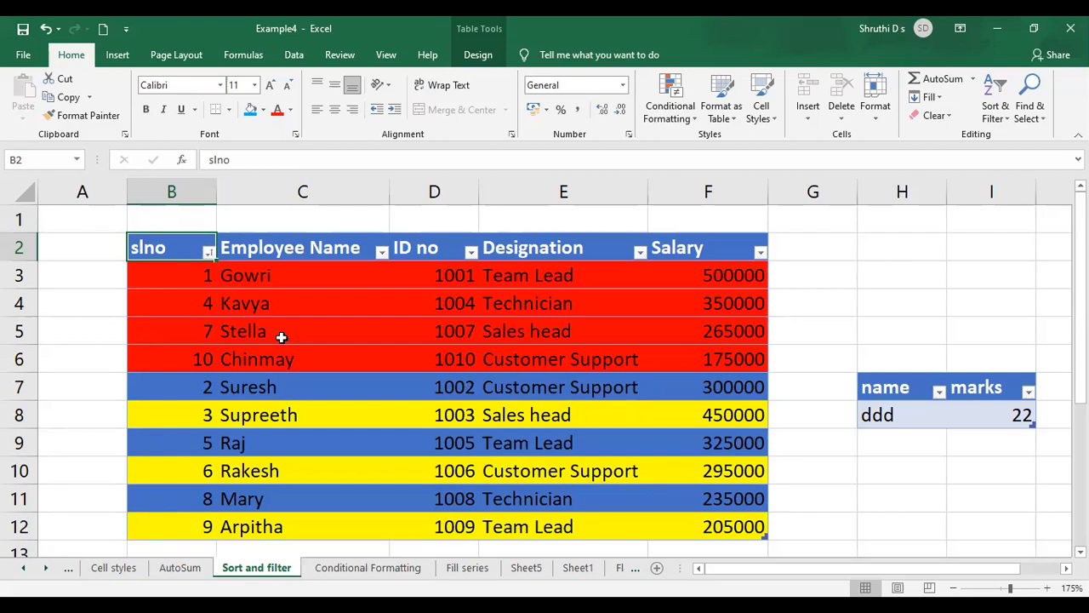
# Step: Sort the employee table by slno cell color so that the blue rows come first
pyautogui.click(209, 253)
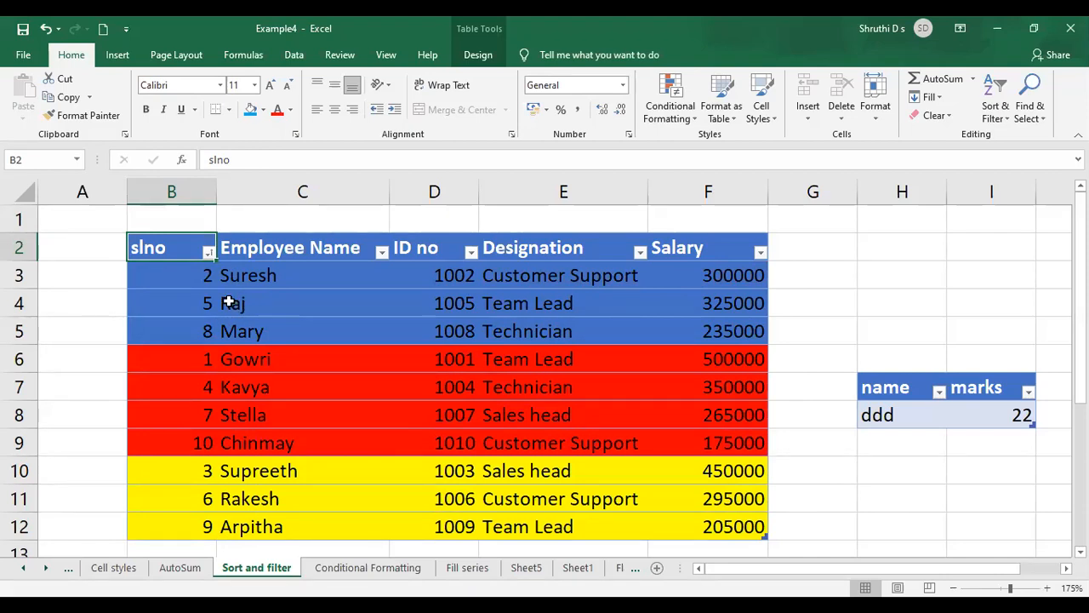
pyautogui.click(208, 253)
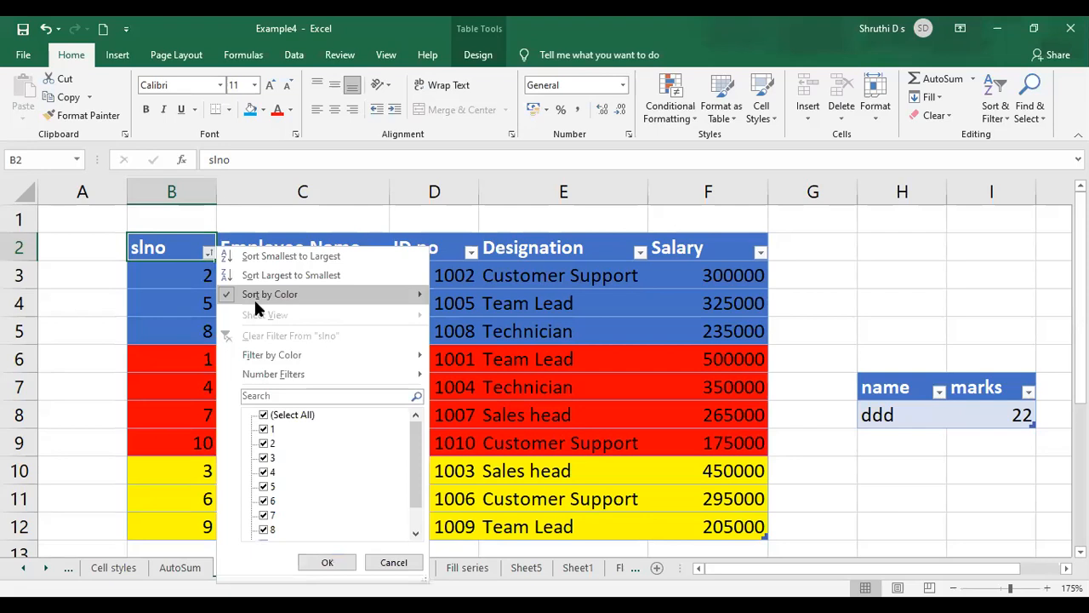
pyautogui.moveTo(313, 299)
pyautogui.click(444, 317)
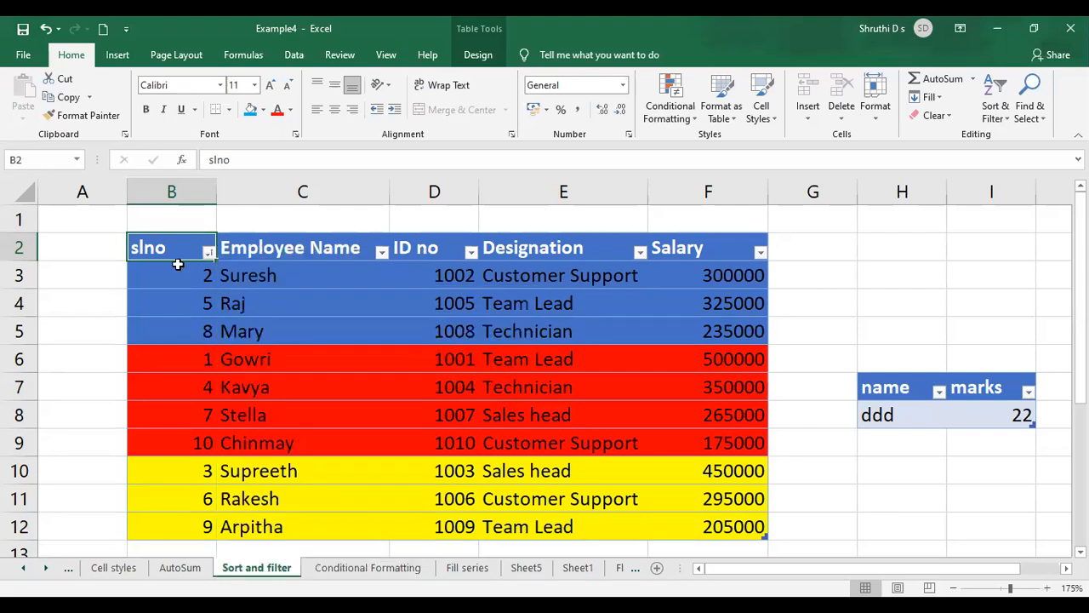
# Step: Select the slno column cells B2:B12, filter the table by blue cell color, and clear the slno filter
pyautogui.hotkey('ctrl', 'shift', 'Down')
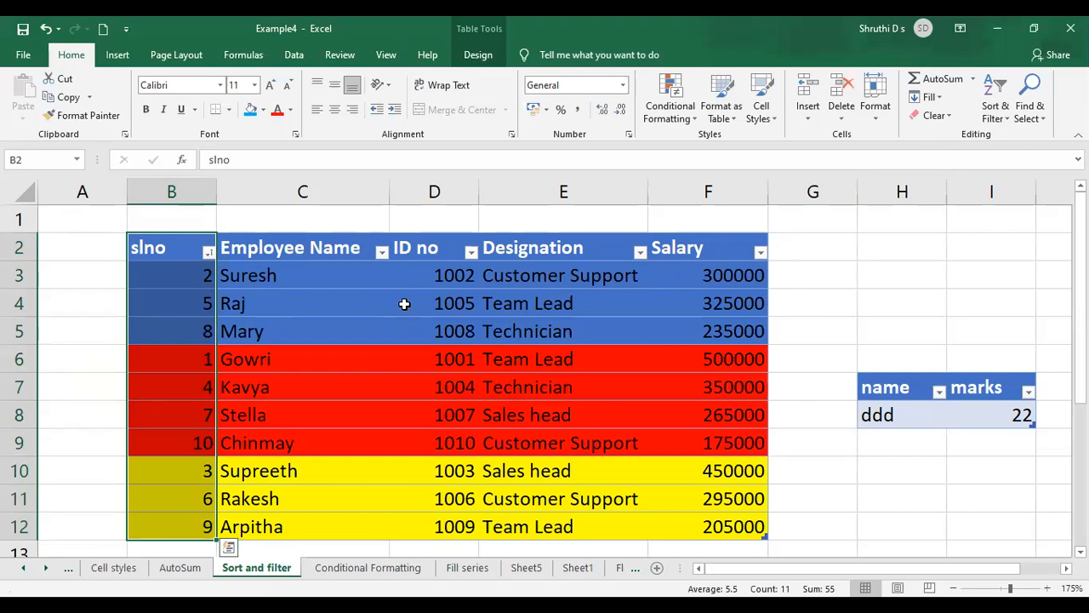
pyautogui.click(209, 251)
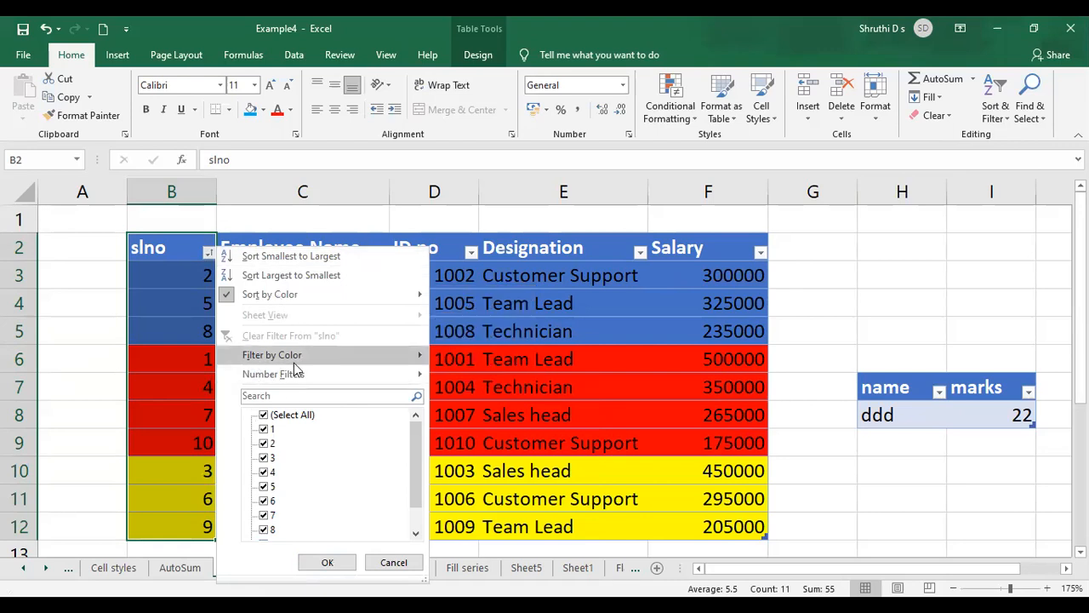
pyautogui.moveTo(297, 359)
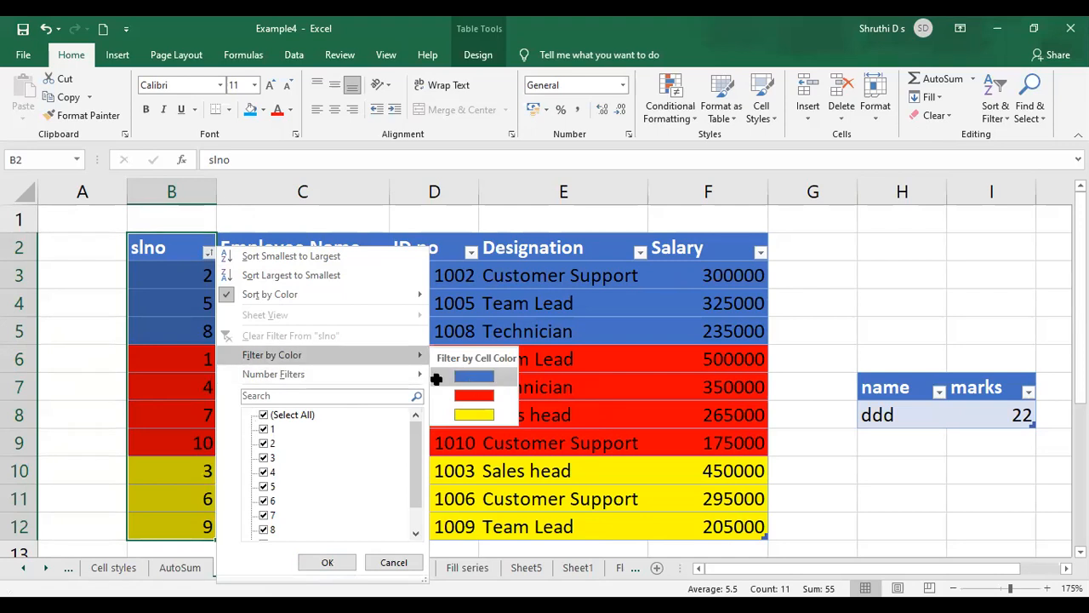
pyautogui.click(474, 377)
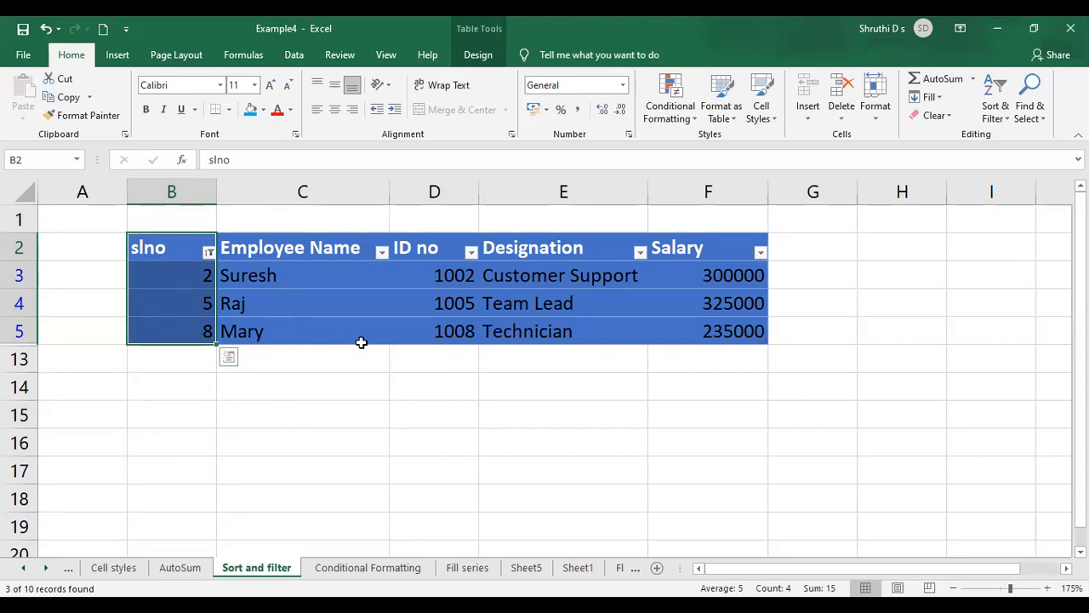
pyautogui.click(208, 253)
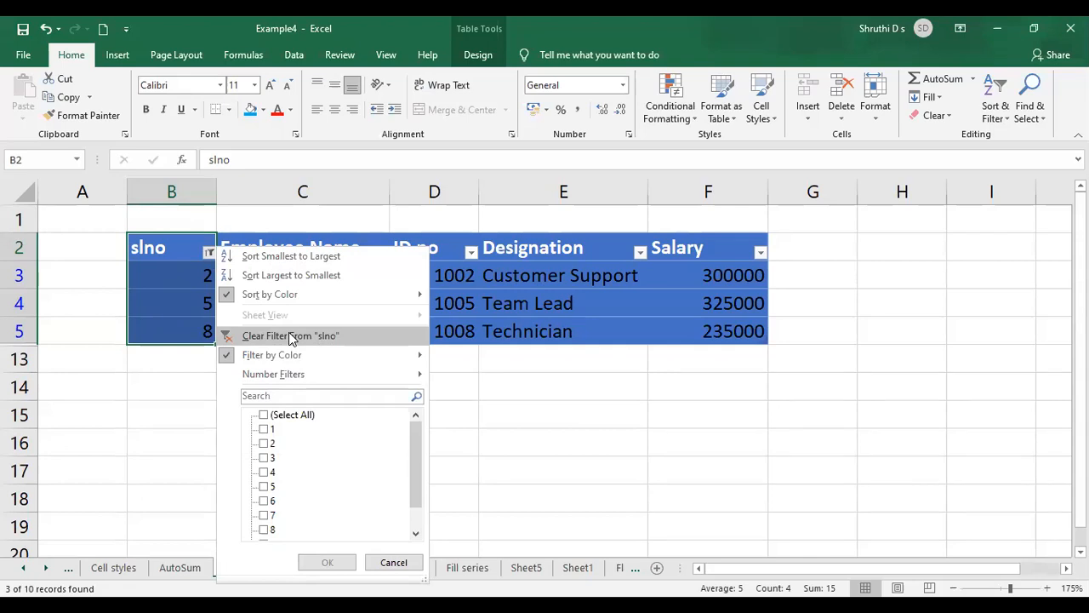
pyautogui.click(287, 336)
pyautogui.scroll(-2, 532, 416)
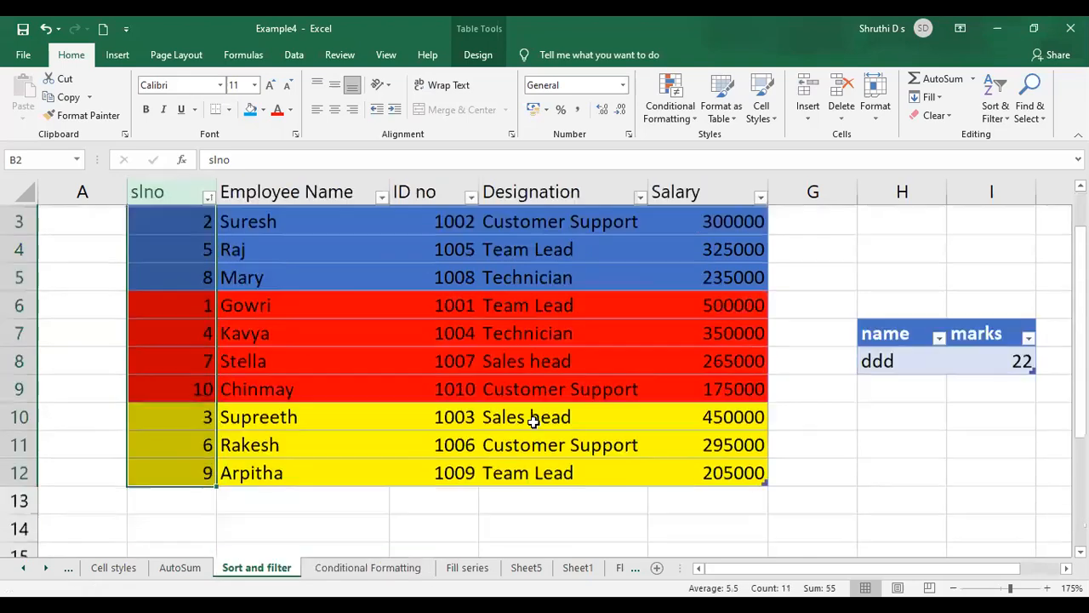
pyautogui.scroll(2, 536, 428)
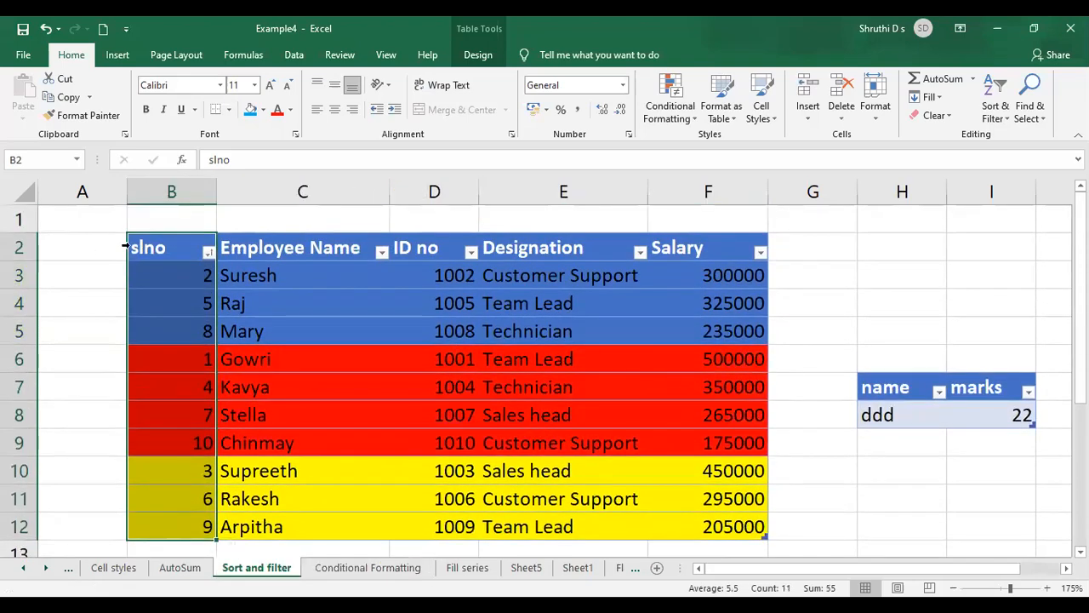
# Step: Filter the employee table by red cell color in the slno column and clear that filter again
pyautogui.click(206, 252)
pyautogui.moveTo(263, 358)
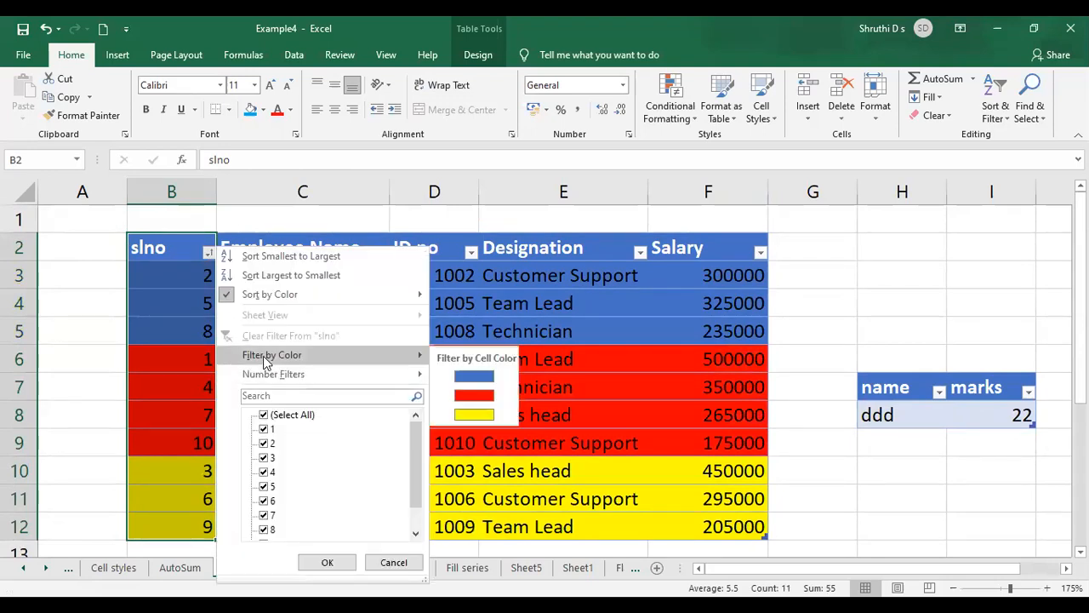
pyautogui.click(474, 395)
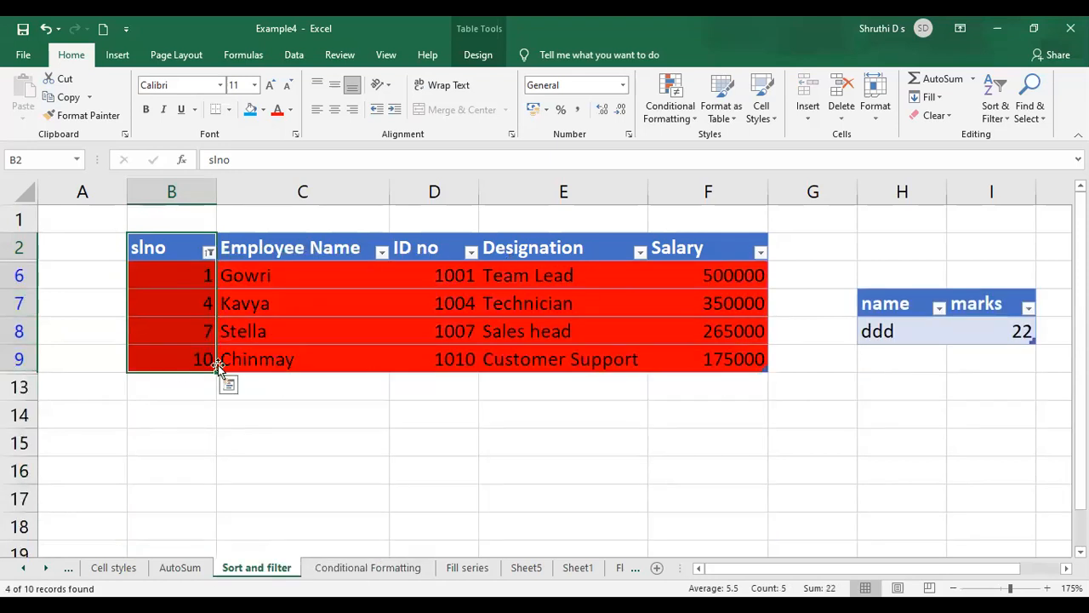
pyautogui.click(209, 252)
pyautogui.click(253, 337)
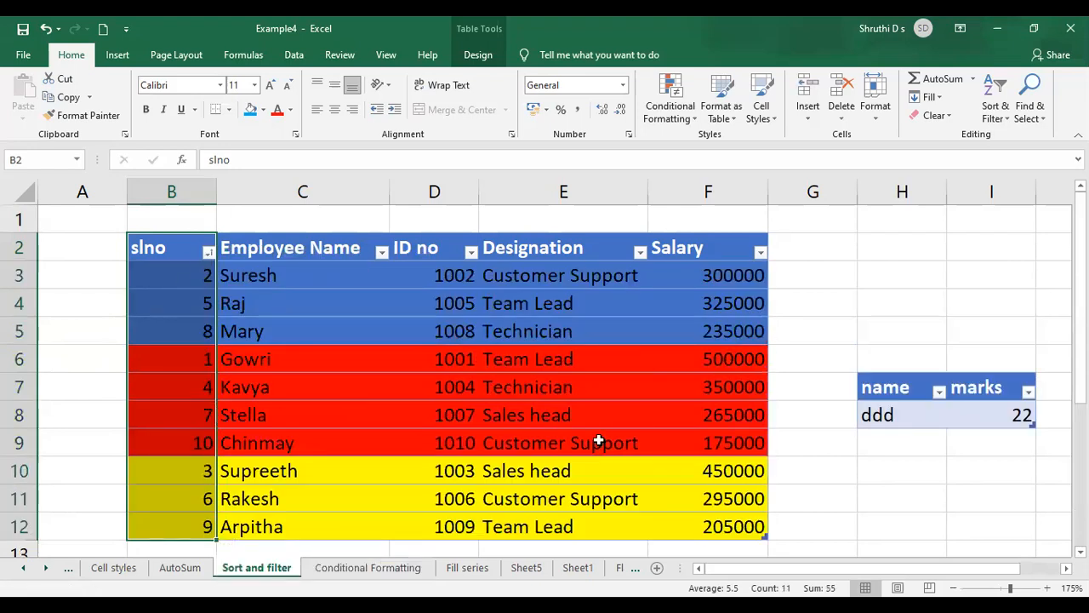
pyautogui.scroll(-1, 485, 415)
pyautogui.scroll(1, 311, 406)
# Step: Sort the employee table by the slno column from smallest to largest
pyautogui.hotkey('alt', 'Down')
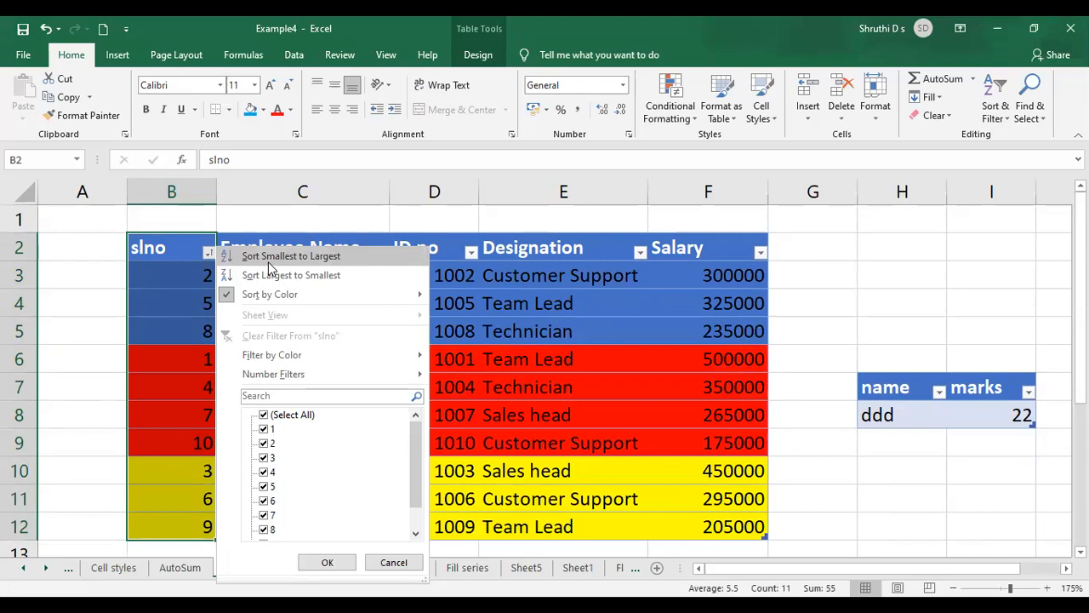
pyautogui.click(269, 260)
pyautogui.scroll(-1, 80, 358)
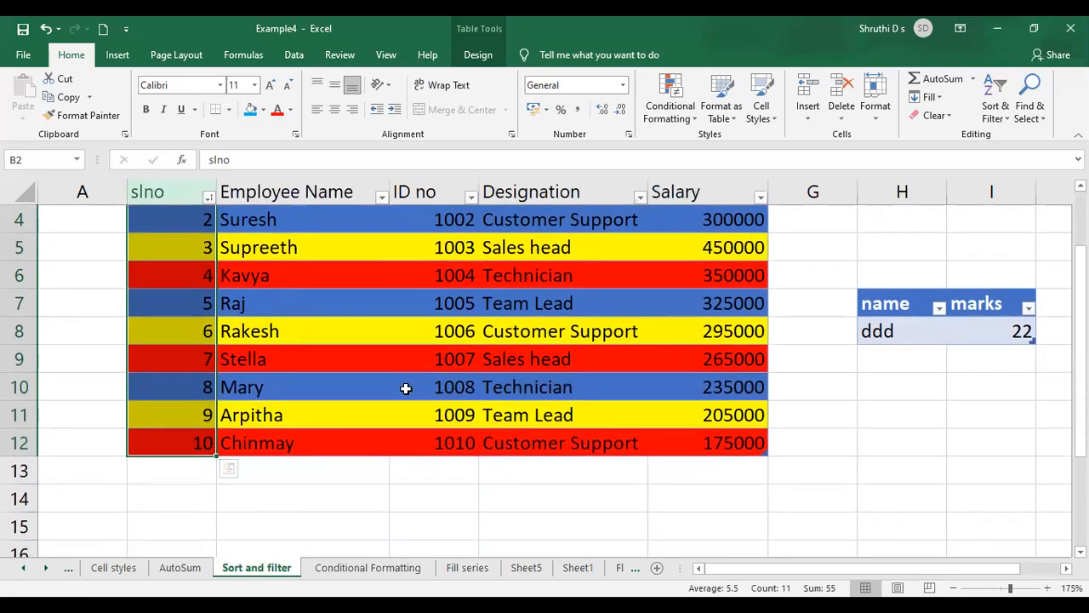
pyautogui.scroll(1, 406, 388)
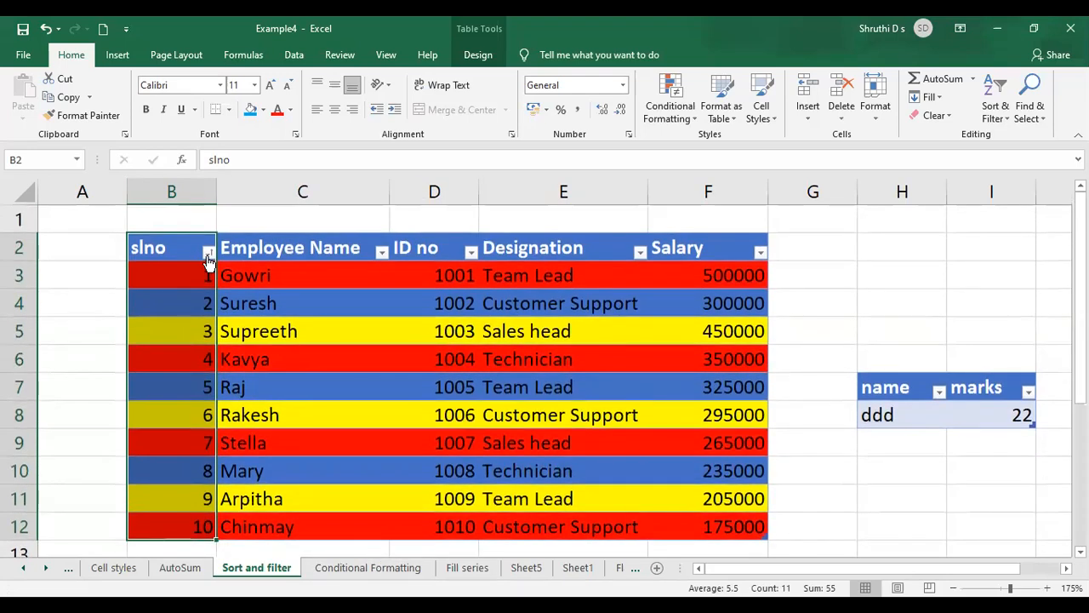
pyautogui.click(208, 254)
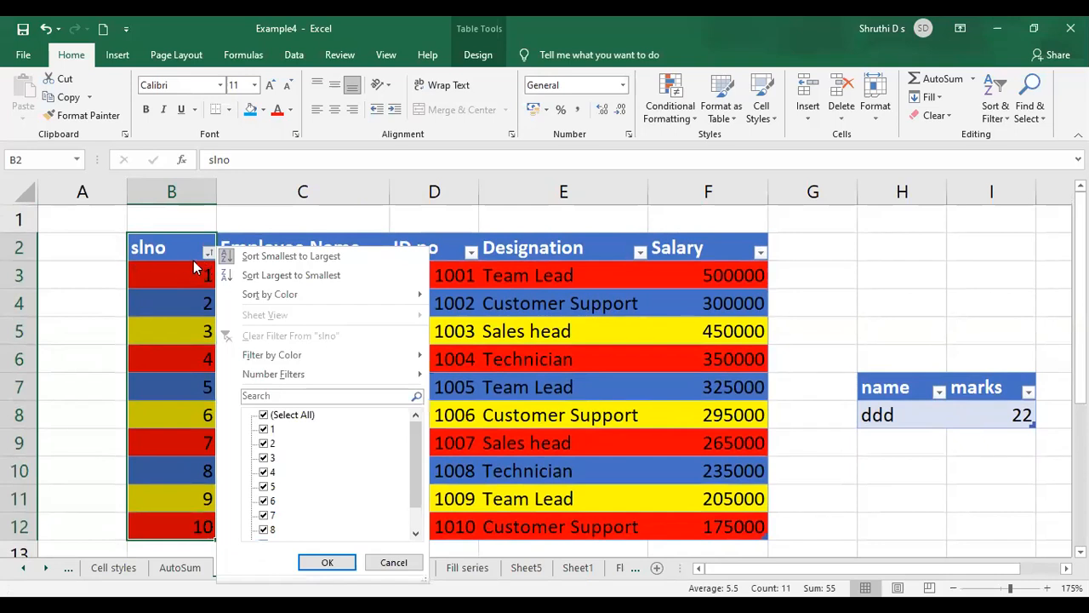
pyautogui.click(279, 379)
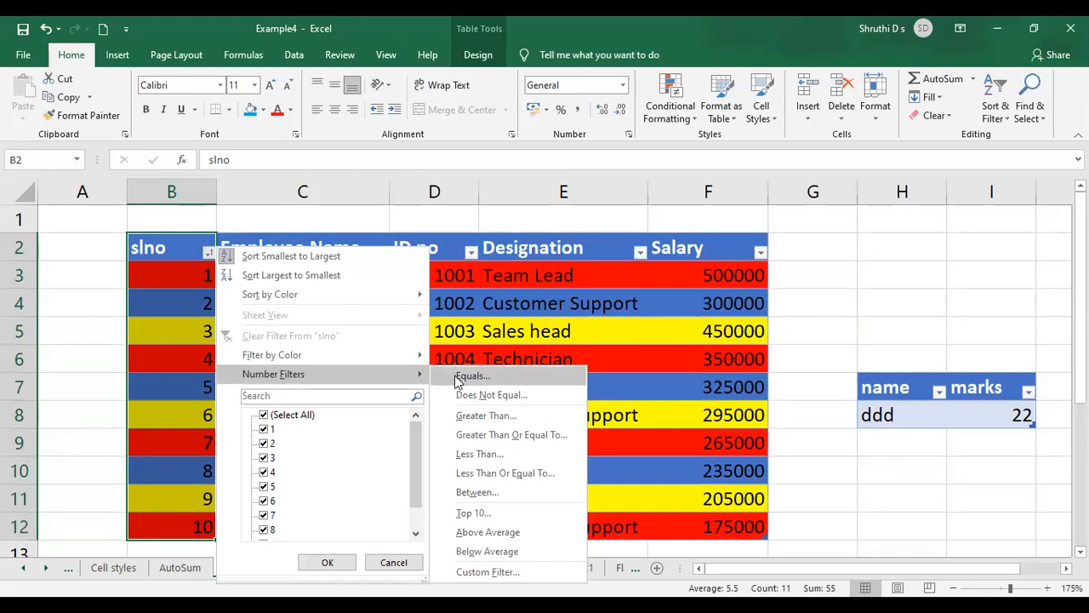
pyautogui.click(670, 111)
pyautogui.moveTo(724, 146)
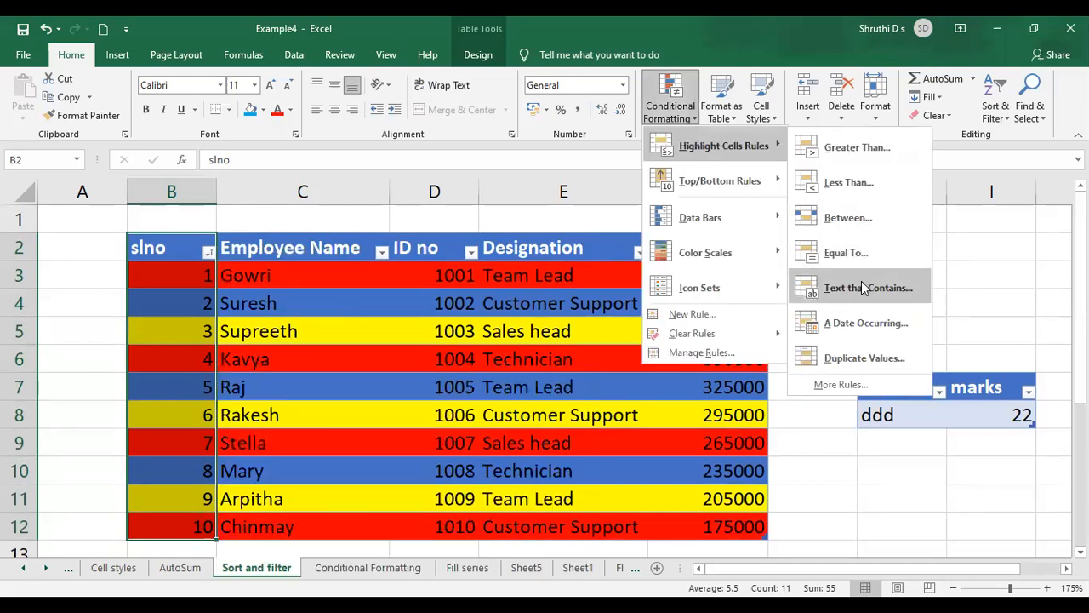
pyautogui.click(209, 258)
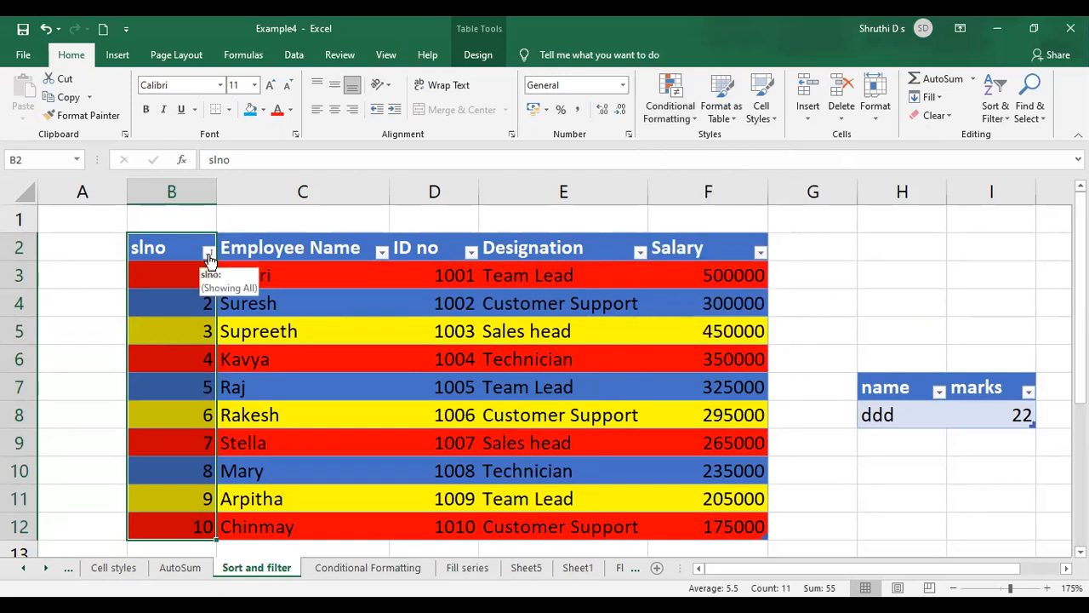
# Step: Start an Equals number filter on slno with the first condition equals 10, combined with a second condition using And
pyautogui.click(208, 252)
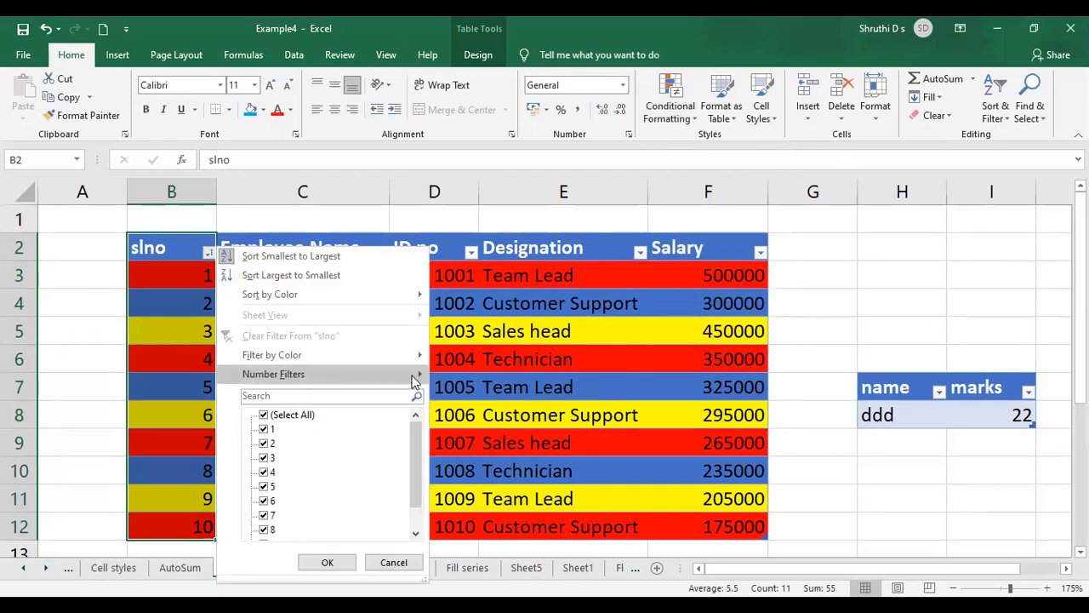
pyautogui.moveTo(415, 383)
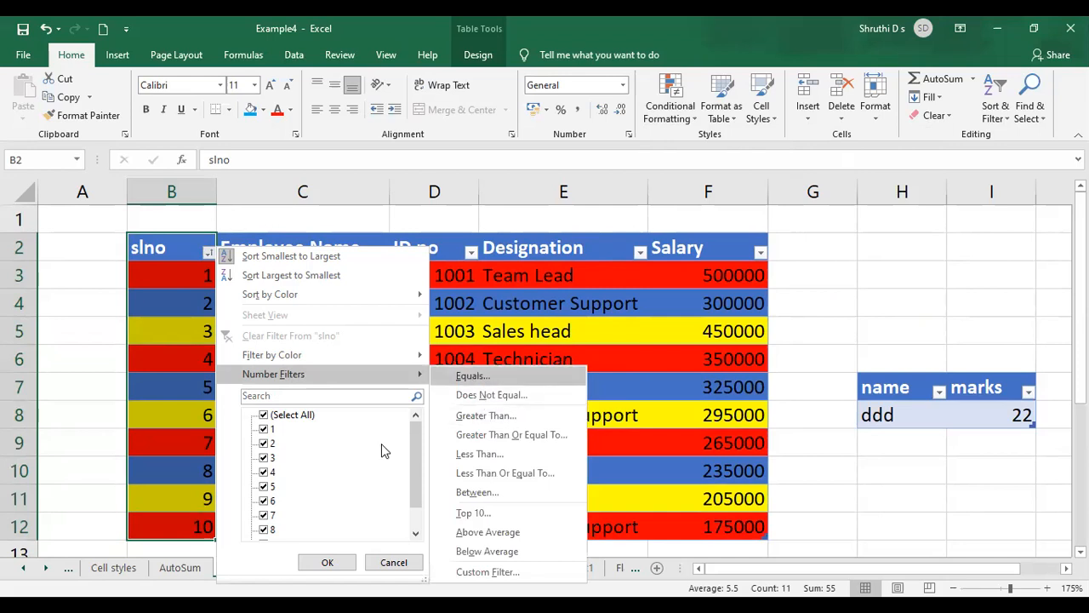
pyautogui.click(473, 376)
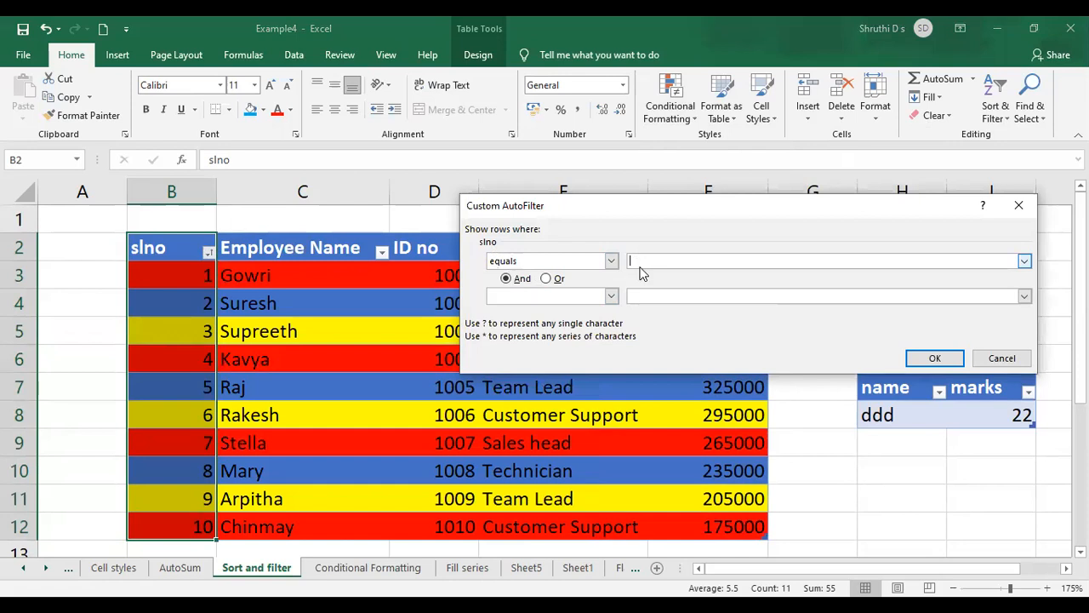
pyautogui.write('10')
pyautogui.click(545, 278)
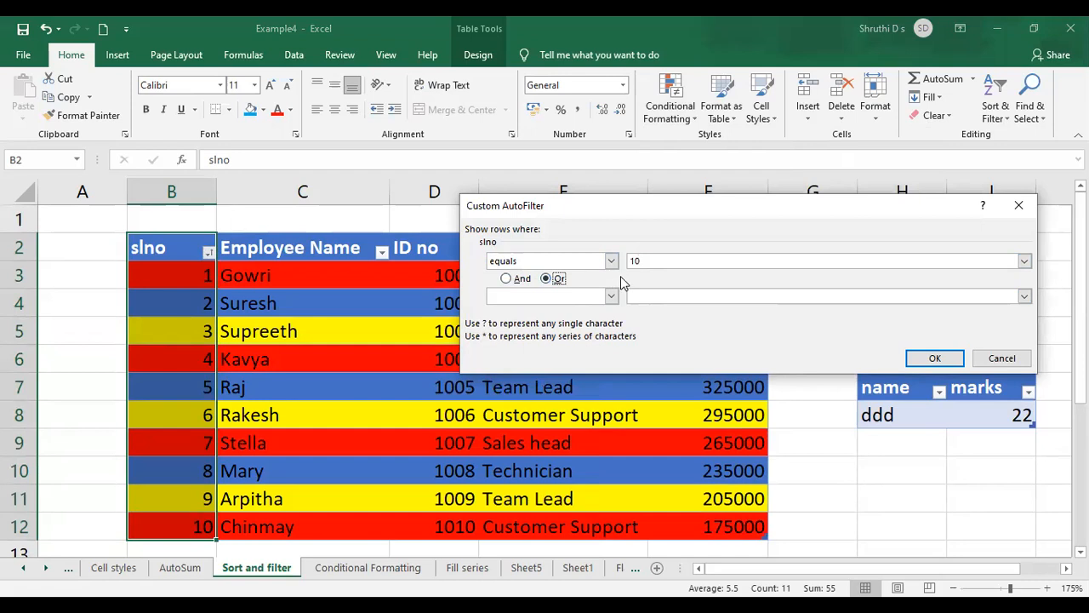
pyautogui.click(506, 279)
pyautogui.click(646, 298)
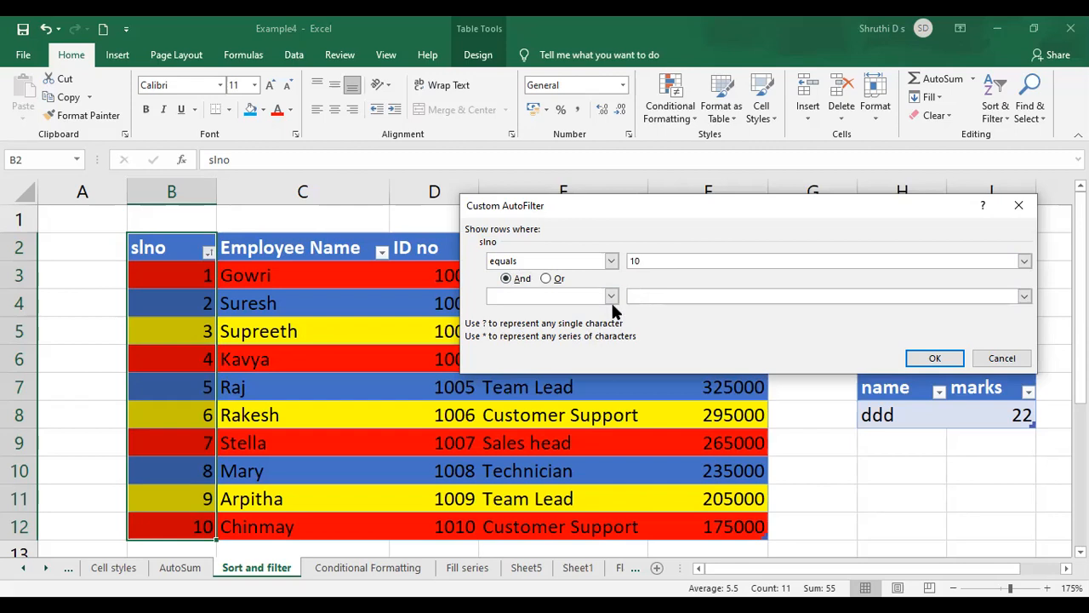
# Step: Set the second slno condition to is less than 10 and apply the combined custom filter
pyautogui.click(612, 298)
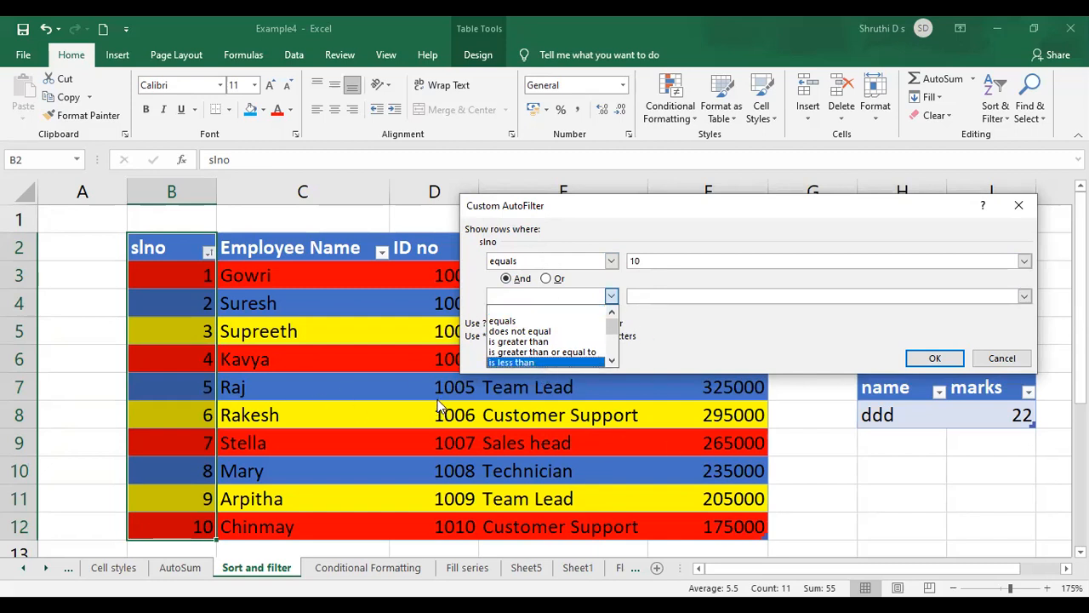
pyautogui.click(504, 321)
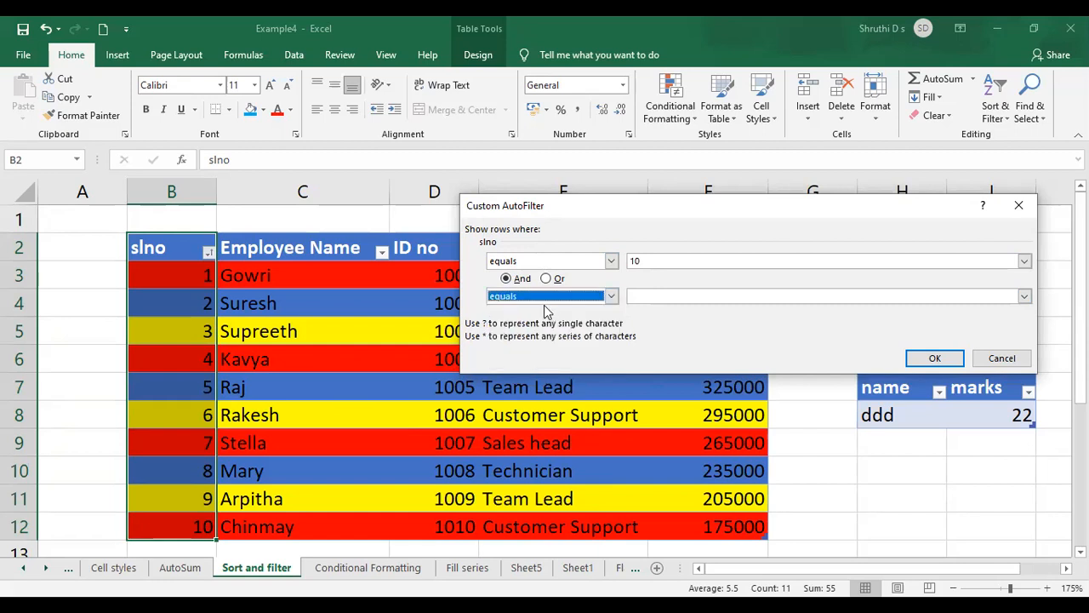
pyautogui.click(611, 296)
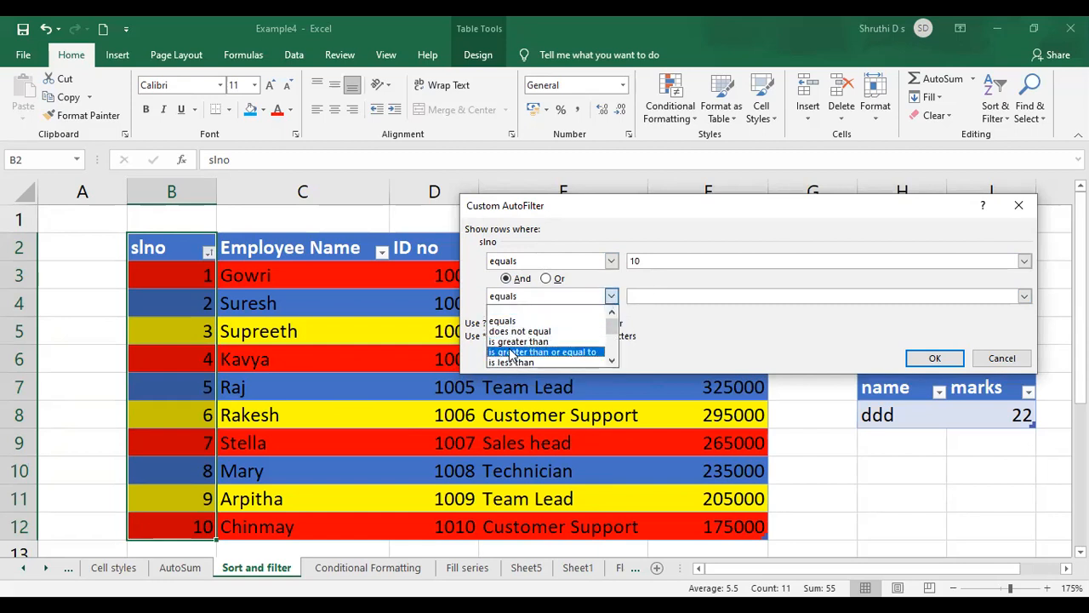
pyautogui.click(509, 343)
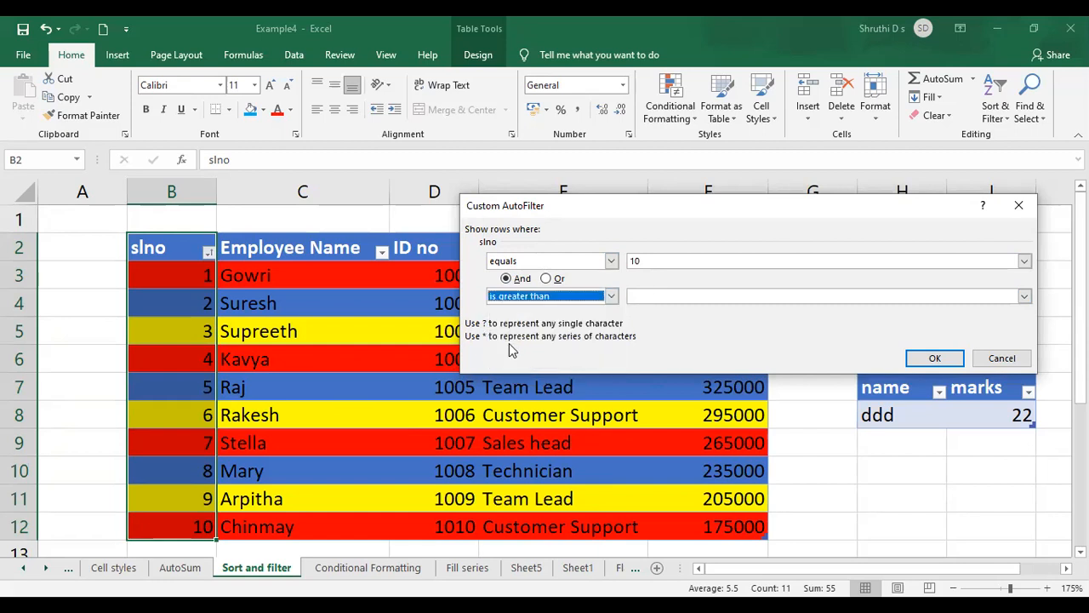
pyautogui.click(647, 296)
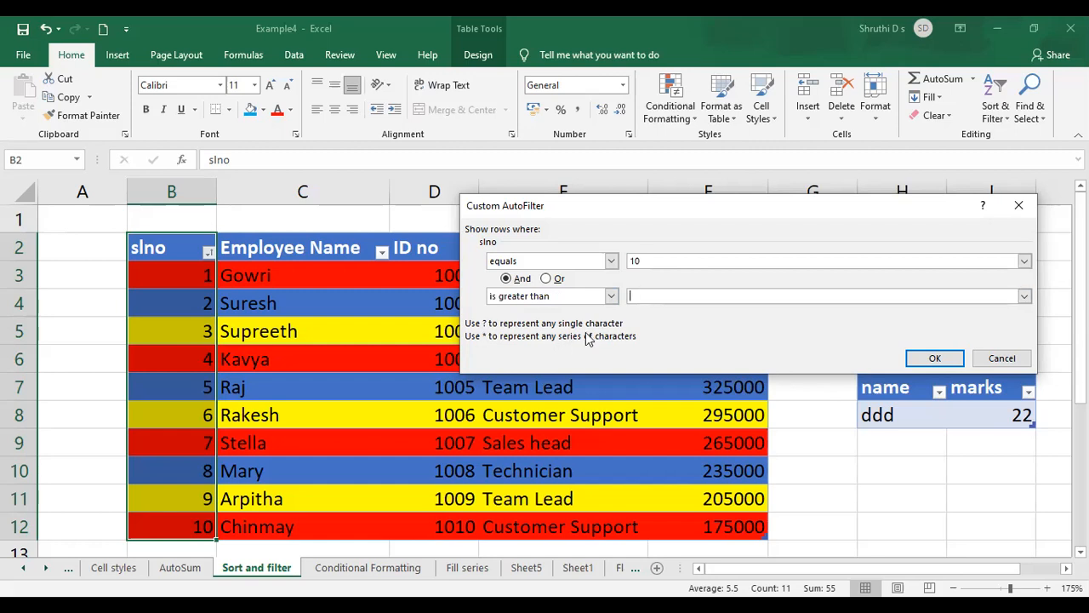
pyautogui.click(611, 295)
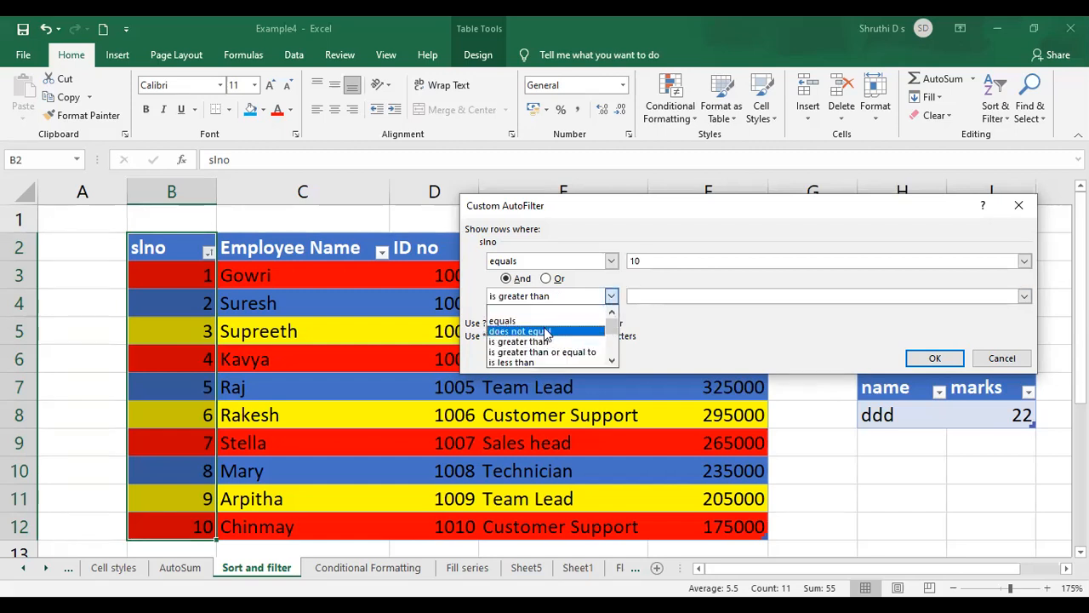
pyautogui.click(515, 362)
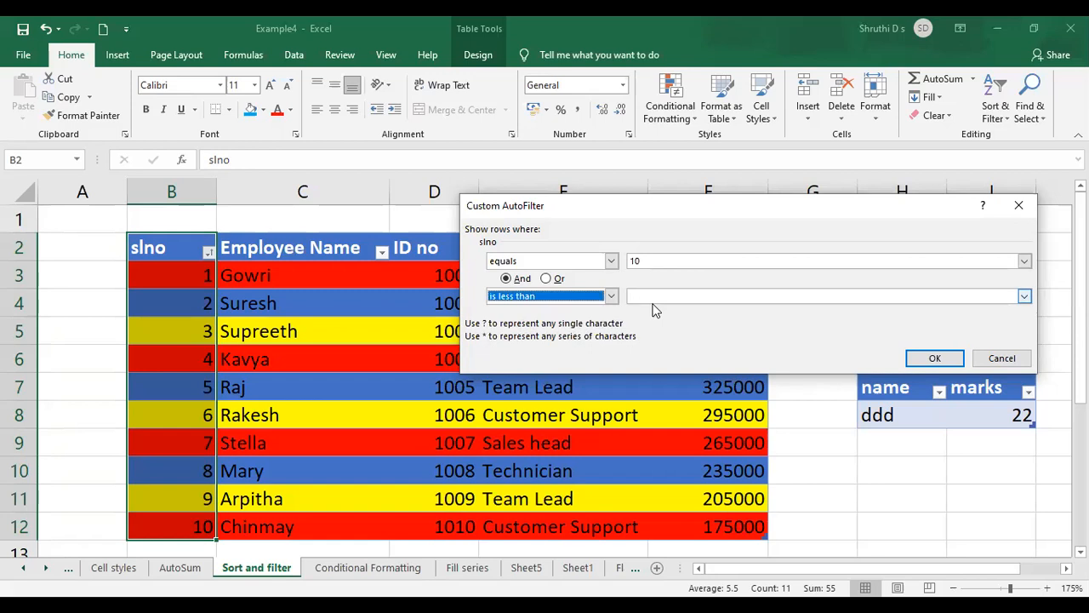
pyautogui.click(654, 297)
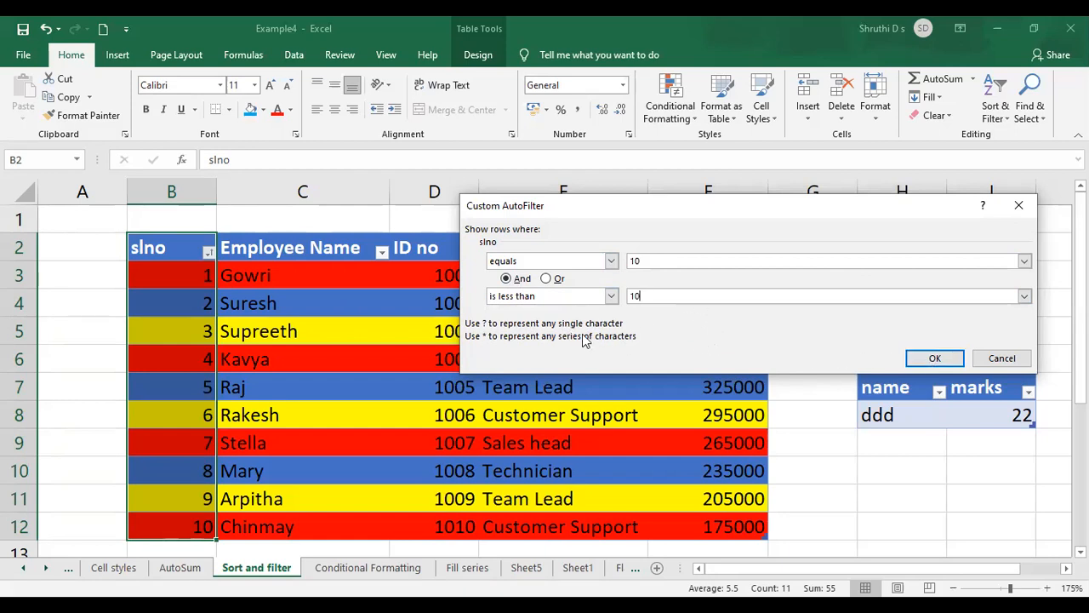
pyautogui.click(935, 358)
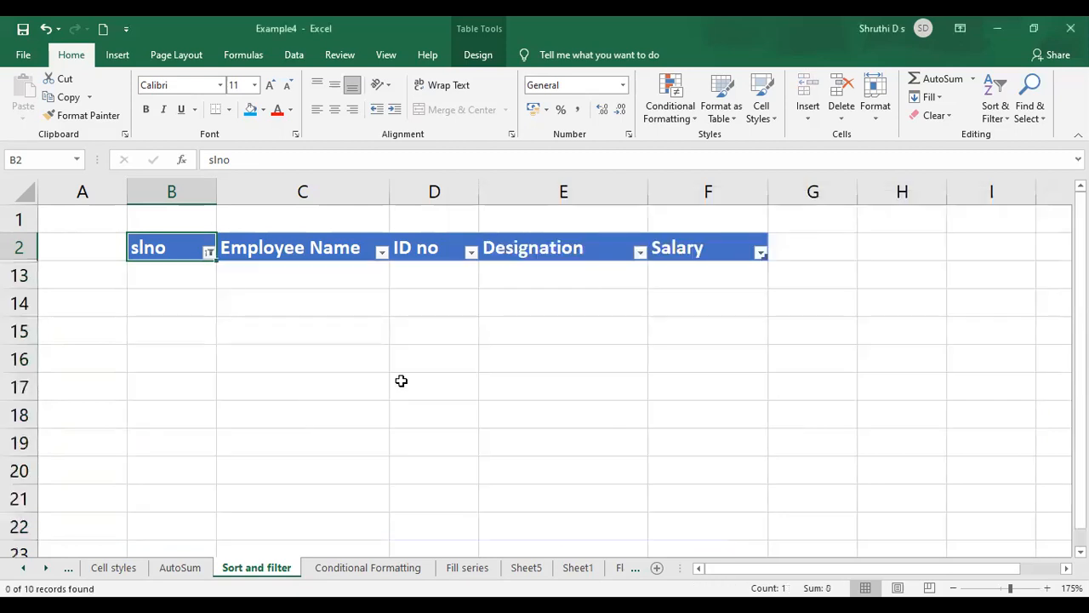
# Step: Filter the employee table with an Equals 10 number filter on slno and clear that filter again
pyautogui.click(209, 252)
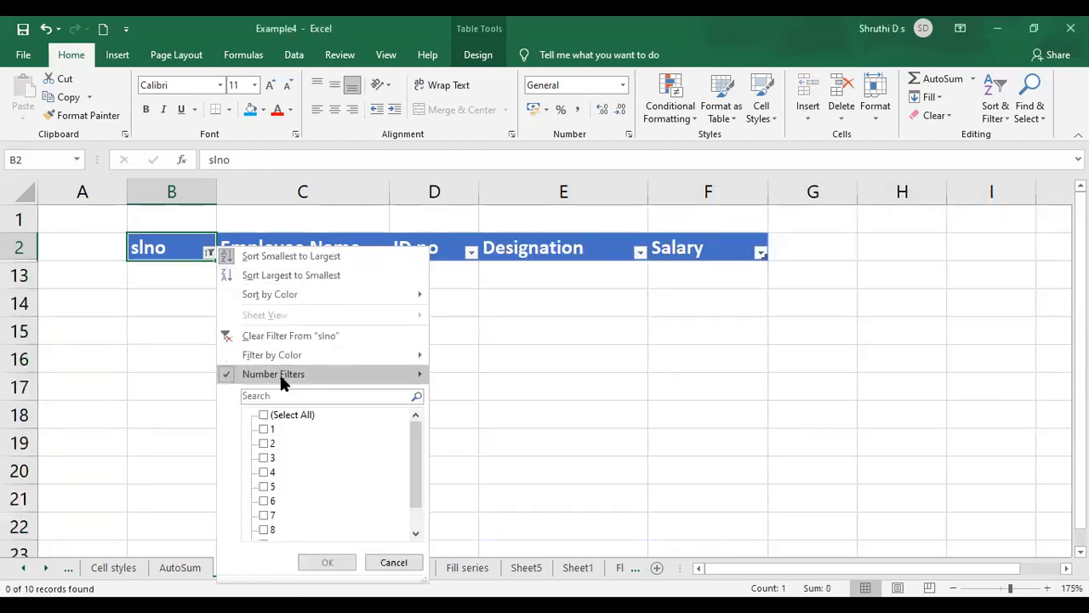
pyautogui.moveTo(426, 379)
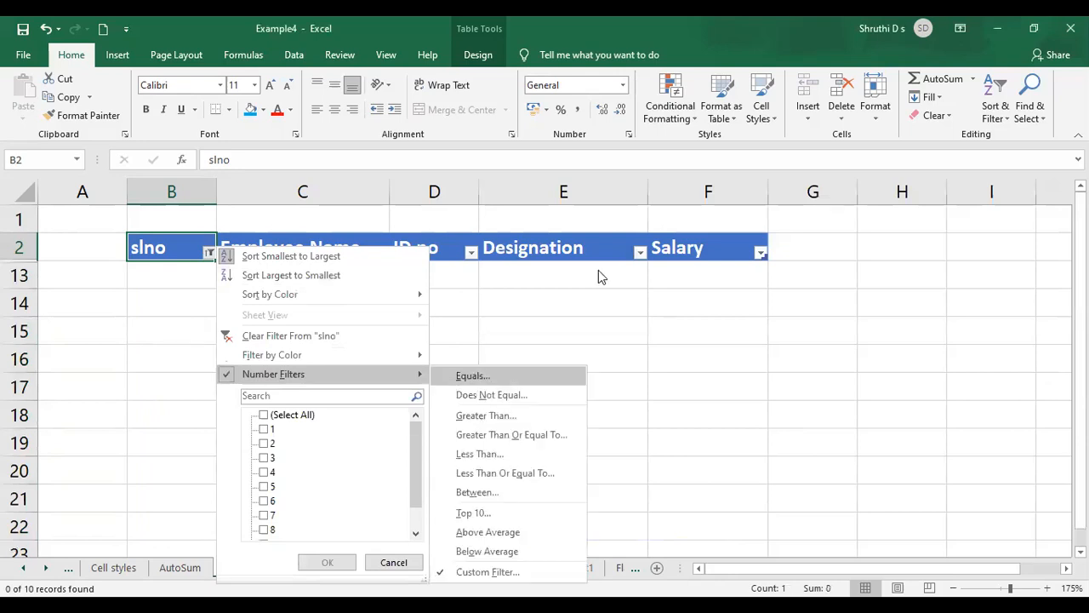
pyautogui.press('Return')
pyautogui.write('10')
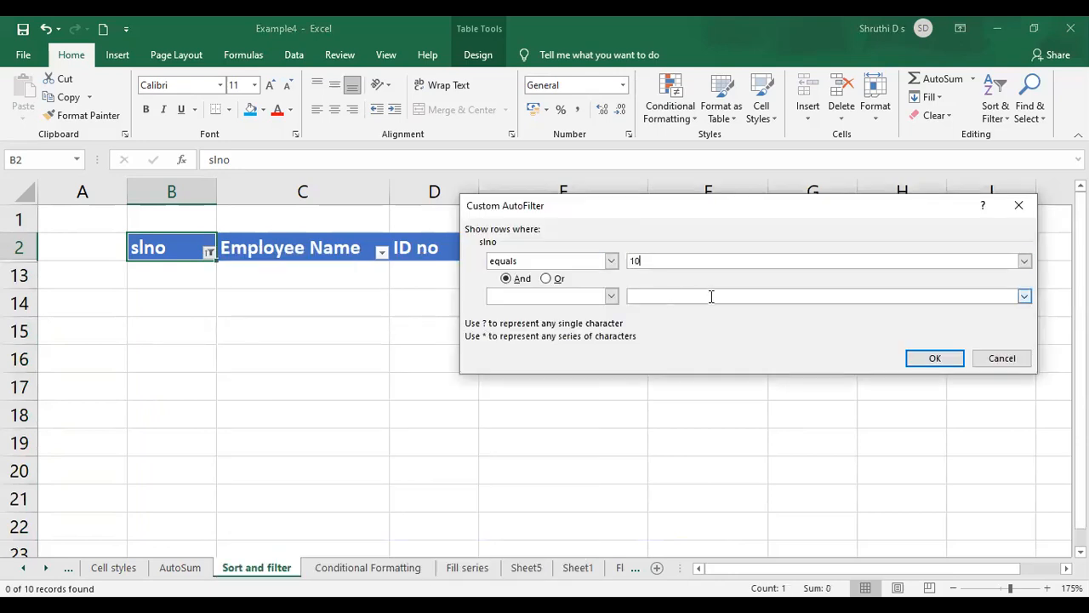
pyautogui.click(936, 361)
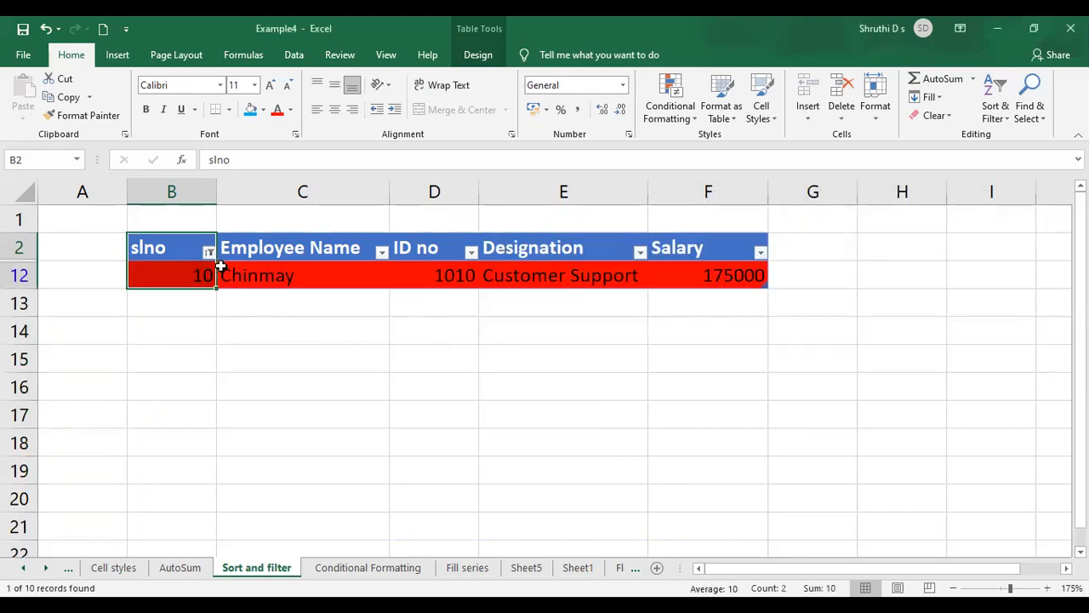
pyautogui.hotkey('alt', 'Down')
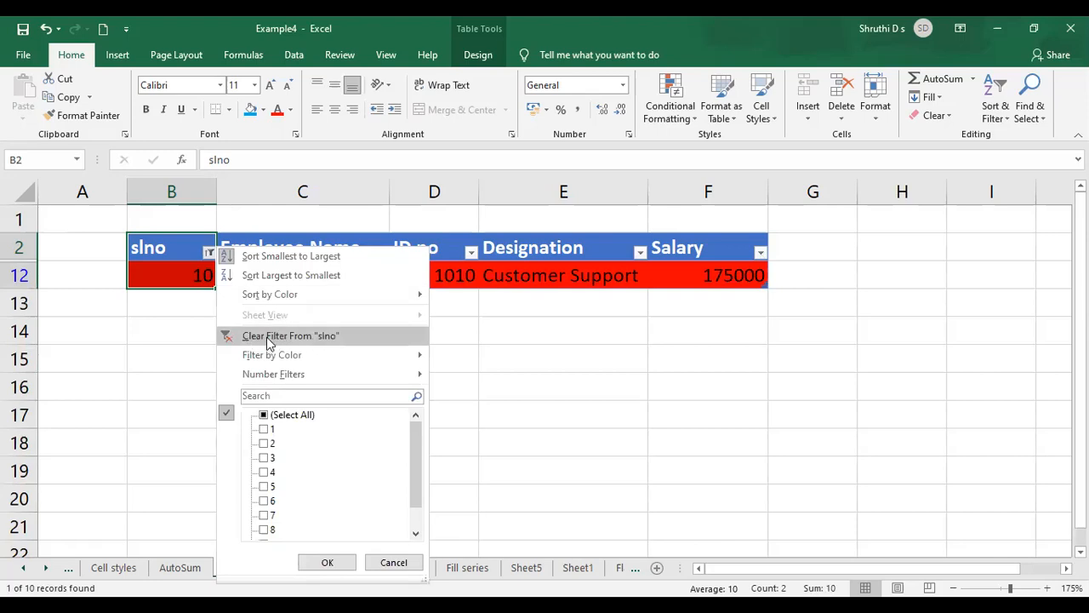
pyautogui.click(281, 335)
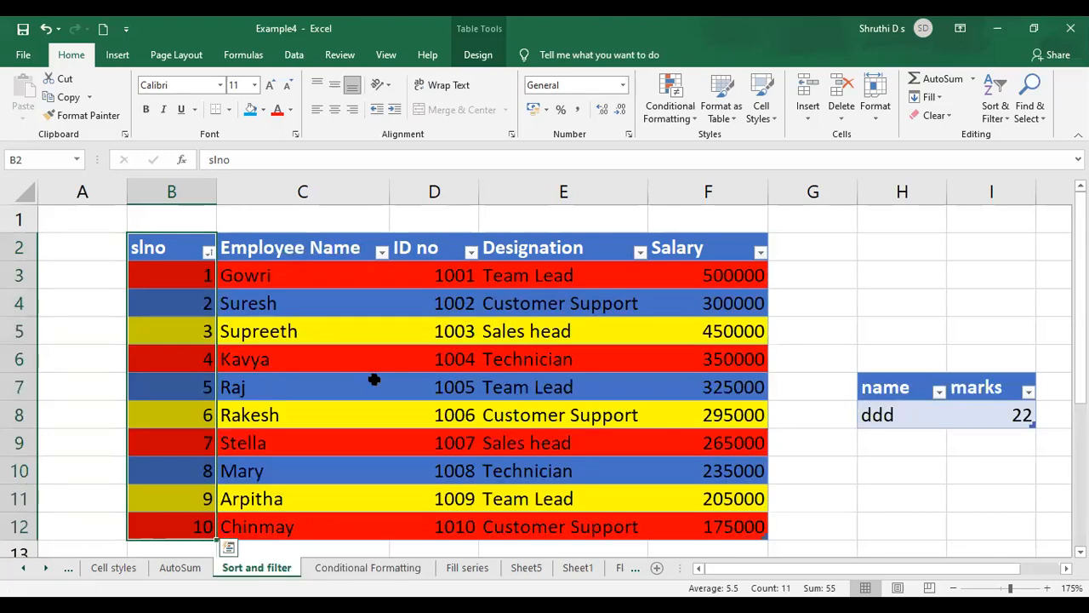
pyautogui.scroll(-1, 226, 465)
pyautogui.scroll(1, 518, 436)
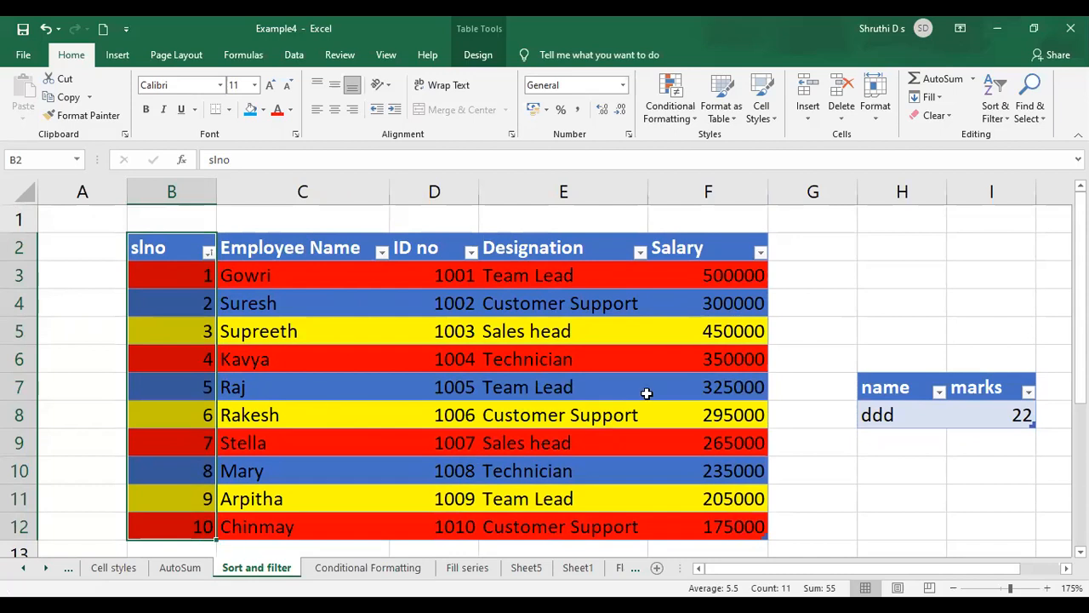
# Step: Filter the employee table by value so that only slno 1, 2, 5 and 6 are shown
pyautogui.click(207, 253)
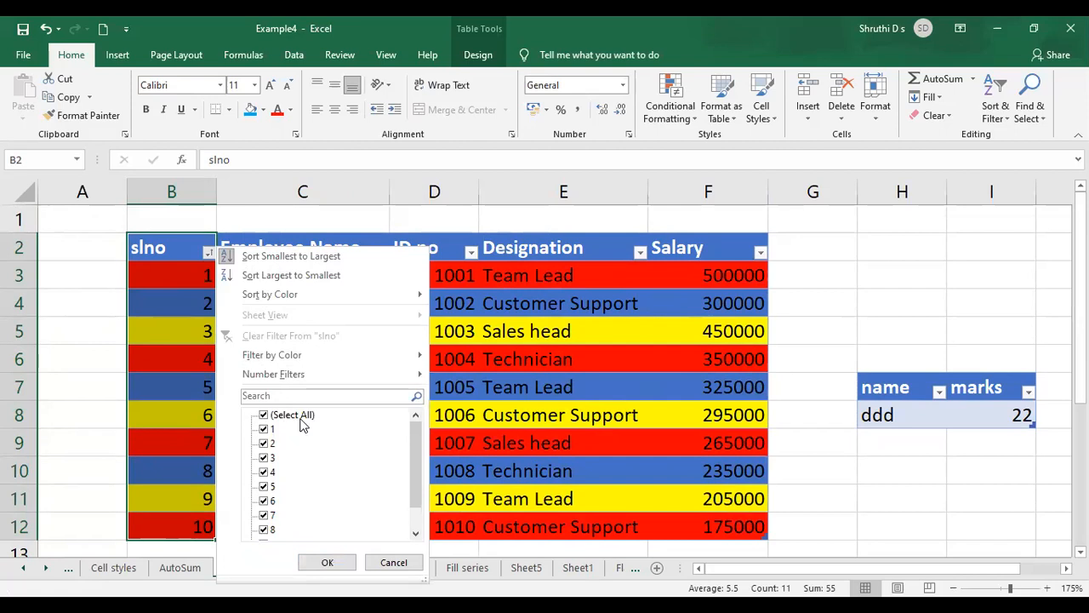
pyautogui.click(264, 416)
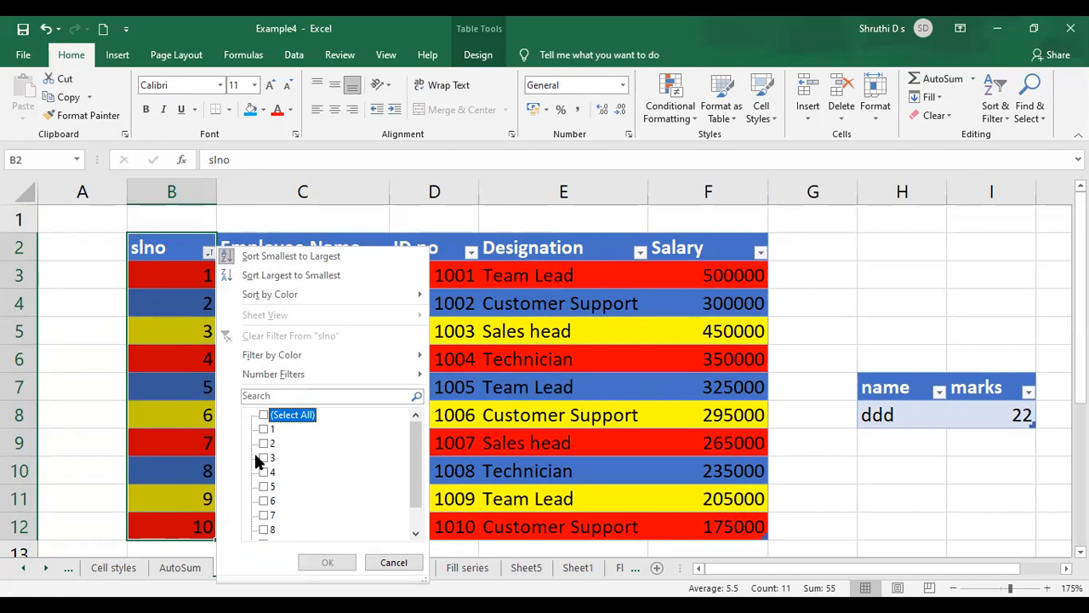
pyautogui.click(263, 429)
pyautogui.click(264, 443)
pyautogui.click(264, 443)
pyautogui.click(263, 430)
pyautogui.click(264, 430)
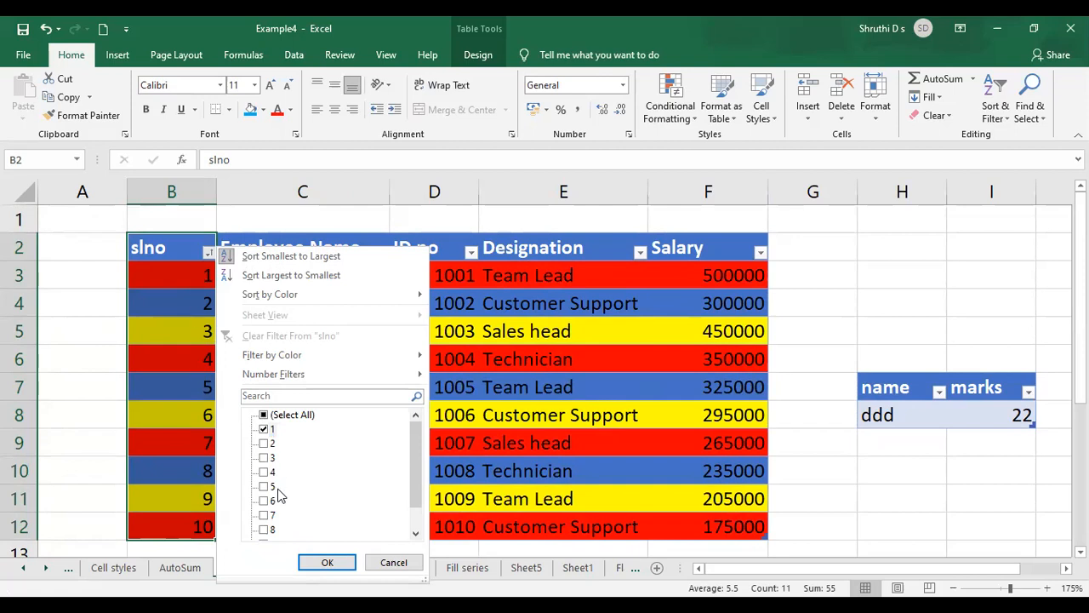
pyautogui.click(264, 443)
pyautogui.click(264, 486)
pyautogui.click(264, 501)
pyautogui.moveTo(417, 460); pyautogui.dragTo(418, 480)
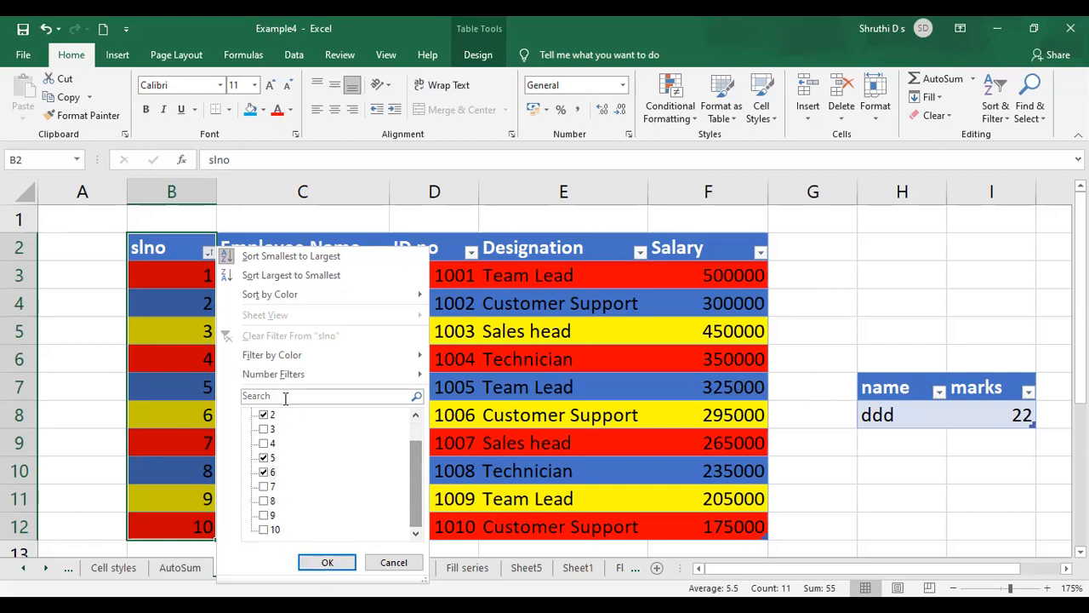
pyautogui.click(326, 563)
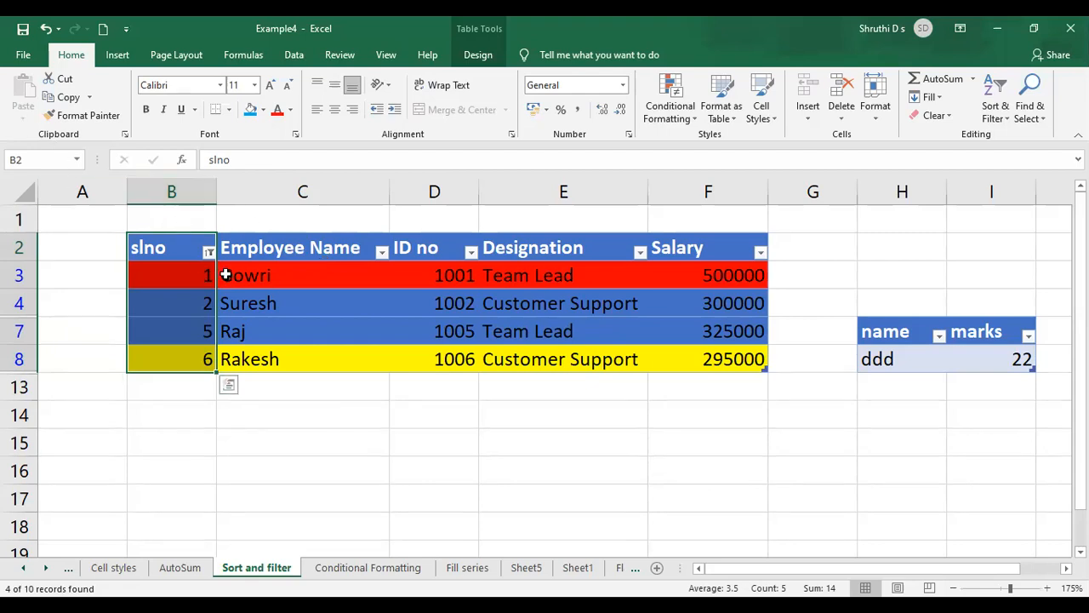
# Step: Clear the value filter from the slno column of the employee table
pyautogui.click(208, 252)
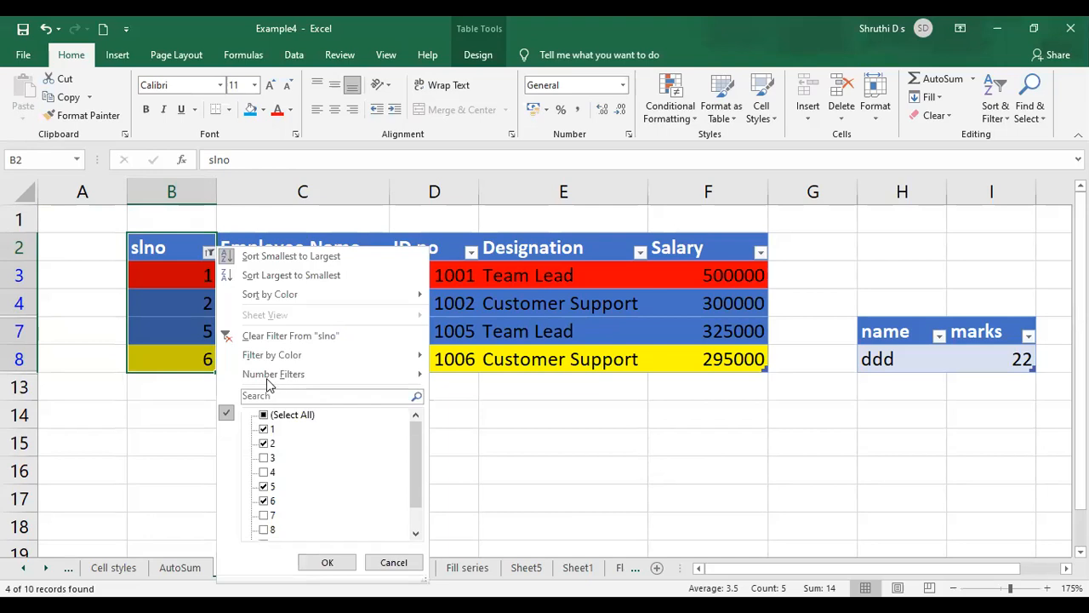
pyautogui.click(315, 342)
pyautogui.scroll(-1, 384, 408)
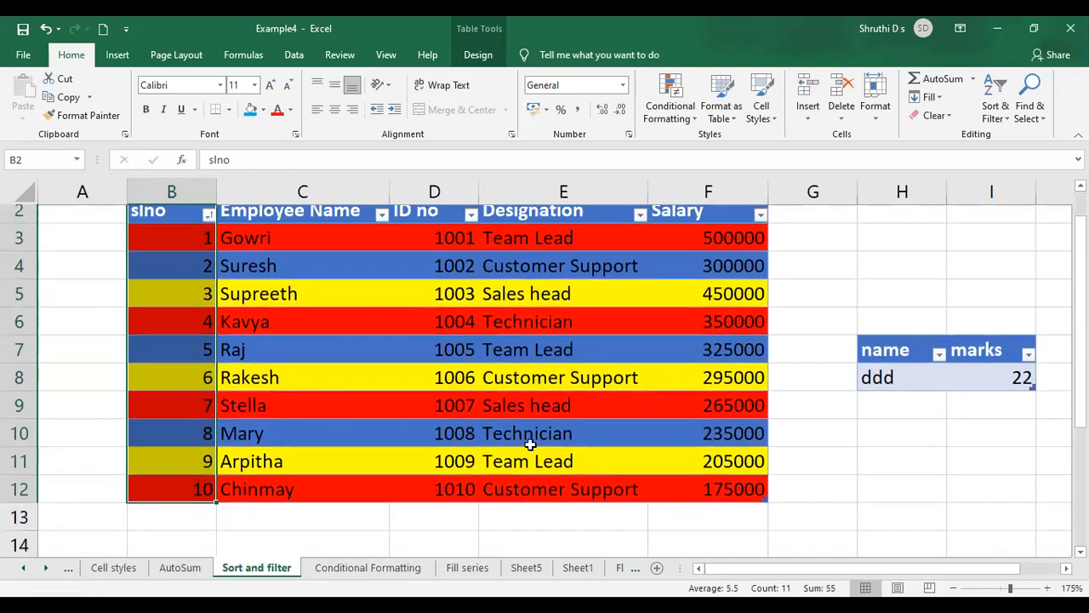
pyautogui.scroll(1, 529, 444)
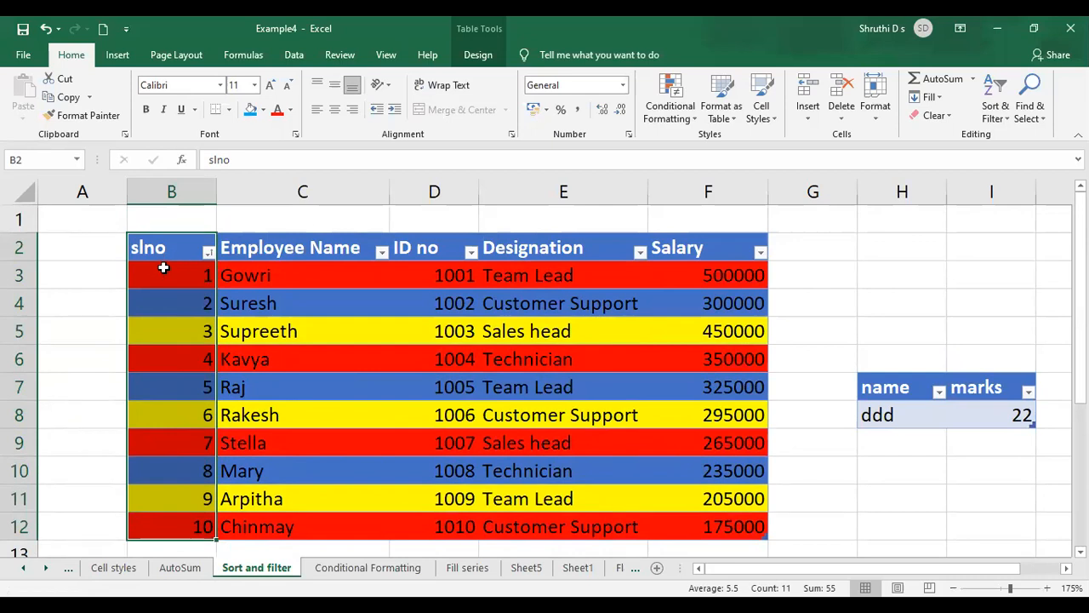
# Step: Sort the employee table by Employee Name from A to Z, then re-sort it from Z to A
pyautogui.click(380, 255)
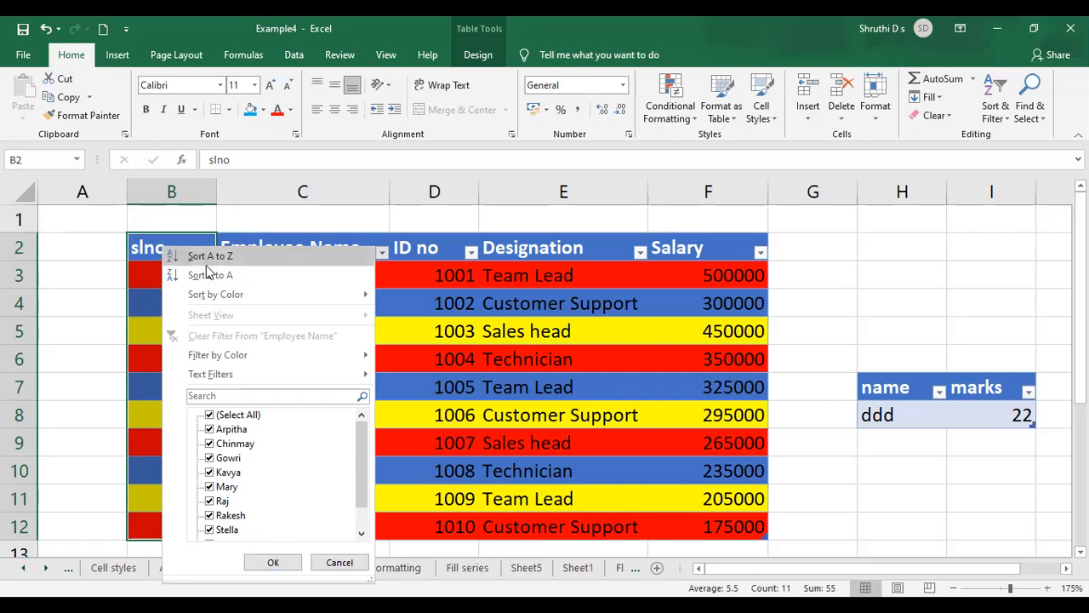
pyautogui.click(382, 255)
pyautogui.click(227, 260)
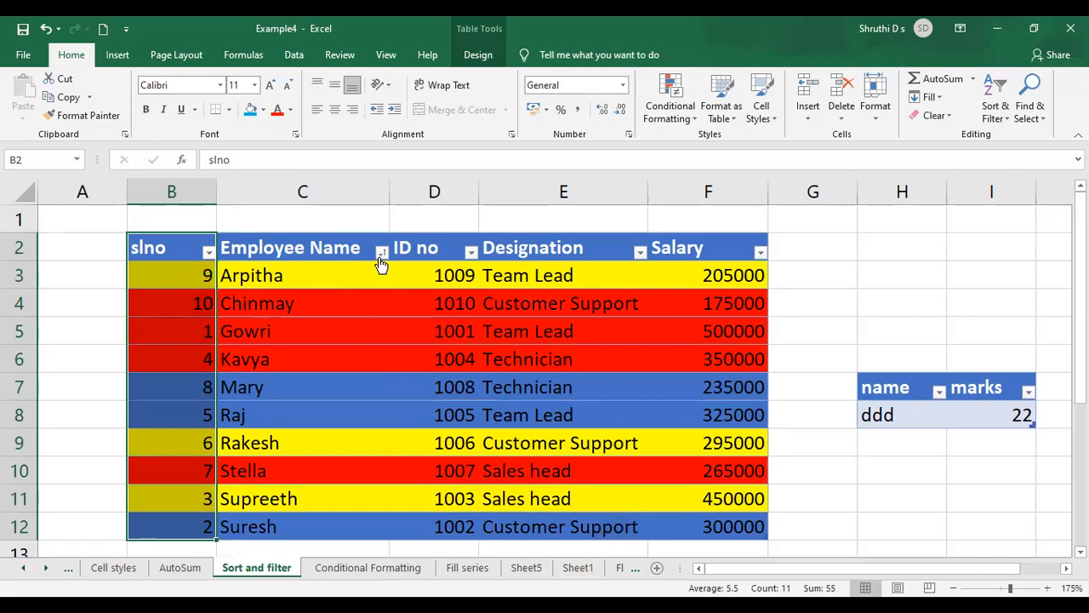
pyautogui.click(219, 277)
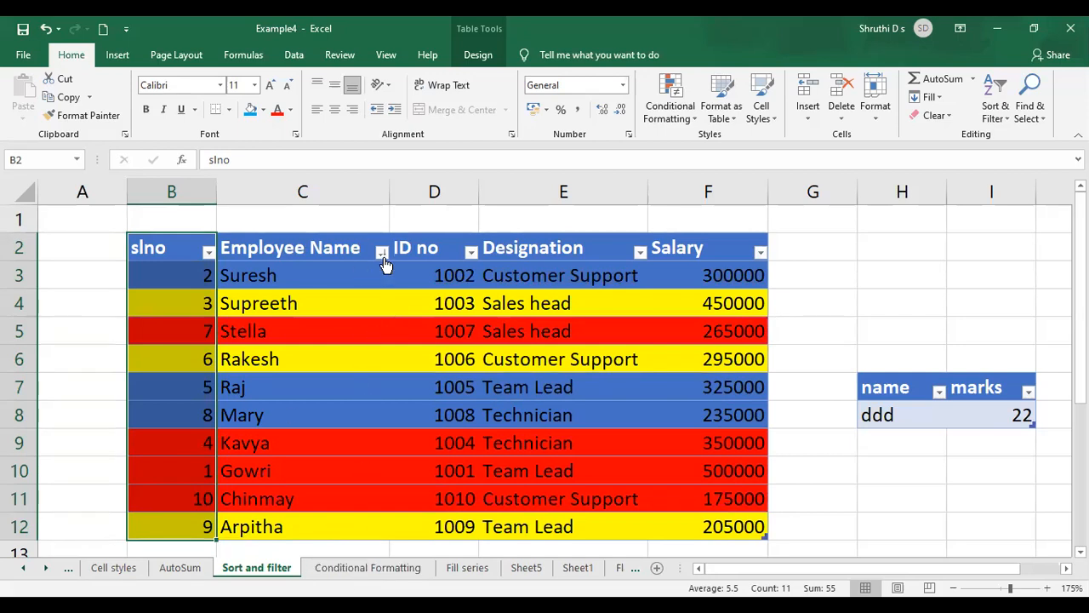
# Step: Examine the sort and filter options of the ID no, Designation and Salary columns, including the number filters for ID no
pyautogui.click(472, 252)
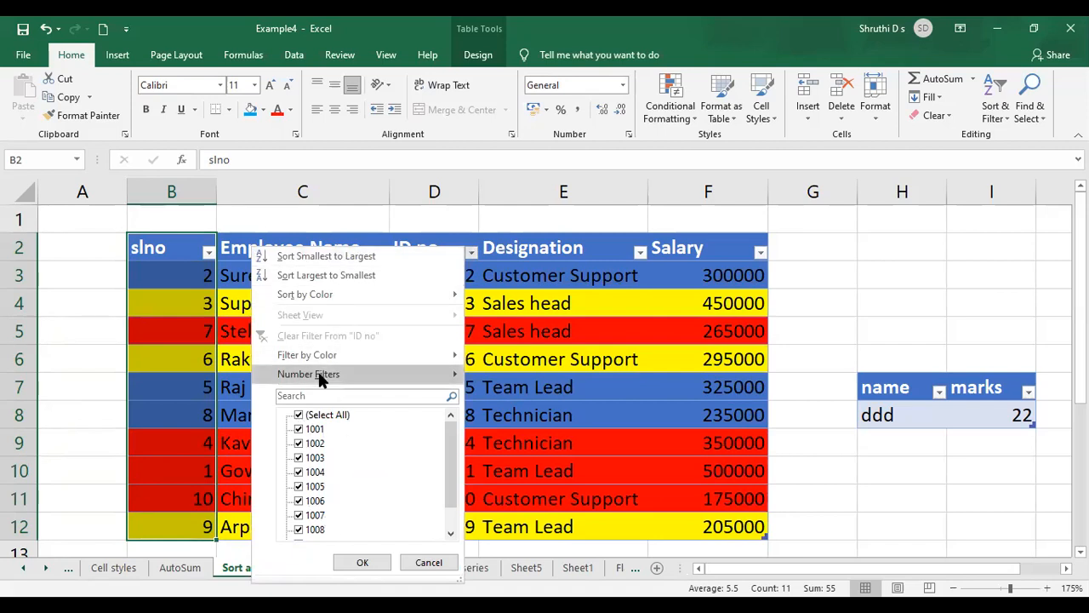
pyautogui.moveTo(321, 379)
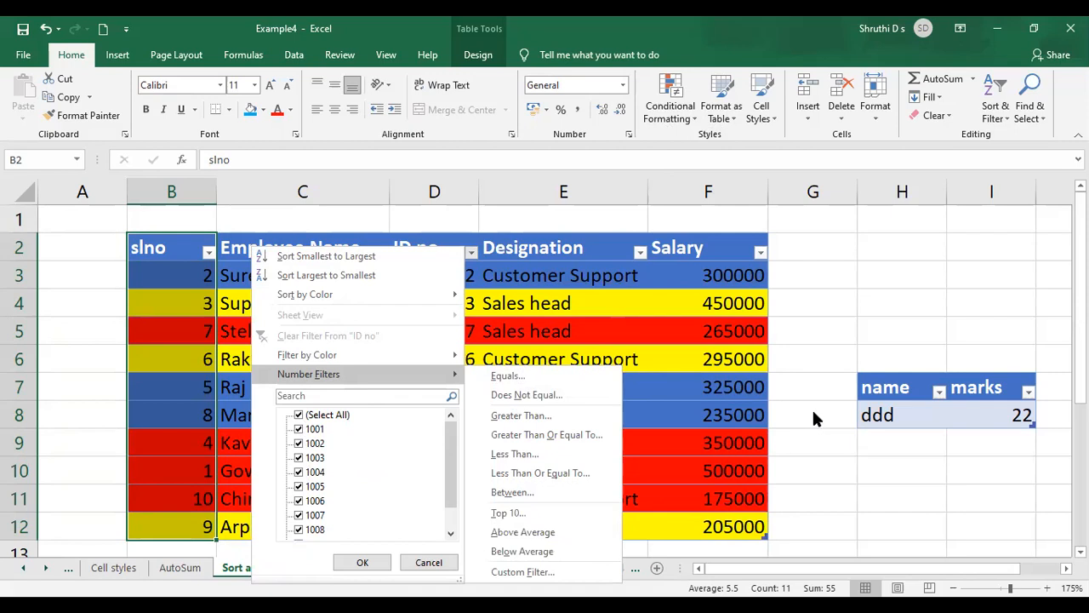
pyautogui.press('Escape')
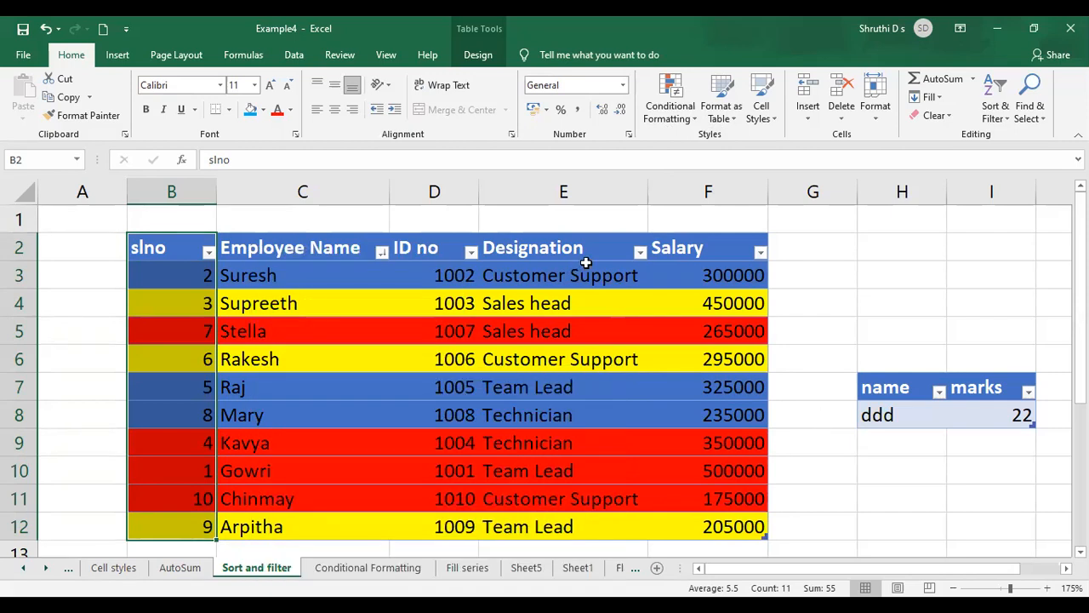
pyautogui.click(640, 252)
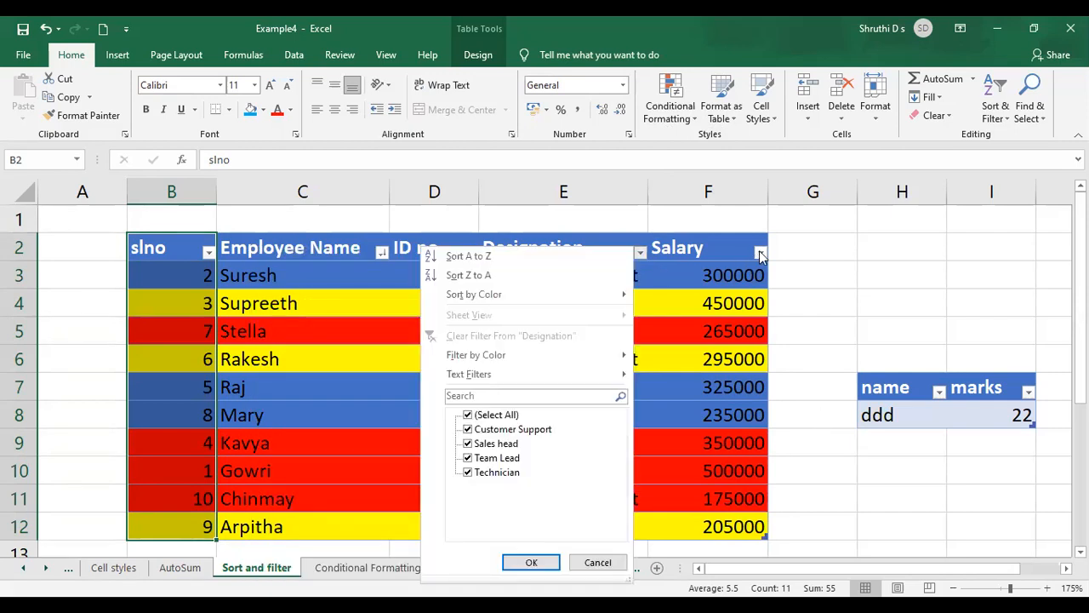
pyautogui.click(761, 254)
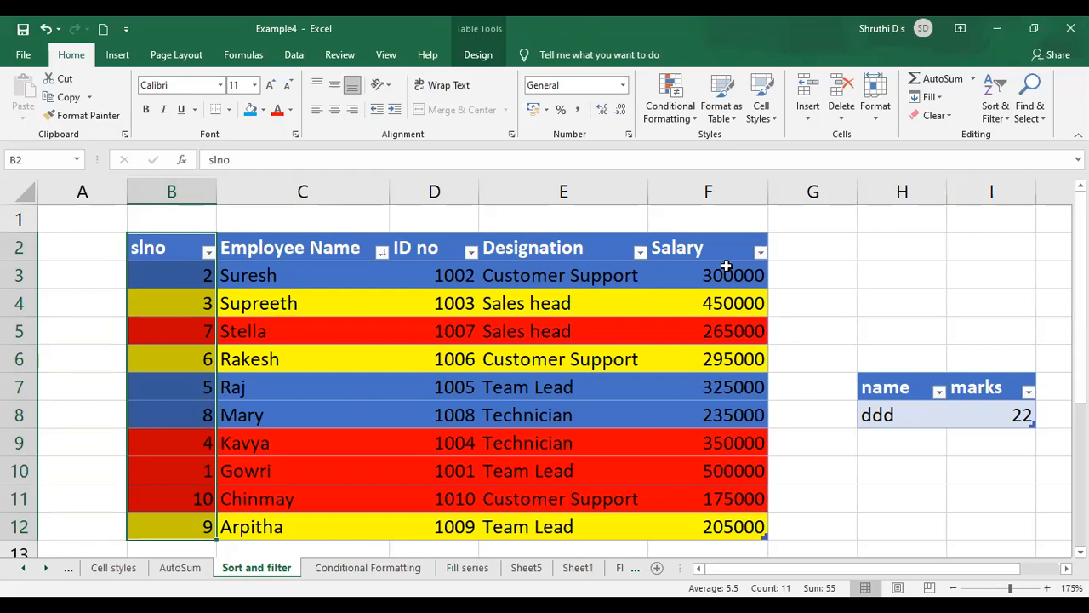
# Step: Close the filter options and select cell E8 in the Designation column of the employee table
pyautogui.click(752, 220)
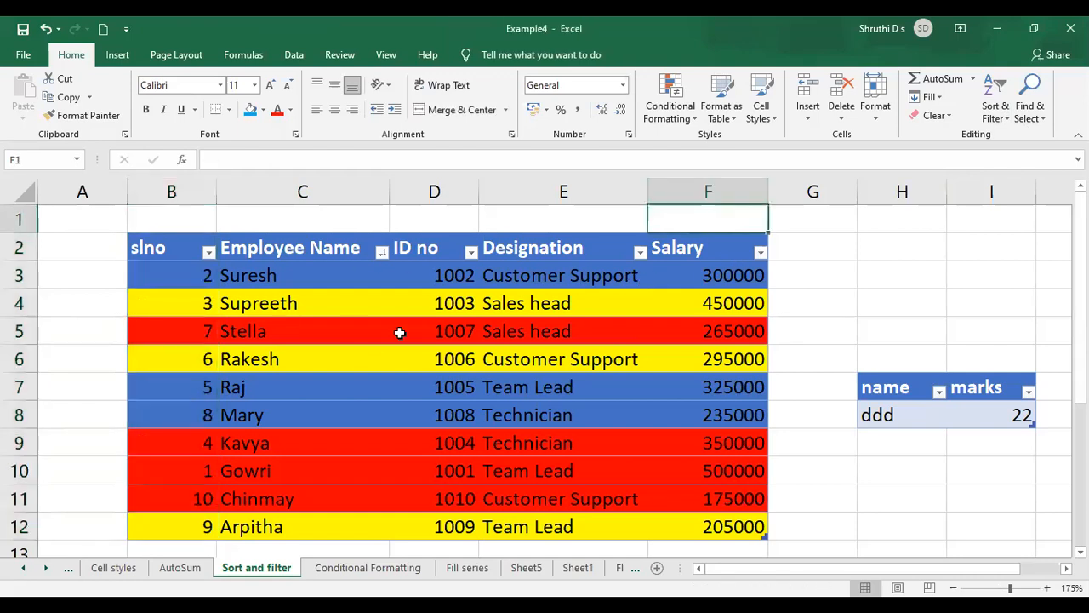
pyautogui.click(833, 495)
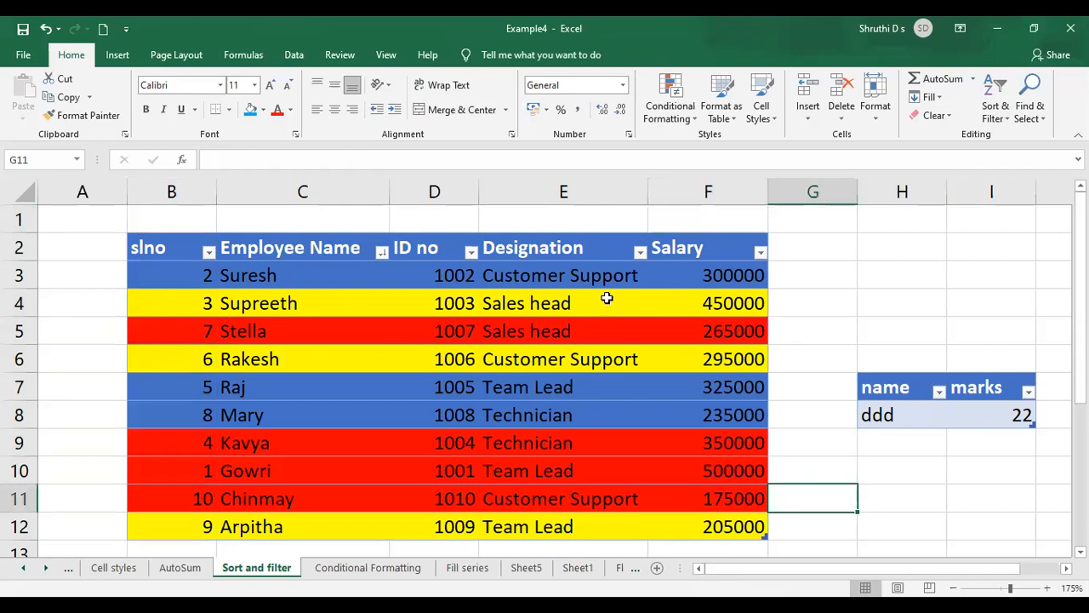
pyautogui.click(529, 407)
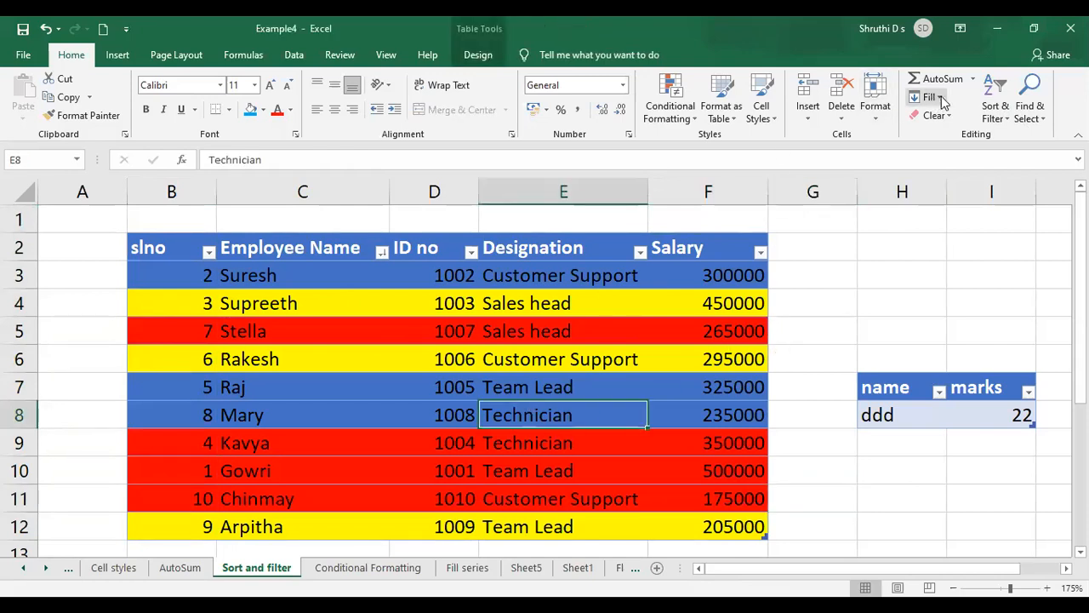
pyautogui.click(1001, 115)
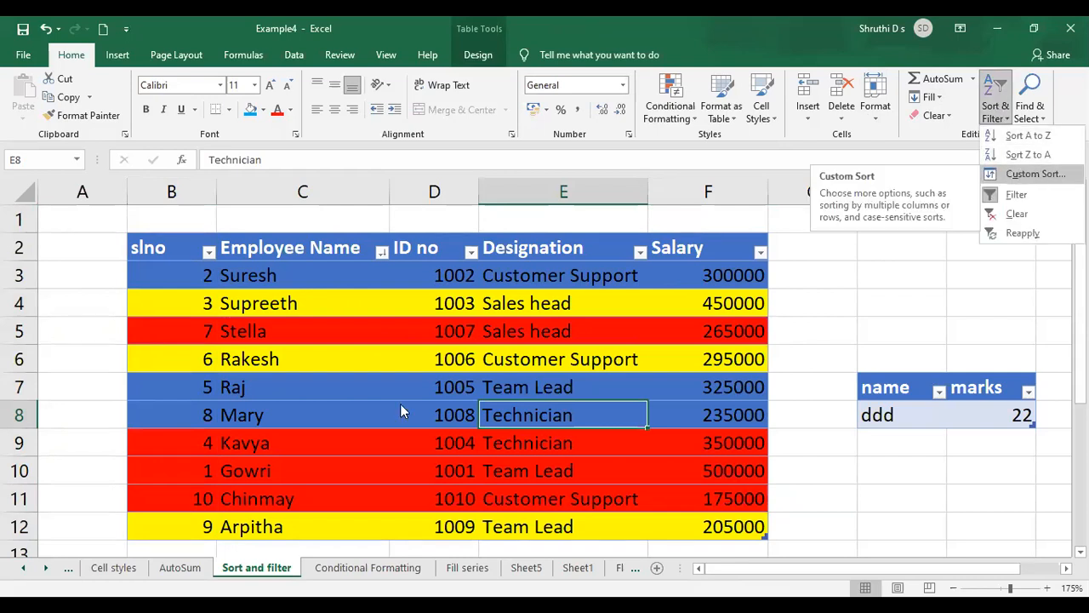
pyautogui.click(1035, 176)
pyautogui.moveTo(666, 201); pyautogui.dragTo(444, 193)
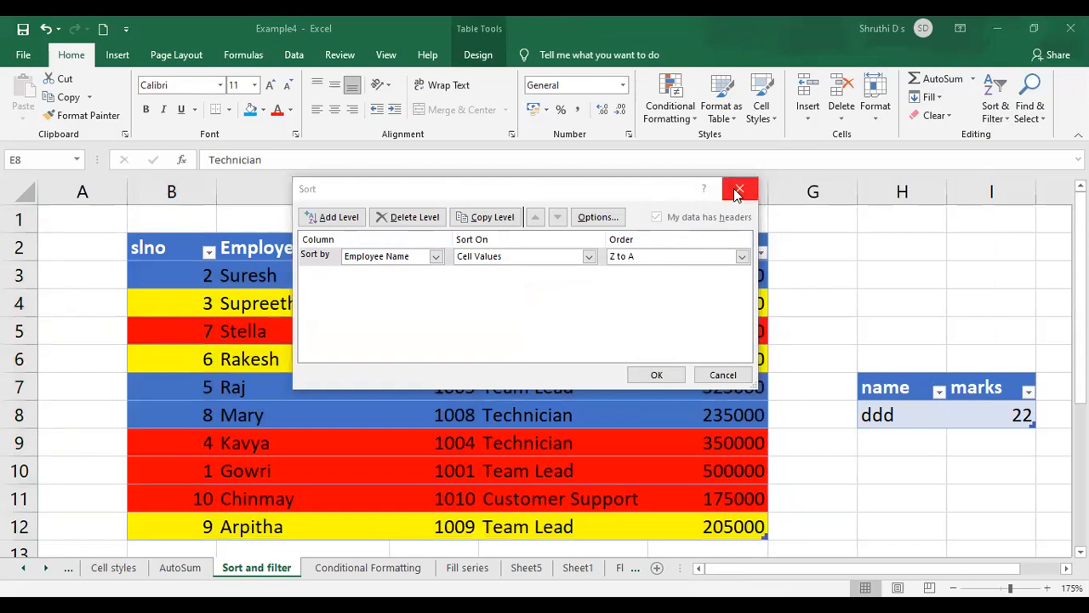
pyautogui.click(739, 190)
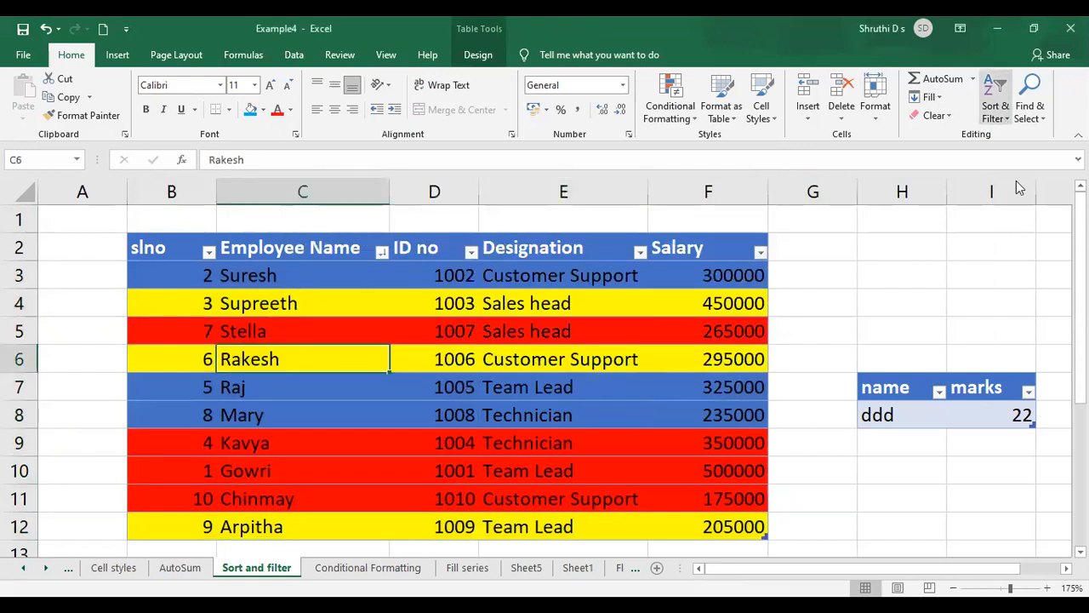
# Step: Open a custom sort for the employee table and sort Employee Name on Cell Color
pyautogui.click(996, 109)
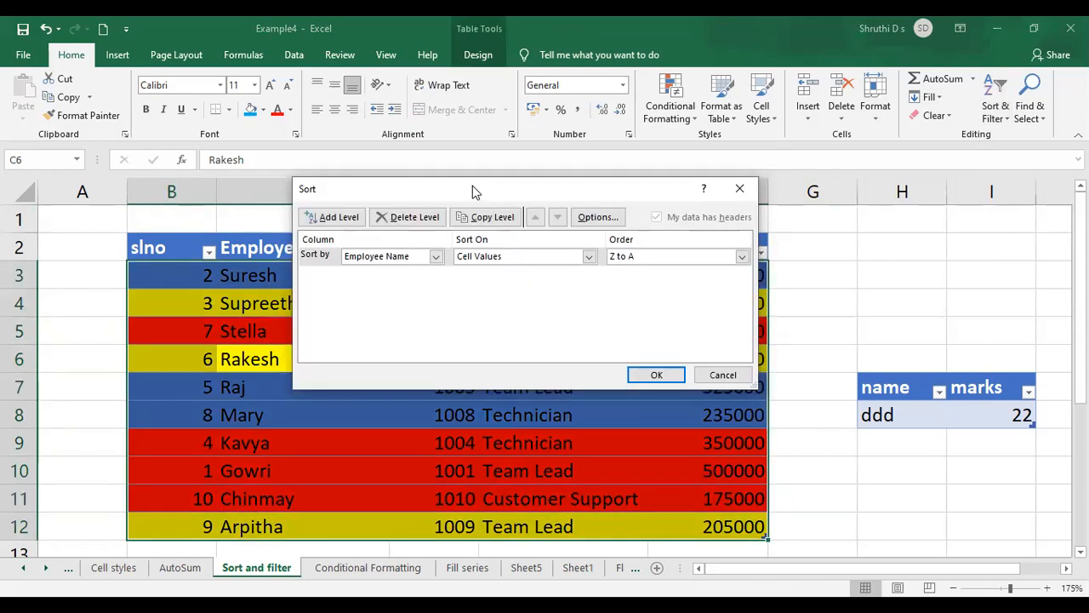
pyautogui.moveTo(477, 185); pyautogui.dragTo(720, 196)
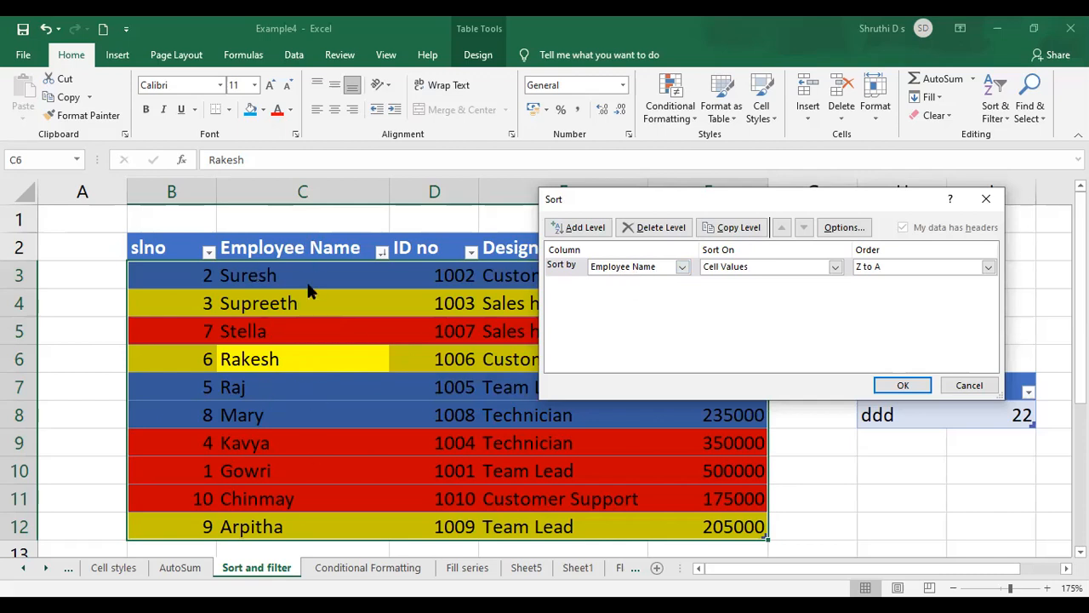
pyautogui.click(682, 266)
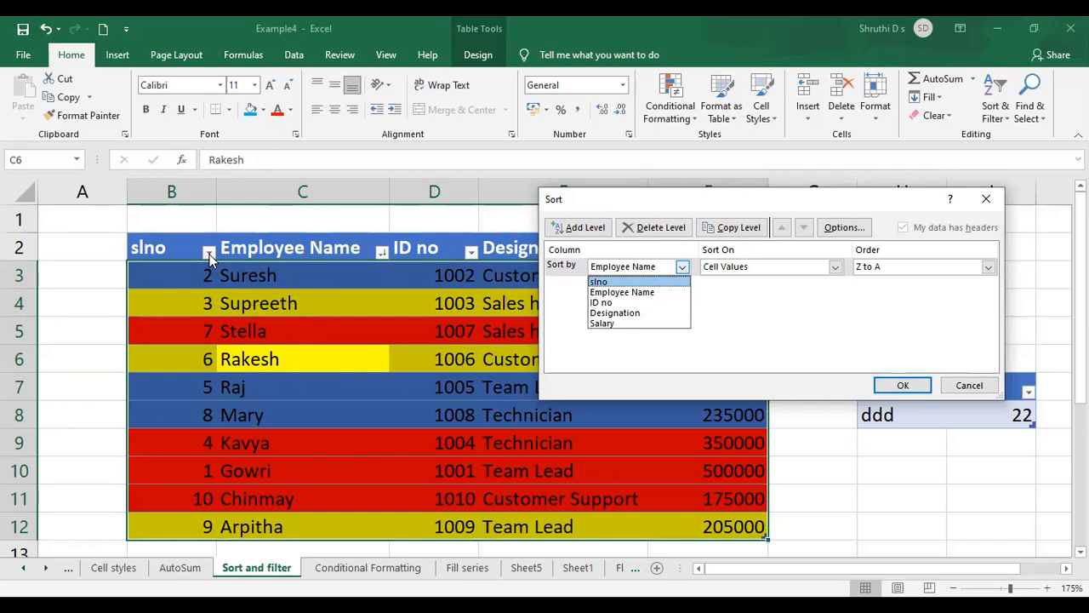
pyautogui.click(682, 268)
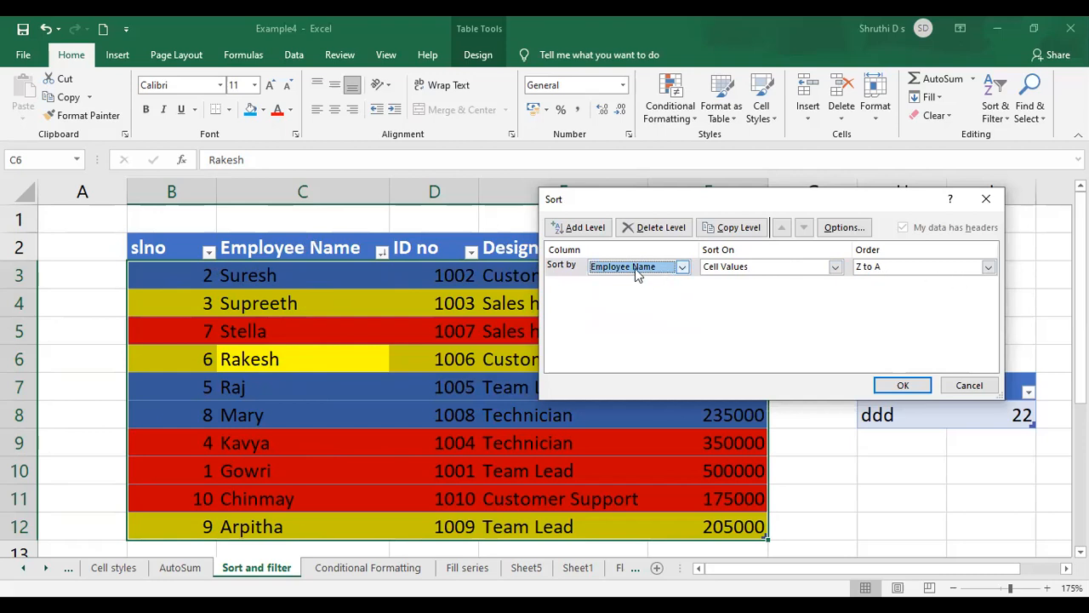
pyautogui.click(836, 267)
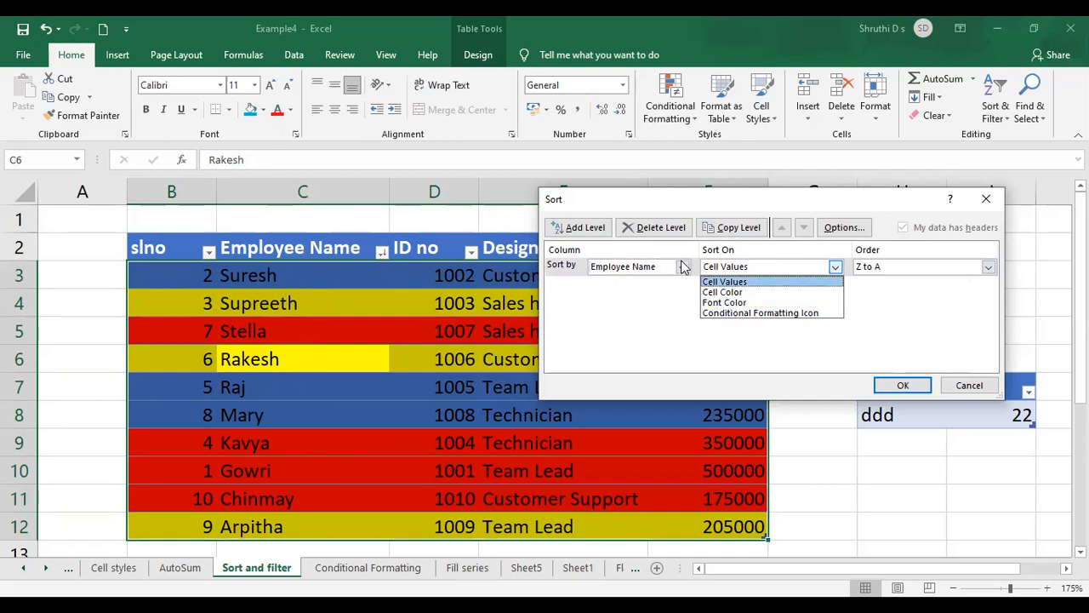
pyautogui.click(737, 293)
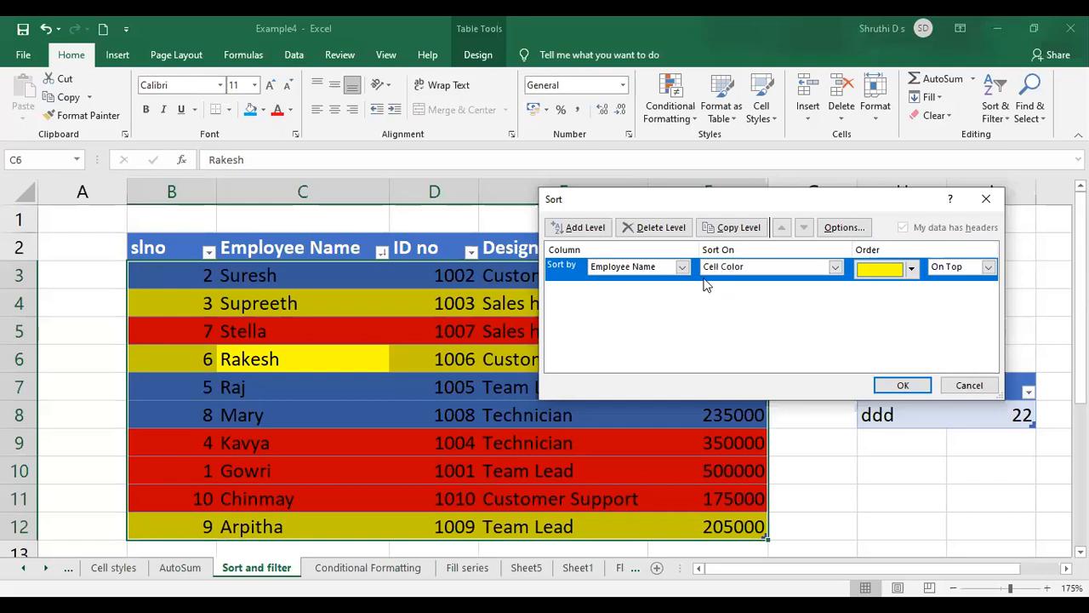
# Step: Set the cell color sort order to red, On Top, and apply the custom sort to the employee table
pyautogui.click(912, 269)
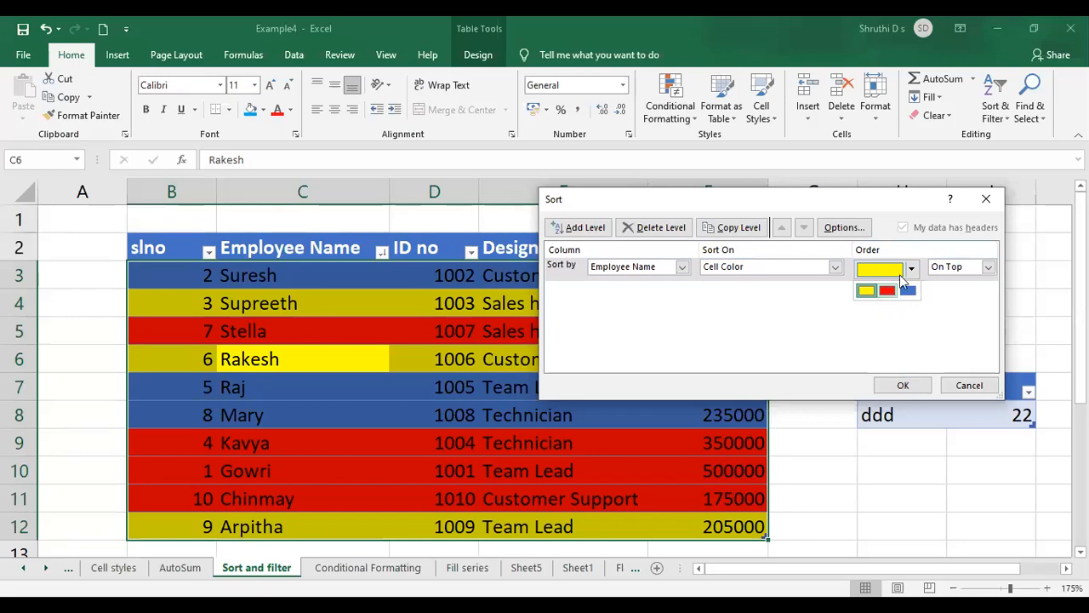
pyautogui.click(888, 290)
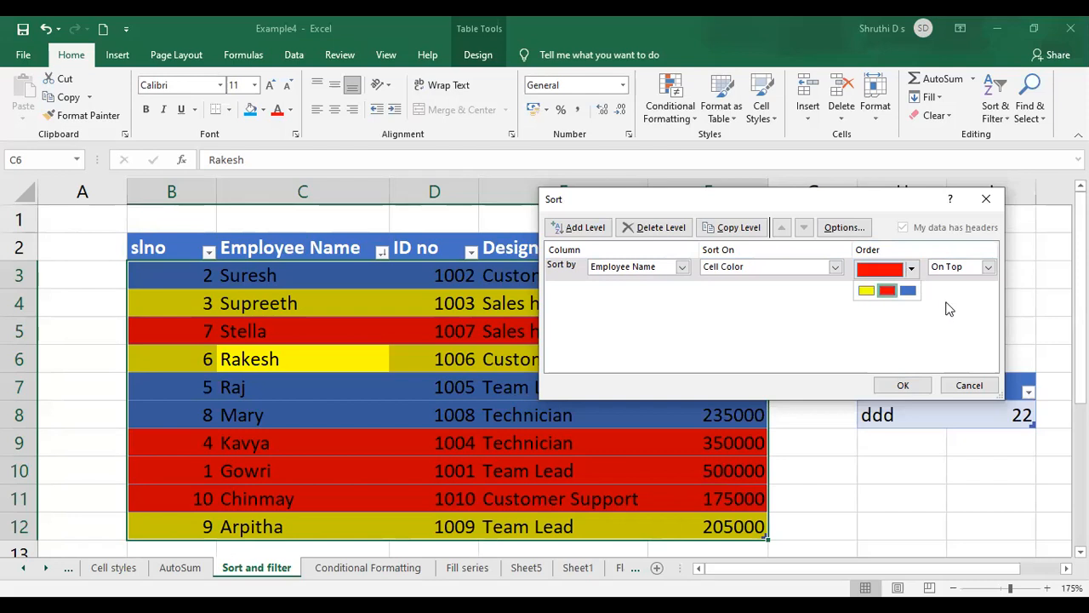
pyautogui.click(989, 268)
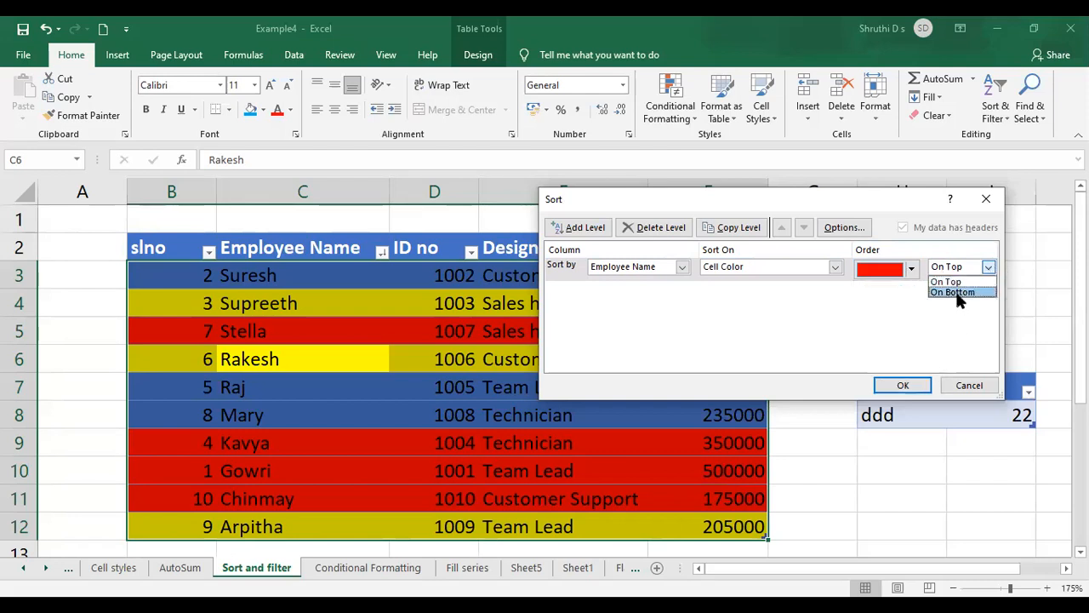
pyautogui.click(957, 293)
pyautogui.click(989, 267)
pyautogui.click(949, 280)
pyautogui.click(989, 267)
pyautogui.click(966, 291)
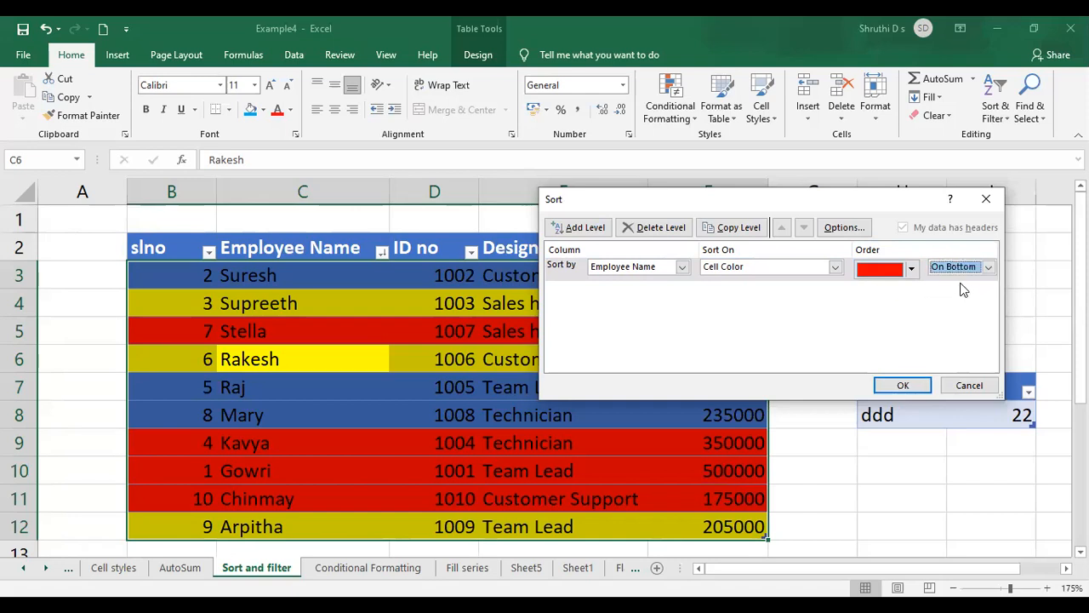
pyautogui.click(989, 267)
pyautogui.click(949, 280)
pyautogui.click(908, 385)
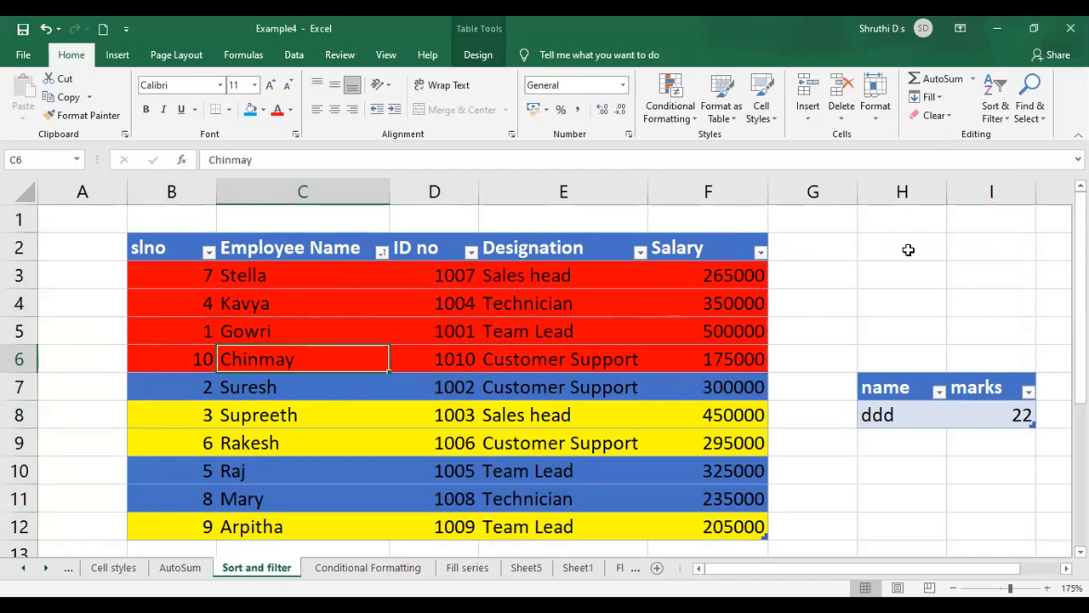
# Step: Re-sort the employee table with a custom sort that places the red Employee Name cells On Bottom
pyautogui.click(994, 116)
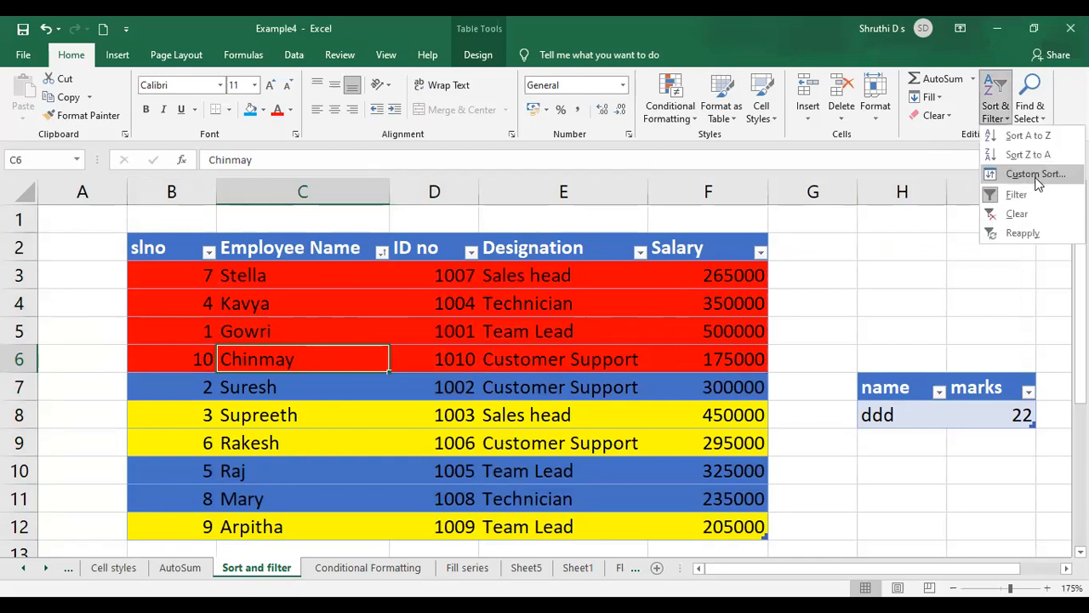
pyautogui.click(1037, 174)
pyautogui.click(987, 267)
pyautogui.click(949, 293)
pyautogui.click(900, 385)
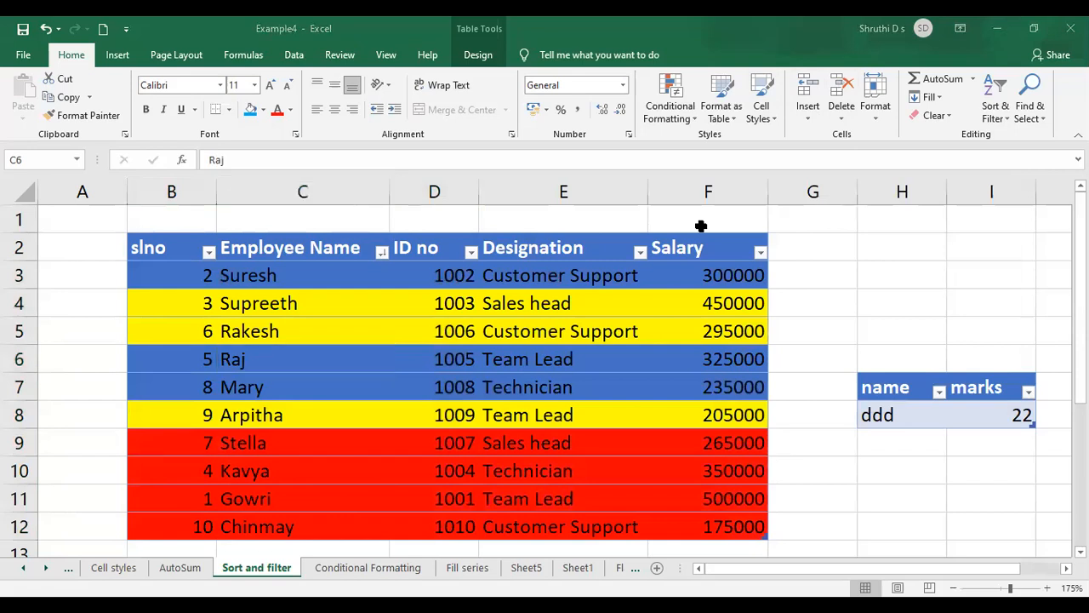
# Step: Clear the filter and sort state of the employee table
pyautogui.click(1004, 120)
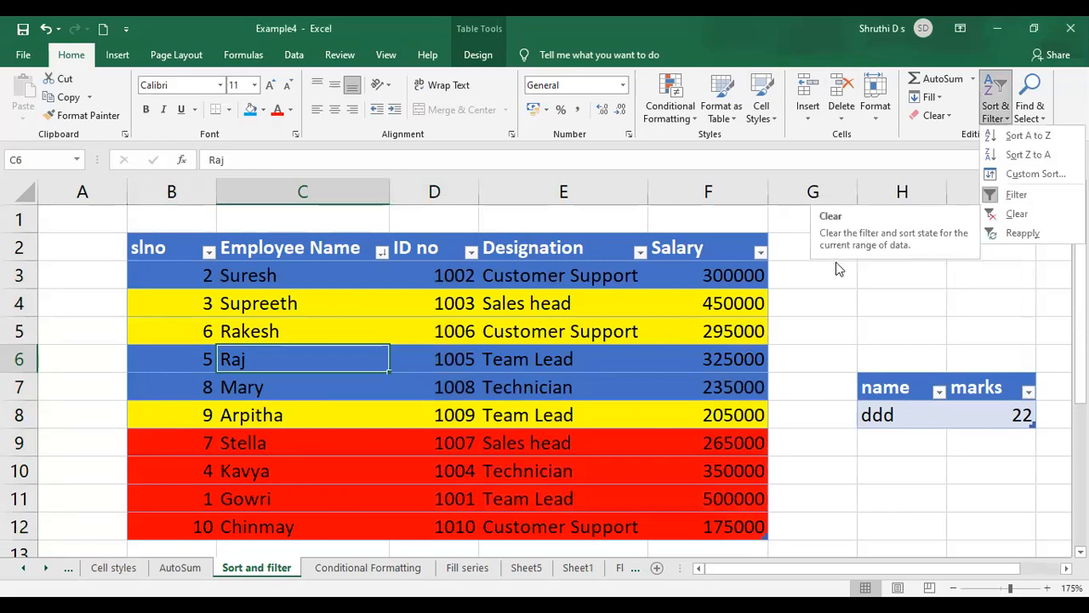
pyautogui.click(1020, 221)
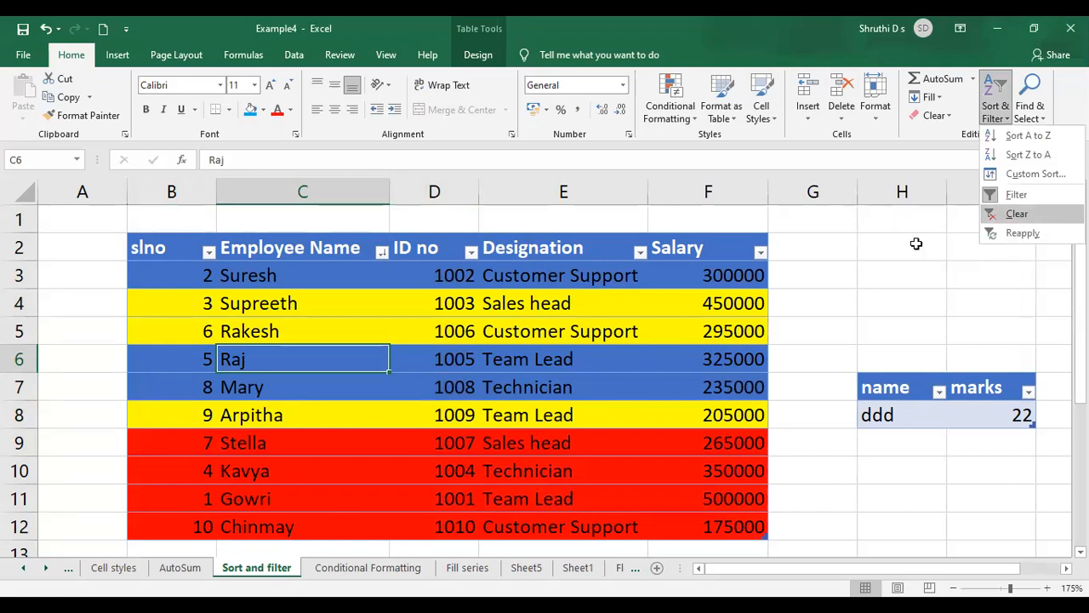
pyautogui.click(880, 306)
# Step: Turn off the filter on the employee table's header row and turn it back on
pyautogui.moveTo(173, 256); pyautogui.dragTo(690, 516)
pyautogui.click(990, 113)
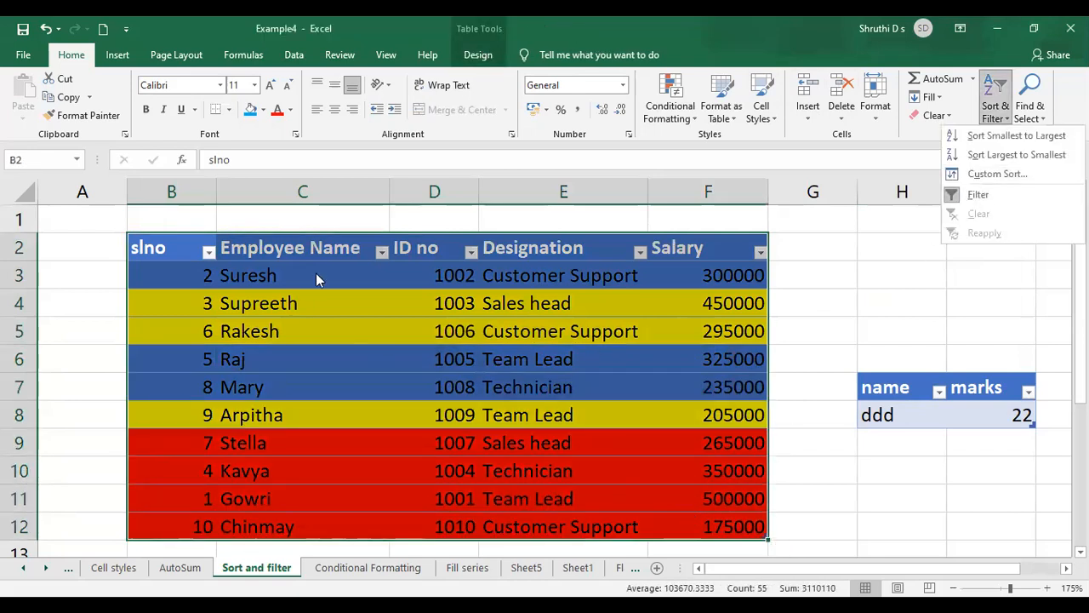
pyautogui.click(211, 276)
pyautogui.click(212, 277)
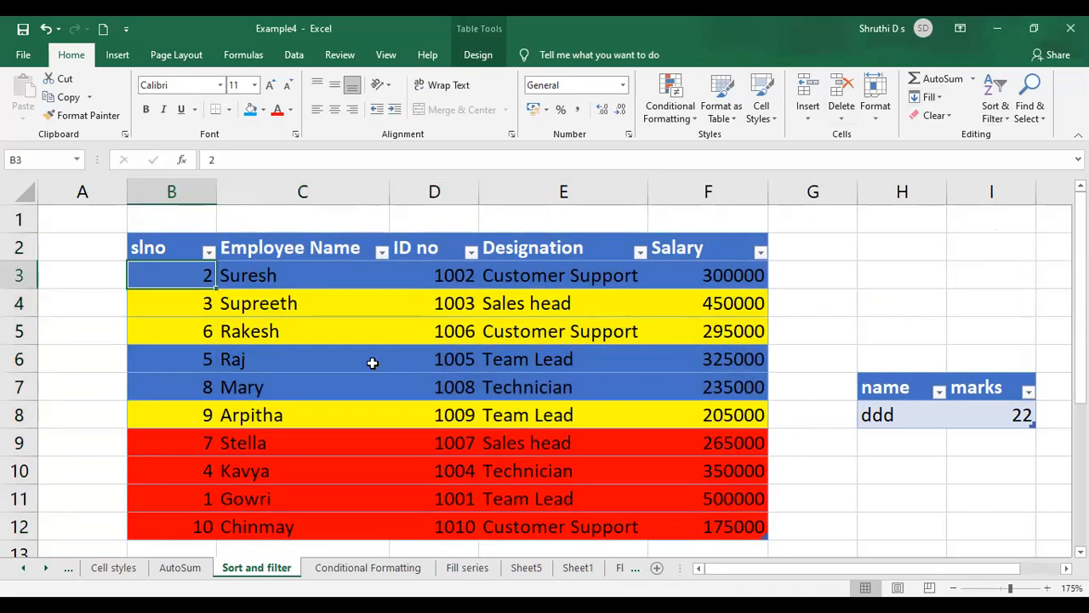
pyautogui.click(996, 109)
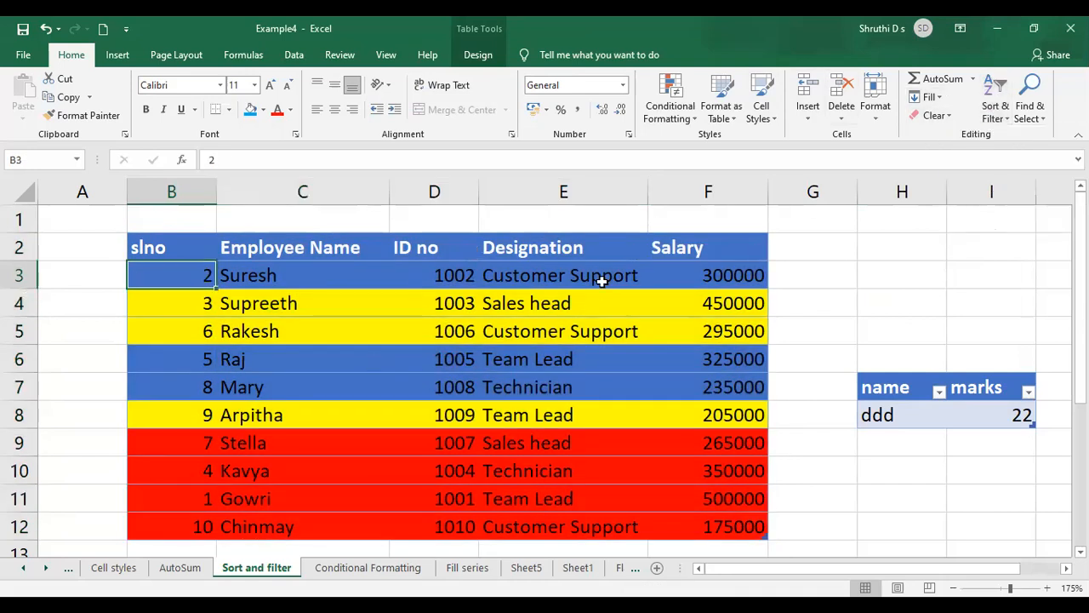
pyautogui.click(997, 111)
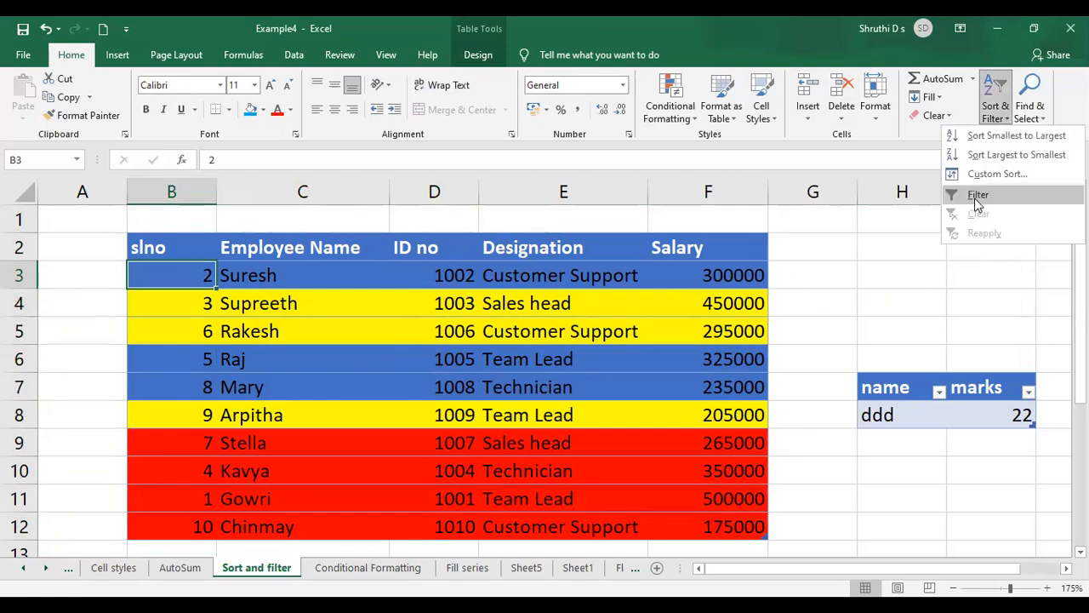
pyautogui.click(975, 193)
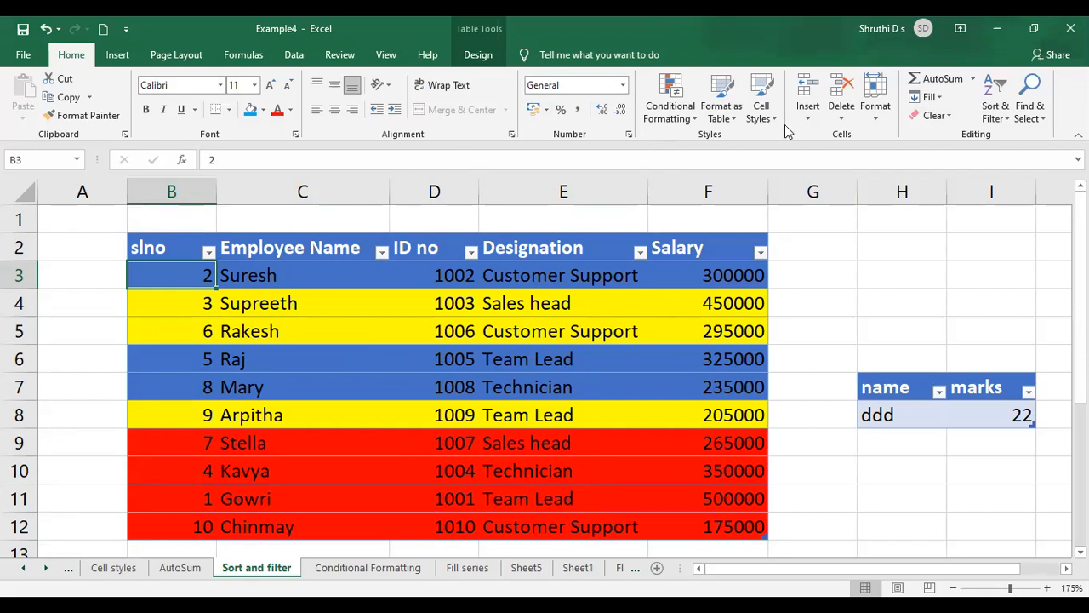
pyautogui.scroll(-3, 545, 375)
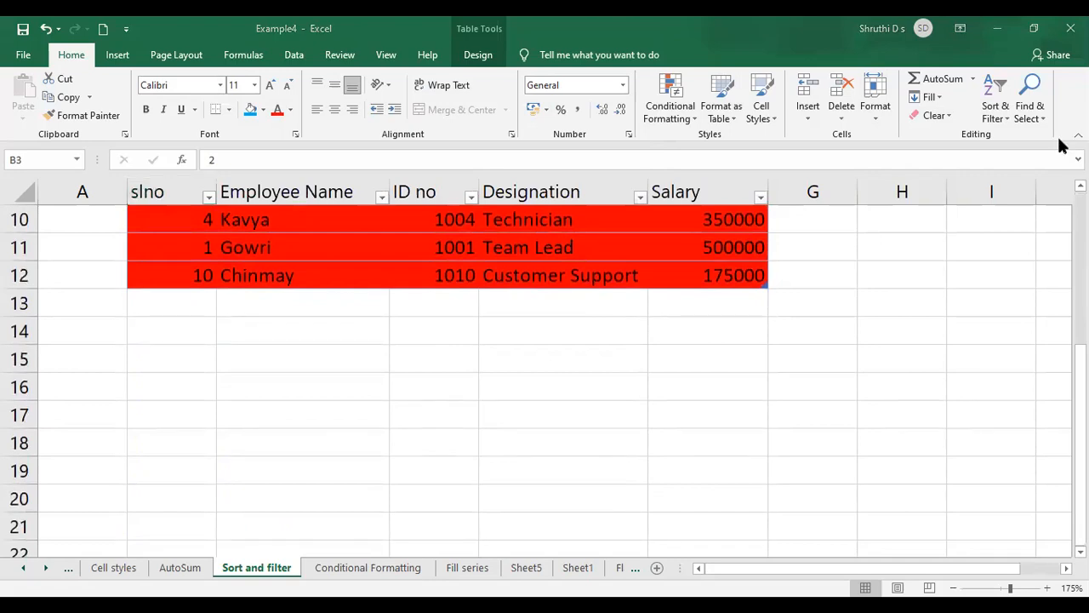
pyautogui.scroll(3, 576, 359)
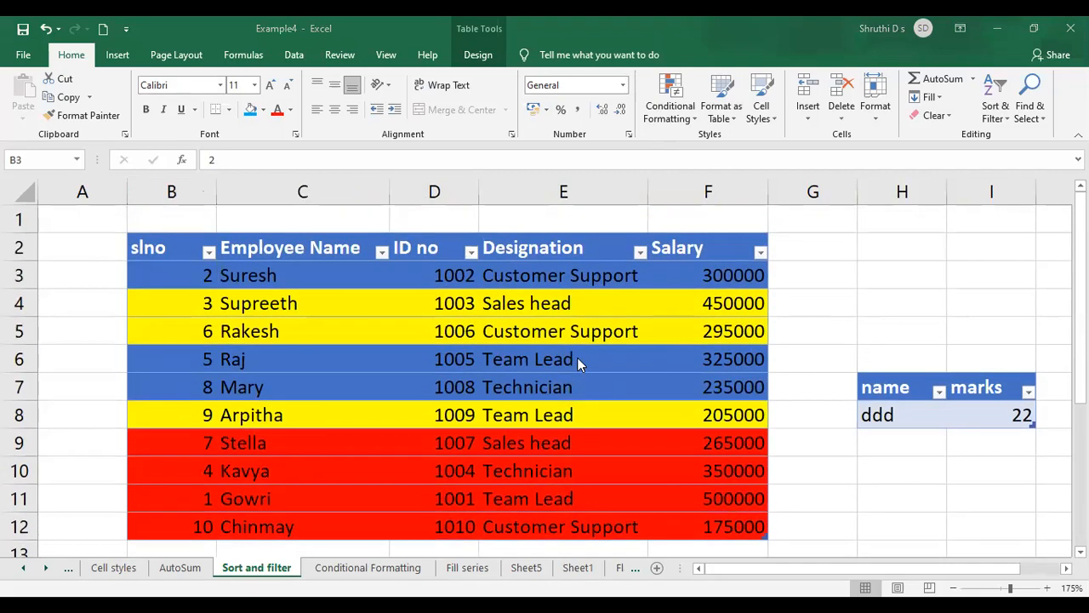
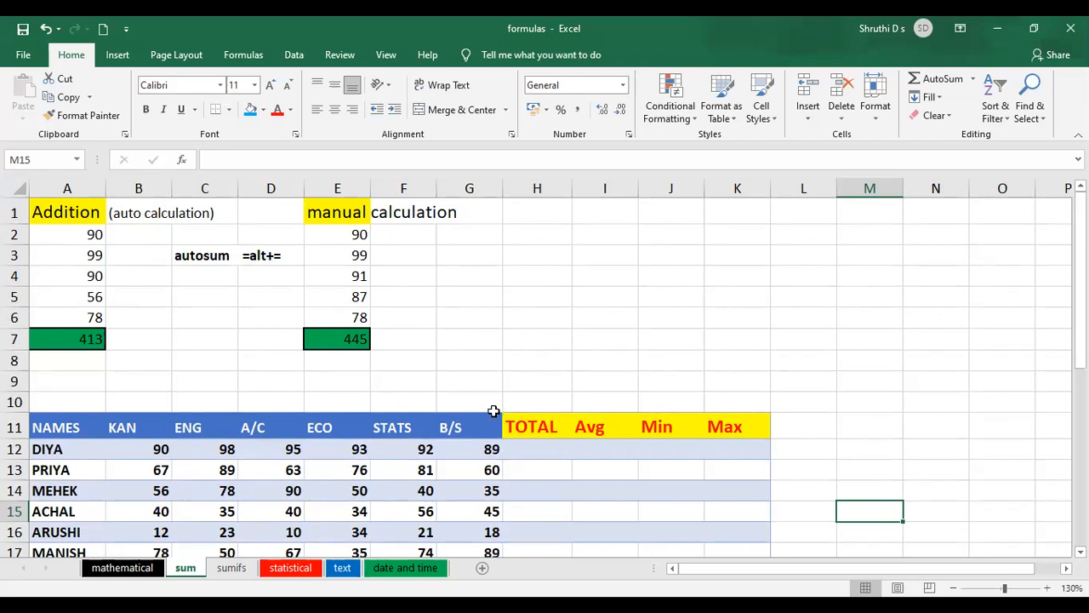
# Step: Delete the Addition total in cell A7 on the sum sheet of the formulas workbook
pyautogui.scroll(1, 567, 423)
pyautogui.scroll(1, 401, 394)
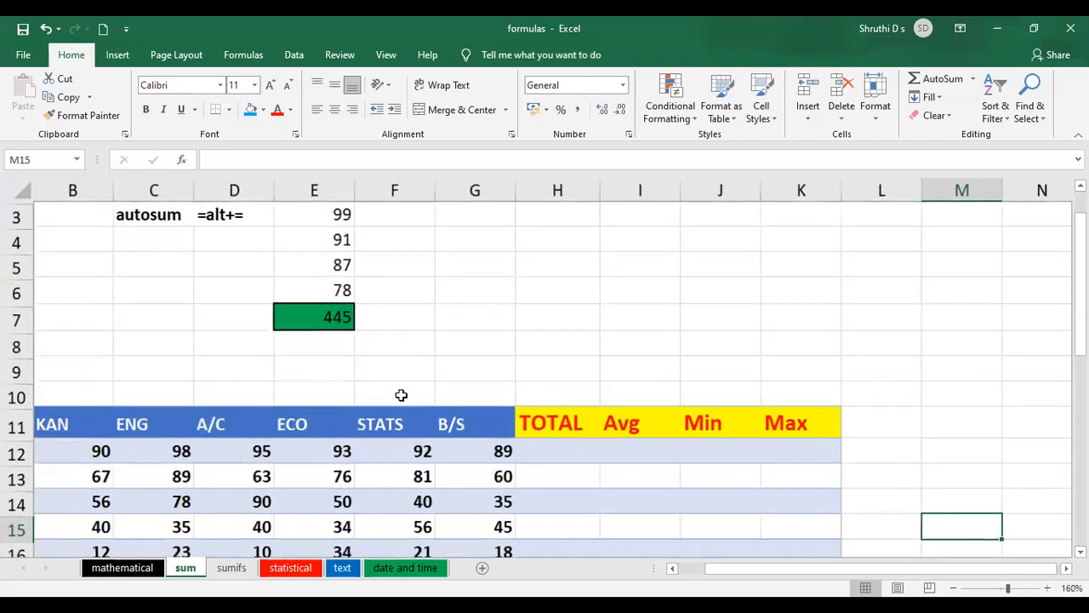
pyautogui.scroll(1, 401, 394)
pyautogui.moveTo(904, 567); pyautogui.dragTo(815, 571)
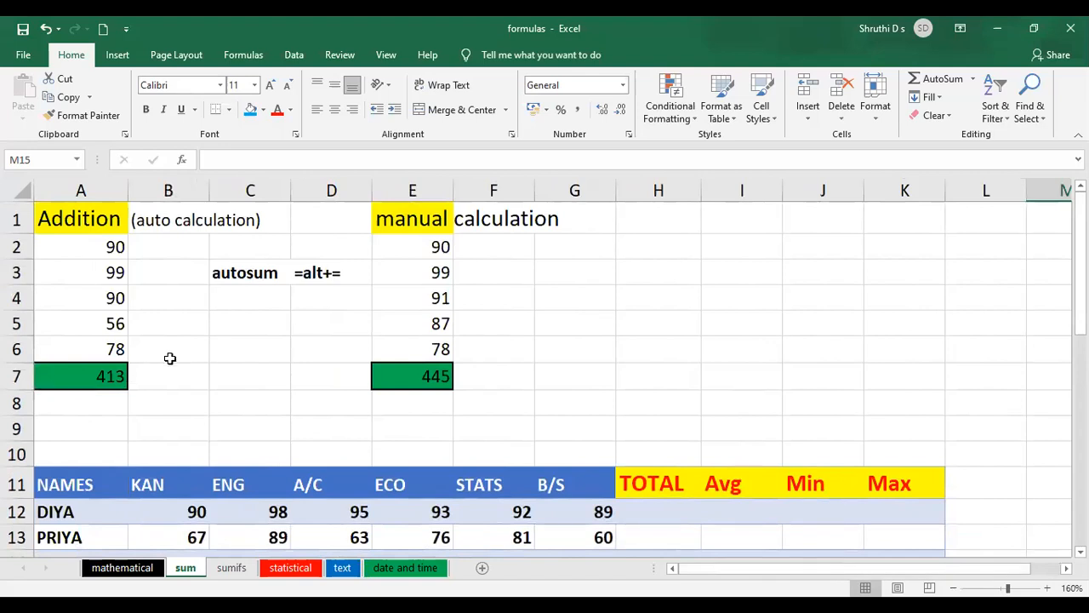
pyautogui.click(89, 383)
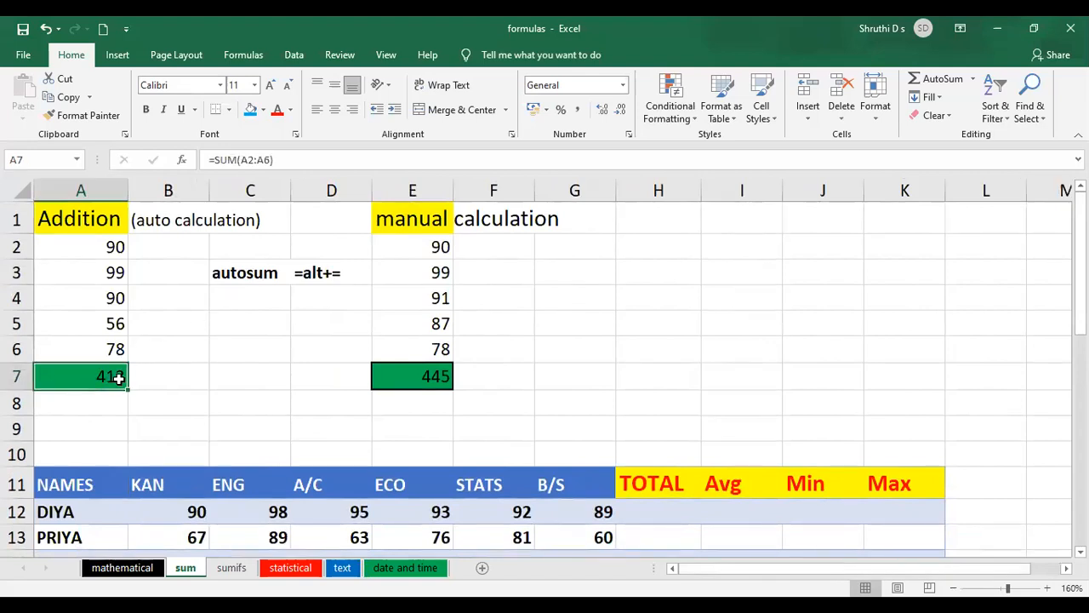
pyautogui.press('Delete')
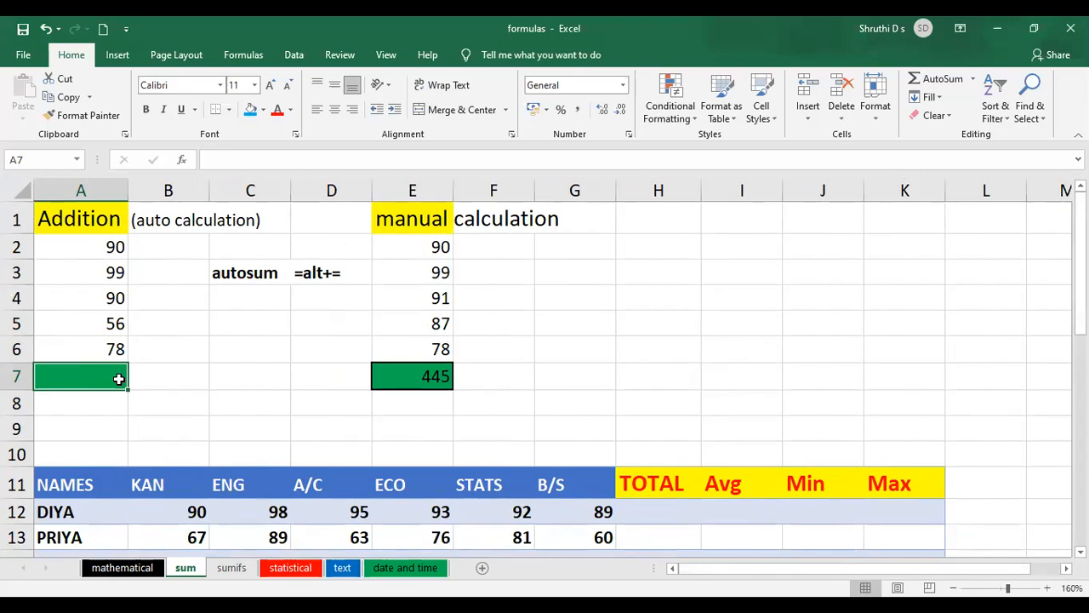
# Step: Use AutoSum to enter =SUM(A2:A6) in cell A7, and reselect that cell
pyautogui.click(947, 79)
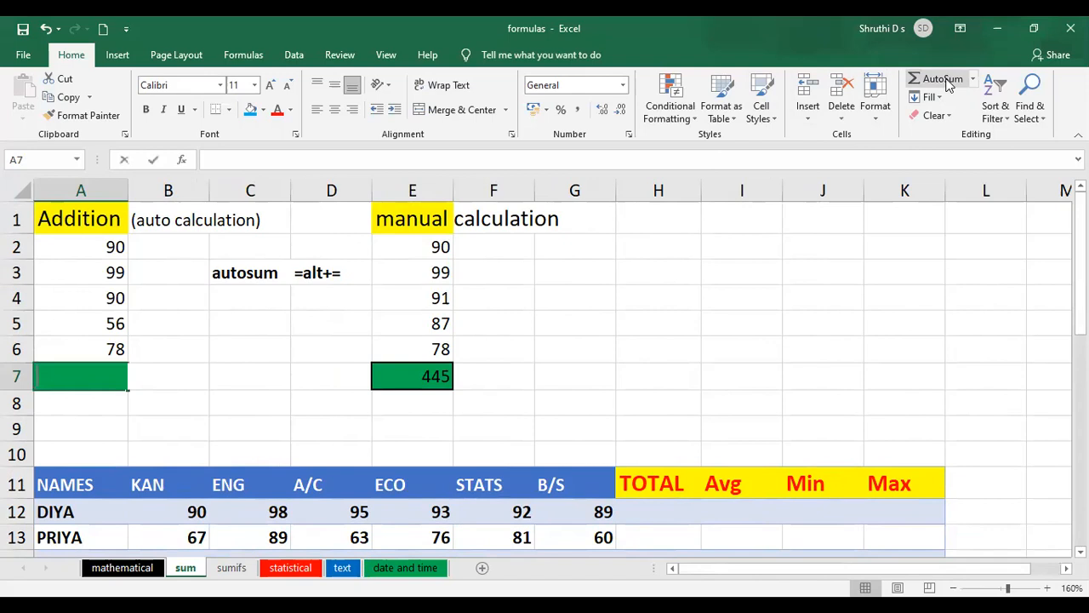
pyautogui.click(50, 377)
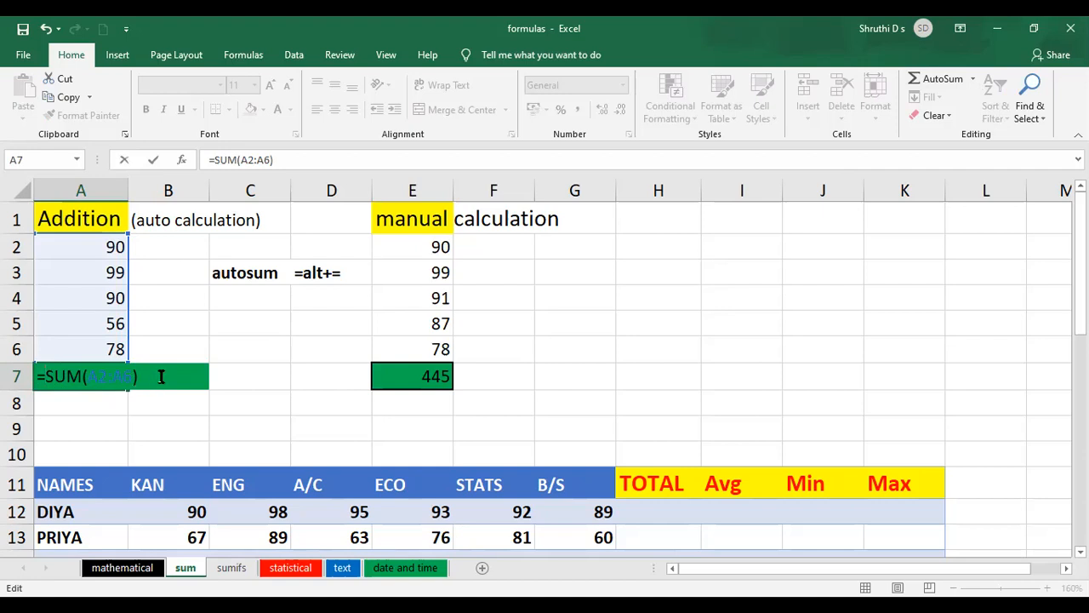
pyautogui.press('Return')
pyautogui.click(111, 380)
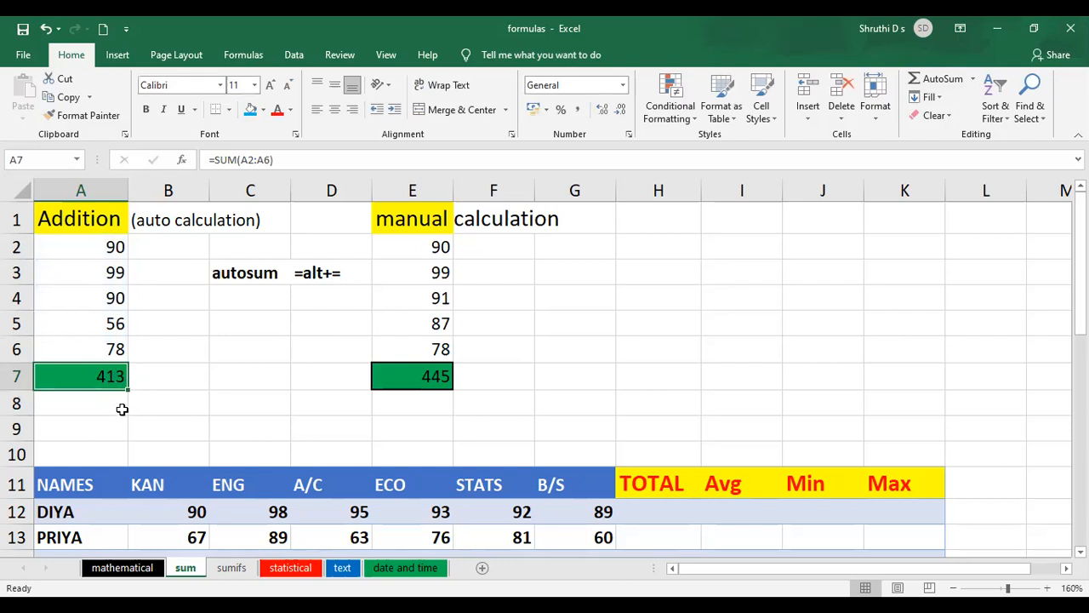
# Step: Replace the total in cell A7 with the beginning of a SUM formula, choosing SUM from the suggested functions
pyautogui.doubleClick(109, 365)
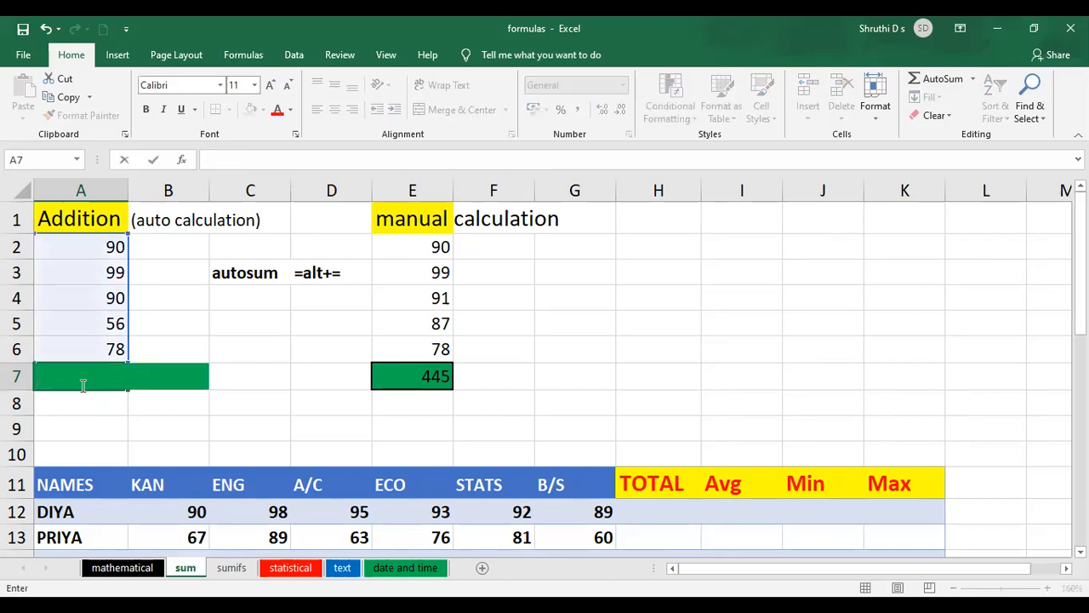
pyautogui.write('=')
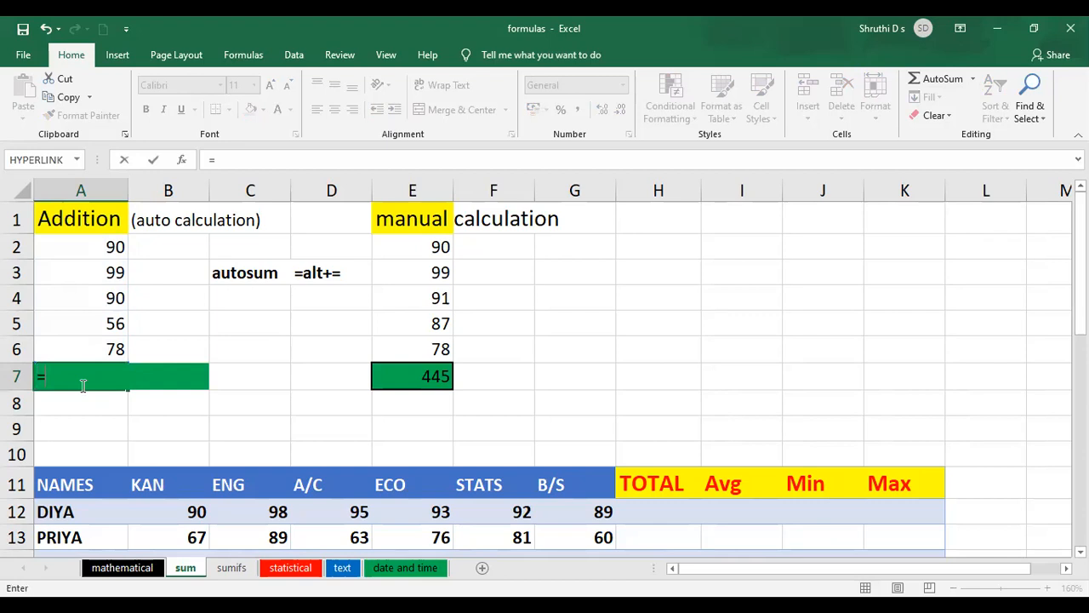
pyautogui.write('sum')
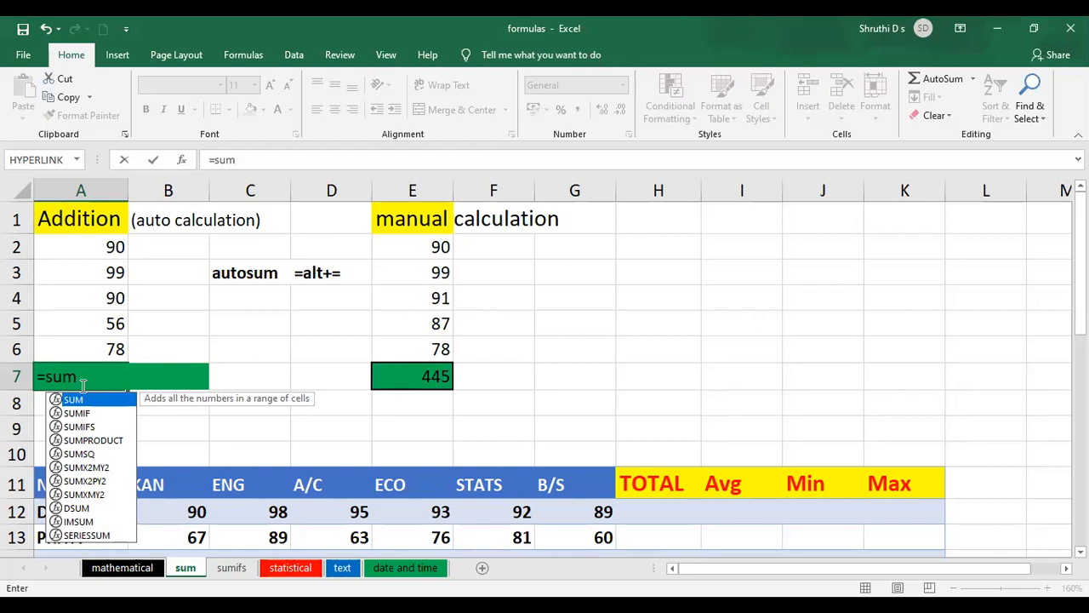
pyautogui.press('BackSpace')
pyautogui.press('BackSpace')
pyautogui.press('BackSpace')
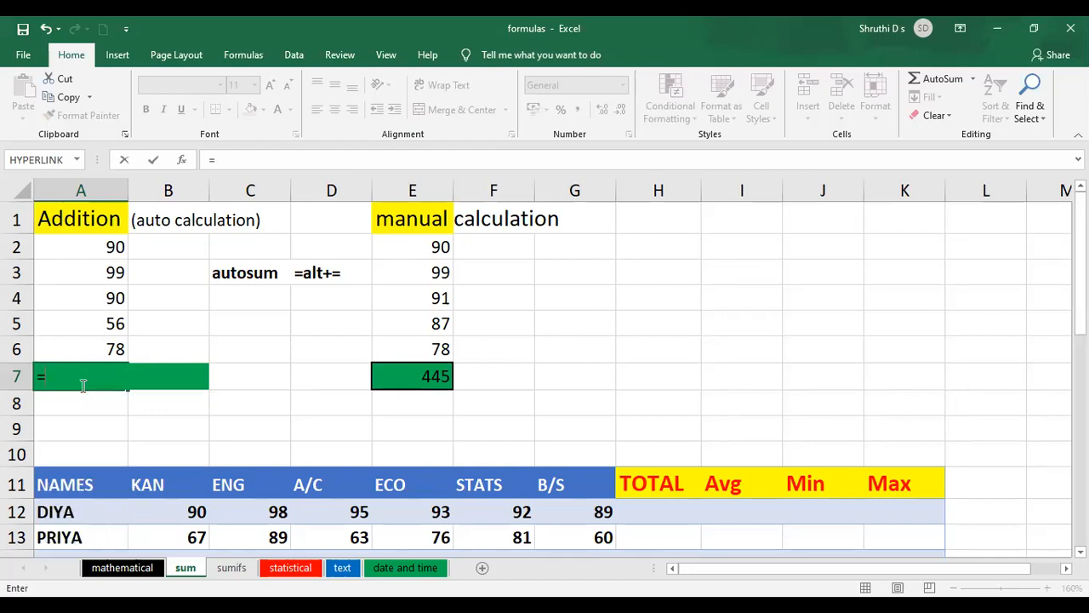
pyautogui.write('su')
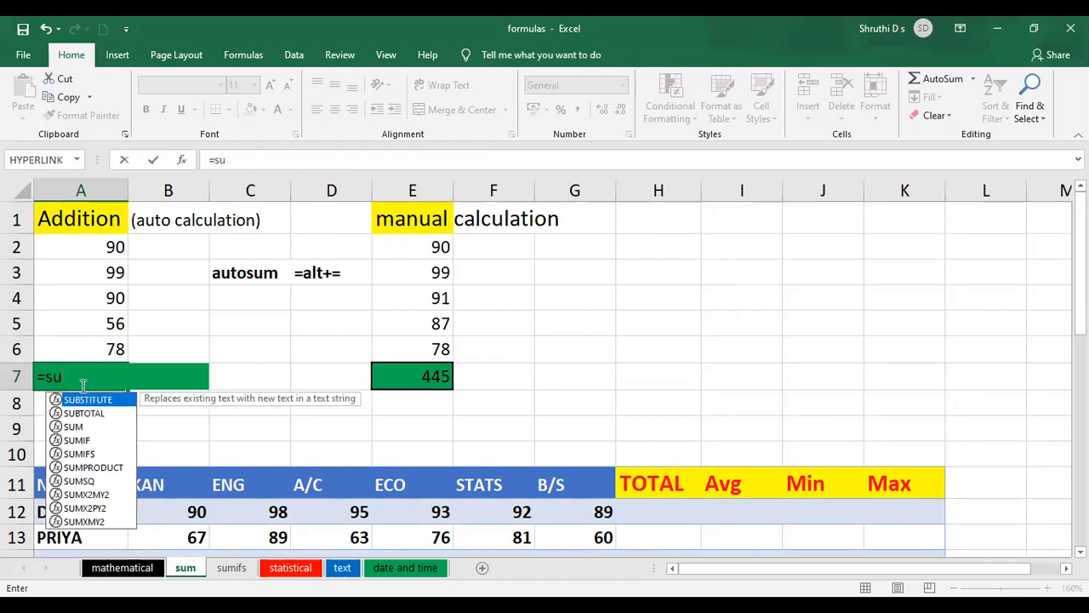
pyautogui.write('m')
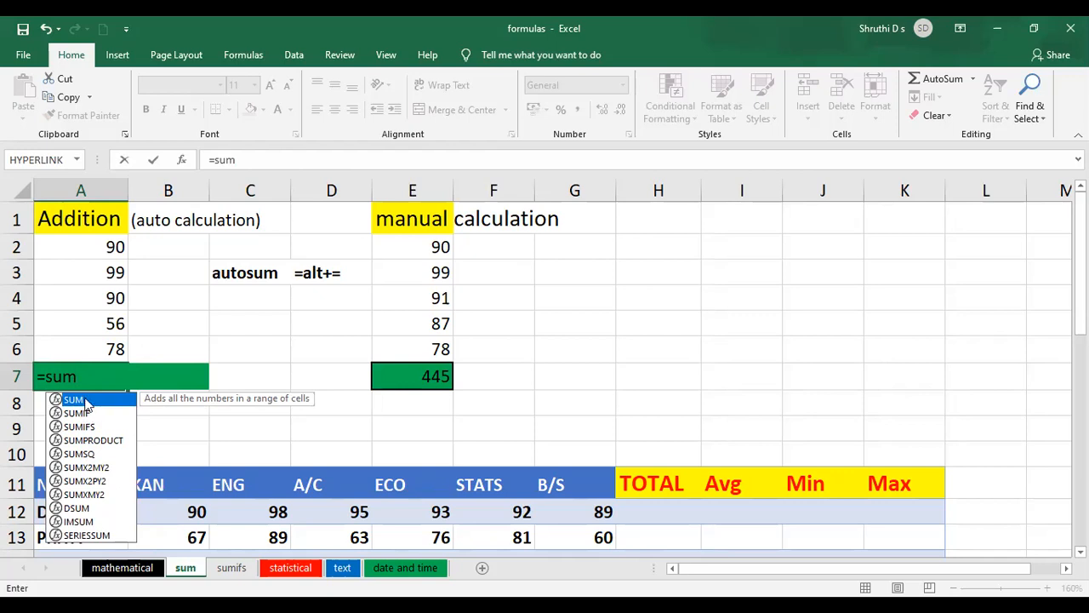
pyautogui.doubleClick(85, 399)
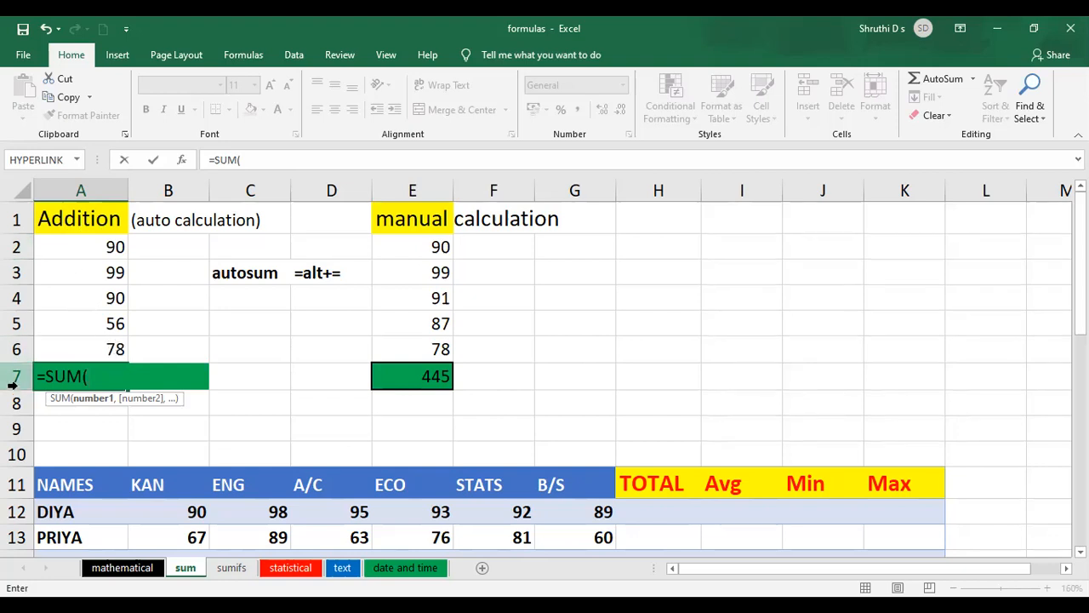
# Step: Complete the formula in cell A7 with the range A2:A6, commit it, and reselect the cell
pyautogui.click(89, 376)
pyautogui.write('A2:')
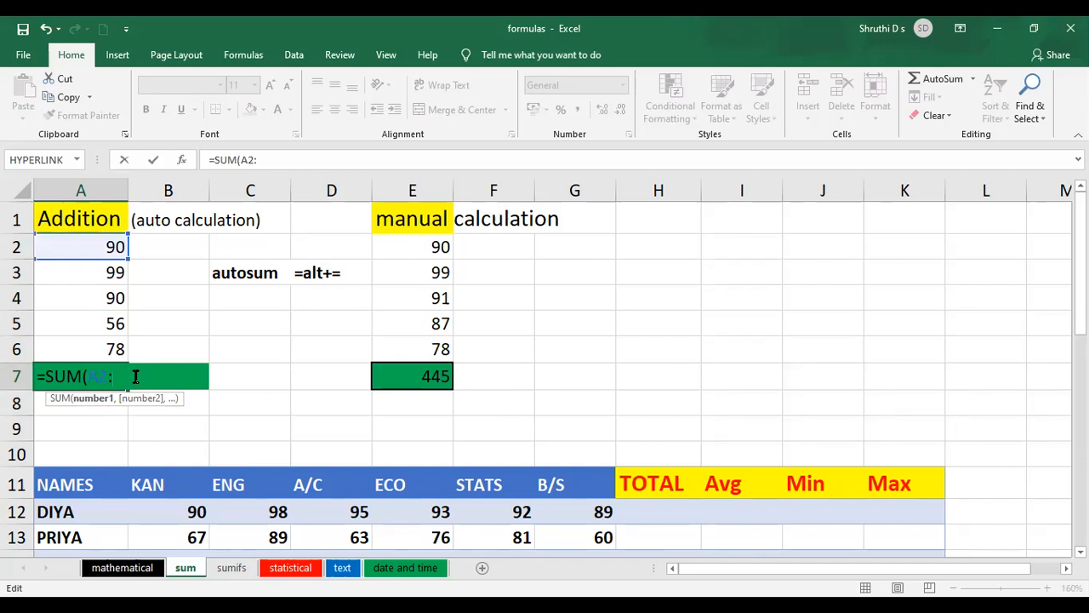
pyautogui.write('A6')
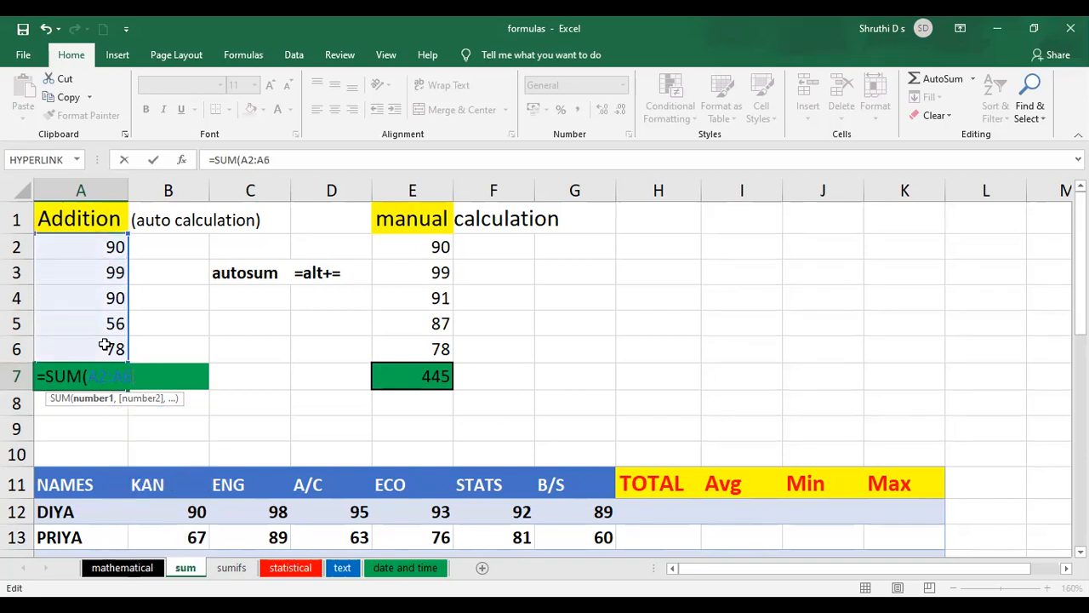
pyautogui.write(')')
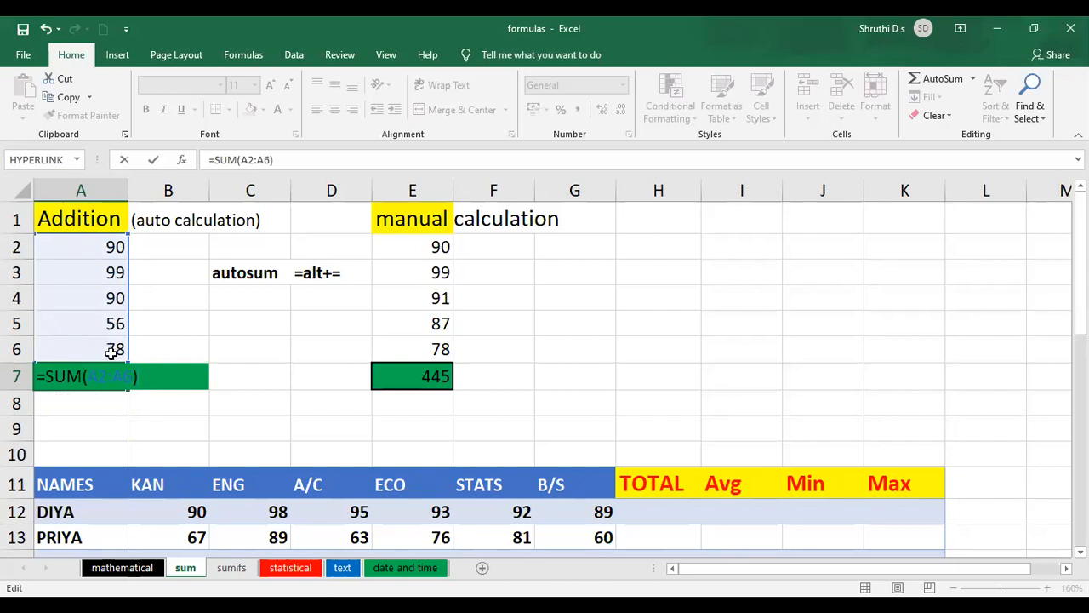
pyautogui.press('Return')
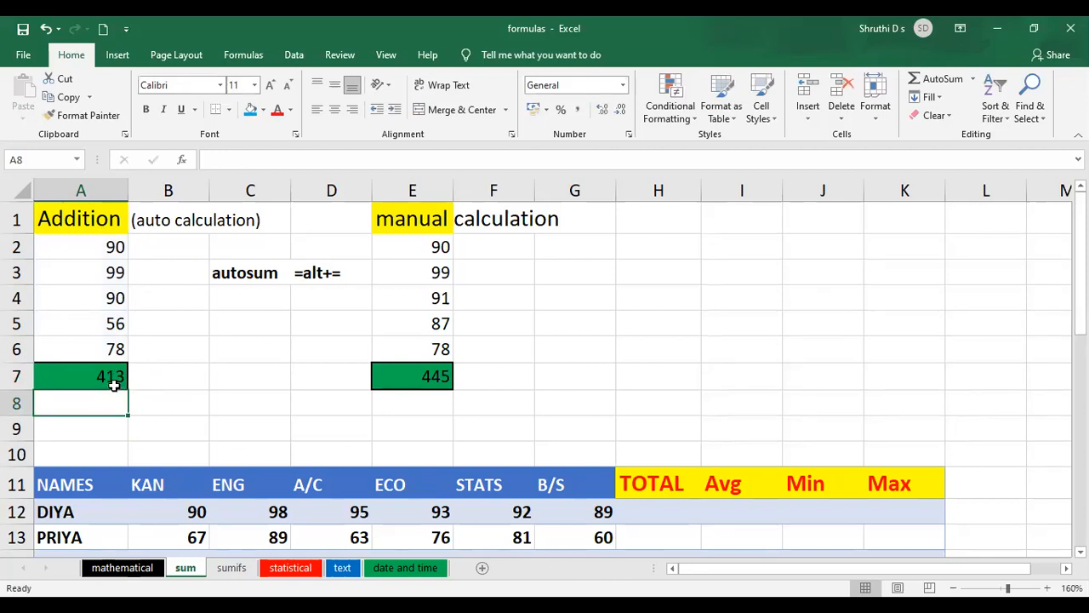
pyautogui.click(213, 400)
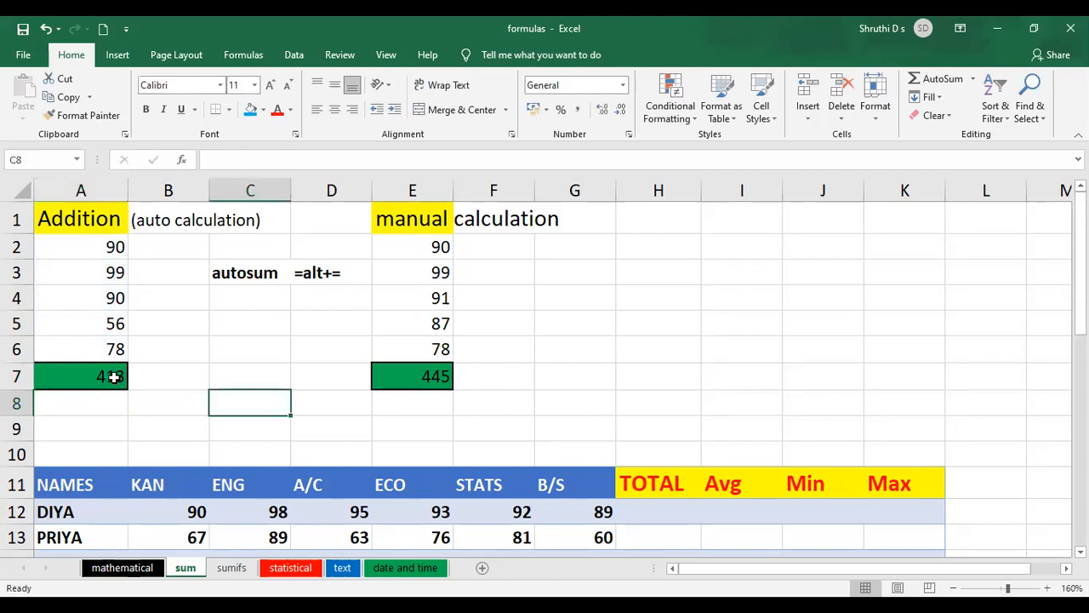
pyautogui.click(103, 376)
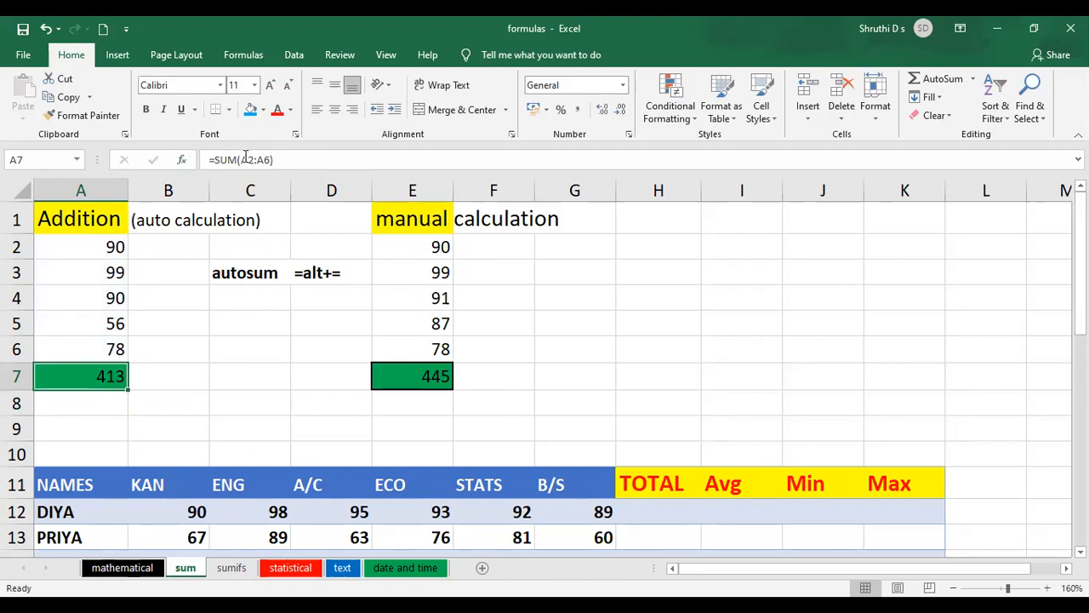
# Step: Clear the range inside A7's SUM formula, refill it by selecting cells A2 through A6 on the sheet, and reselect A7
pyautogui.doubleClick(135, 376)
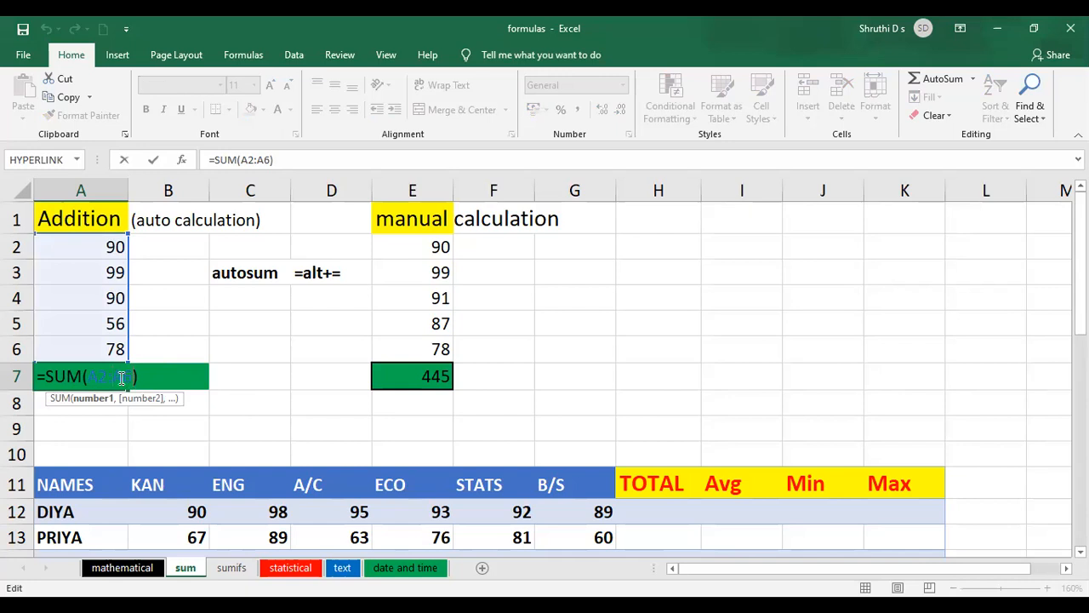
pyautogui.press('BackSpace')
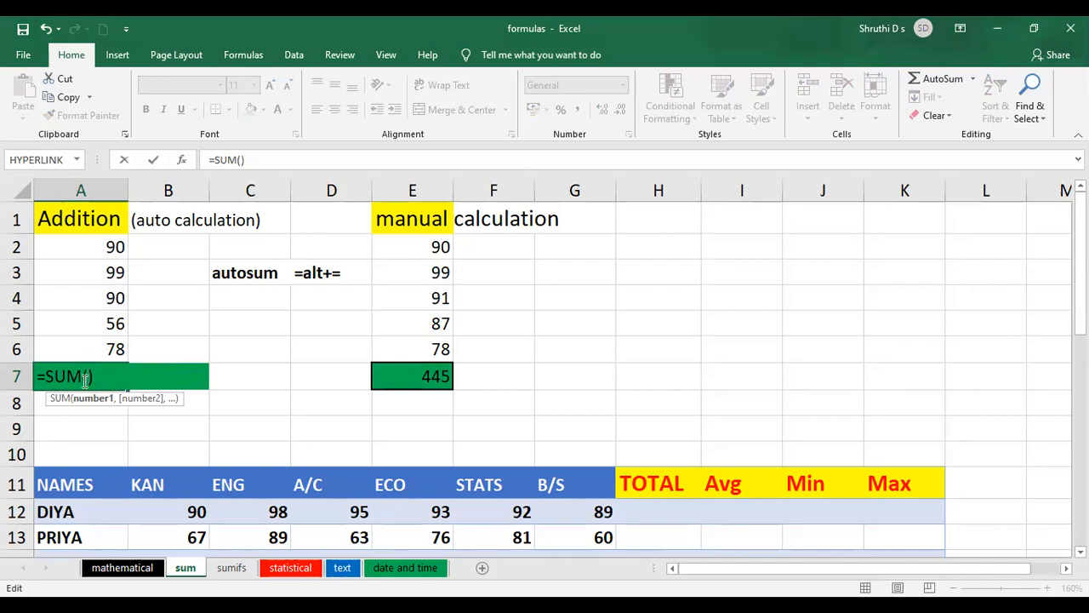
pyautogui.click(94, 250)
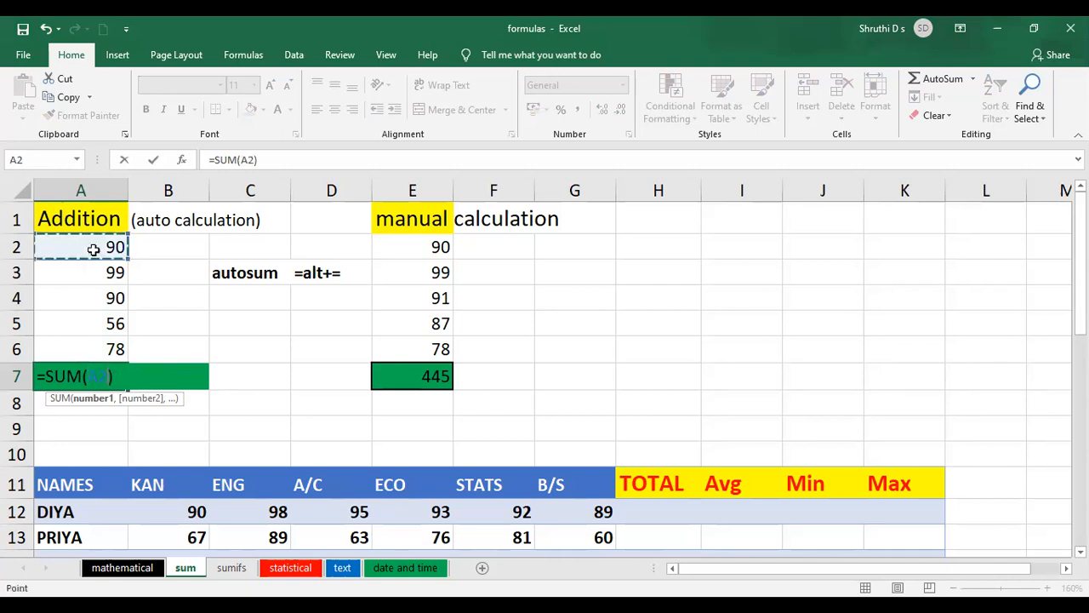
pyautogui.keyDown('shift'); pyautogui.click(88, 337); pyautogui.keyUp('shift')
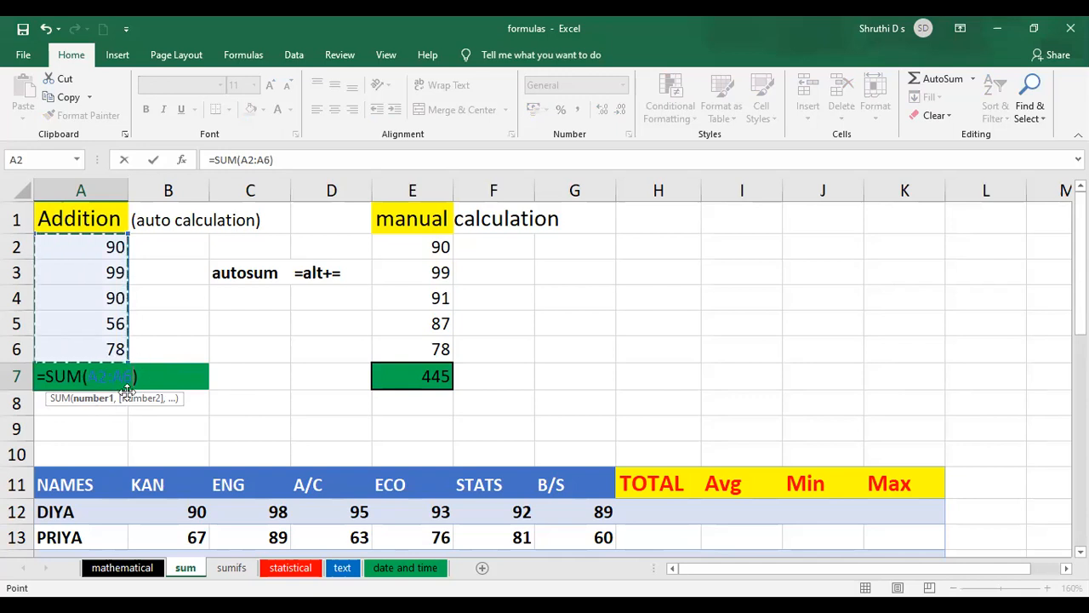
pyautogui.moveTo(88, 377); pyautogui.dragTo(128, 383)
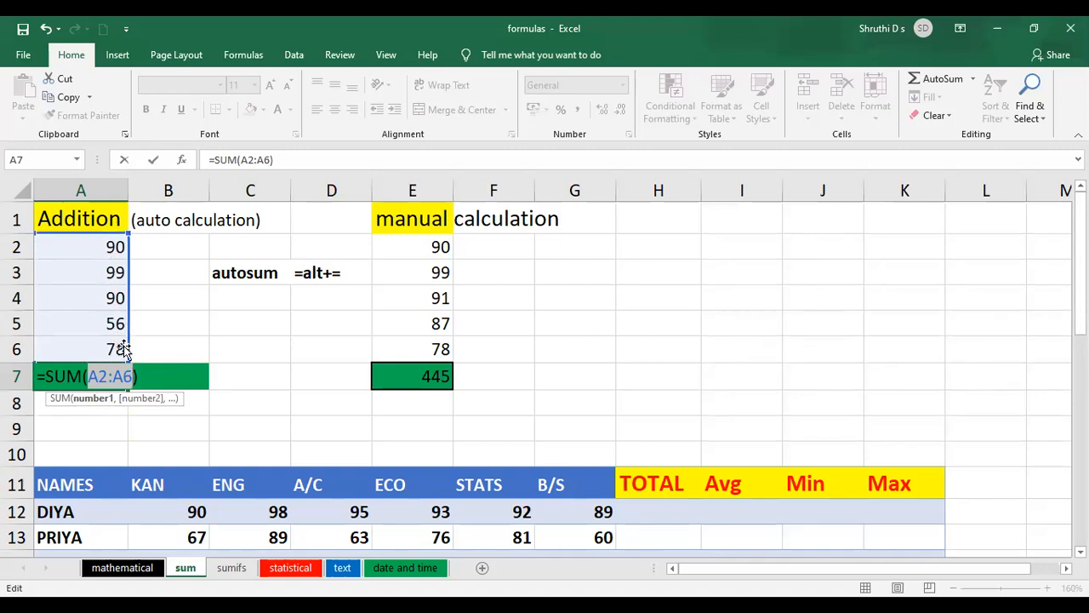
pyautogui.press('Return')
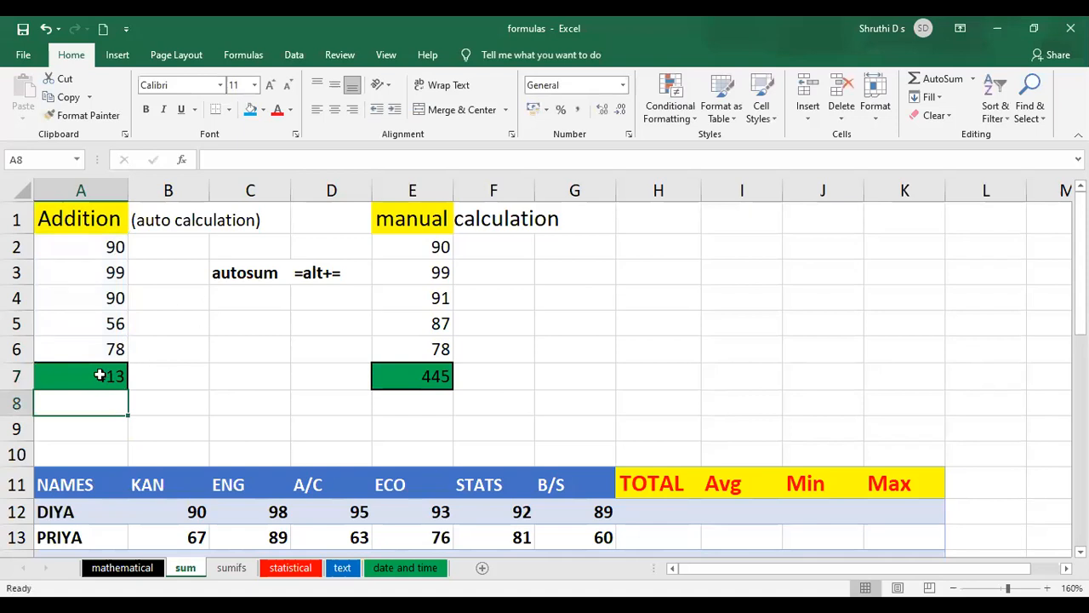
pyautogui.click(100, 375)
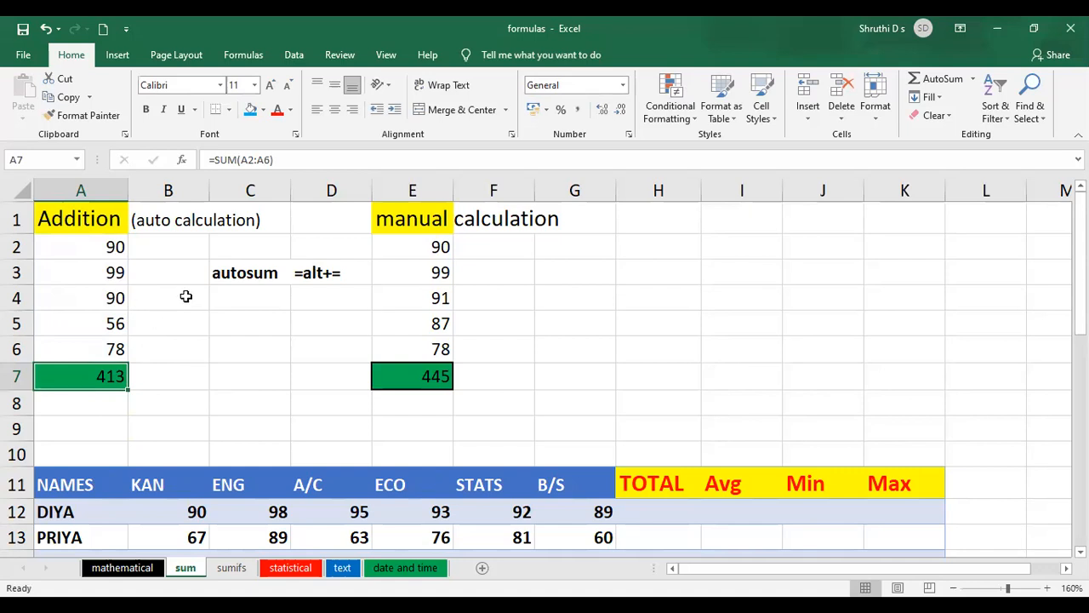
# Step: Enter the sample numbers 34 in cell H4 and 54 in cell H5
pyautogui.click(647, 300)
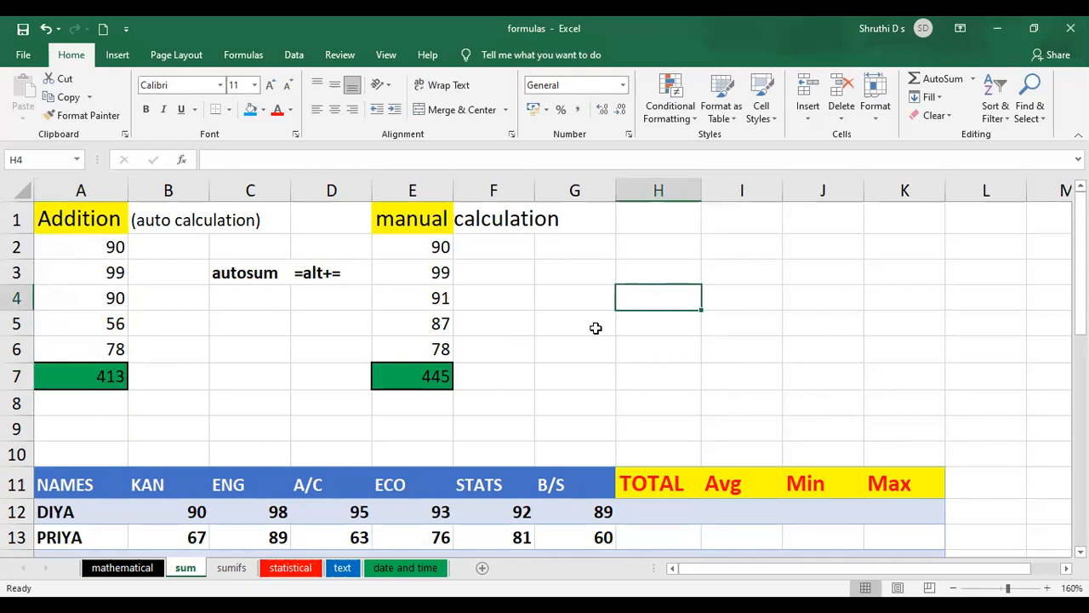
pyautogui.write('34')
pyautogui.click(642, 326)
pyautogui.write('54')
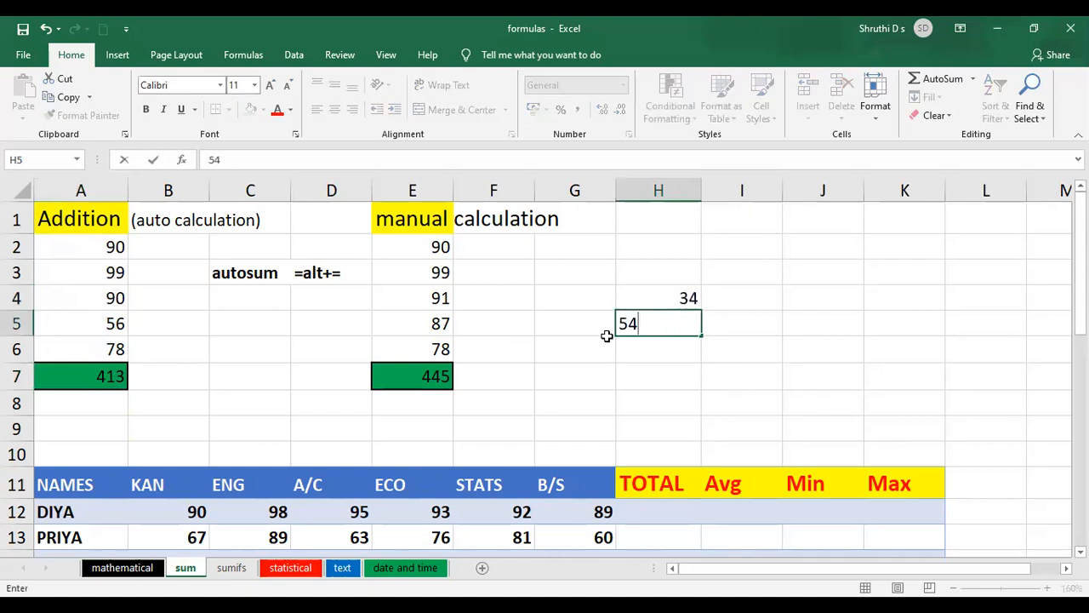
# Step: Enter =SUM(H4,H5) in cell H6, with the two cells as comma-separated arguments, and reselect H6
pyautogui.click(659, 359)
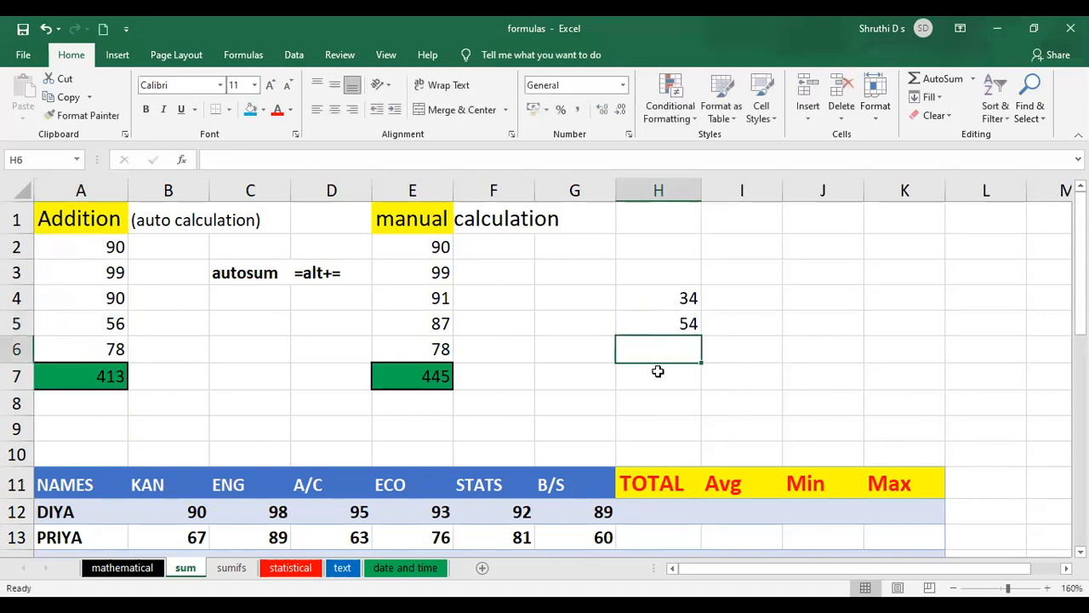
pyautogui.write('=')
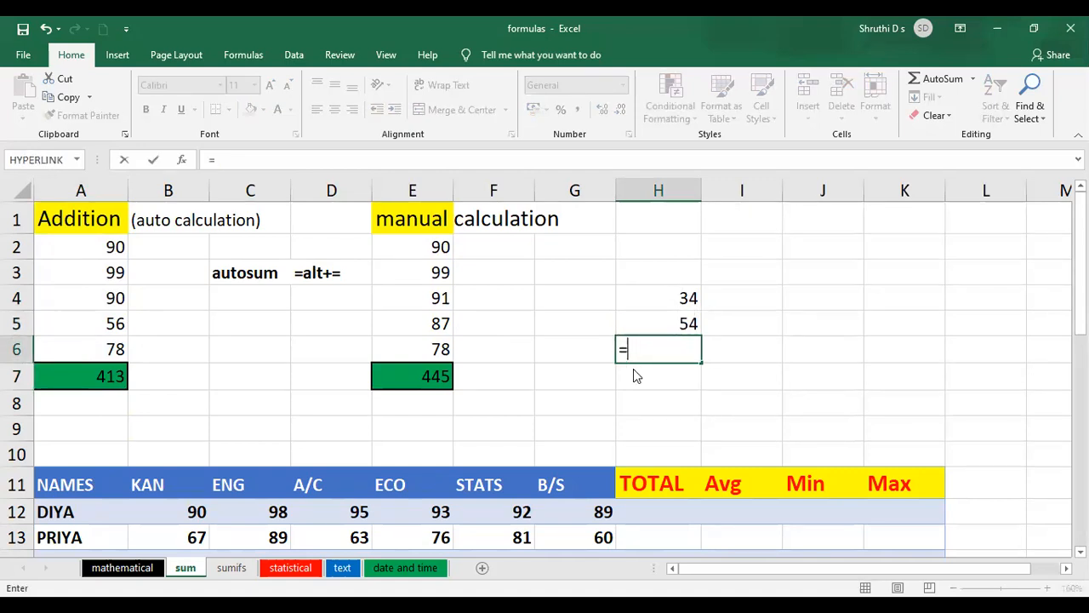
pyautogui.write('sum(')
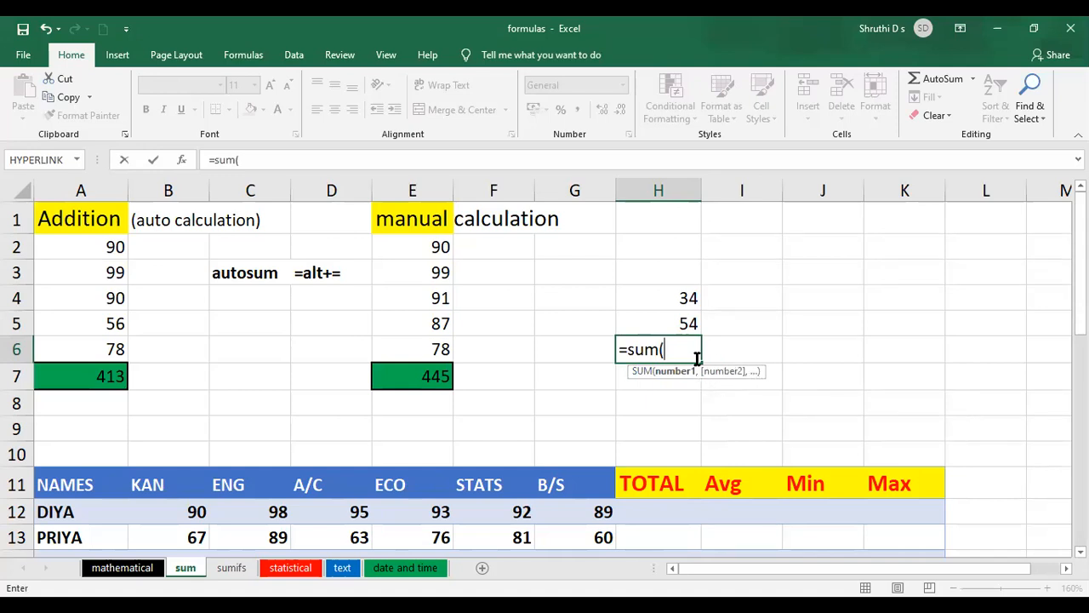
pyautogui.click(686, 298)
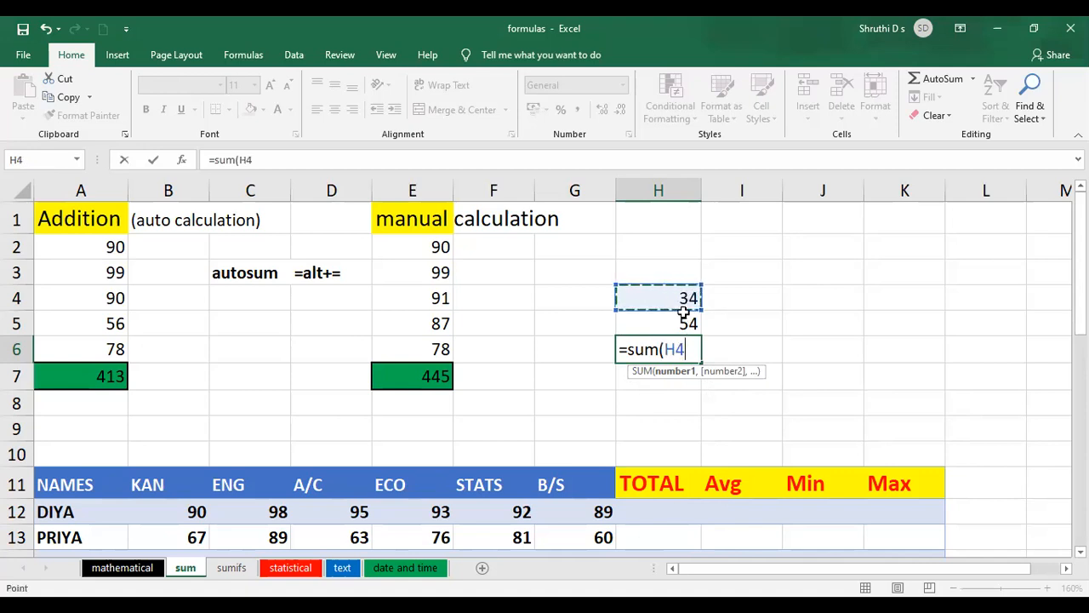
pyautogui.write(',')
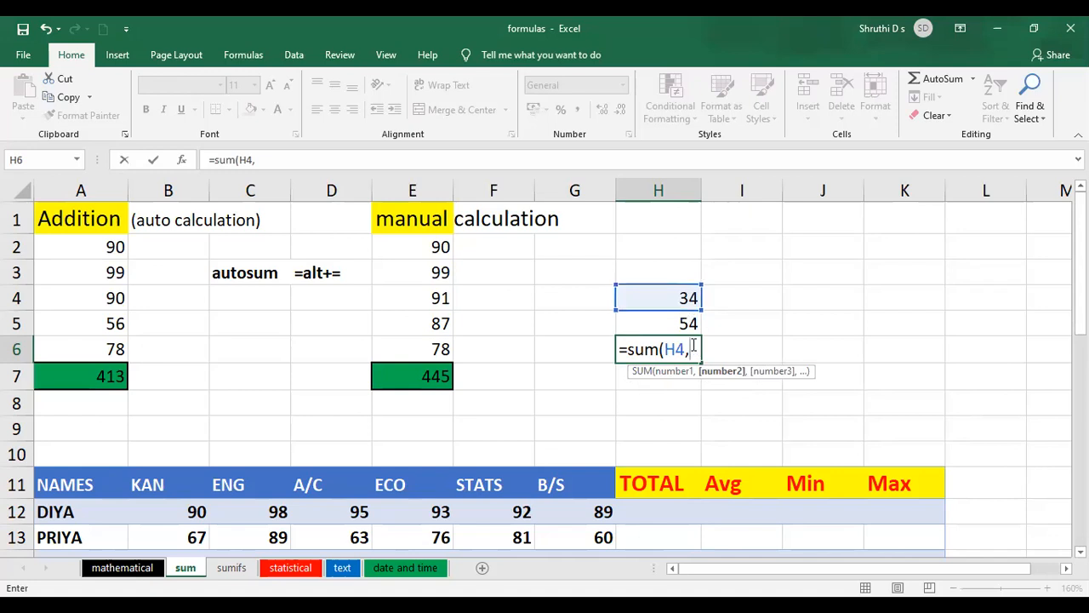
pyautogui.press('BackSpace')
pyautogui.write(':')
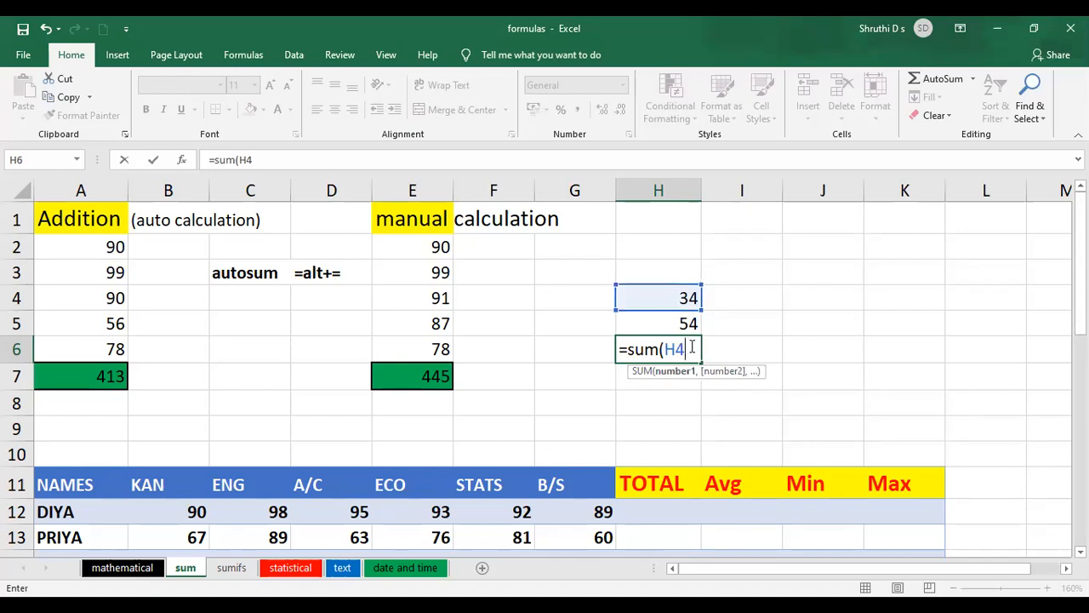
pyautogui.write(',')
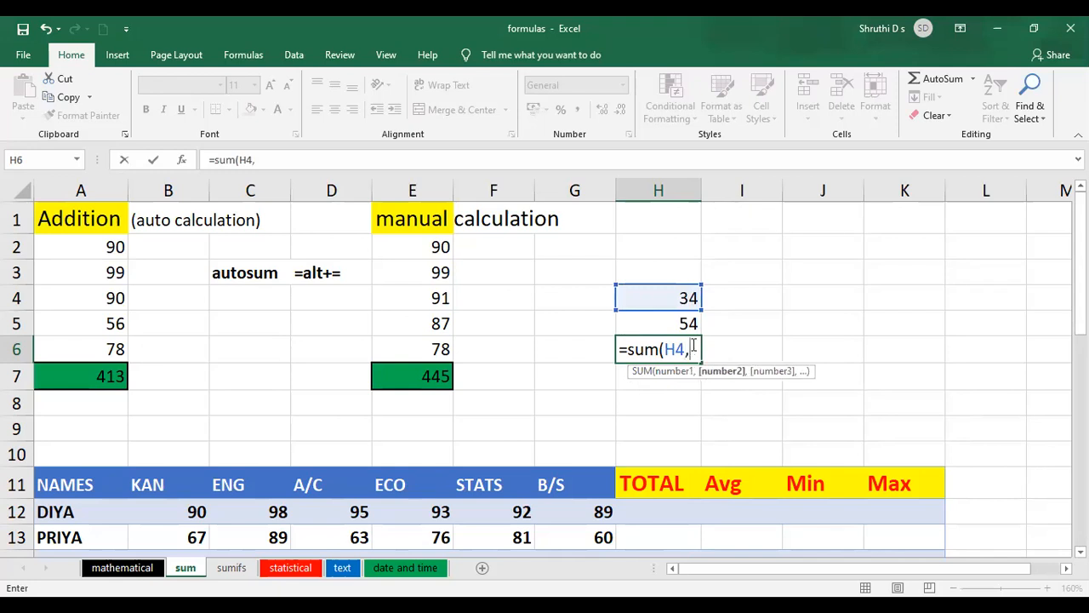
pyautogui.press('Up')
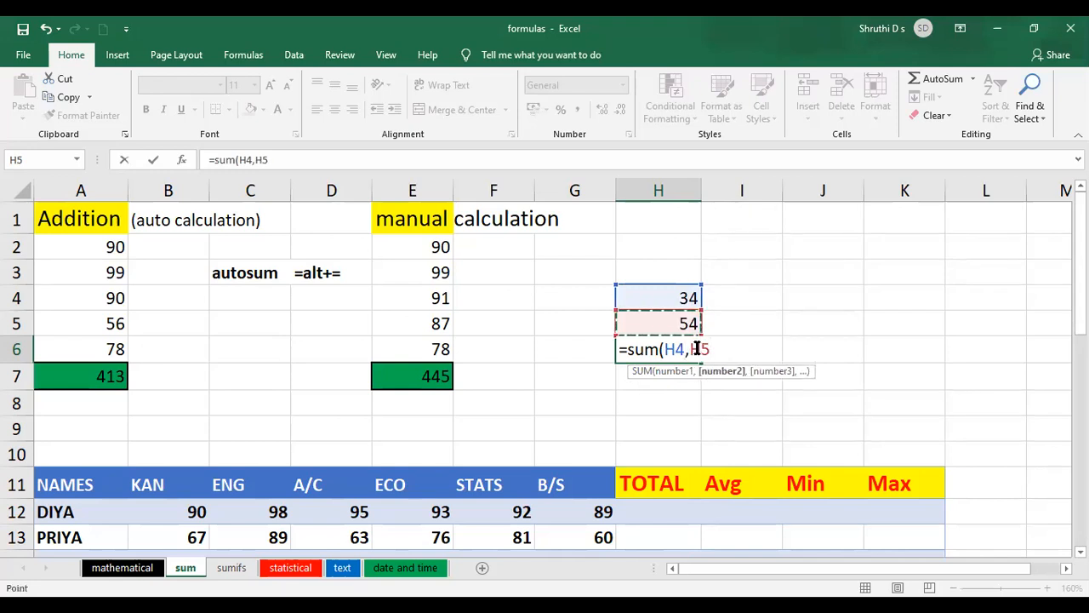
pyautogui.write(')')
pyautogui.press('Return')
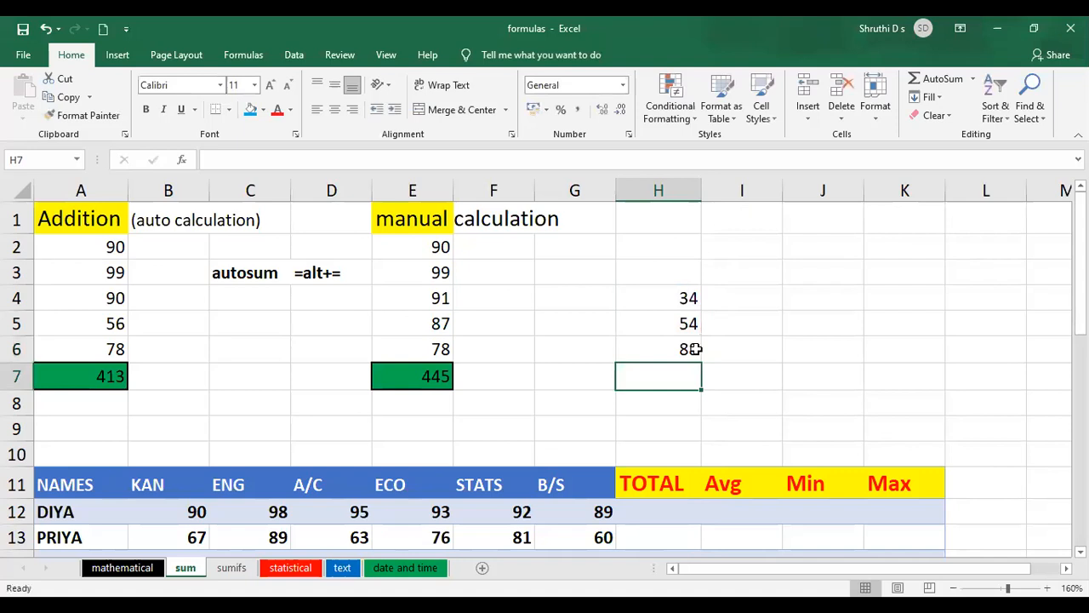
pyautogui.click(690, 349)
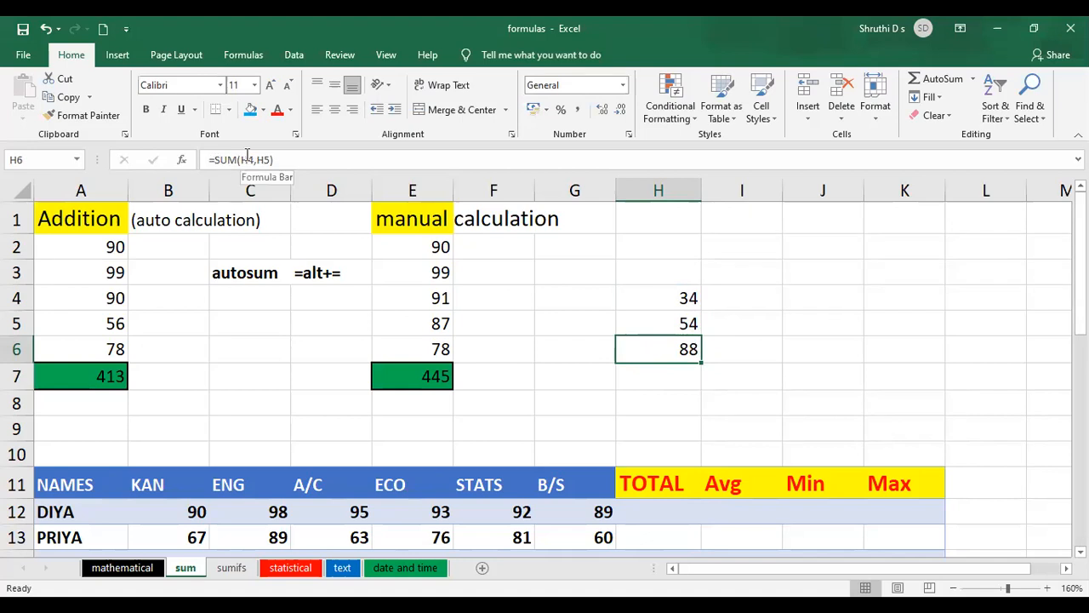
# Step: Replace the cell references in H6's SUM formula with the direct numbers 3,4,5,6,7, commit it, and reselect H6
pyautogui.doubleClick(683, 355)
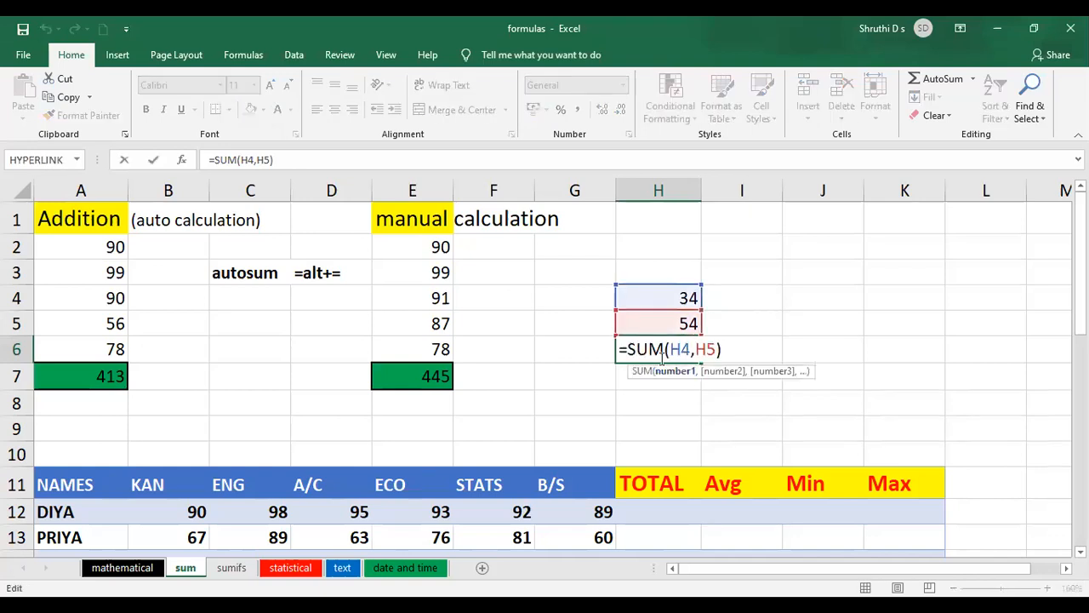
pyautogui.press('Right')
pyautogui.press('Right')
pyautogui.press('Right')
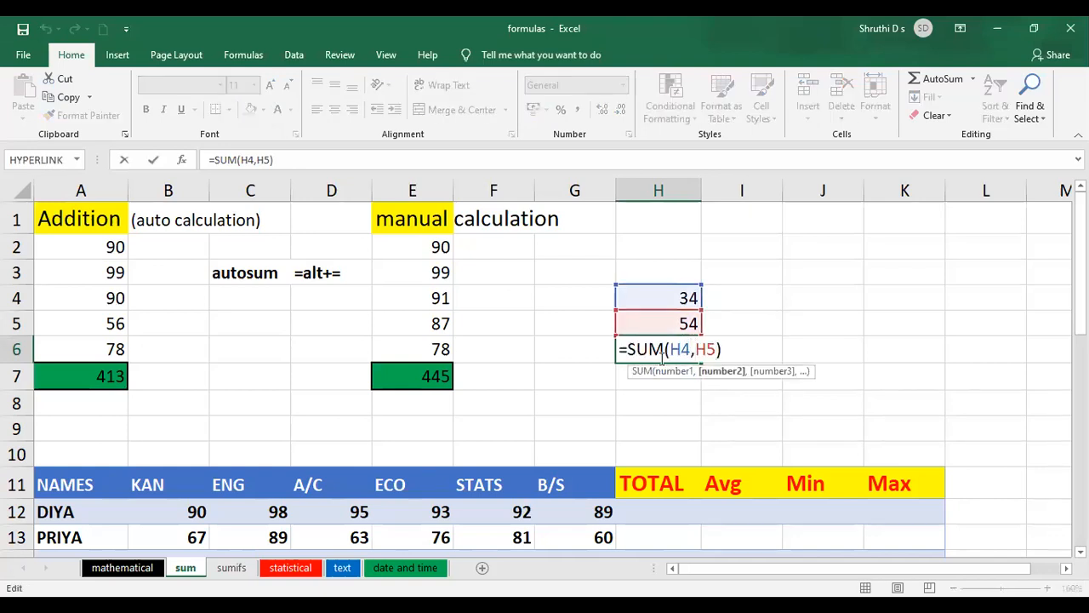
pyautogui.press('BackSpace')
pyautogui.press('BackSpace')
pyautogui.press('BackSpace')
pyautogui.press('BackSpace')
pyautogui.press('BackSpace')
pyautogui.write('3,4,5,6,7')
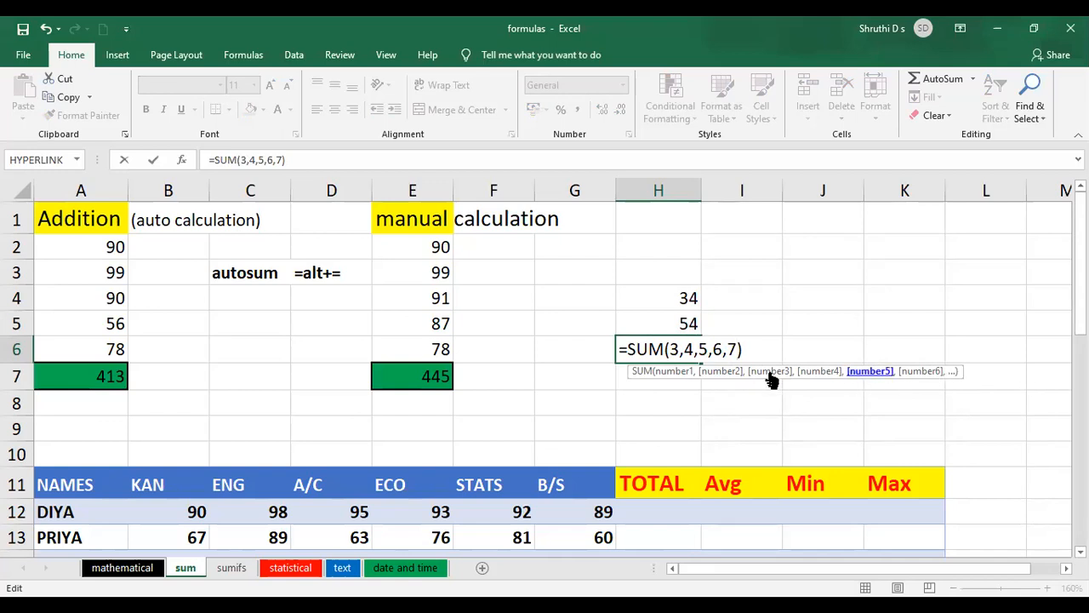
pyautogui.press('Return')
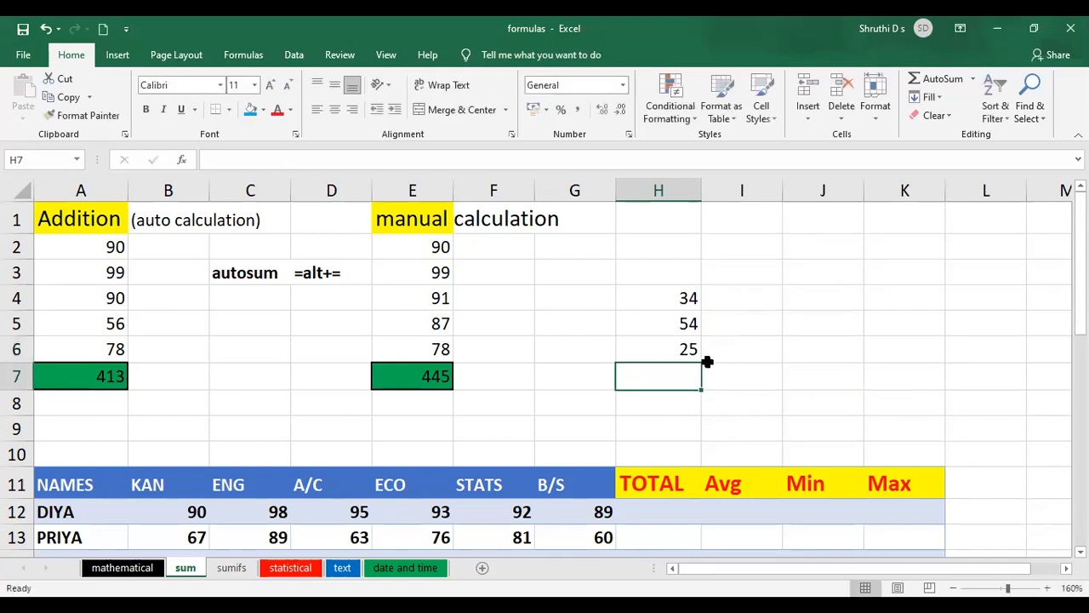
pyautogui.press('Up')
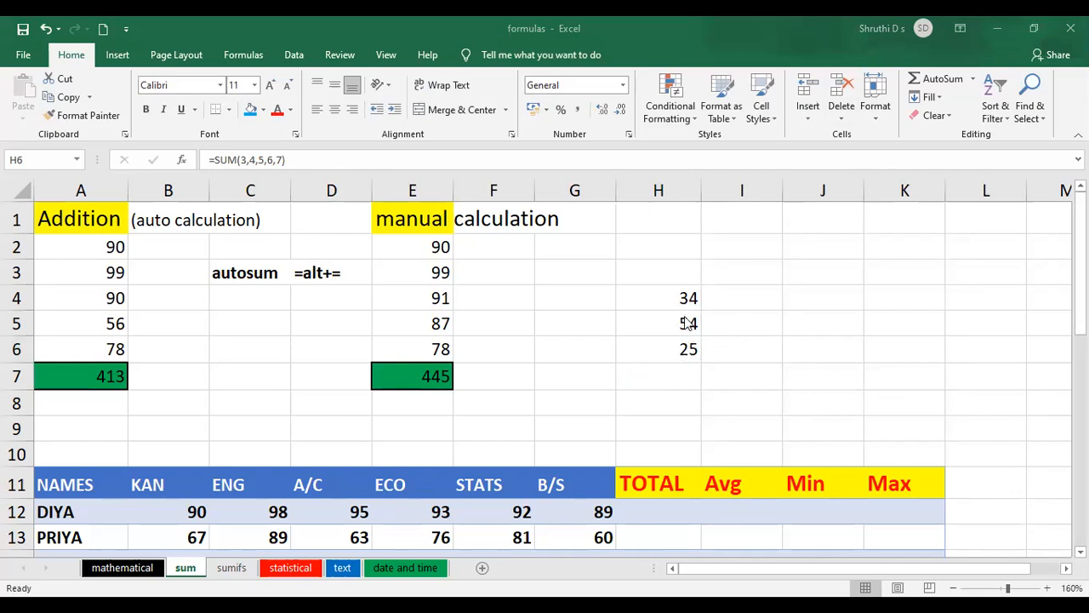
# Step: Reopen the SUM formula in cell H6 to review its comma-separated numbers, and close it without edits
pyautogui.doubleClick(686, 354)
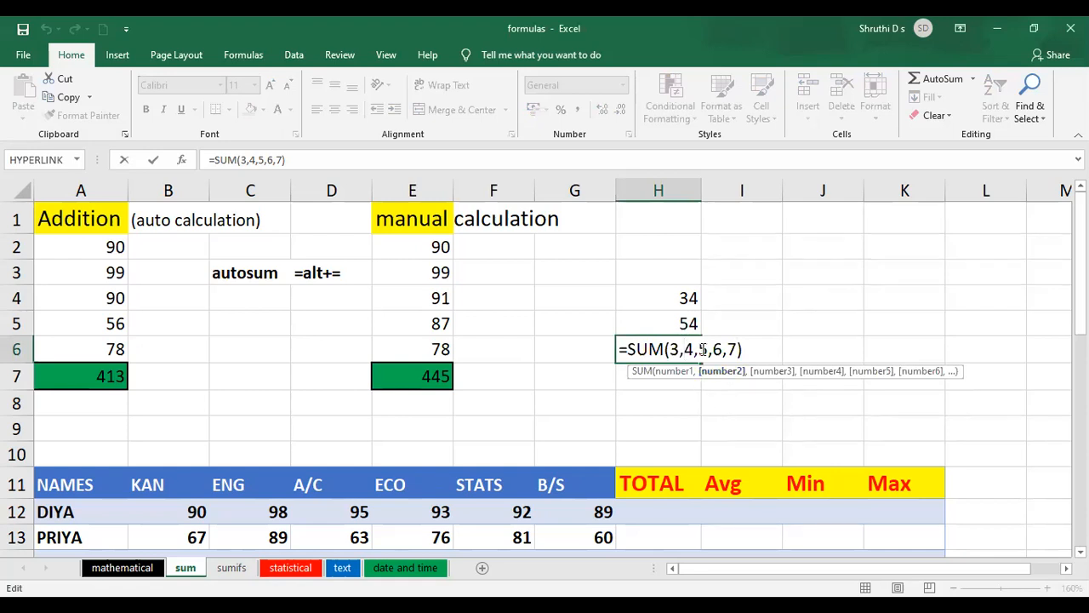
pyautogui.click(767, 342)
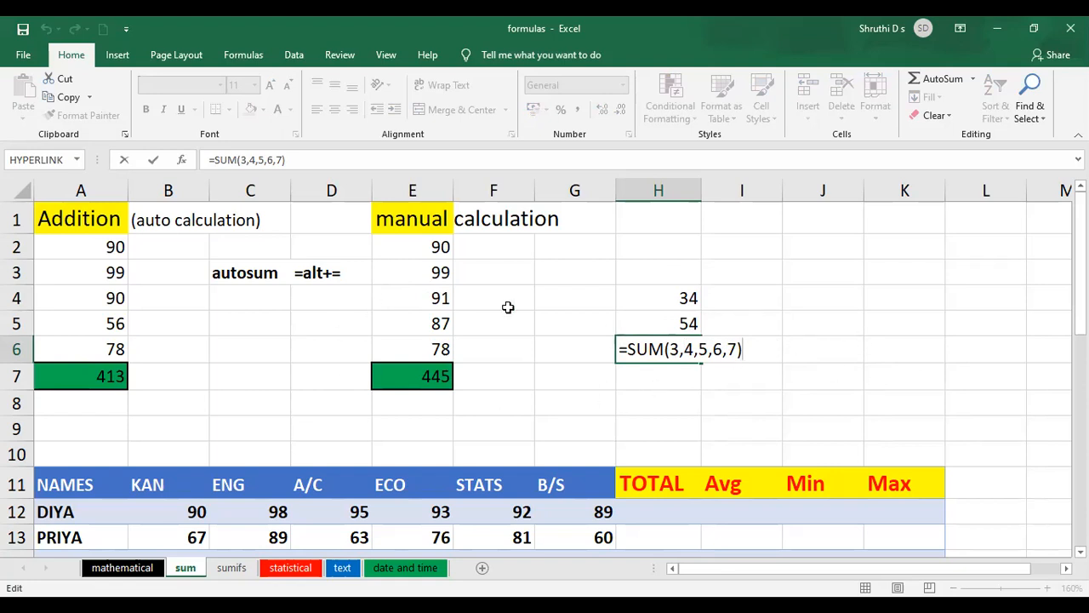
pyautogui.press('Return')
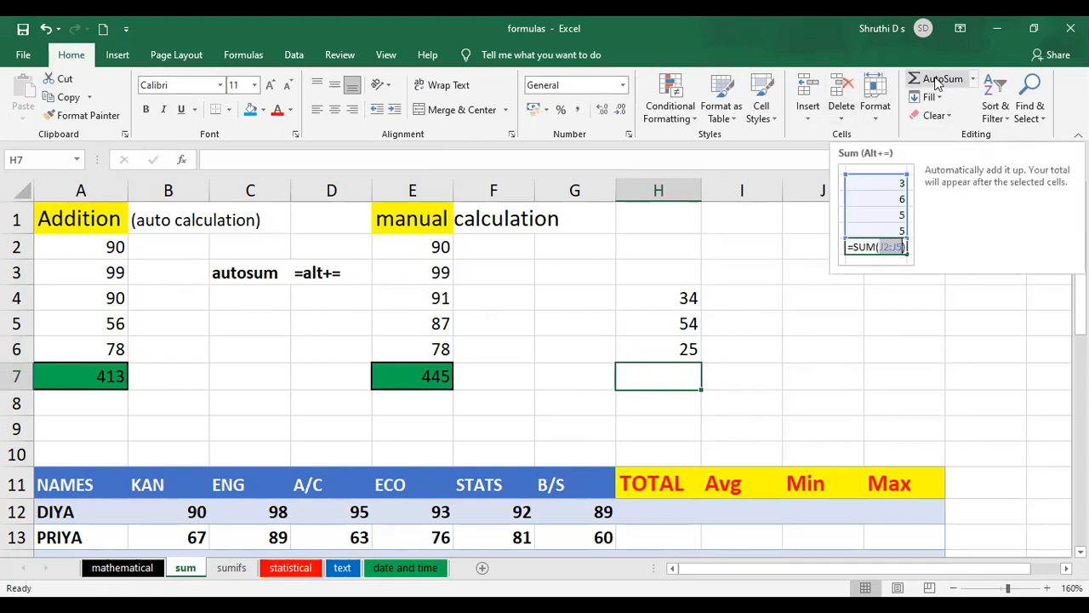
# Step: Delete the total in cell A7, highlight the numbers A2:A6 on the sheet, and reselect A7
pyautogui.click(106, 379)
pyautogui.press('Delete')
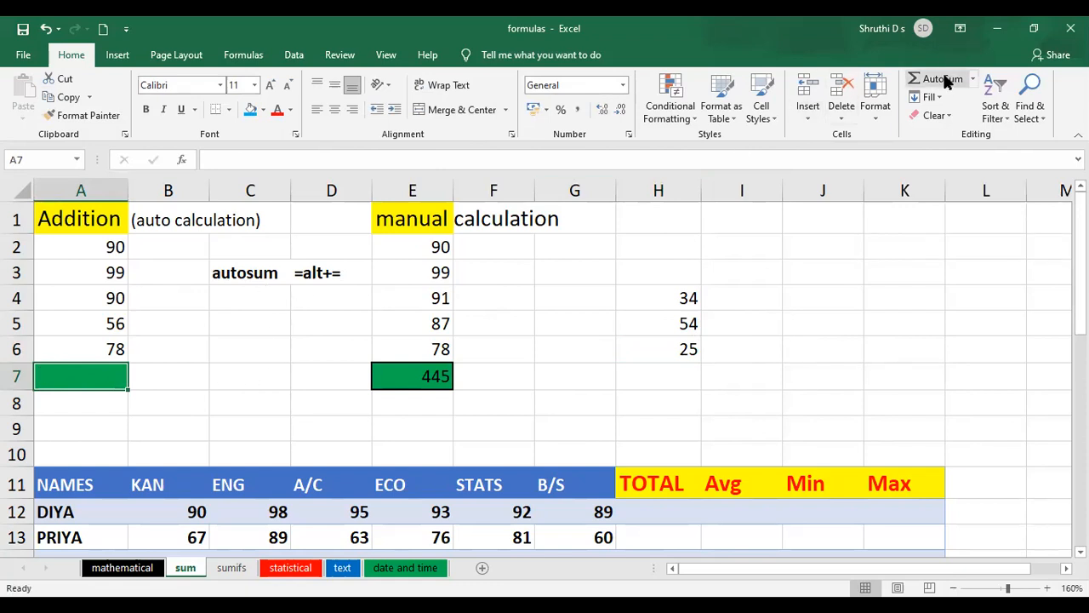
pyautogui.moveTo(101, 248); pyautogui.dragTo(102, 350)
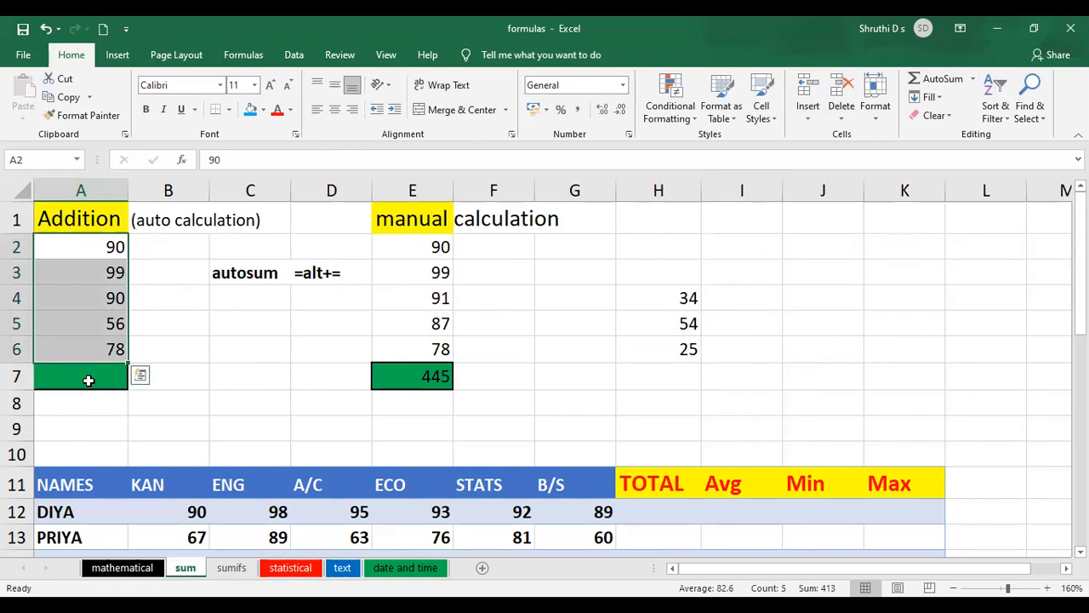
pyautogui.click(88, 381)
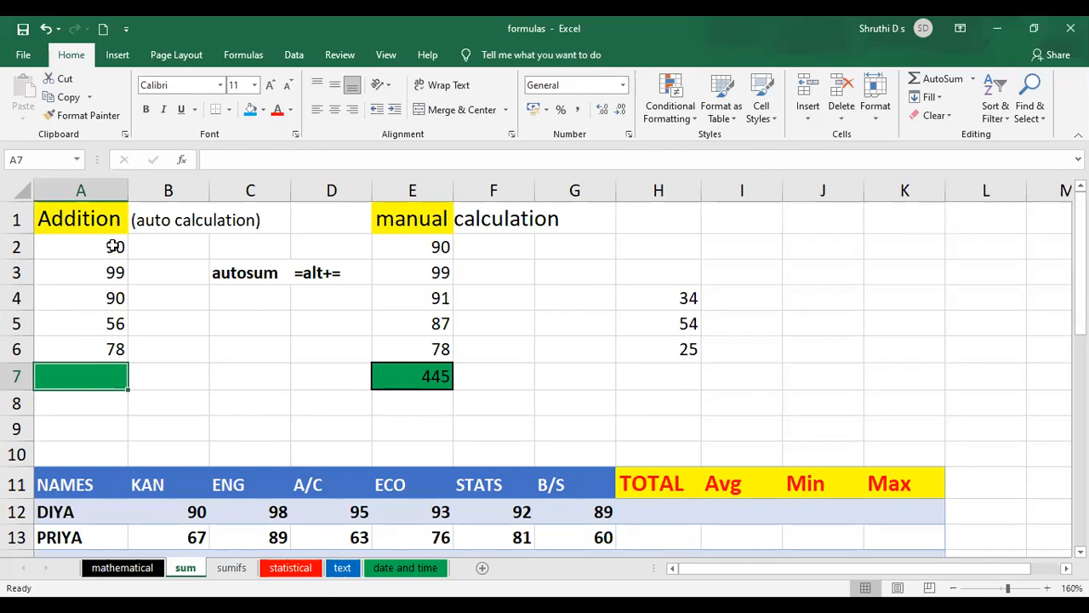
pyautogui.moveTo(112, 242); pyautogui.dragTo(106, 345)
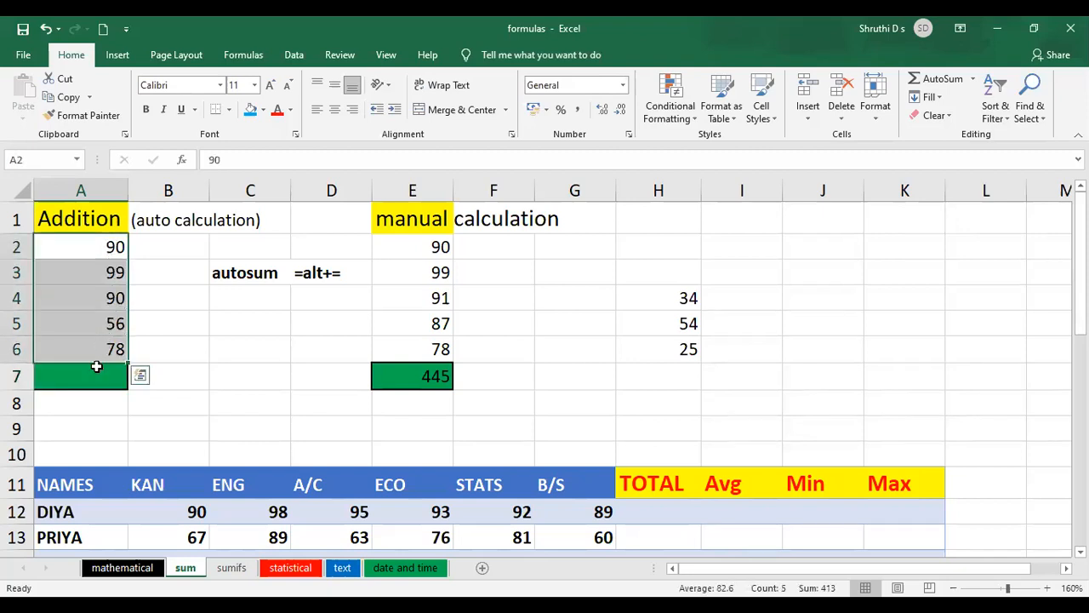
pyautogui.click(86, 383)
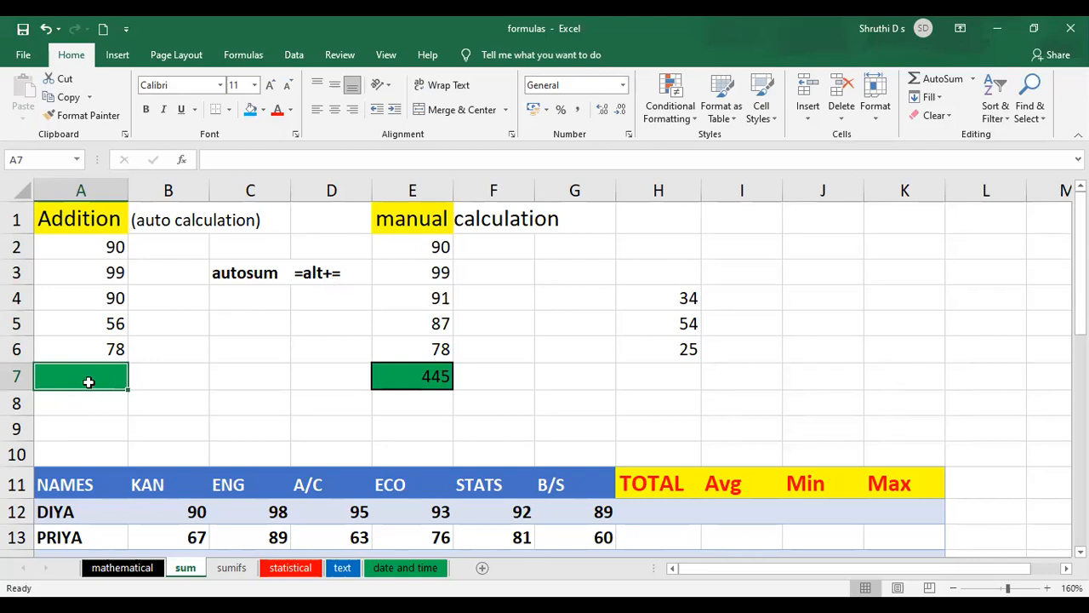
pyautogui.write('=')
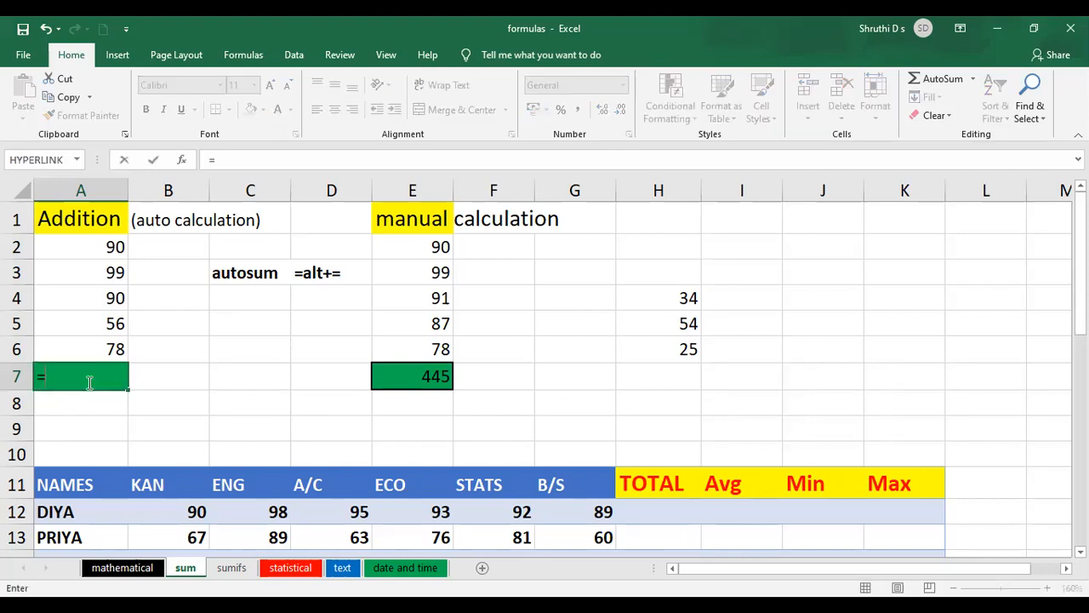
pyautogui.press('alt')
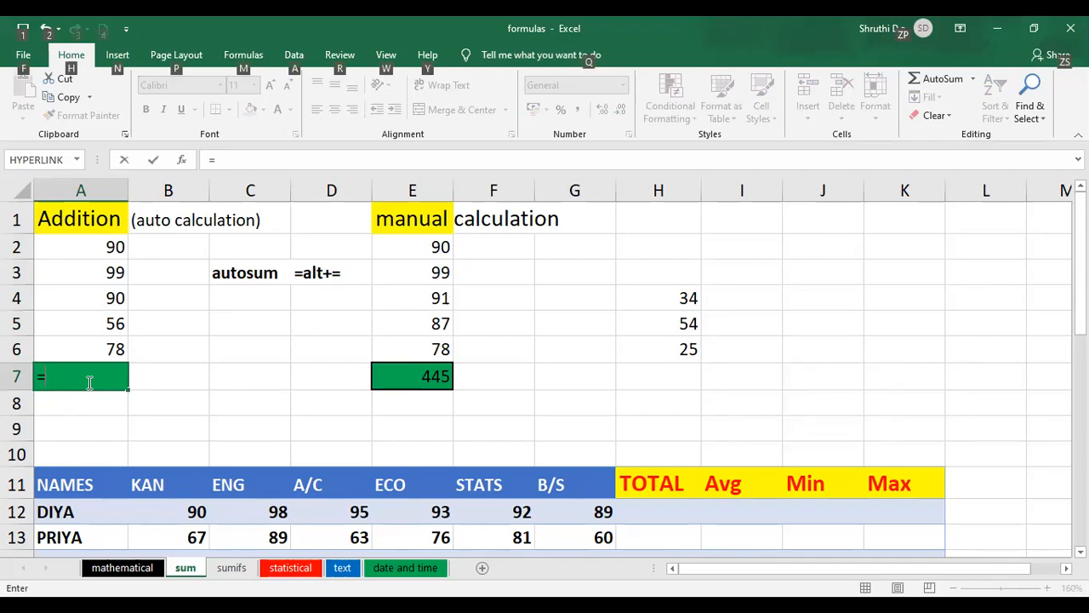
pyautogui.hotkey('alt', '=')
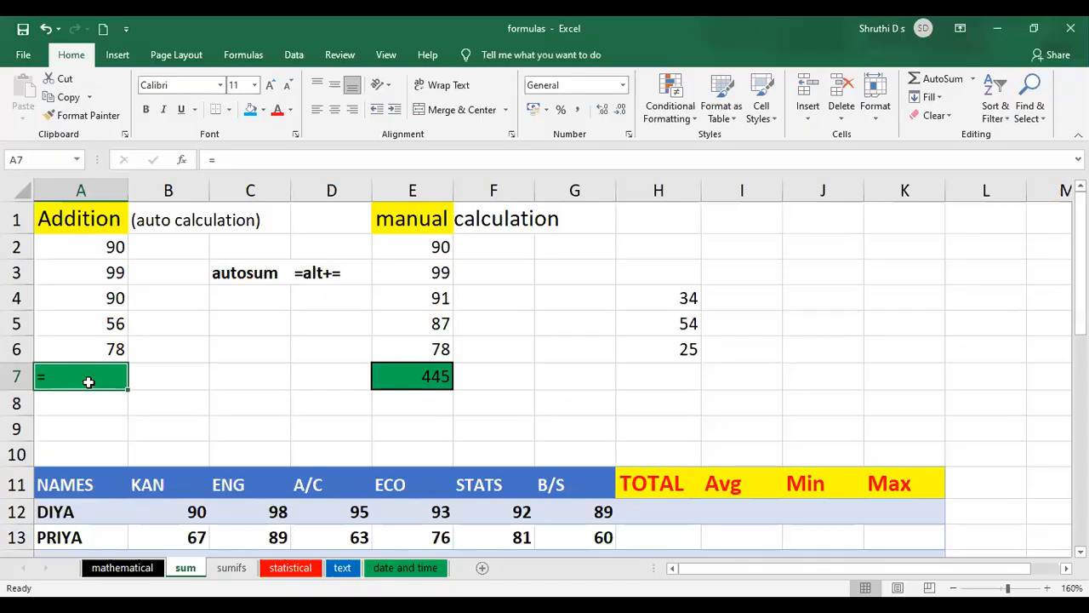
pyautogui.press('alt')
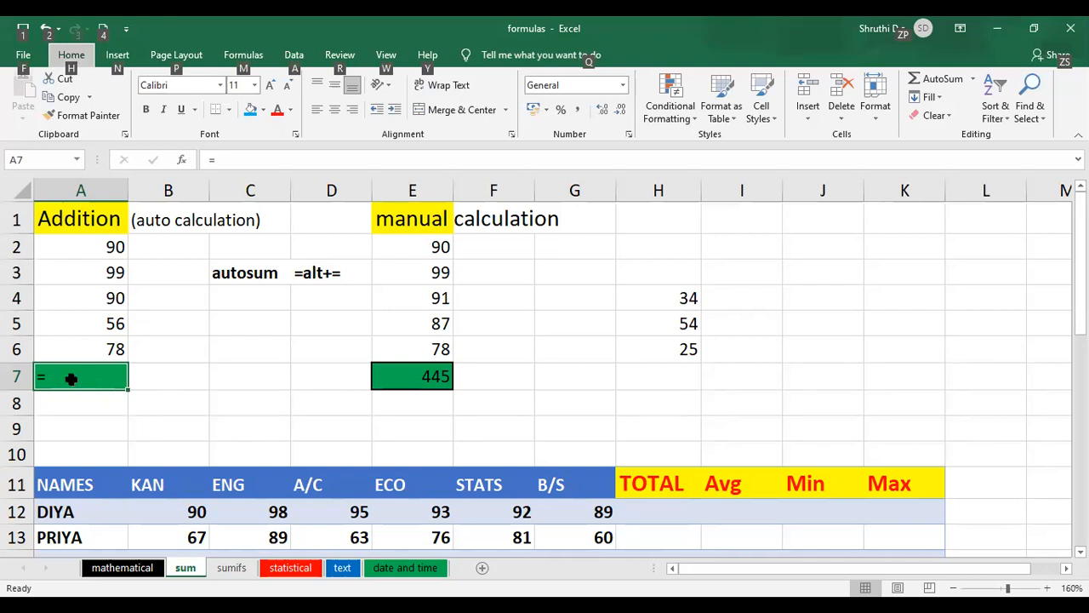
pyautogui.press('alt')
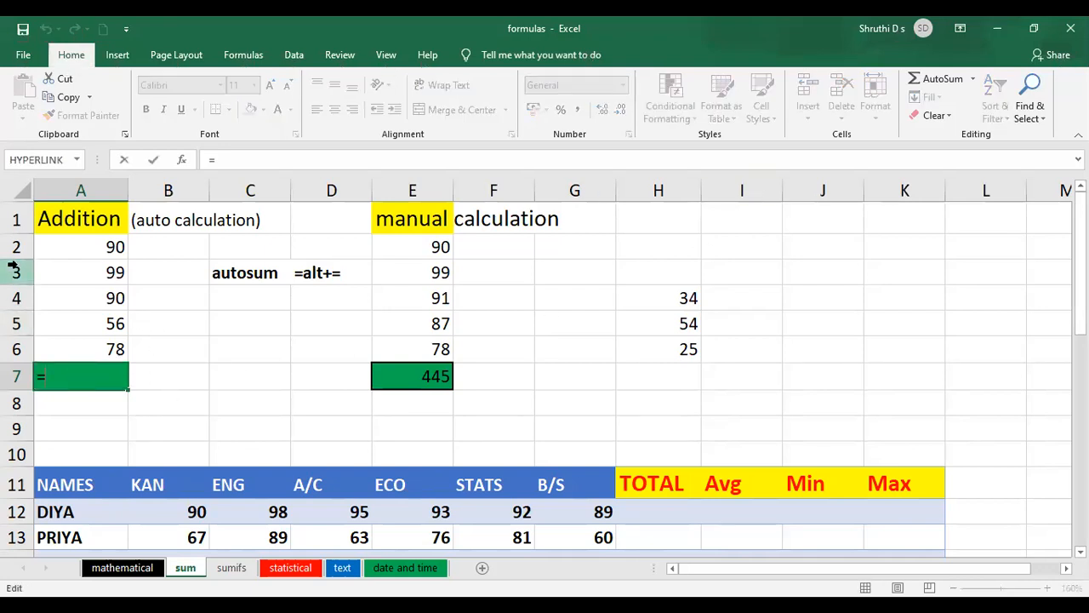
pyautogui.press('BackSpace')
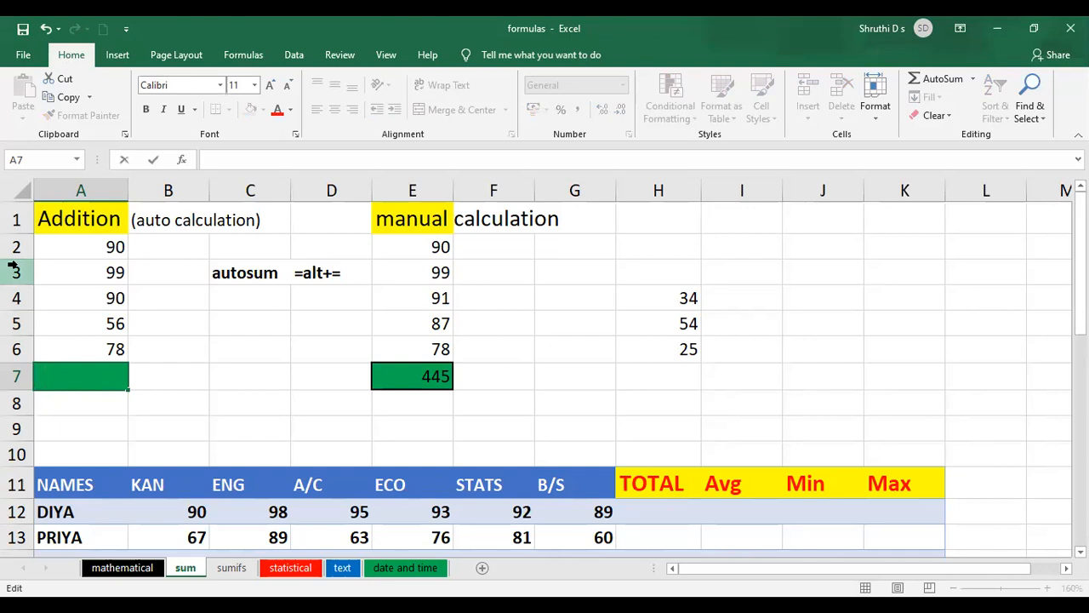
pyautogui.press('Escape')
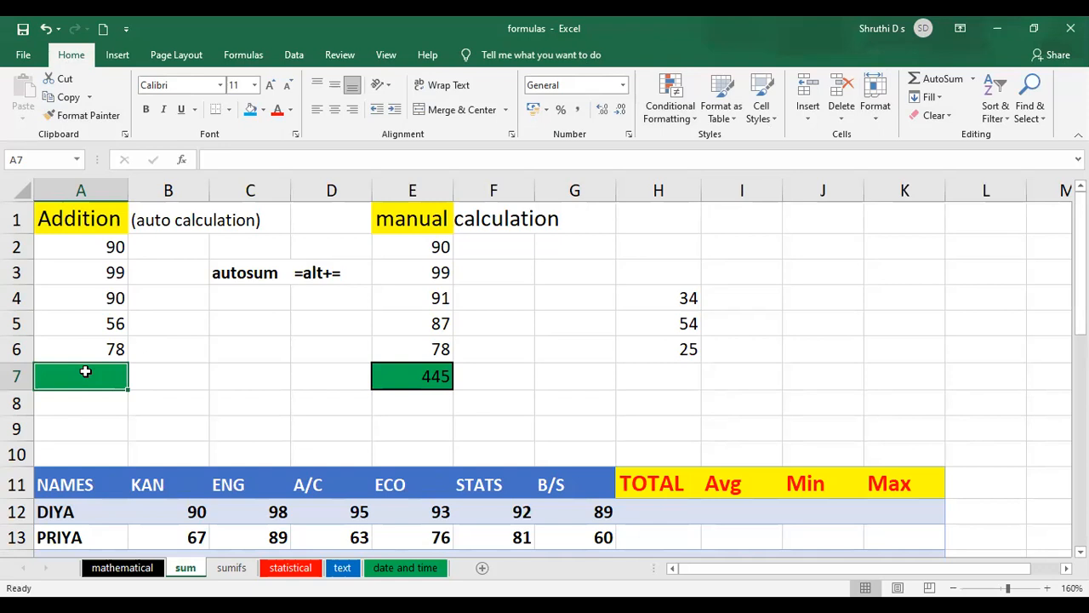
# Step: Try again to start the sum formula in cell A7, and leave the cell with only an equals sign
pyautogui.write('=')
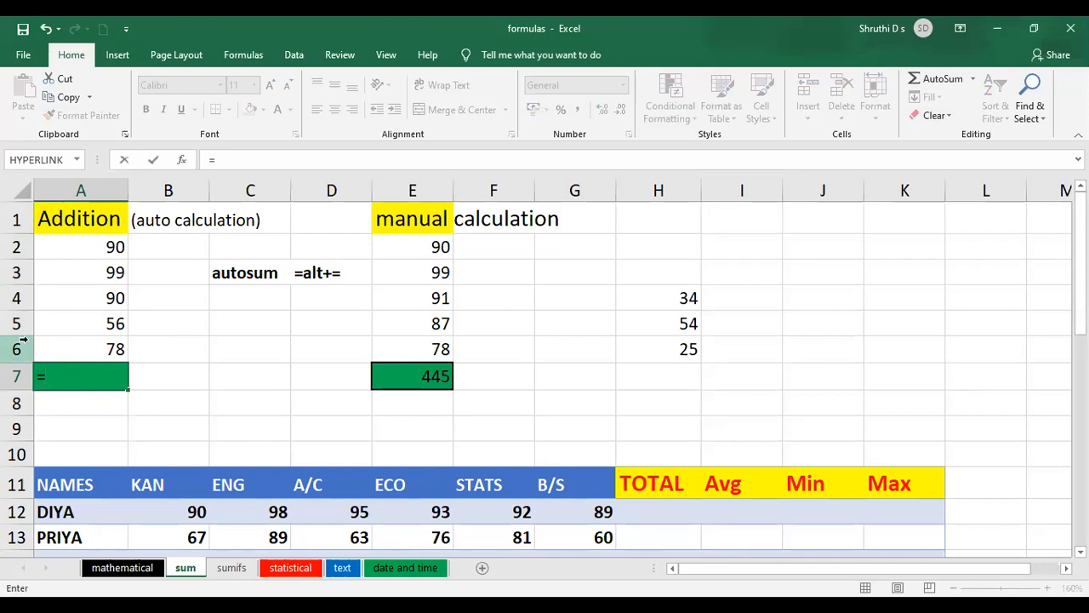
pyautogui.write('x')
pyautogui.press('Escape')
pyautogui.doubleClick(49, 373)
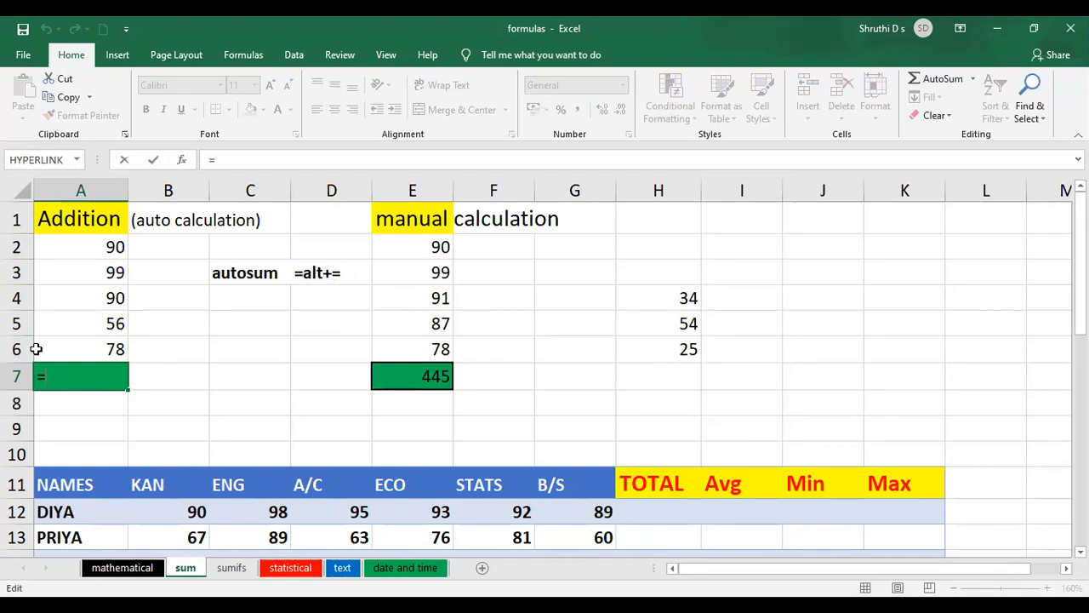
pyautogui.press('BackSpace')
pyautogui.write('=al')
pyautogui.press('BackSpace')
pyautogui.press('BackSpace')
pyautogui.press('Escape')
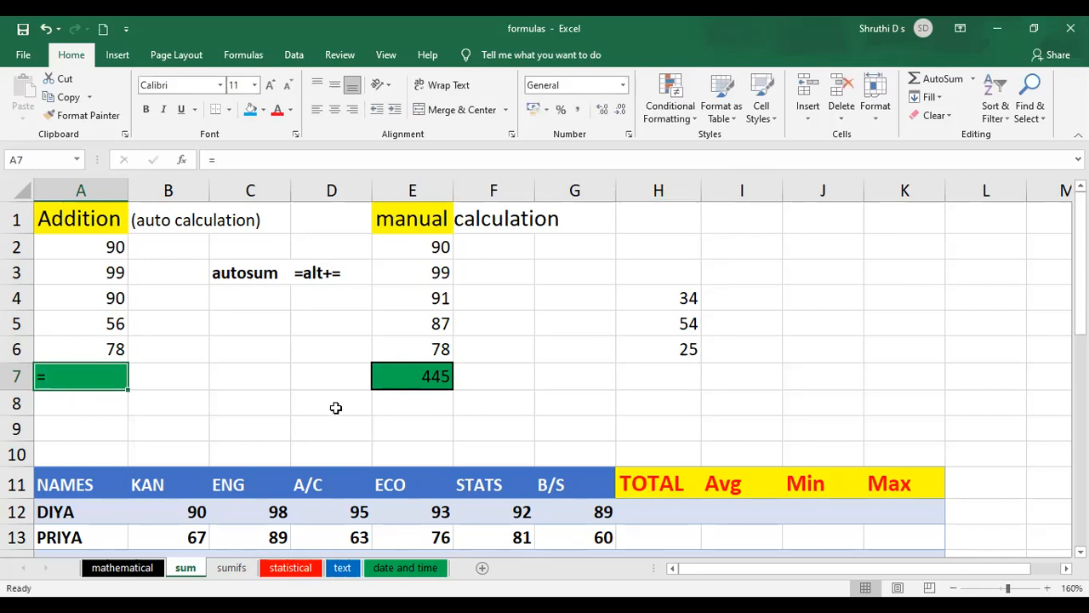
pyautogui.click(683, 377)
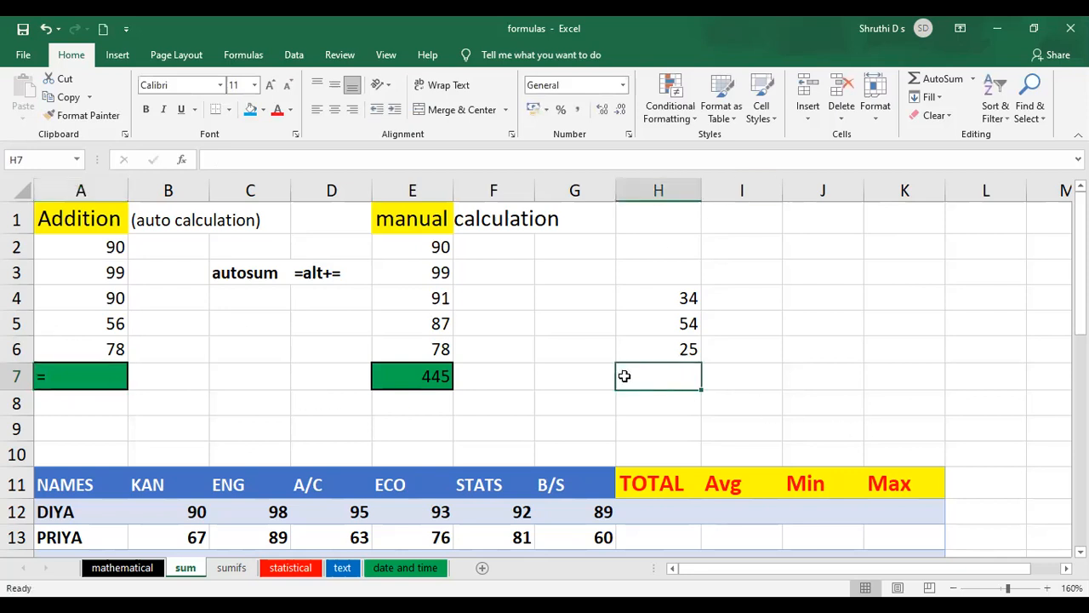
pyautogui.write('=')
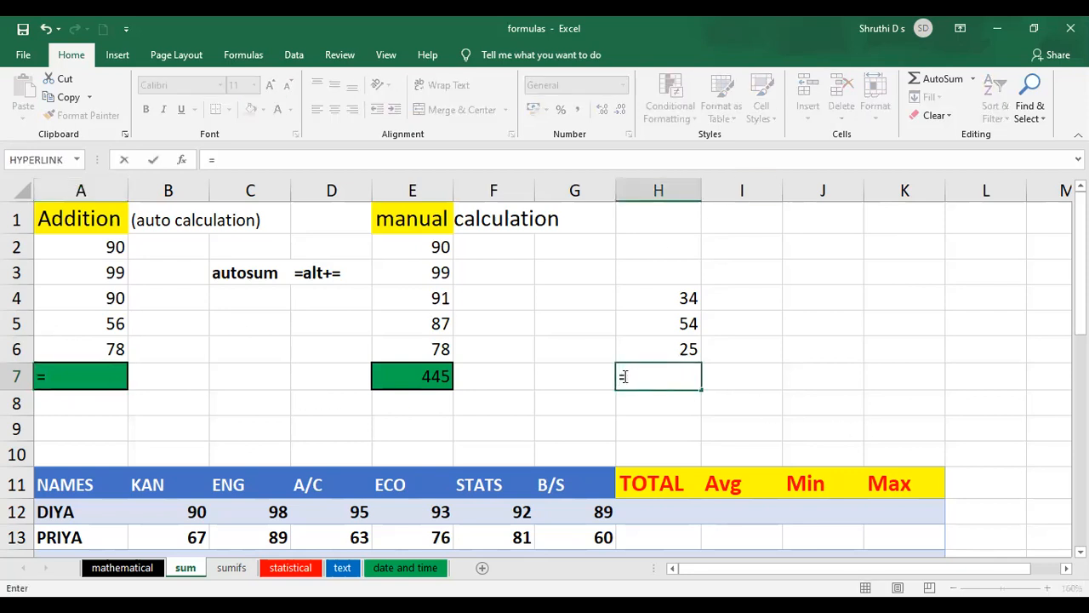
pyautogui.press('Escape')
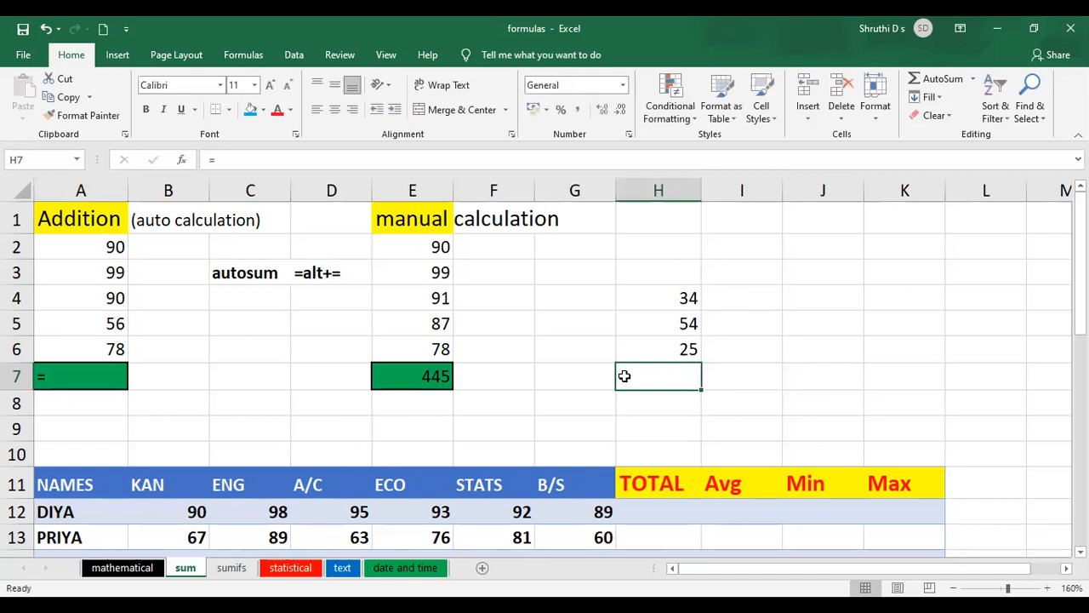
pyautogui.click(936, 83)
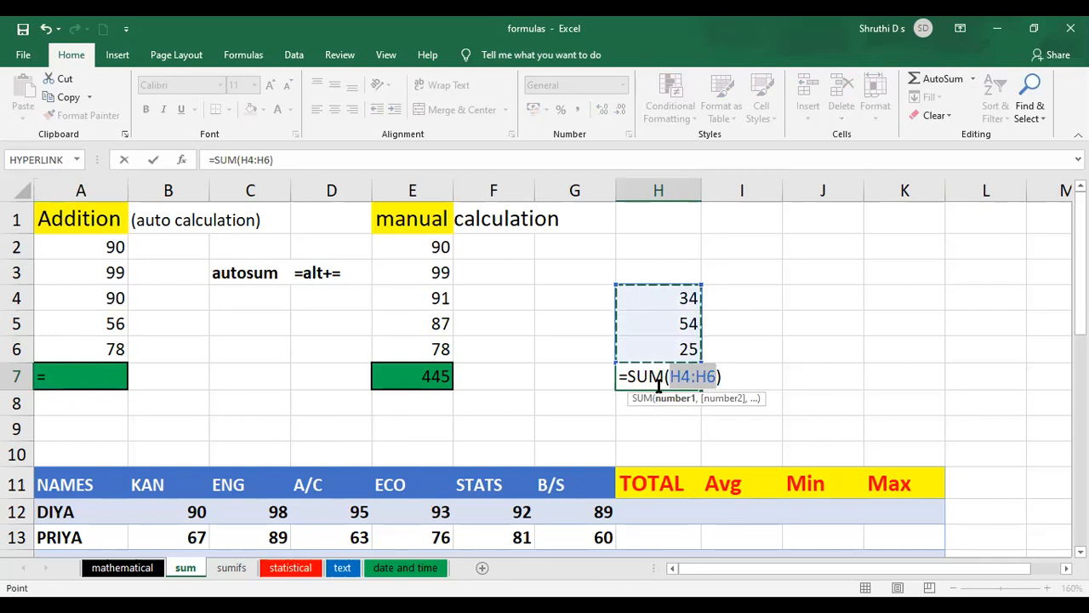
pyautogui.moveTo(629, 376); pyautogui.dragTo(696, 376)
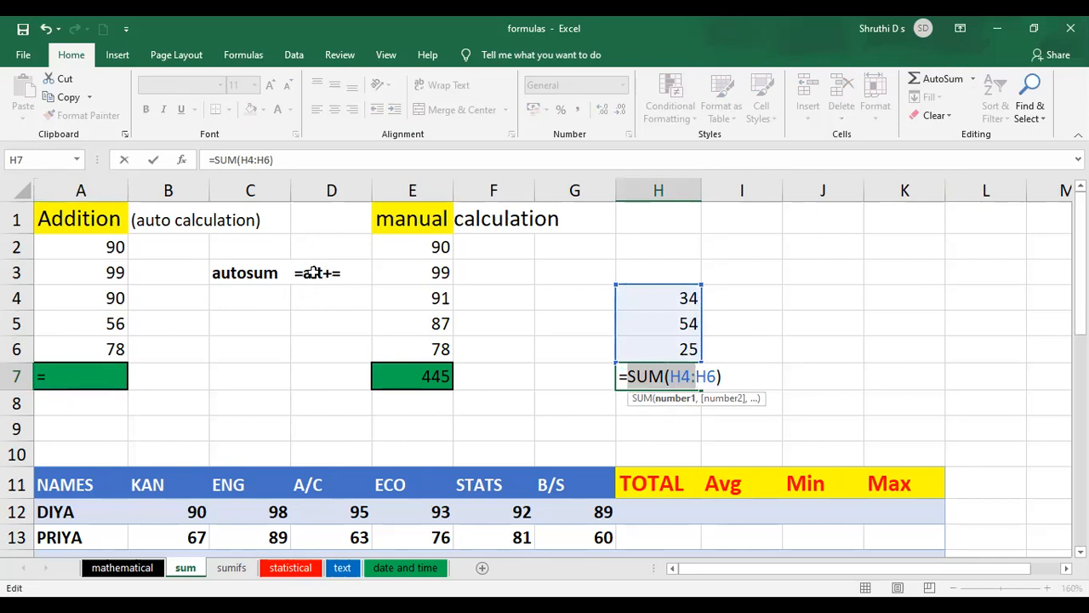
pyautogui.click(246, 273)
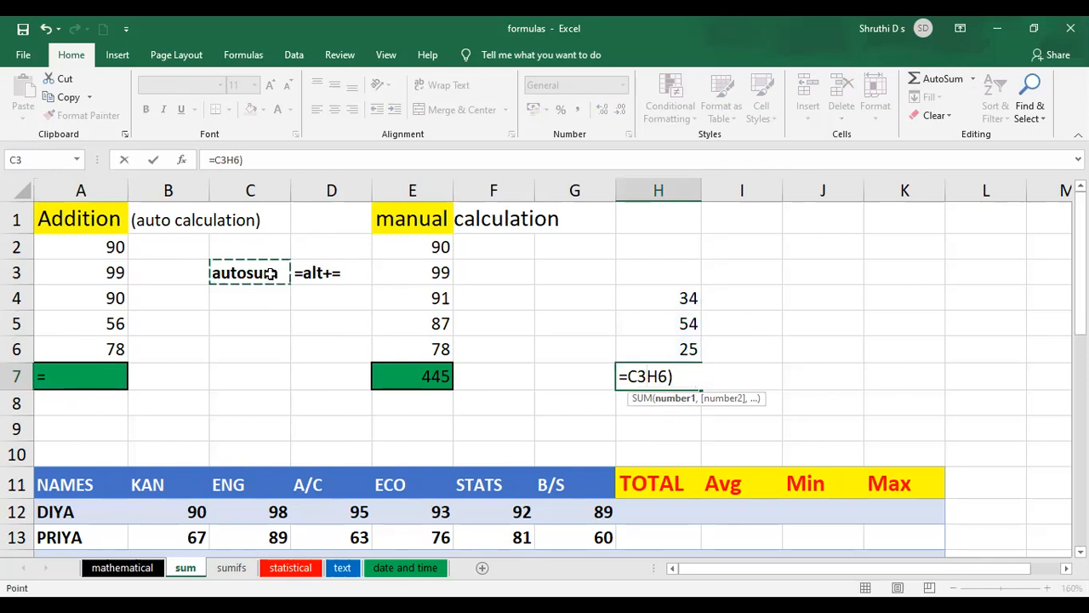
pyautogui.moveTo(292, 274)
pyautogui.mouseDown()
pyautogui.moveTo(315, 275)
pyautogui.moveTo(288, 276)
pyautogui.mouseUp()
pyautogui.click(690, 378)
pyautogui.press('BackSpace')
pyautogui.press('BackSpace')
pyautogui.press('BackSpace')
pyautogui.press('BackSpace')
pyautogui.press('BackSpace')
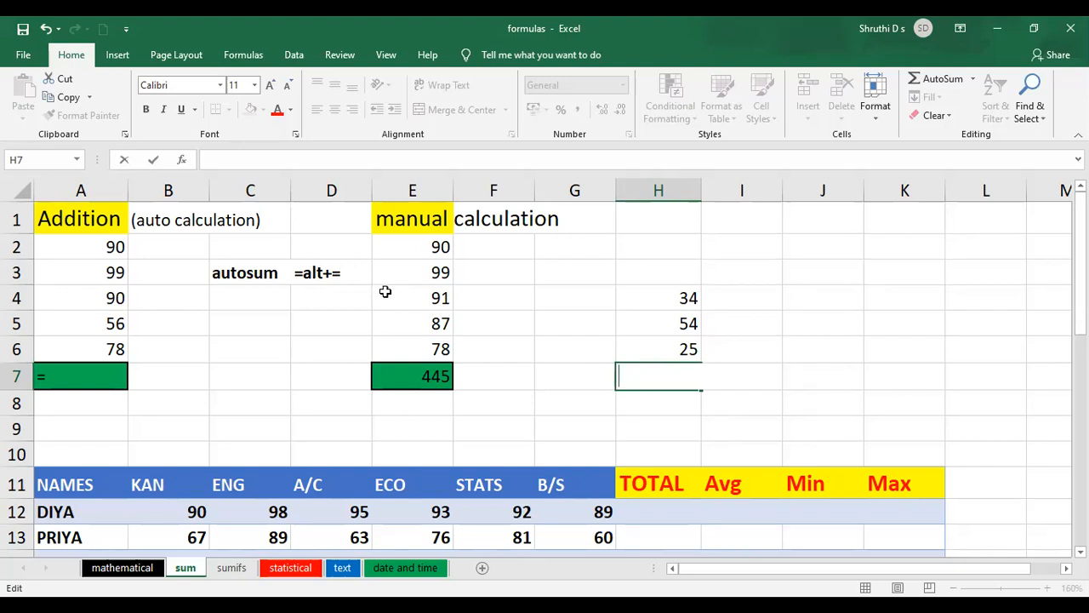
pyautogui.press('Escape')
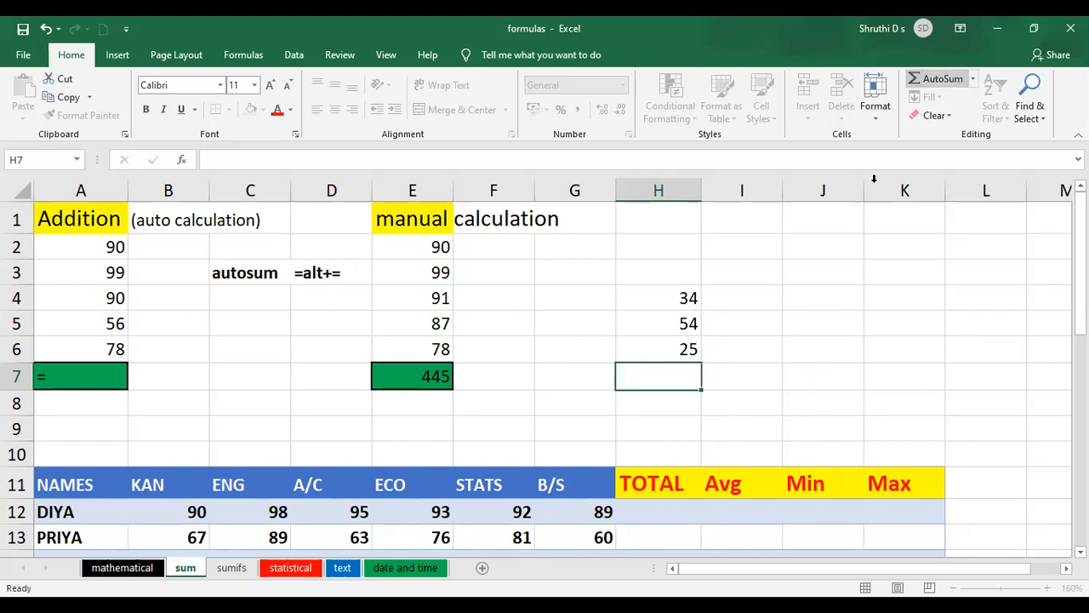
# Step: Total the range H4:H6 in cell H7 with AutoSum, commit the formula, and select cell G7
pyautogui.click(943, 82)
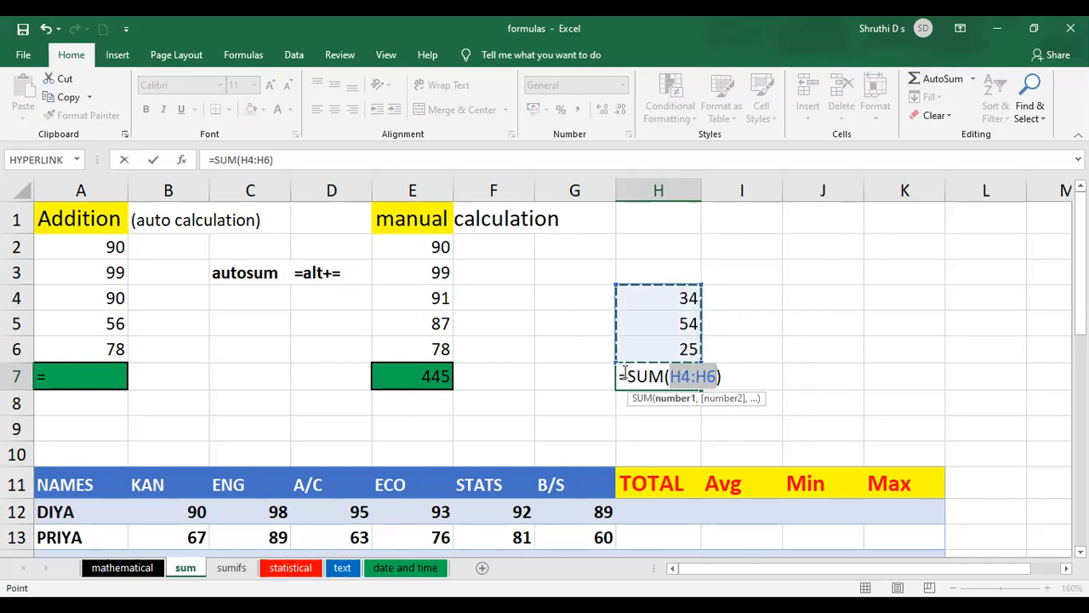
pyautogui.press('Return')
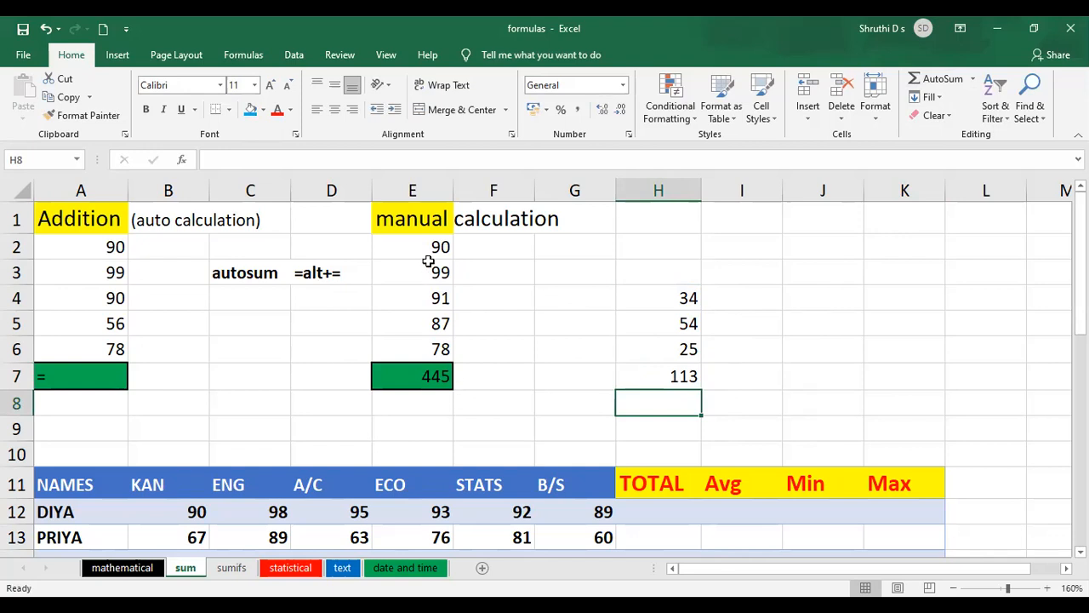
pyautogui.click(490, 387)
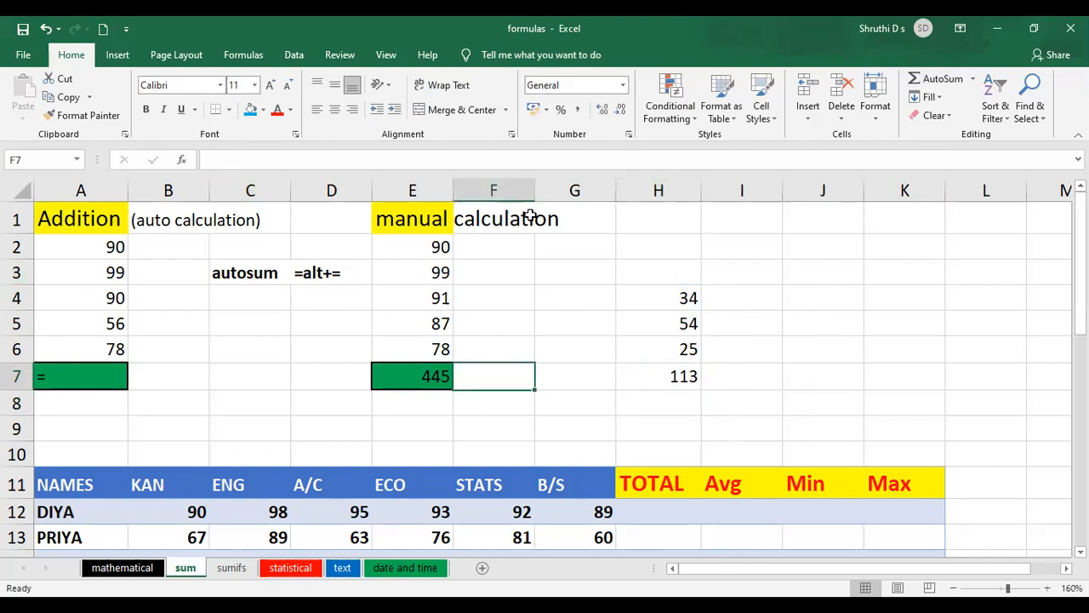
pyautogui.click(578, 377)
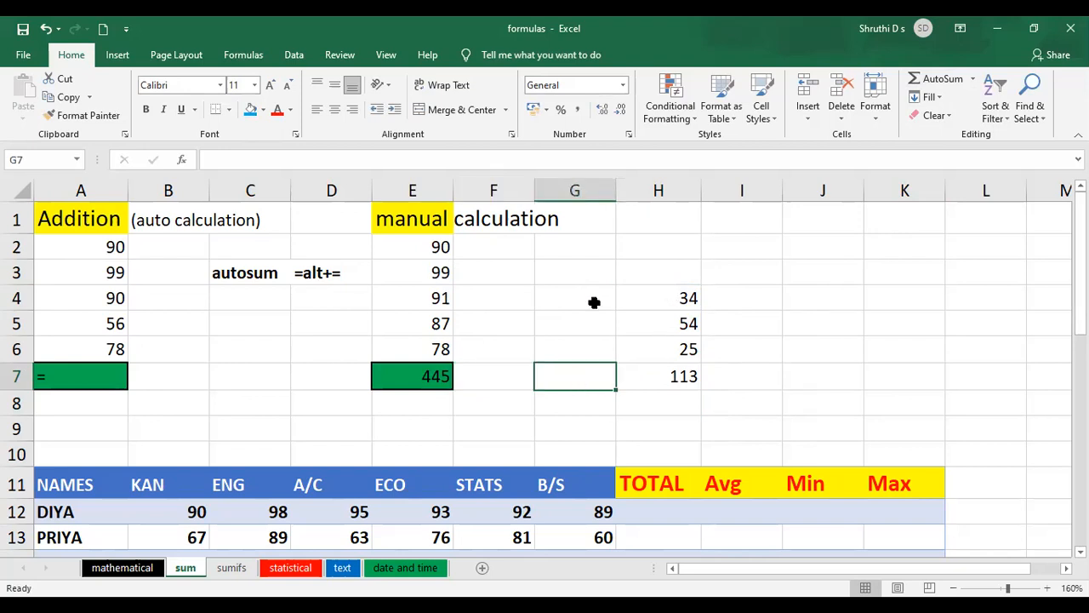
# Step: Enter a SUM formula in cell F7 that adds the separate cell references E2 and E3
pyautogui.click(505, 376)
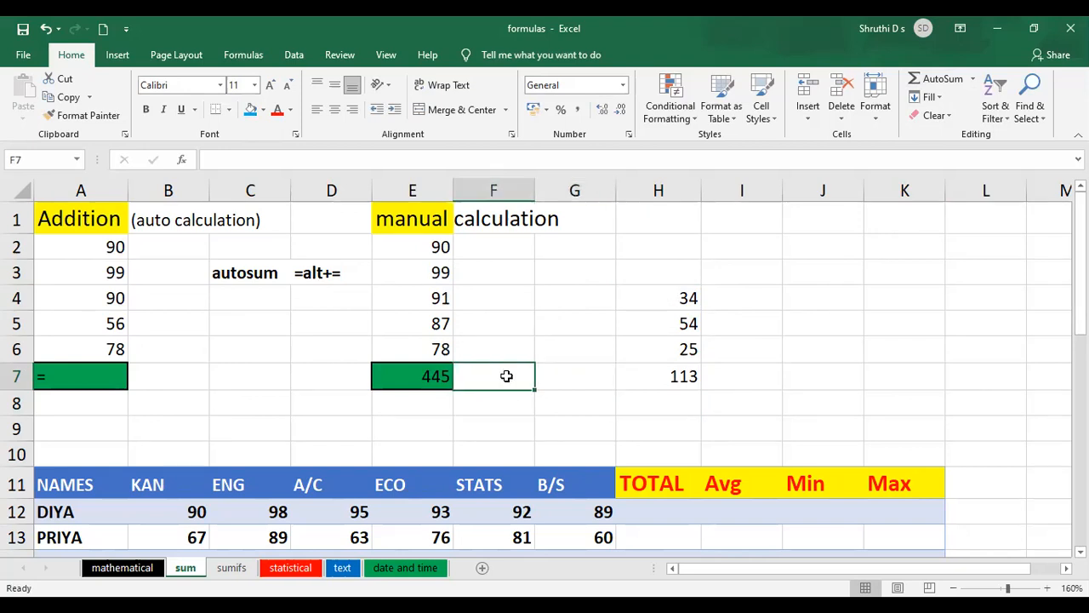
pyautogui.write('=')
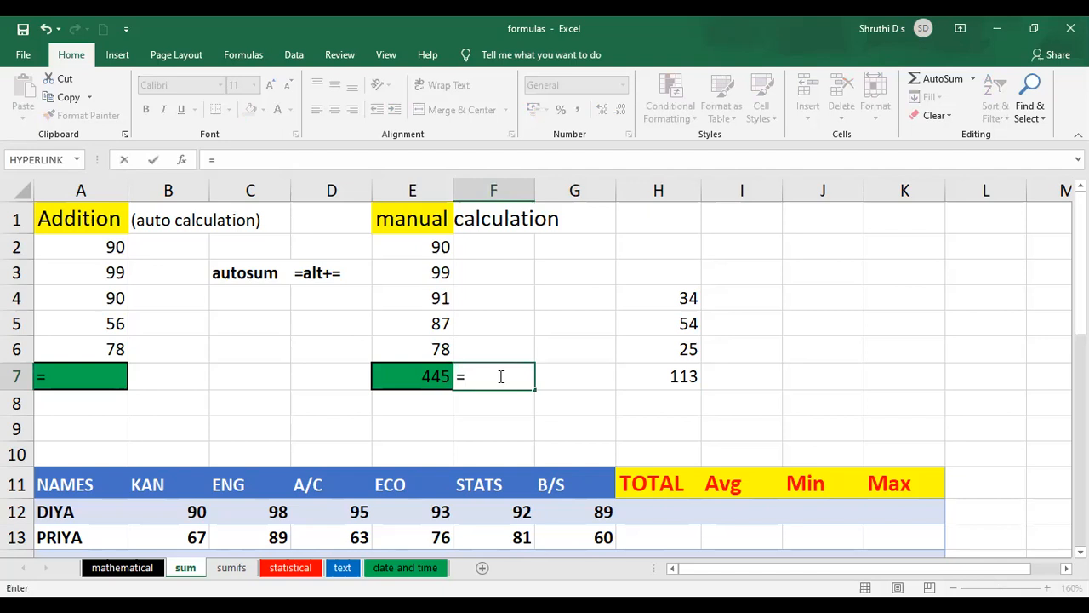
pyautogui.write('sum(')
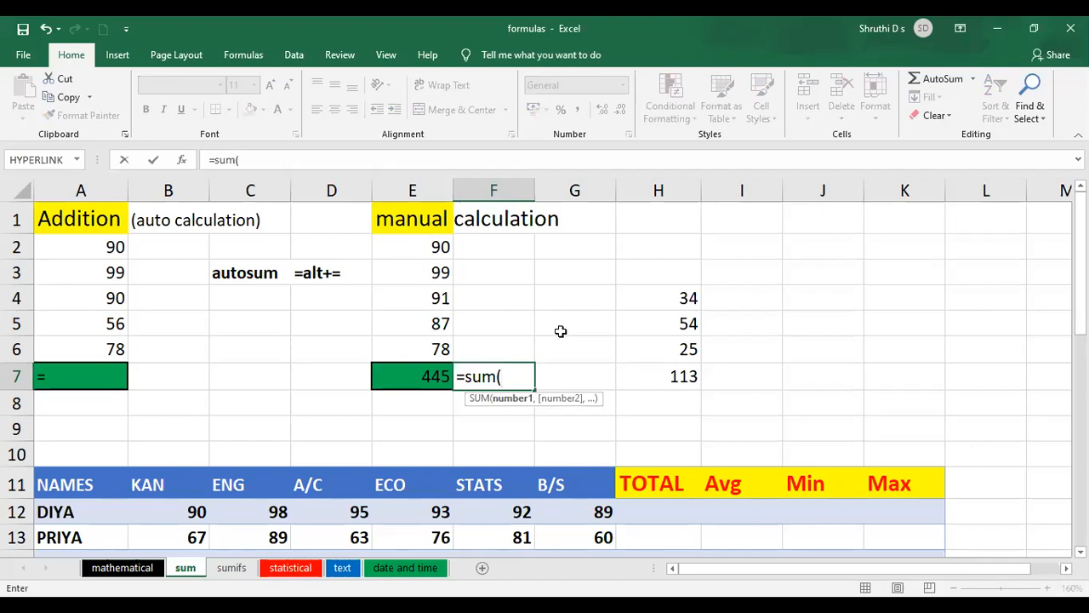
pyautogui.moveTo(436, 246); pyautogui.dragTo(440, 336)
pyautogui.press('BackSpace')
pyautogui.press('BackSpace')
pyautogui.press('BackSpace')
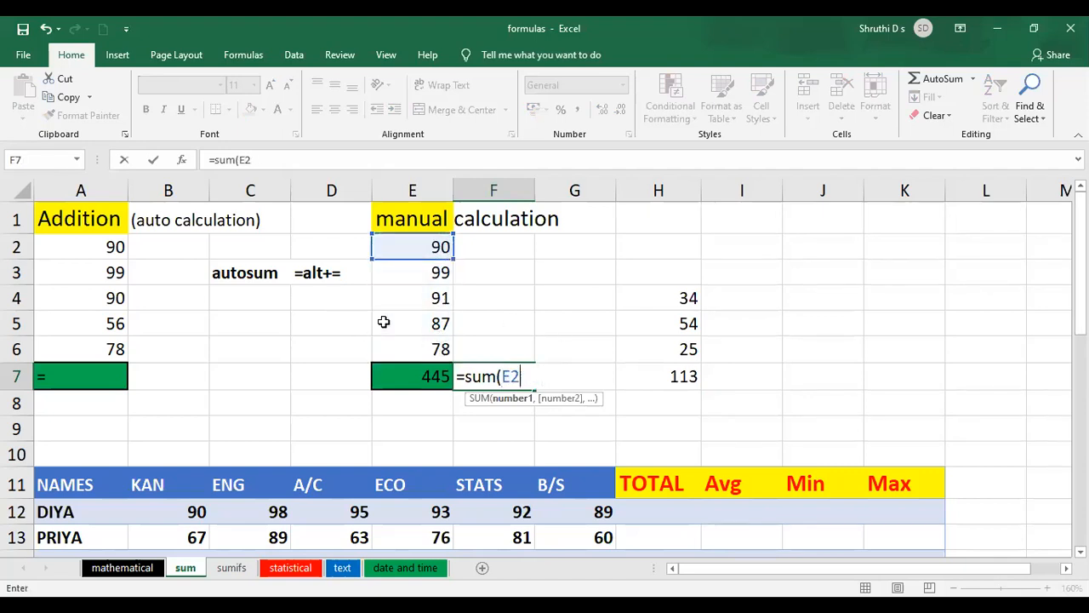
pyautogui.write(',')
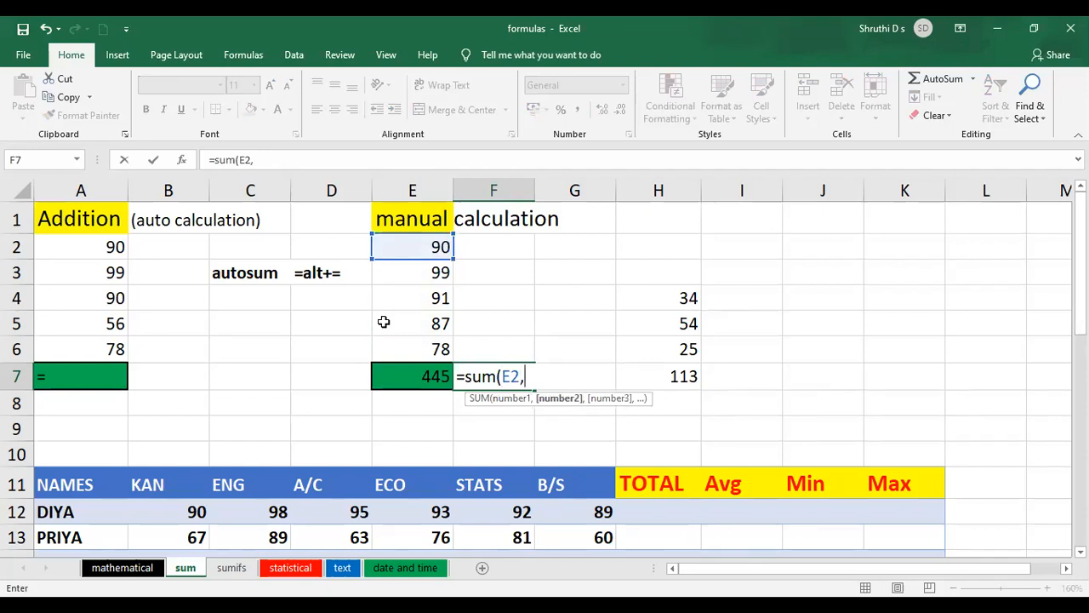
pyautogui.write('E3')
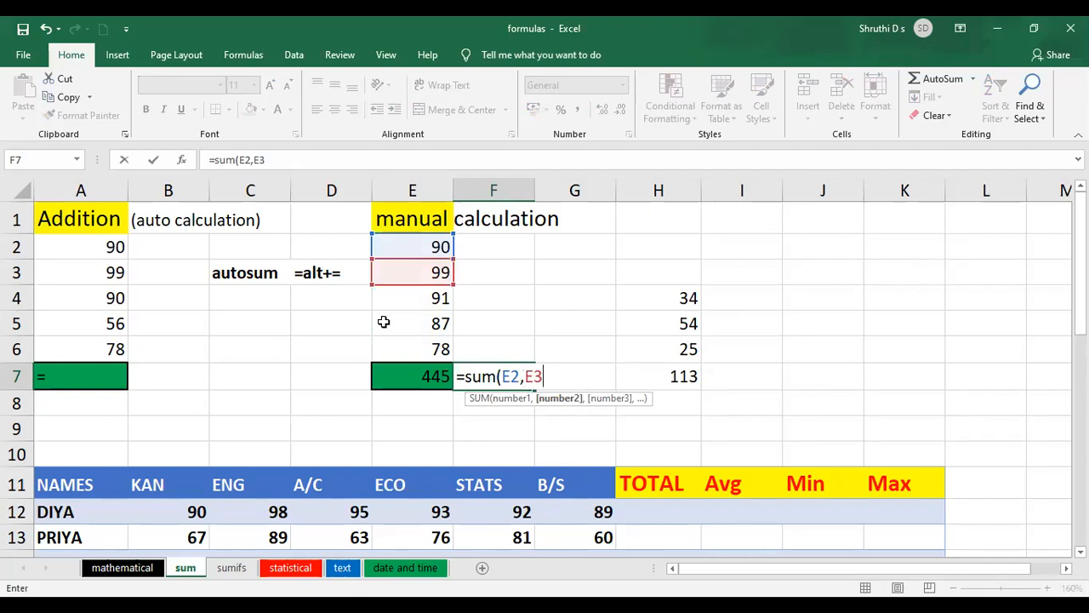
pyautogui.write(')')
pyautogui.press('Return')
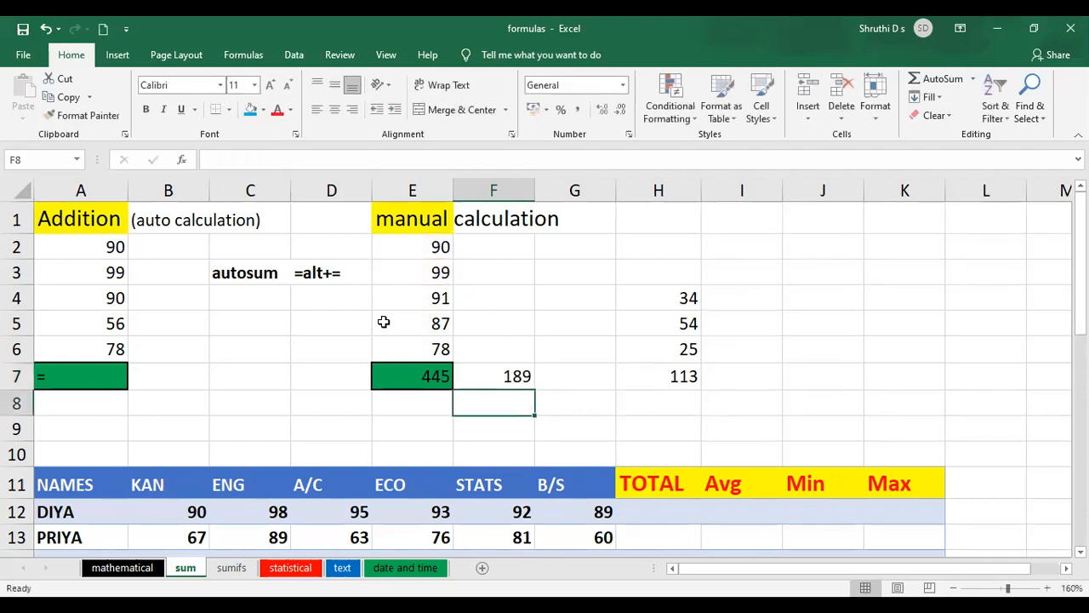
# Step: Point out the two added cells E2 and E3, and delete the SUM formula from cell F7
pyautogui.click(516, 377)
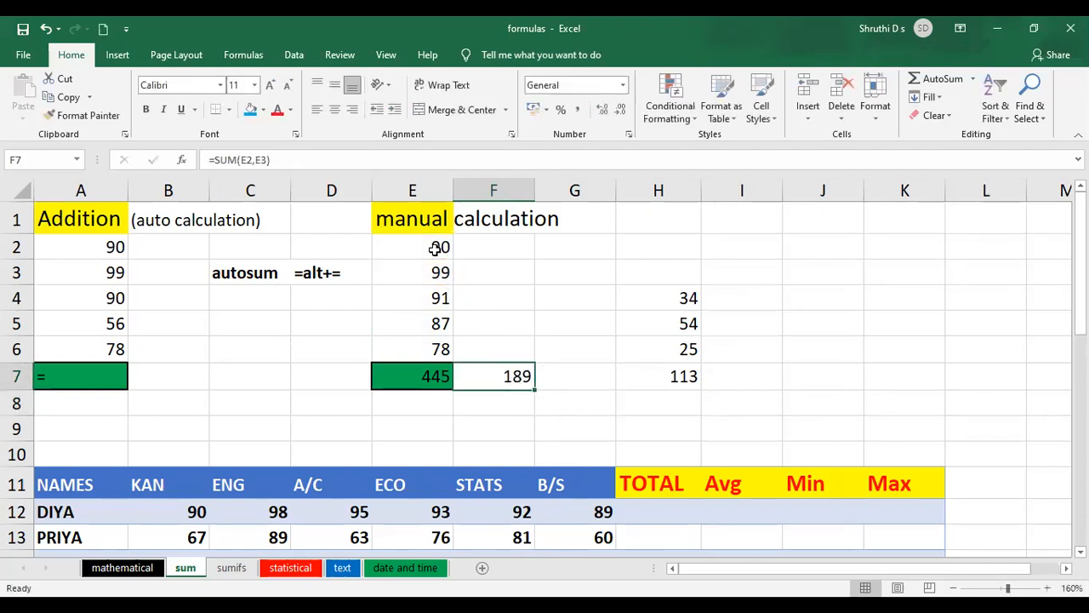
pyautogui.click(439, 247)
pyautogui.click(443, 274)
pyautogui.click(516, 377)
pyautogui.press('Delete')
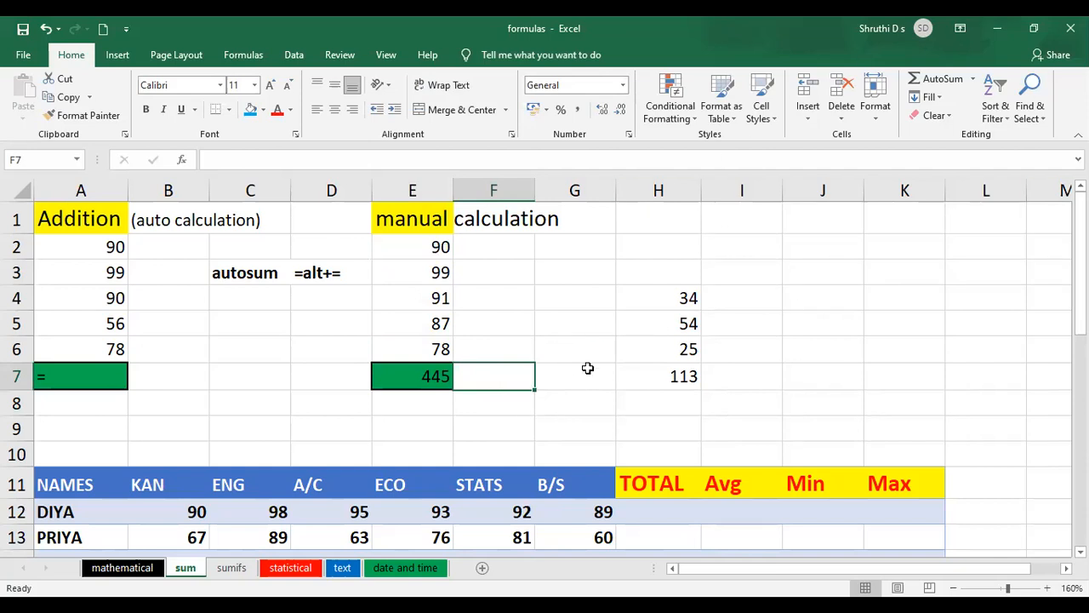
# Step: Clear the leftover equals sign from cell A7
pyautogui.scroll(-1, 596, 358)
pyautogui.scroll(1, 600, 353)
pyautogui.click(76, 381)
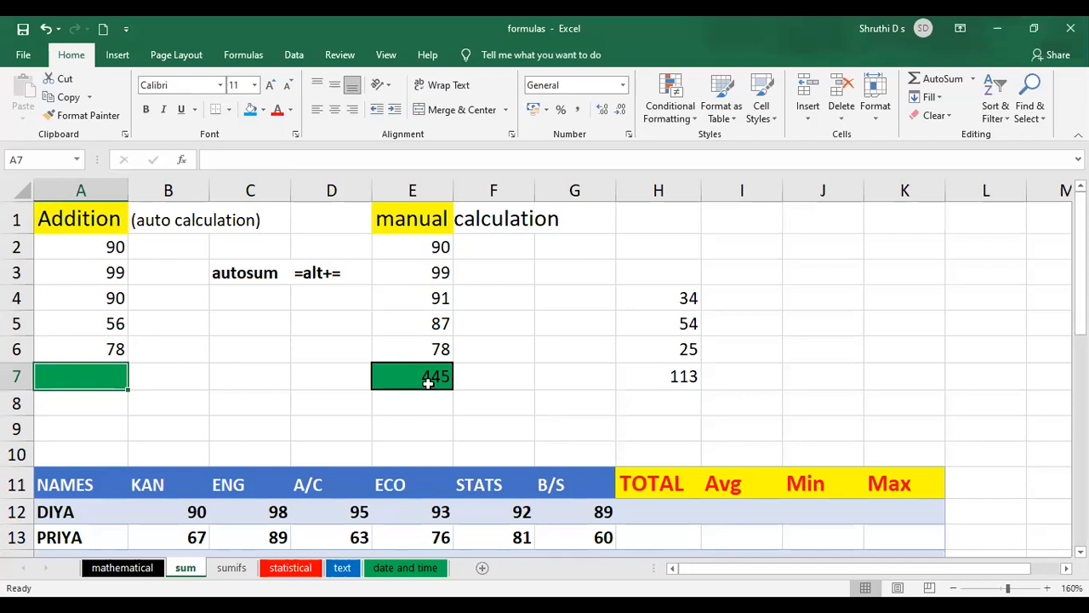
# Step: Examine the marks table's TOTAL, Avg, Min and Max columns and the matching functions offered under AutoSum
pyautogui.scroll(-2, 477, 381)
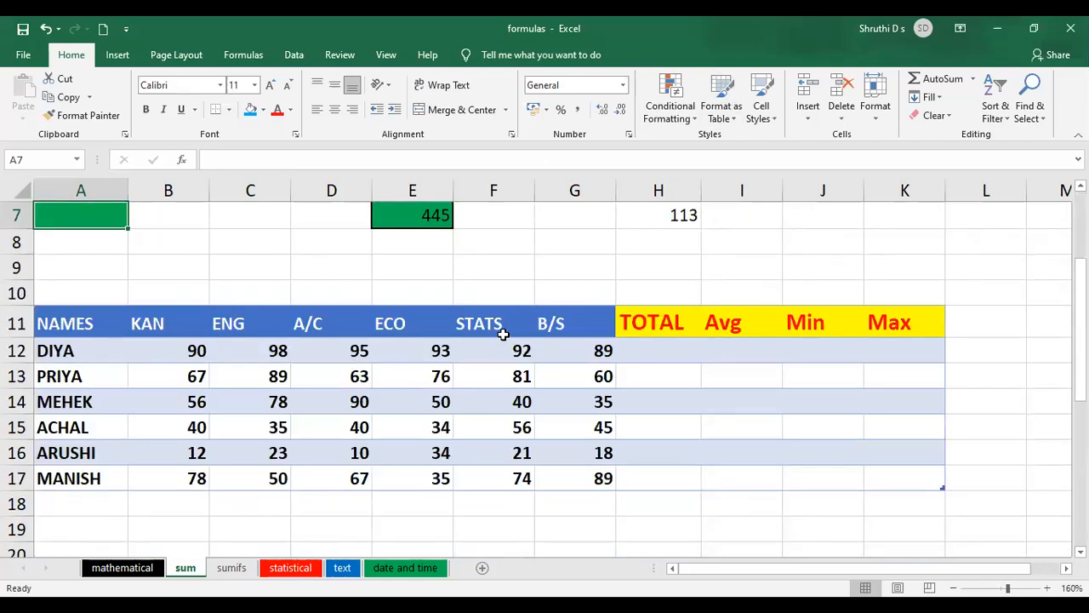
pyautogui.scroll(-1, 511, 328)
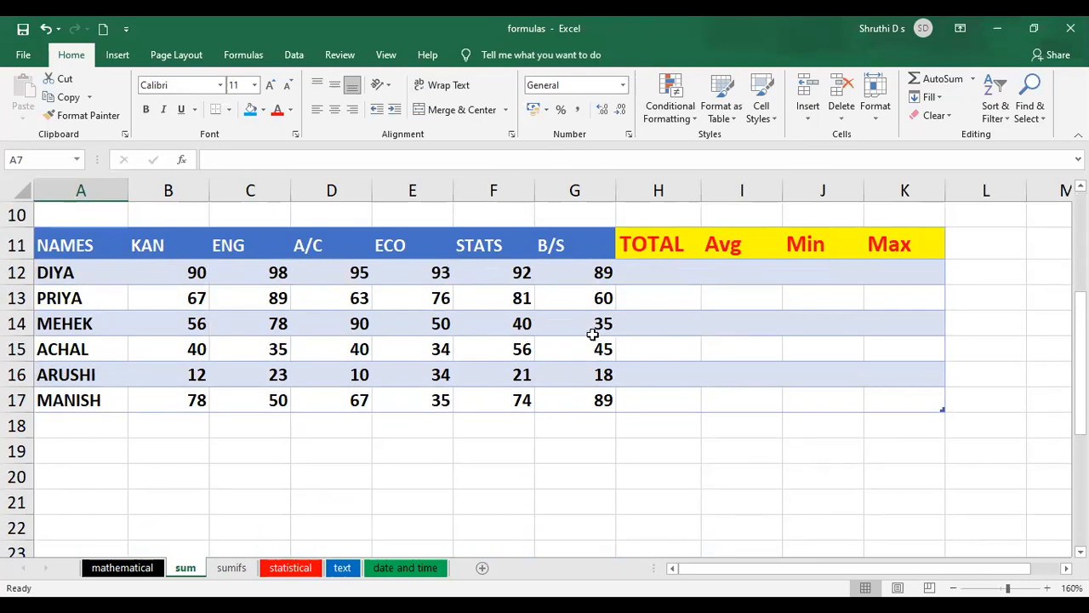
pyautogui.scroll(3, 596, 329)
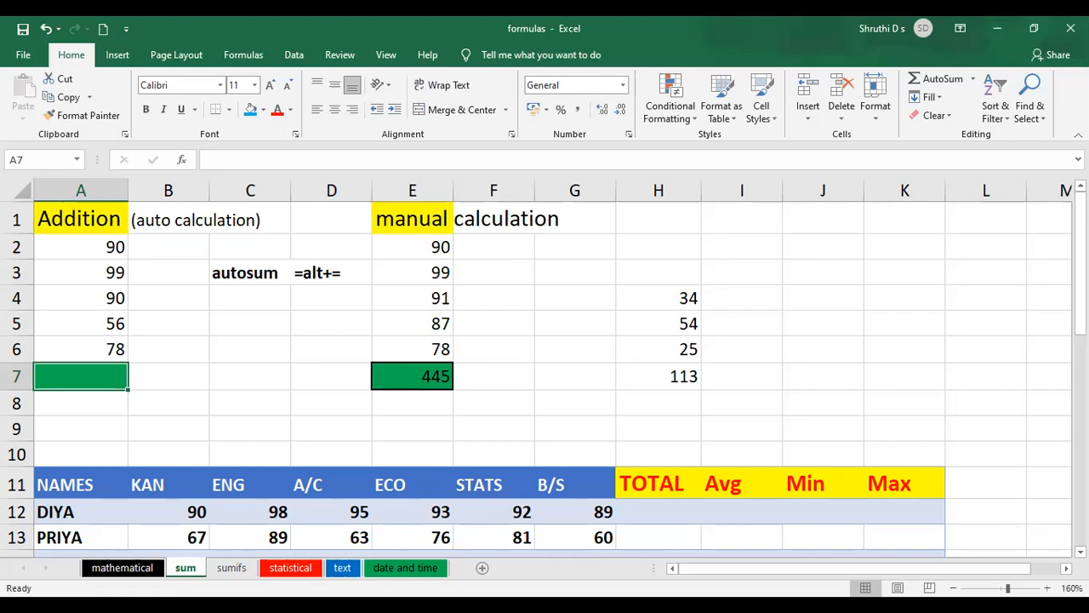
pyautogui.scroll(-3, 562, 375)
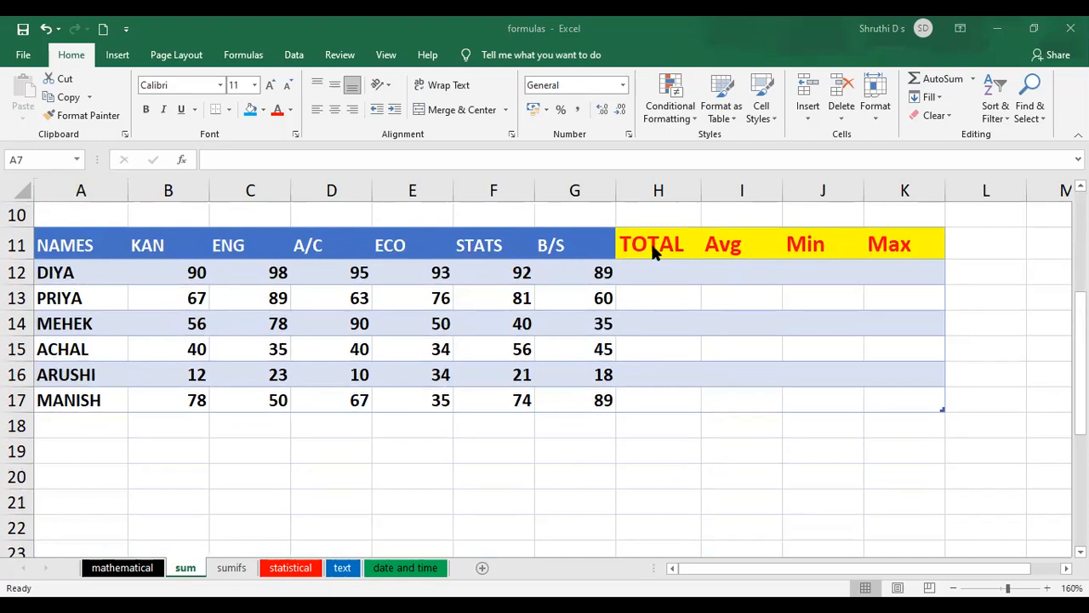
pyautogui.click(665, 270)
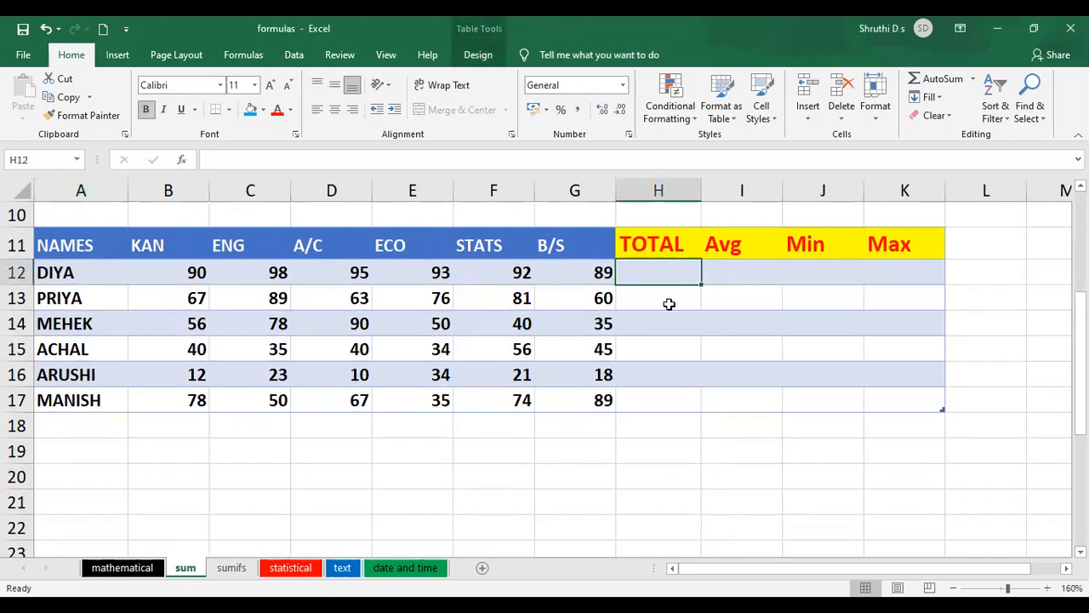
pyautogui.click(737, 246)
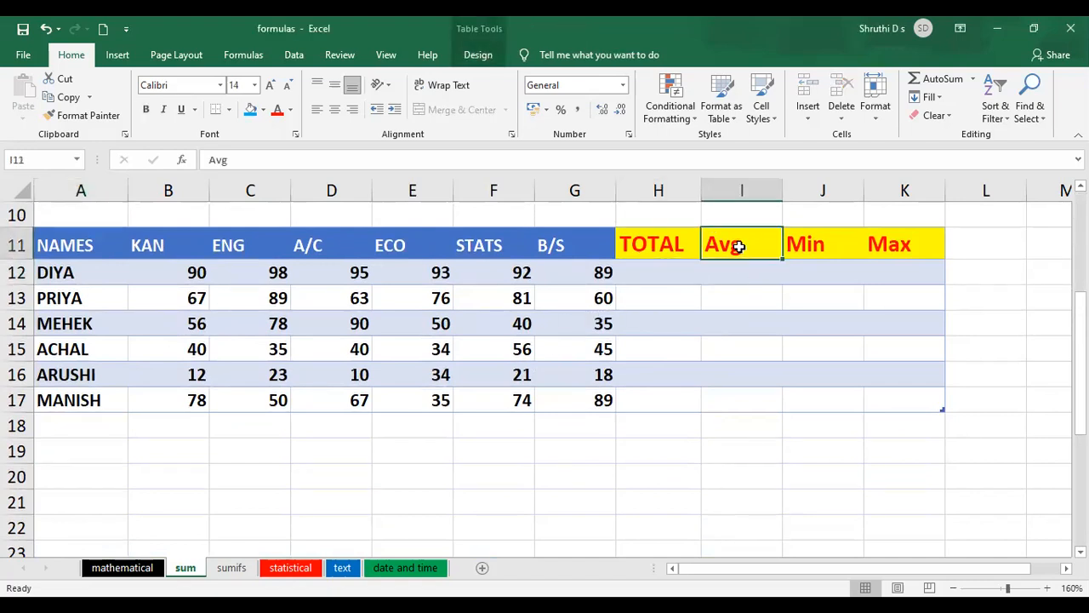
pyautogui.click(973, 79)
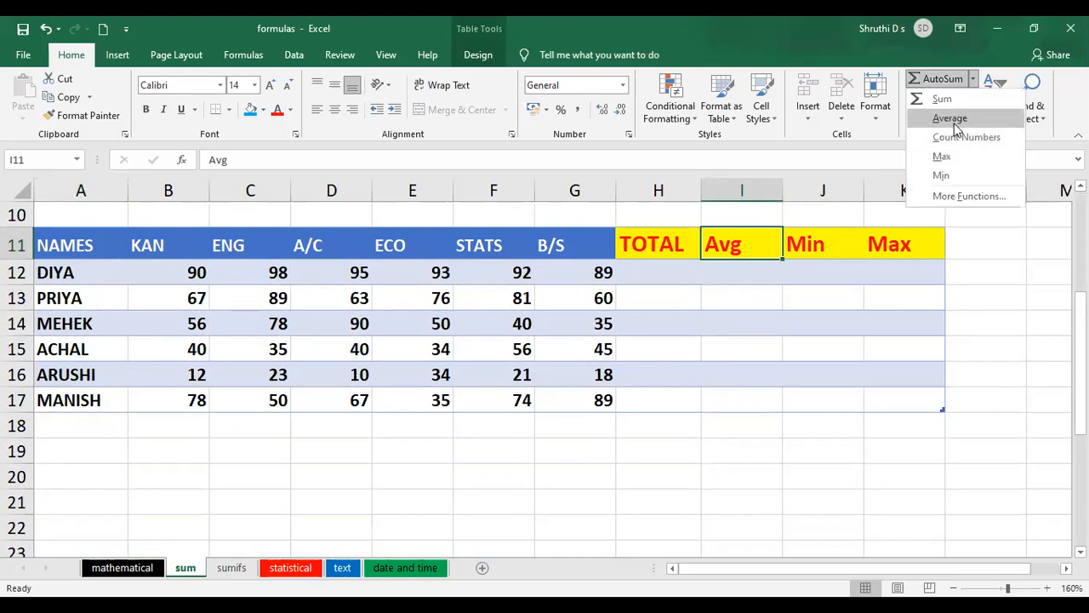
pyautogui.click(819, 249)
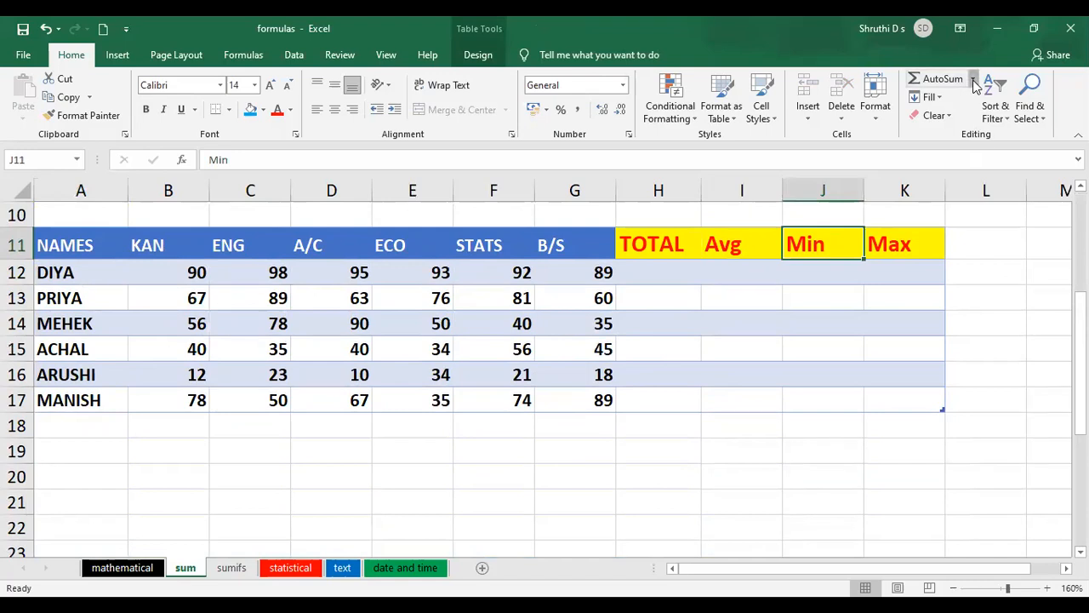
pyautogui.click(974, 79)
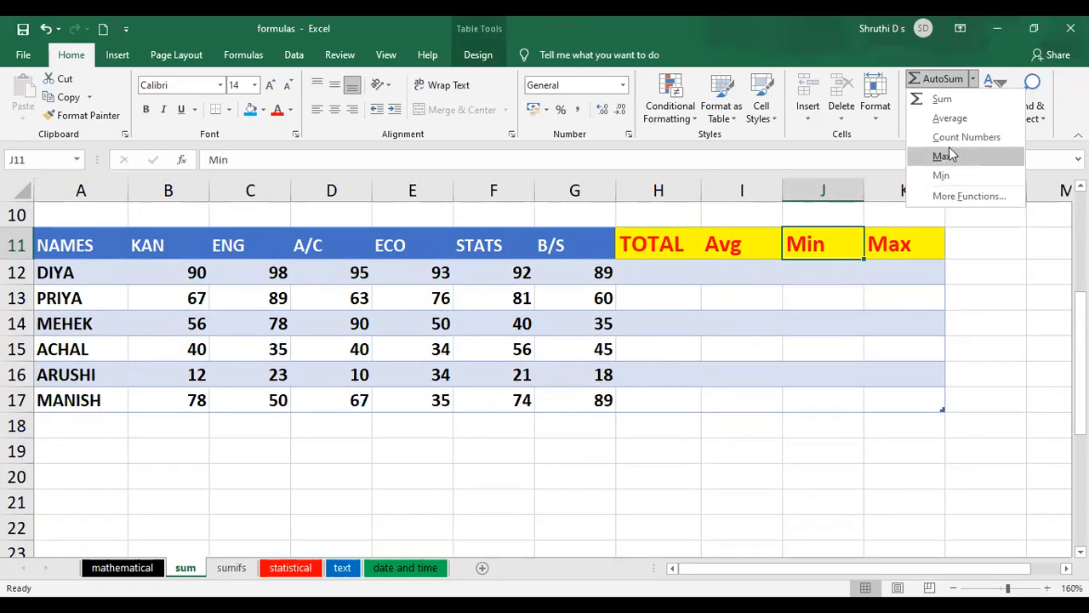
pyautogui.click(696, 287)
# Step: Start a SUM formula in cell H12 for the first student's total, beginning with the KAN mark
pyautogui.click(657, 275)
pyautogui.write('=')
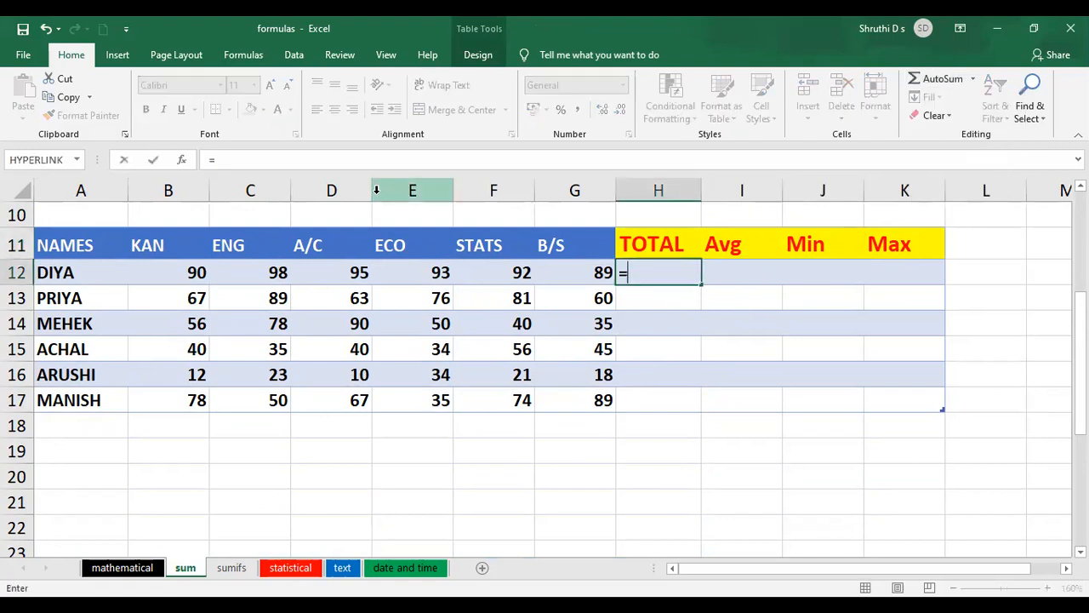
pyautogui.write('sum')
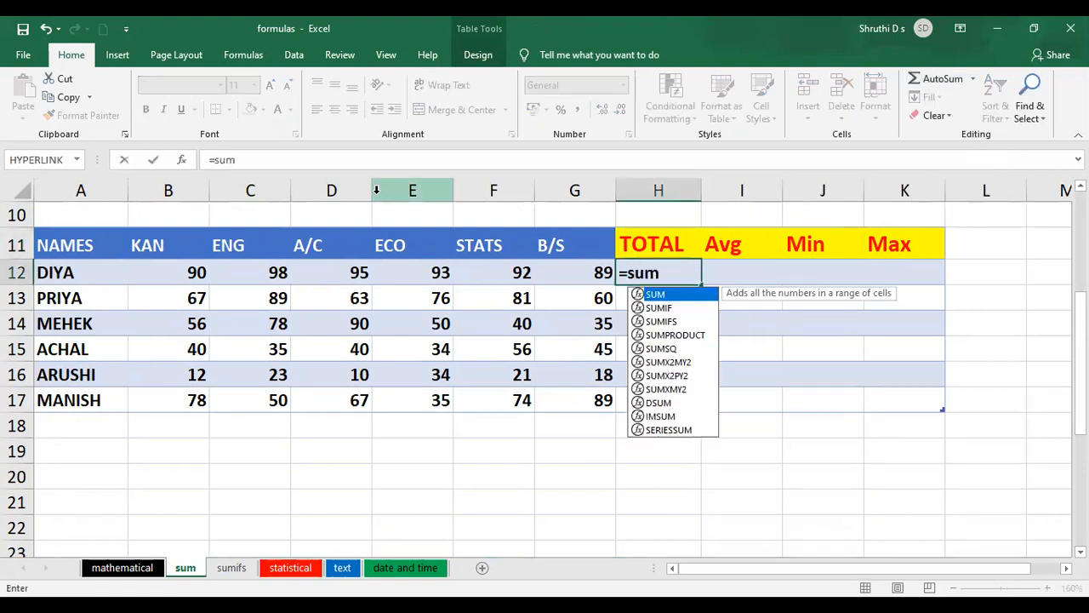
pyautogui.write('([@KAN')
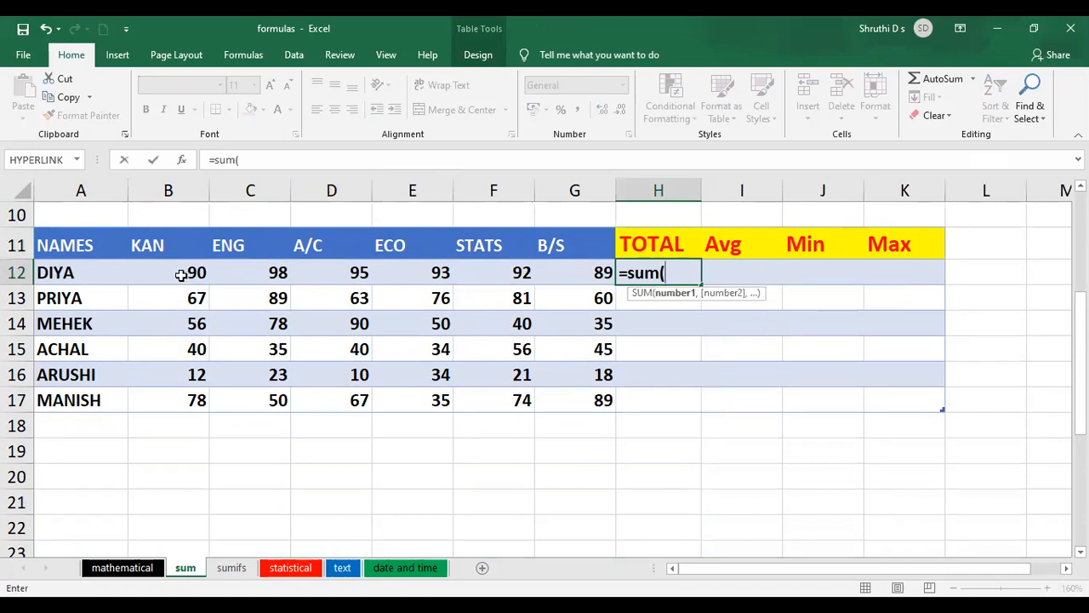
# Step: Complete the SUM formula in H12 so it totals the row 12 marks from KAN through B/S
pyautogui.click(183, 277)
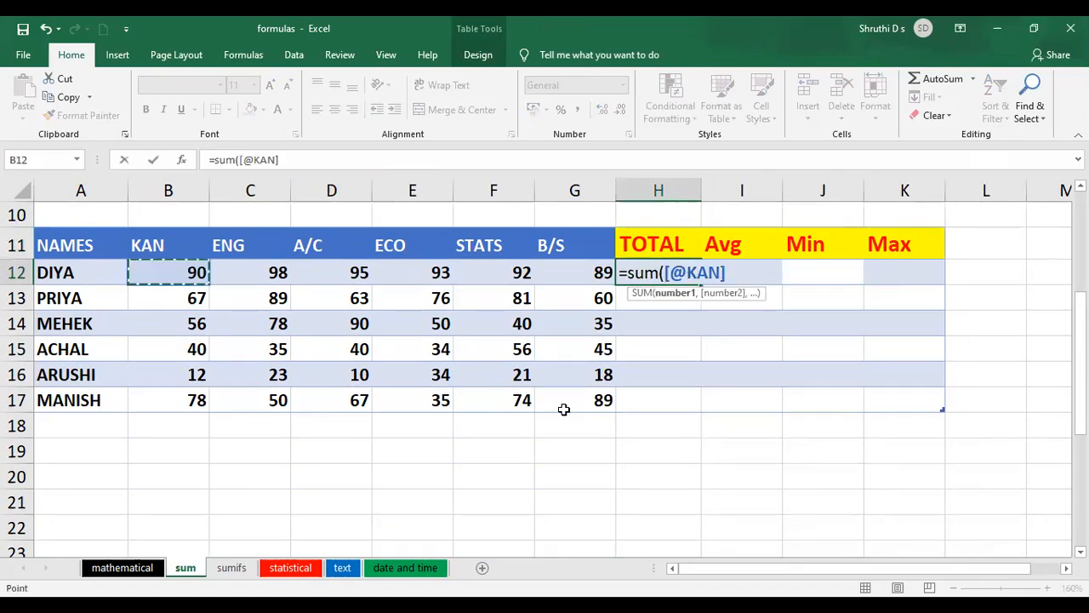
pyautogui.keyDown('shift'); pyautogui.click(563, 409); pyautogui.keyUp('shift')
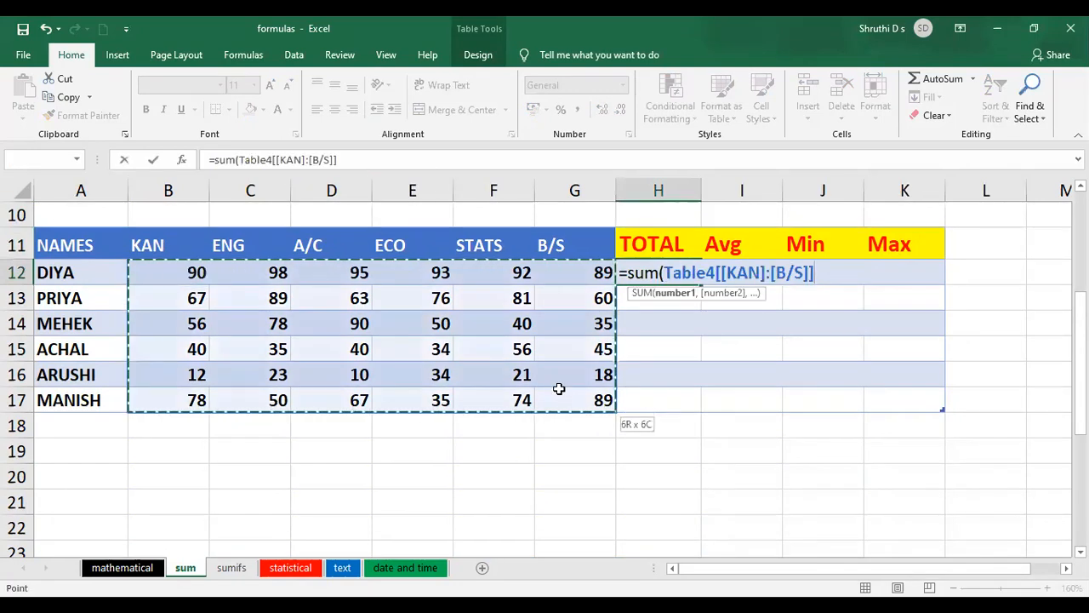
pyautogui.keyDown('shift'); pyautogui.click(561, 274); pyautogui.keyUp('shift')
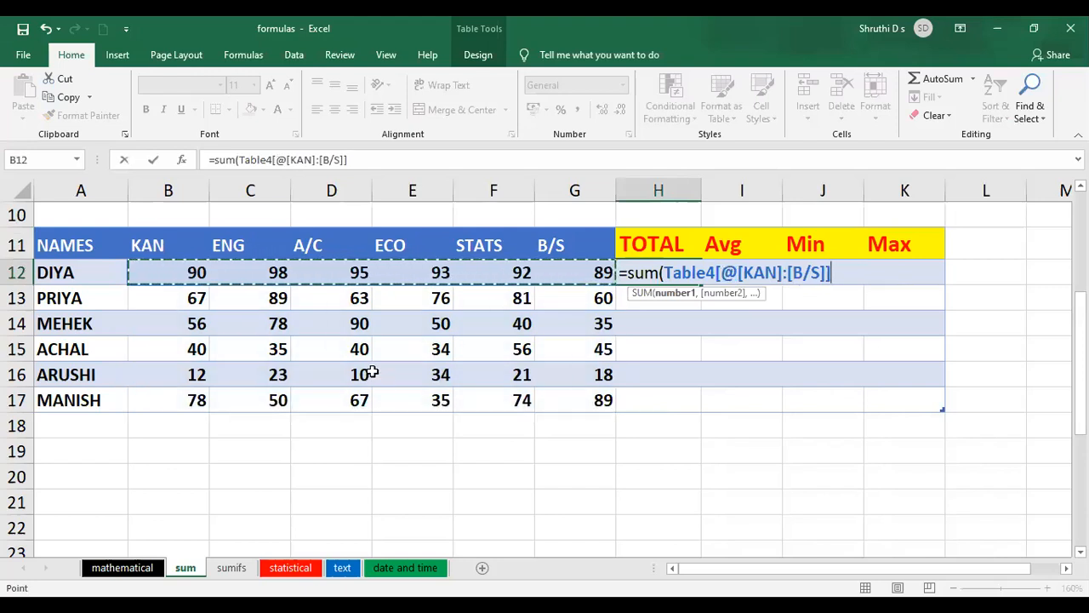
pyautogui.write(')')
pyautogui.press('Return')
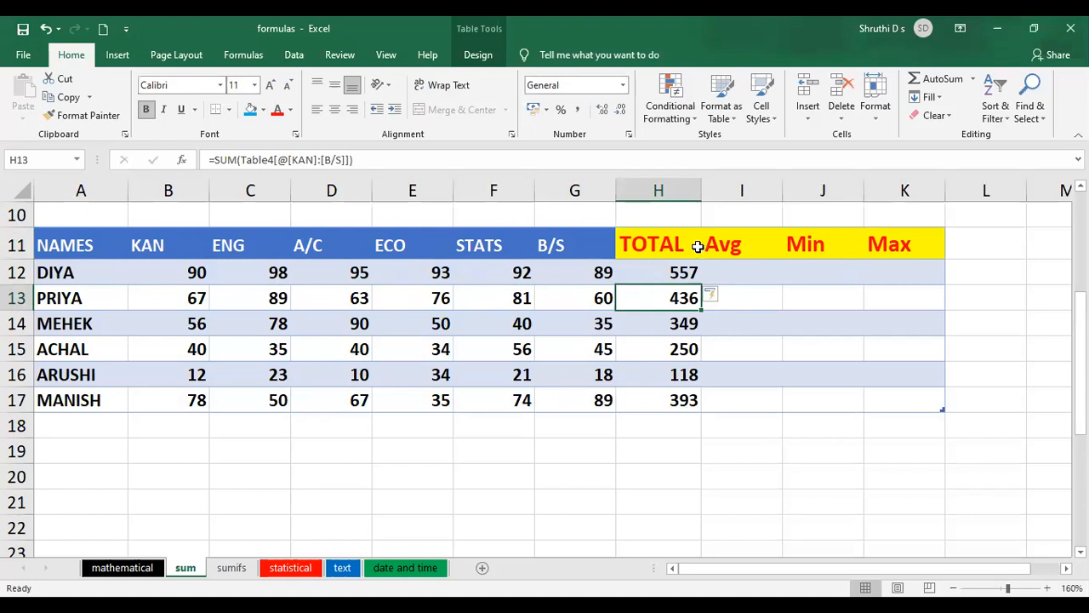
# Step: Undo the automatic fill of the TOTAL column, then copy the SUM formula from H12 down to H17
pyautogui.hotkey('ctrl', 'z')
pyautogui.click(749, 275)
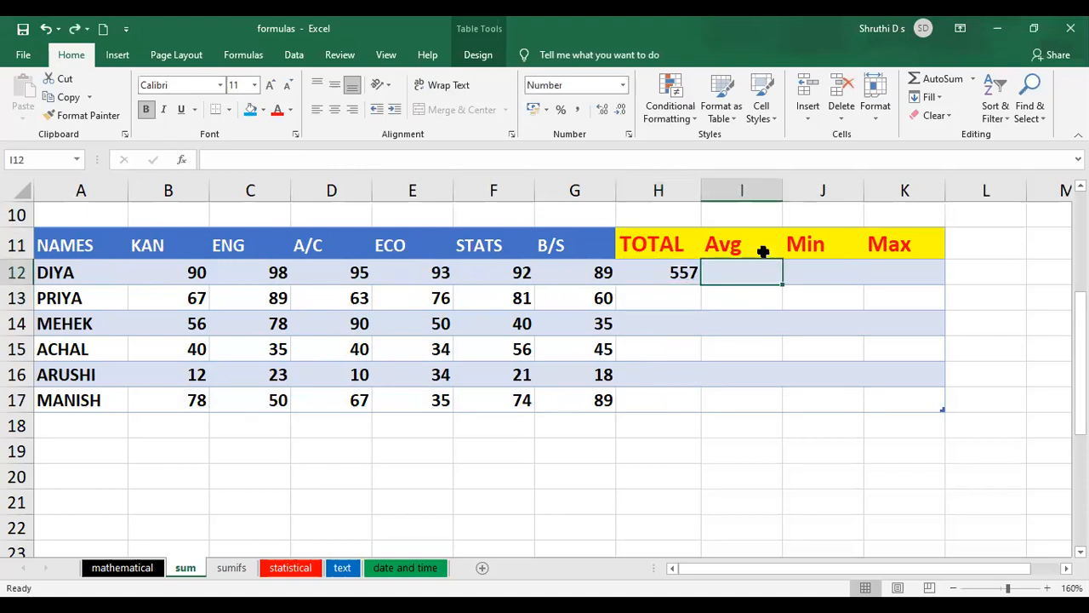
pyautogui.click(660, 281)
pyautogui.moveTo(195, 275); pyautogui.dragTo(576, 275)
pyautogui.click(655, 308)
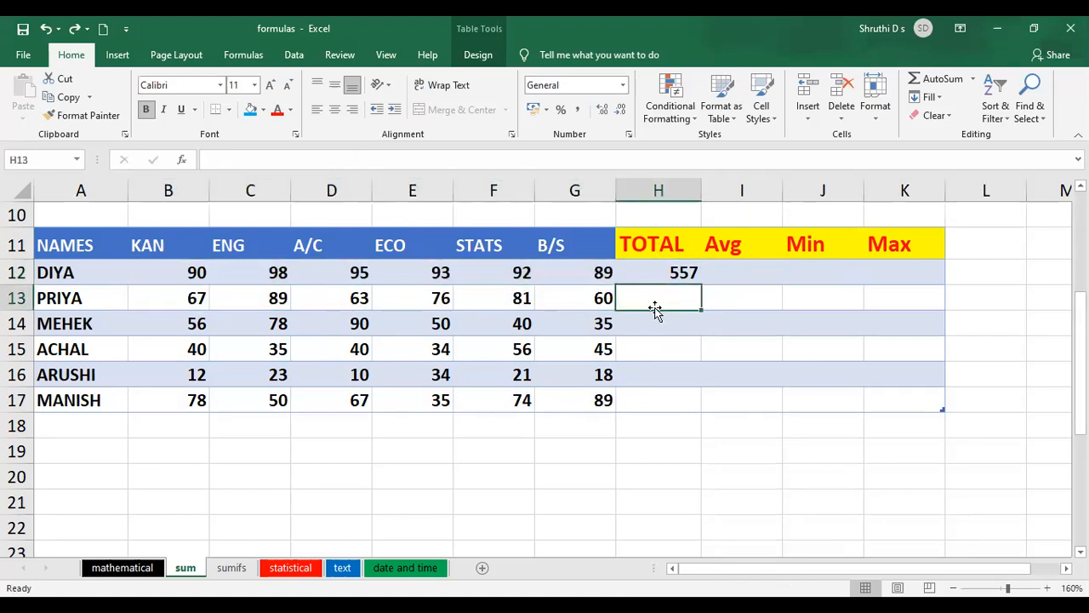
pyautogui.click(675, 274)
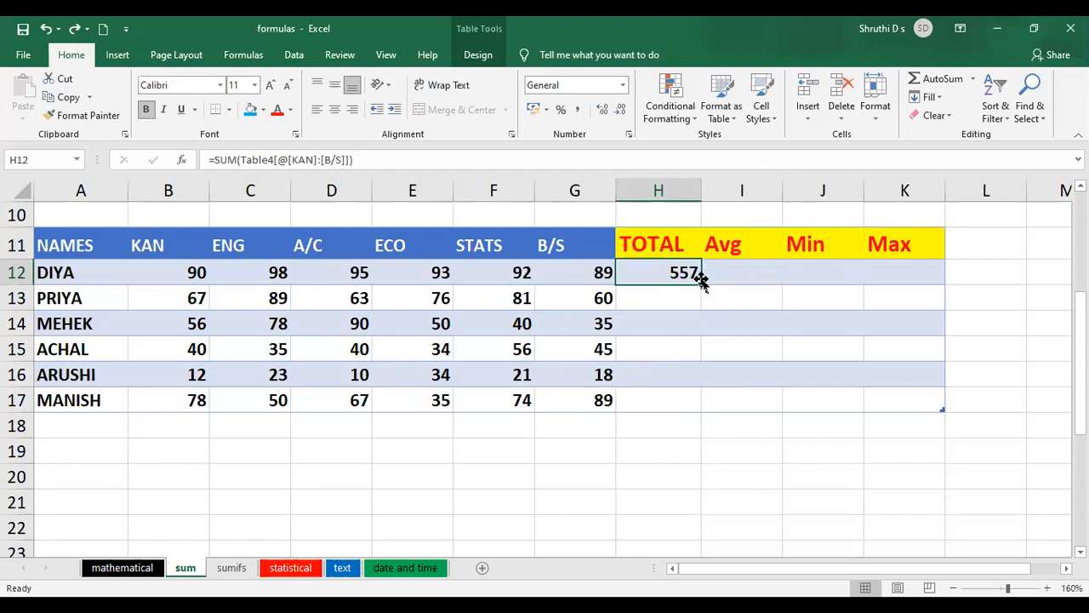
pyautogui.moveTo(702, 283); pyautogui.dragTo(691, 407)
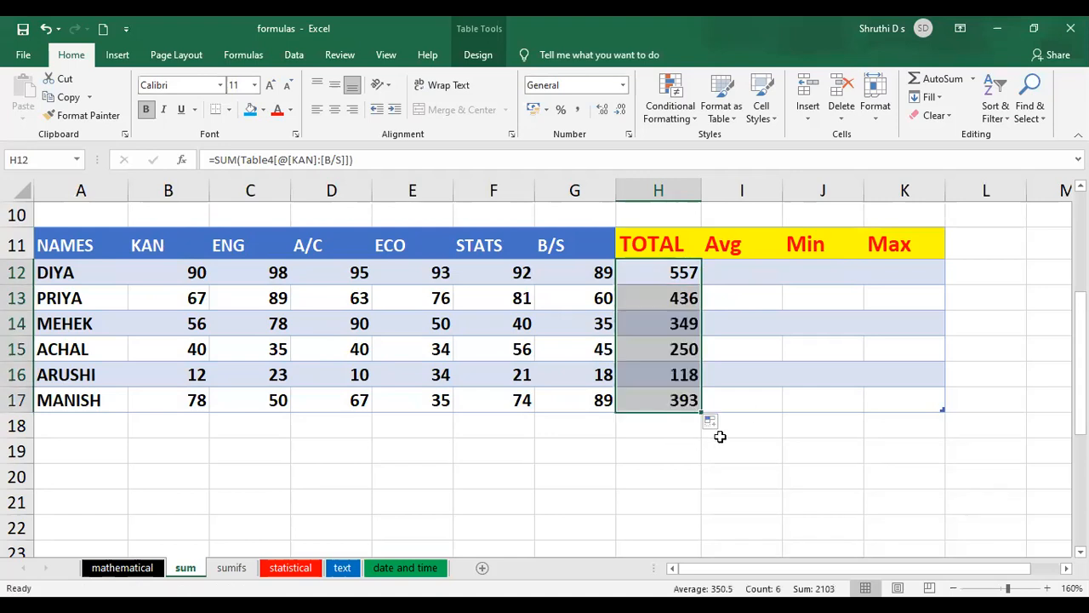
pyautogui.click(687, 306)
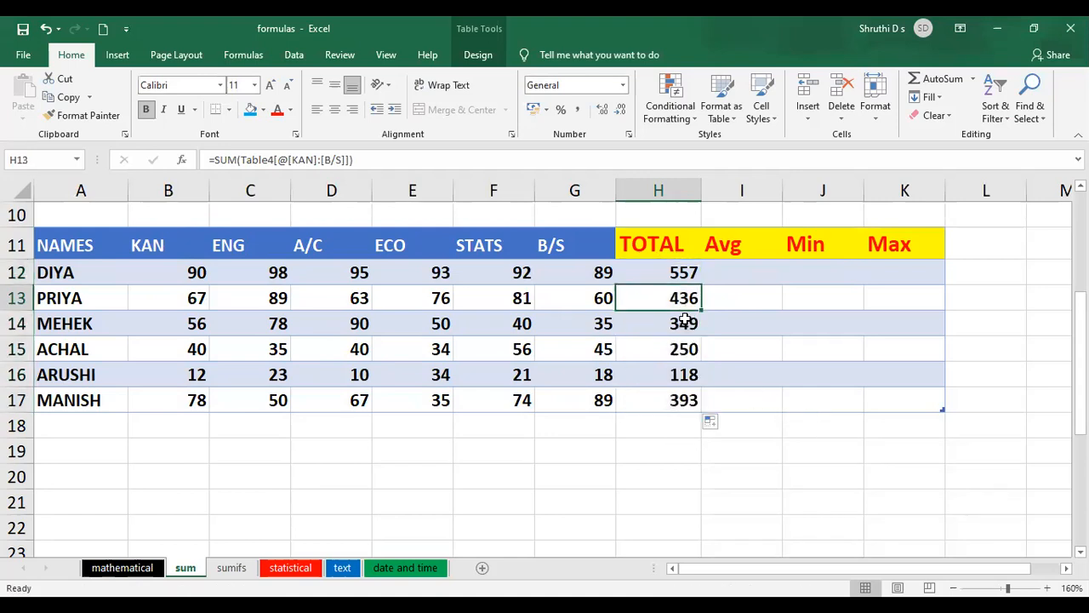
pyautogui.click(665, 332)
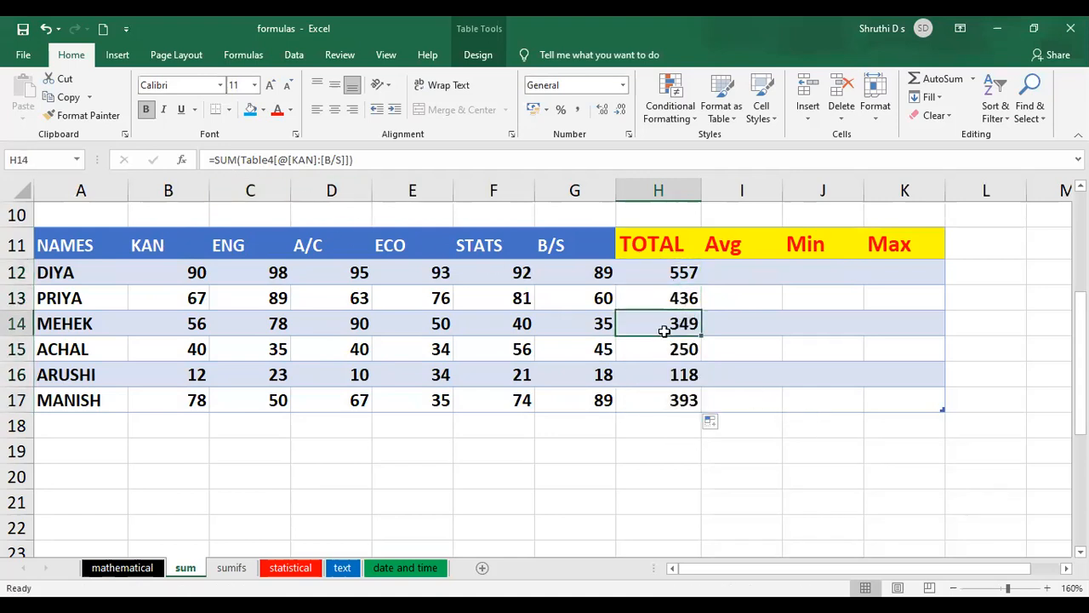
pyautogui.click(667, 354)
pyautogui.click(690, 396)
# Step: Calculate the averages in the Avg column with an AVERAGE formula in I12 covering the marks from KAN through B/S
pyautogui.click(733, 275)
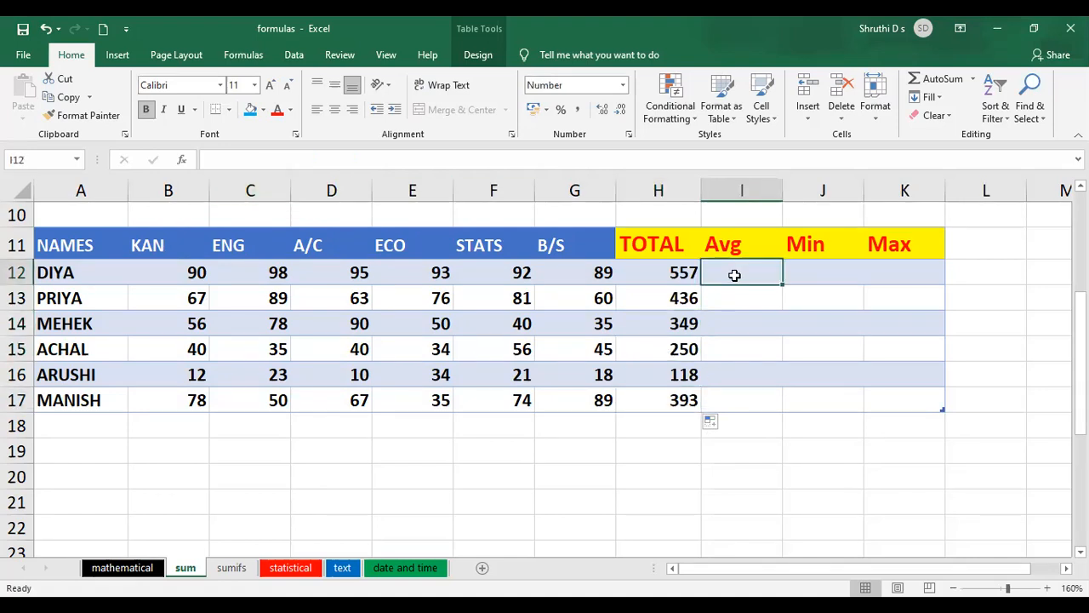
pyautogui.write('=')
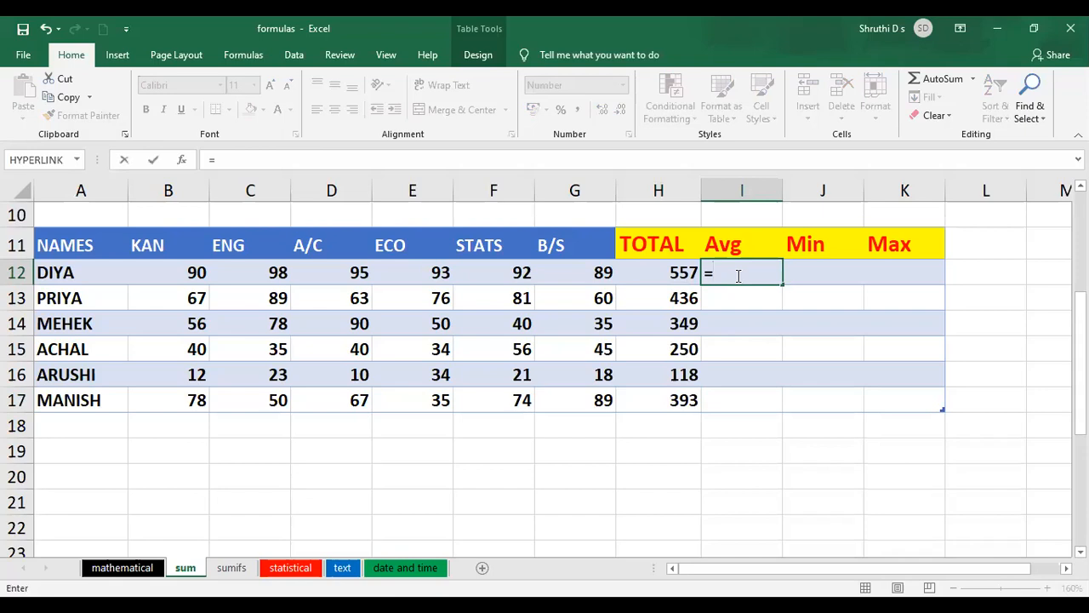
pyautogui.write('a')
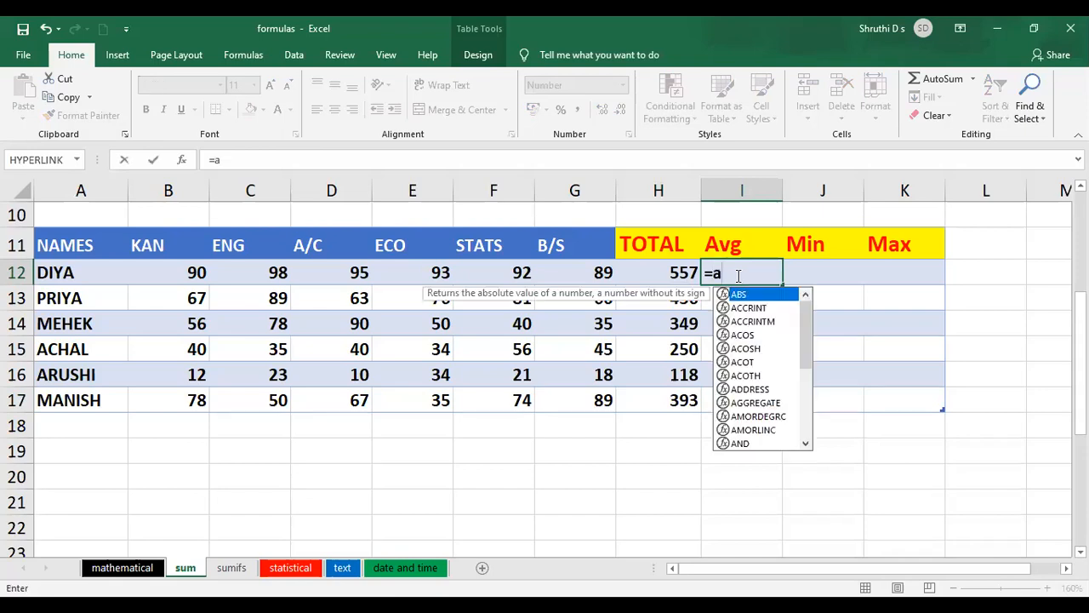
pyautogui.write('vg')
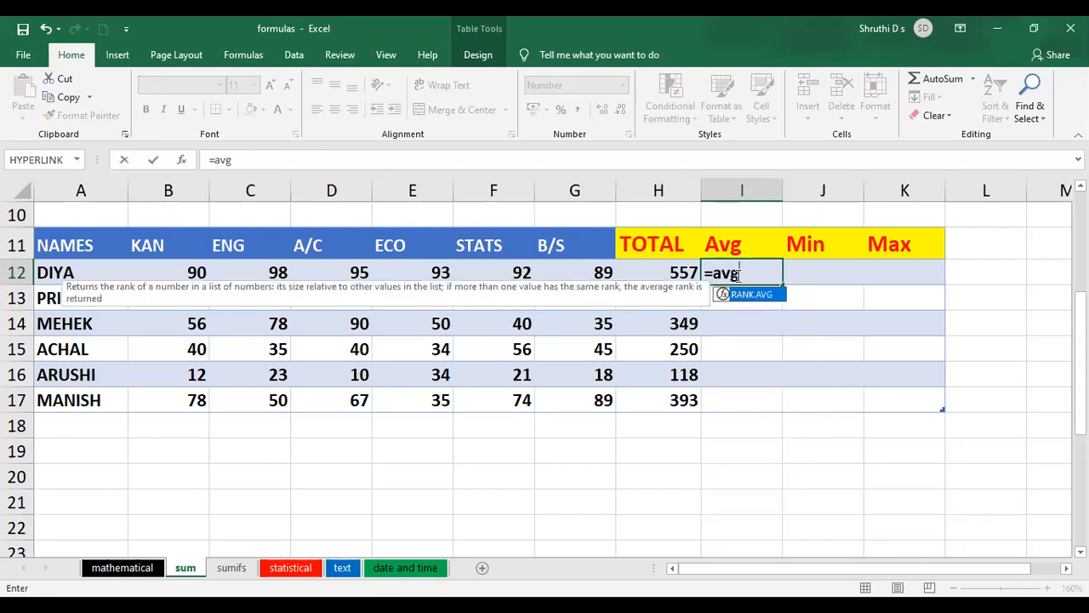
pyautogui.press('BackSpace')
pyautogui.press('BackSpace')
pyautogui.write('er')
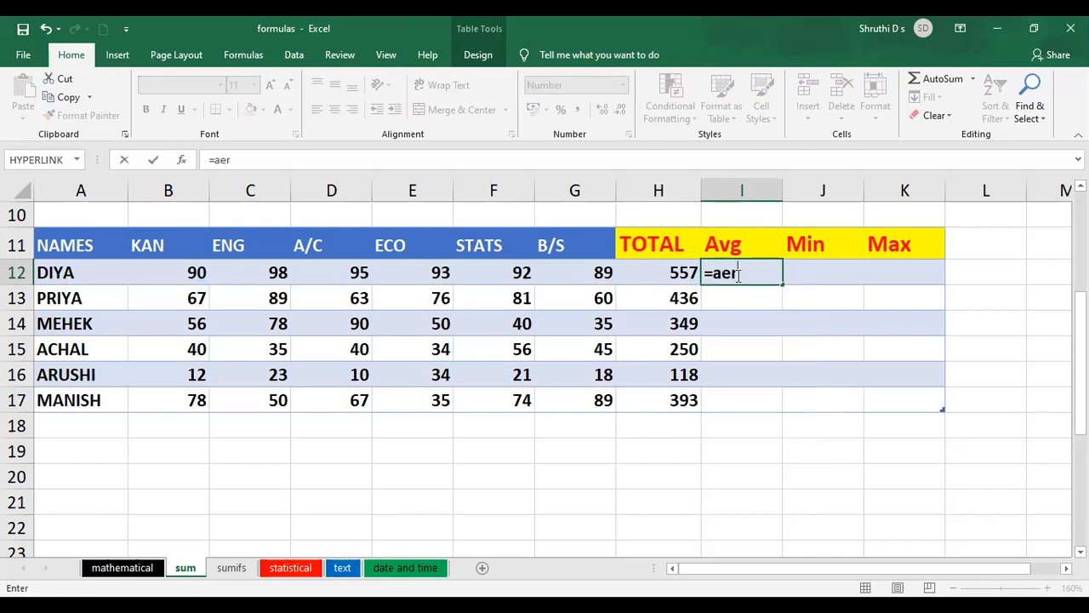
pyautogui.press('BackSpace')
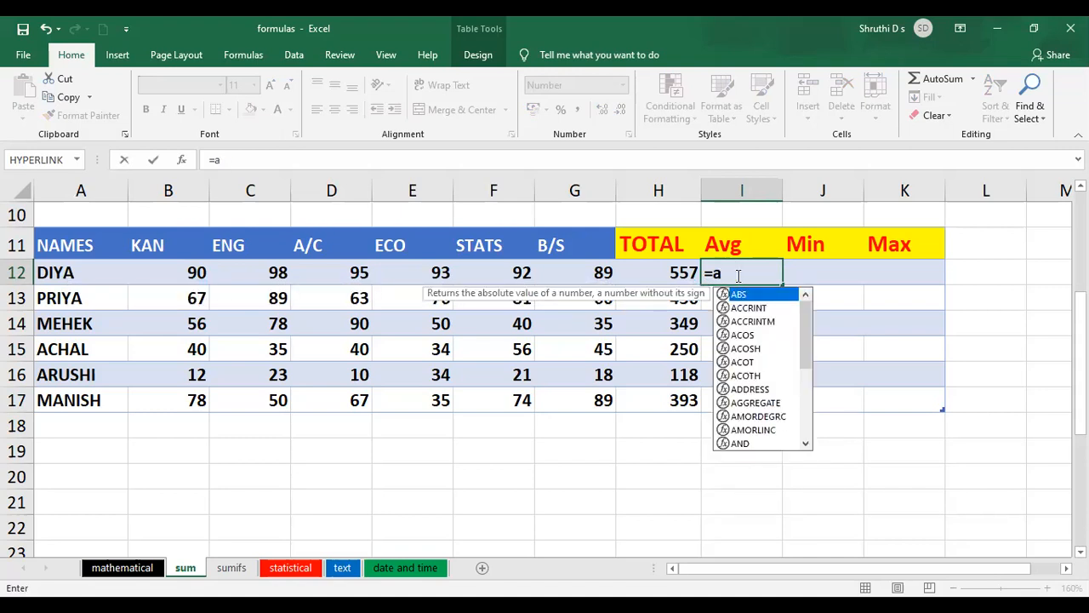
pyautogui.write('ver')
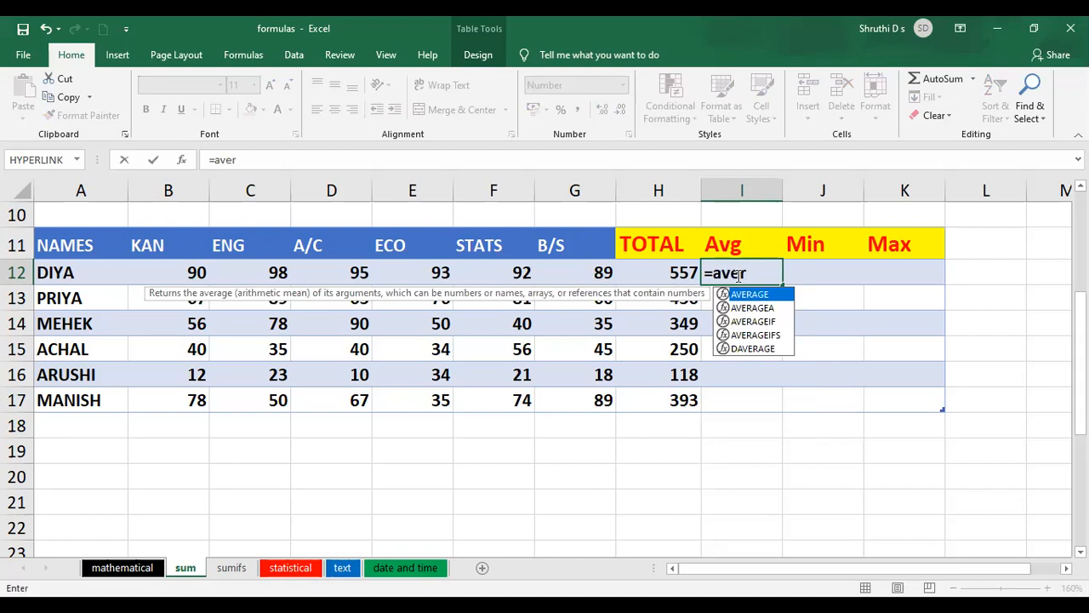
pyautogui.press('Tab')
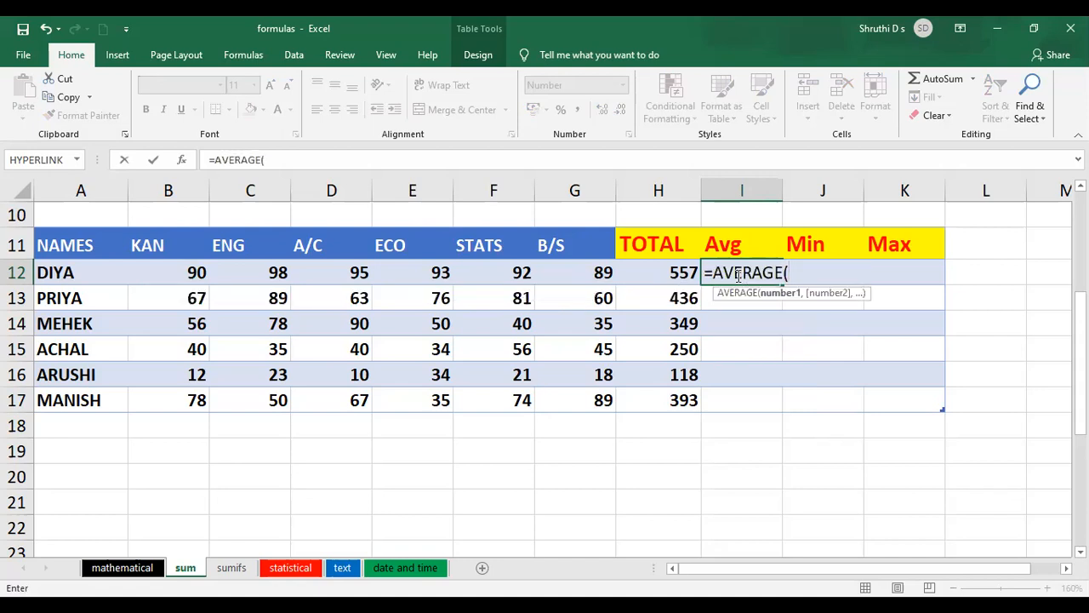
pyautogui.moveTo(173, 274); pyautogui.dragTo(606, 276)
pyautogui.write(')')
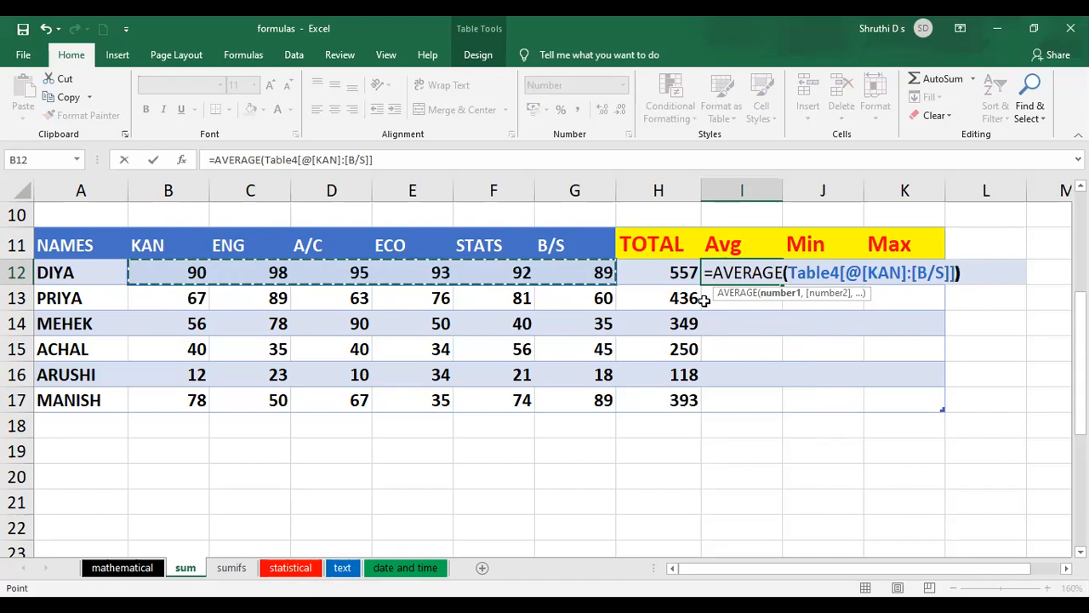
pyautogui.press('Return')
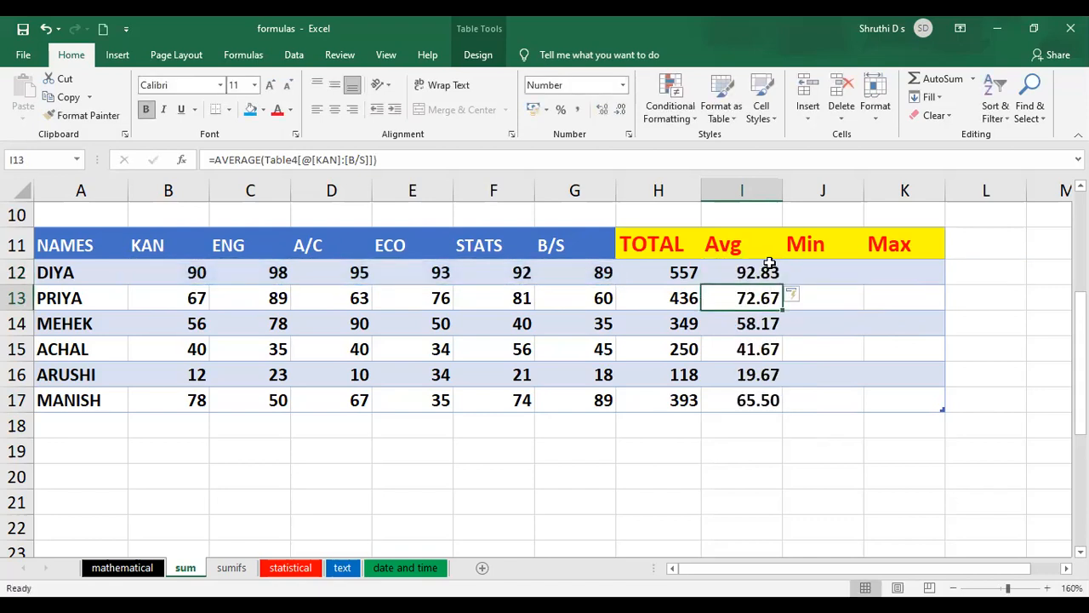
# Step: Enter a MIN formula in J12 covering the row 12 marks from KAN through STATS
pyautogui.click(822, 273)
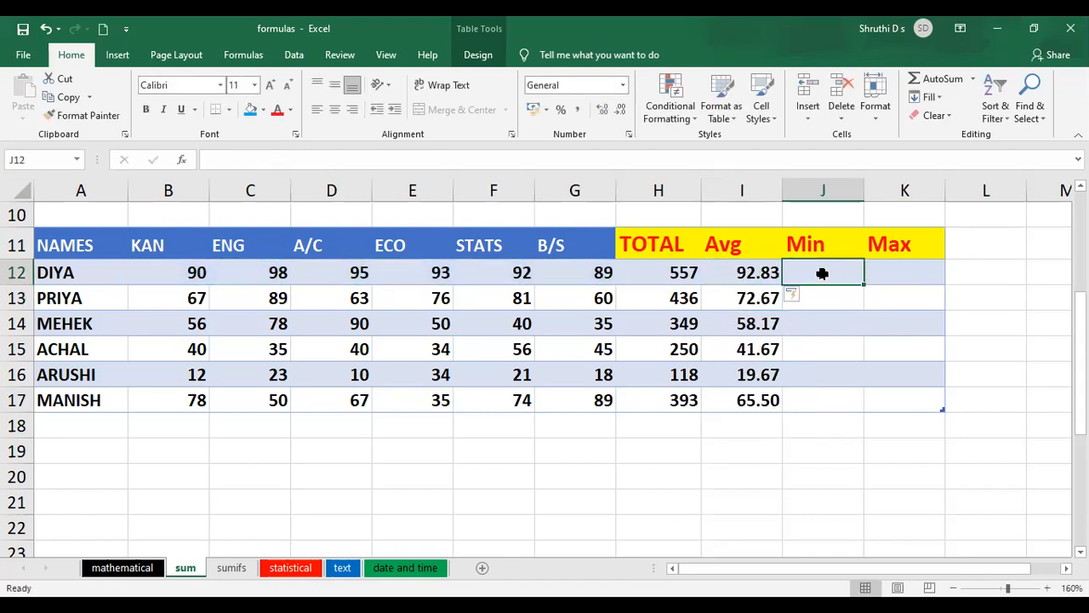
pyautogui.write('=')
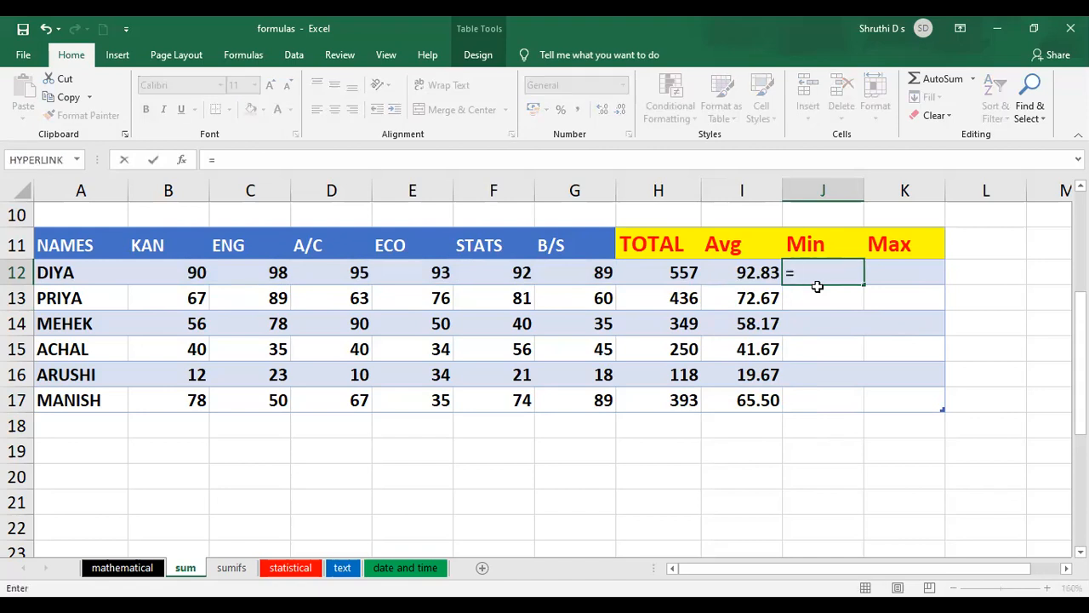
pyautogui.write('min')
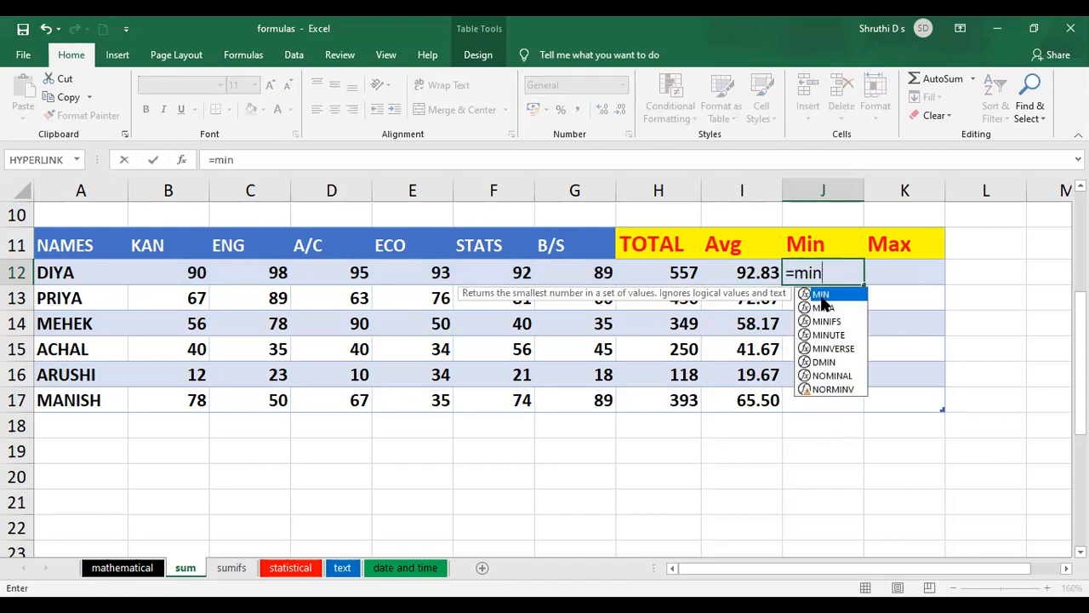
pyautogui.doubleClick(822, 296)
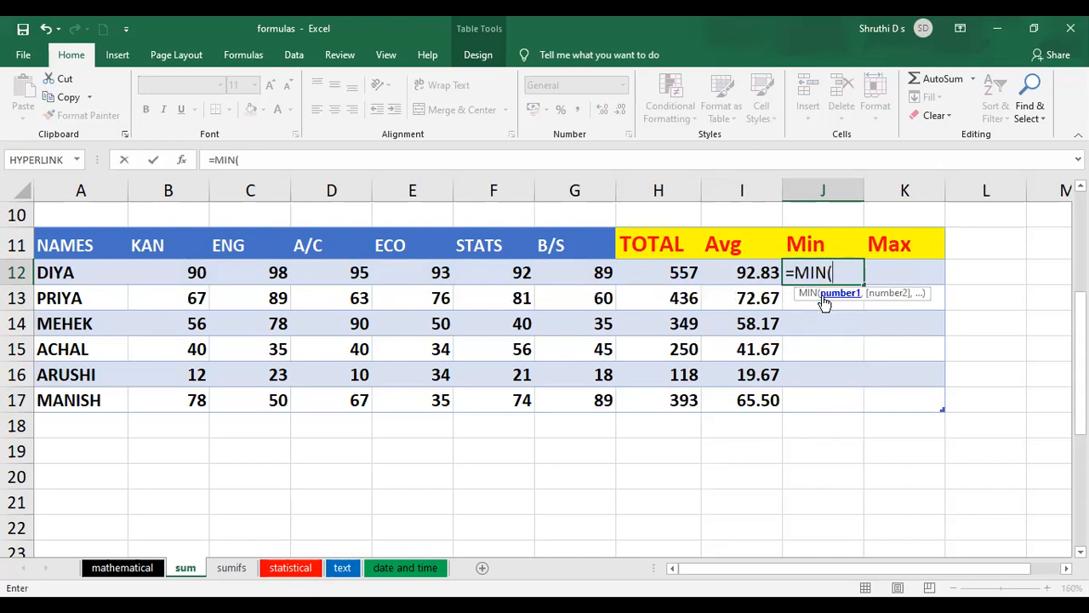
pyautogui.moveTo(190, 274); pyautogui.dragTo(479, 275)
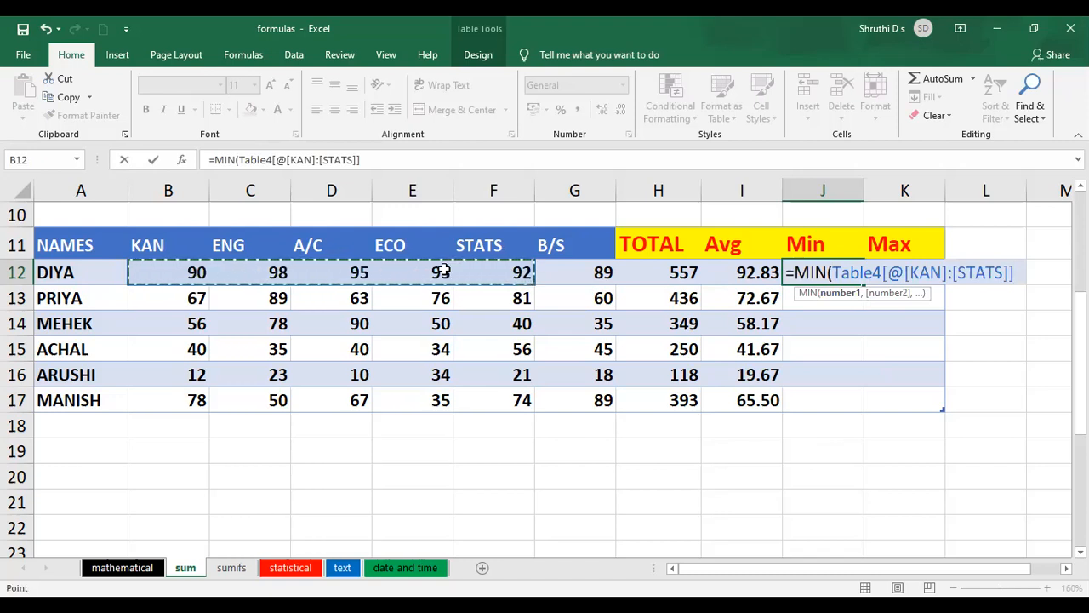
pyautogui.write(')')
pyautogui.press('Return')
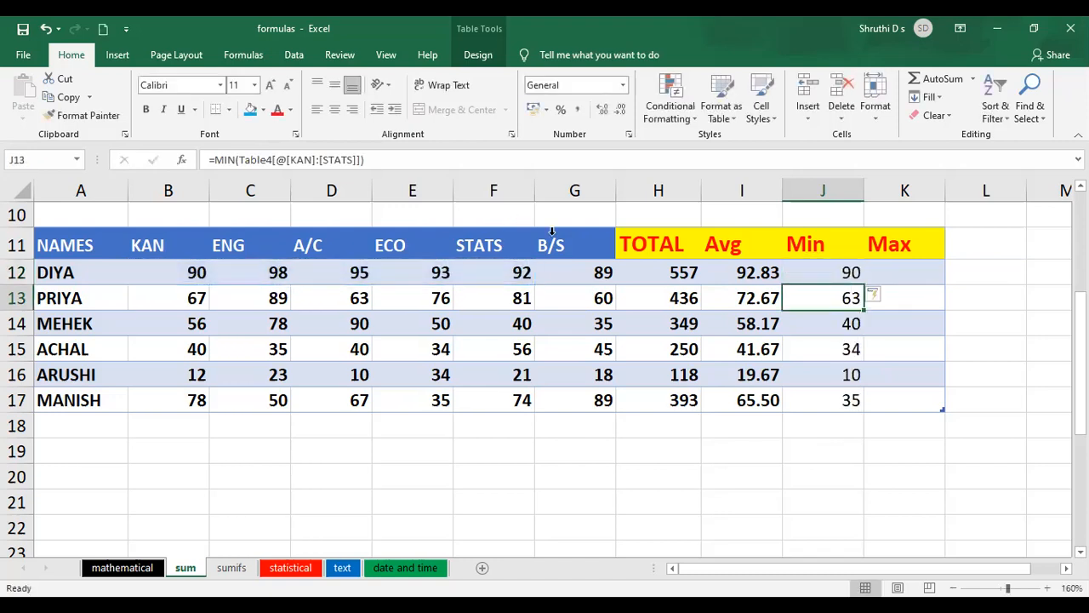
pyautogui.click(843, 451)
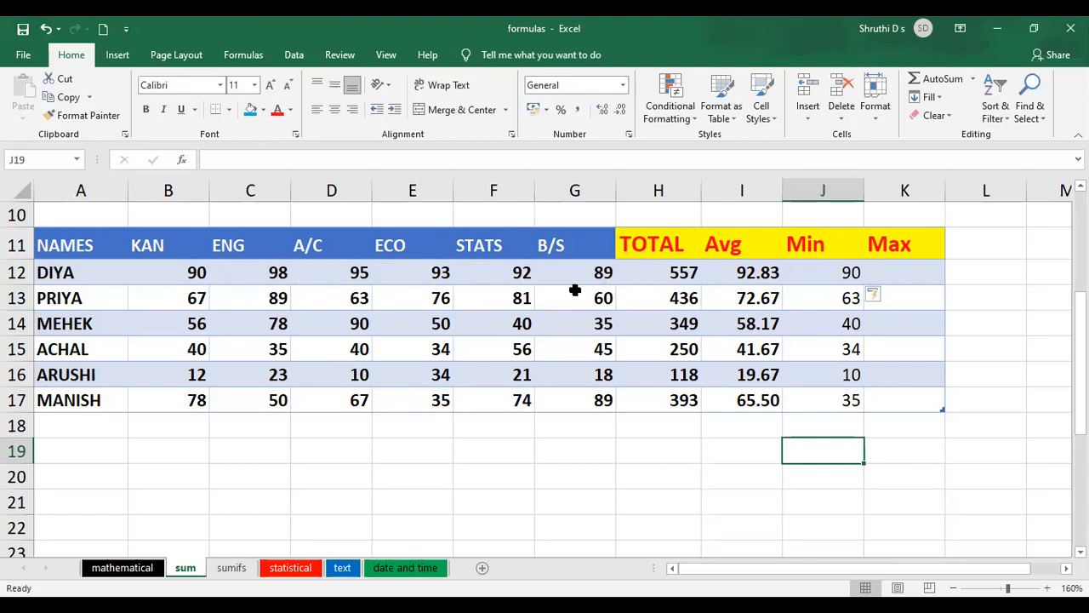
# Step: Replace the range in the J12 MIN formula with the row 12 marks from KAN through B/S
pyautogui.click(845, 279)
pyautogui.doubleClick(837, 274)
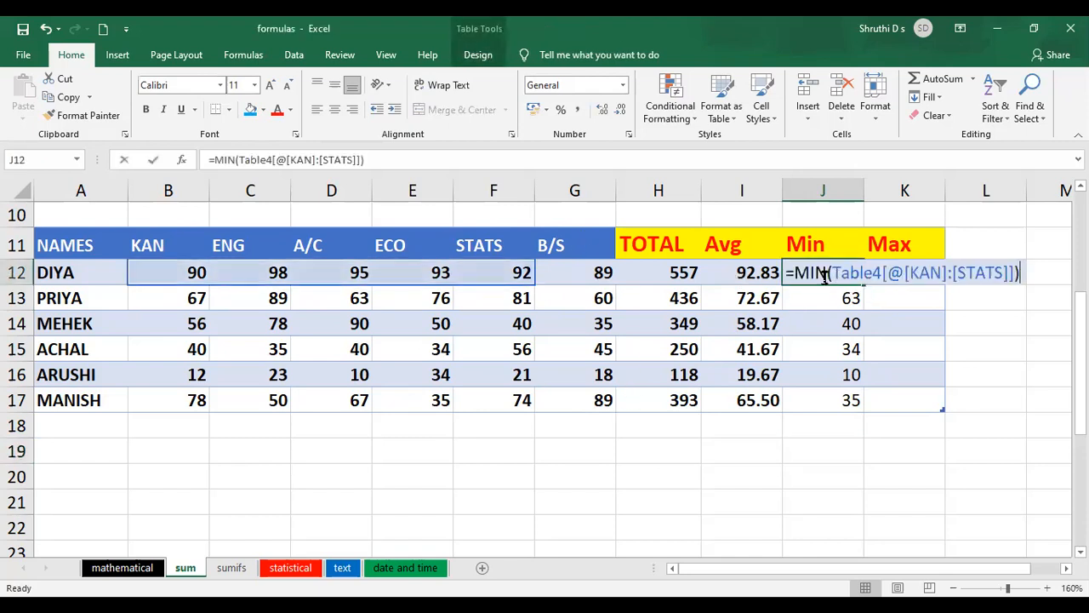
pyautogui.moveTo(1014, 274); pyautogui.dragTo(832, 272)
pyautogui.press('BackSpace')
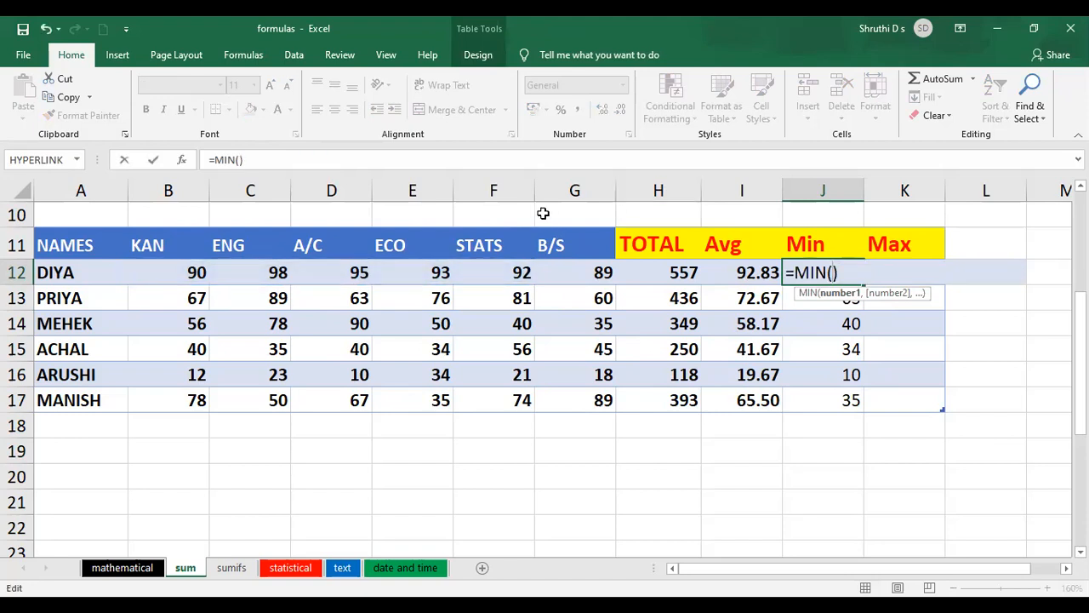
pyautogui.click(187, 273)
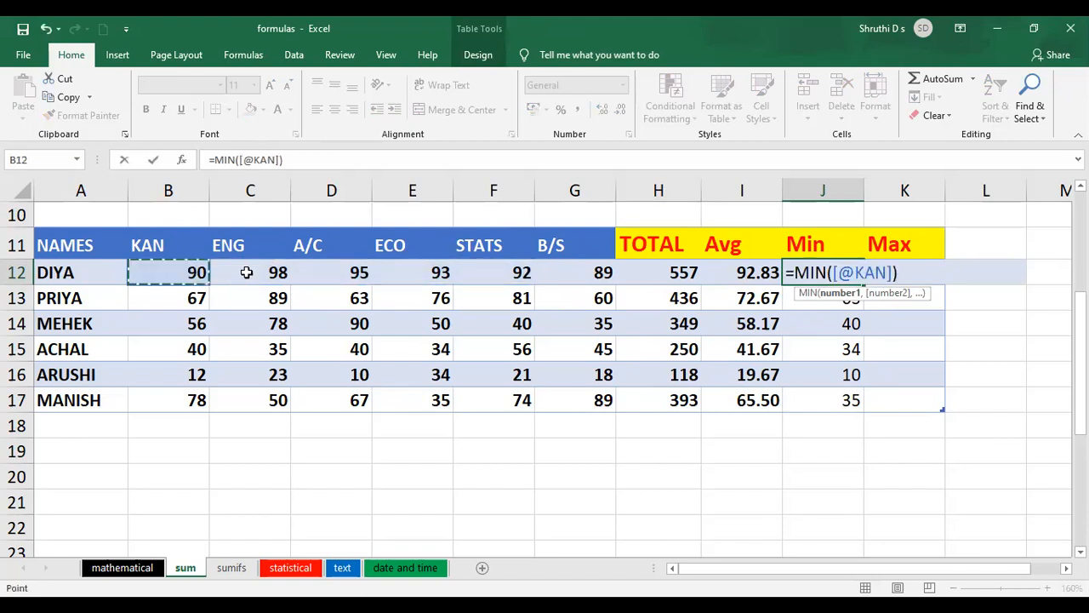
pyautogui.keyDown('shift'); pyautogui.click(584, 269); pyautogui.keyUp('shift')
pyautogui.press('Return')
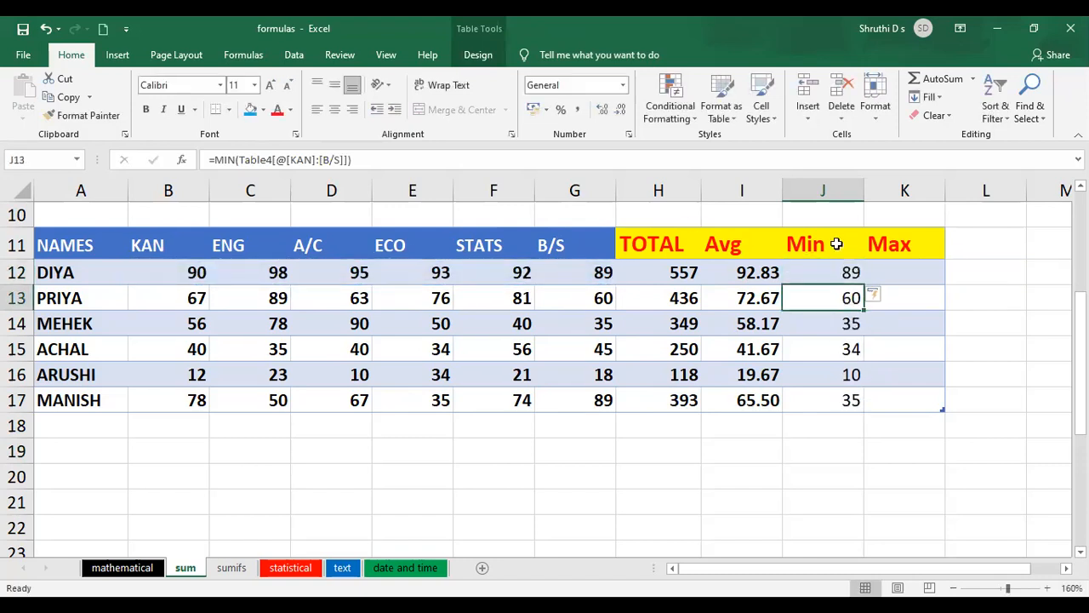
# Step: Change the STATS mark in row 12 to 70
pyautogui.click(855, 273)
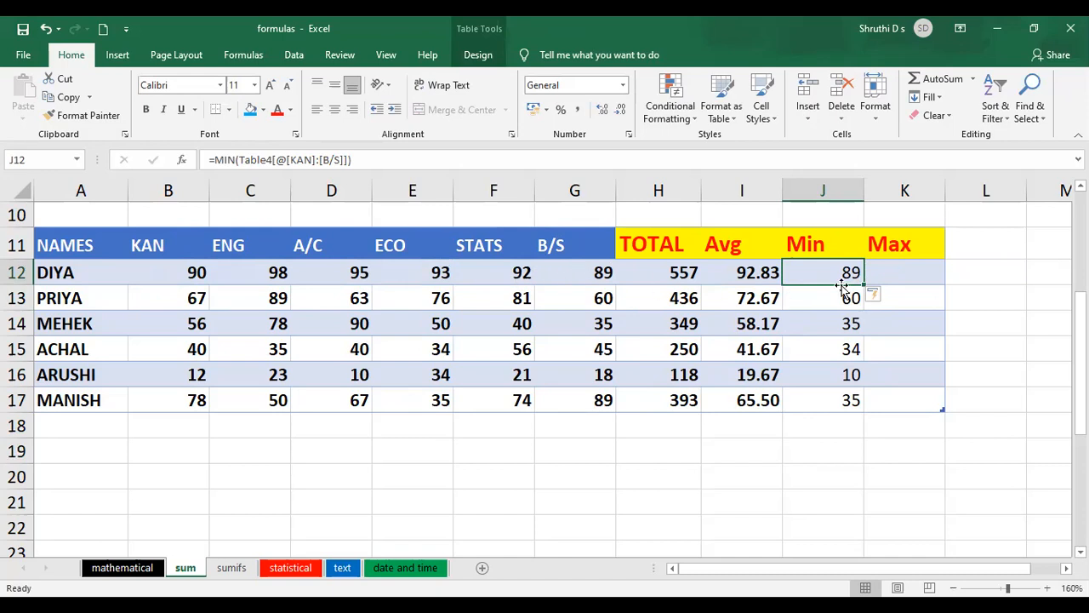
pyautogui.click(518, 272)
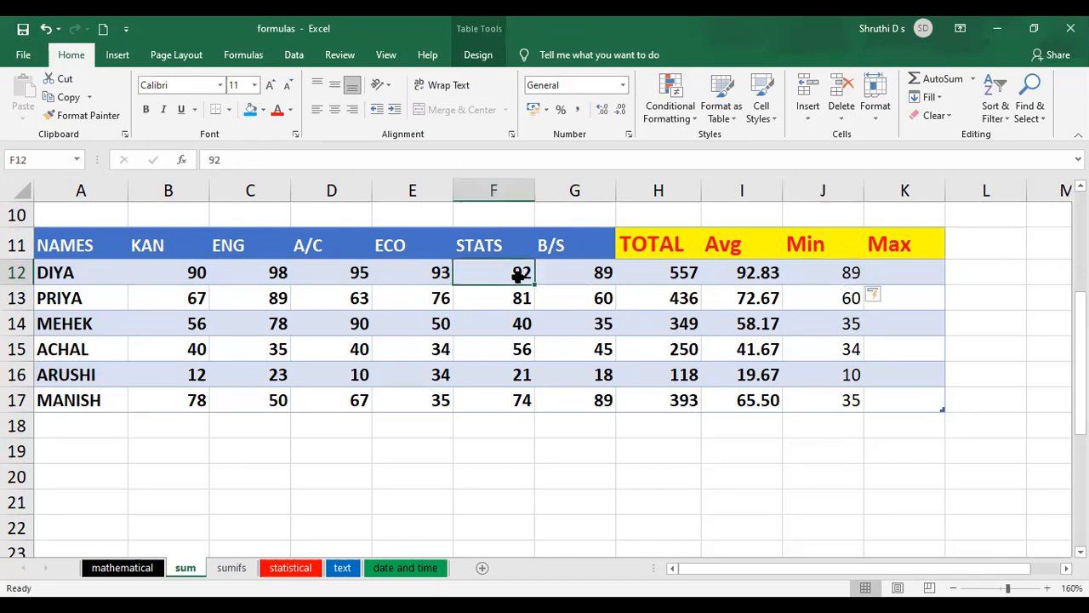
pyautogui.press('BackSpace')
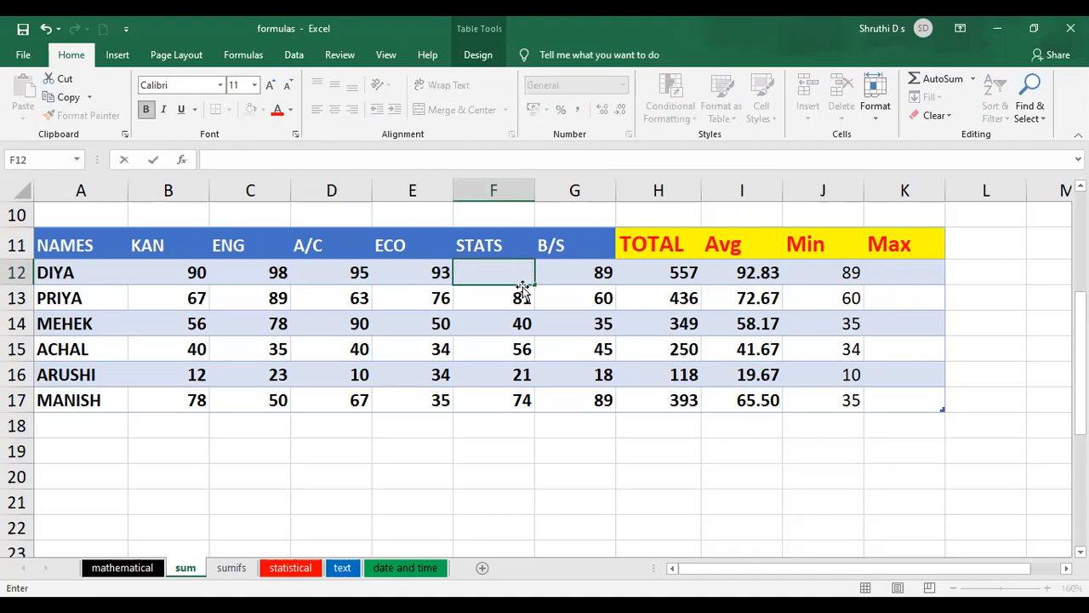
pyautogui.write('70')
pyautogui.press('Return')
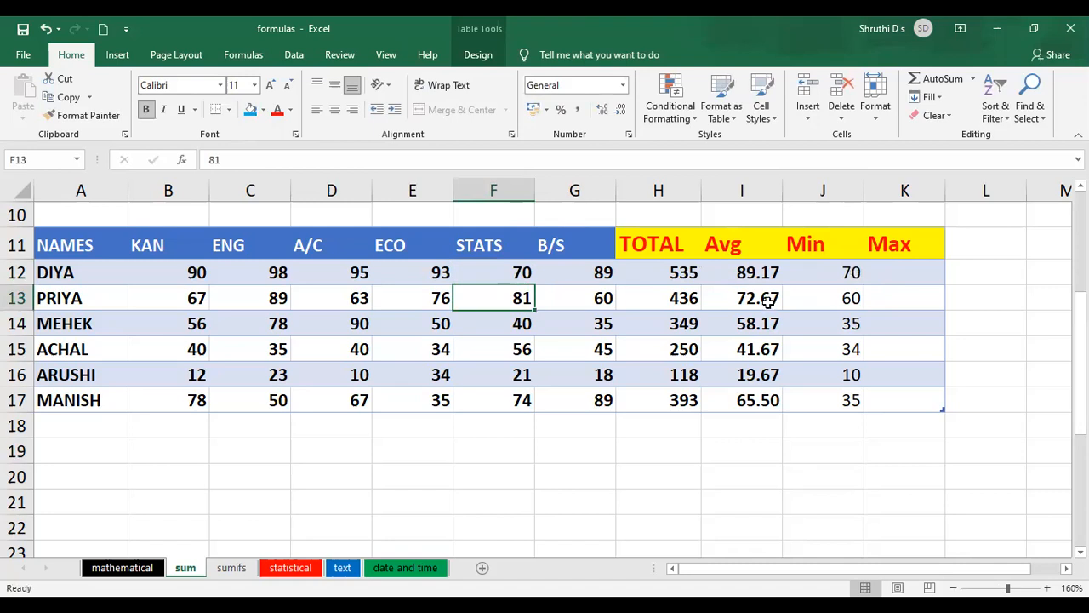
# Step: Change the ECO mark in row 15 to 89
pyautogui.click(523, 272)
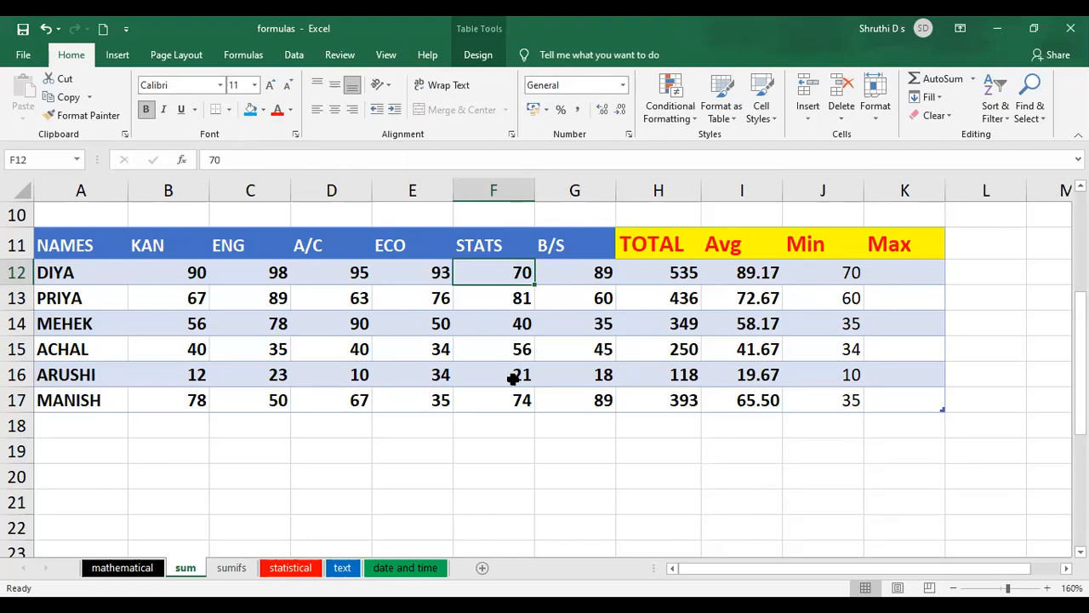
pyautogui.click(855, 273)
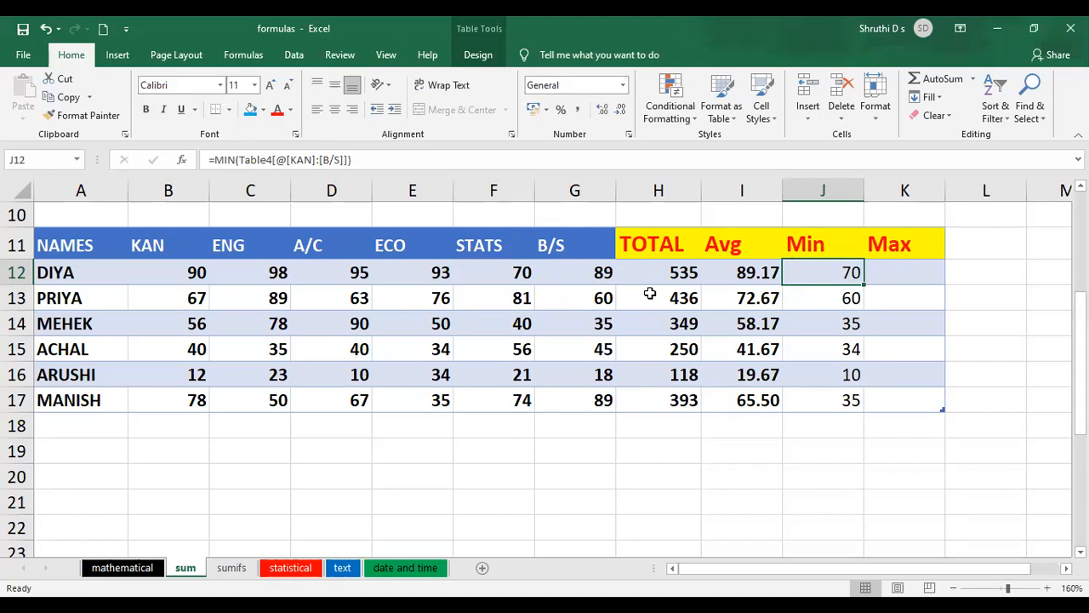
pyautogui.click(447, 357)
pyautogui.press('BackSpace')
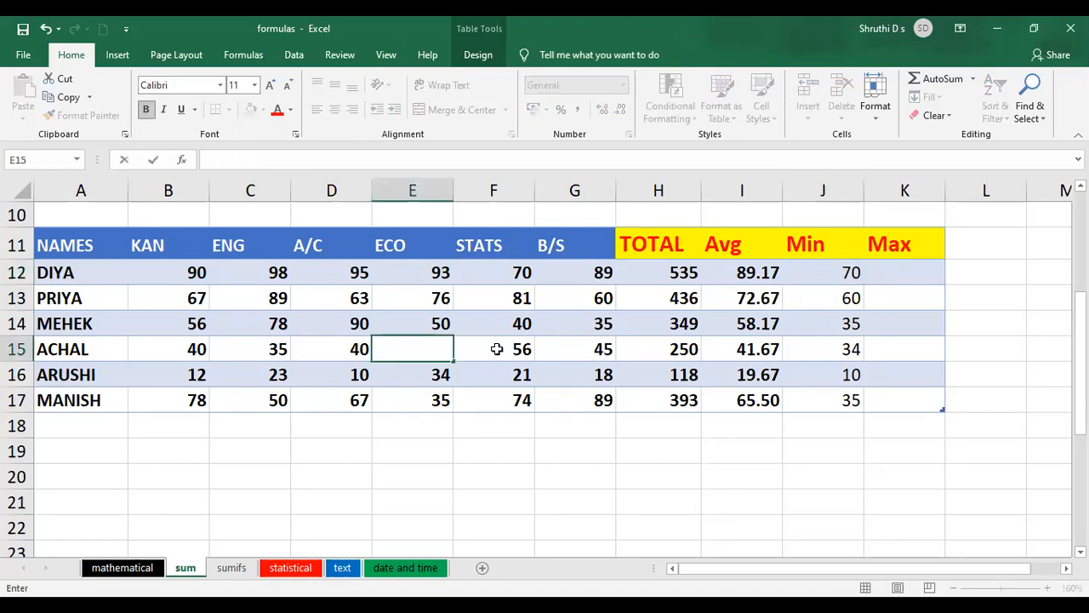
pyautogui.write('89')
pyautogui.click(569, 445)
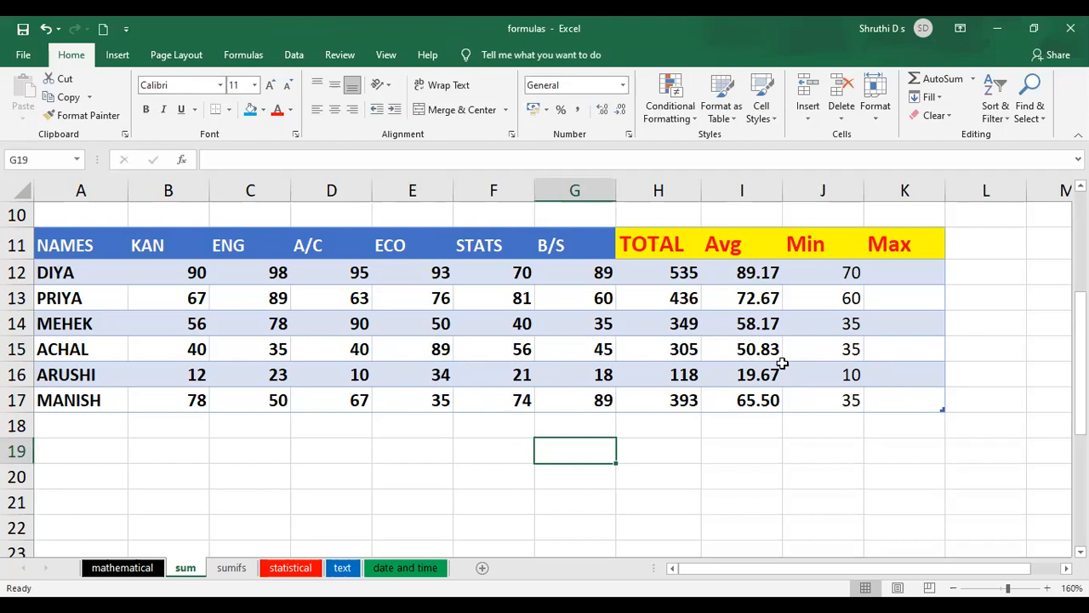
# Step: Calculate the highest marks in the Max column with a MAX formula in K12 covering the row 12 marks from KAN through B/S
pyautogui.click(907, 278)
pyautogui.write('=')
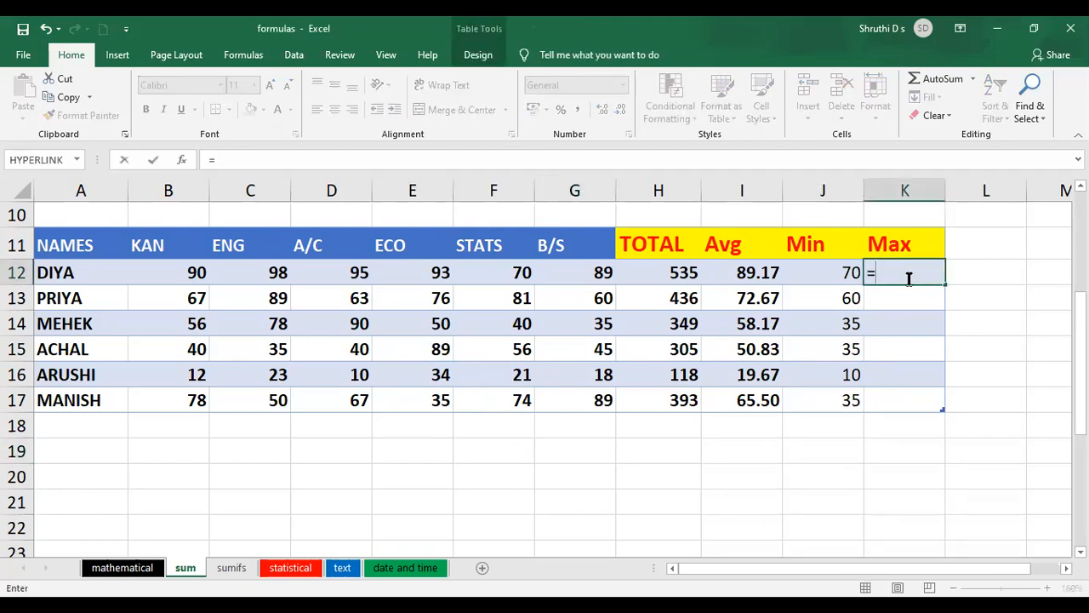
pyautogui.write('max')
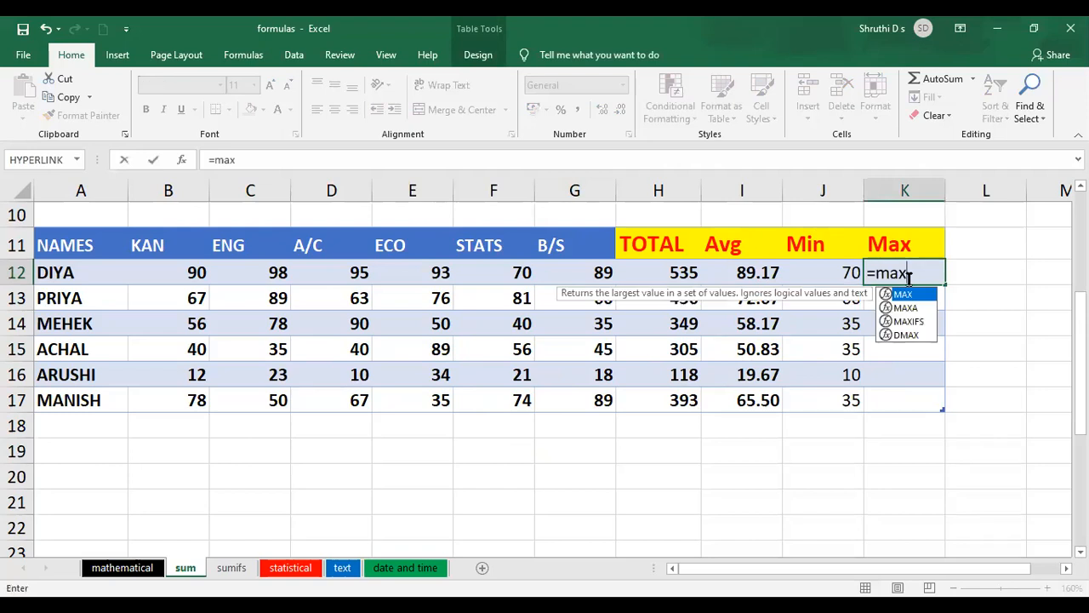
pyautogui.press('Tab')
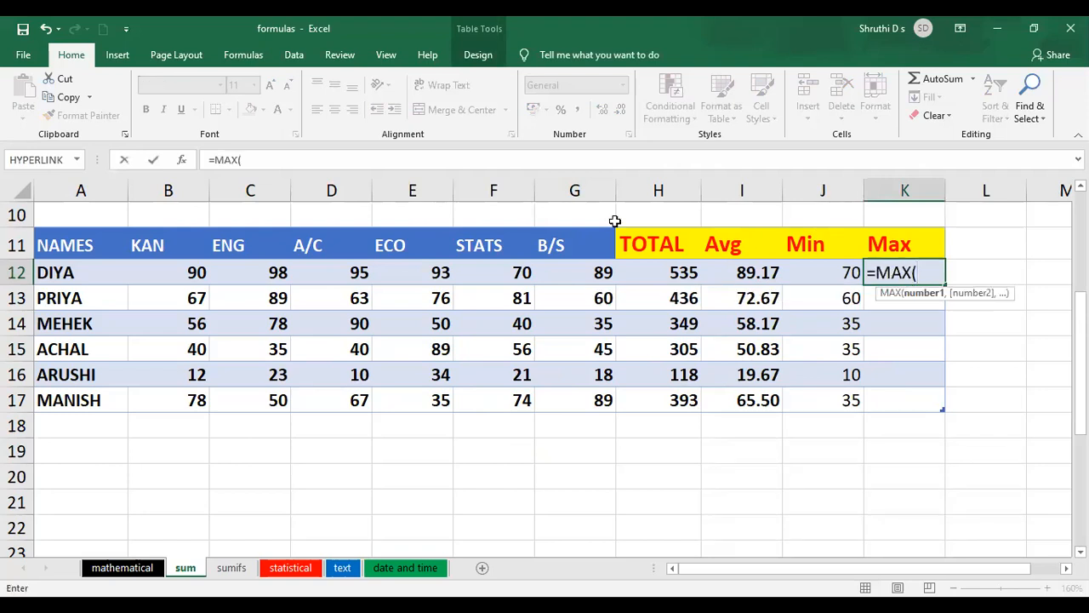
pyautogui.moveTo(187, 275); pyautogui.dragTo(598, 271)
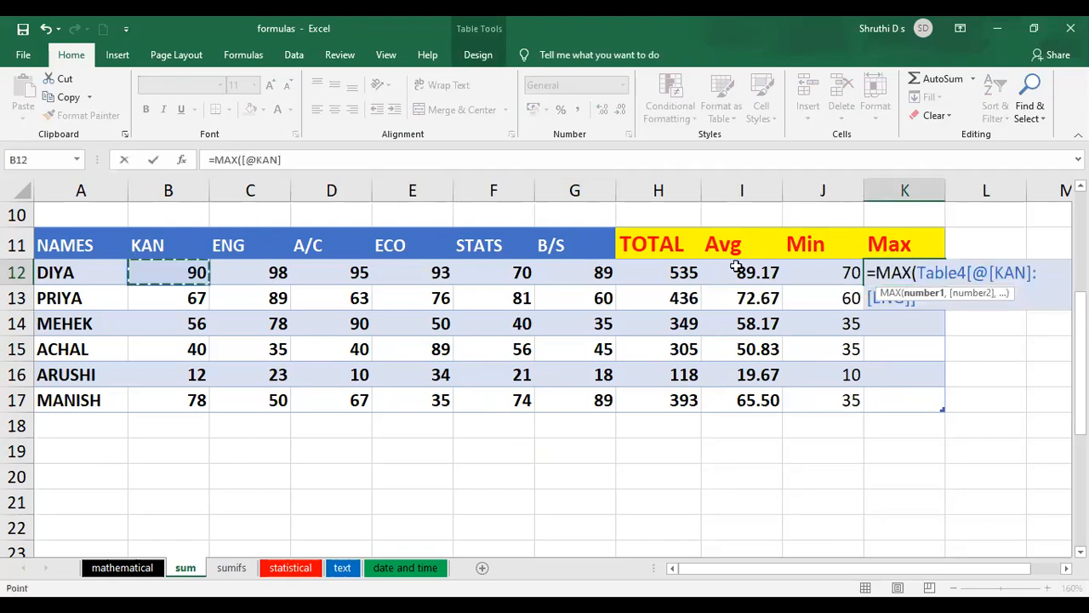
pyautogui.keyDown('shift'); pyautogui.click(603, 273); pyautogui.keyUp('shift')
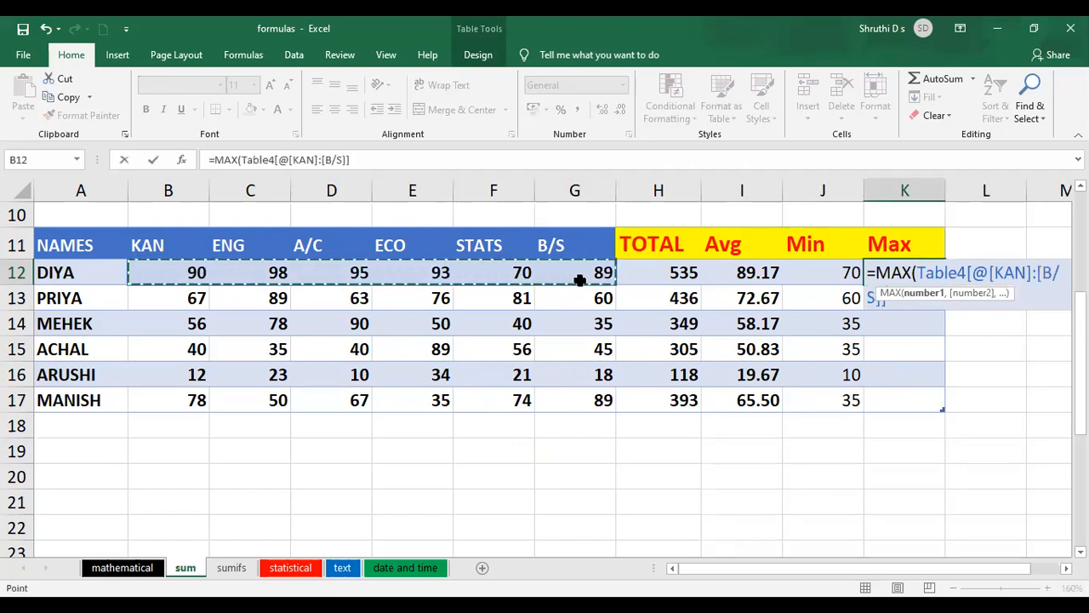
pyautogui.write(')')
pyautogui.press('Return')
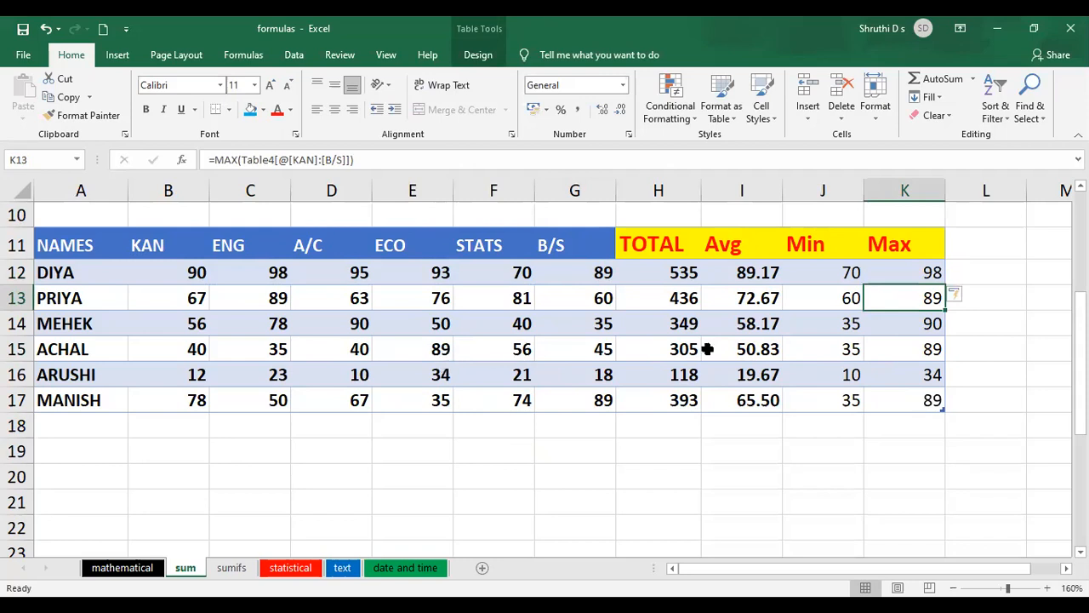
# Step: Change the STATS mark in row 15 to 99
pyautogui.click(524, 350)
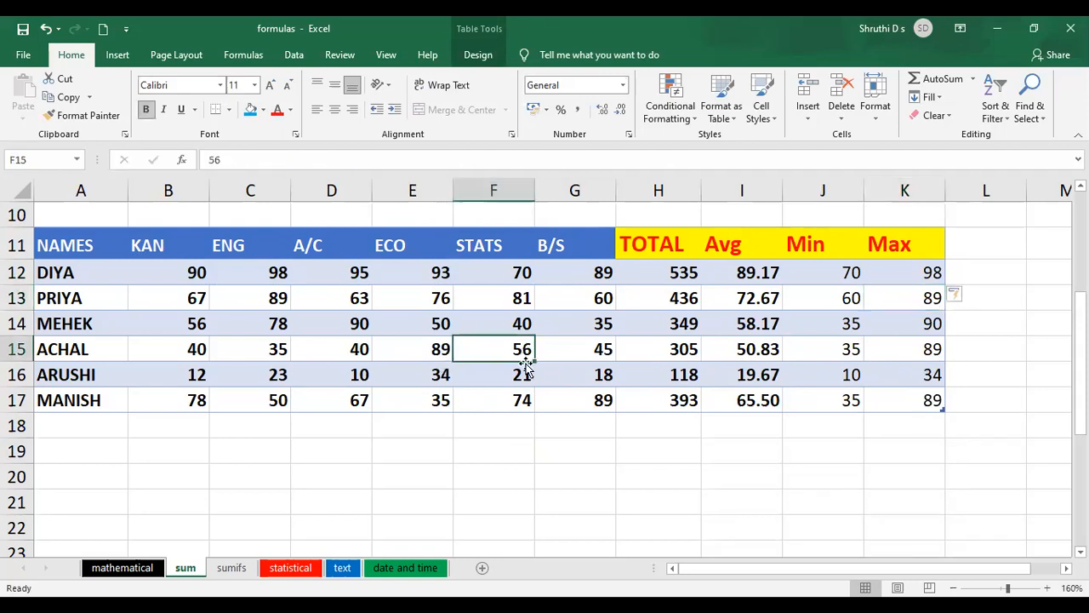
pyautogui.press('BackSpace')
pyautogui.write('99')
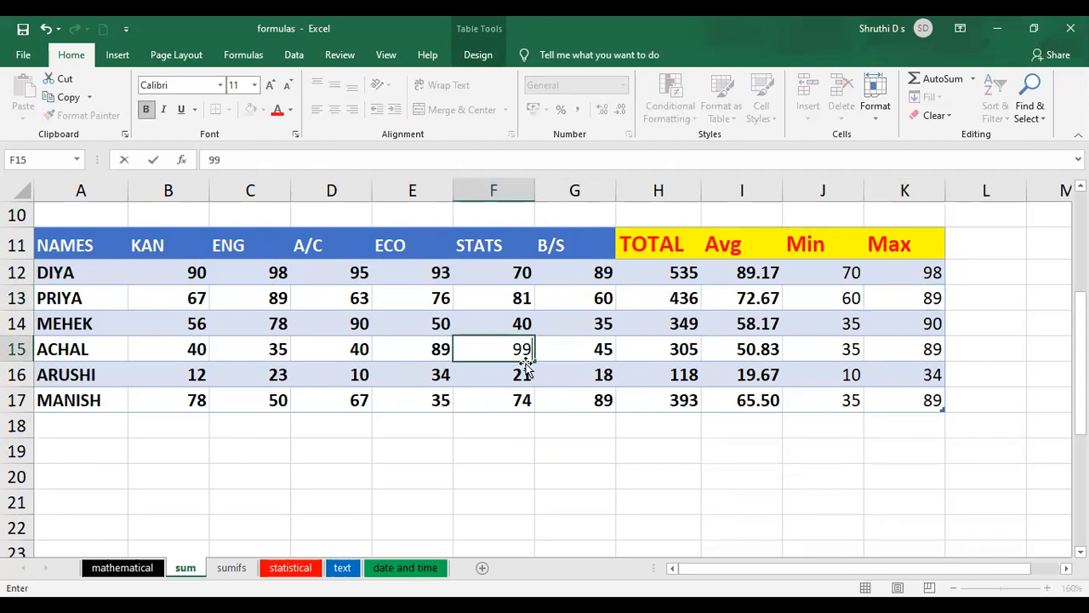
pyautogui.press('Return')
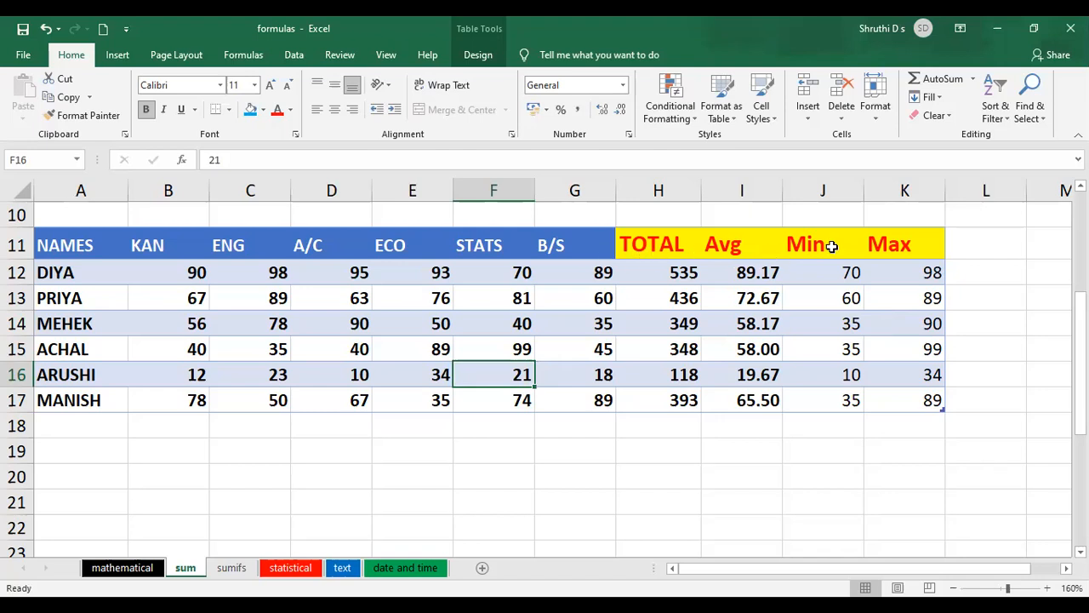
# Step: Examine the AutoSum function list and the Ceiling and Floor examples below the marks table
pyautogui.click(973, 79)
pyautogui.click(819, 350)
pyautogui.scroll(-3, 596, 391)
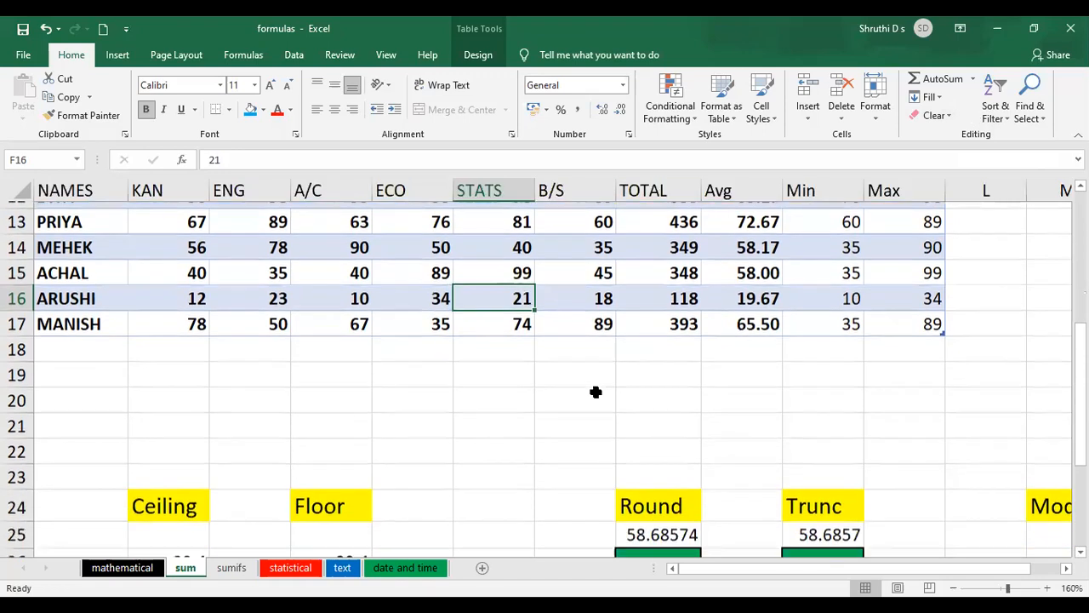
pyautogui.scroll(-1, 435, 351)
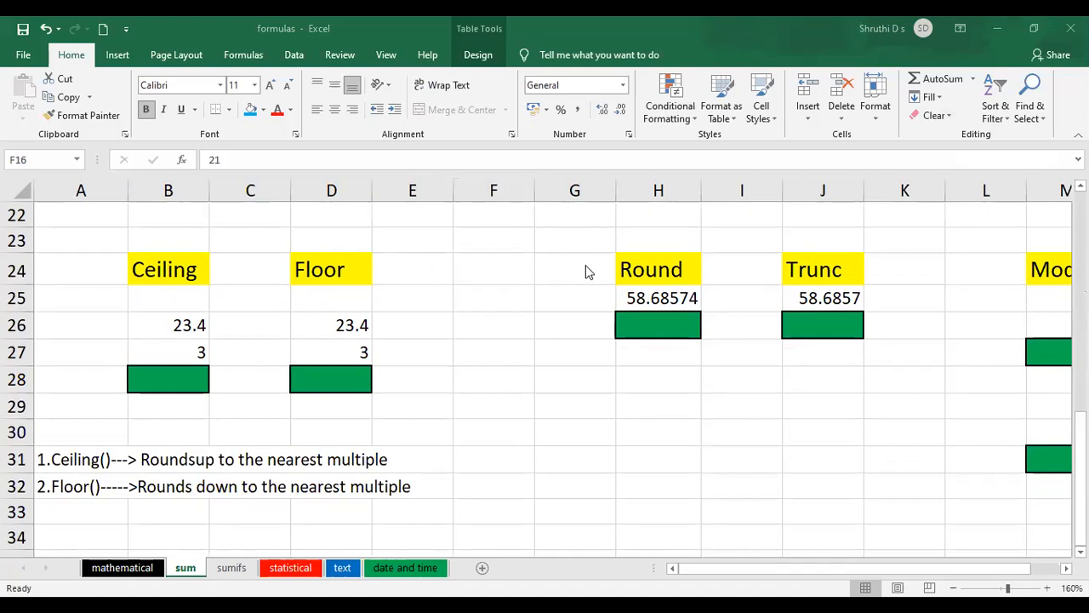
pyautogui.hotkey('alt', 'Tab')
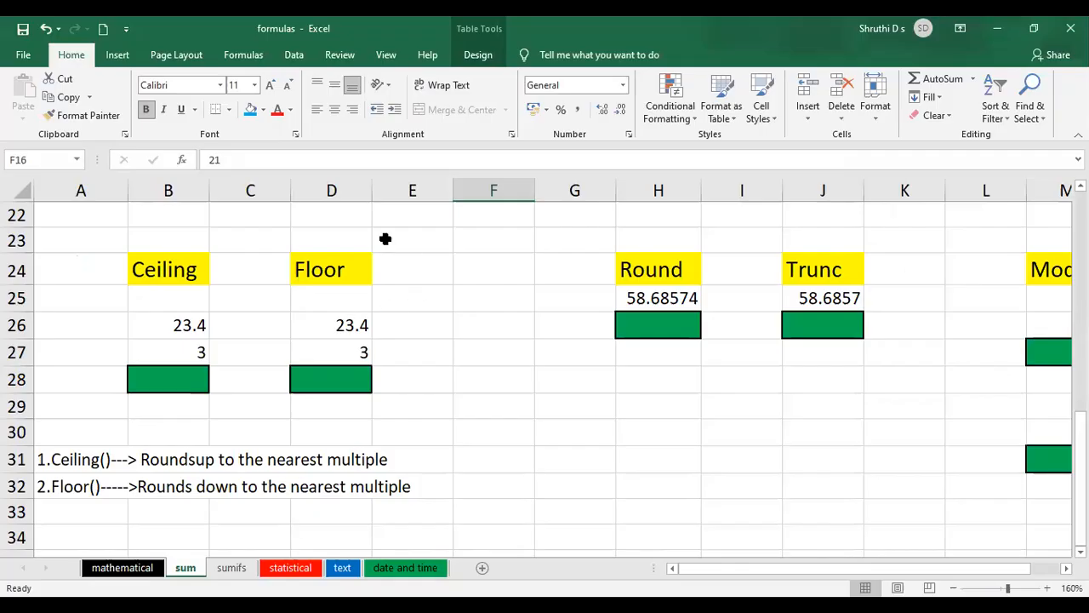
pyautogui.click(563, 363)
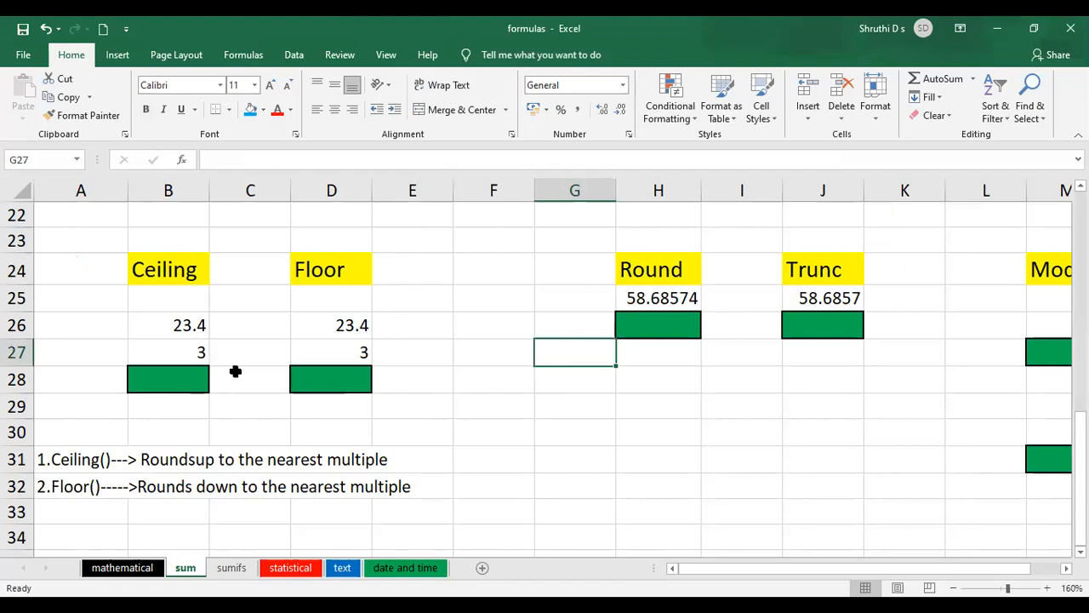
pyautogui.click(157, 269)
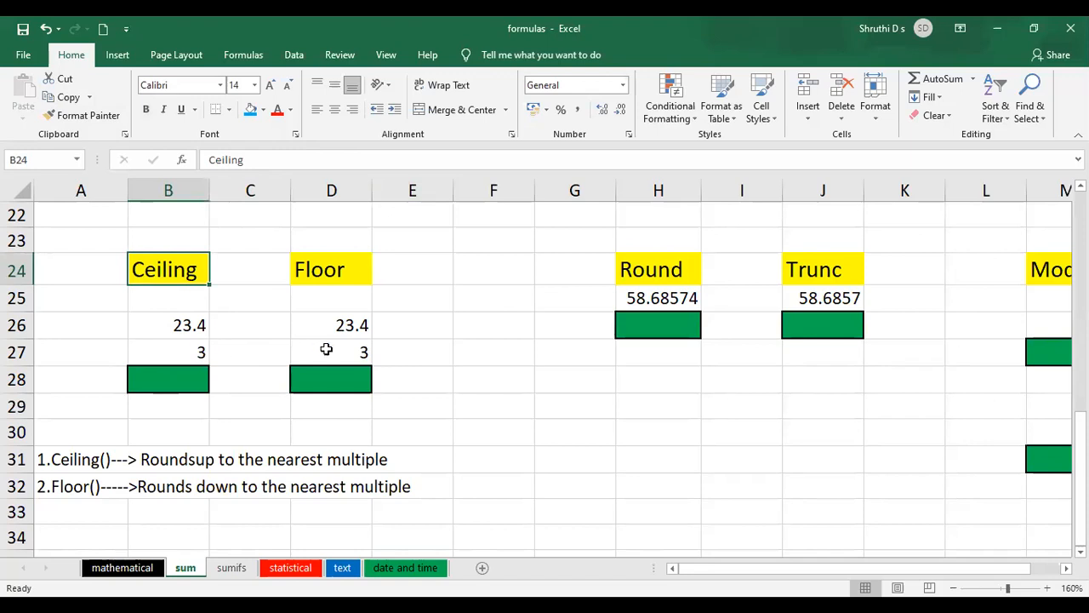
pyautogui.click(192, 328)
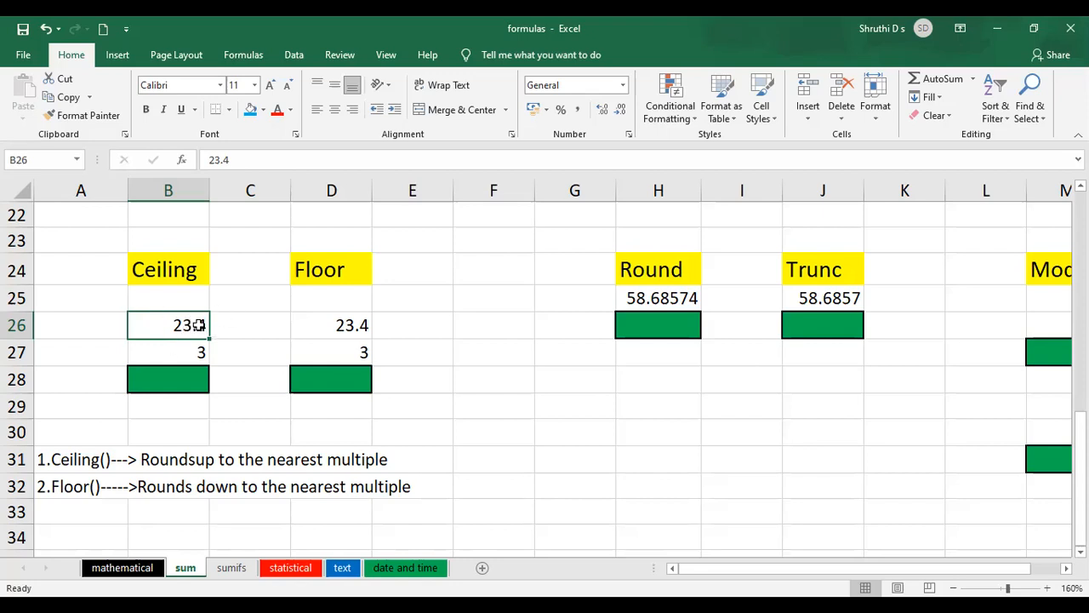
# Step: Enter a CEILING formula in B28 with B26 as the number and B27 as the significance
pyautogui.click(172, 379)
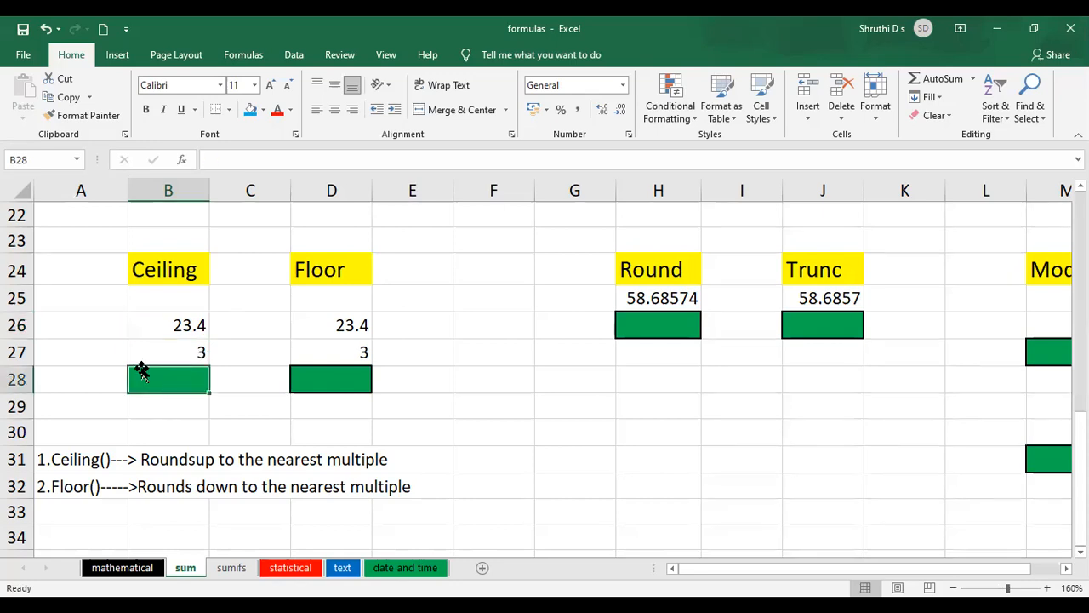
pyautogui.write('=')
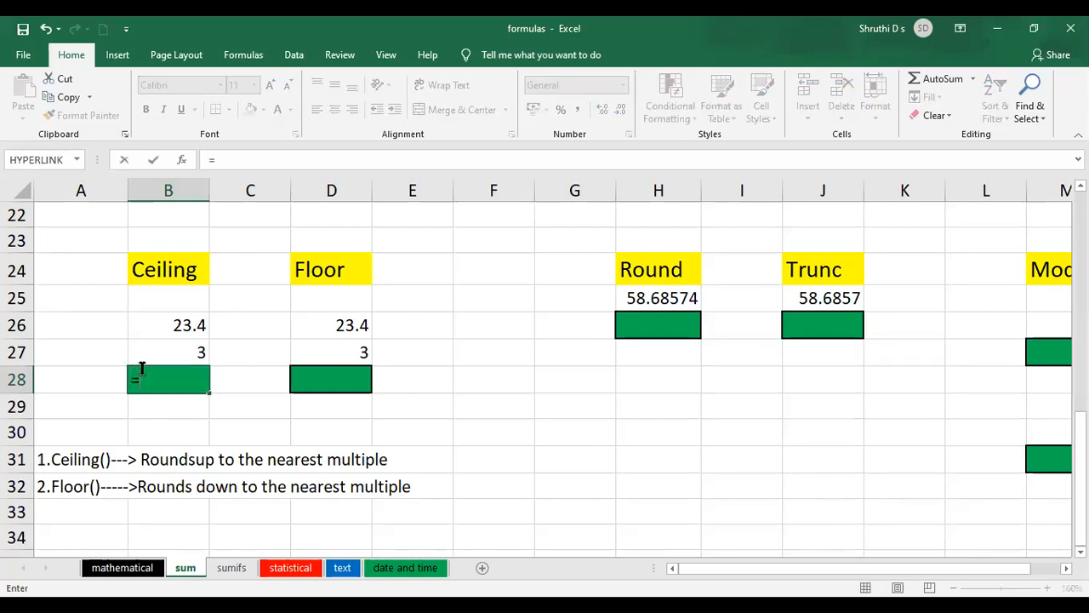
pyautogui.write('cei')
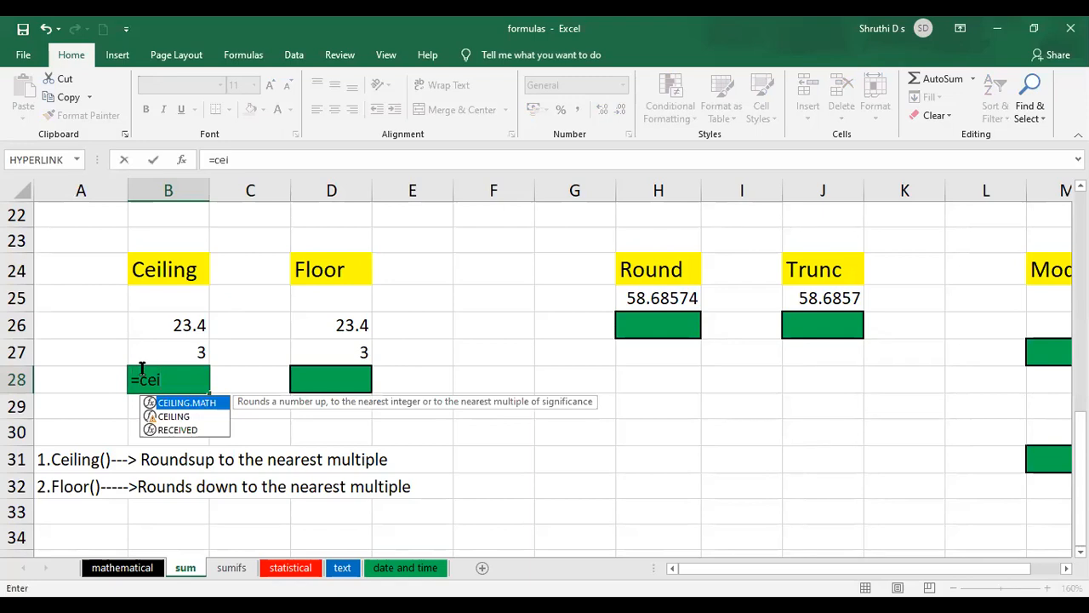
pyautogui.press('Down')
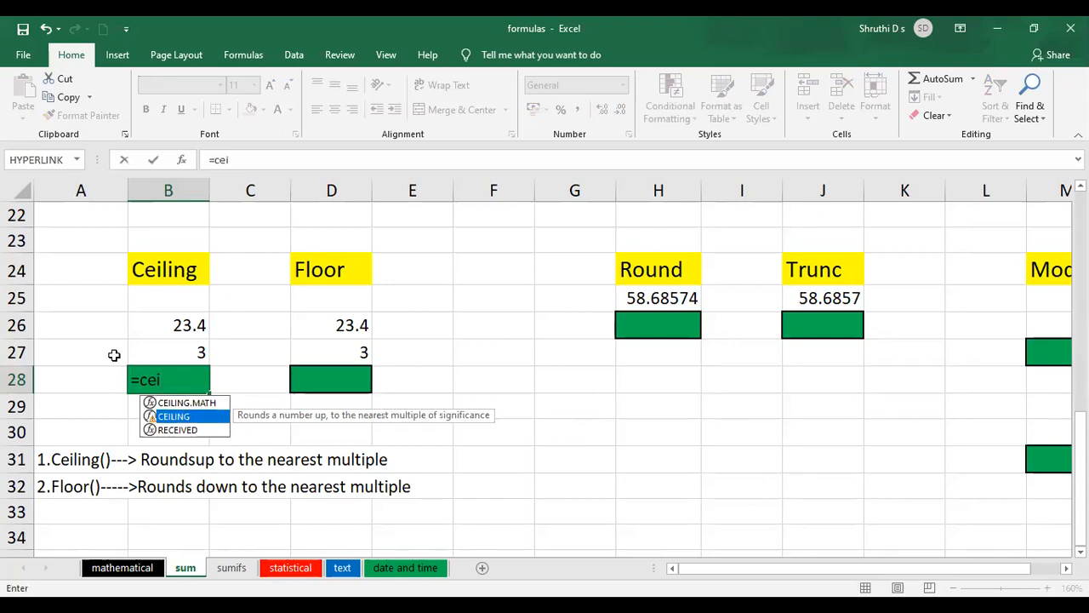
pyautogui.press('Tab')
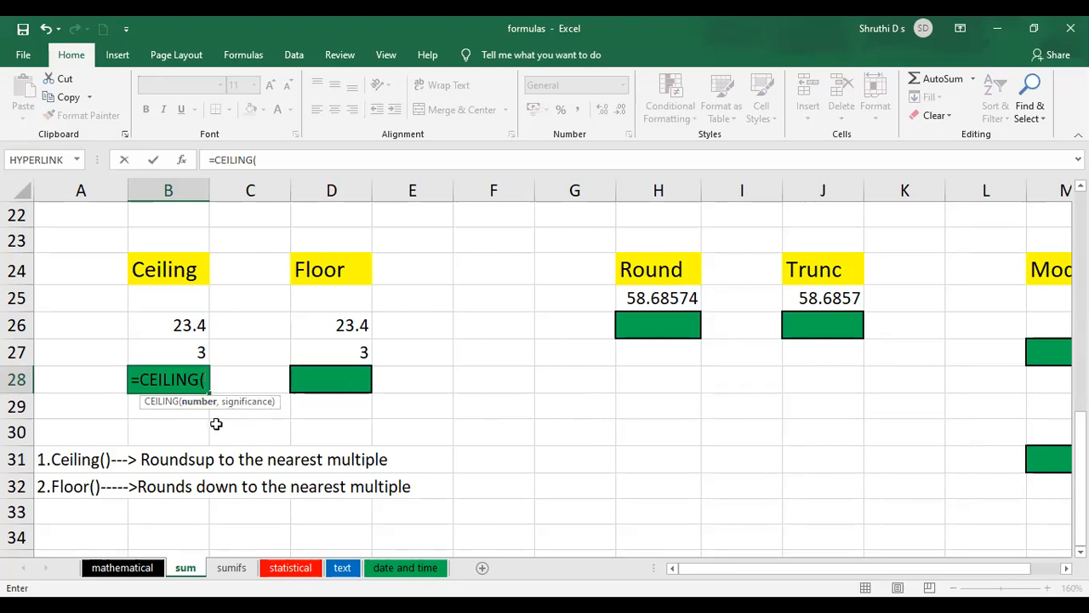
pyautogui.click(193, 328)
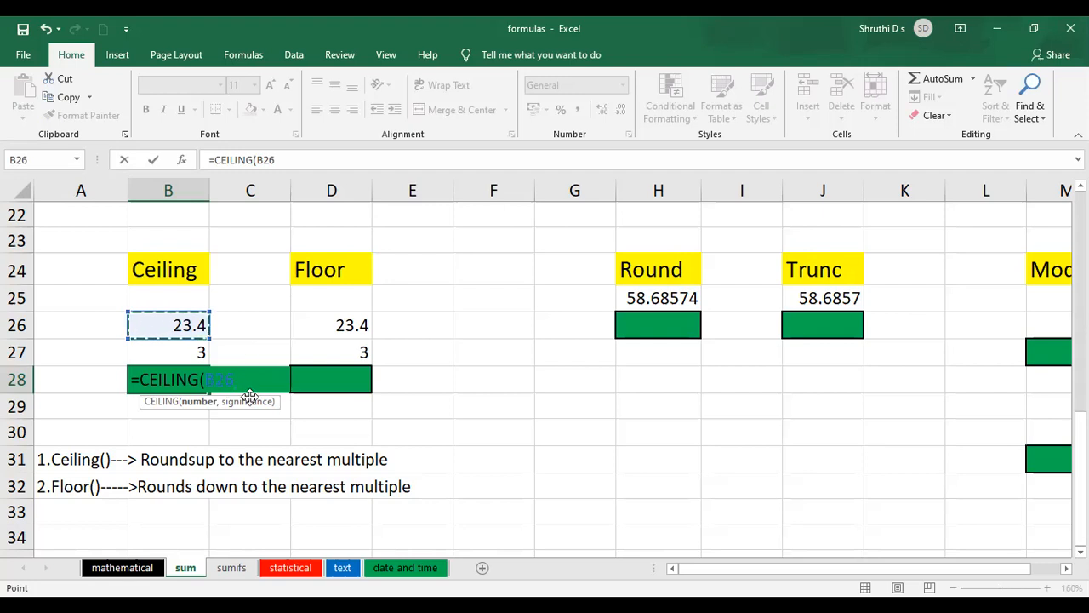
pyautogui.write(',')
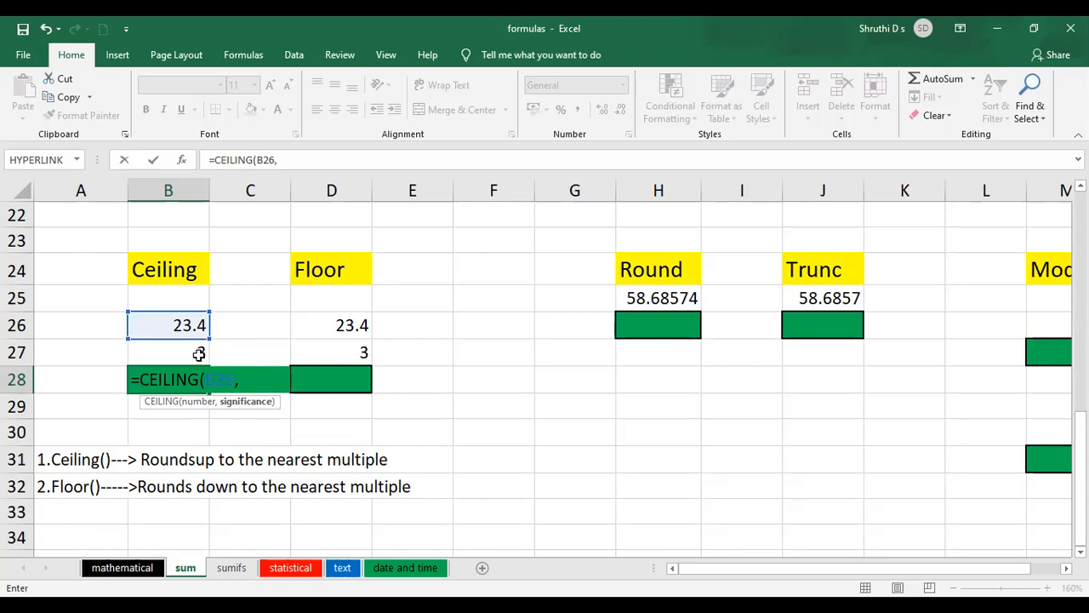
pyautogui.click(199, 355)
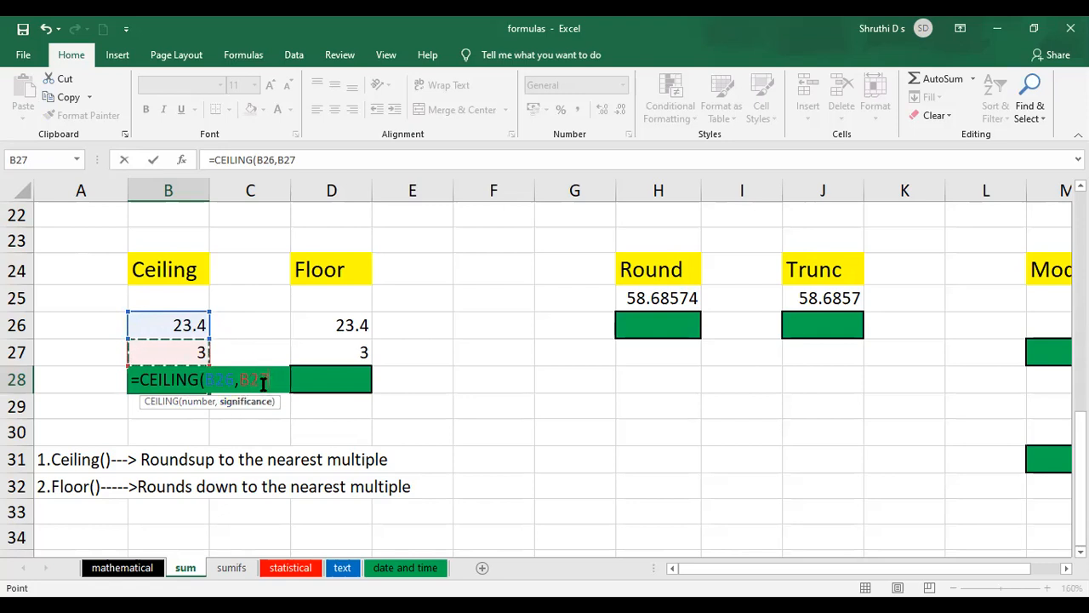
pyautogui.write(')')
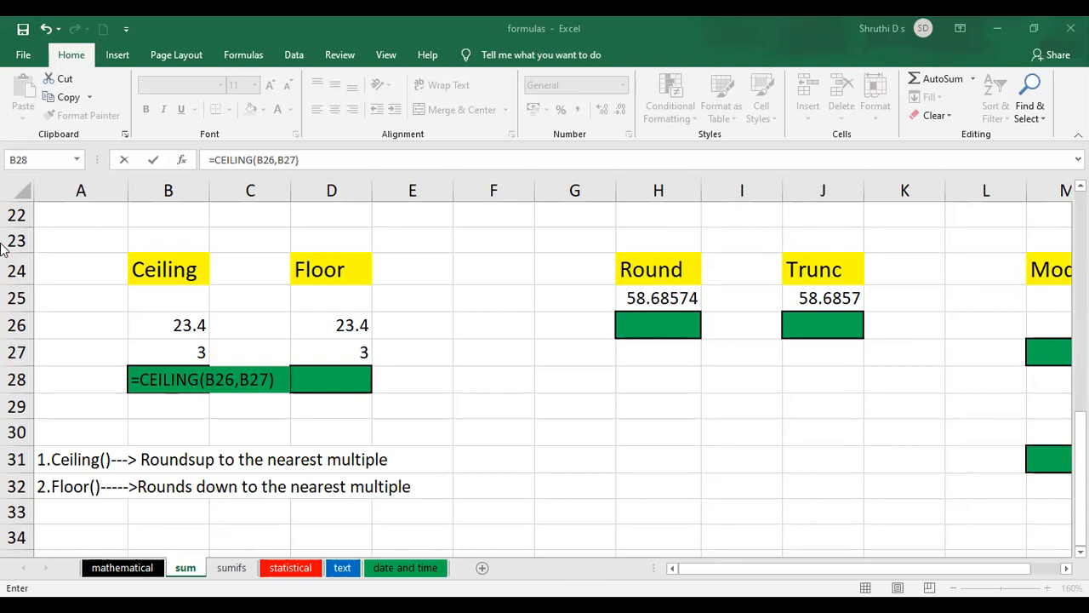
pyautogui.click(189, 327)
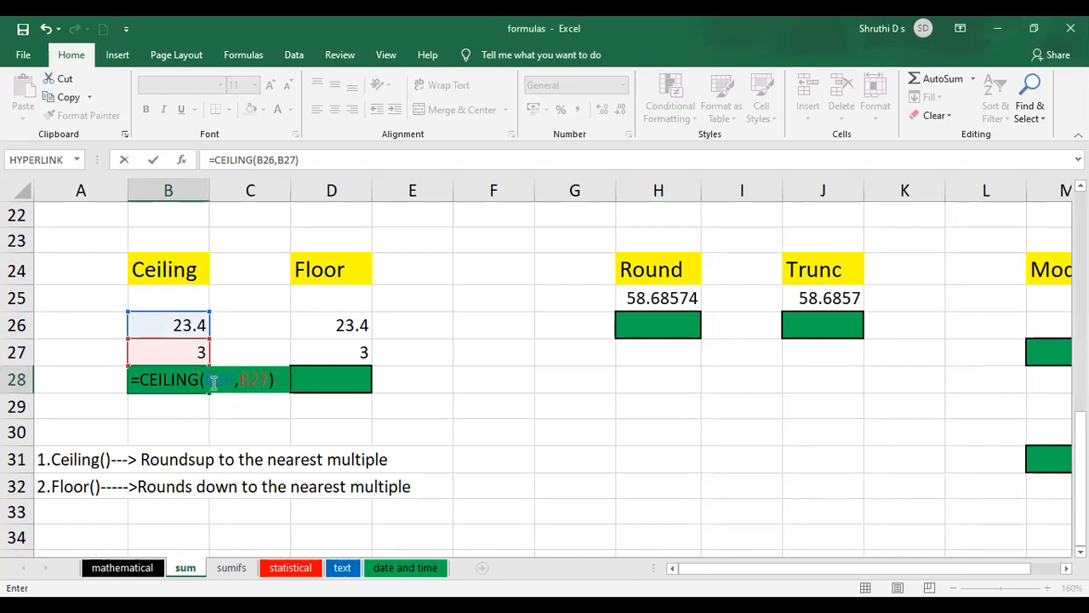
pyautogui.click(258, 379)
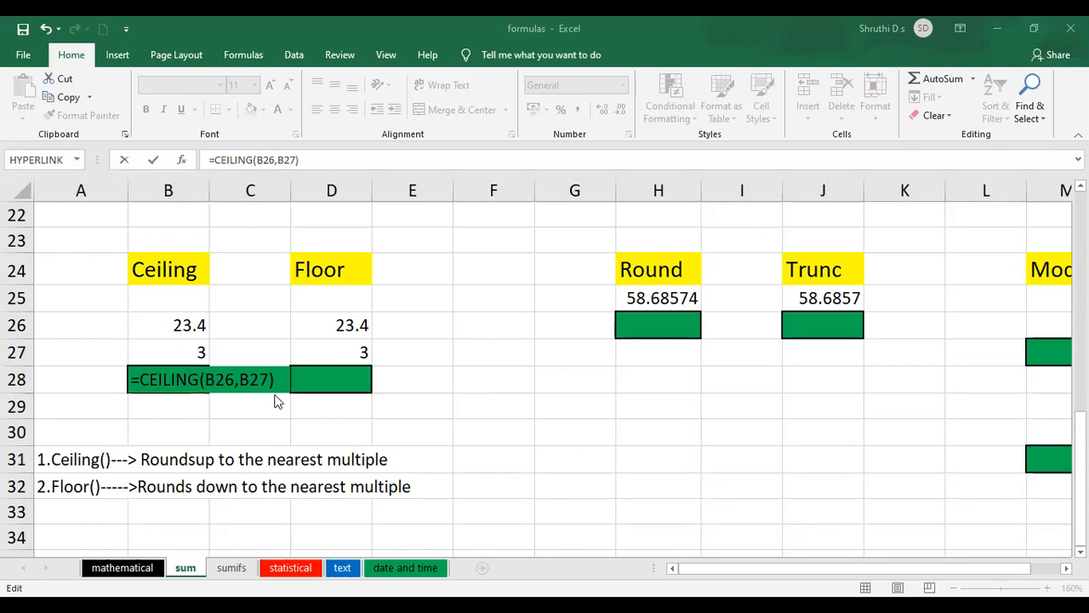
pyautogui.click(221, 380)
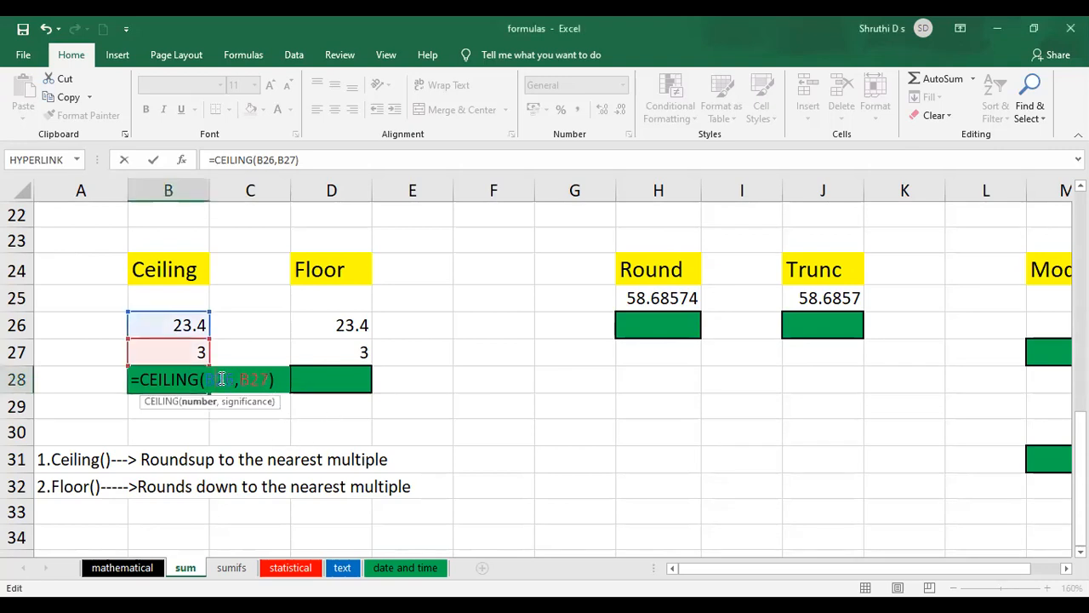
pyautogui.press('Return')
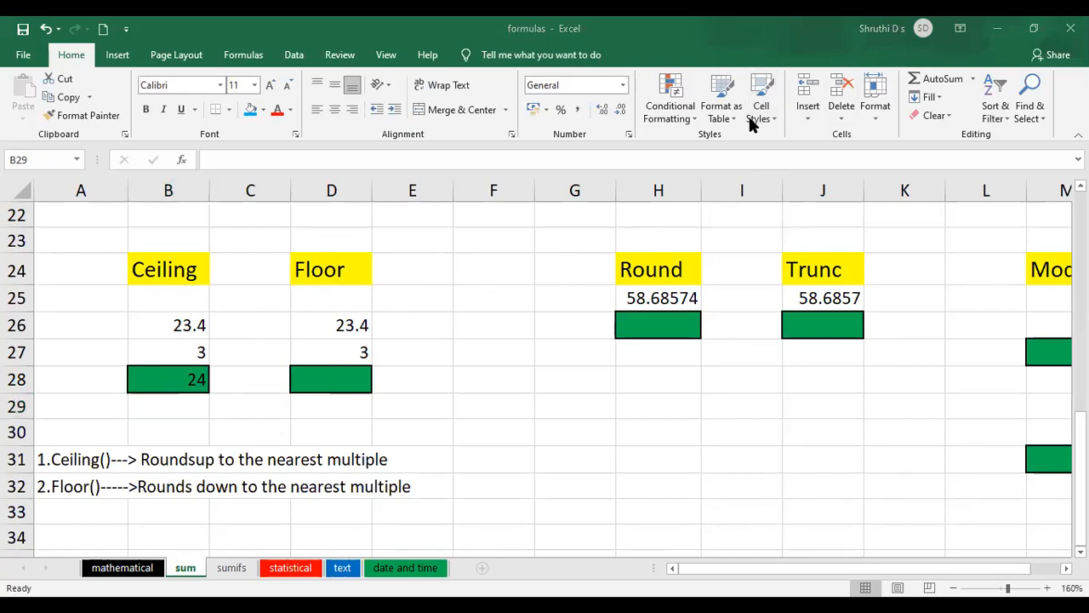
# Step: Enter a FLOOR formula in D28 with D26 as the number and D27 as the significance
pyautogui.click(337, 377)
pyautogui.write('=')
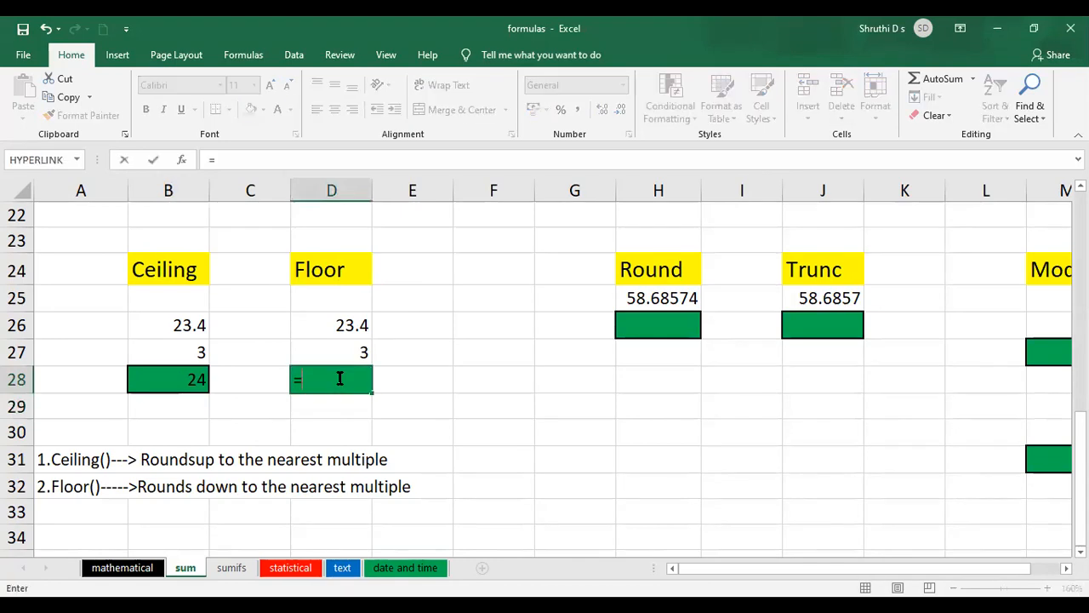
pyautogui.write('floo')
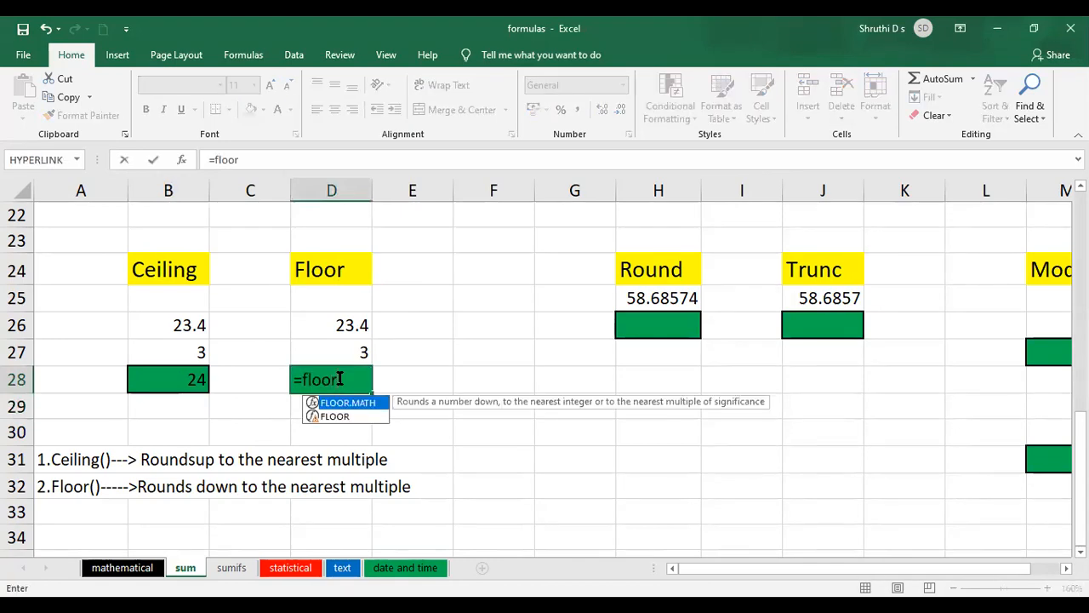
pyautogui.write('r')
pyautogui.press('Down')
pyautogui.press('Tab')
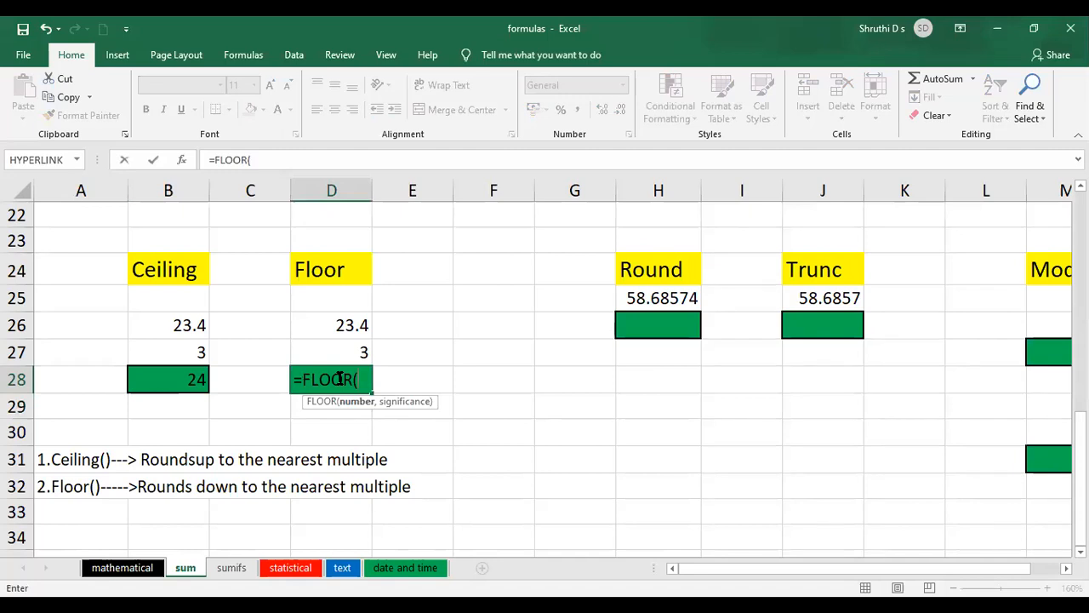
pyautogui.click(358, 324)
pyautogui.write(',')
pyautogui.click(357, 350)
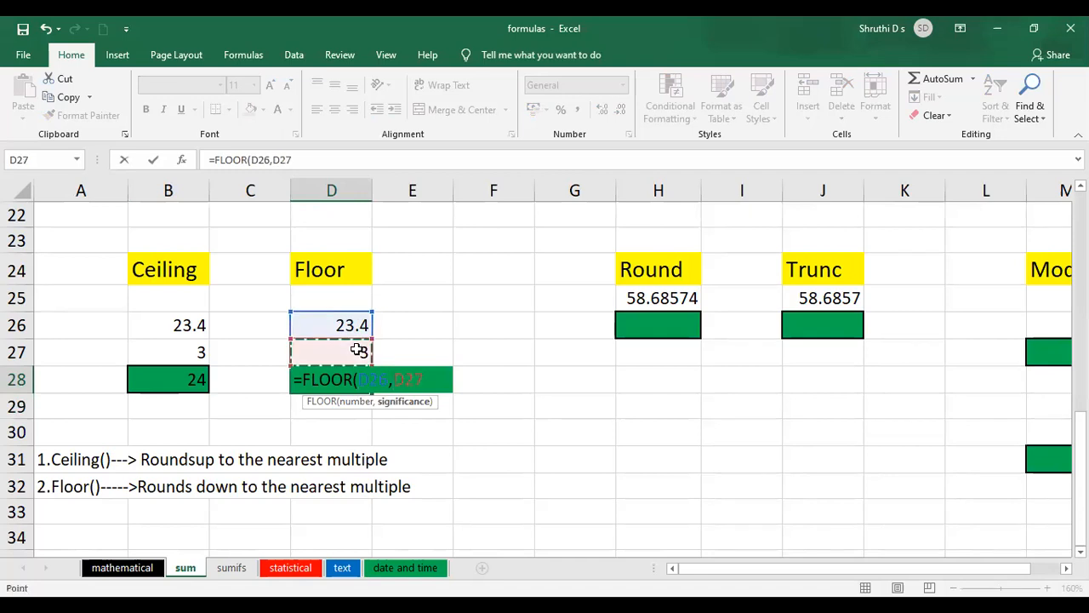
pyautogui.write(')')
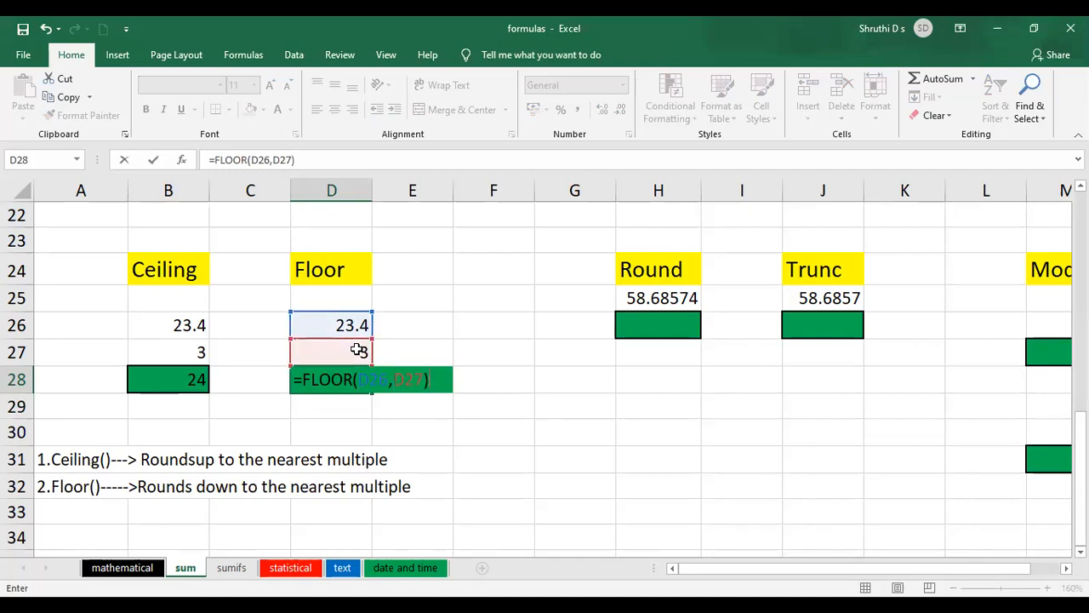
pyautogui.press('Return')
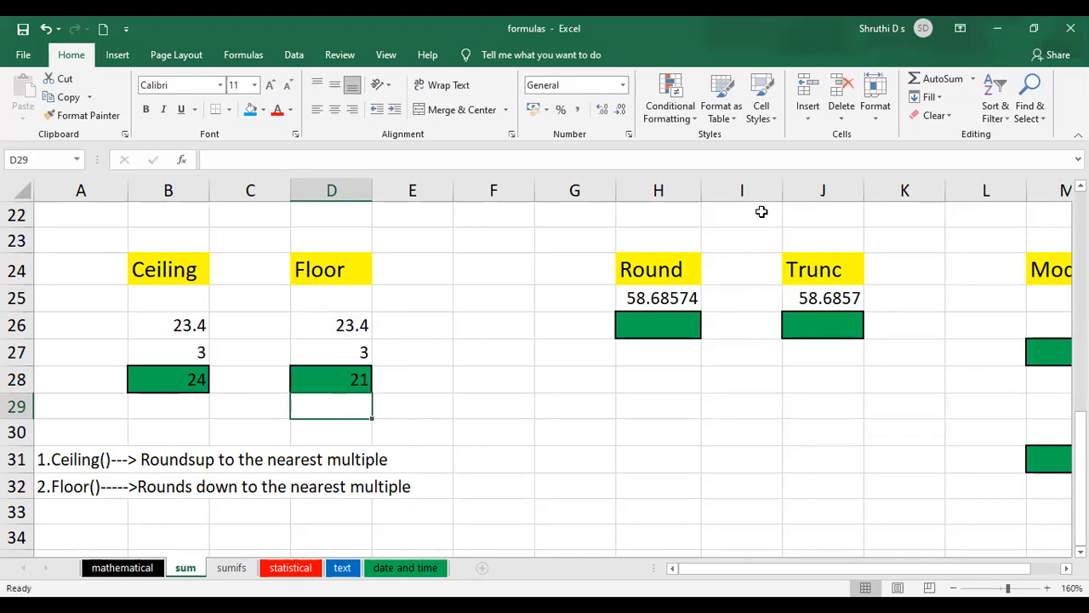
# Step: Change the Ceiling example's number in B26 to 56 and its significance in B27 to 5
pyautogui.click(188, 328)
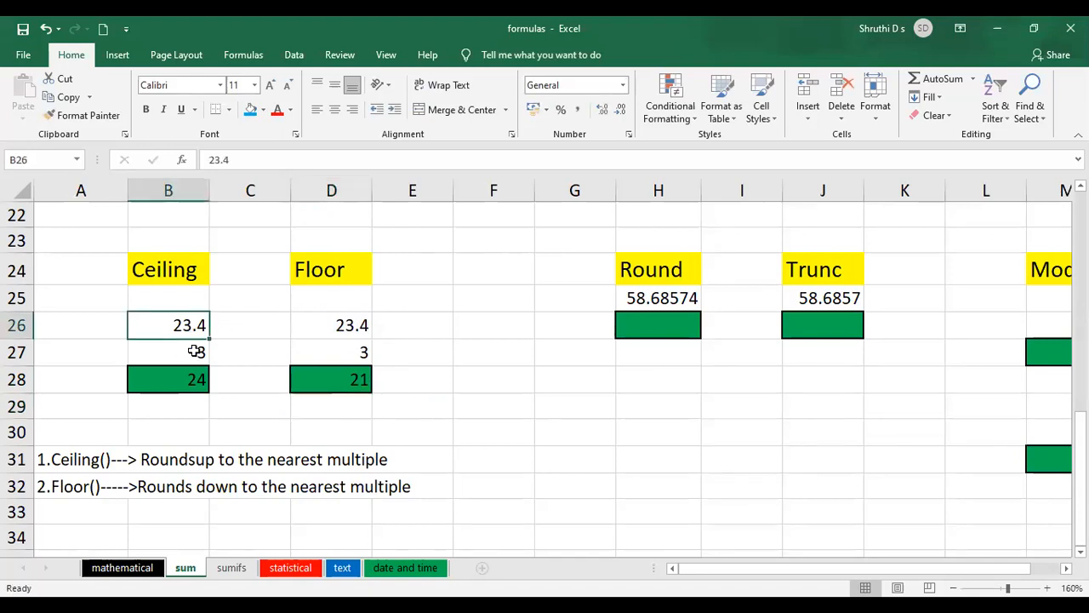
pyautogui.press('BackSpace')
pyautogui.write('56')
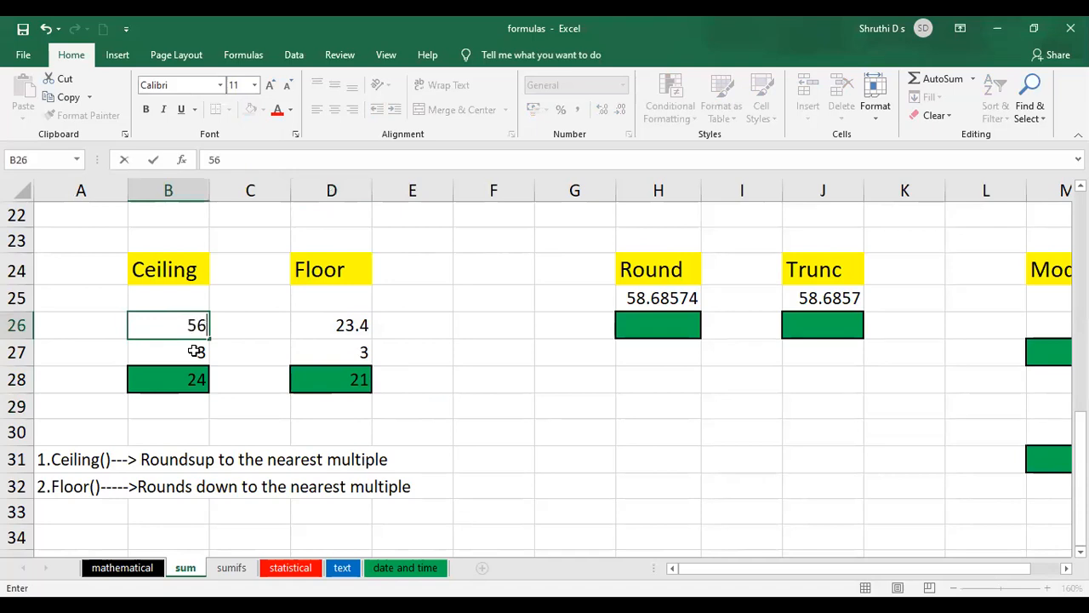
pyautogui.click(196, 352)
pyautogui.write('3')
pyautogui.press('BackSpace')
pyautogui.write('5')
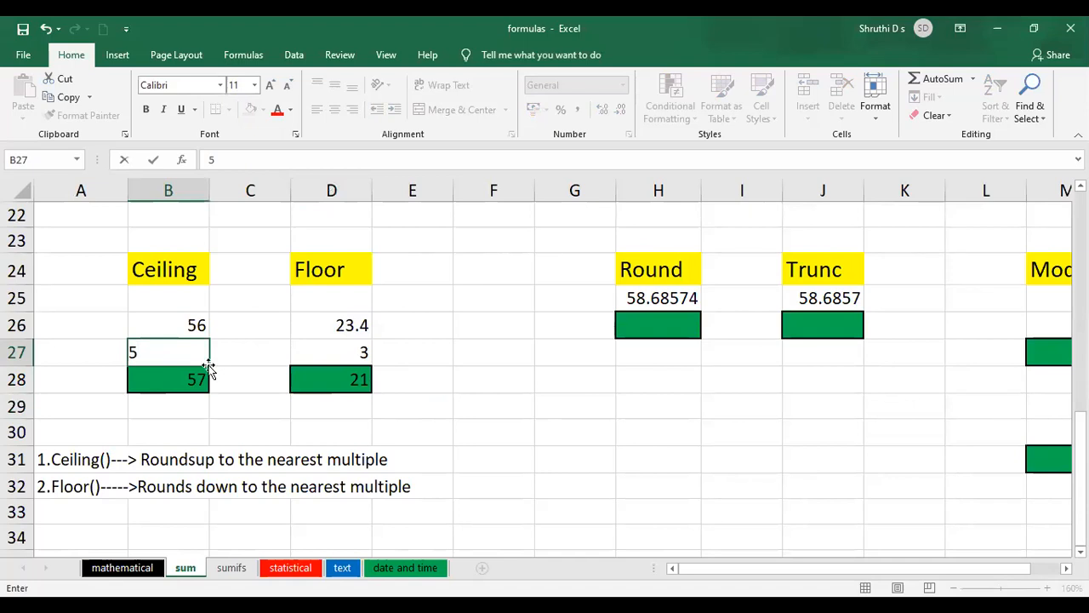
pyautogui.press('Return')
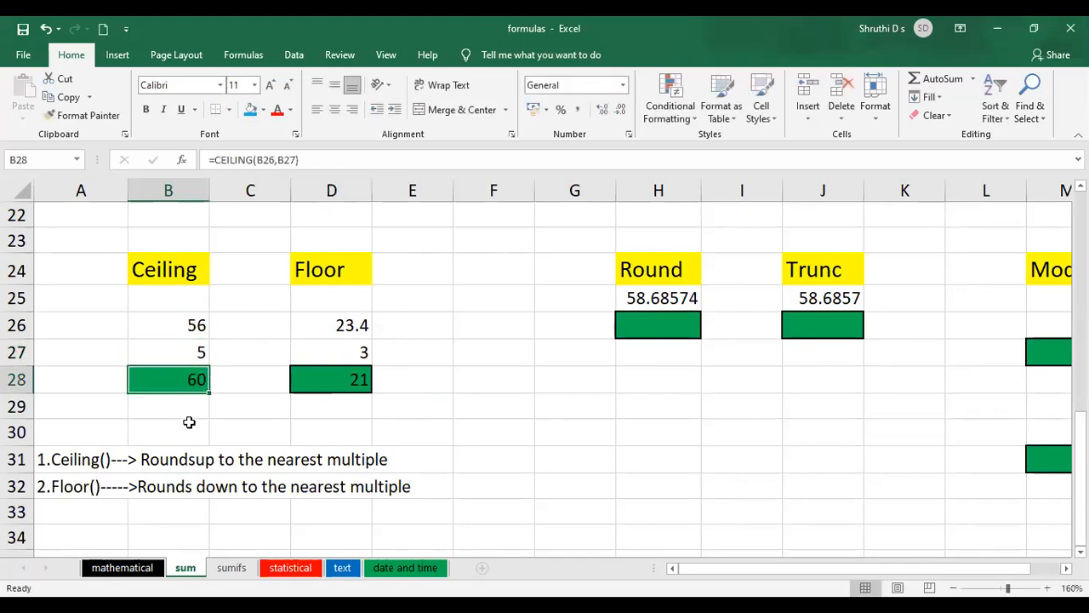
# Step: Set the Ceiling example's significance in B27 to 1
pyautogui.click(191, 353)
pyautogui.press('BackSpace')
pyautogui.write('1')
pyautogui.press('Return')
# Step: Replace the Floor example's number in D26 with 34 and its significance in D27 with 1
pyautogui.click(375, 359)
pyautogui.click(351, 359)
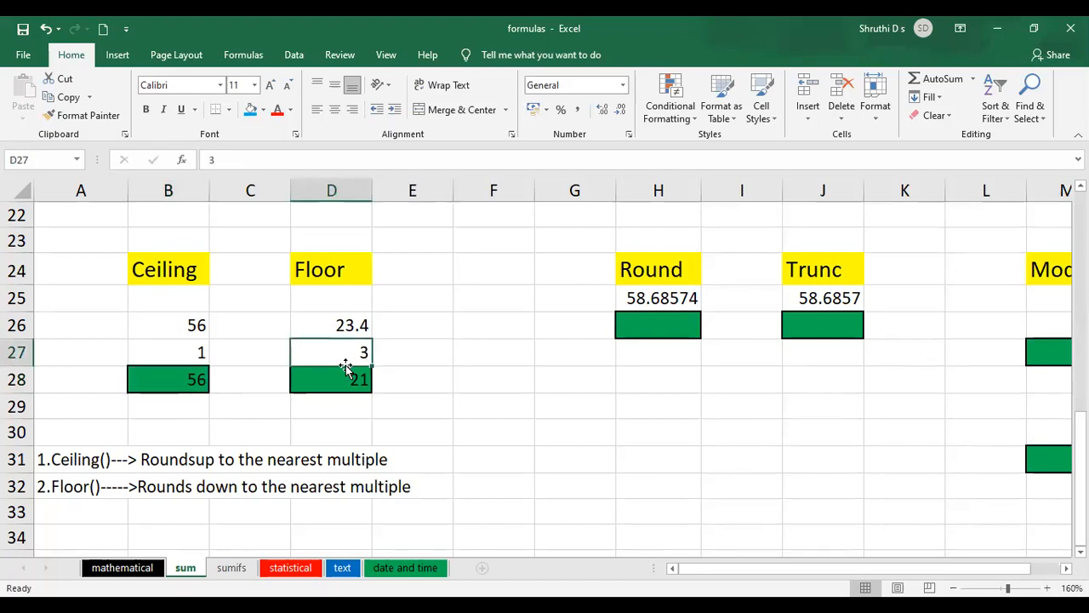
pyautogui.press('BackSpace')
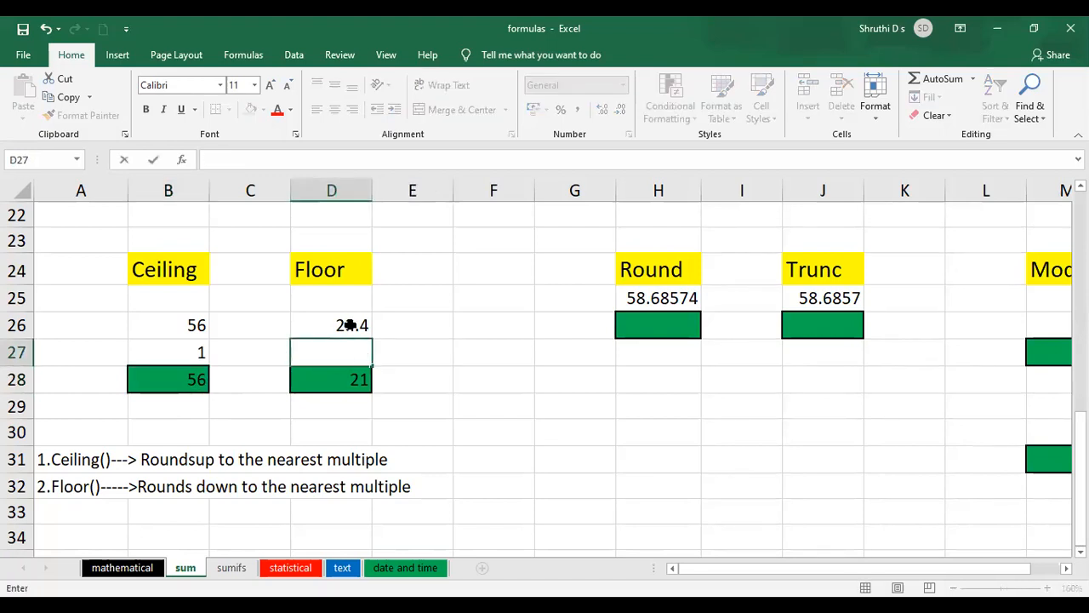
pyautogui.click(349, 325)
pyautogui.press('BackSpace')
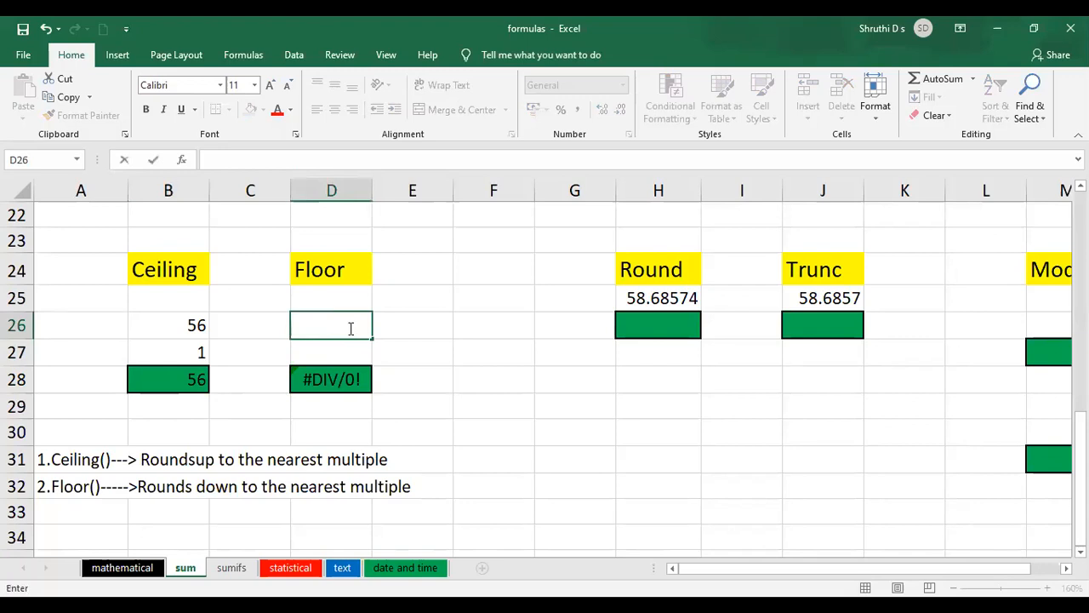
pyautogui.write('34')
pyautogui.click(344, 355)
pyautogui.write('1')
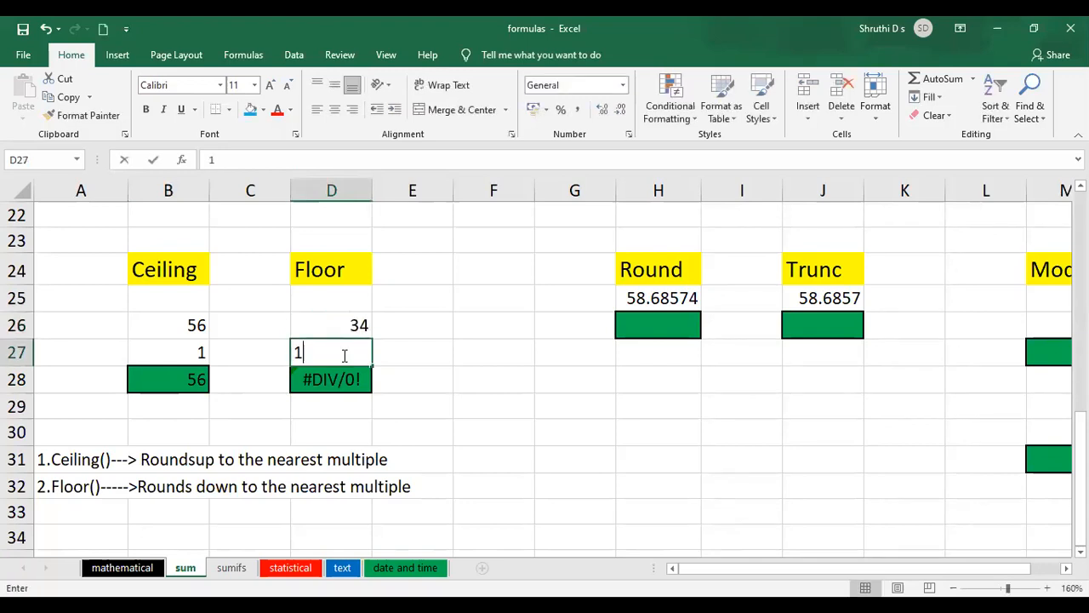
pyautogui.click(410, 385)
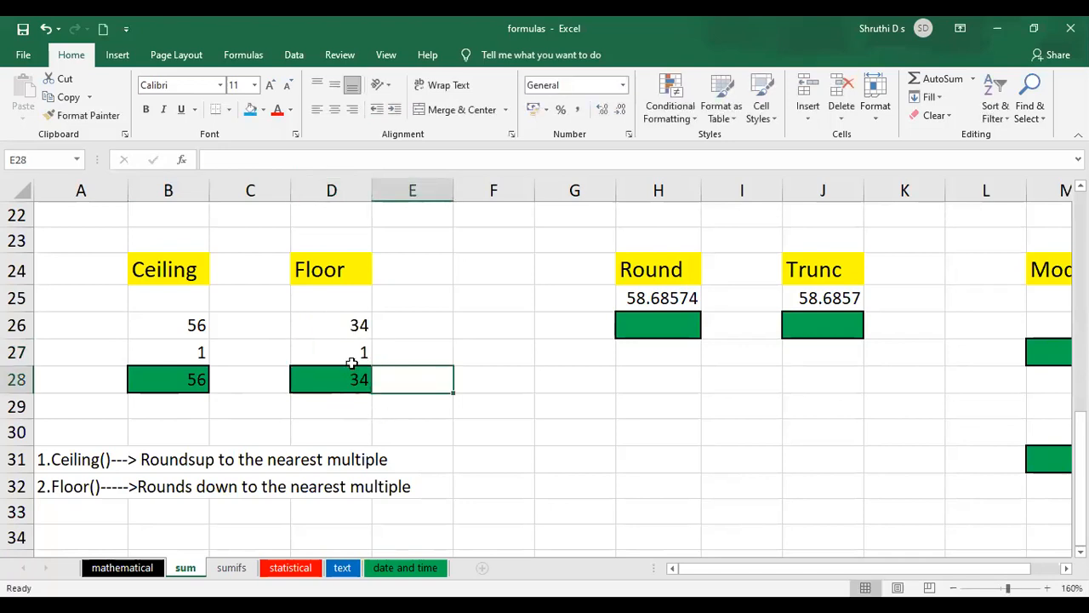
# Step: Change the Ceiling number in B26 to 56.5 and the Floor number in D26 to 34.2
pyautogui.doubleClick(198, 324)
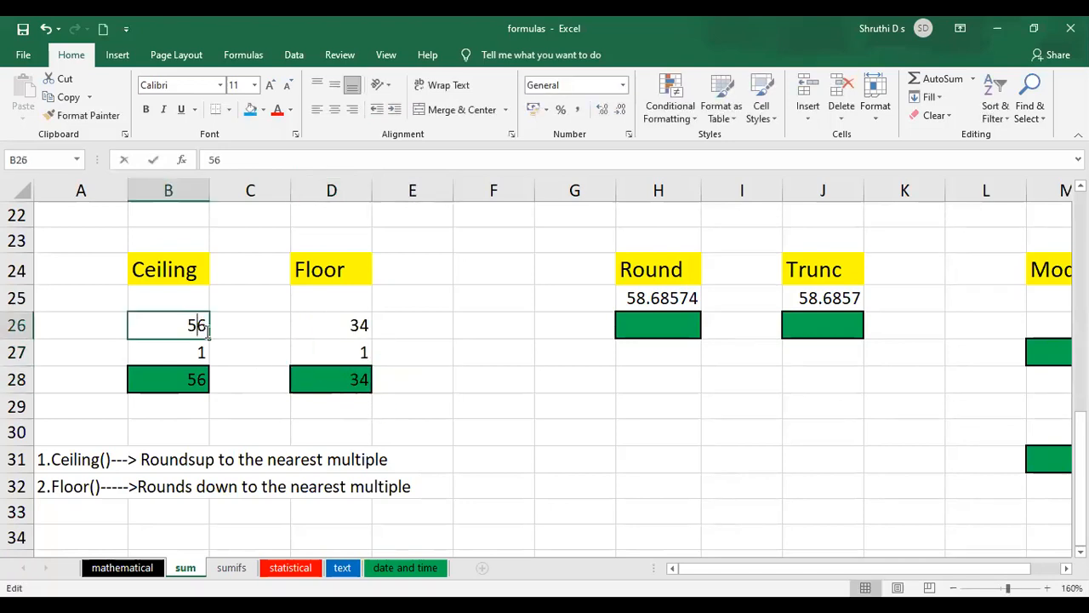
pyautogui.write('.5')
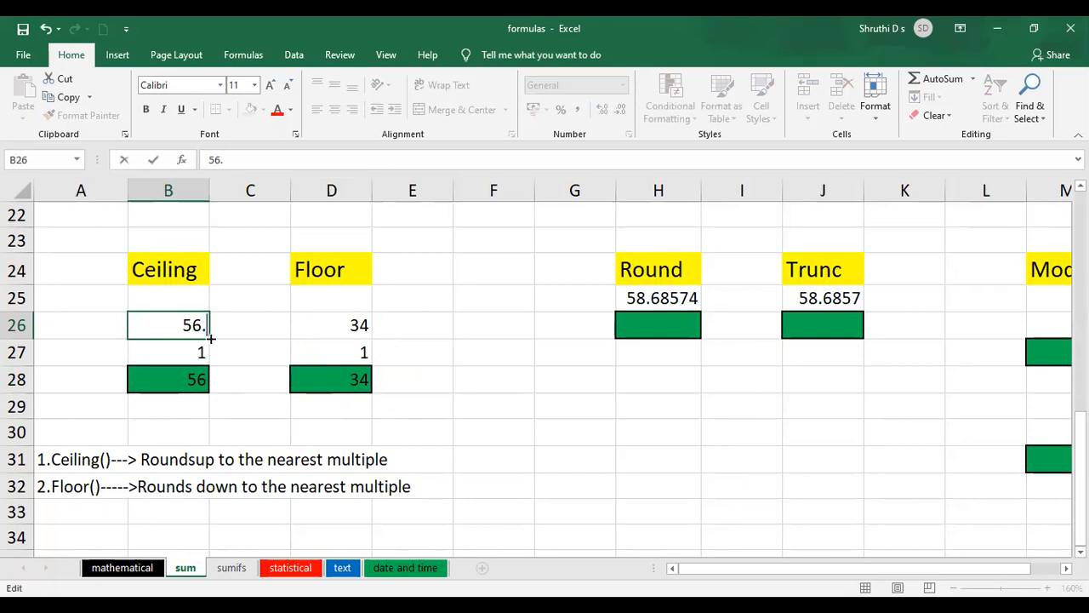
pyautogui.click(243, 407)
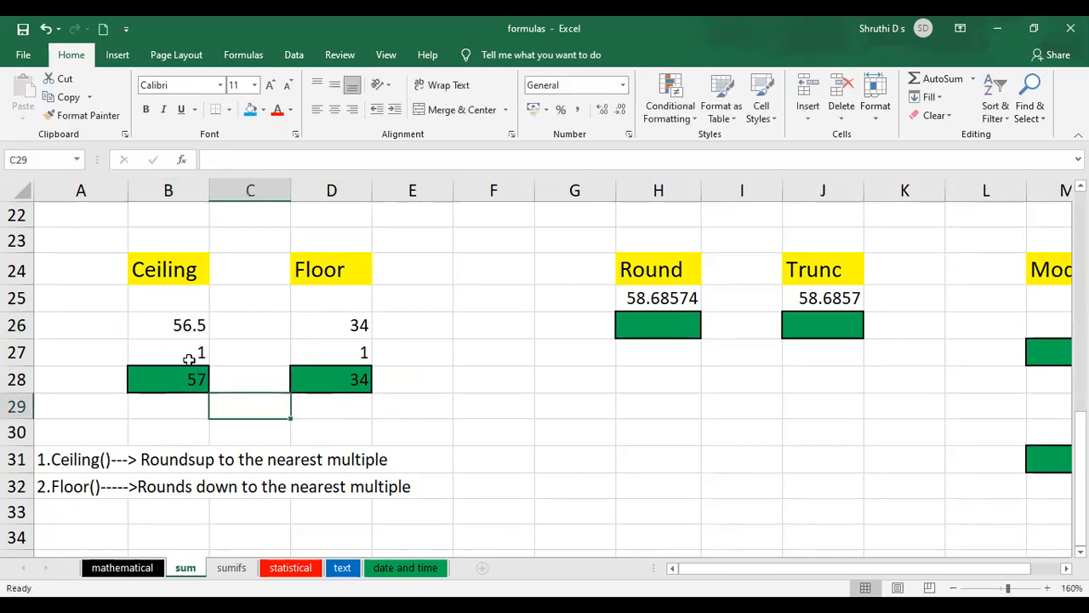
pyautogui.click(343, 322)
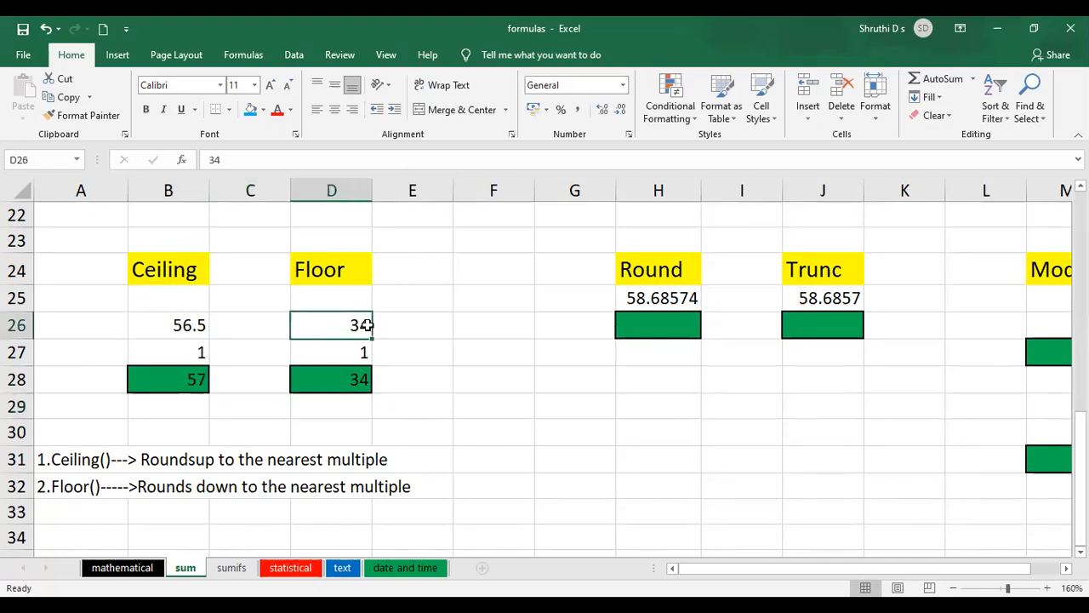
pyautogui.doubleClick(354, 326)
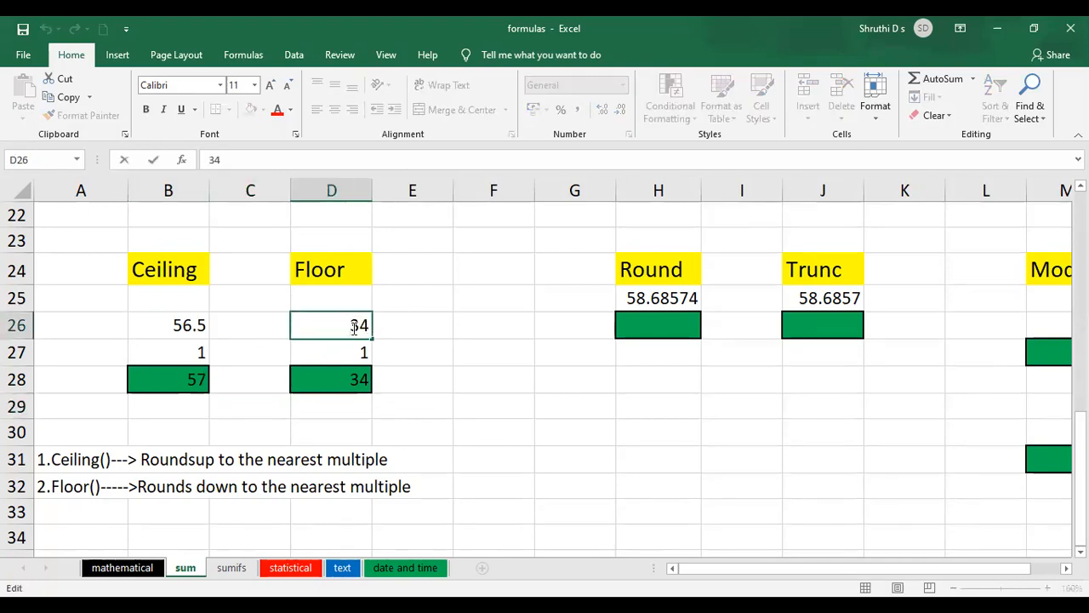
pyautogui.write('.2')
pyautogui.click(398, 349)
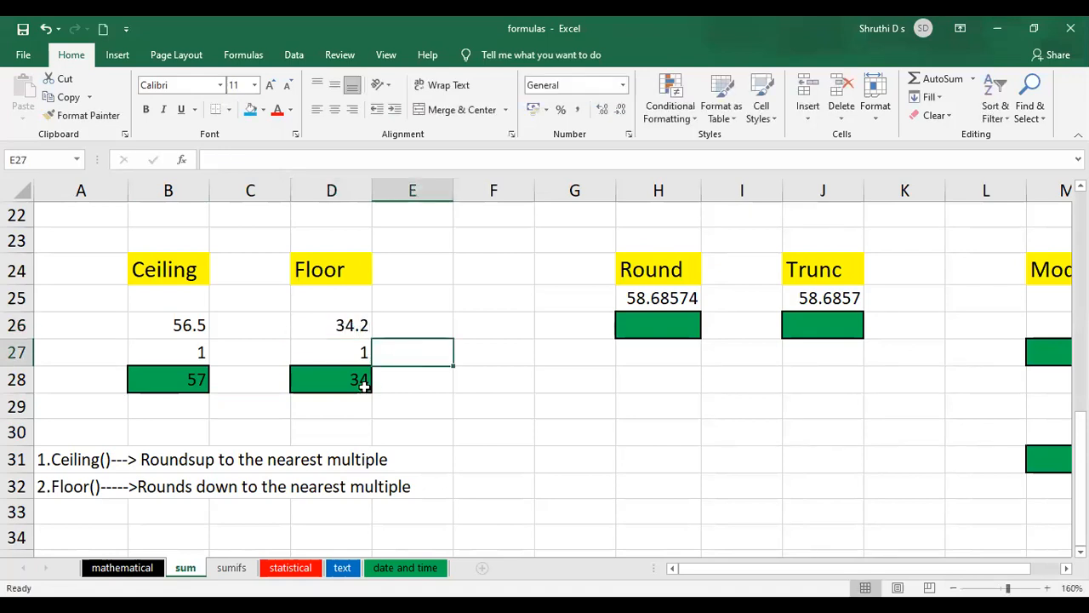
pyautogui.click(358, 325)
pyautogui.press('Down')
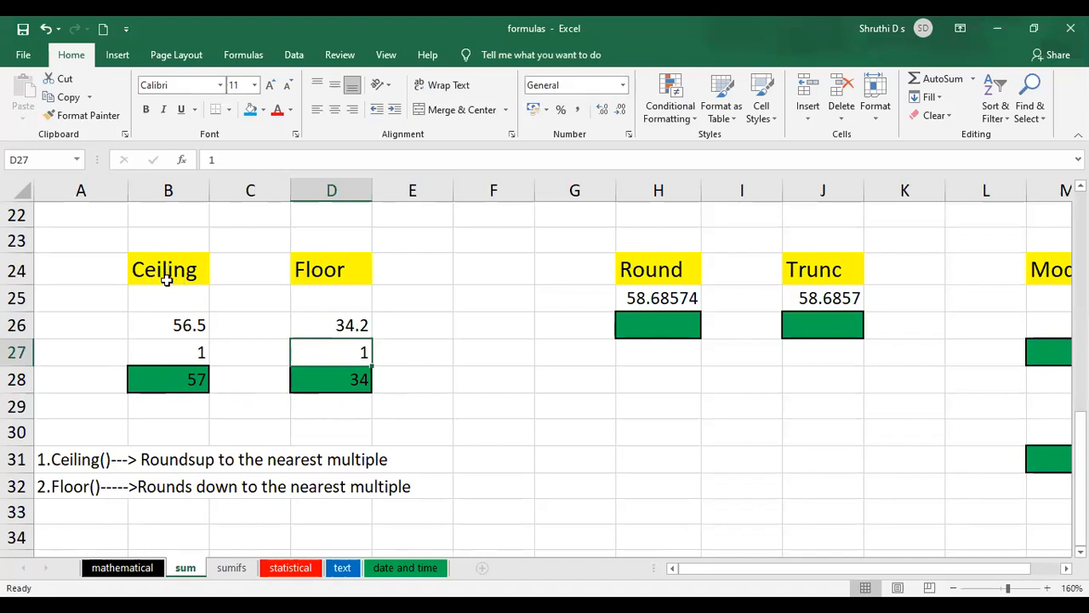
pyautogui.click(197, 351)
pyautogui.click(329, 354)
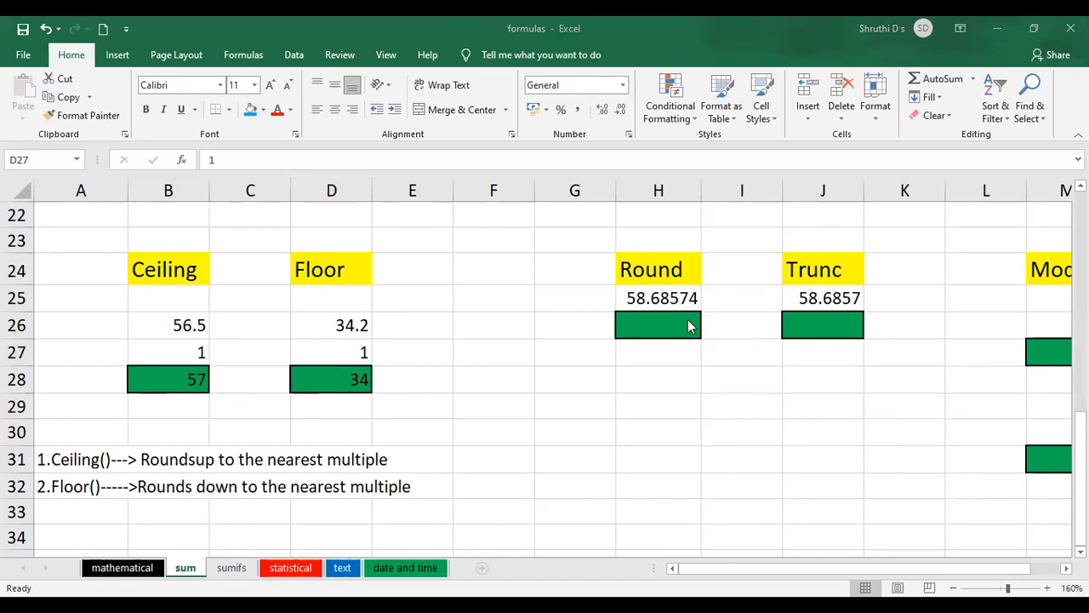
# Step: Enter a ROUND formula in H26 that rounds the number in H25 to 2 digits
pyautogui.click(765, 569)
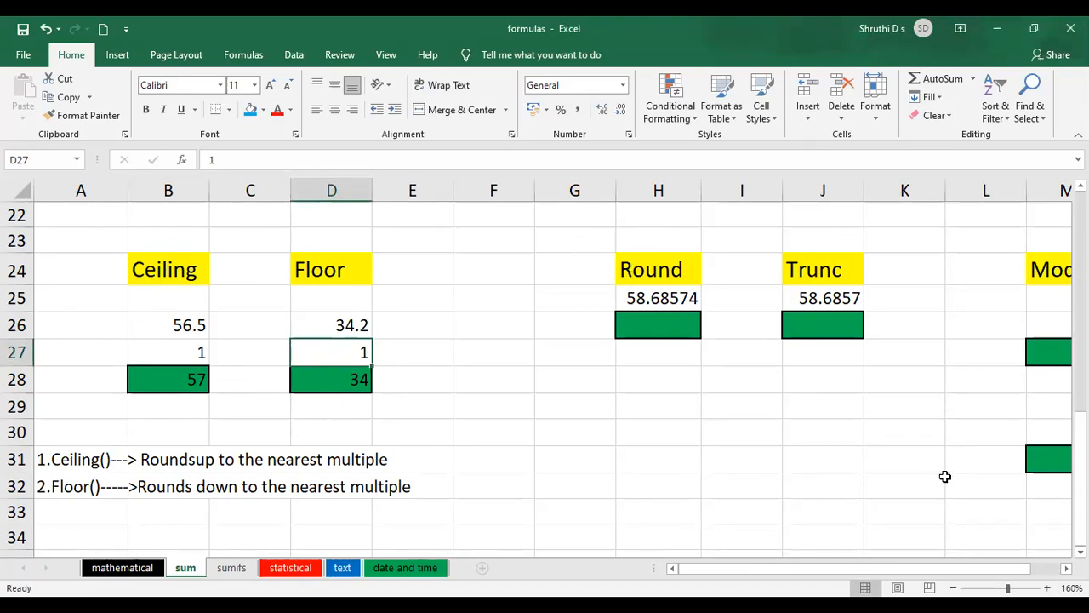
pyautogui.scroll(1, 942, 463)
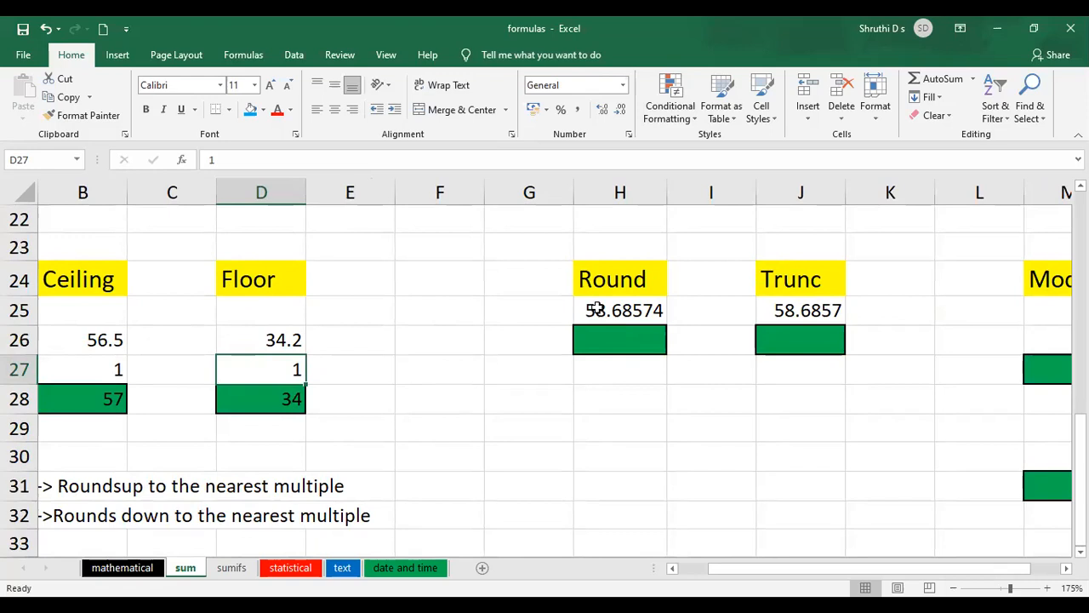
pyautogui.click(605, 343)
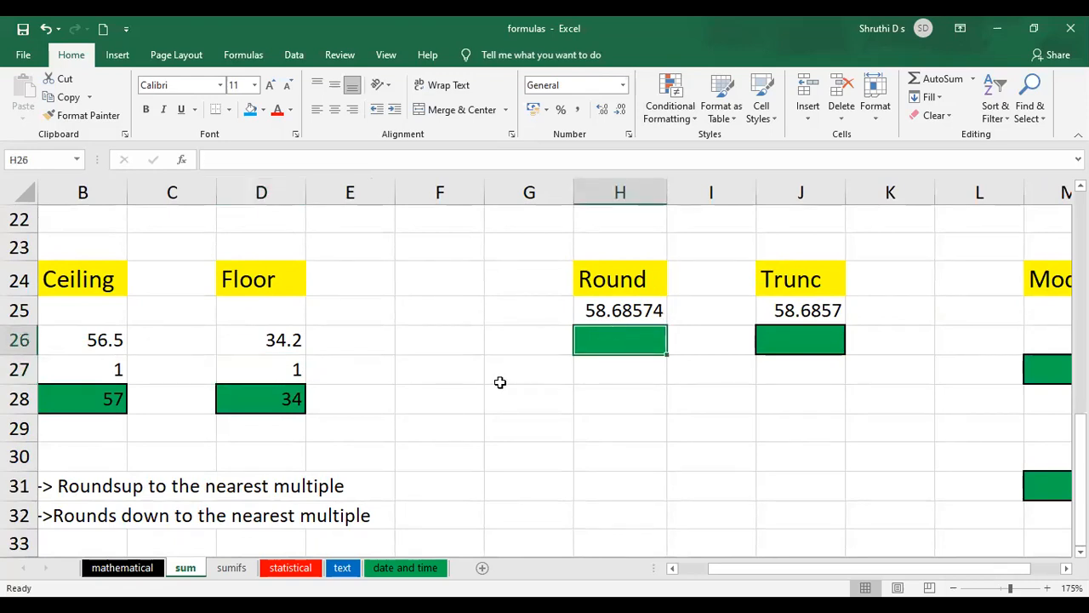
pyautogui.write('=')
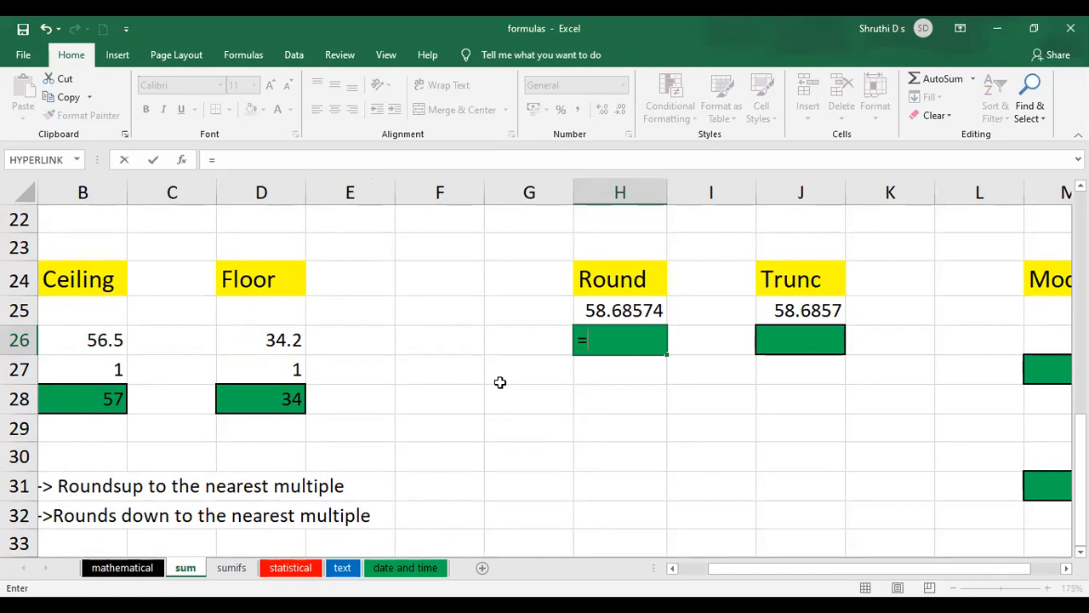
pyautogui.write('round')
pyautogui.press('Tab')
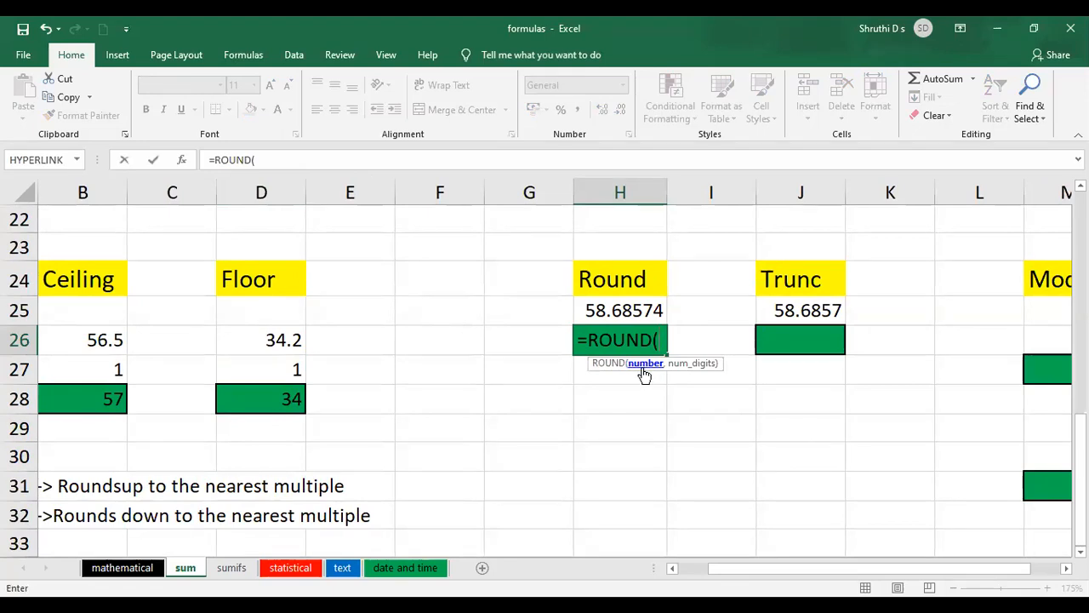
pyautogui.click(615, 312)
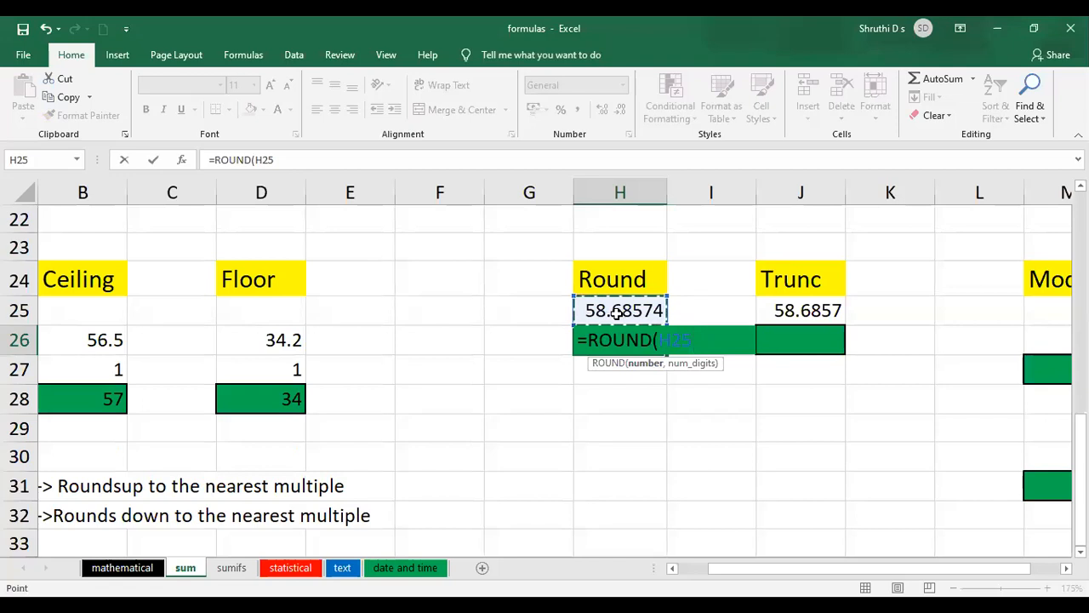
pyautogui.write(',')
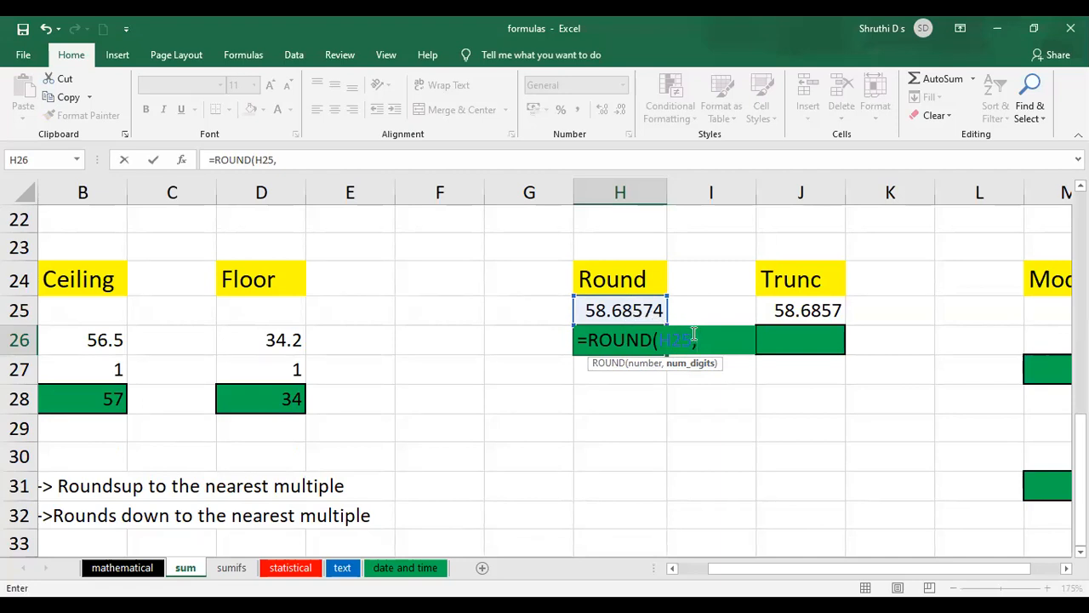
pyautogui.write('2)')
pyautogui.press('Return')
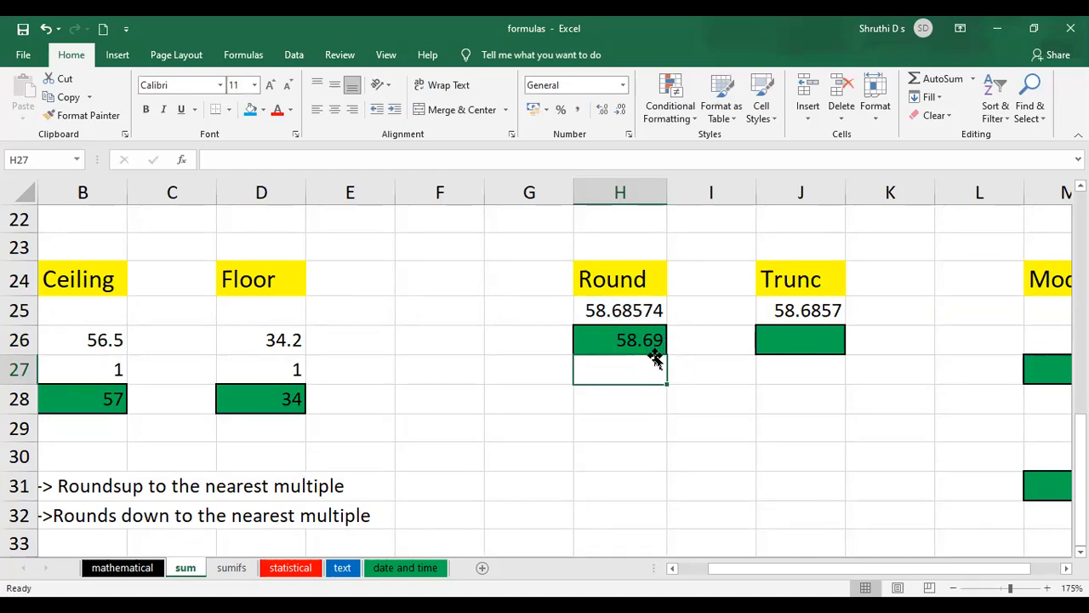
# Step: Change the Round example's number in H25 to 58.6334
pyautogui.click(637, 310)
pyautogui.doubleClick(642, 311)
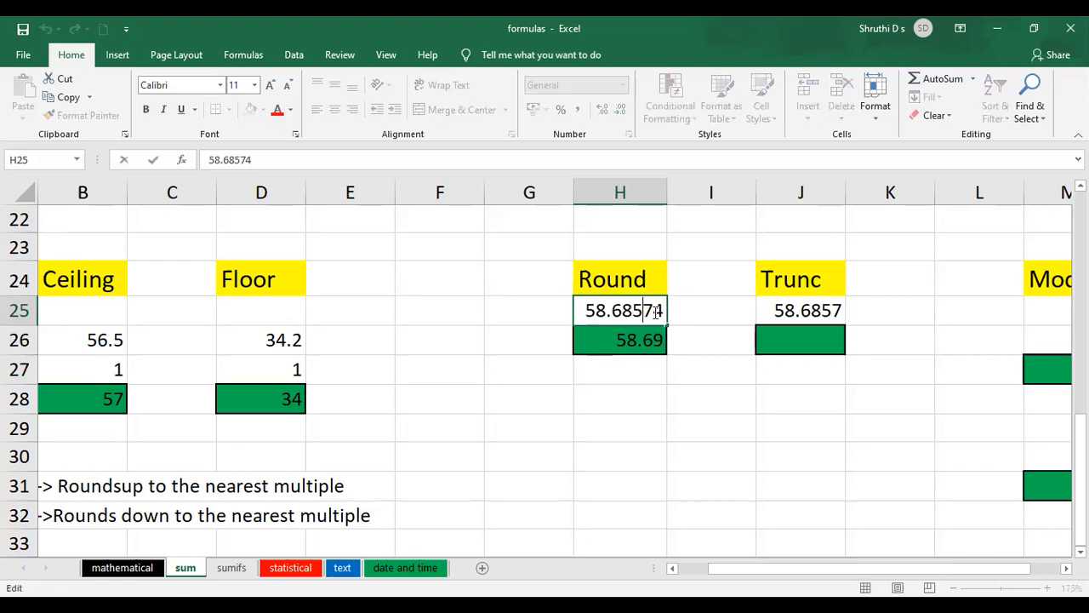
pyautogui.press('End')
pyautogui.press('BackSpace')
pyautogui.press('BackSpace')
pyautogui.press('BackSpace')
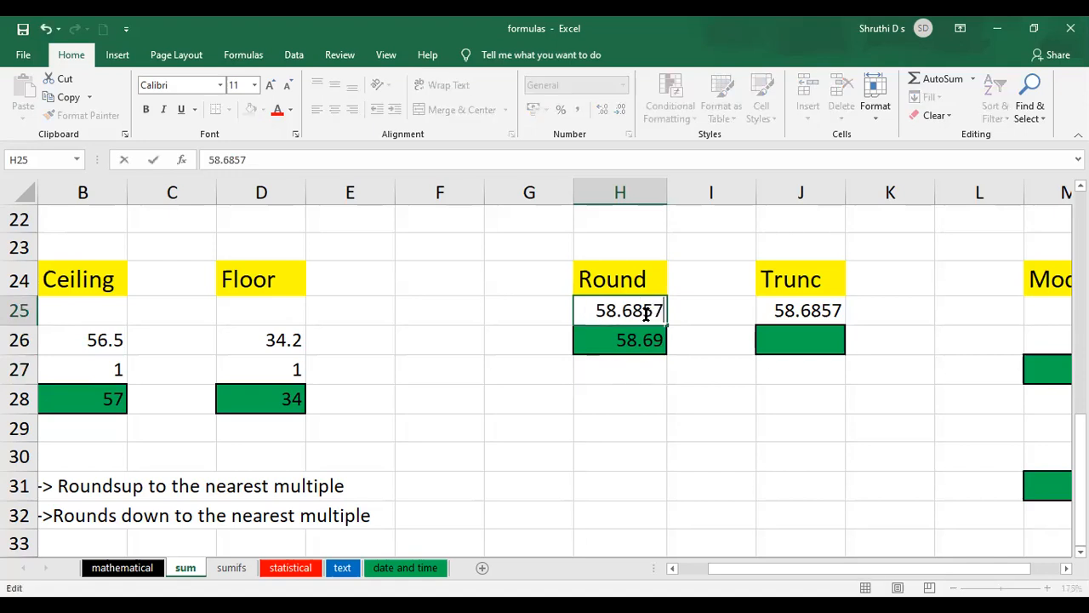
pyautogui.write('3')
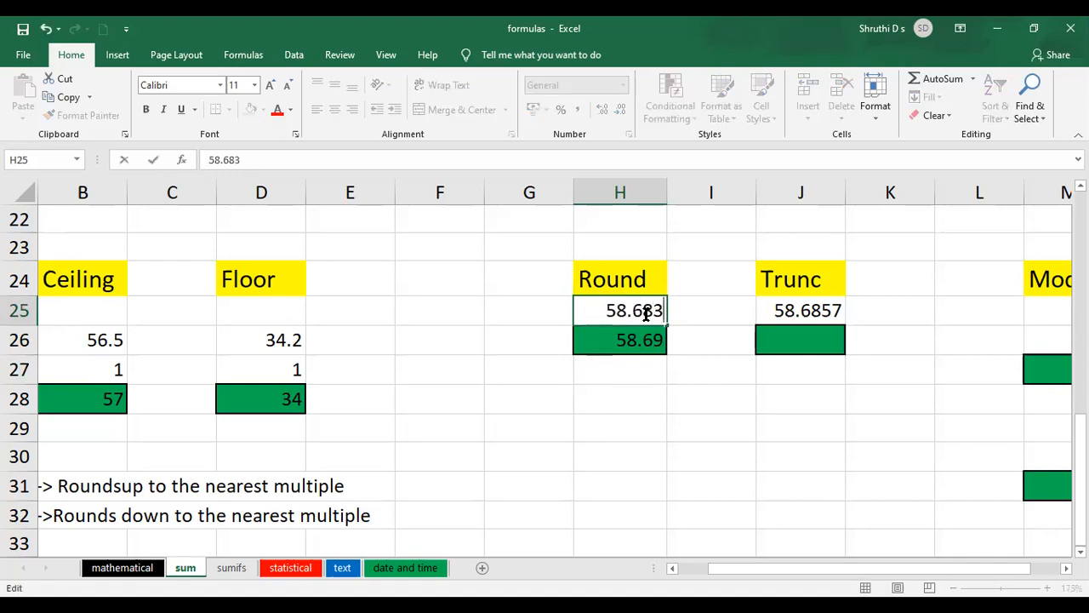
pyautogui.press('BackSpace')
pyautogui.press('BackSpace')
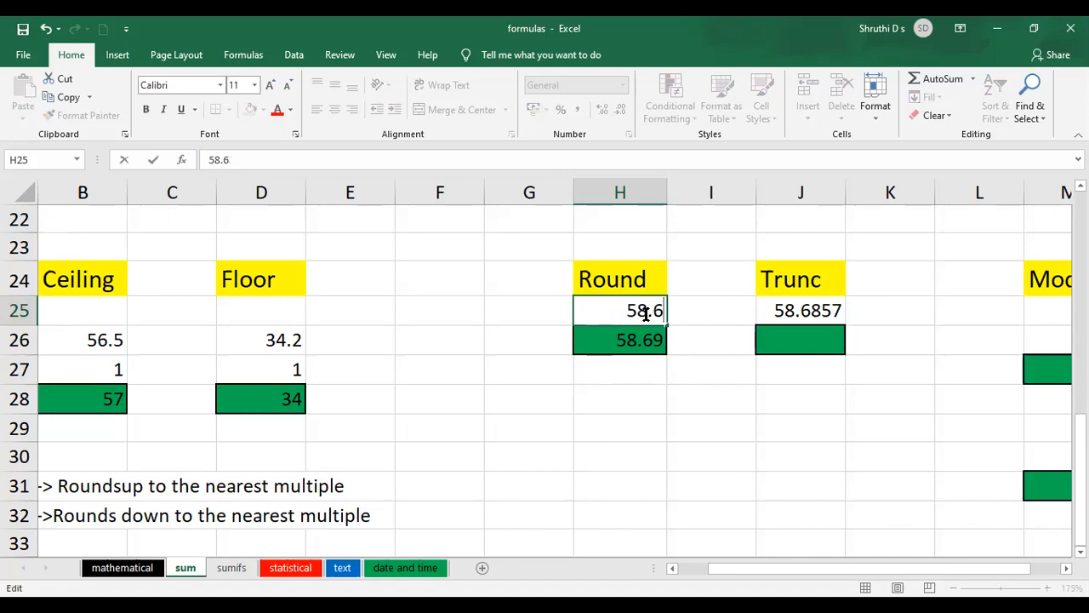
pyautogui.write('3')
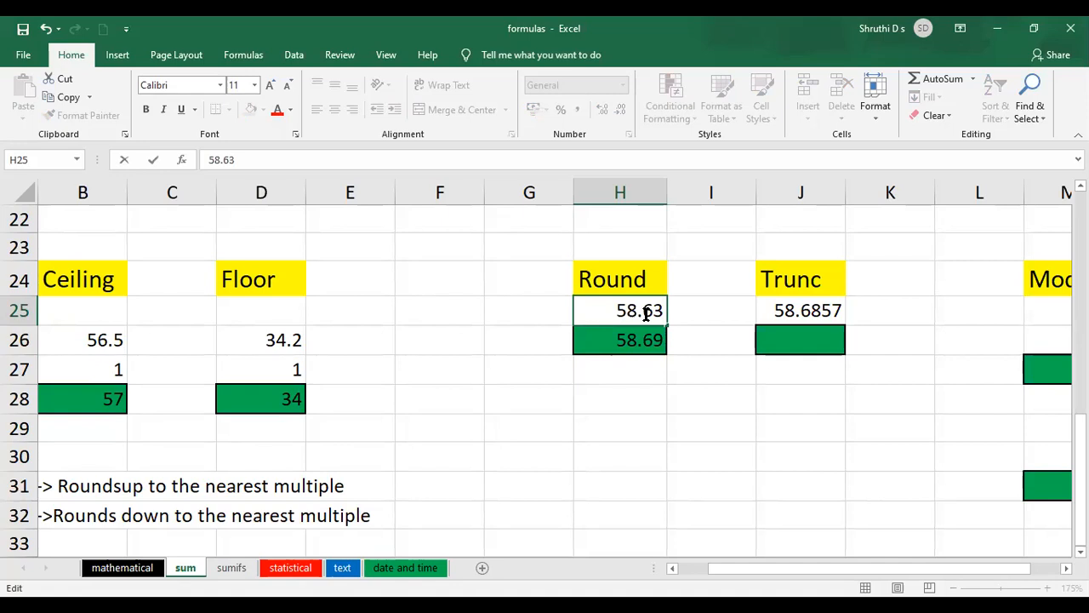
pyautogui.write('34')
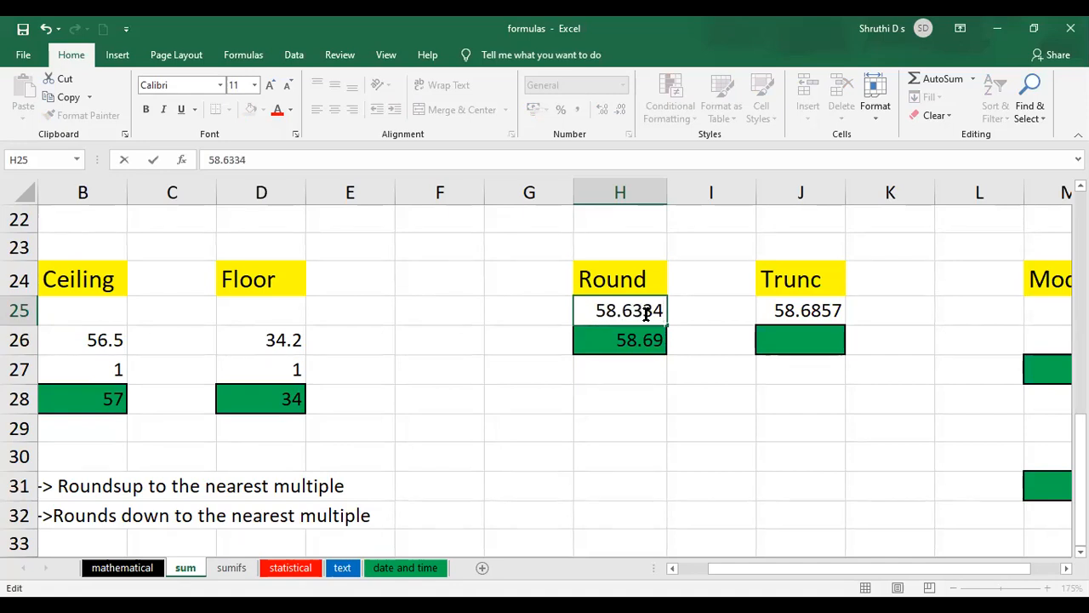
pyautogui.press('Return')
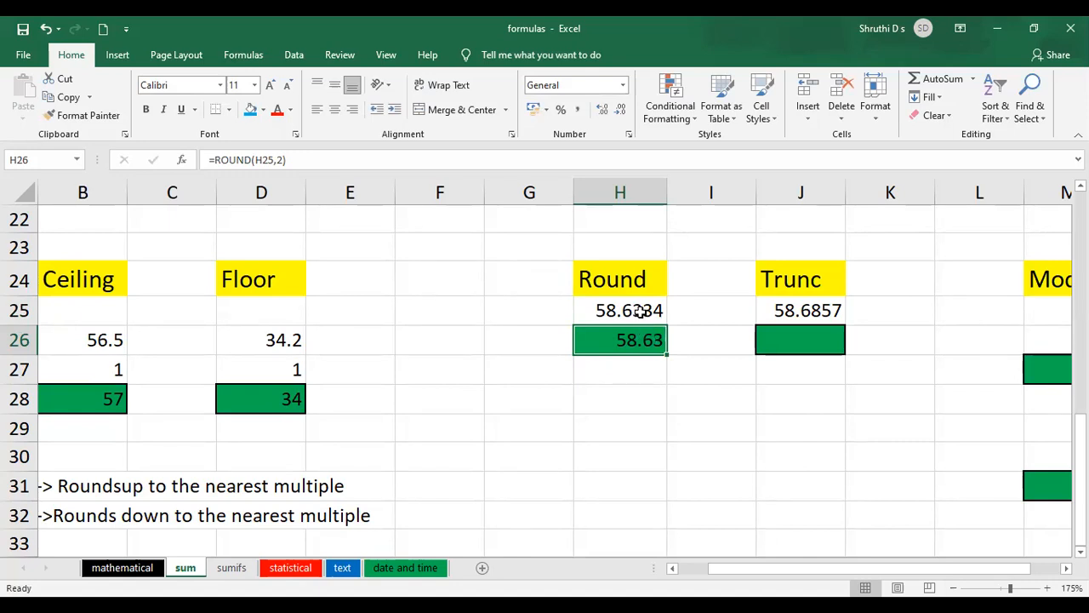
# Step: Try 58.6364 and 58.6314 in turn as the Round example's number in H25
pyautogui.doubleClick(649, 310)
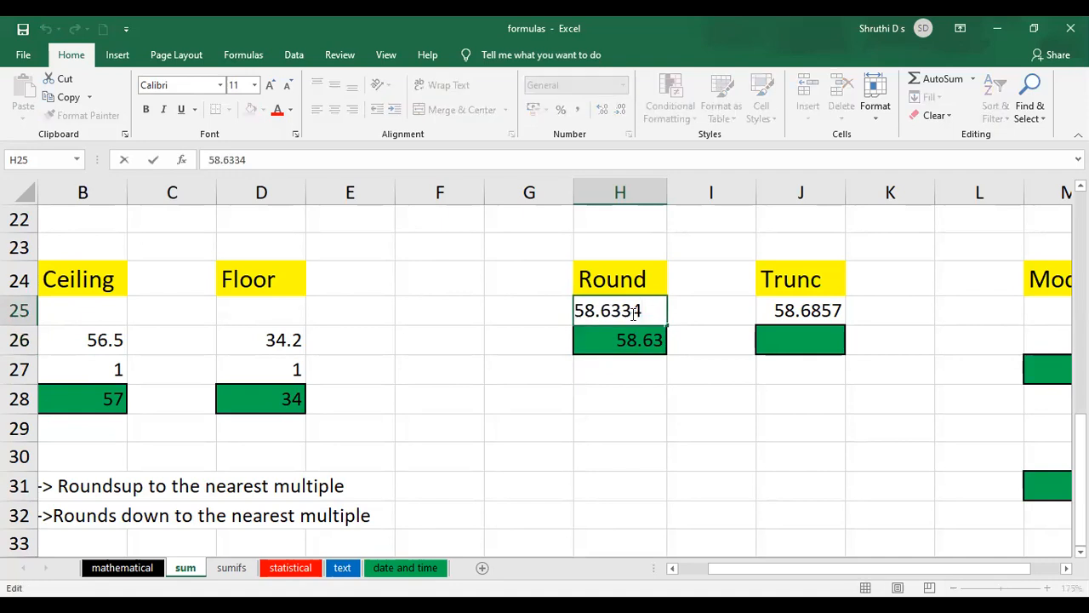
pyautogui.press('BackSpace')
pyautogui.write('6')
pyautogui.press('Return')
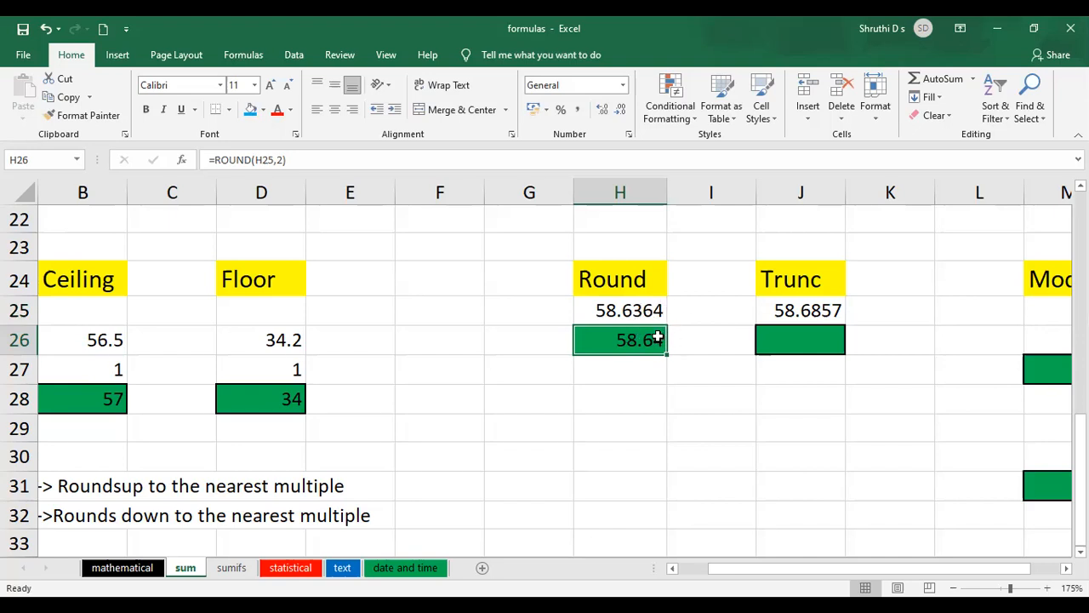
pyautogui.doubleClick(642, 316)
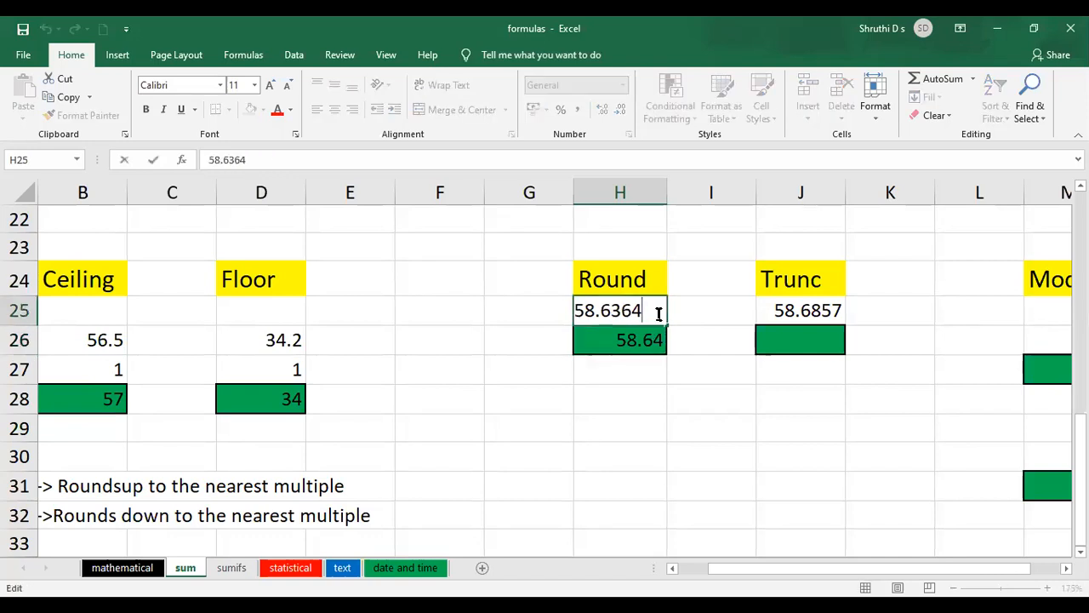
pyautogui.press('BackSpace')
pyautogui.write('1')
pyautogui.press('Return')
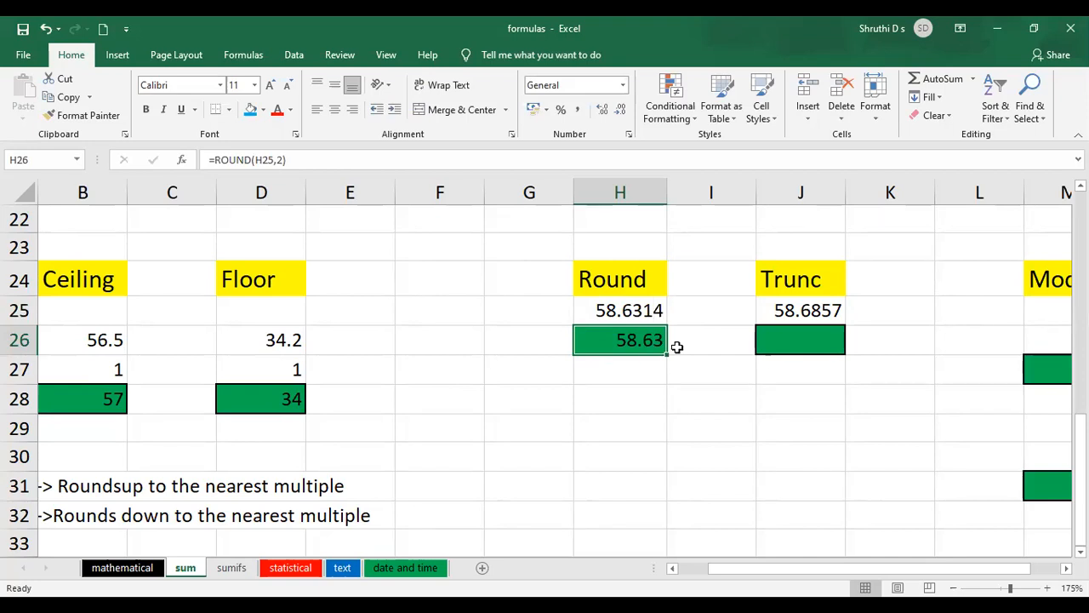
# Step: Enter a TRUNC formula in J26 that truncates the number in J25 to 2 digits
pyautogui.doubleClick(812, 315)
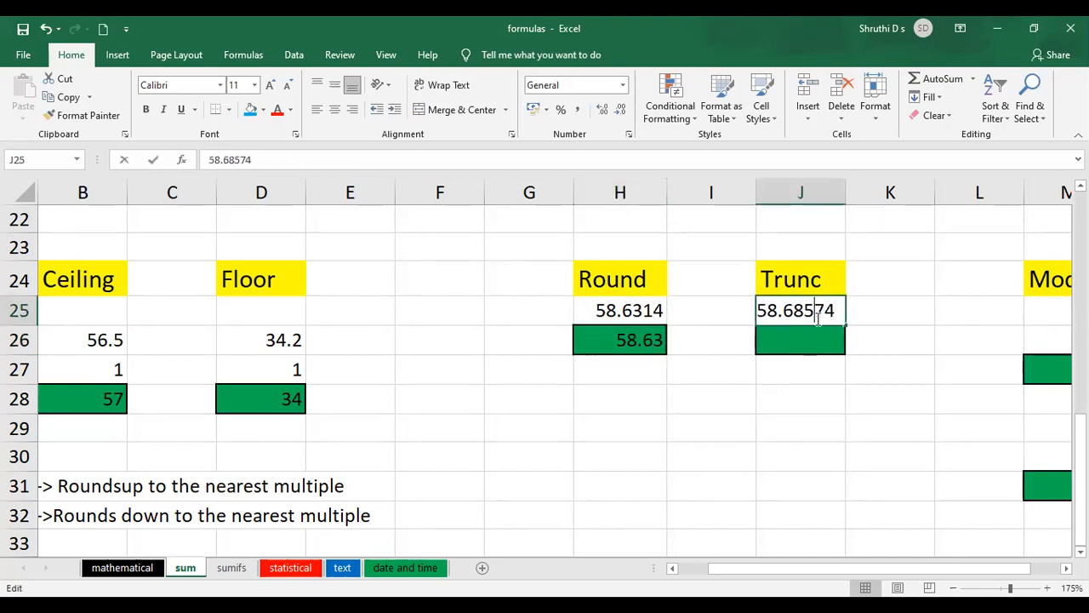
pyautogui.click(652, 313)
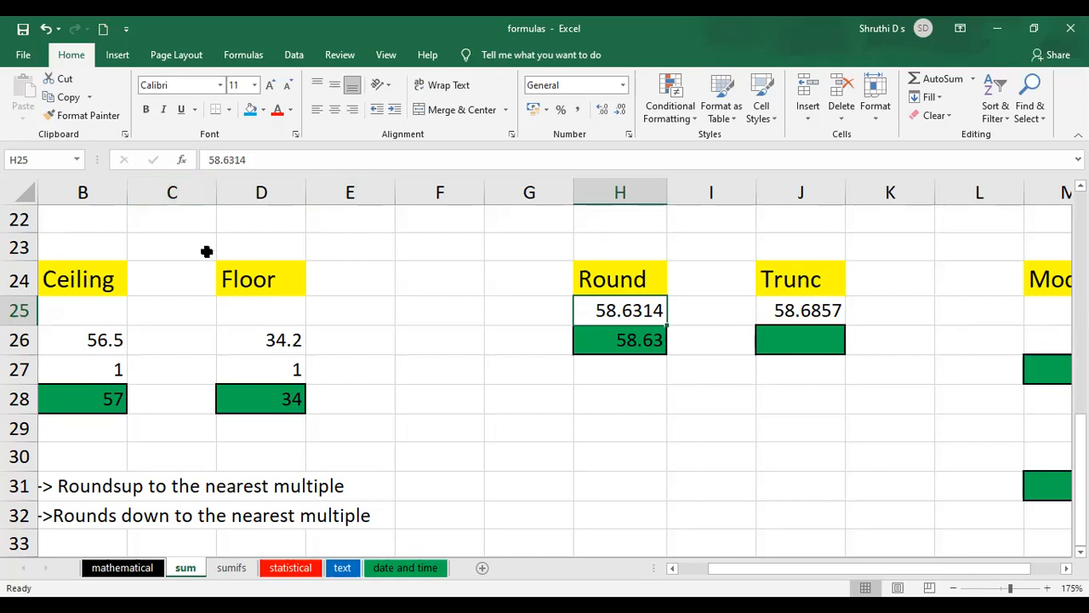
pyautogui.click(793, 340)
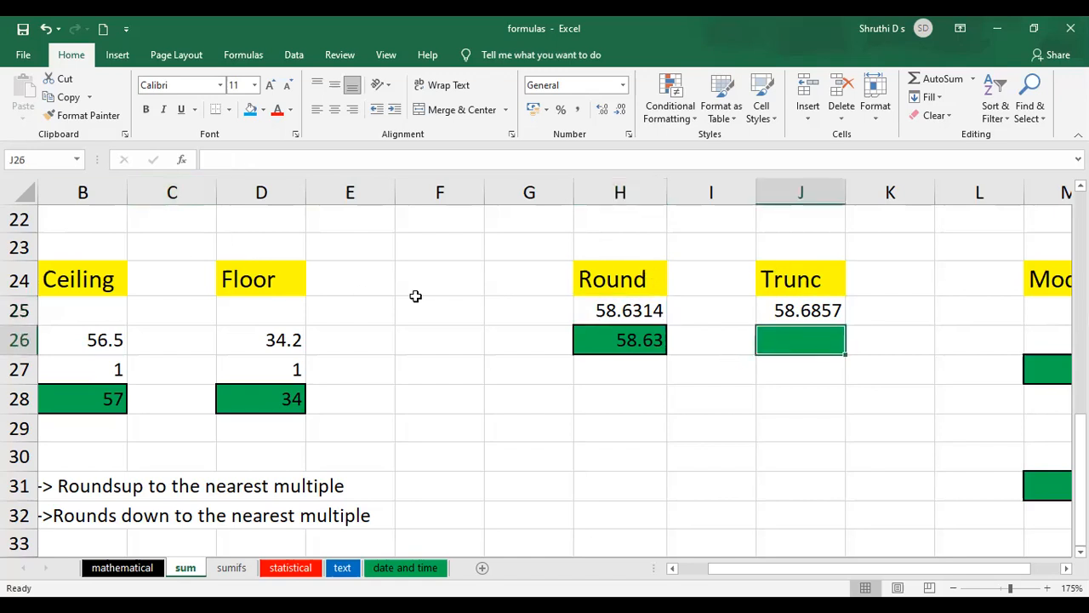
pyautogui.write('=')
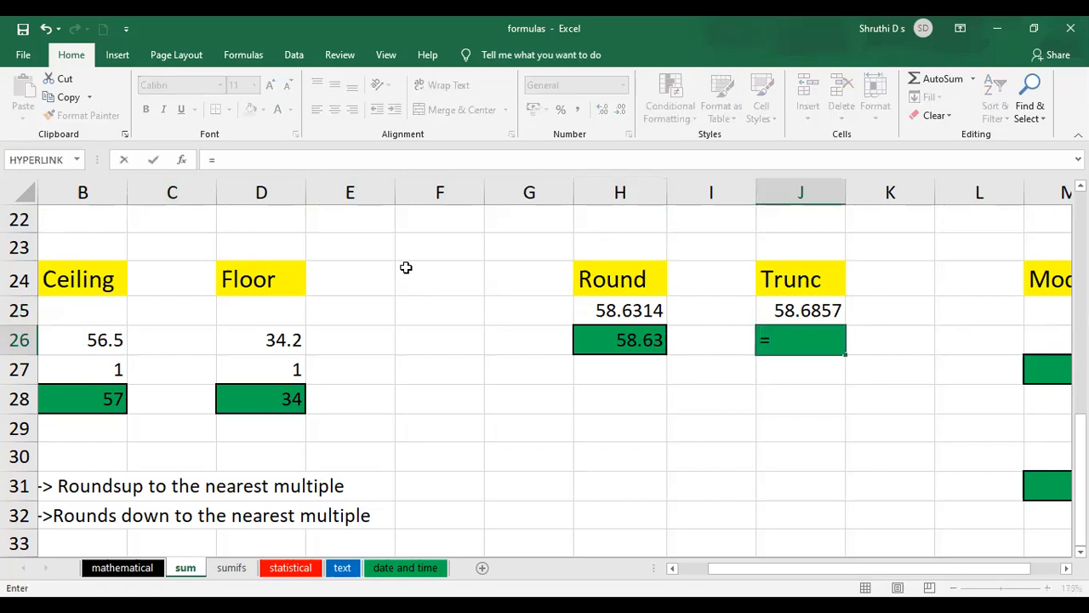
pyautogui.write('trunc')
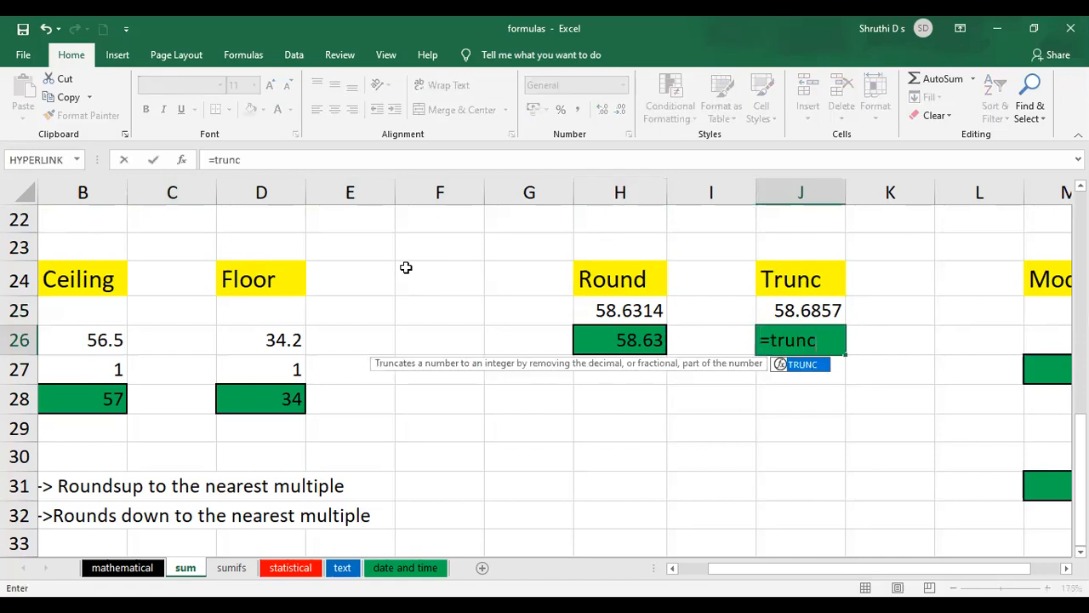
pyautogui.write('(')
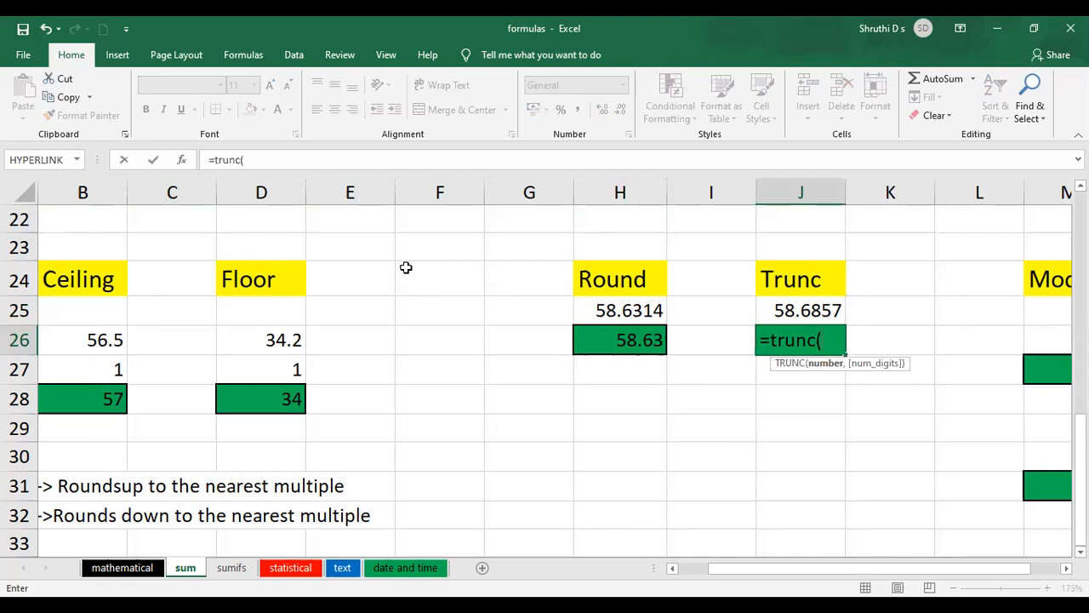
pyautogui.press('Return')
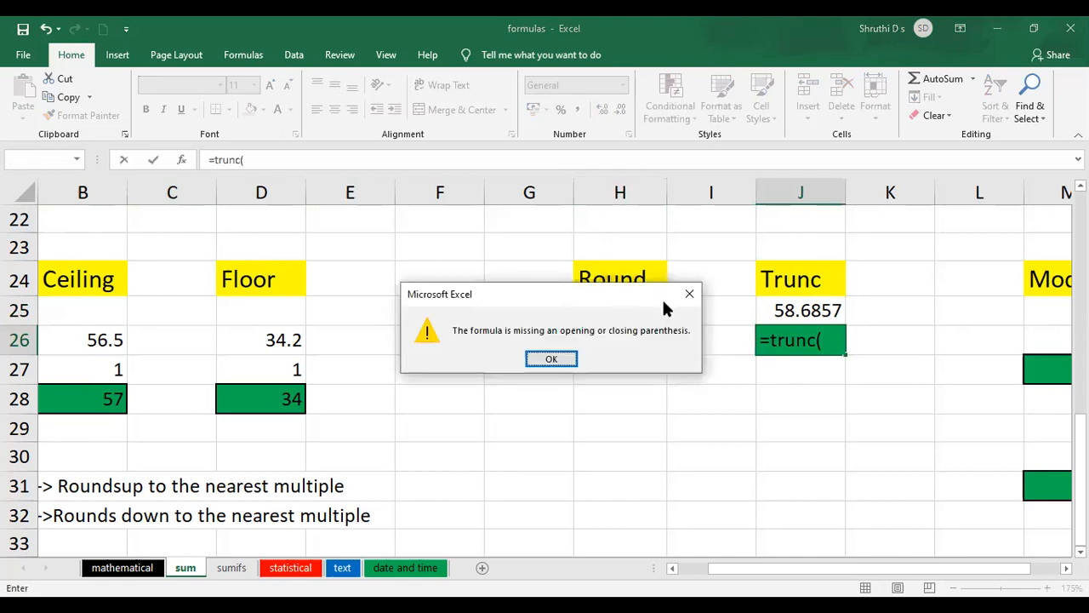
pyautogui.click(689, 294)
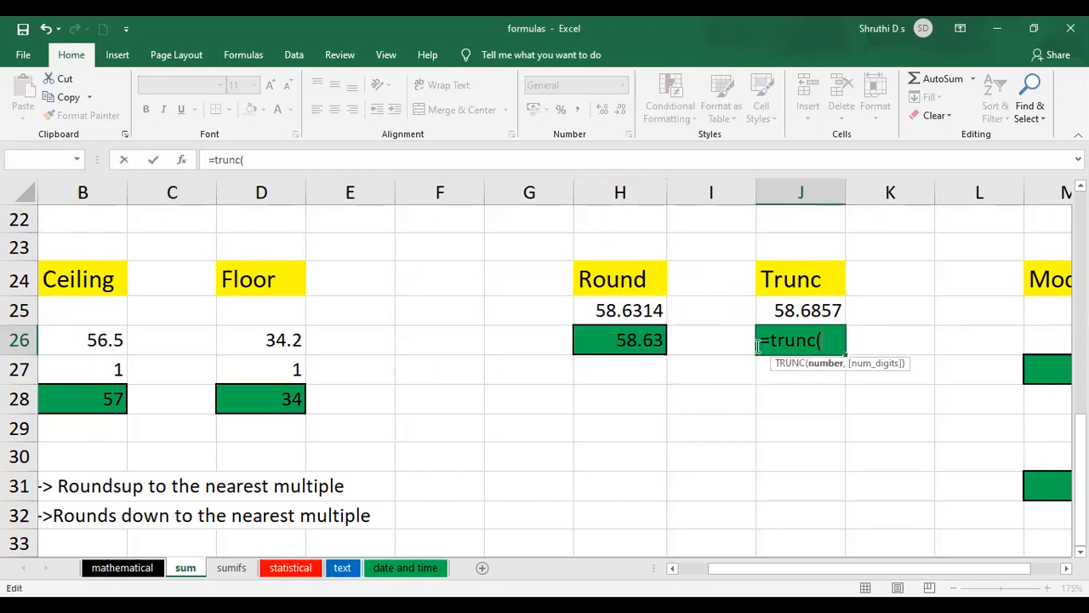
pyautogui.click(800, 313)
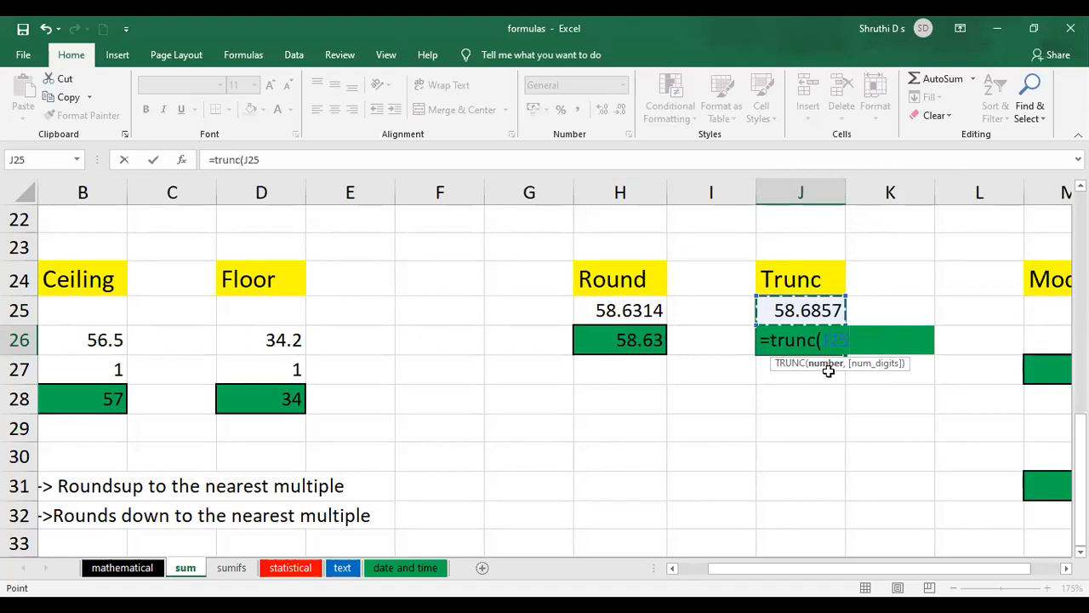
pyautogui.write(',')
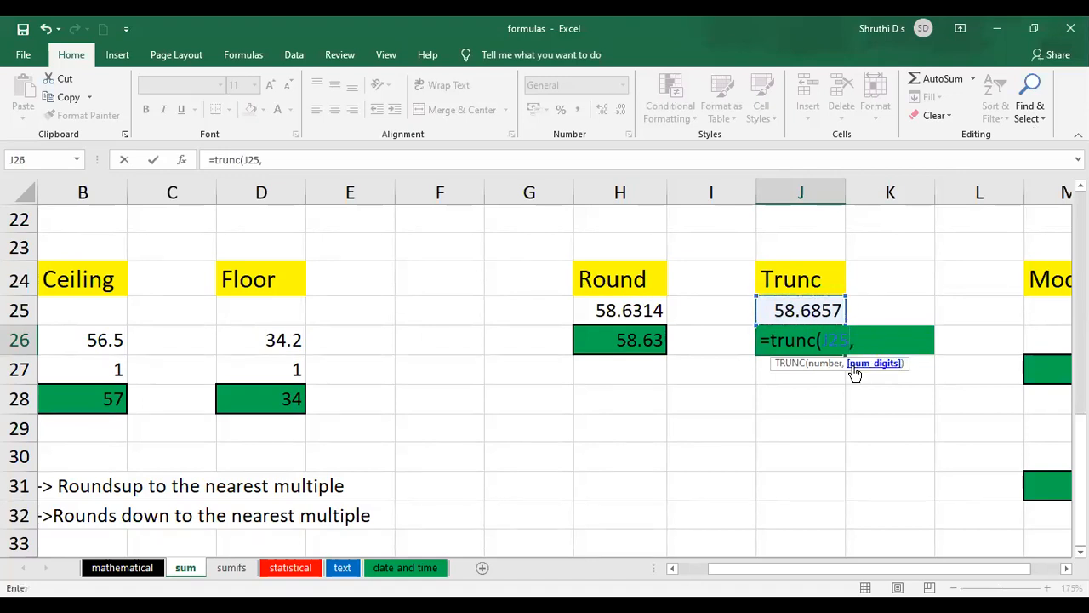
pyautogui.write('2)')
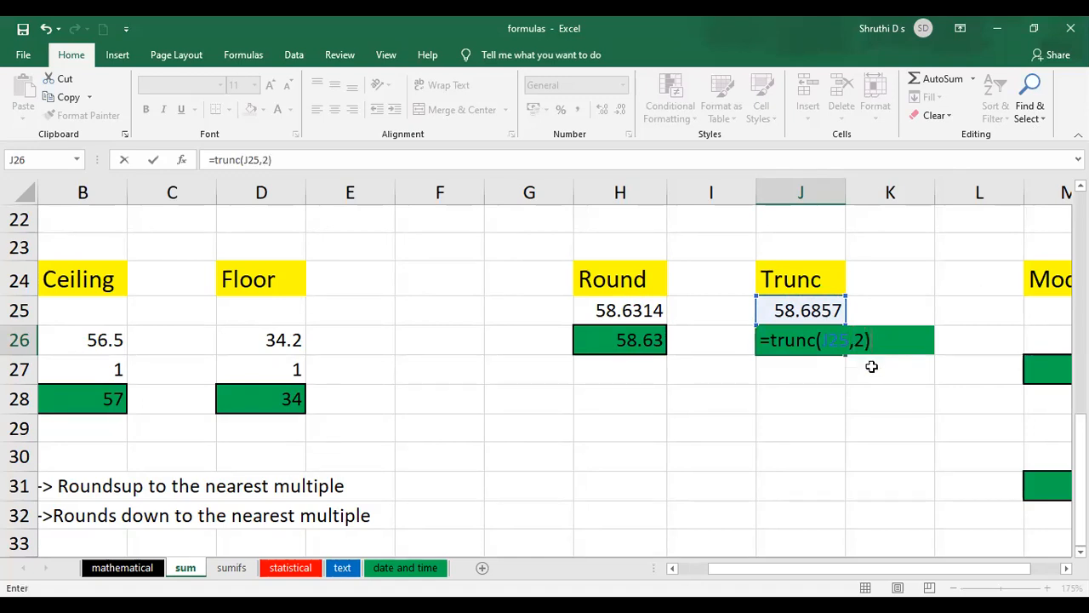
pyautogui.press('Return')
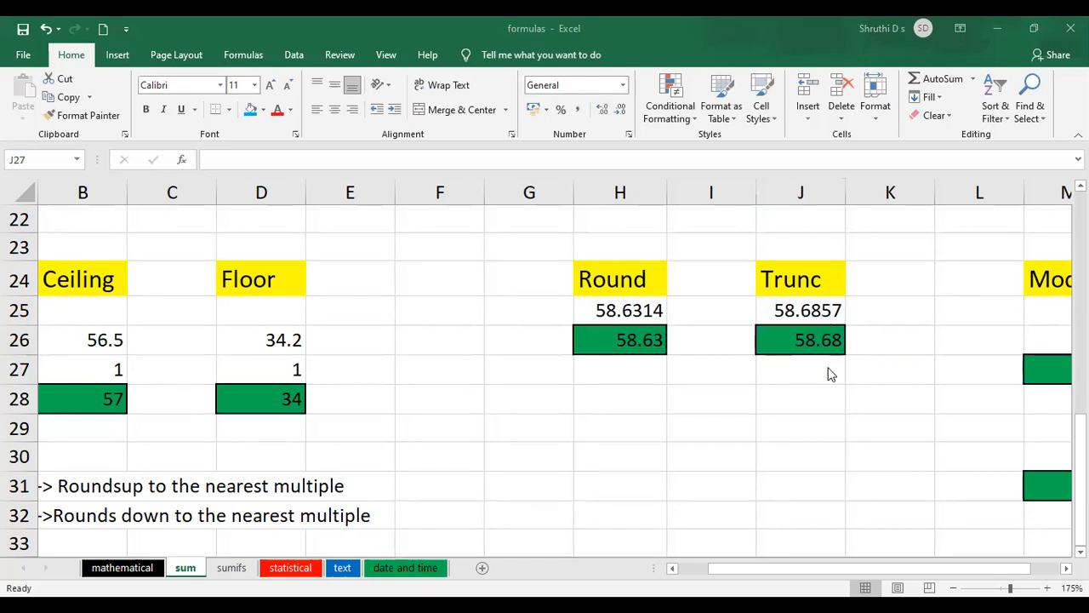
# Step: Set the number of digits in H26's ROUND formula to 1 and change the number in H25 to 58.6514
pyautogui.doubleClick(634, 342)
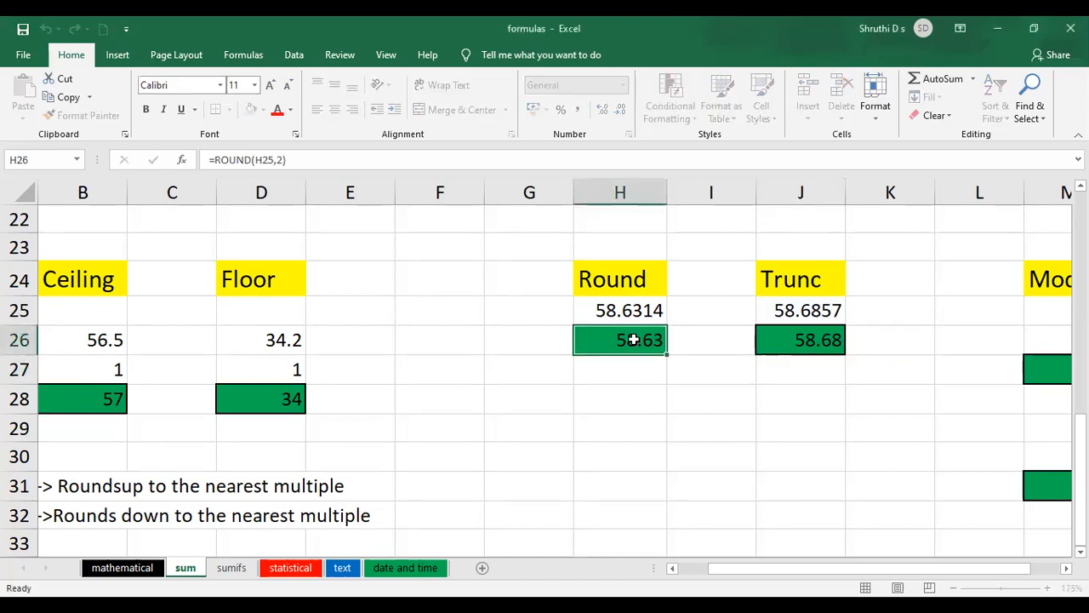
pyautogui.press('BackSpace')
pyautogui.write('1')
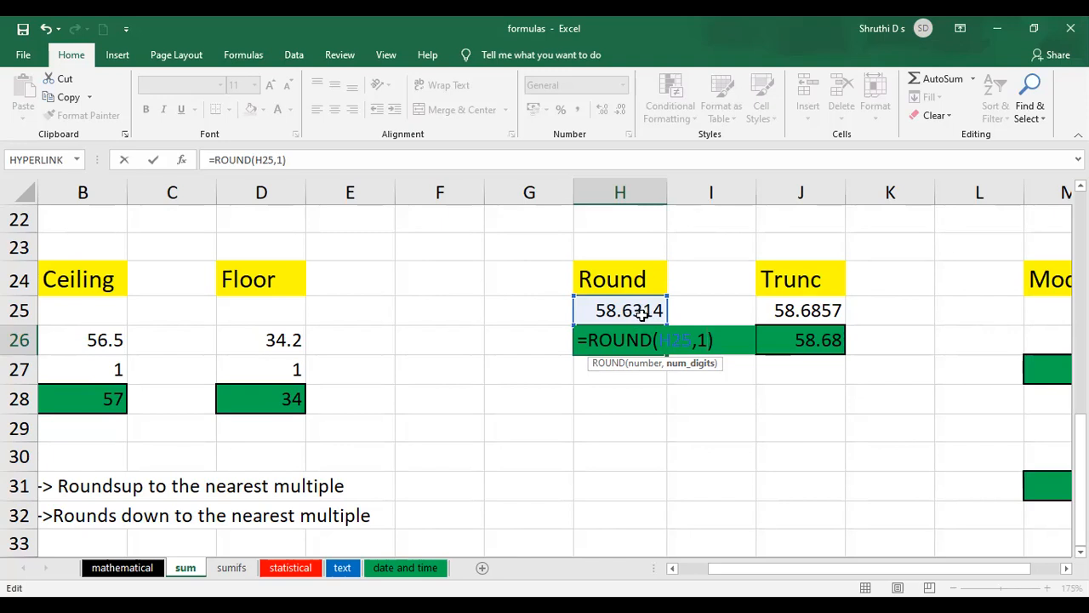
pyautogui.press('Return')
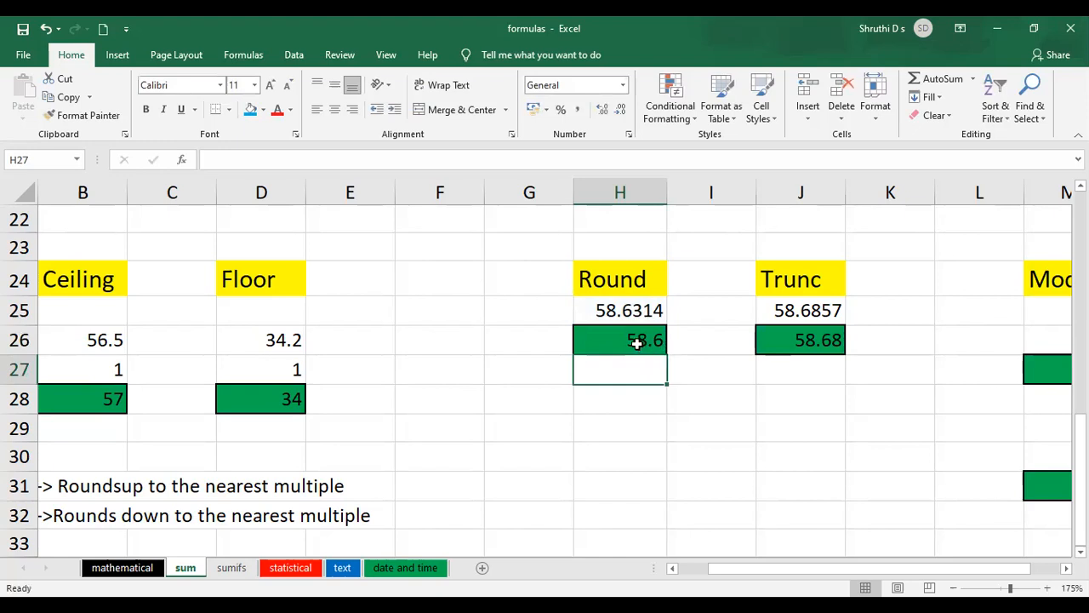
pyautogui.doubleClick(657, 311)
pyautogui.press('BackSpace')
pyautogui.write('5')
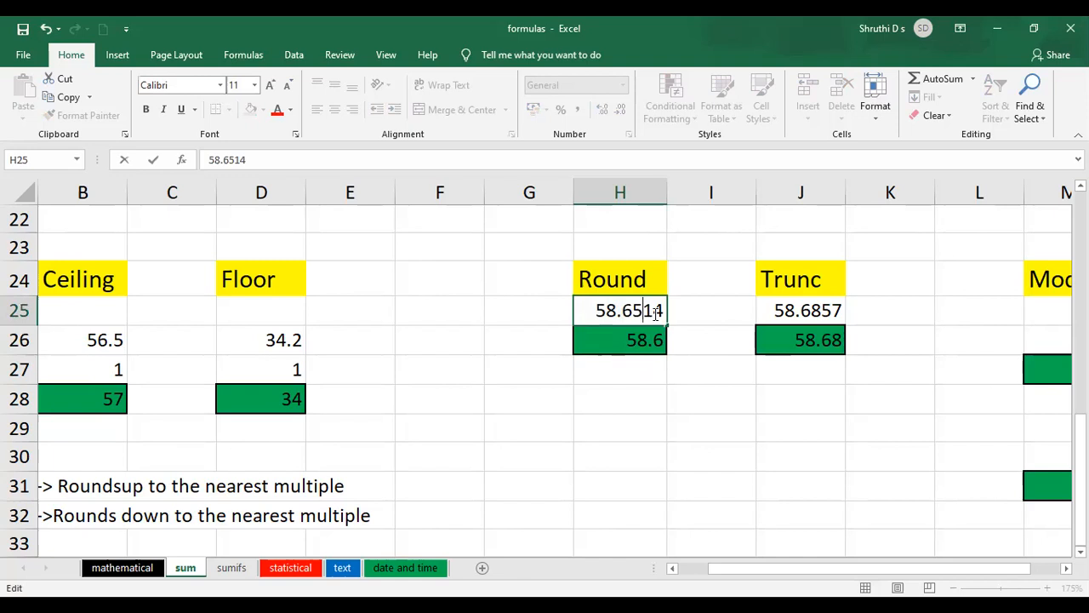
pyautogui.press('Return')
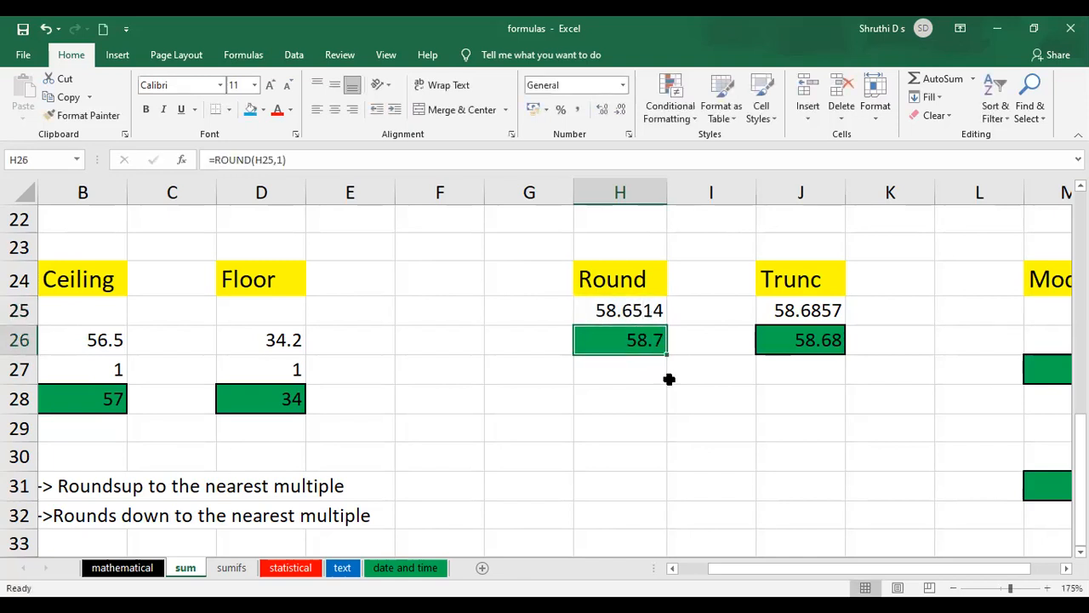
# Step: Set the number of digits in J26's TRUNC formula to 1
pyautogui.doubleClick(820, 311)
pyautogui.write('4')
pyautogui.doubleClick(834, 314)
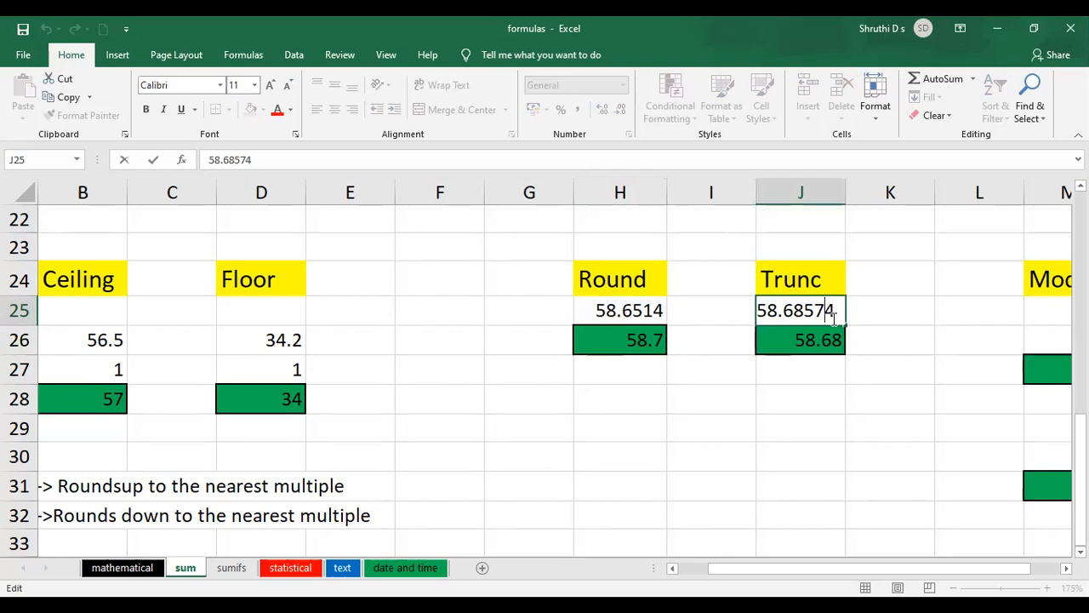
pyautogui.doubleClick(835, 341)
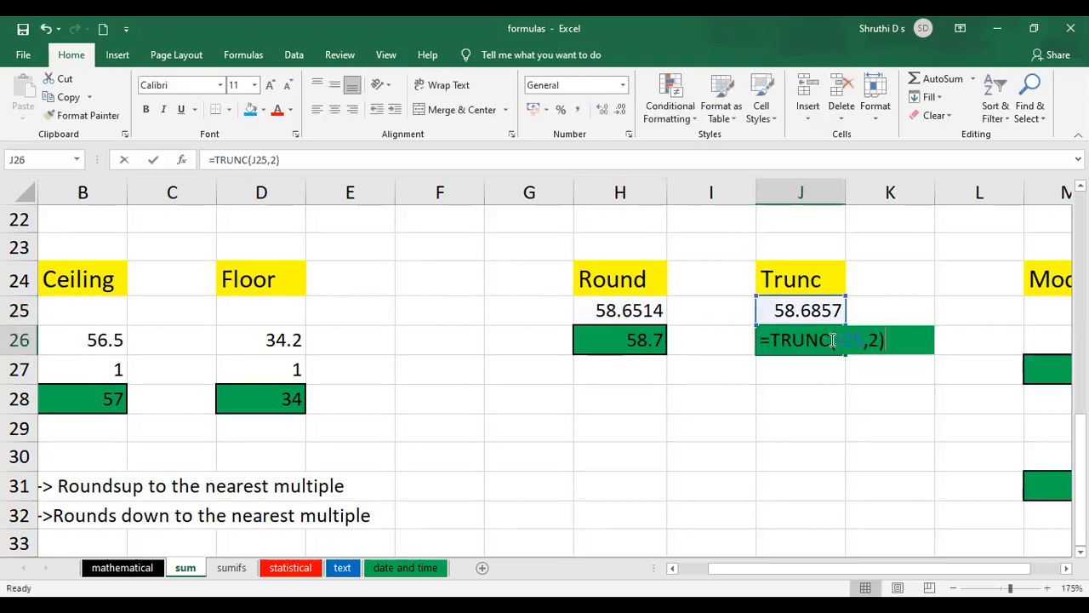
pyautogui.press('BackSpace')
pyautogui.write('1')
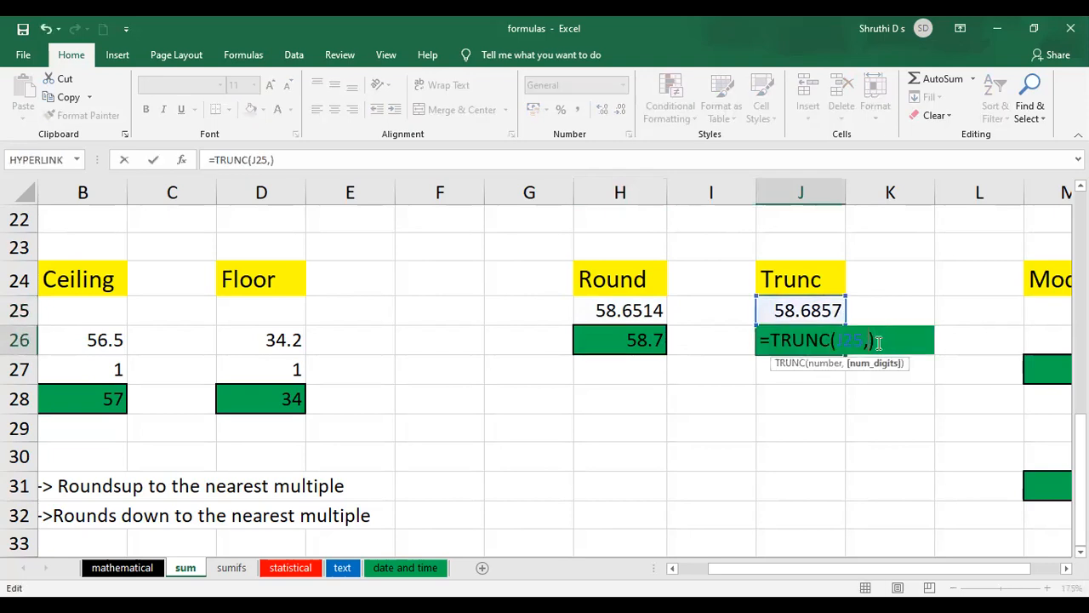
pyautogui.press('Return')
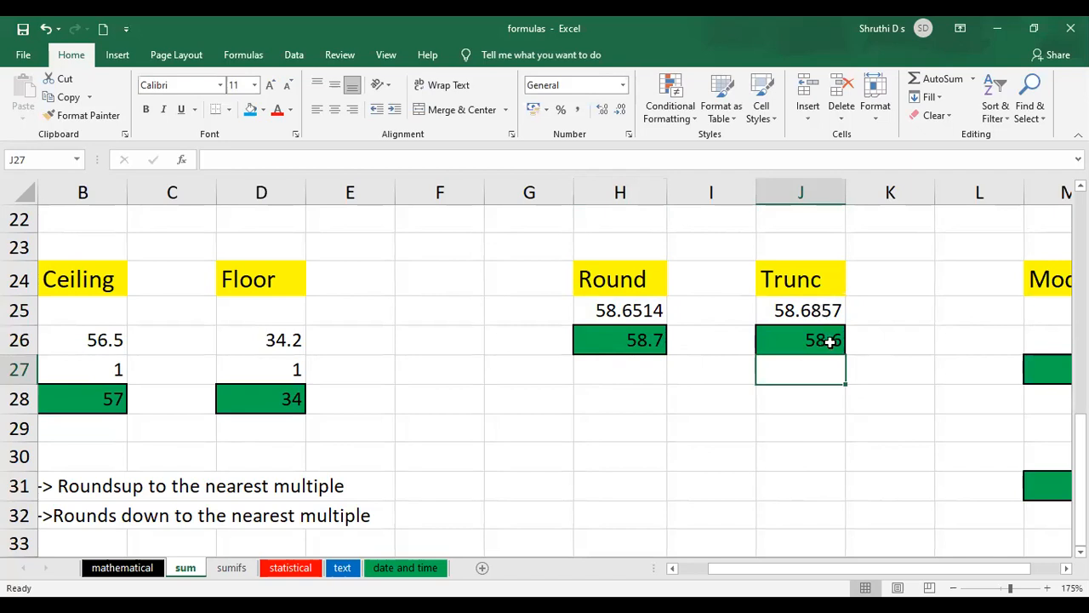
# Step: Change the second decimal digit of the Trunc example's number in J25 to 2
pyautogui.doubleClick(818, 311)
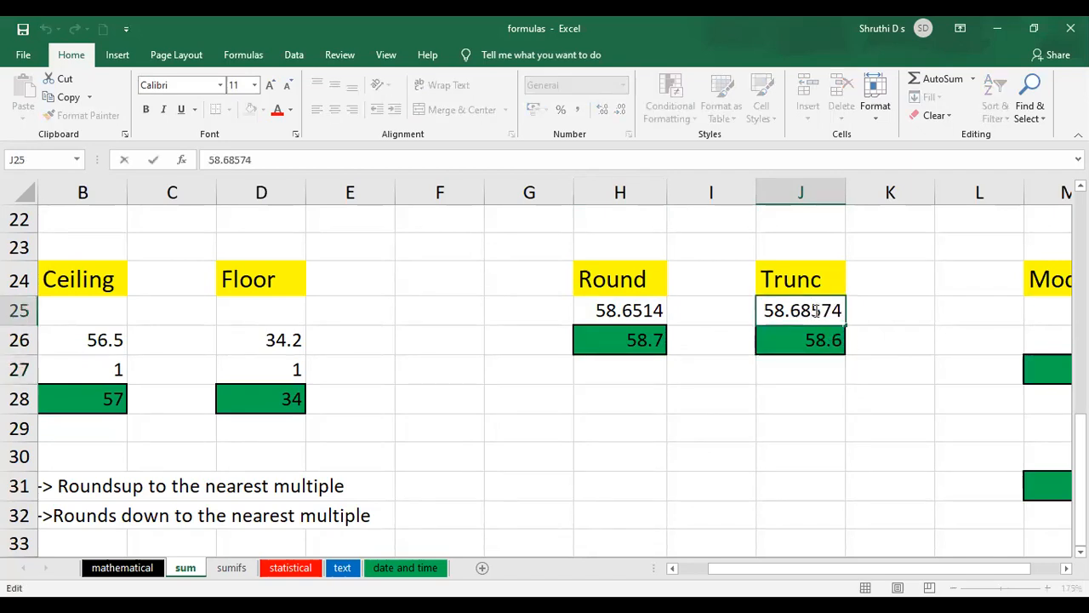
pyautogui.press('BackSpace')
pyautogui.write('2')
pyautogui.press('Return')
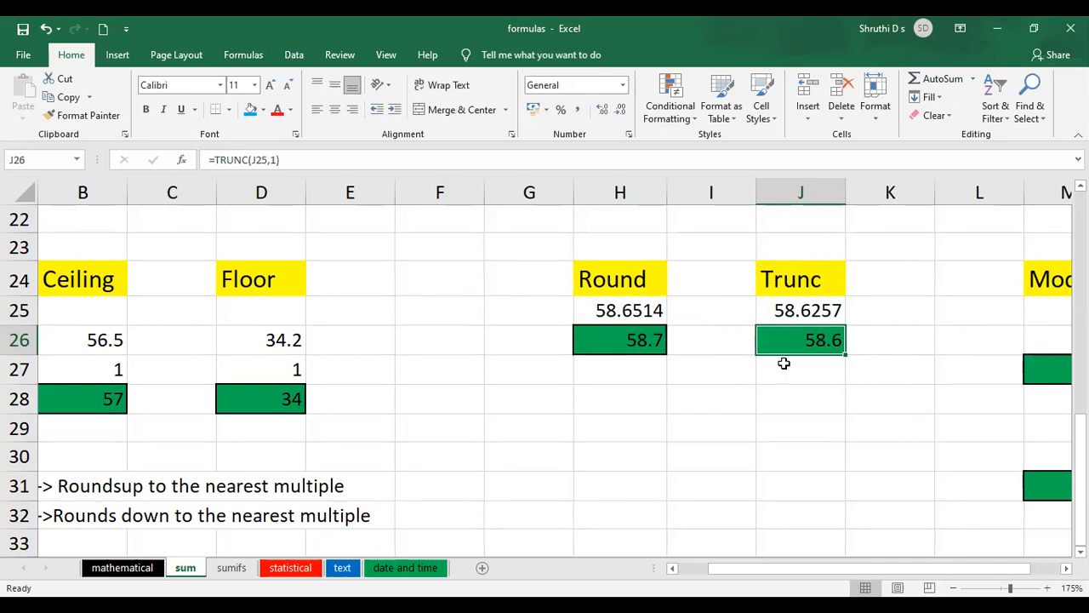
# Step: Enter the division formula =50/10 in the empty cell K28
pyautogui.moveTo(840, 571); pyautogui.dragTo(871, 571)
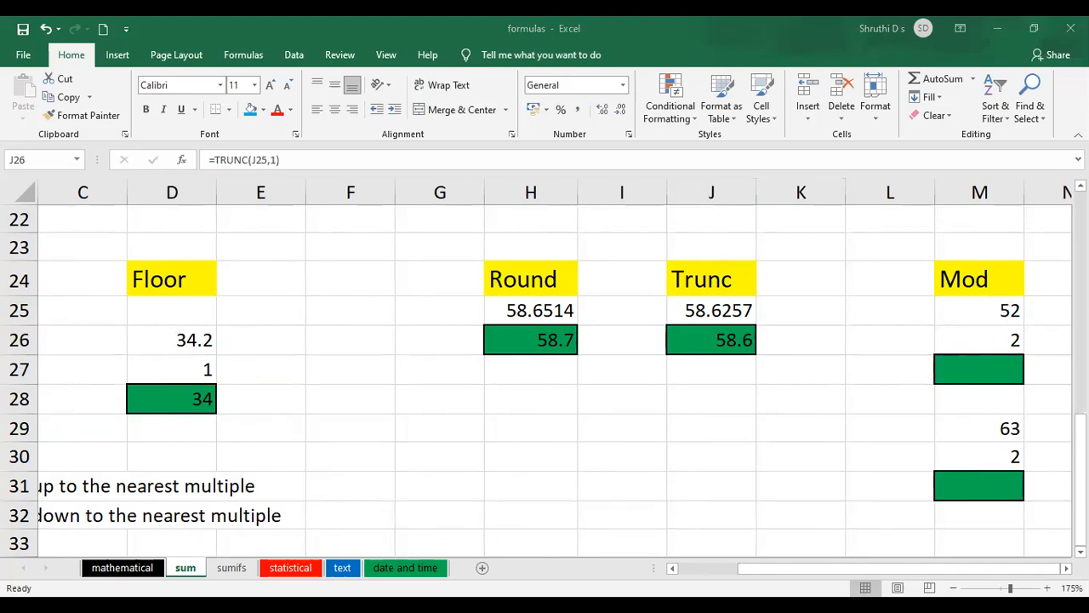
pyautogui.keyDown('ctrl'); pyautogui.scroll(1, 1023, 491); pyautogui.keyUp('ctrl')
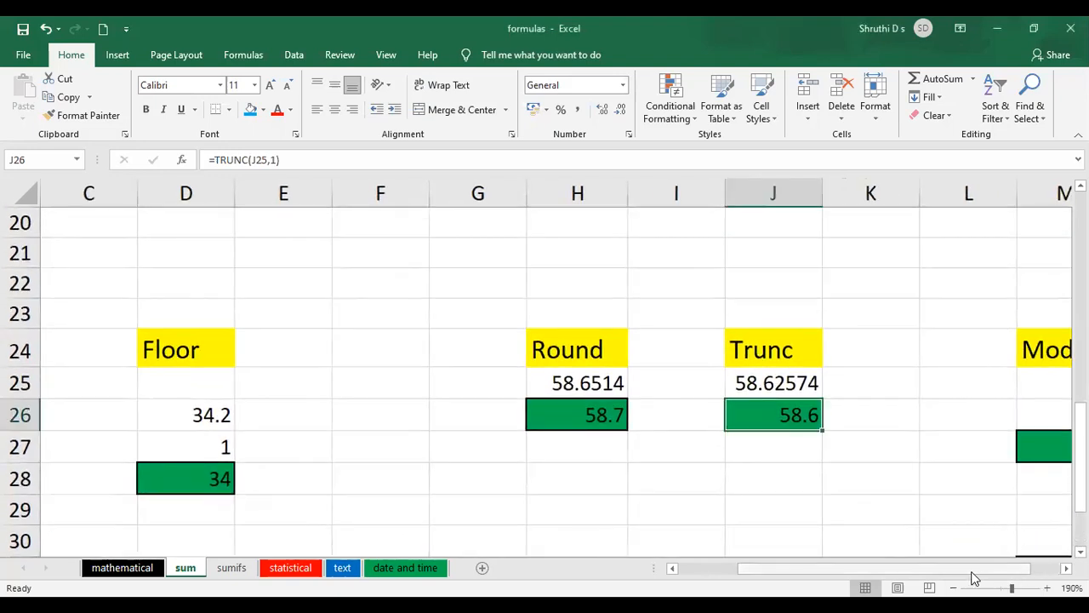
pyautogui.moveTo(973, 576); pyautogui.dragTo(1002, 576)
pyautogui.scroll(-1, 990, 449)
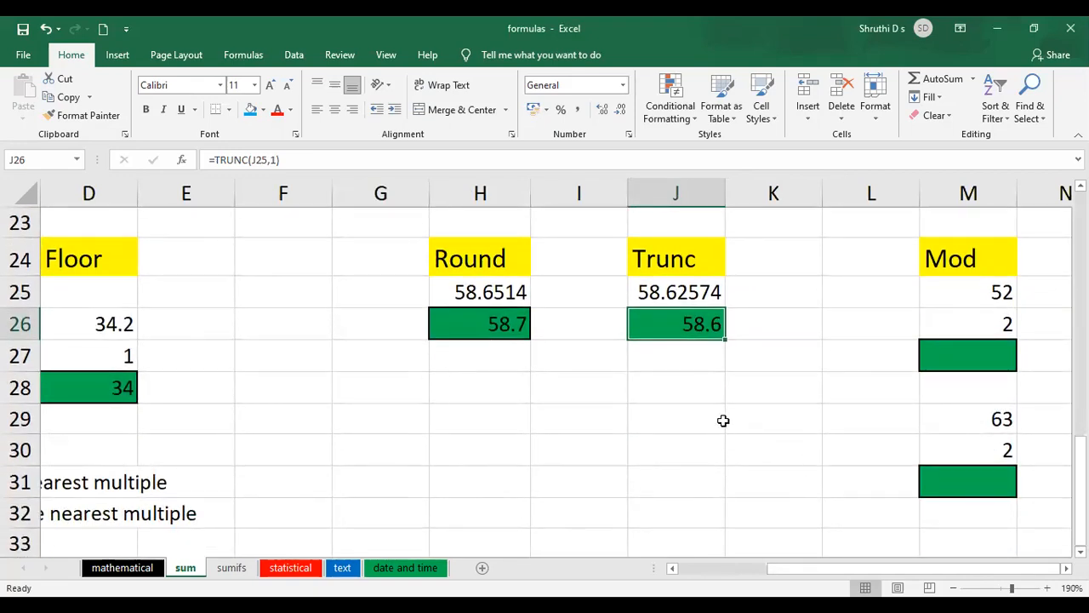
pyautogui.doubleClick(748, 389)
pyautogui.write('=')
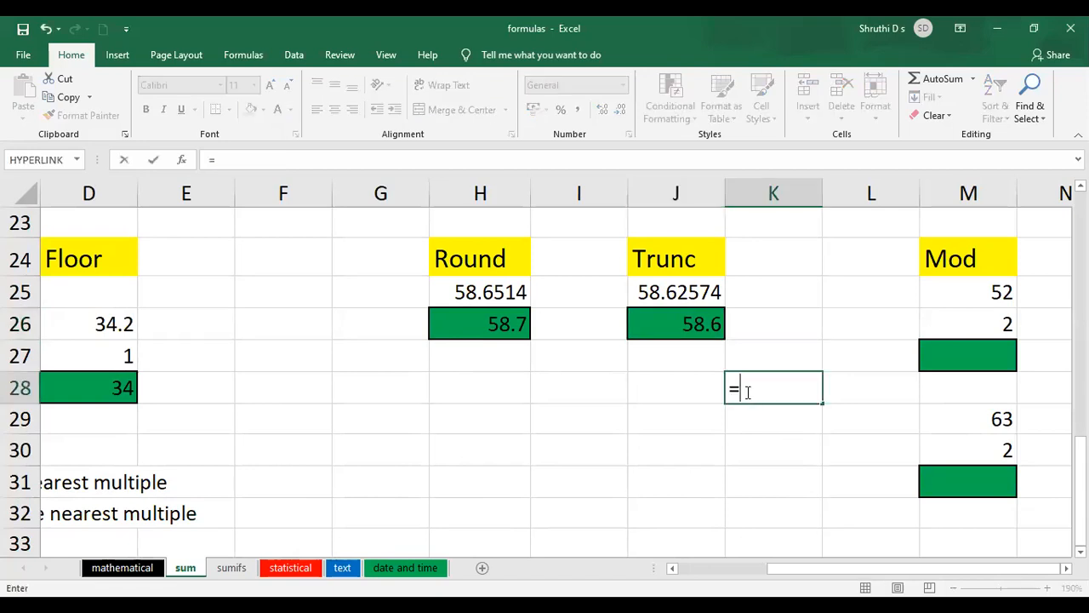
pyautogui.write('50/10')
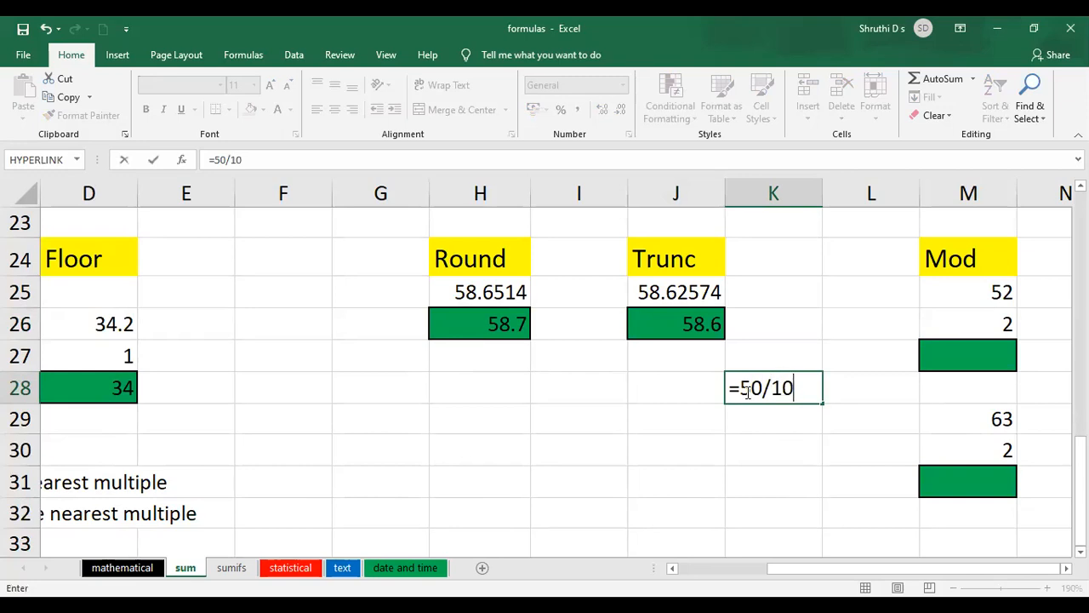
pyautogui.press('Return')
pyautogui.click(798, 390)
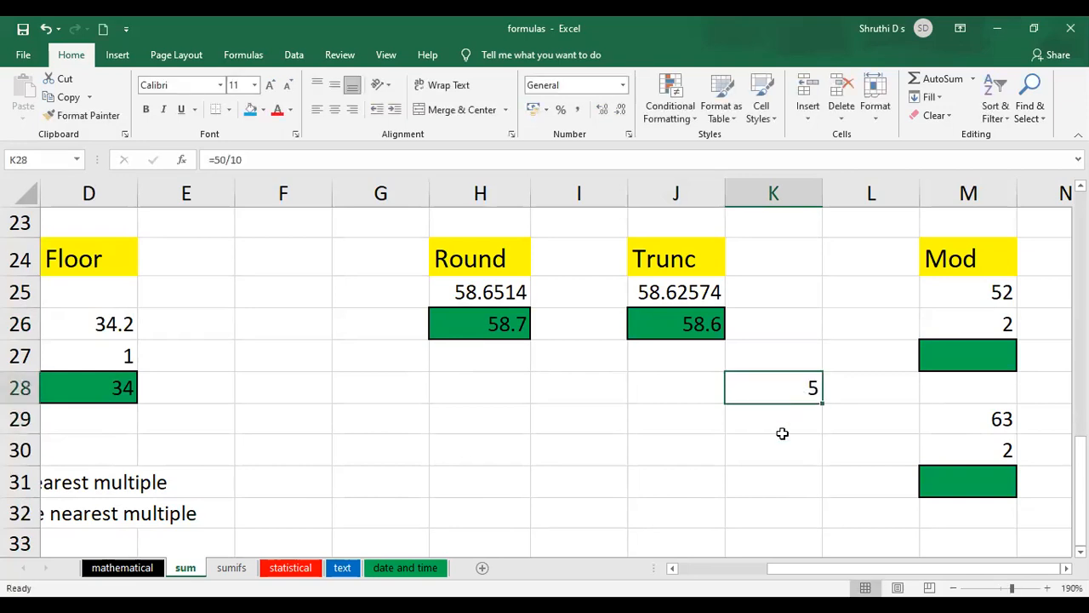
# Step: Change the division formula in K28 to =54/10, and clear the cell again
pyautogui.doubleClick(814, 391)
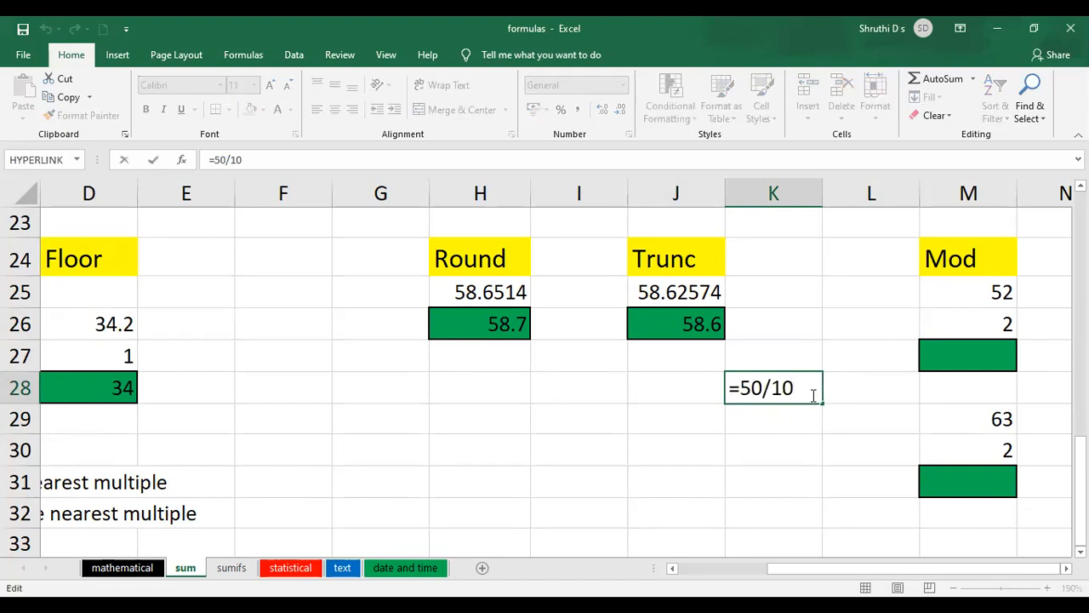
pyautogui.press('BackSpace')
pyautogui.press('BackSpace')
pyautogui.press('BackSpace')
pyautogui.press('BackSpace')
pyautogui.write('4')
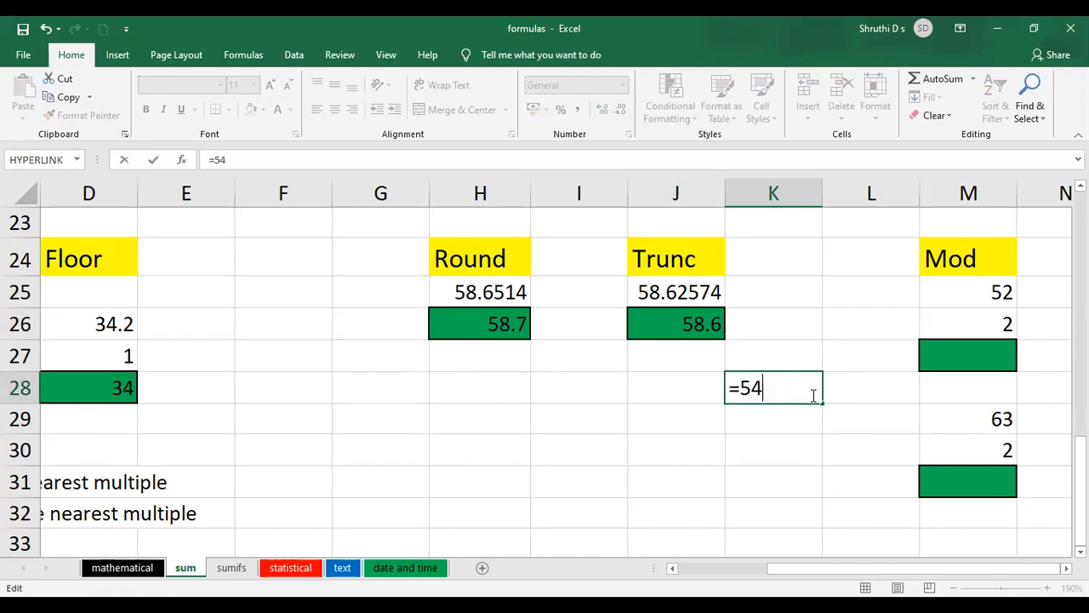
pyautogui.write('/0')
pyautogui.press('BackSpace')
pyautogui.write('10')
pyautogui.press('Return')
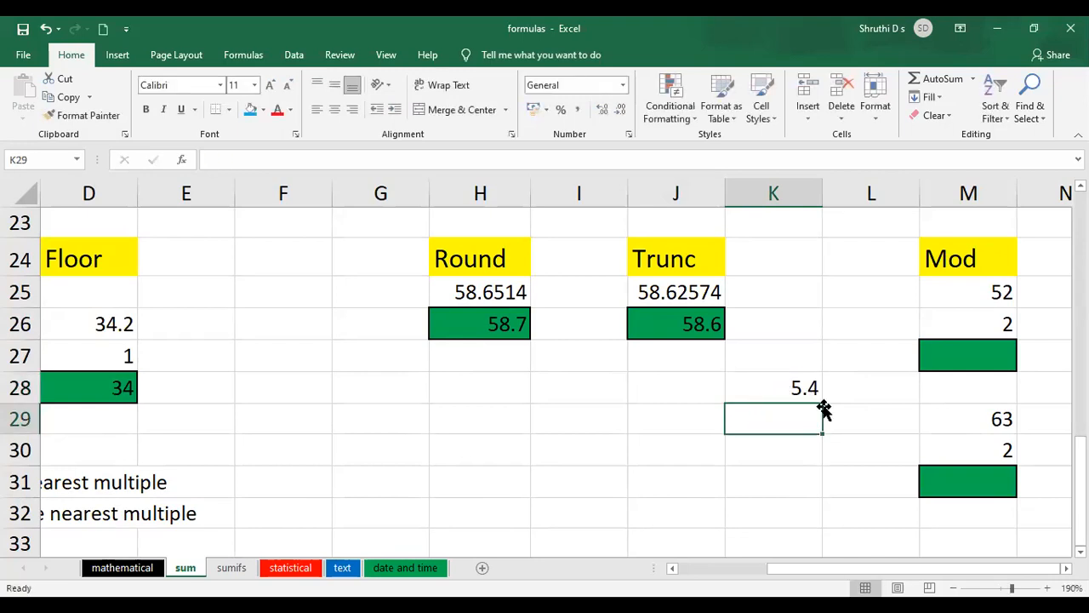
pyautogui.click(753, 402)
pyautogui.press('Delete')
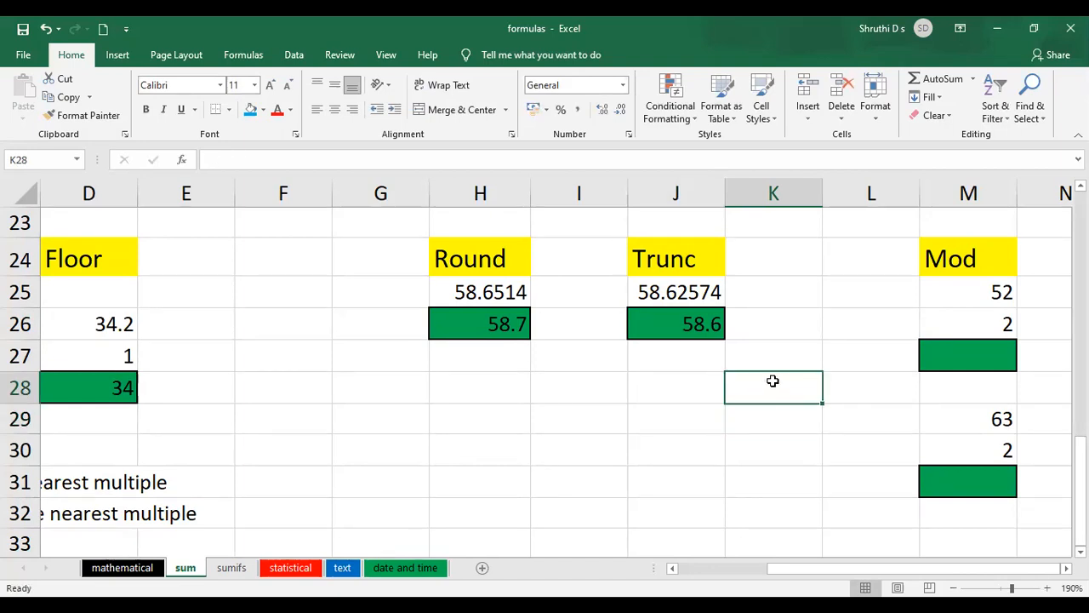
# Step: Lay out a long division with 56 in J28, 10 in I28, 5 in K28, 50 in J29 and 6 in J30
pyautogui.click(672, 400)
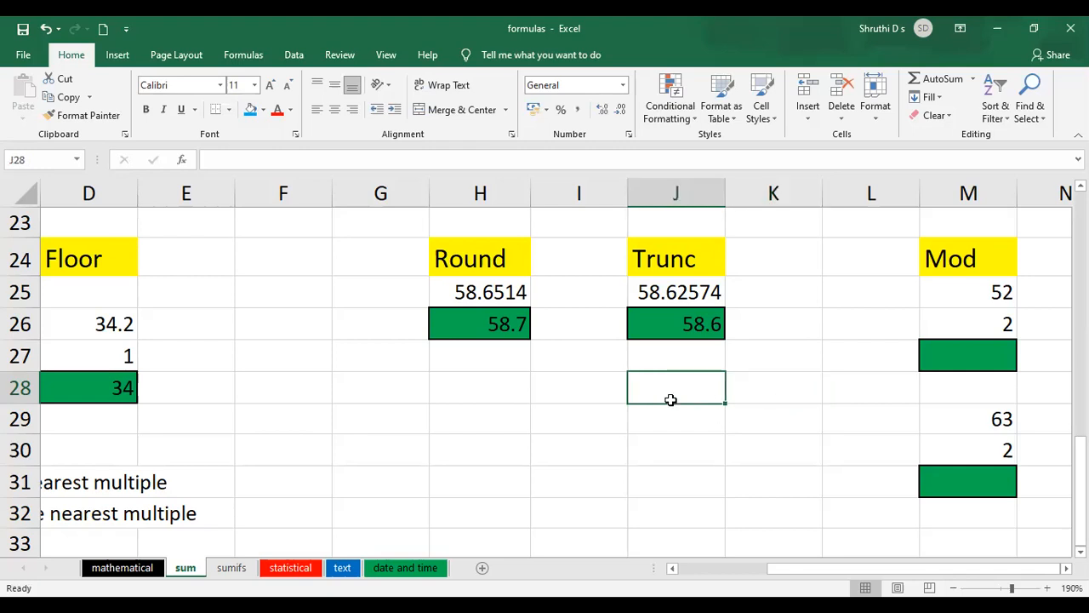
pyautogui.write('56')
pyautogui.press('Left')
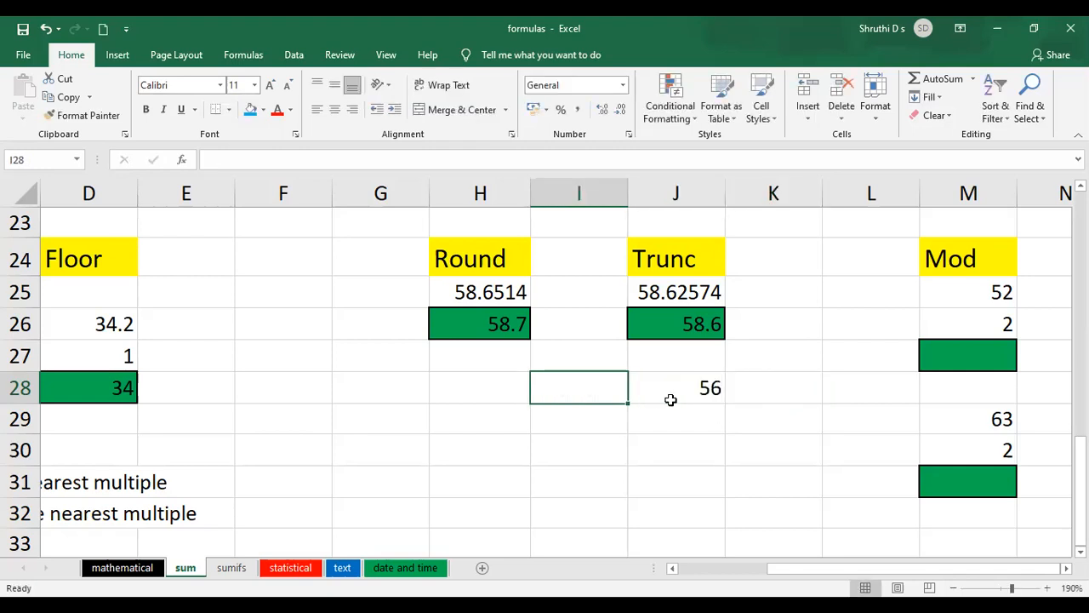
pyautogui.write('10')
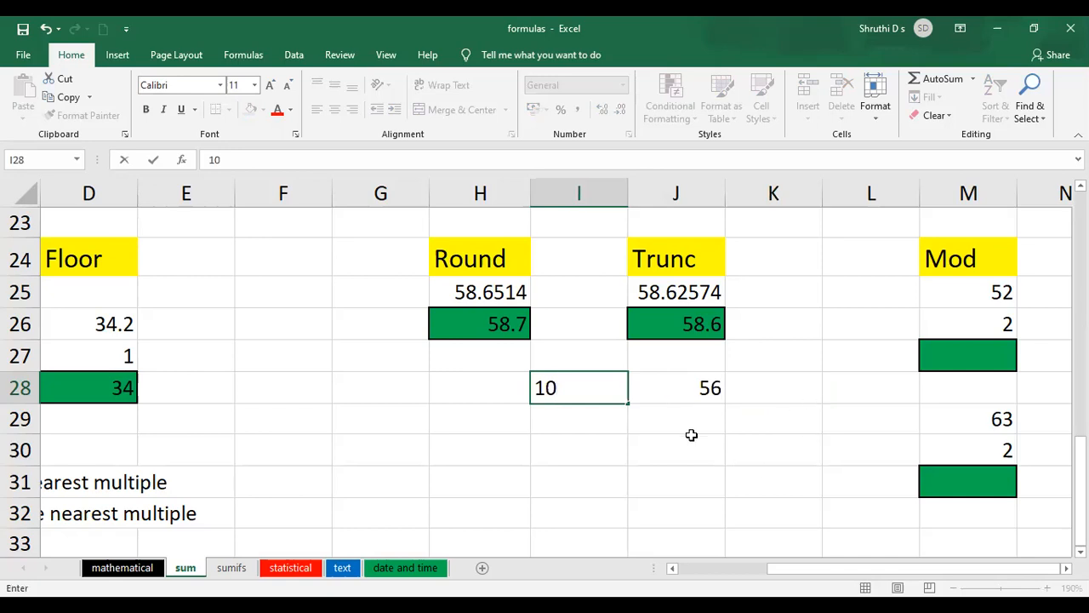
pyautogui.click(780, 386)
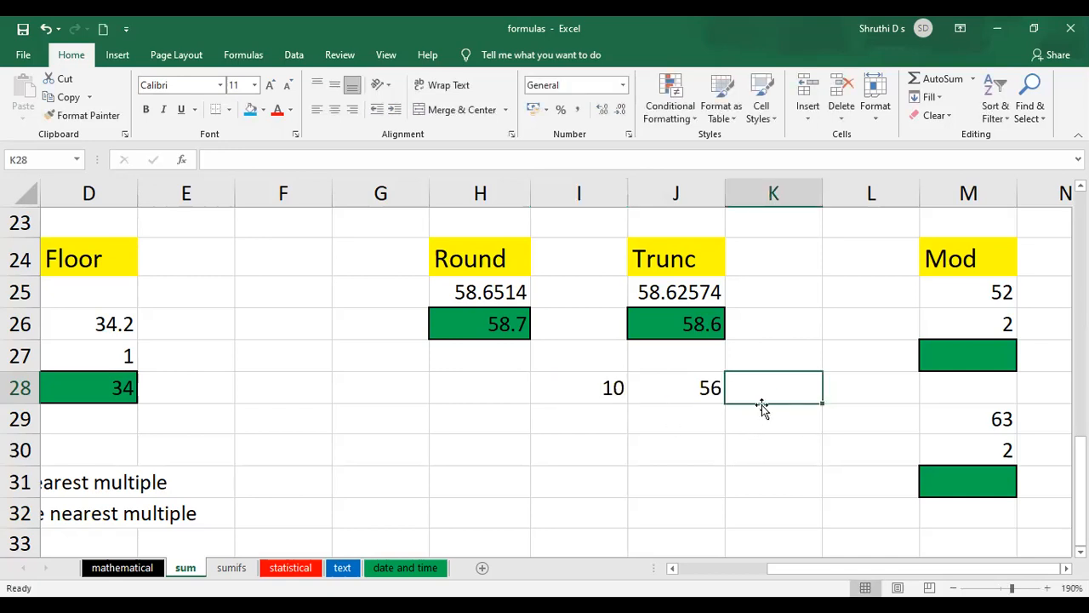
pyautogui.write('5')
pyautogui.click(699, 422)
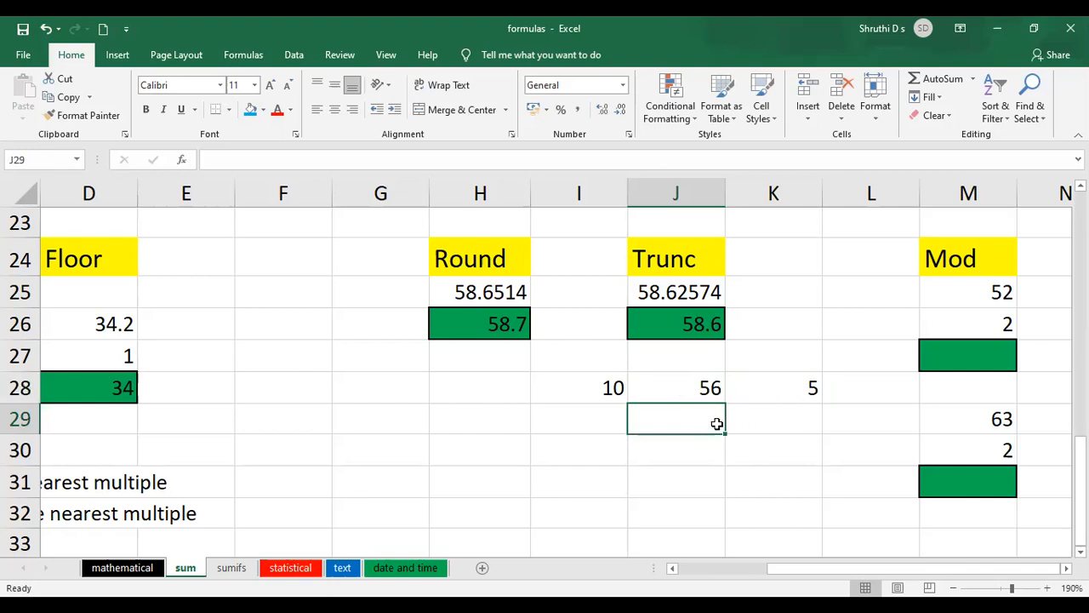
pyautogui.write('50')
pyautogui.click(703, 446)
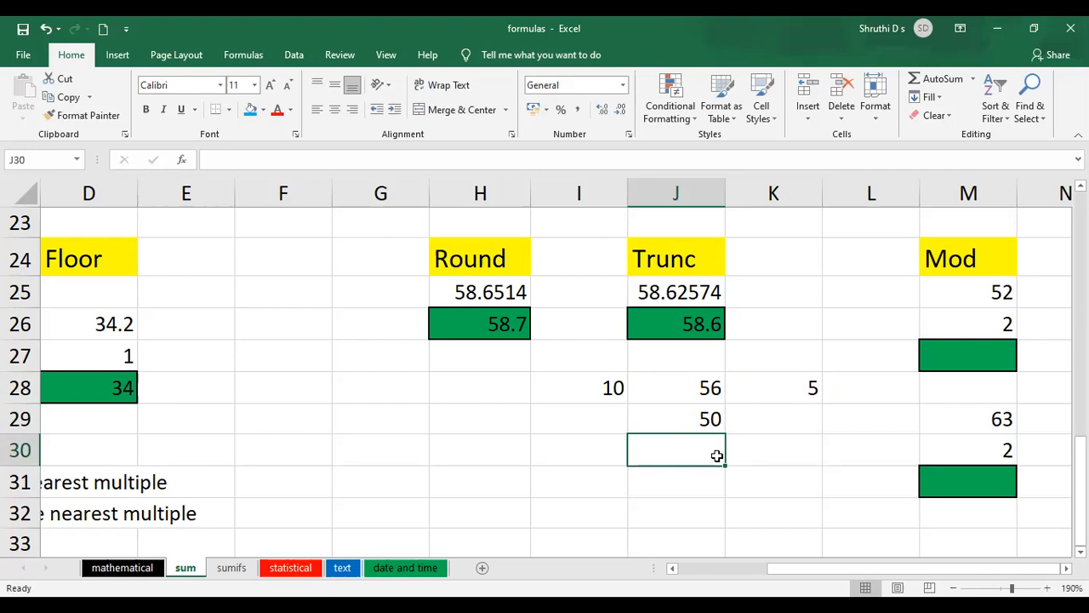
pyautogui.write('6')
pyautogui.press('Tab')
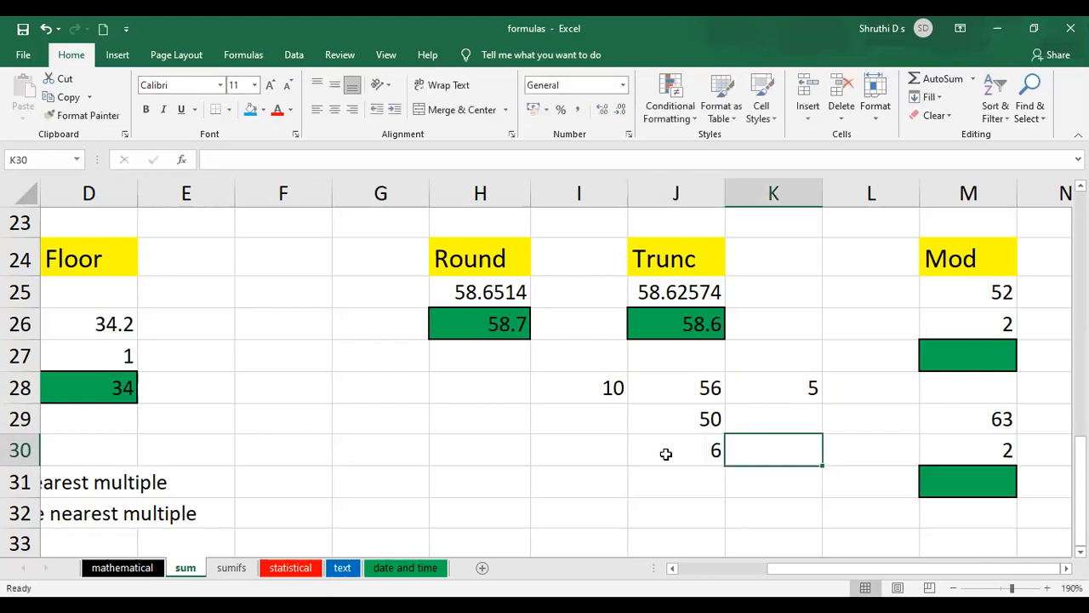
# Step: Clear the long division example from cells I28 to K30
pyautogui.click(774, 123)
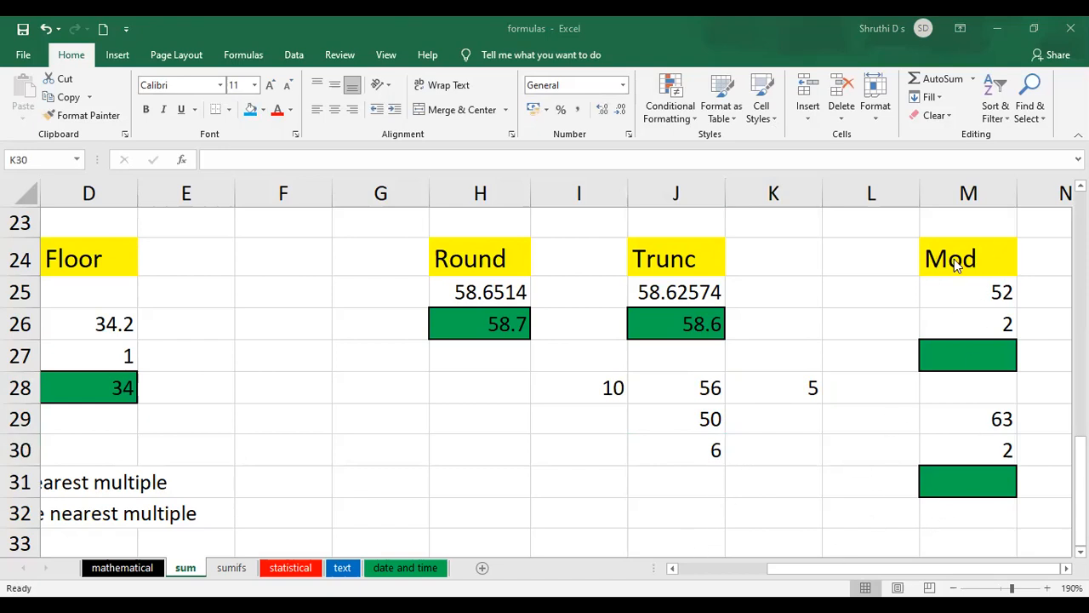
pyautogui.moveTo(607, 397); pyautogui.dragTo(761, 440)
pyautogui.press('Delete')
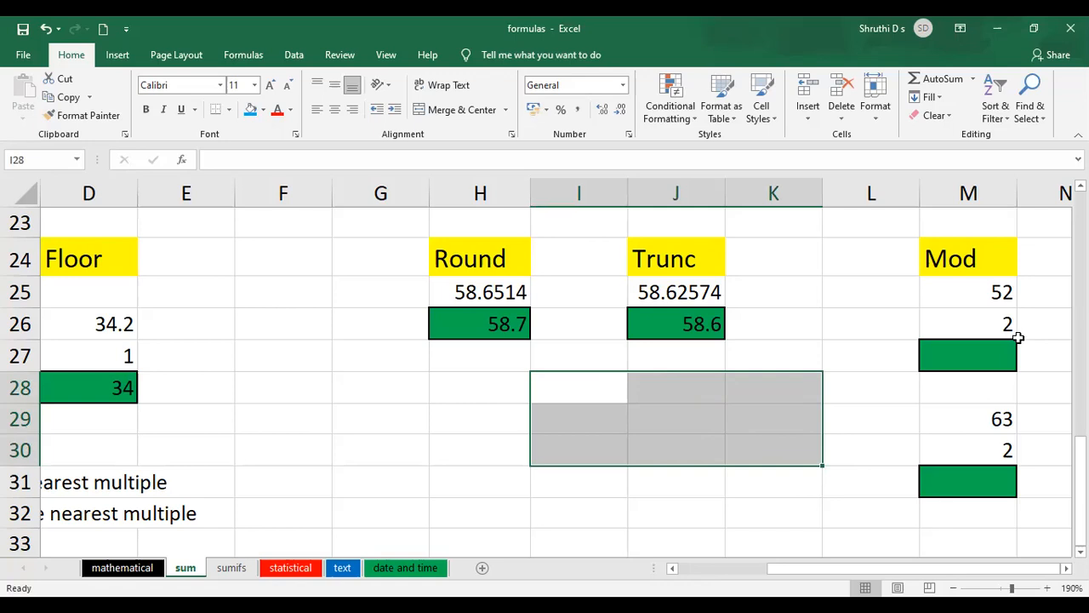
# Step: Enter =MOD(M25,M26) in M27 to get the remainder for the first Mod example
pyautogui.click(1005, 295)
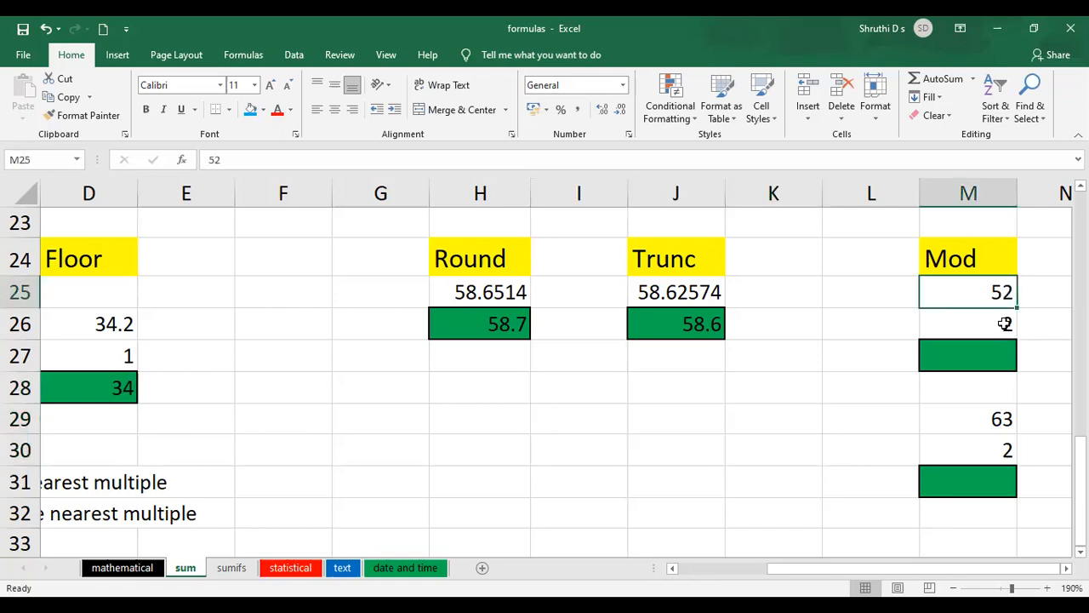
pyautogui.click(970, 319)
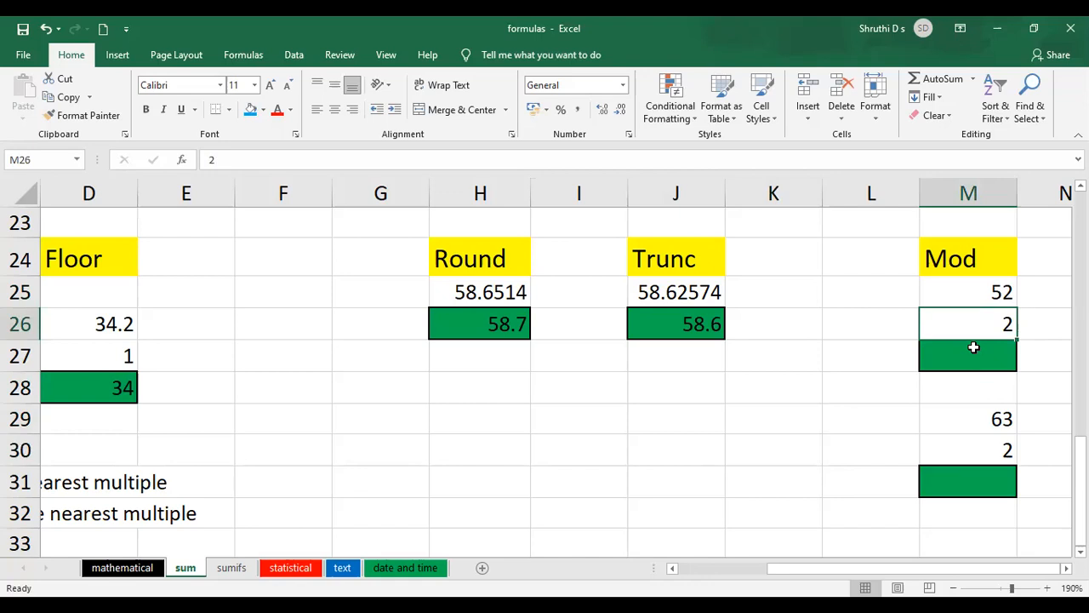
pyautogui.click(951, 360)
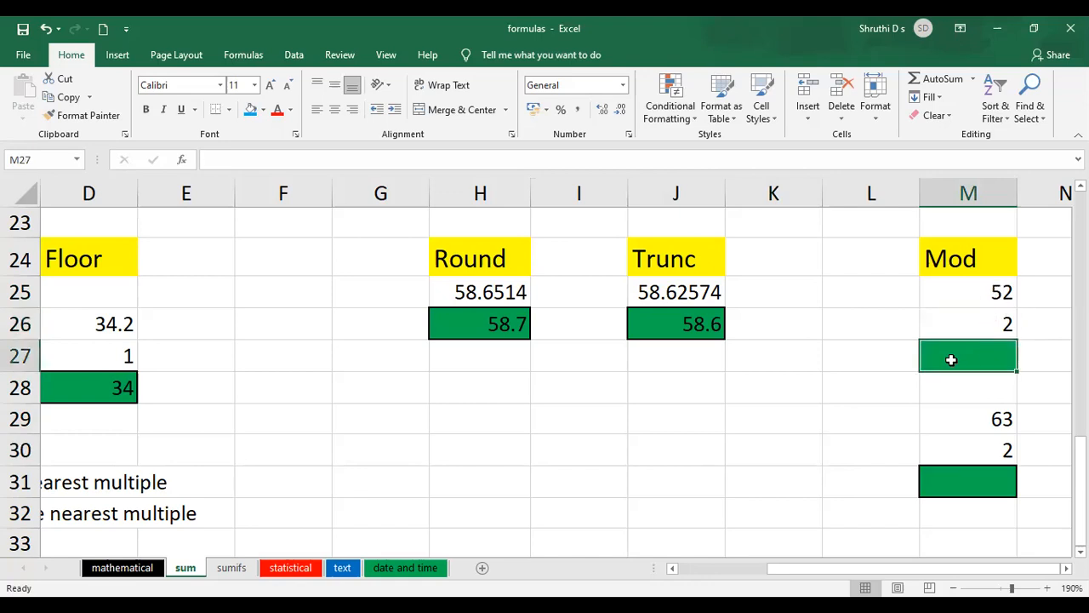
pyautogui.write('=')
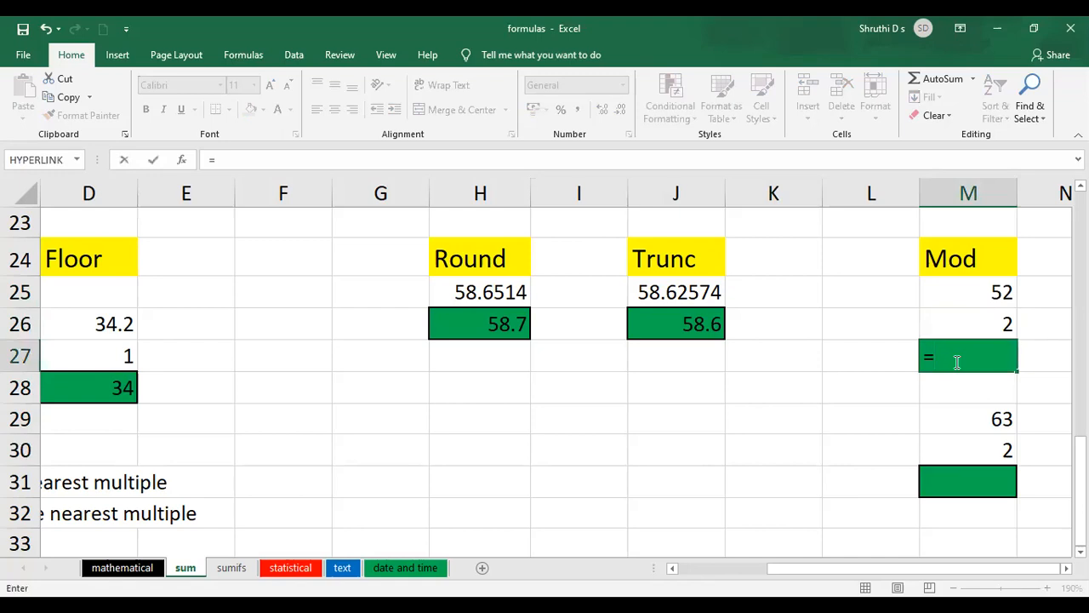
pyautogui.write('mod(')
pyautogui.press('Return')
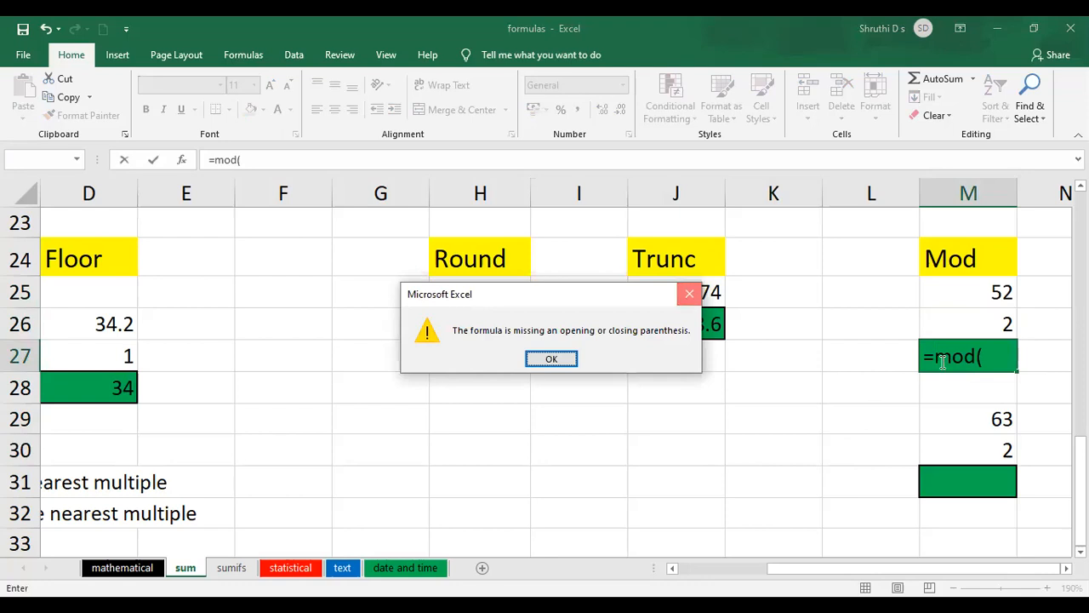
pyautogui.press('Return')
pyautogui.click(981, 359)
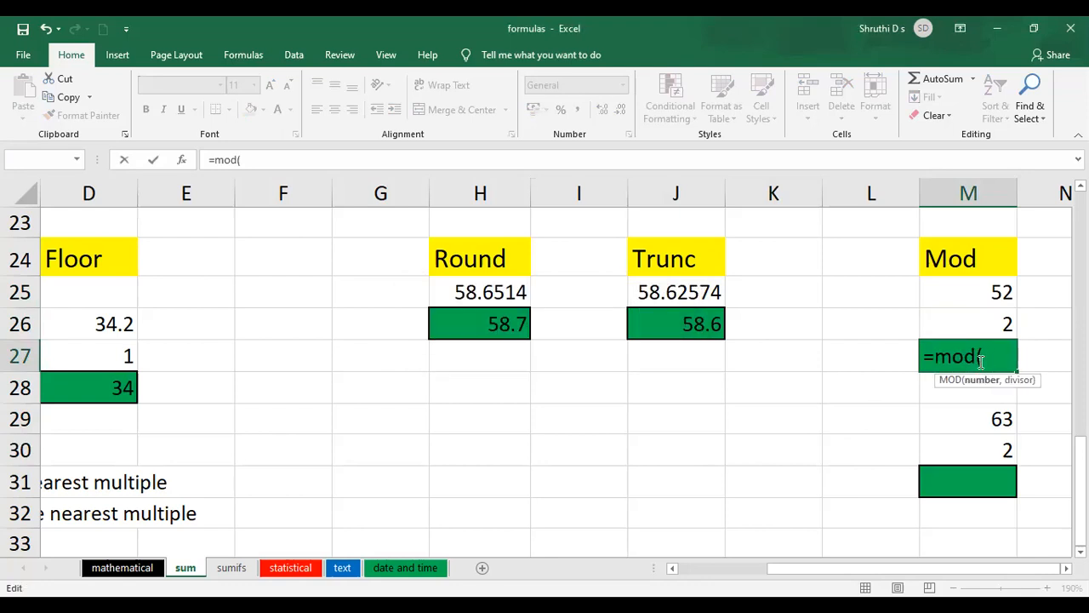
pyautogui.press('BackSpace')
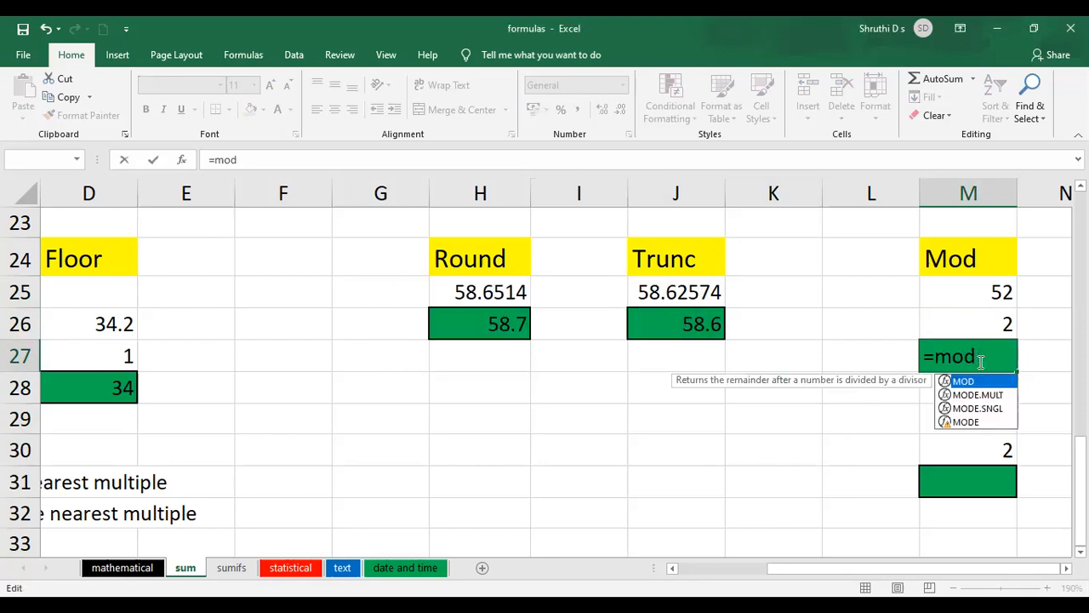
pyautogui.press('Tab')
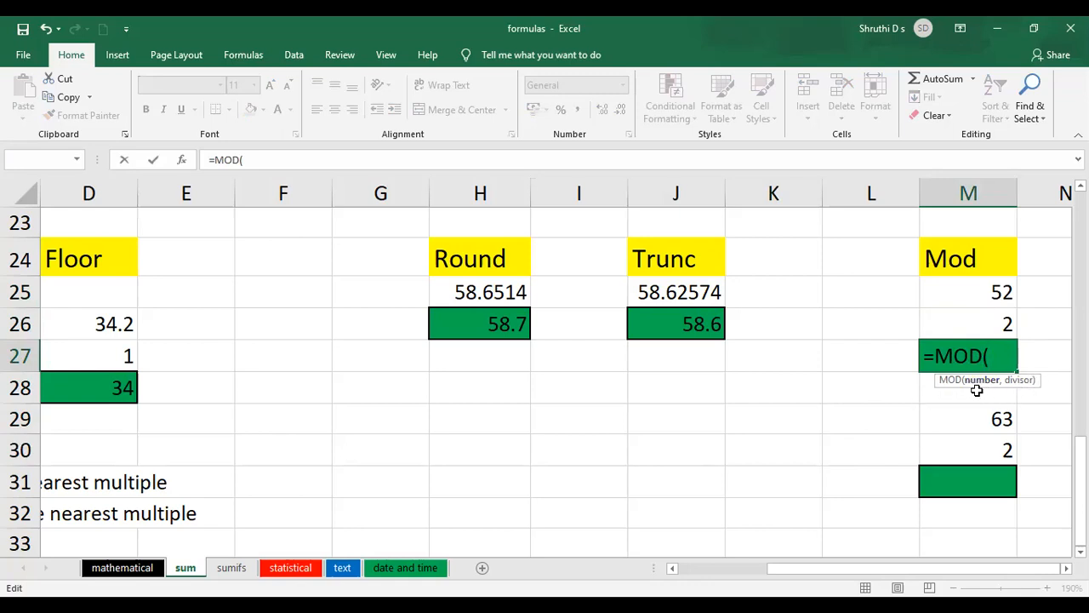
pyautogui.click(1000, 299)
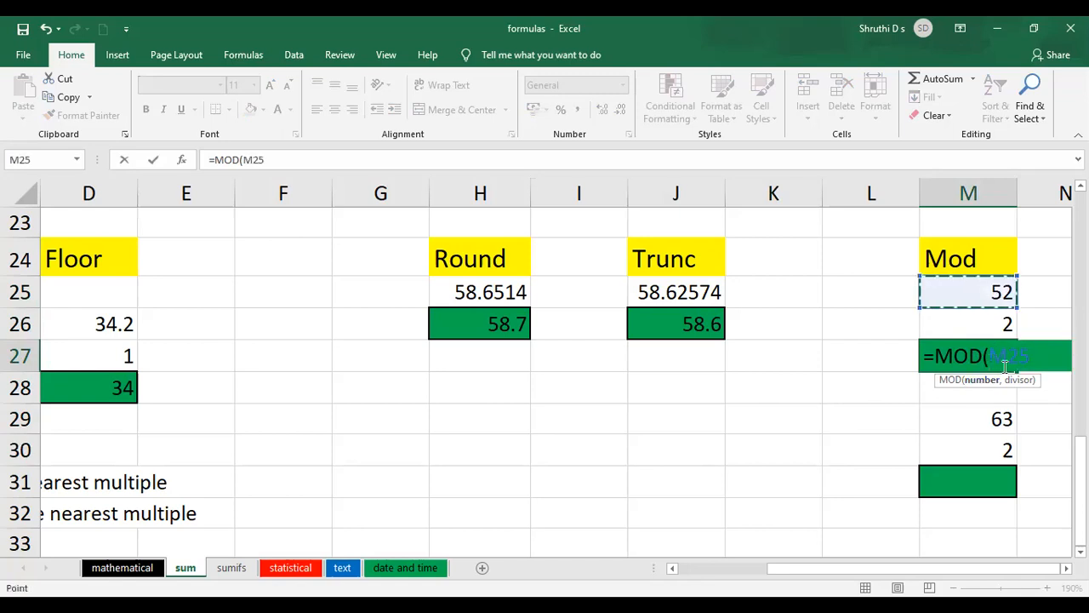
pyautogui.write(',')
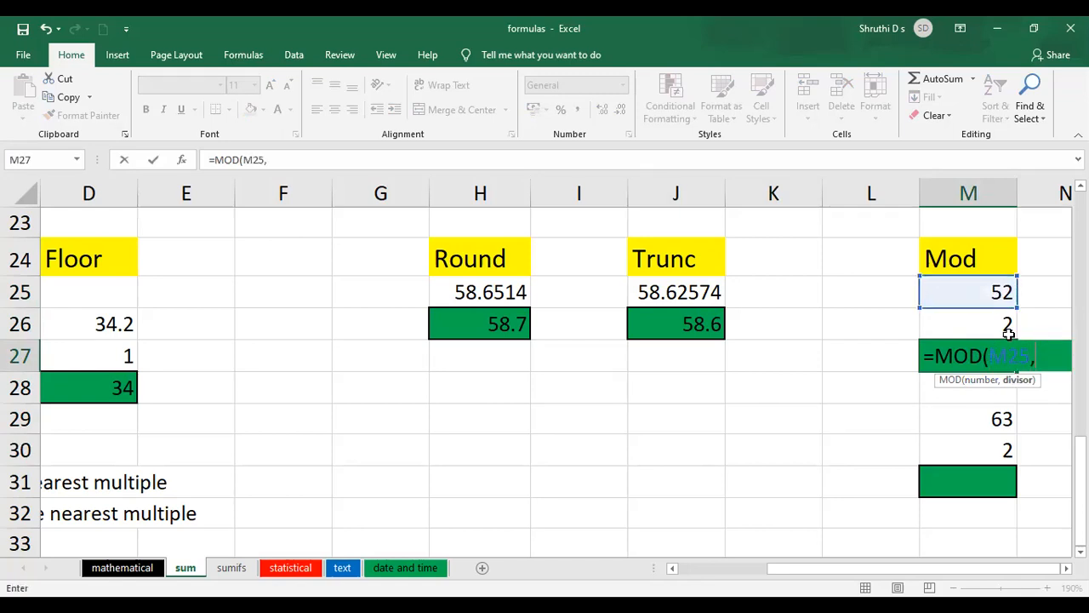
pyautogui.click(1006, 326)
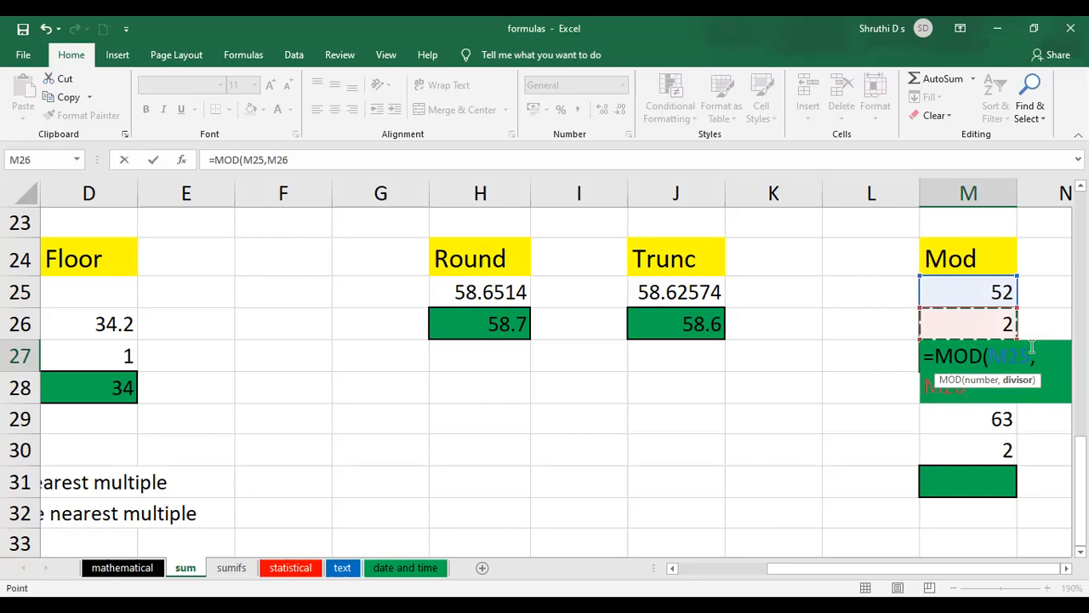
pyautogui.write(')')
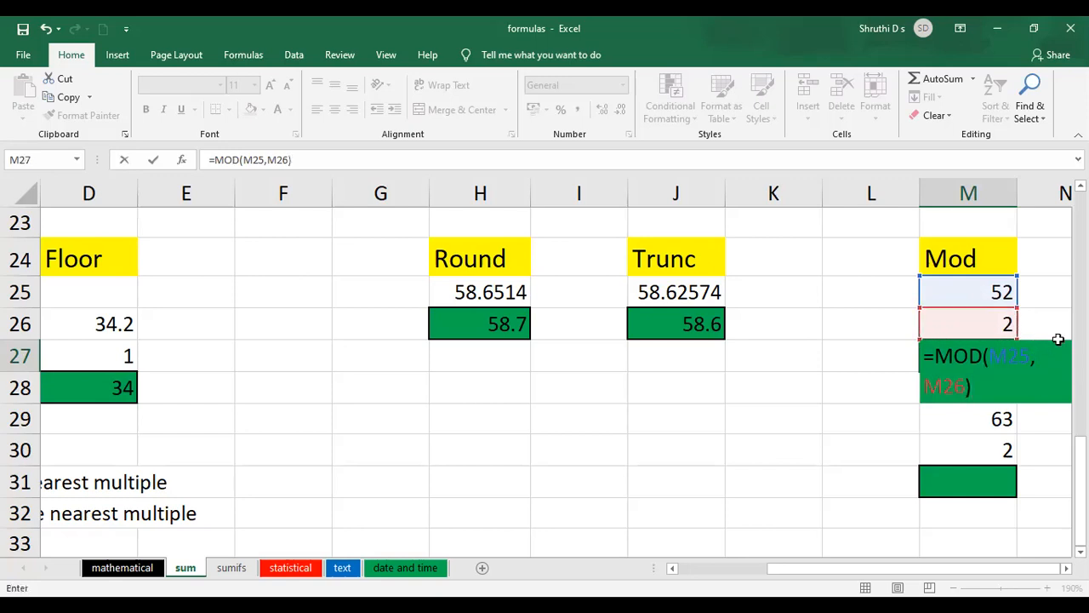
pyautogui.press('Return')
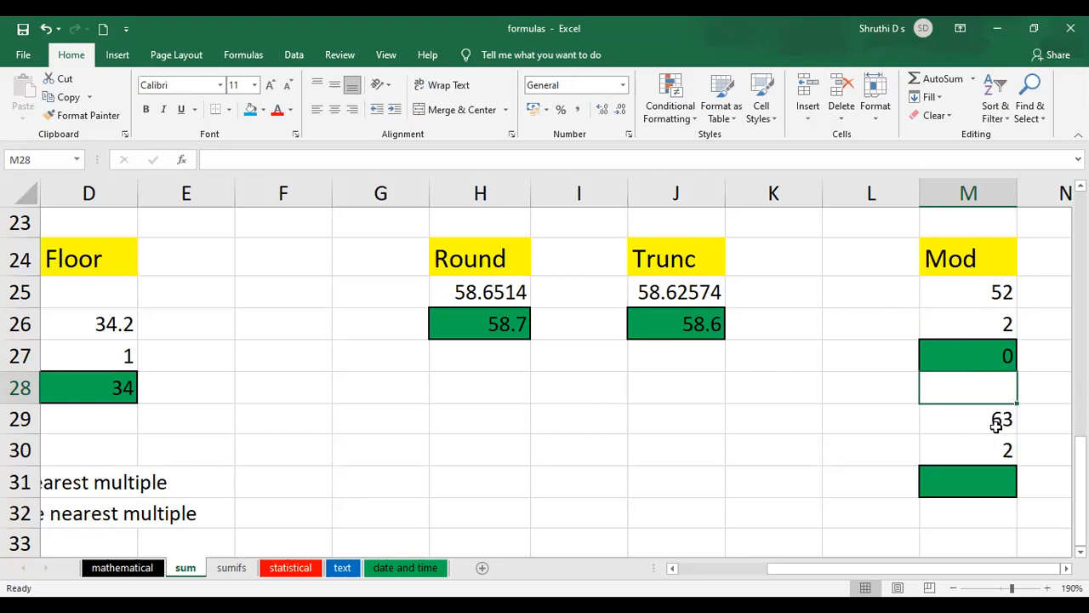
# Step: Enter =MOD(M29,M30) in M31 to get the remainder for the second Mod example
pyautogui.click(994, 421)
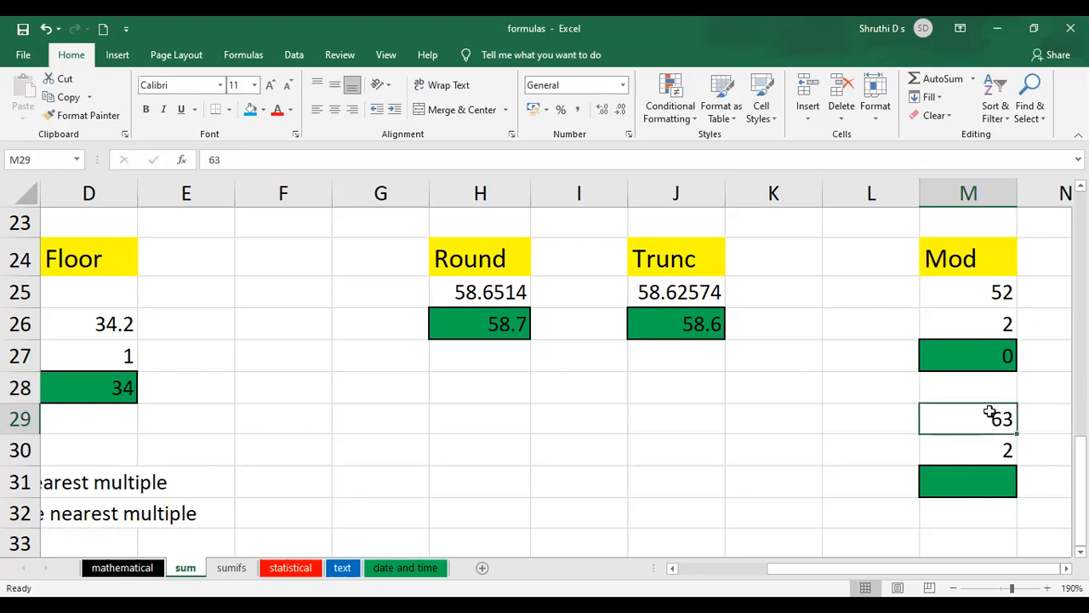
pyautogui.click(1006, 450)
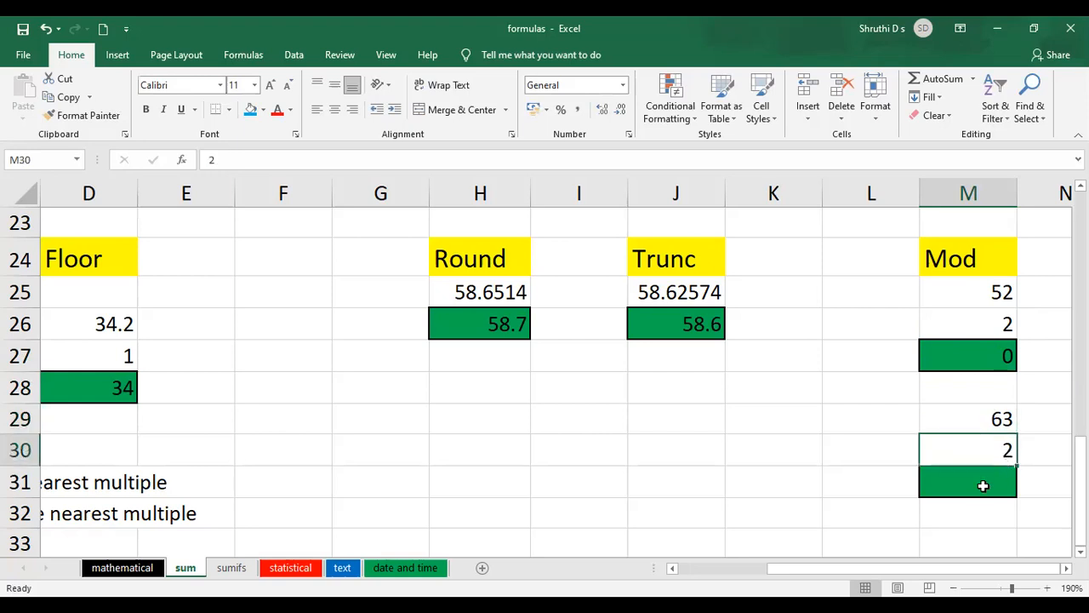
pyautogui.click(982, 484)
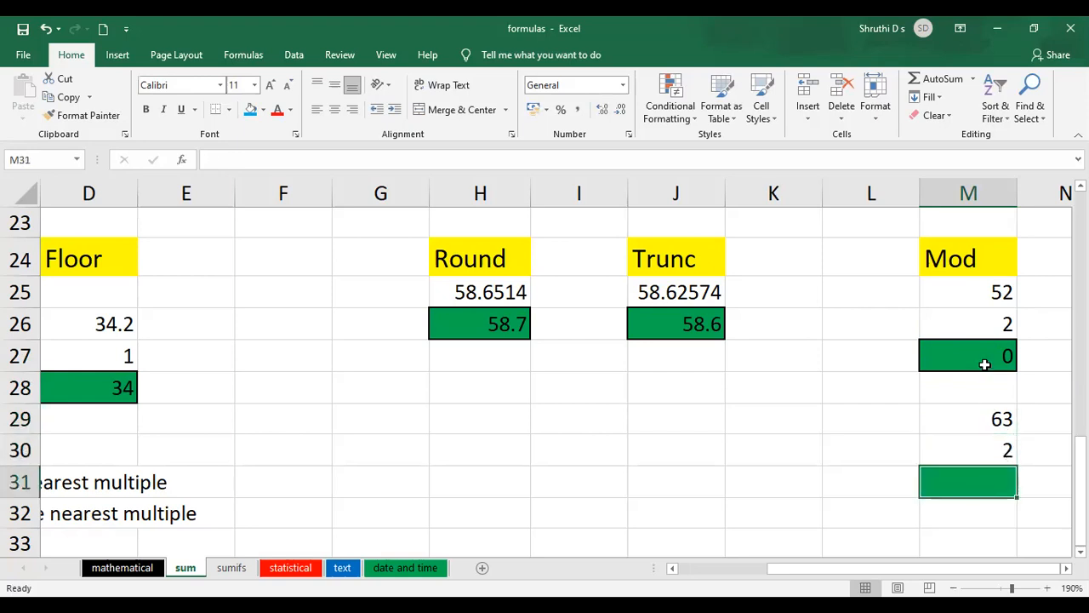
pyautogui.write('=')
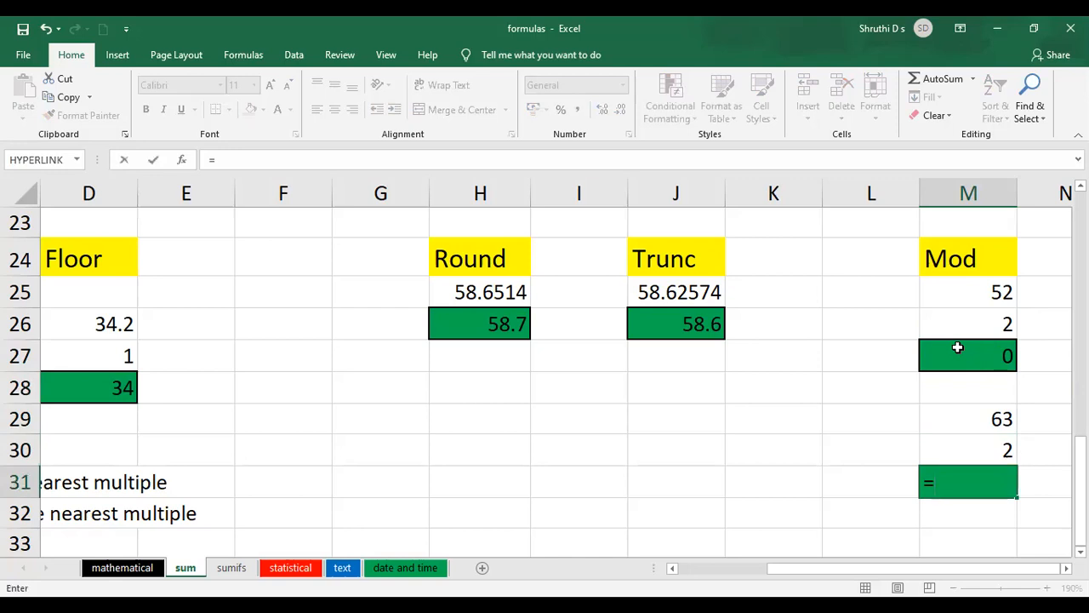
pyautogui.write('mod')
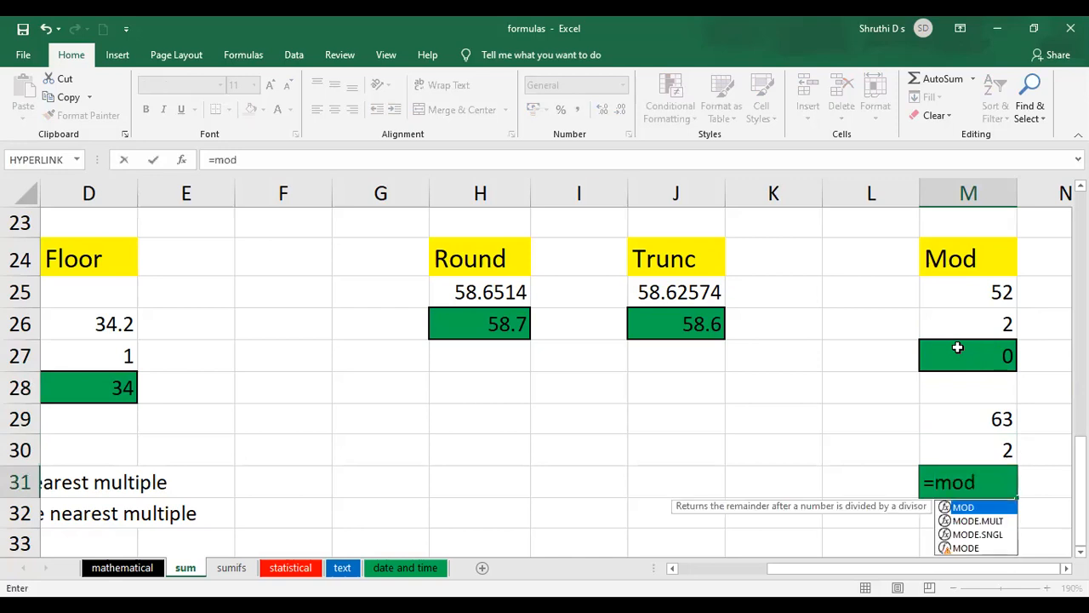
pyautogui.write('(')
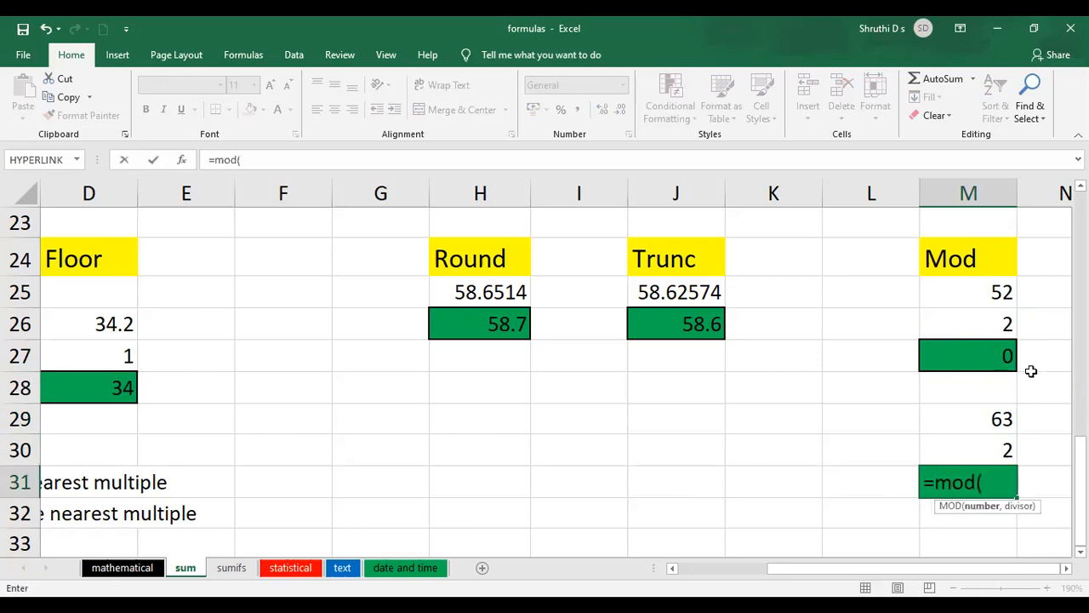
pyautogui.click(1001, 428)
pyautogui.write(',')
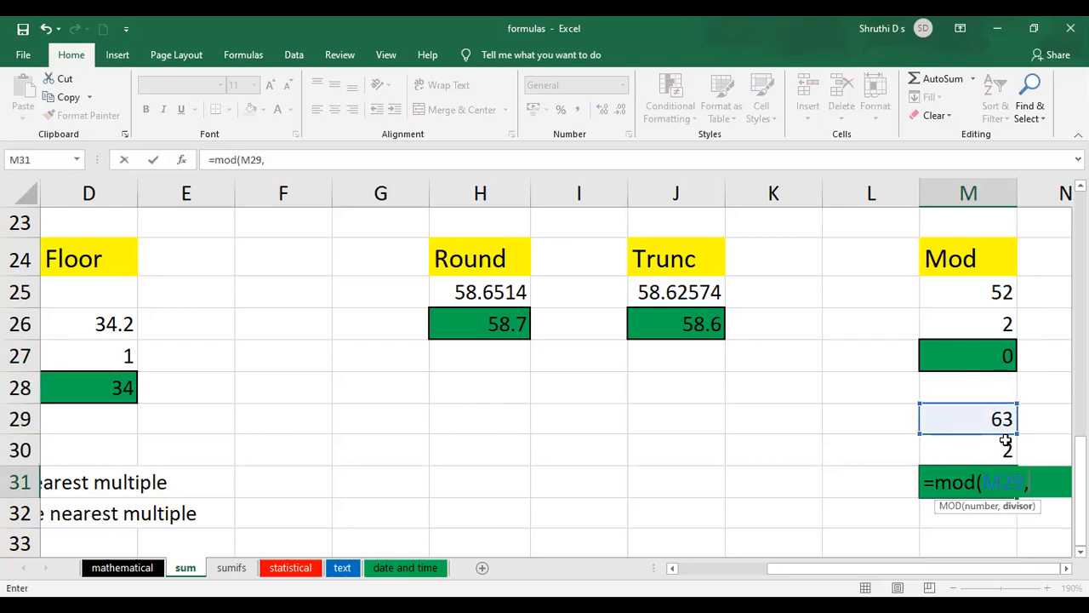
pyautogui.click(1008, 446)
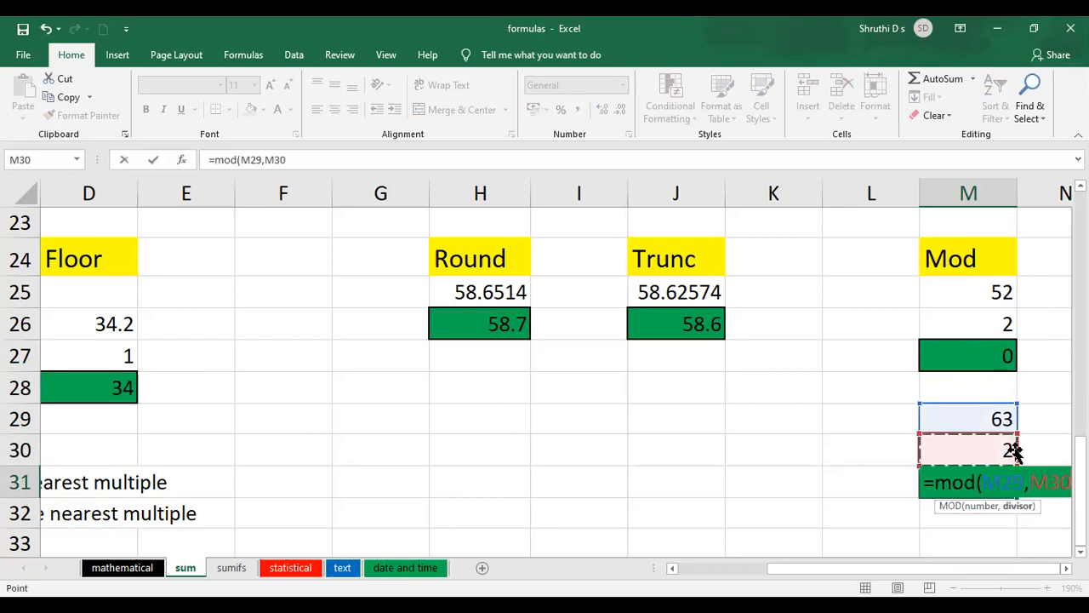
pyautogui.write(')')
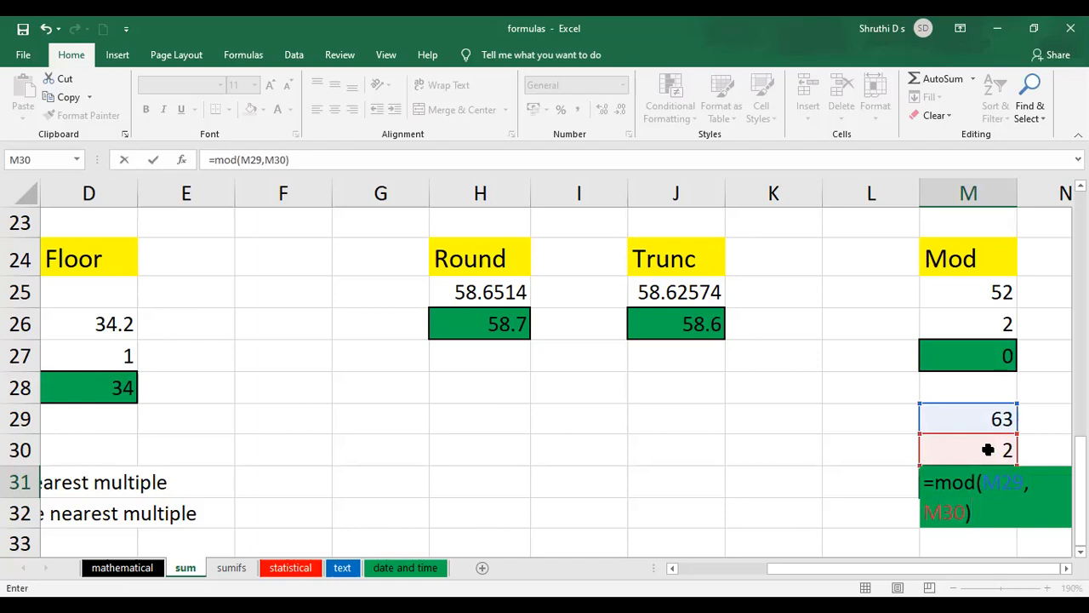
pyautogui.press('Return')
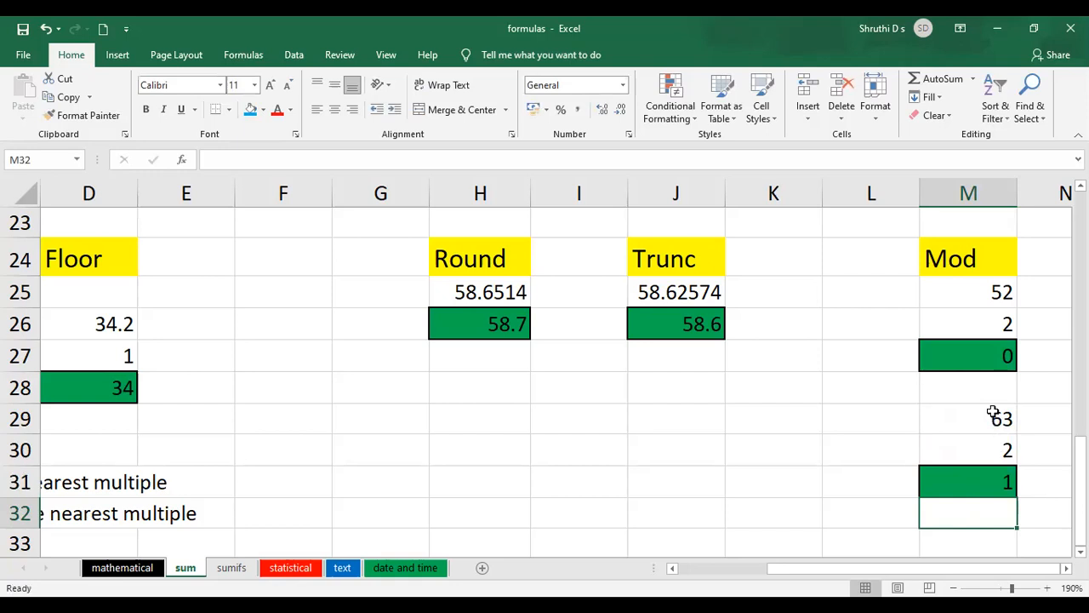
pyautogui.moveTo(764, 578); pyautogui.dragTo(681, 576)
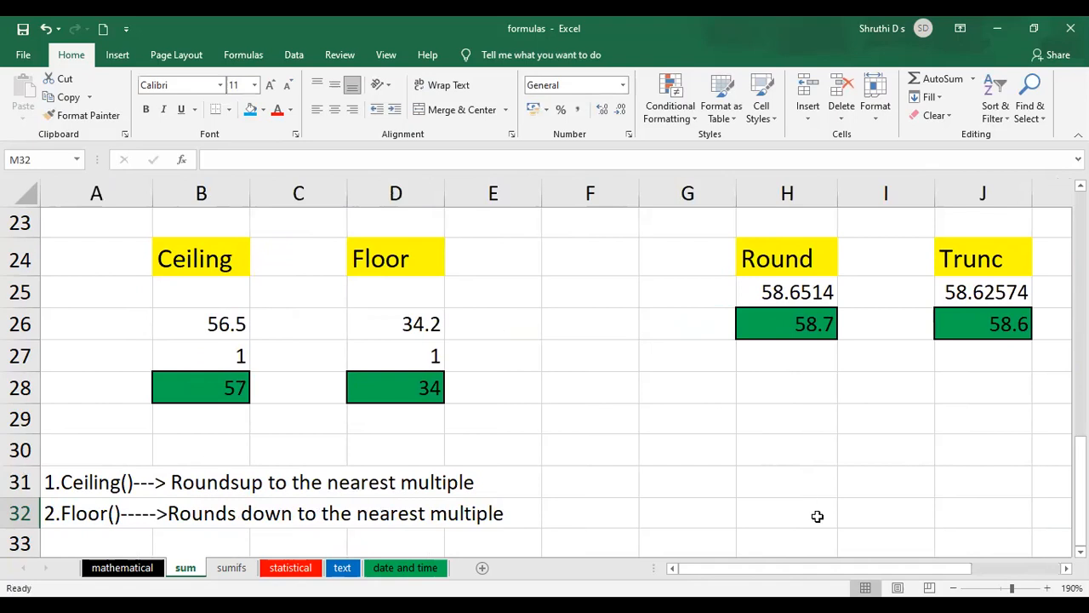
pyautogui.moveTo(750, 567); pyautogui.dragTo(843, 567)
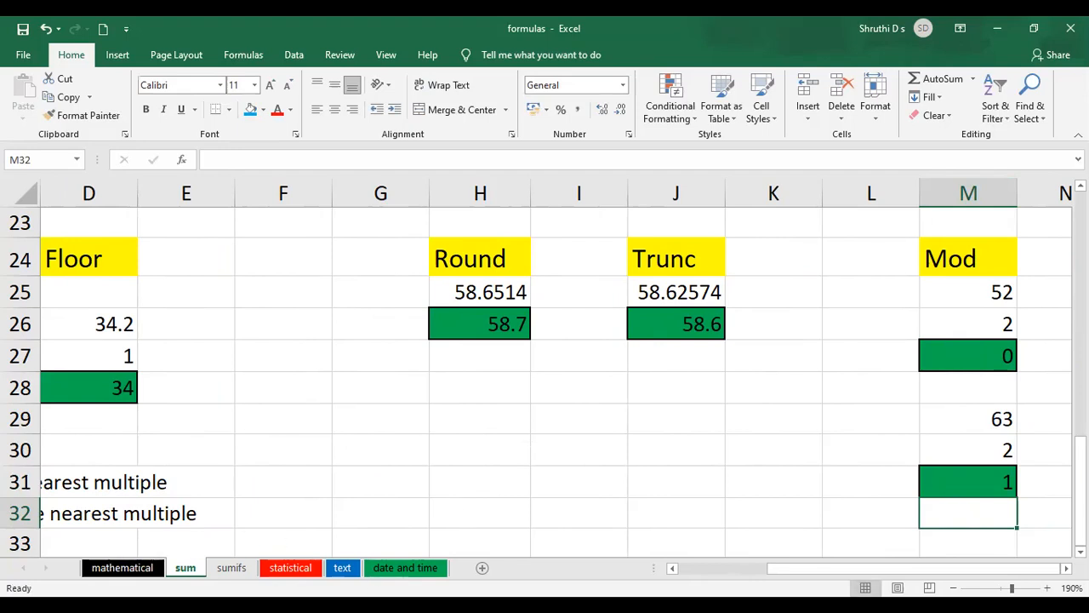
pyautogui.moveTo(810, 569); pyautogui.dragTo(543, 554)
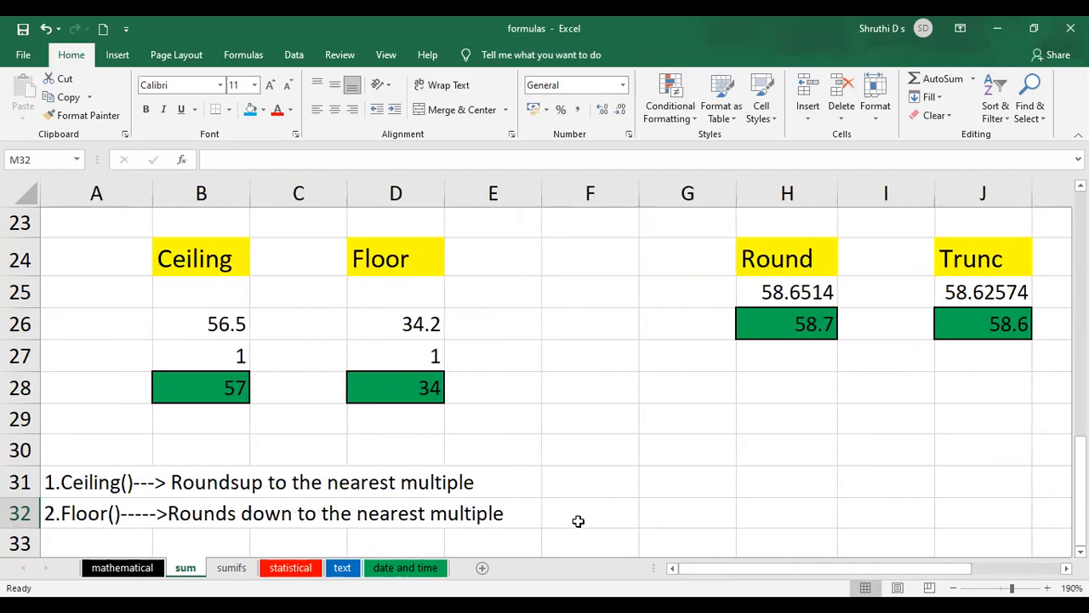
# Step: On the mathematical sheet, enter 12 in J5 and 4 in J6 as sample numbers beside the bill table
pyautogui.click(99, 568)
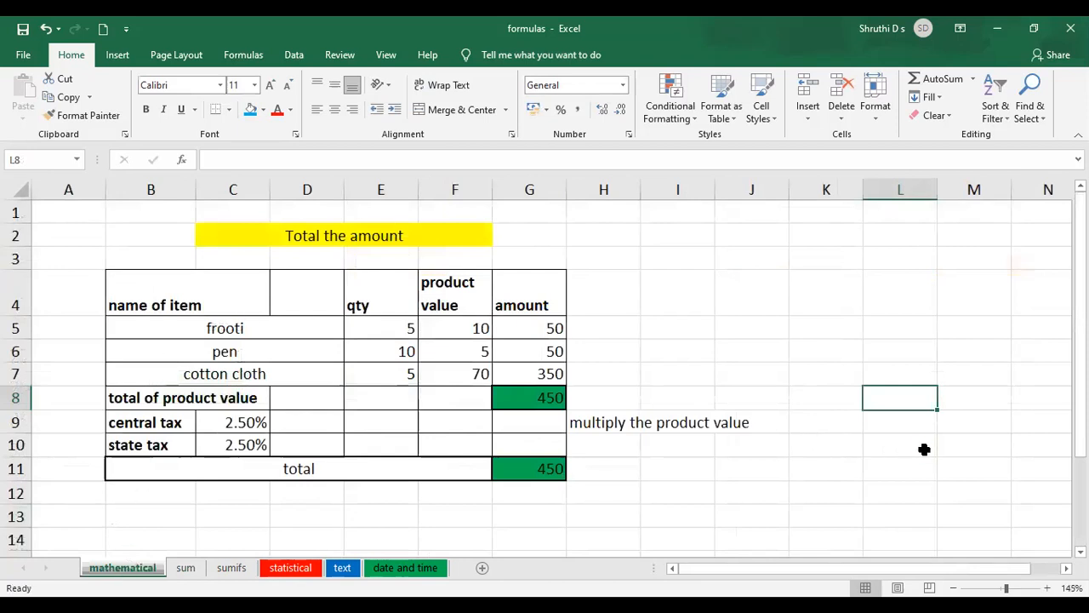
pyautogui.scroll(1, 925, 450)
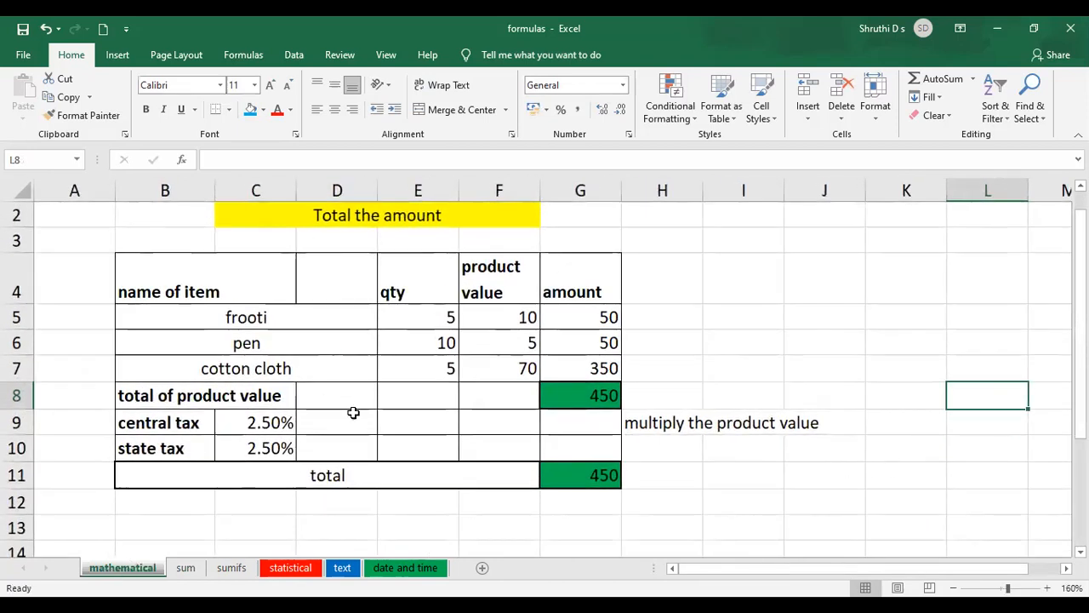
pyautogui.click(817, 323)
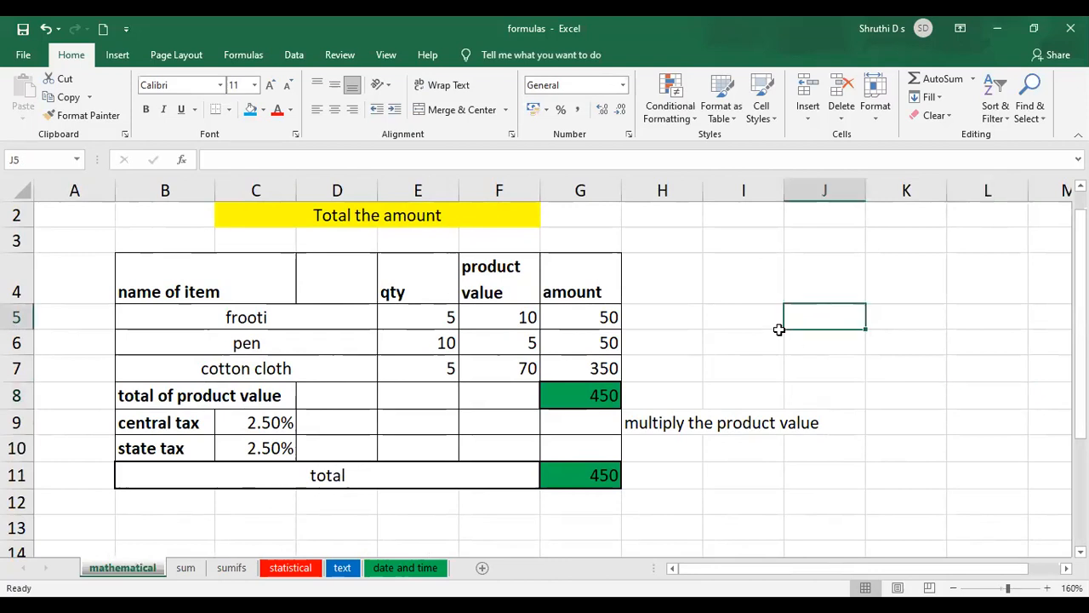
pyautogui.write('12')
pyautogui.press('Return')
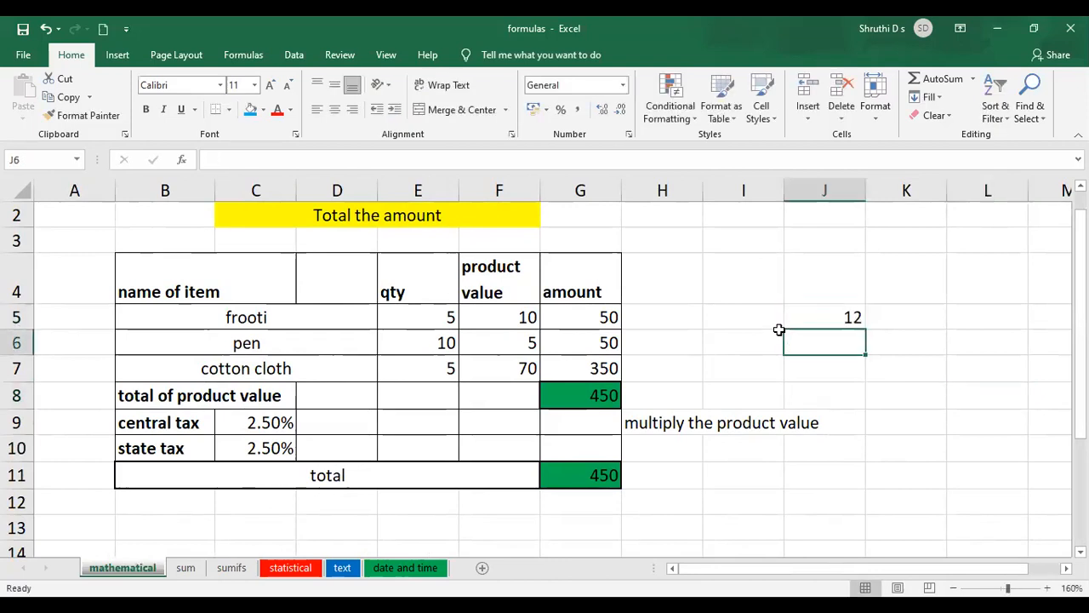
pyautogui.write('4')
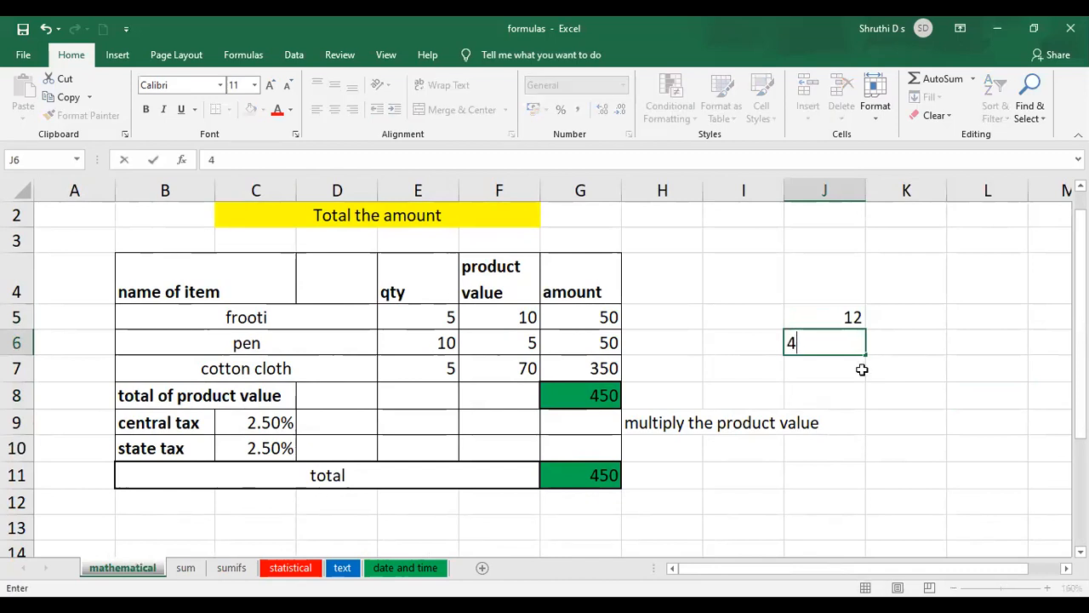
pyautogui.press('Return')
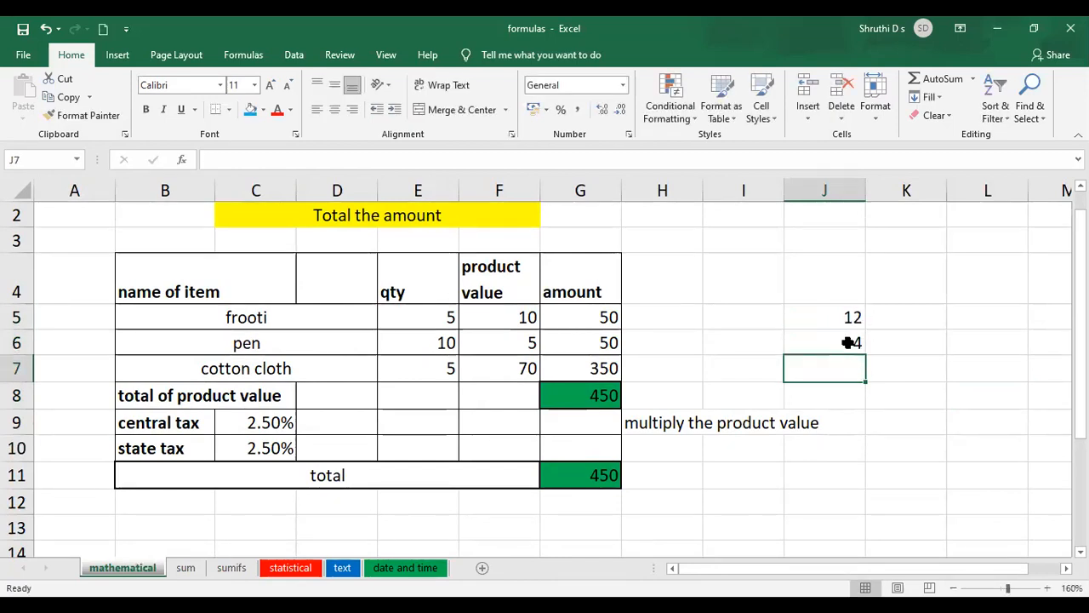
# Step: Enter =PRODUCT(J5:J6) in J7 to multiply the two sample numbers as a range
pyautogui.write('=')
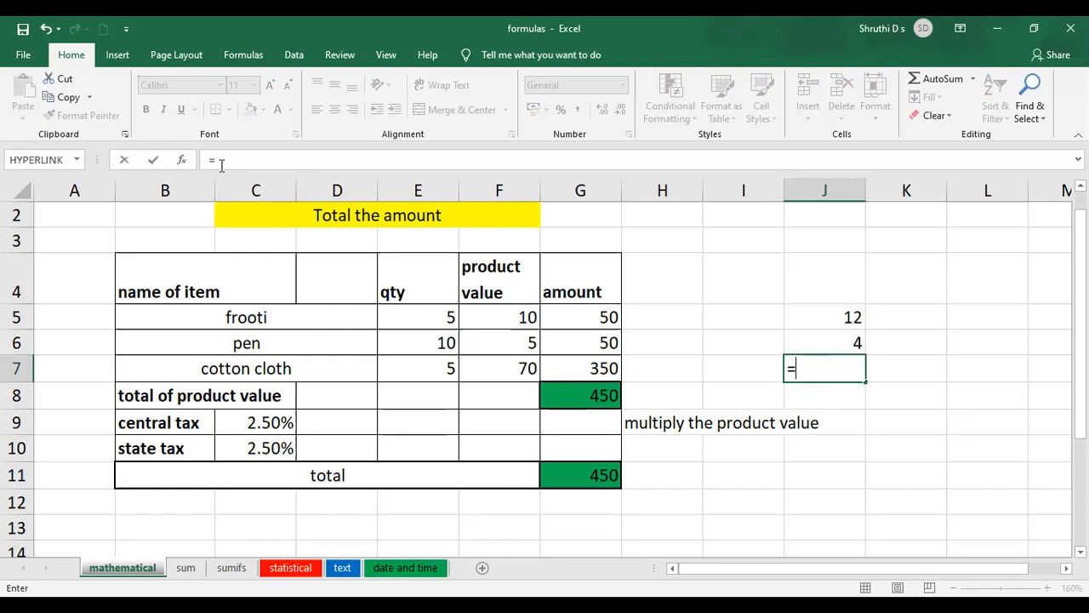
pyautogui.write('produ')
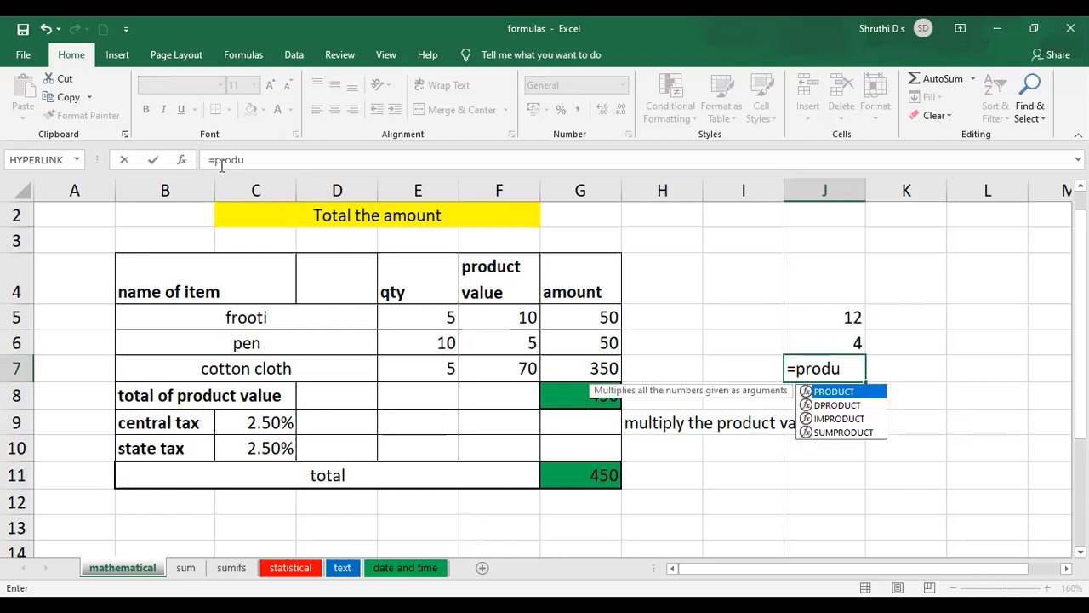
pyautogui.press('Tab')
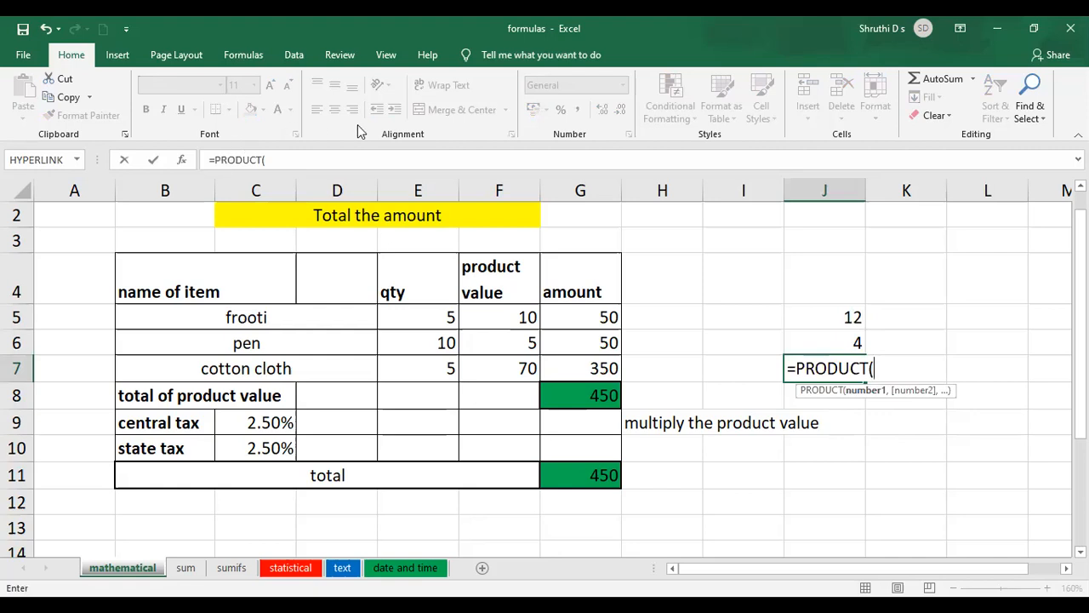
pyautogui.click(852, 317)
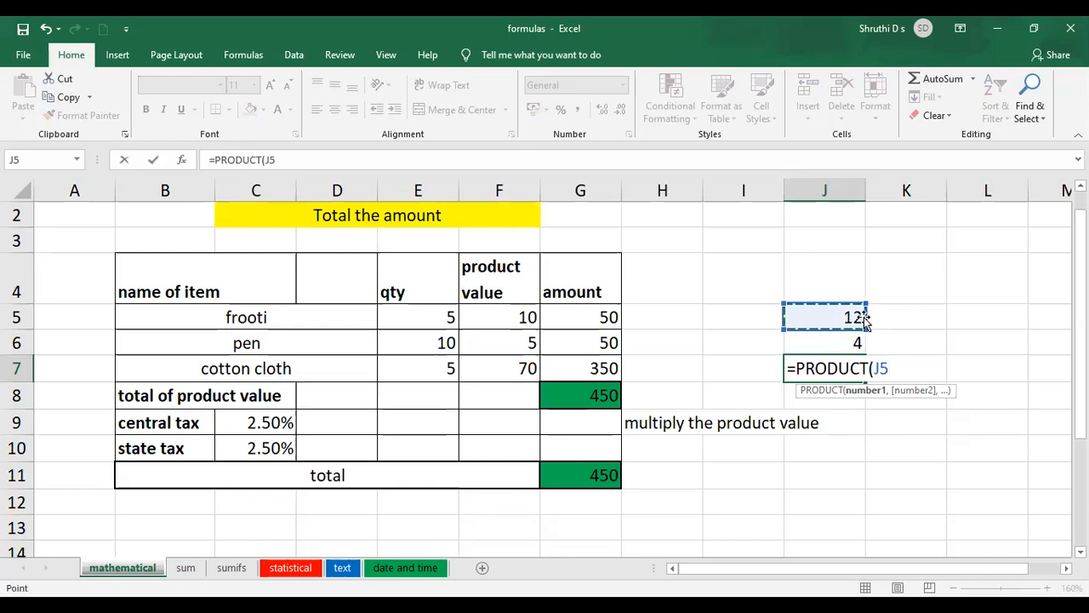
pyautogui.press('F8')
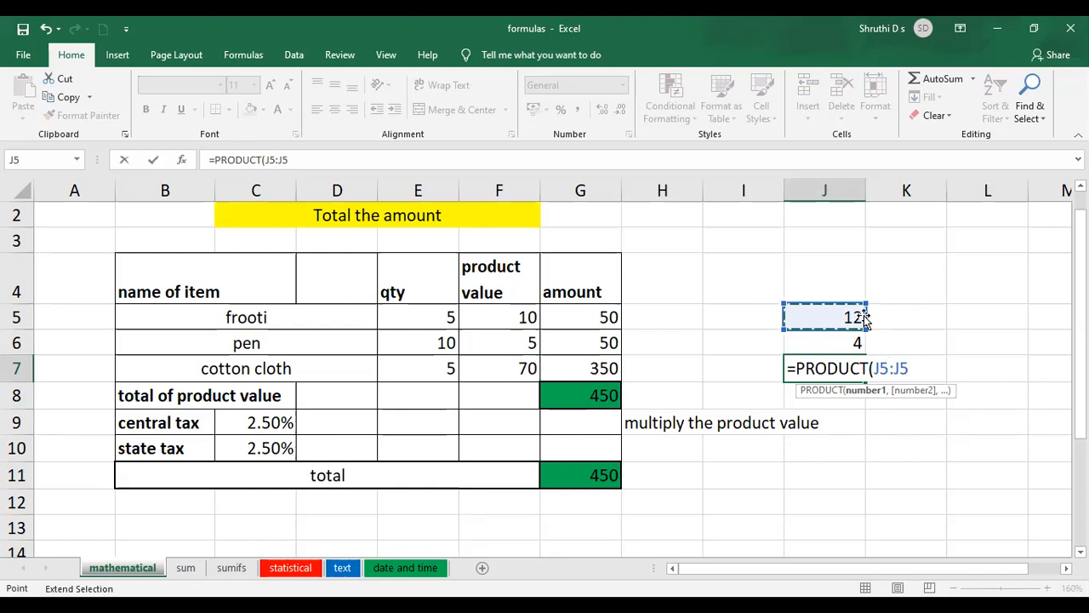
pyautogui.click(856, 344)
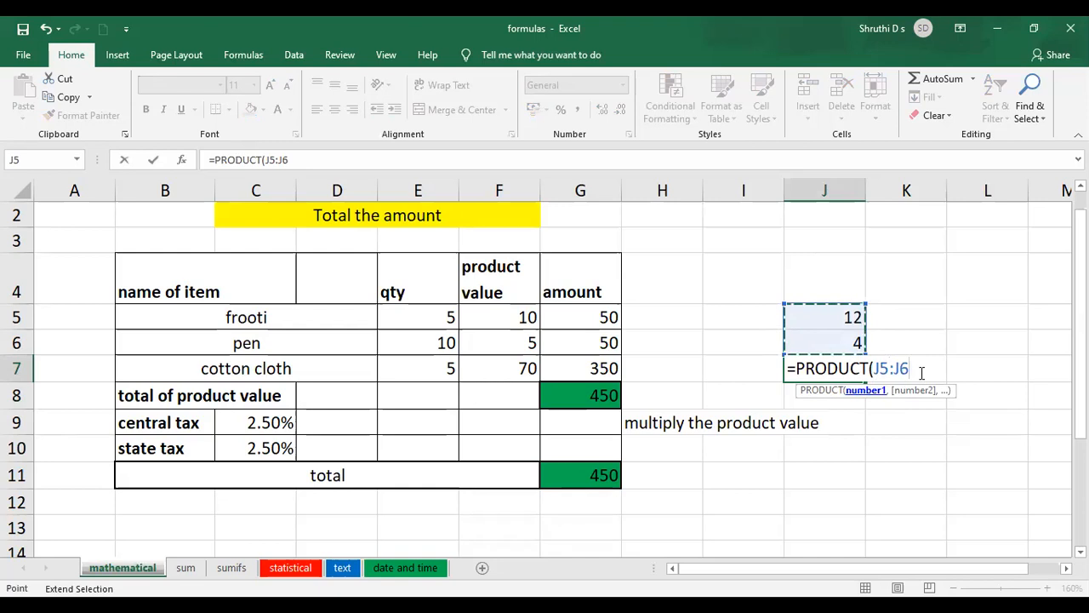
pyautogui.write(')')
pyautogui.press('Return')
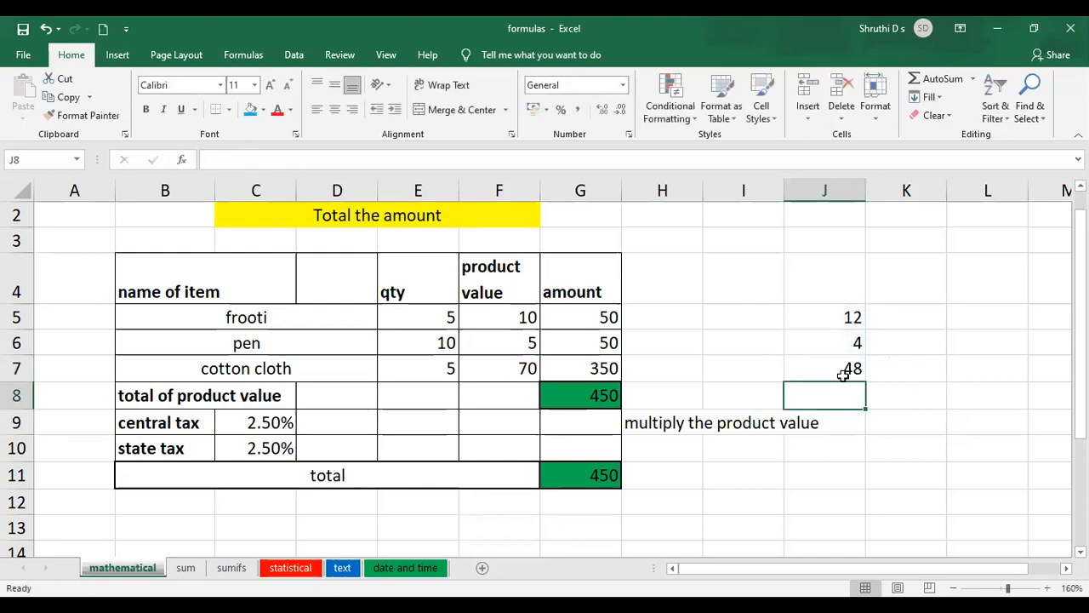
# Step: Change the formula in J7 to =PRODUCT(J5,J6), with the two cells as separate arguments
pyautogui.doubleClick(853, 368)
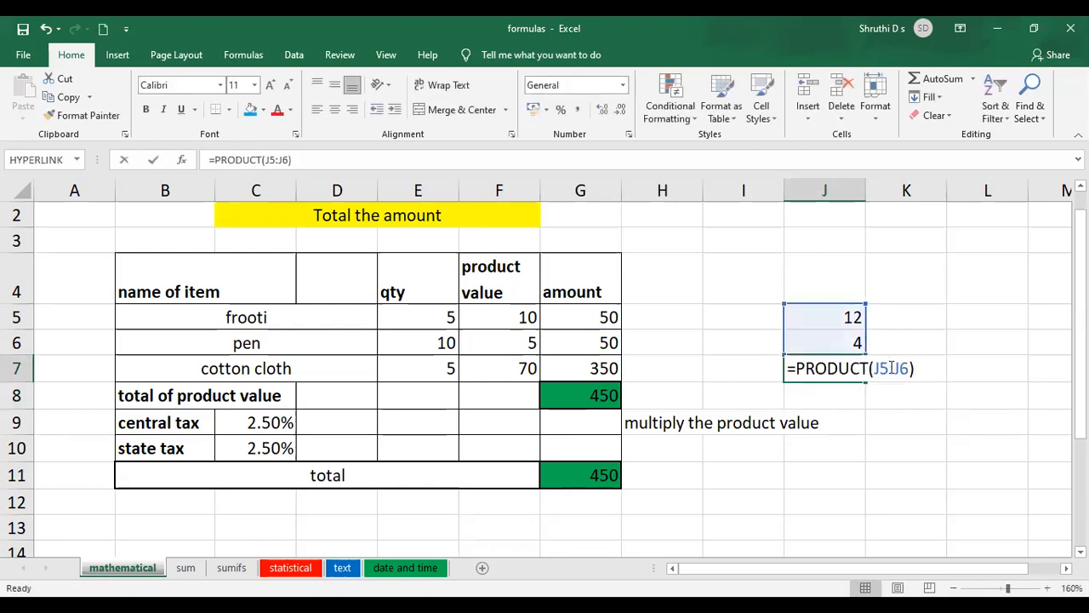
pyautogui.click(891, 368)
pyautogui.press('BackSpace')
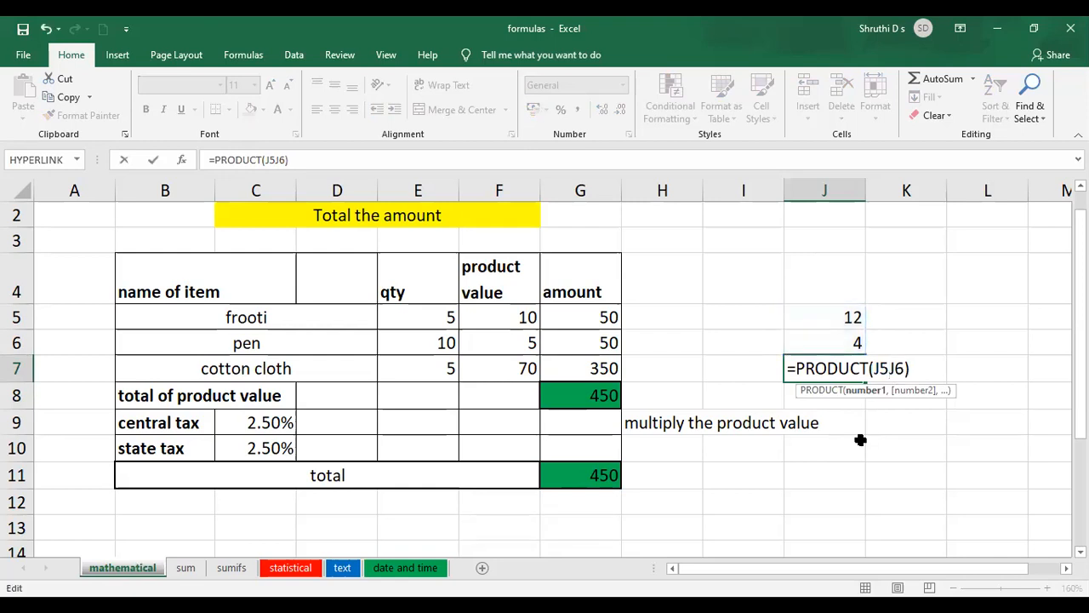
pyautogui.write(',')
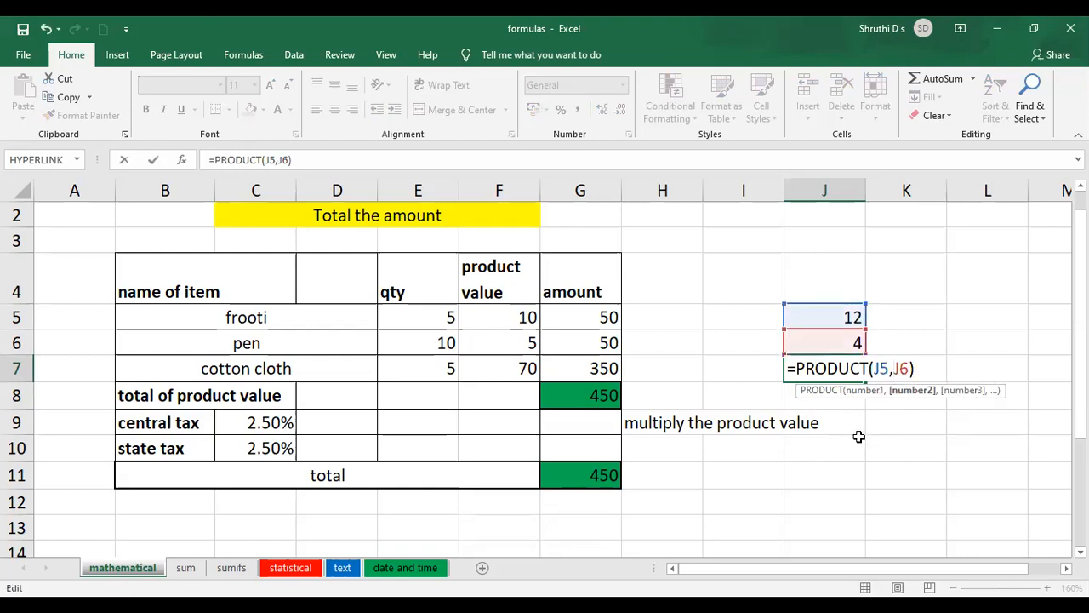
pyautogui.press('Return')
pyautogui.click(856, 368)
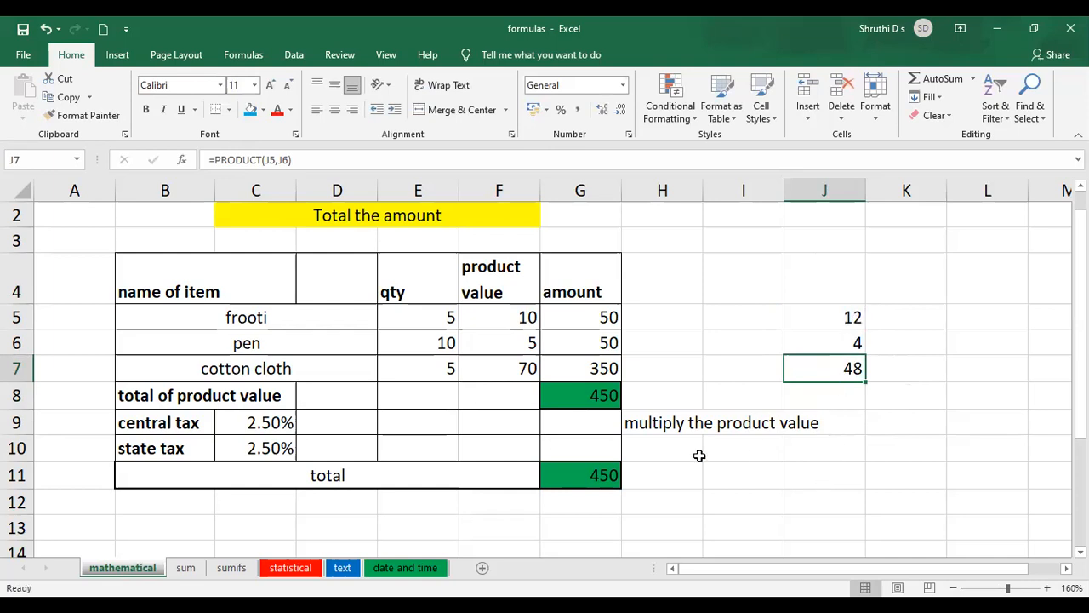
pyautogui.keyDown('ctrl'); pyautogui.scroll(1, 545, 519); pyautogui.keyUp('ctrl')
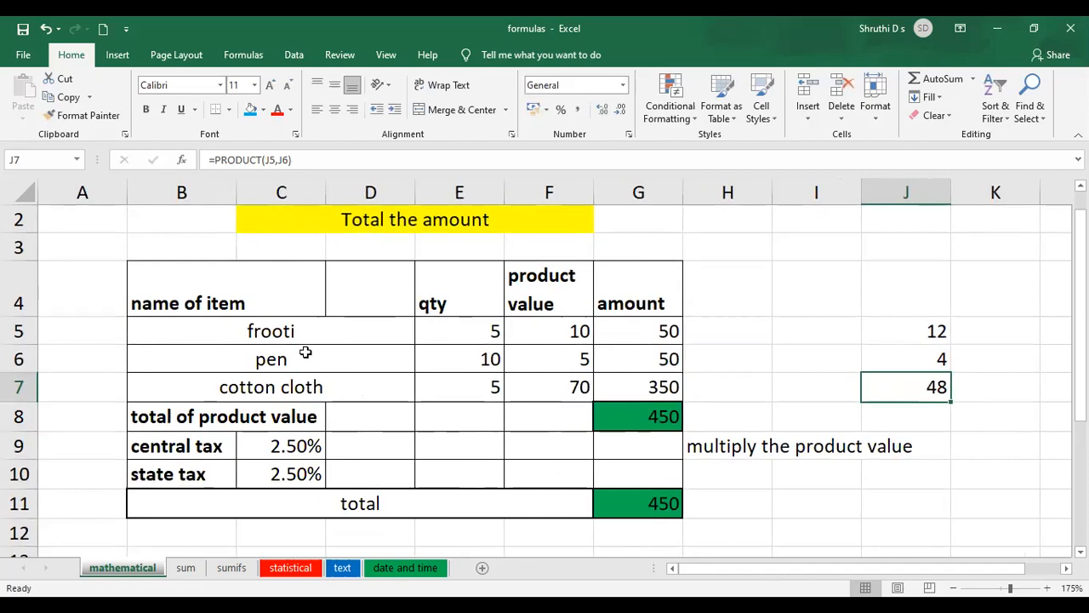
pyautogui.click(256, 334)
pyautogui.click(272, 365)
pyautogui.click(281, 390)
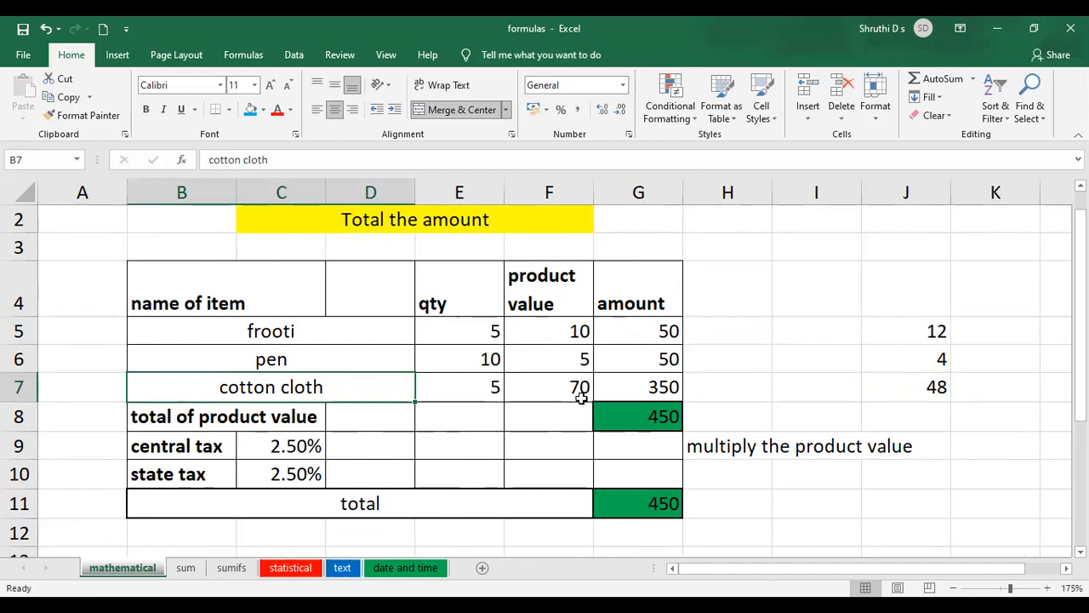
pyautogui.click(579, 333)
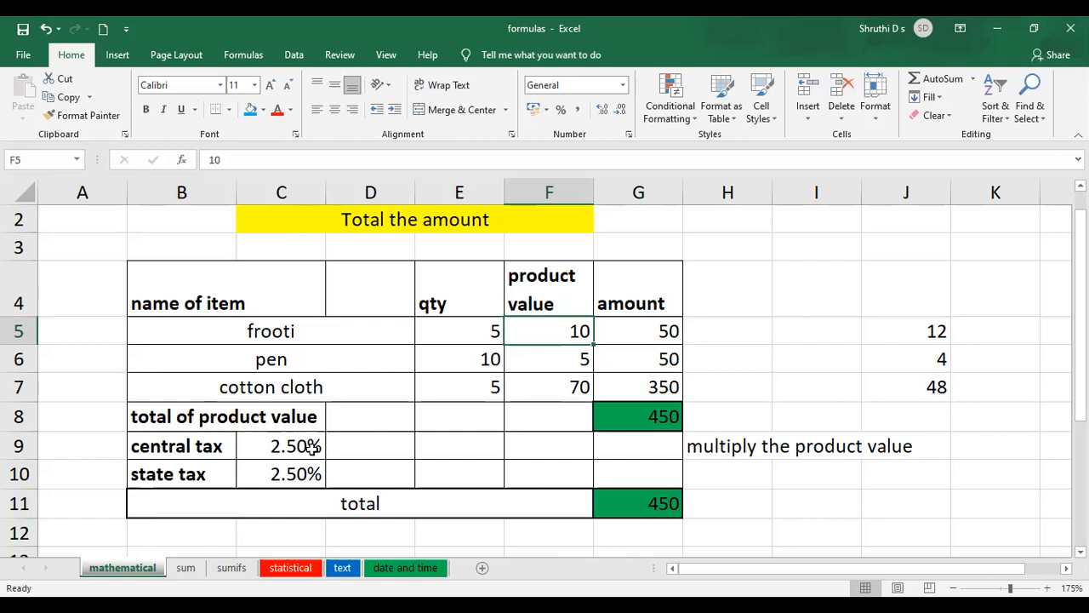
# Step: Enter =PRODUCT(C9,G8) in G9 to calculate the central tax from the tax rate and the total product value
pyautogui.click(614, 447)
pyautogui.write('=')
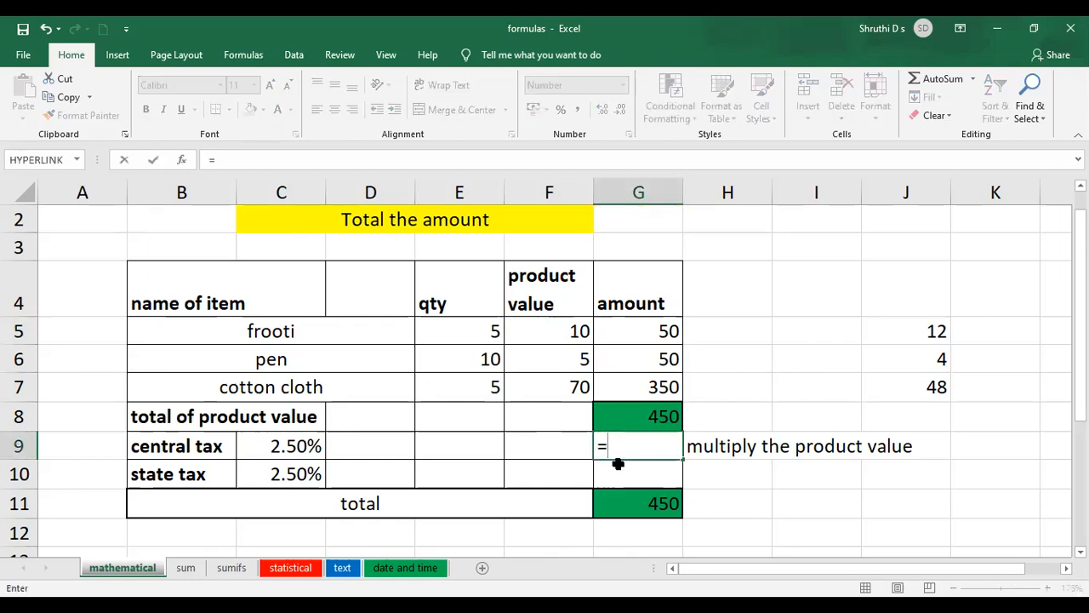
pyautogui.write('product')
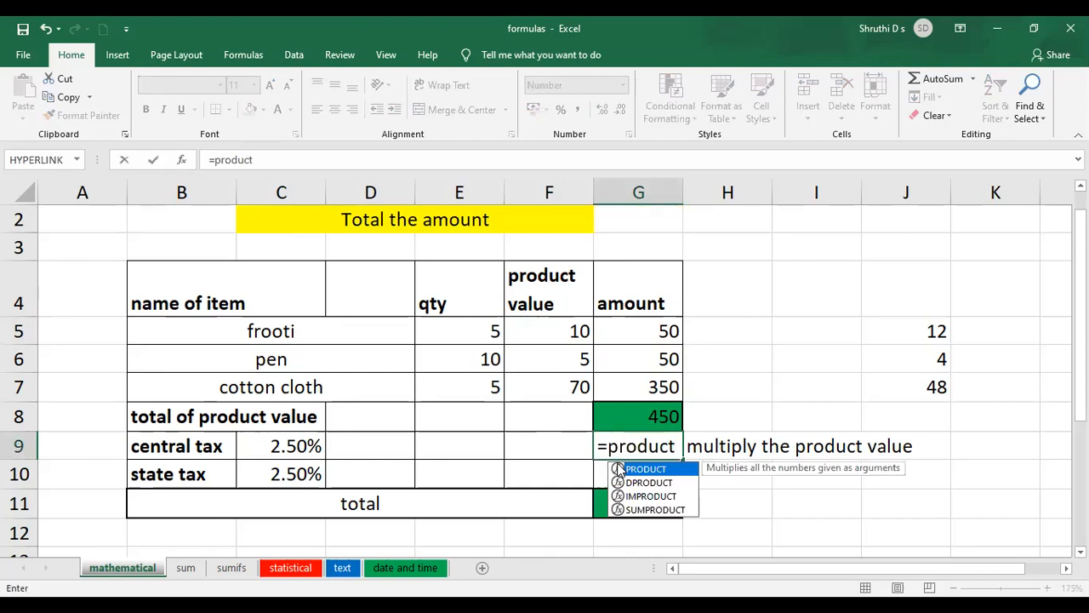
pyautogui.write('(')
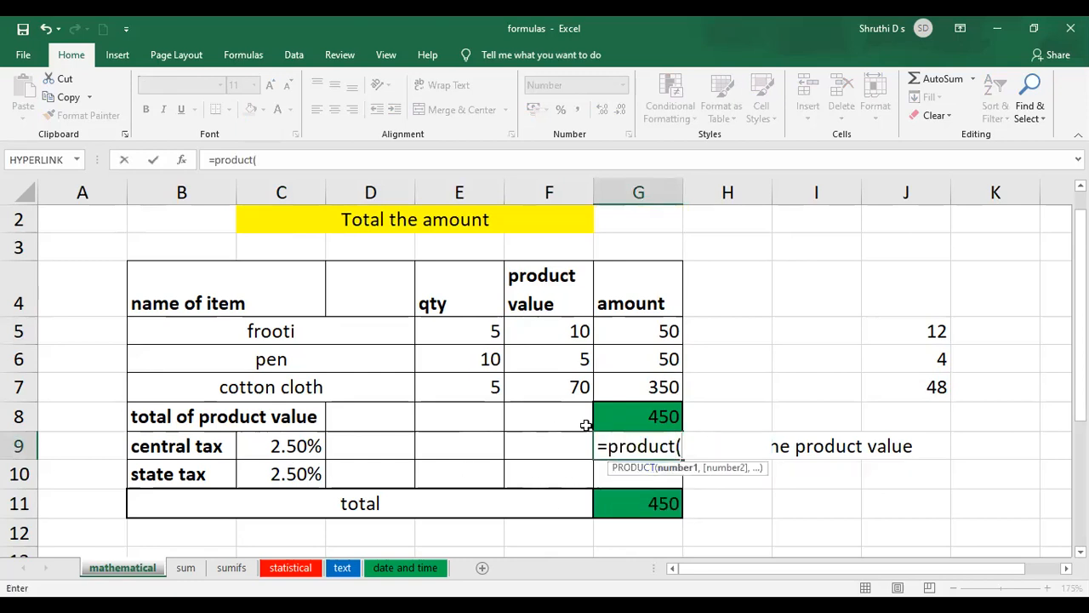
pyautogui.click(291, 446)
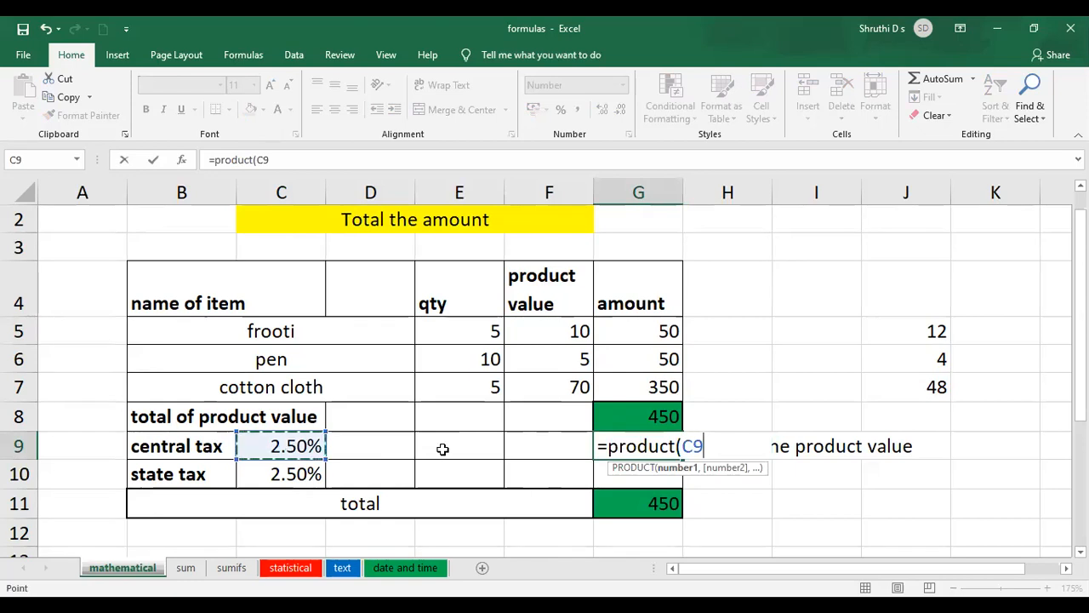
pyautogui.write(',')
pyautogui.click(660, 418)
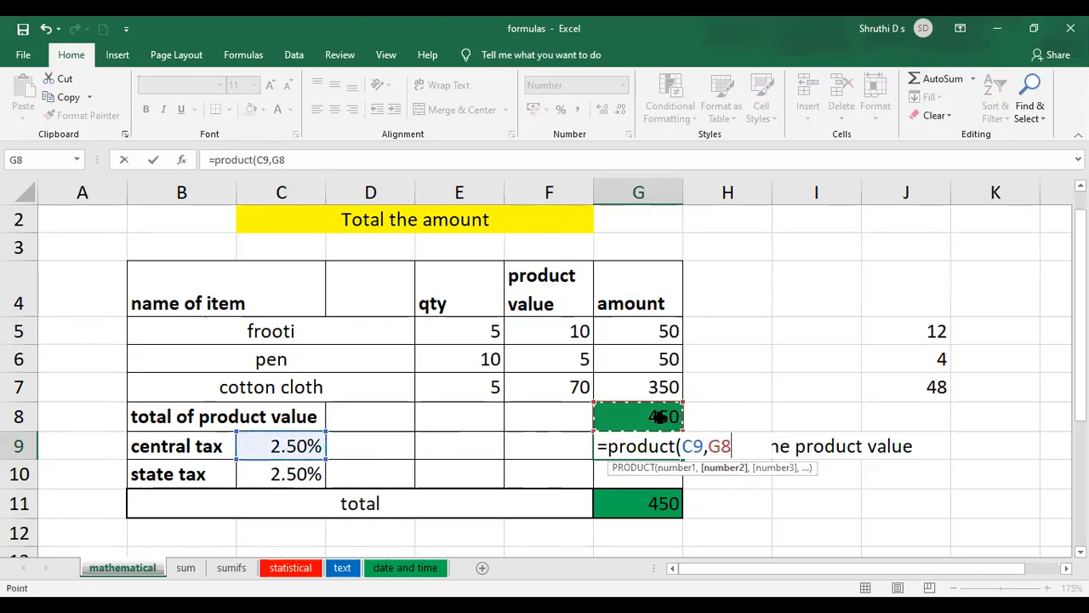
pyautogui.write(')')
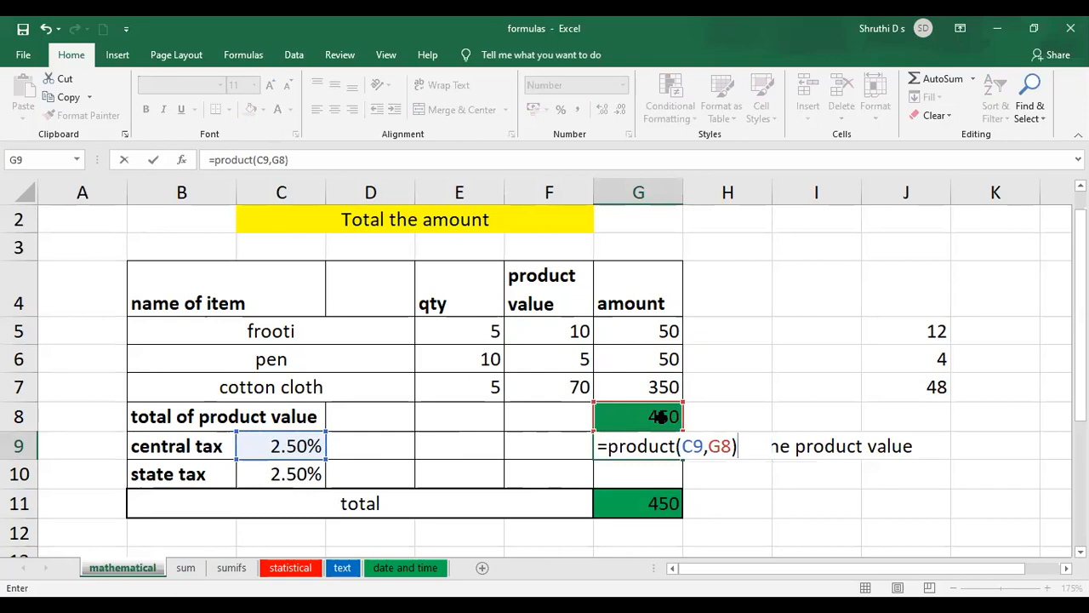
pyautogui.press('Return')
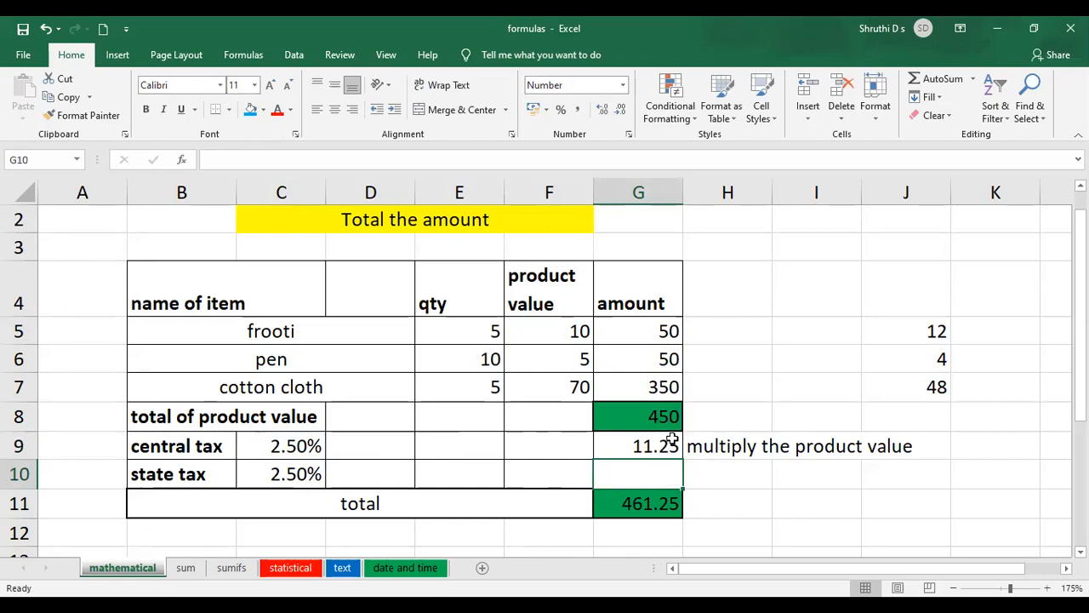
# Step: Replace the central tax formula in G9 with =PRODUCT(G8,C9), putting the total product value first
pyautogui.click(639, 448)
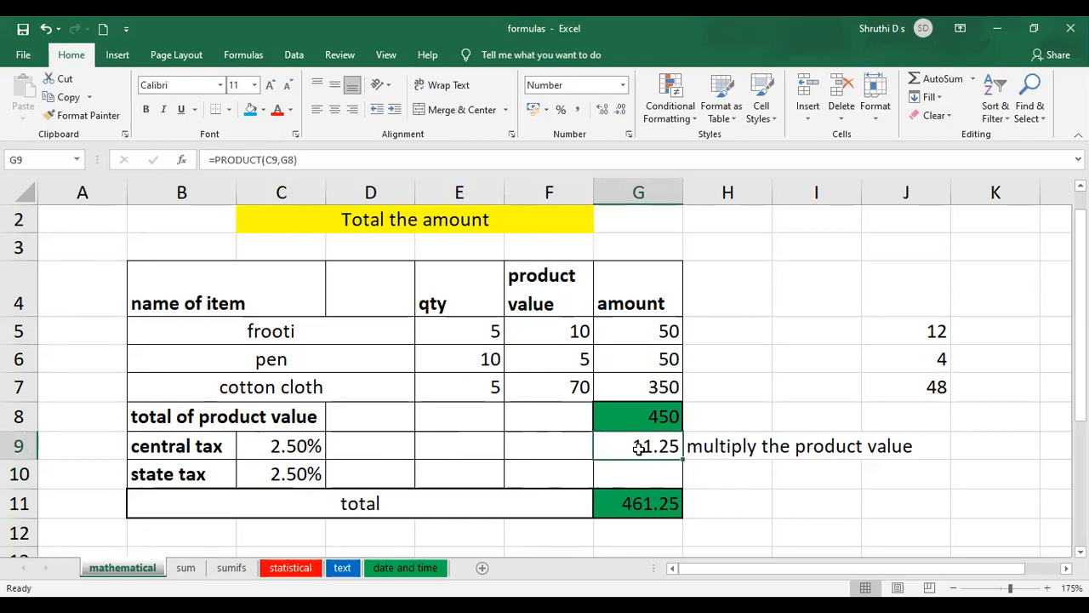
pyautogui.press('Delete')
pyautogui.write('=')
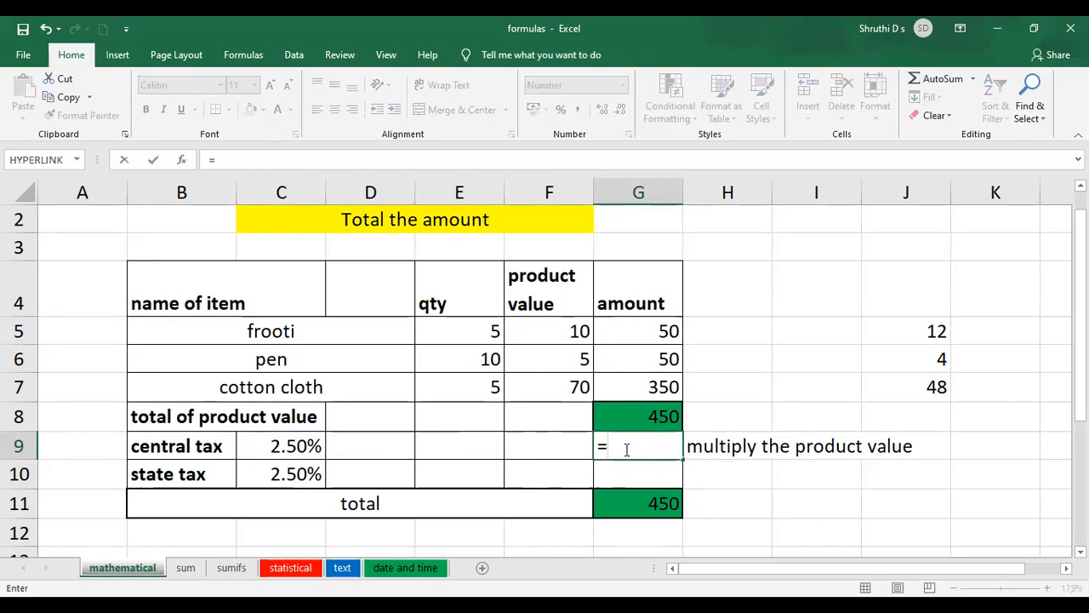
pyautogui.write('product')
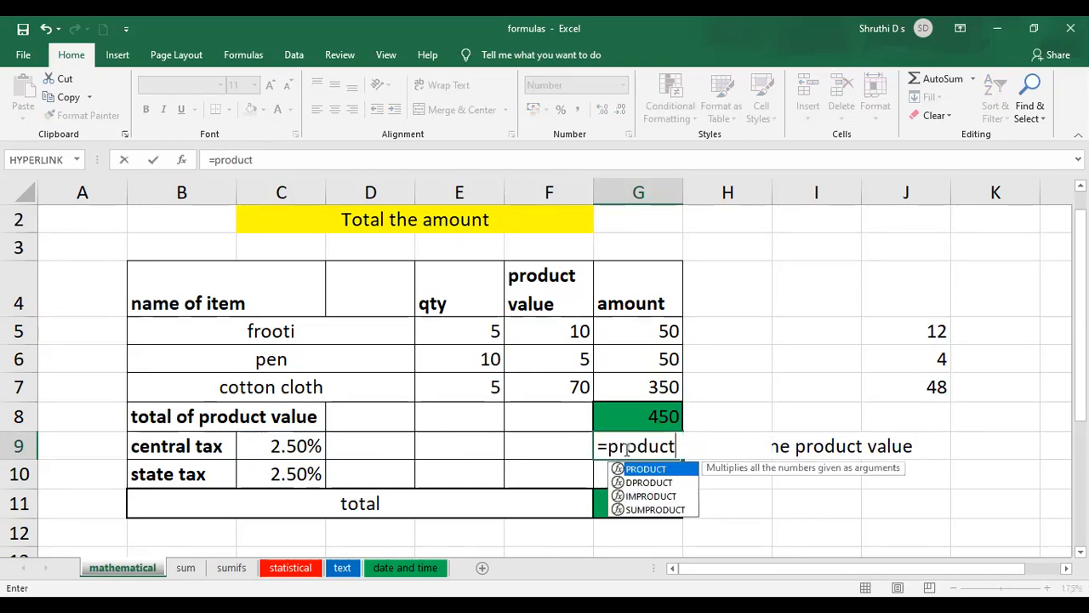
pyautogui.press('Tab')
pyautogui.write('(')
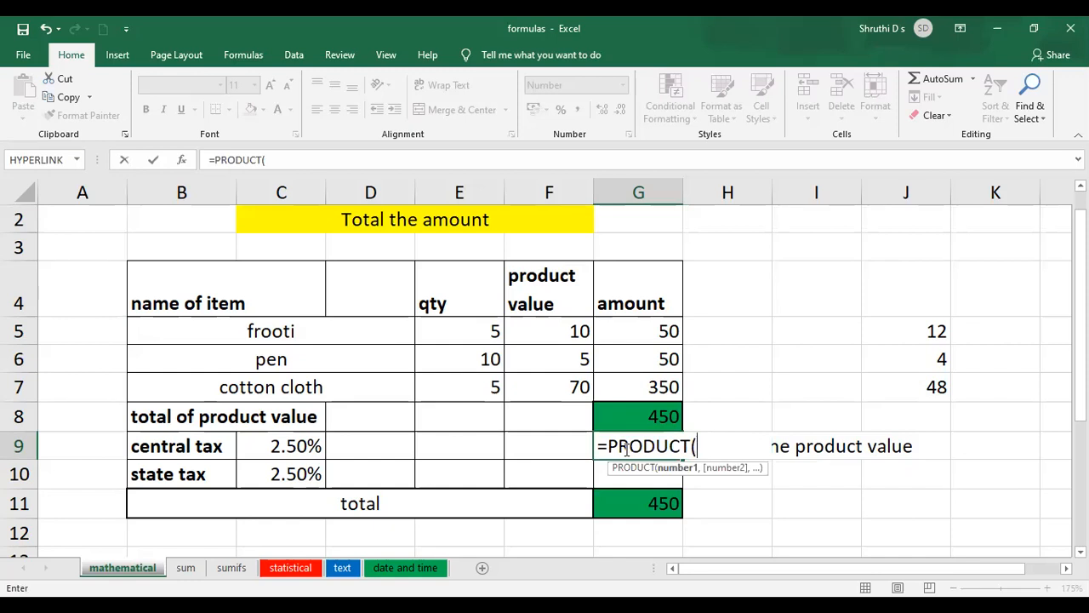
pyautogui.click(662, 418)
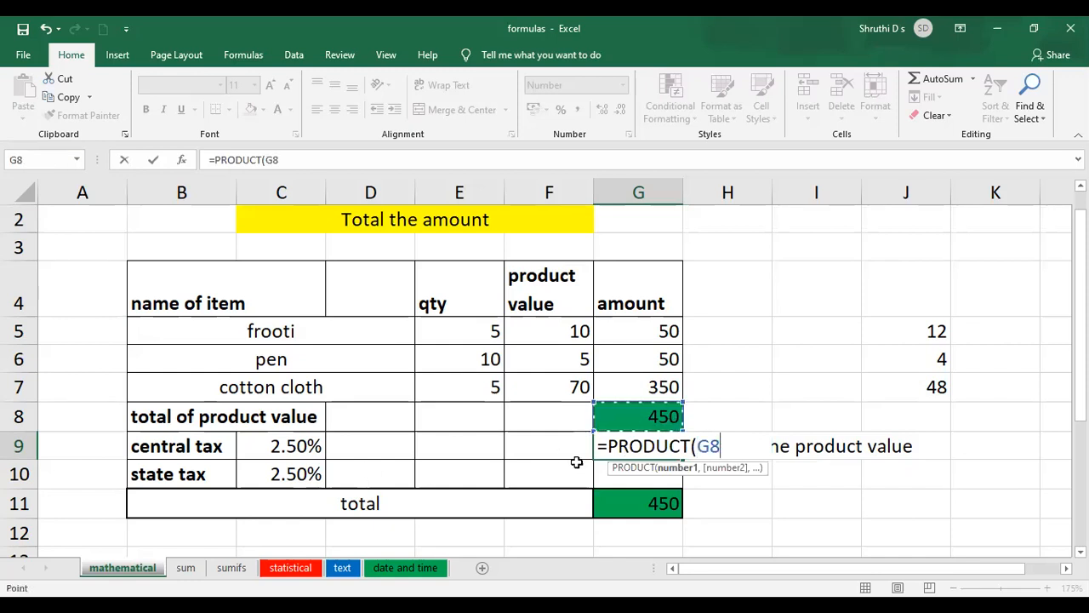
pyautogui.write(',')
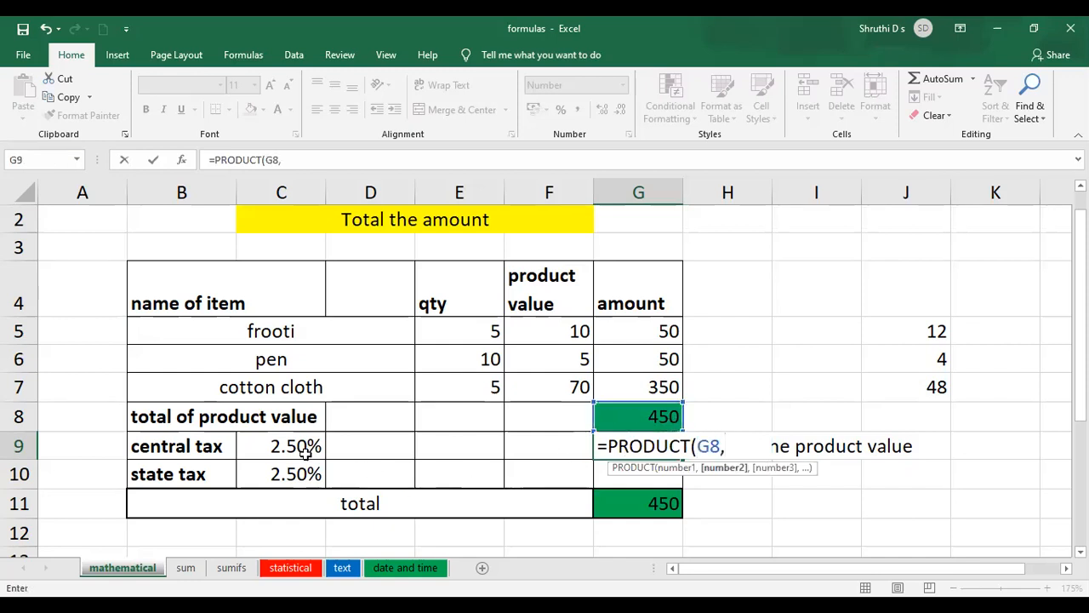
pyautogui.click(288, 446)
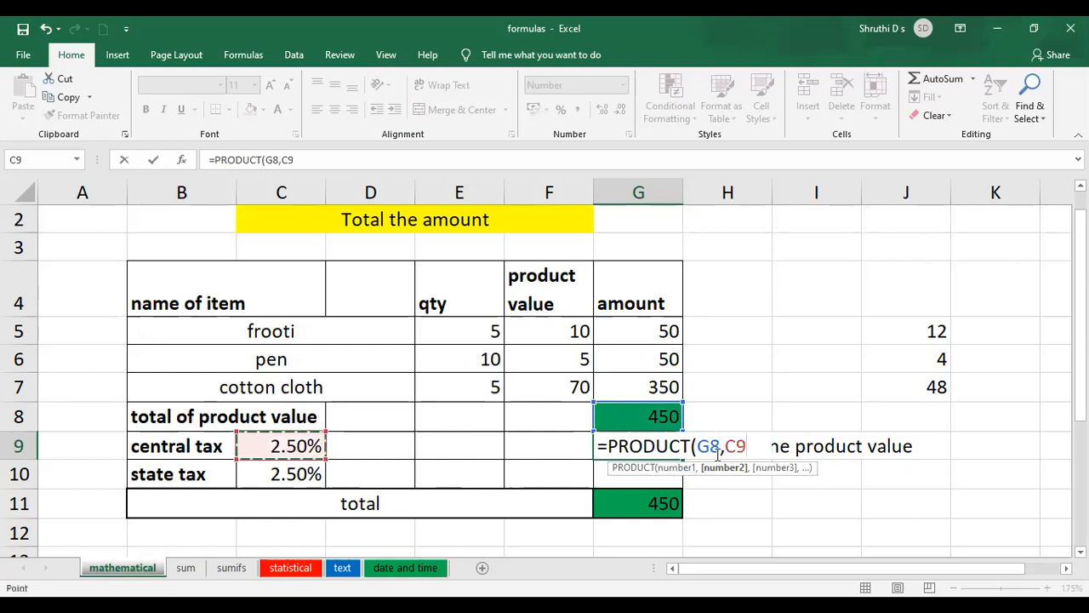
pyautogui.write(')')
pyautogui.press('Return')
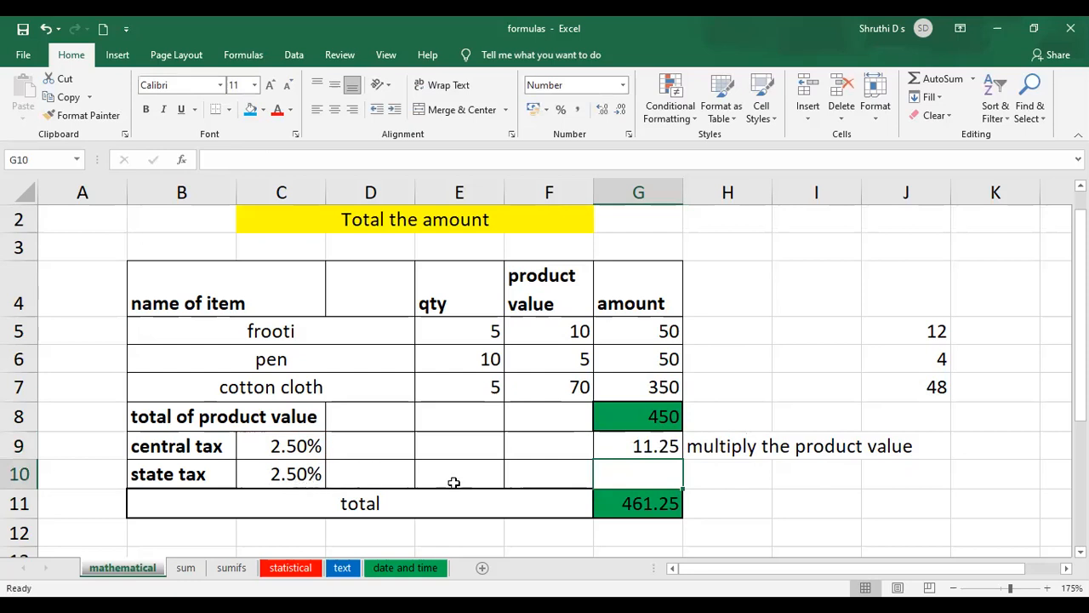
# Step: Enter =PRODUCT(G8,C10) in G10 to calculate the state tax on the total product value
pyautogui.write('=')
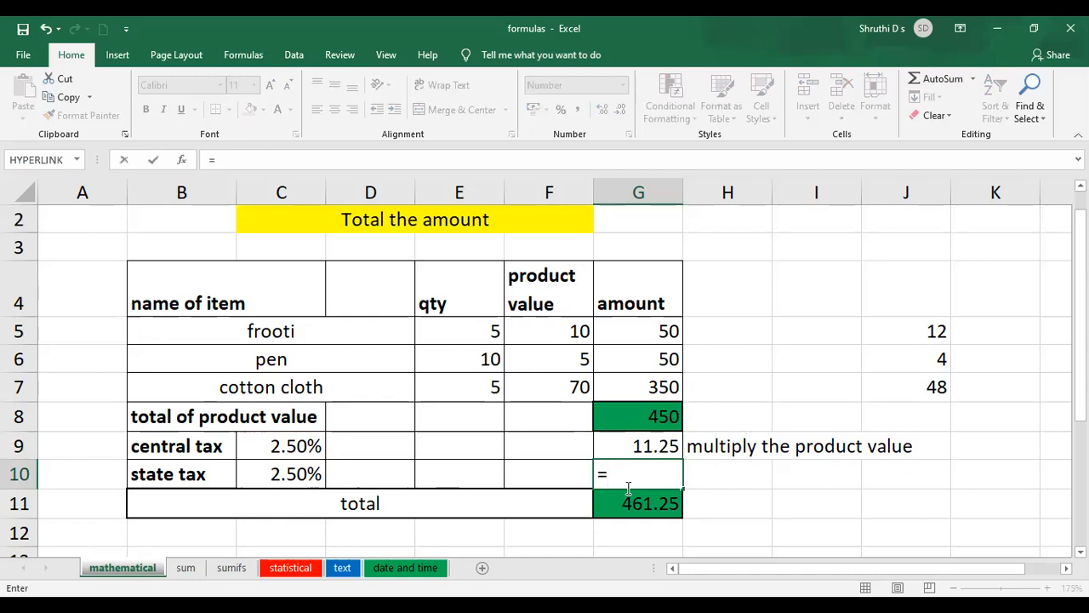
pyautogui.write('product(')
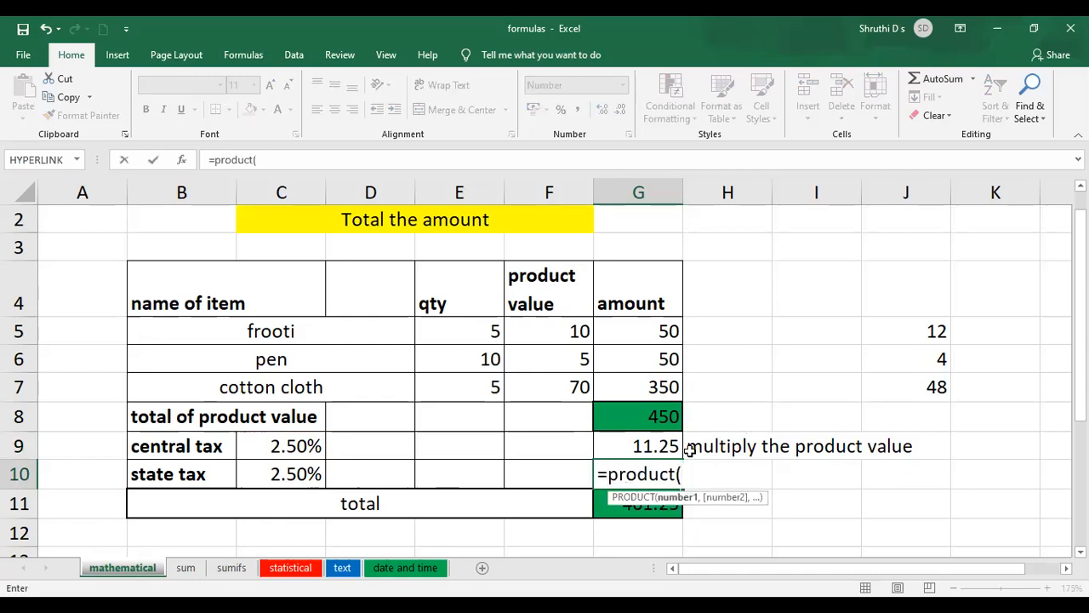
pyautogui.click(661, 416)
pyautogui.write(',')
pyautogui.click(300, 475)
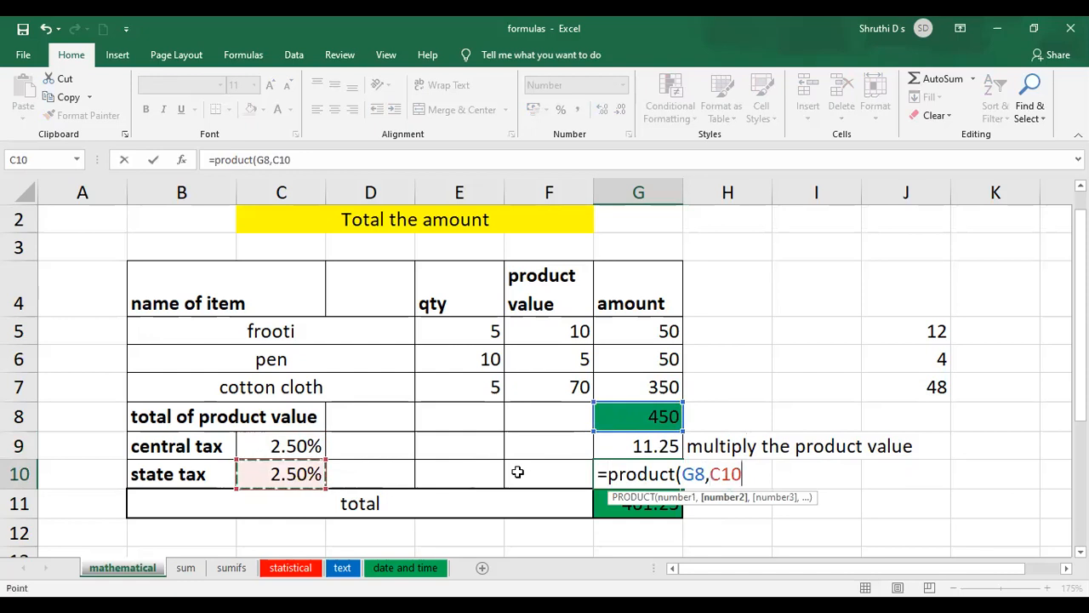
pyautogui.write(')')
pyautogui.press('Return')
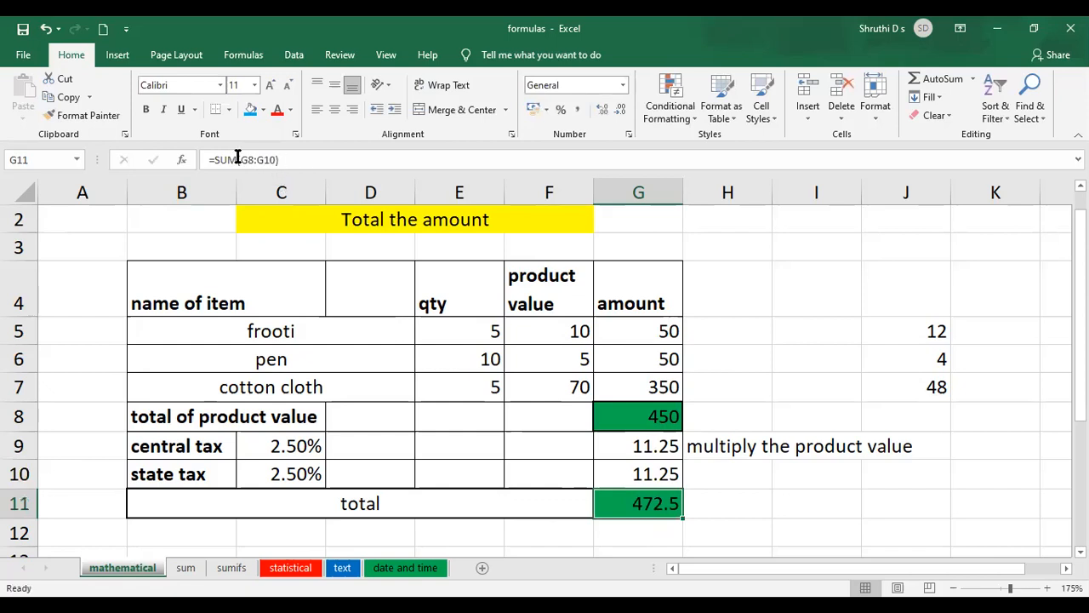
# Step: Examine the SUM formula in the bill table's total cell G11 and the cells it adds up
pyautogui.scroll(3, 256, 168)
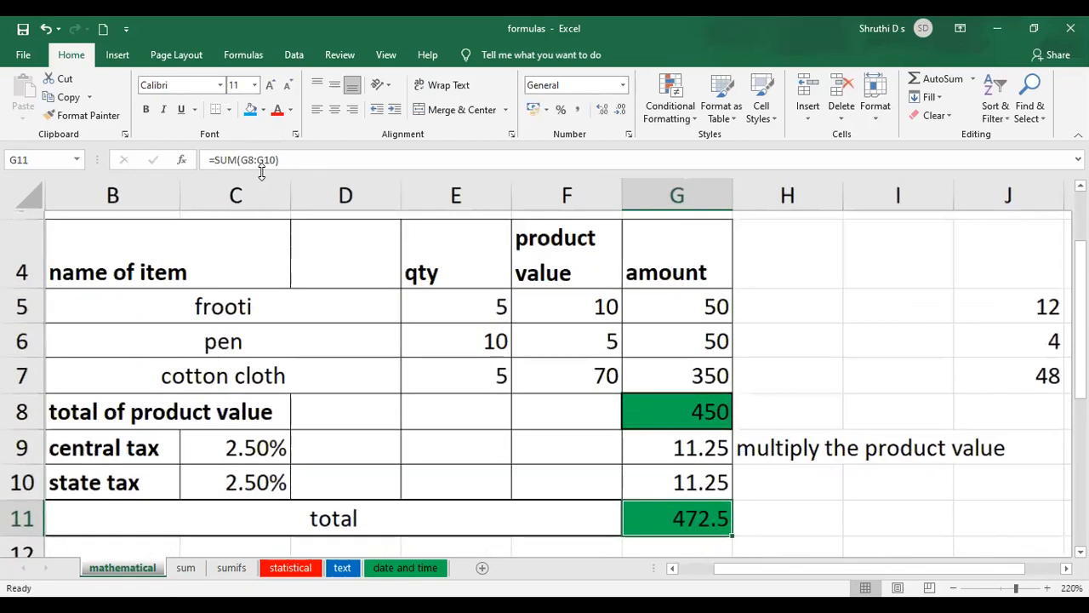
pyautogui.scroll(1, 261, 172)
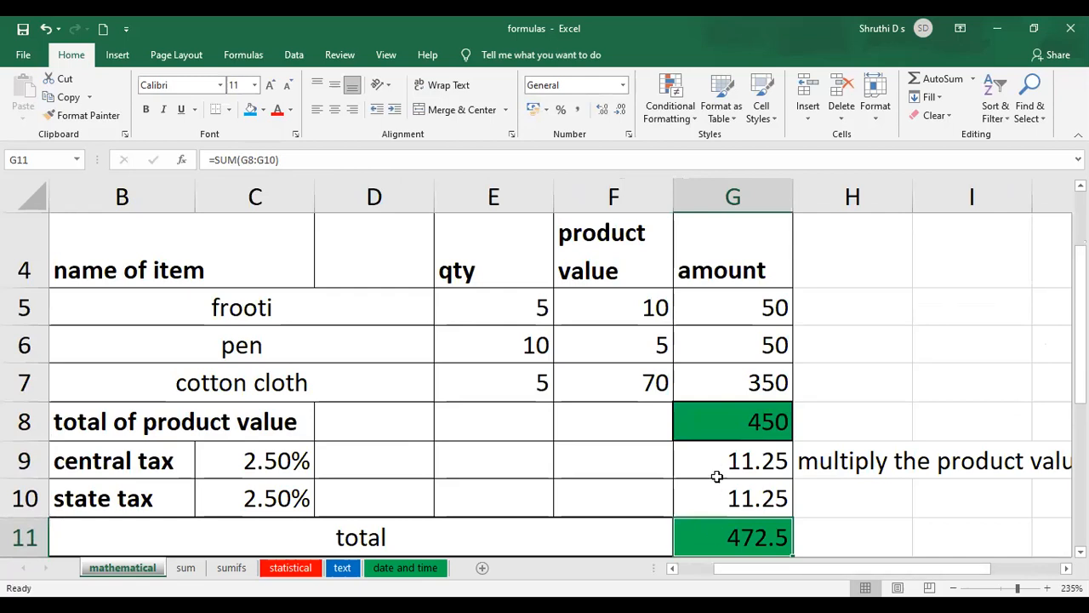
pyautogui.scroll(-3, 717, 475)
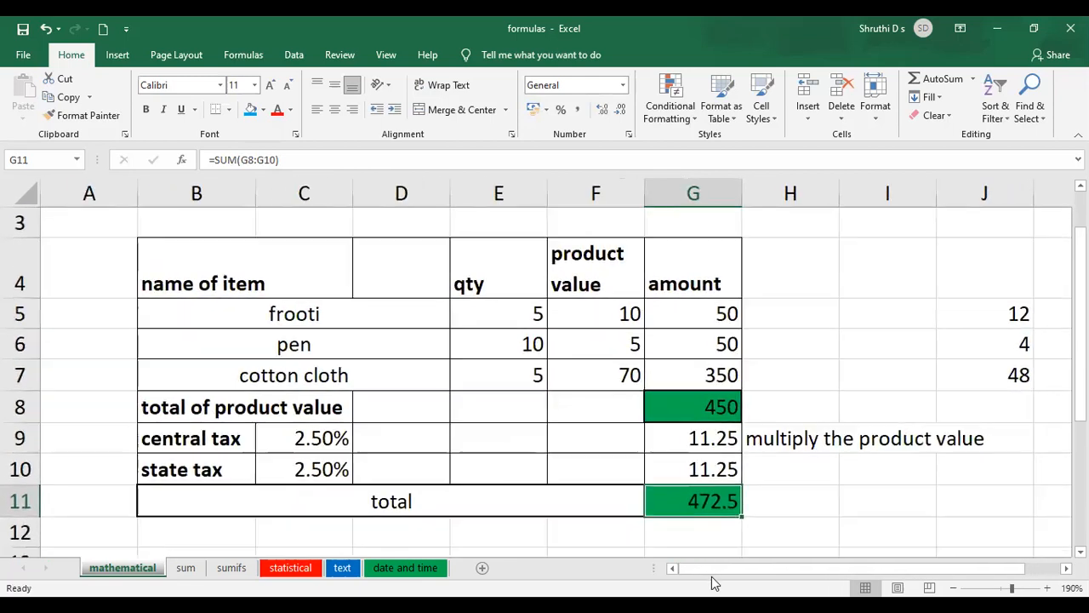
pyautogui.doubleClick(698, 503)
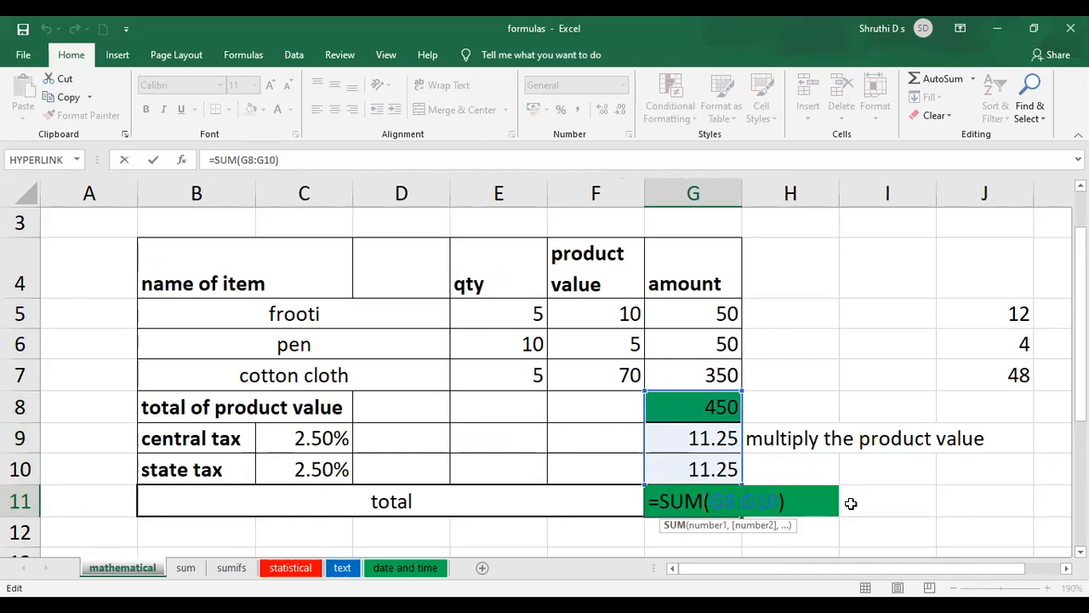
pyautogui.press('Return')
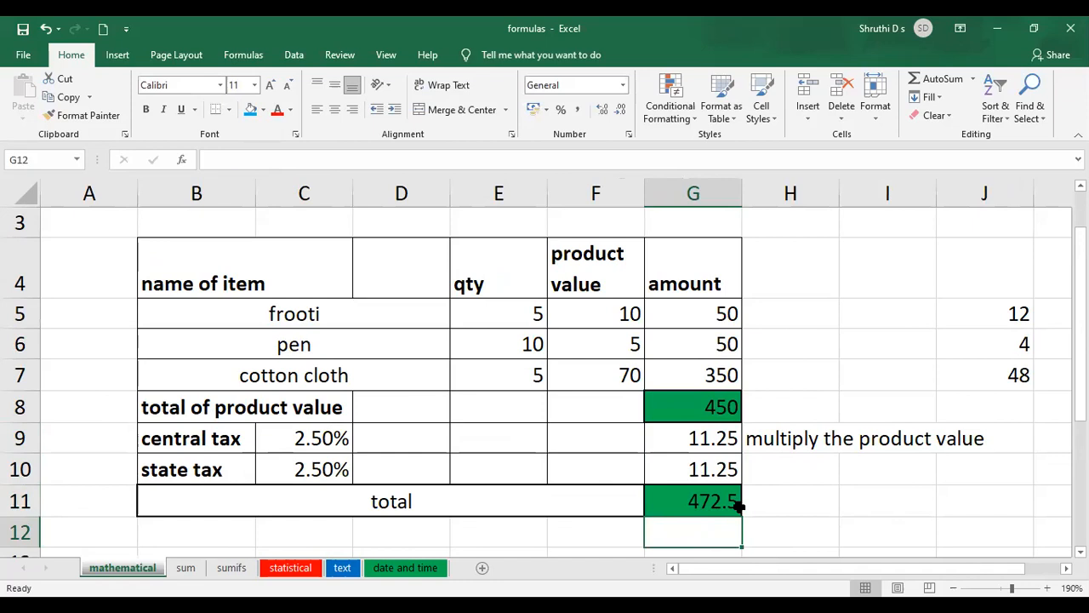
pyautogui.click(826, 495)
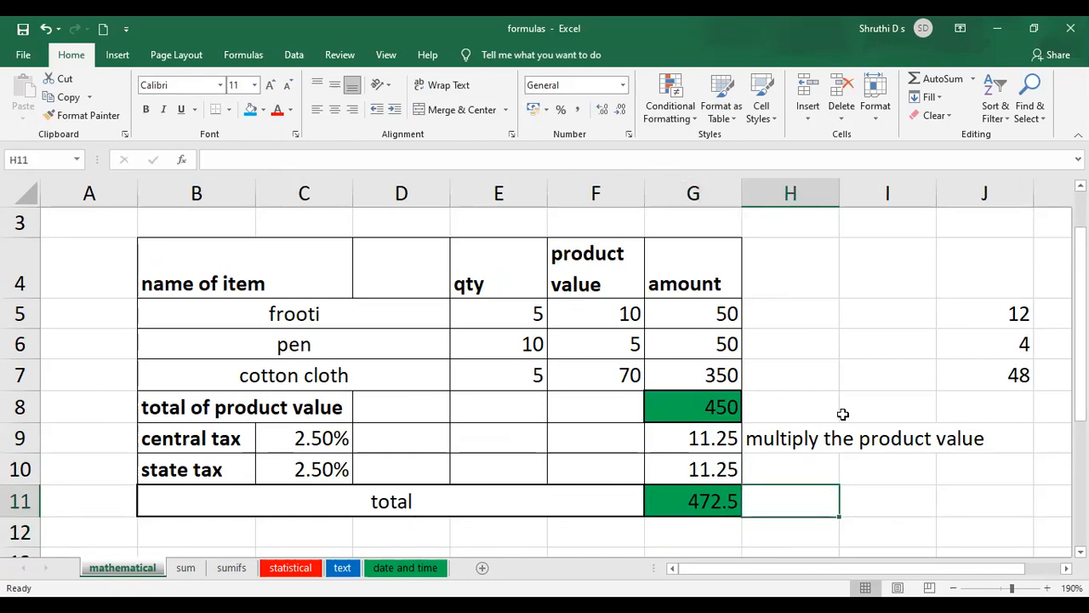
pyautogui.scroll(1, 705, 407)
pyautogui.scroll(-1, 704, 406)
pyautogui.scroll(-1, 702, 404)
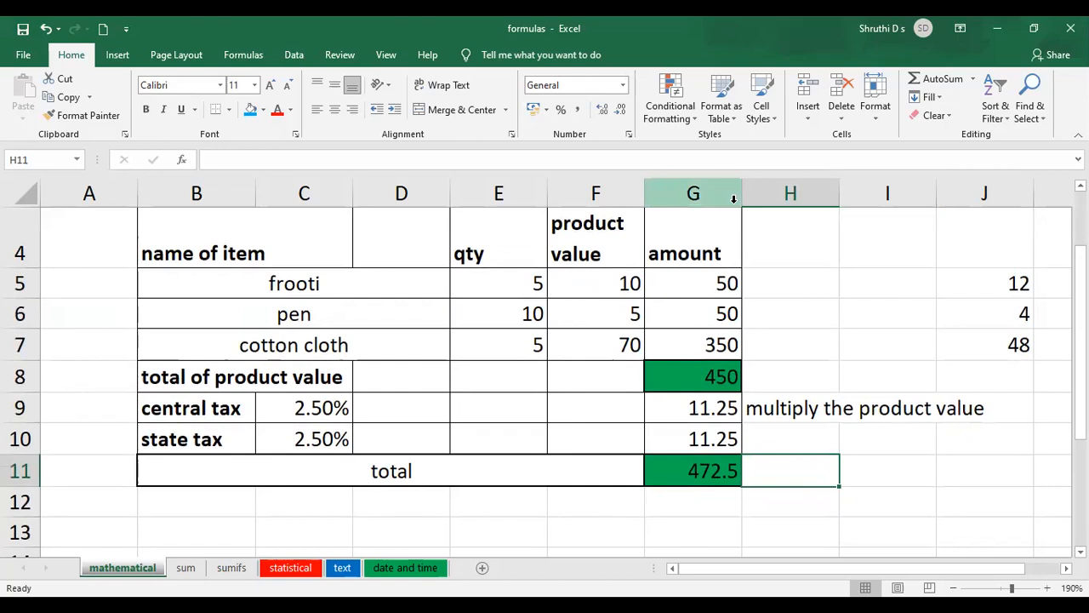
# Step: Review the addition examples, the marks table and the Ceiling, Floor, Round, Trunc and Mod examples on the sum sheet
pyautogui.click(186, 568)
pyautogui.scroll(3, 421, 451)
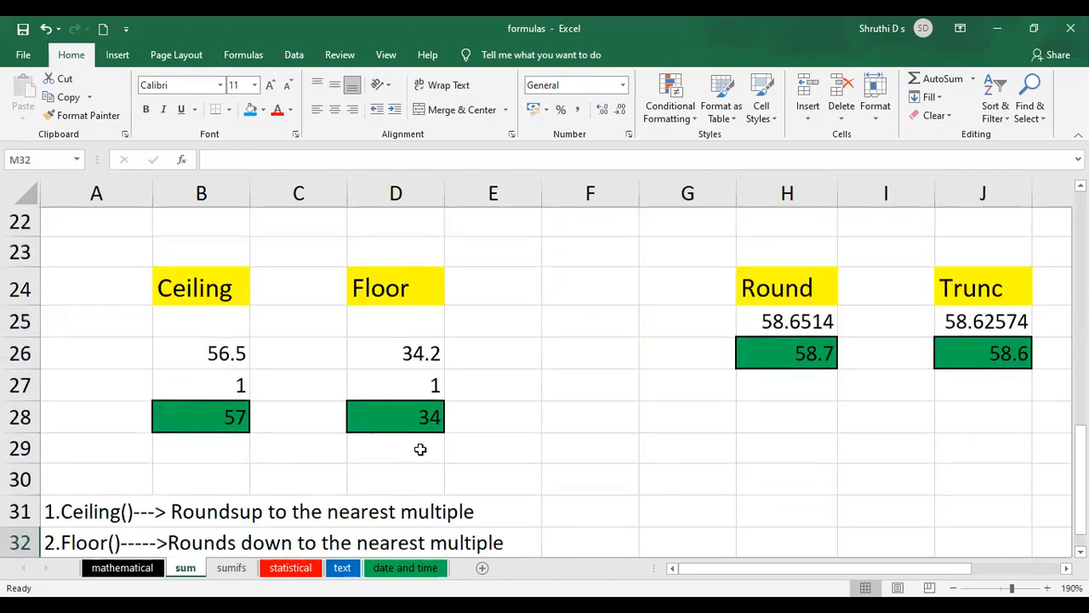
pyautogui.scroll(4, 426, 448)
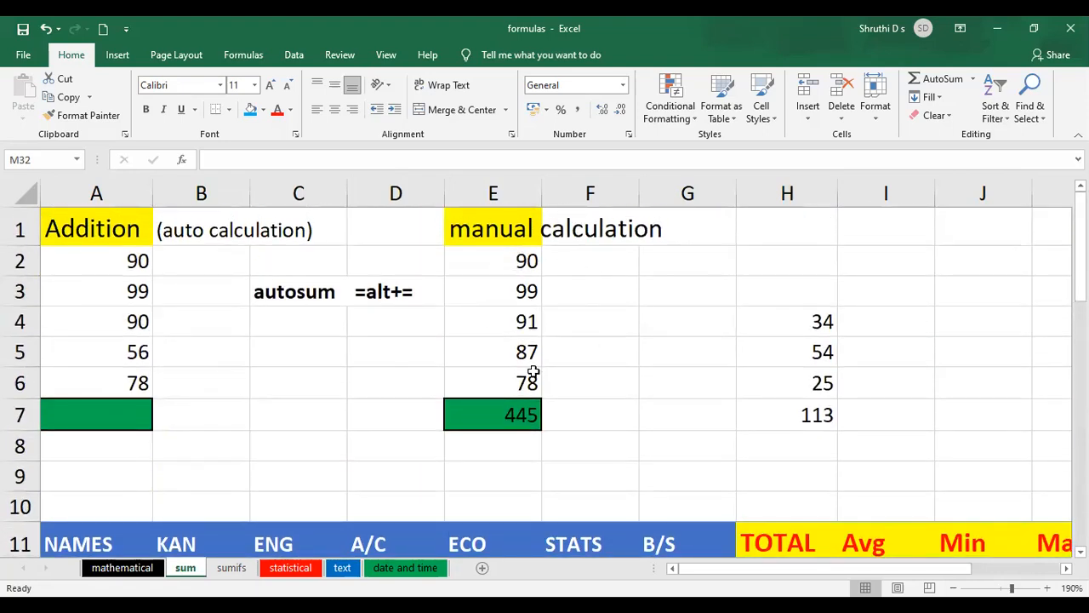
pyautogui.scroll(-2, 533, 372)
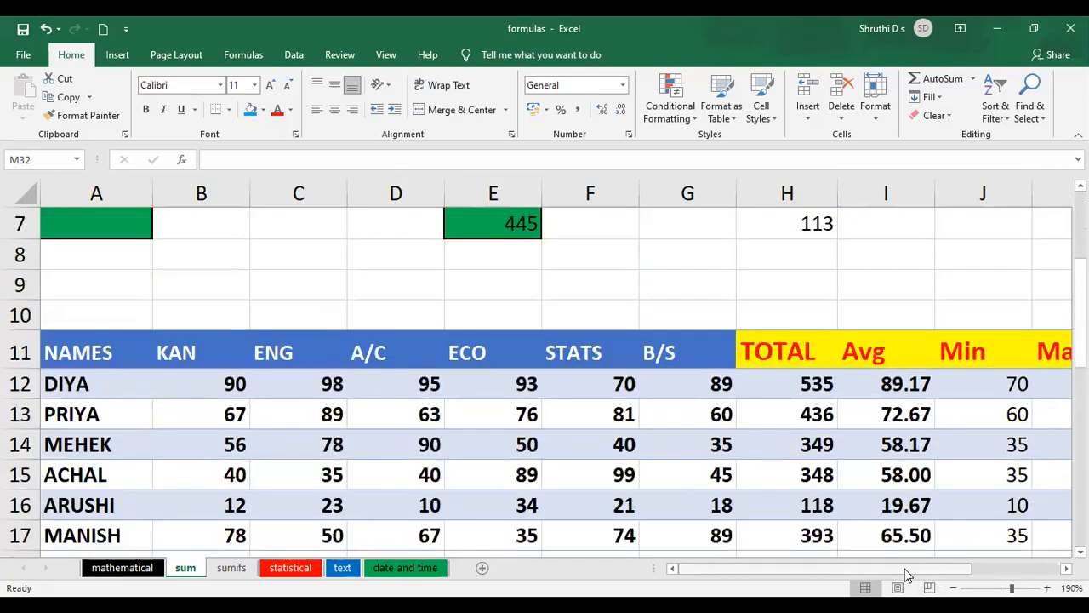
pyautogui.hscroll(3, 739, 363)
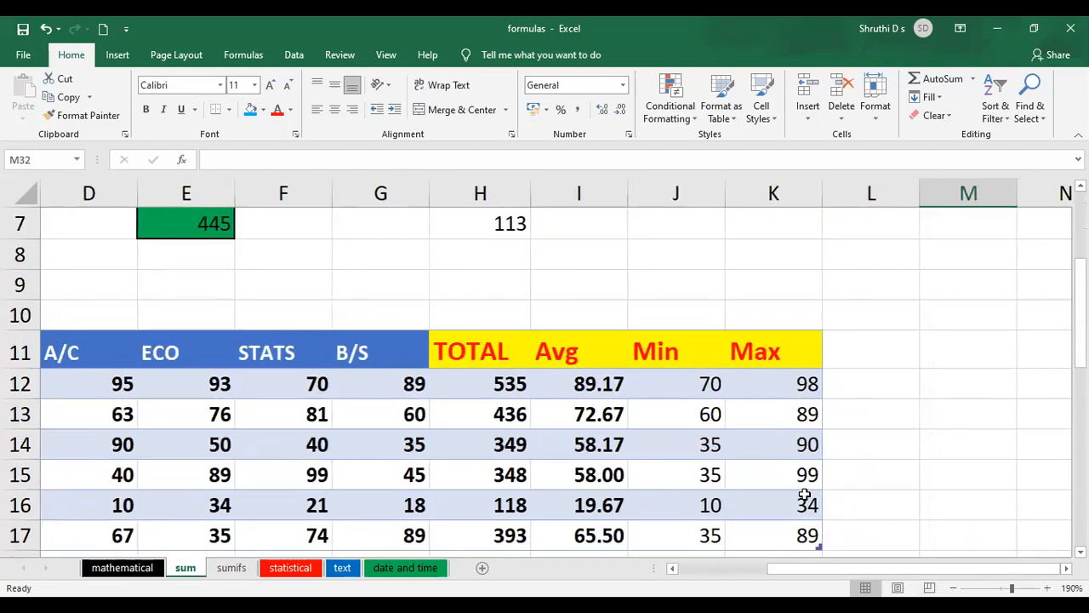
pyautogui.moveTo(834, 575); pyautogui.dragTo(801, 577)
pyautogui.moveTo(771, 570); pyautogui.dragTo(746, 569)
pyautogui.moveTo(1080, 341); pyautogui.dragTo(1081, 484)
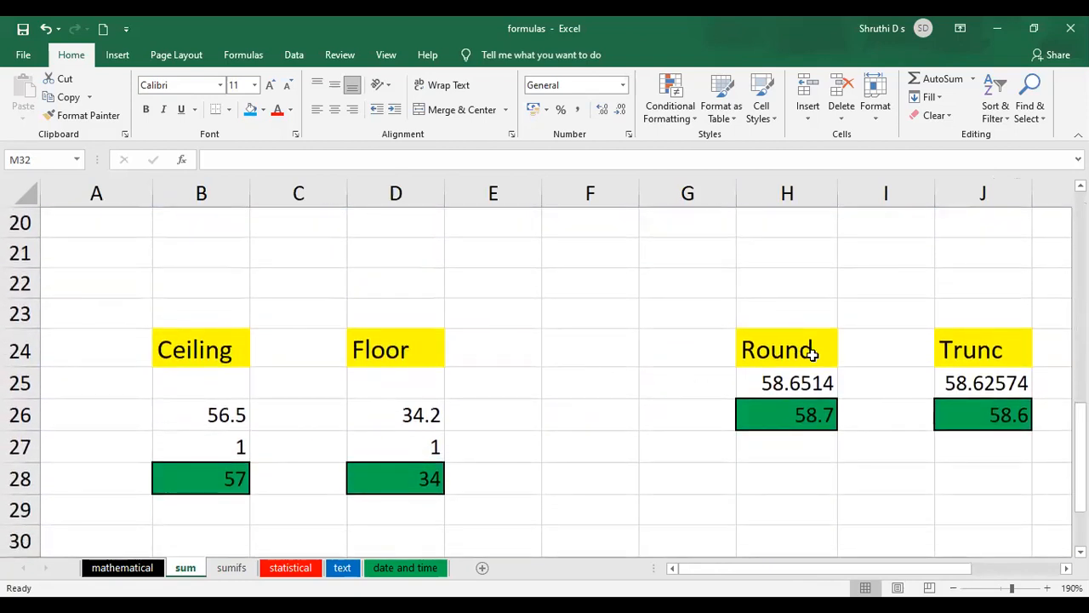
pyautogui.moveTo(778, 568); pyautogui.dragTo(870, 566)
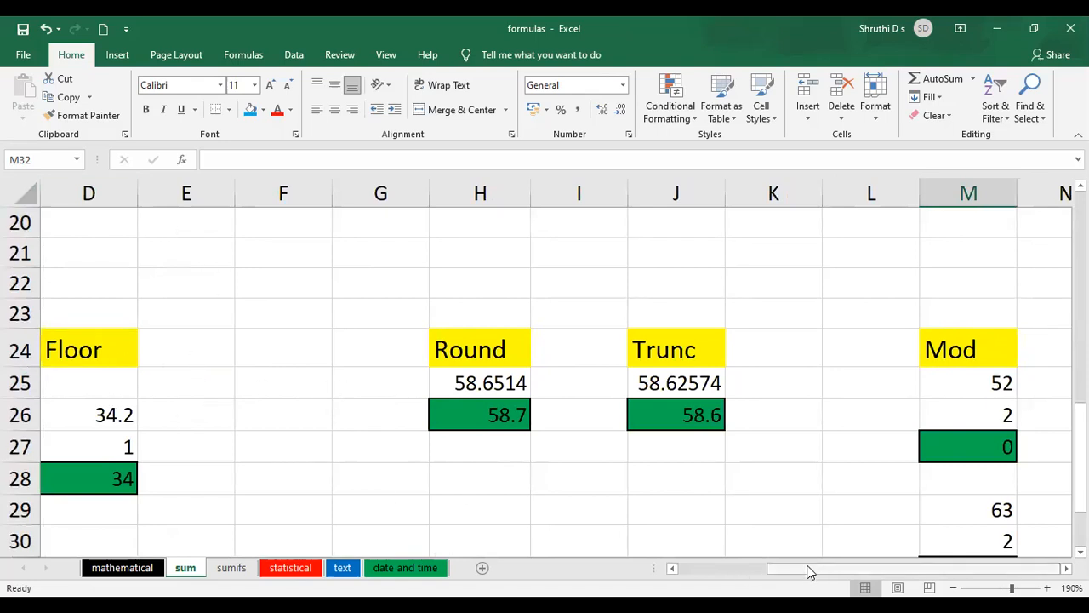
# Step: Recap the sum sheet from the addition examples and marks table down to the Ceiling and Floor definitions
pyautogui.moveTo(802, 573); pyautogui.dragTo(693, 485)
pyautogui.scroll(4, 692, 484)
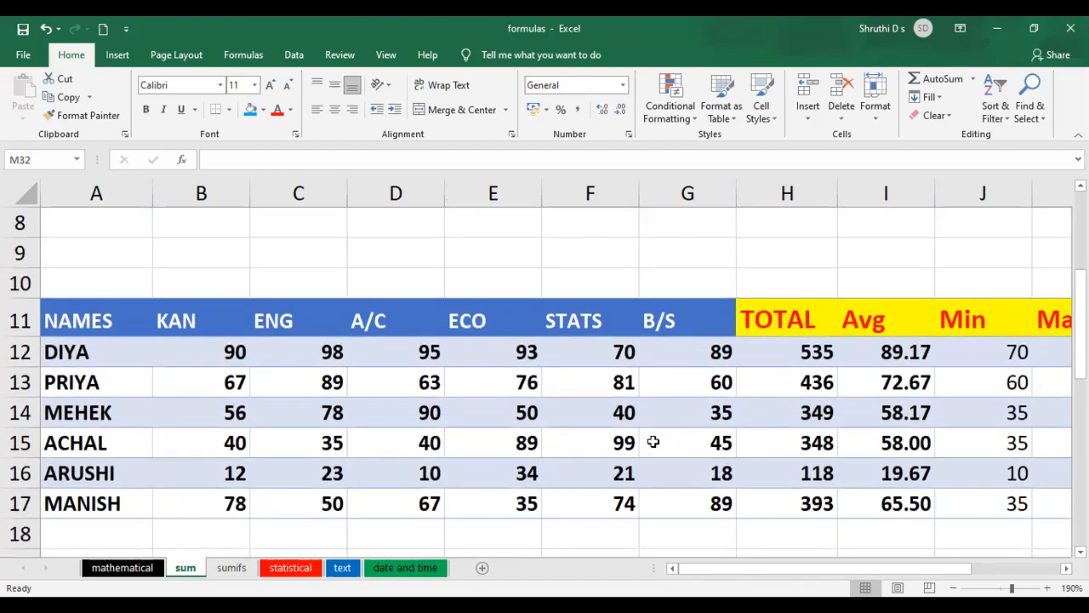
pyautogui.scroll(3, 653, 441)
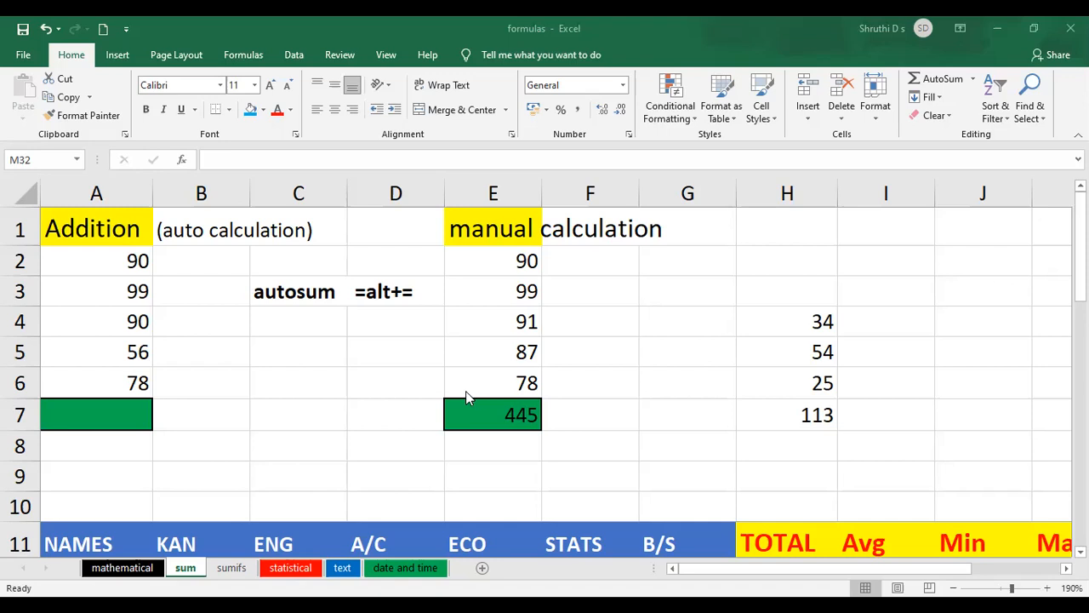
pyautogui.scroll(-3, 487, 352)
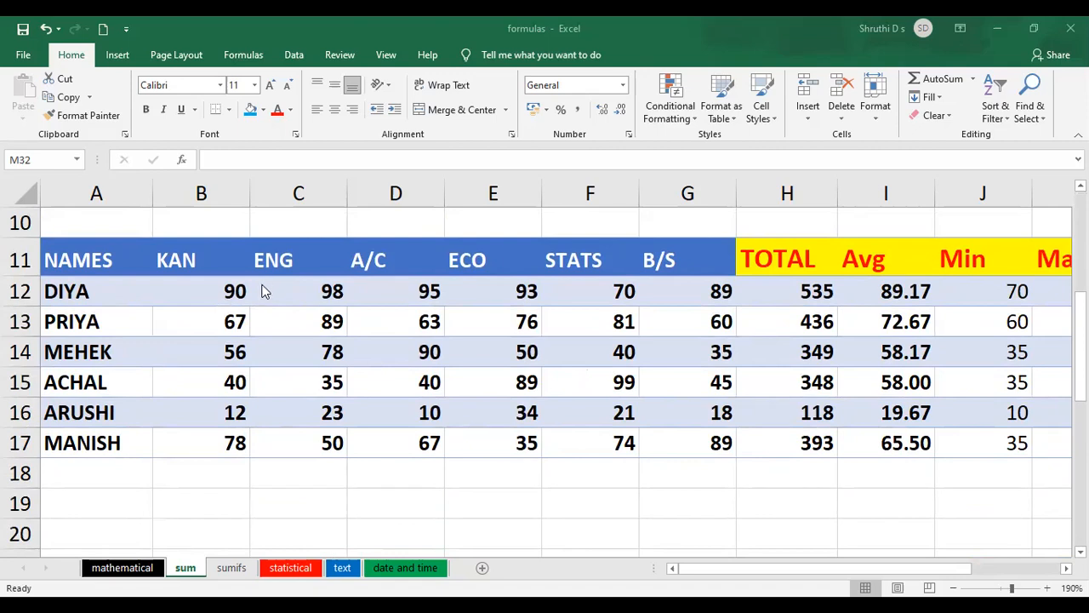
pyautogui.scroll(-3, 515, 345)
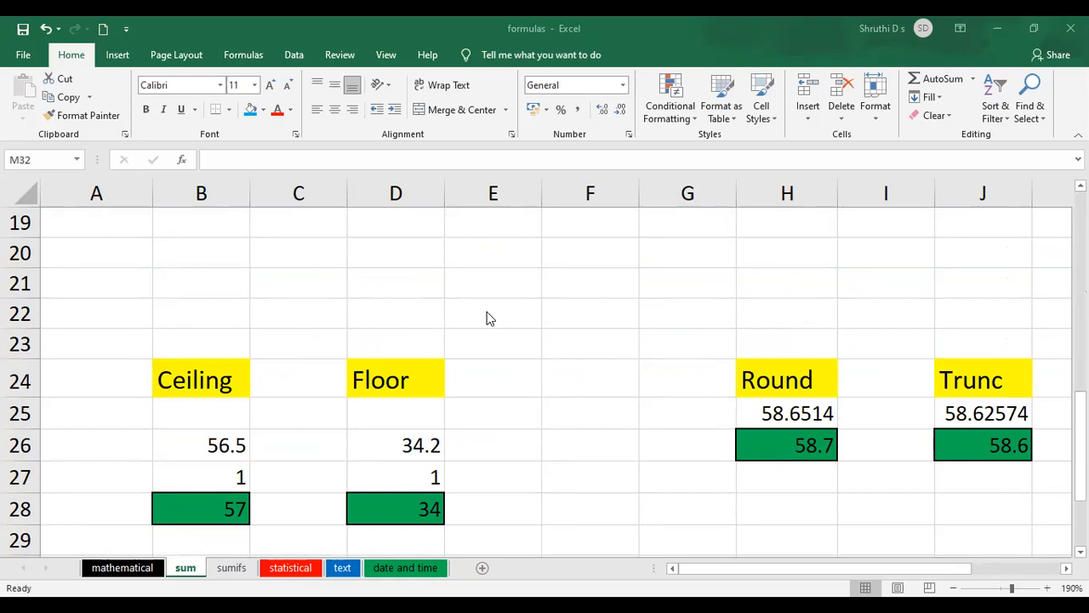
pyautogui.scroll(-3, 476, 317)
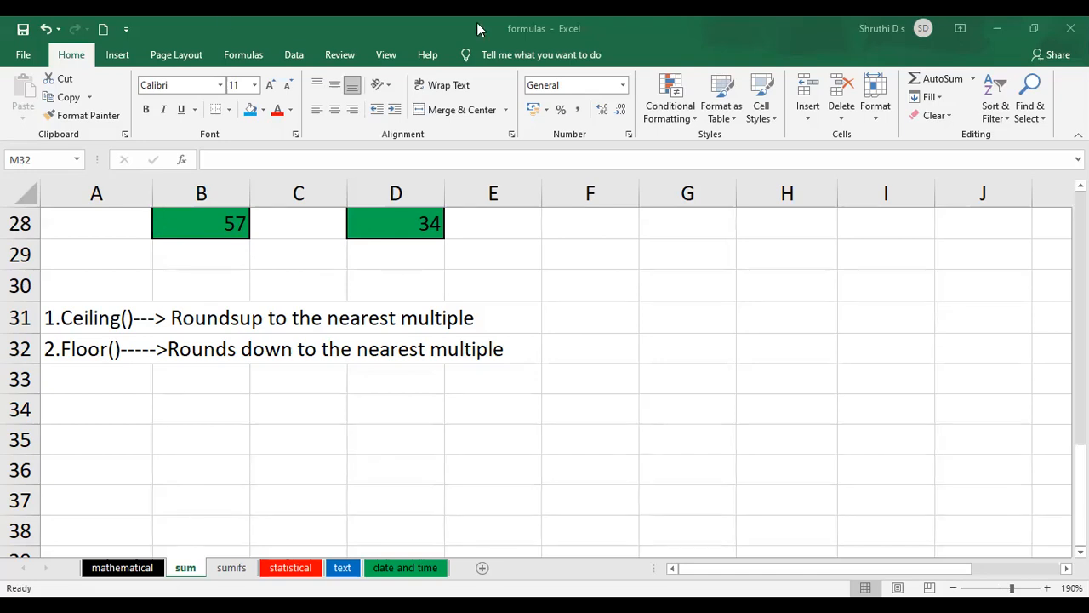
pyautogui.scroll(6, 648, 375)
pyautogui.scroll(3, 648, 375)
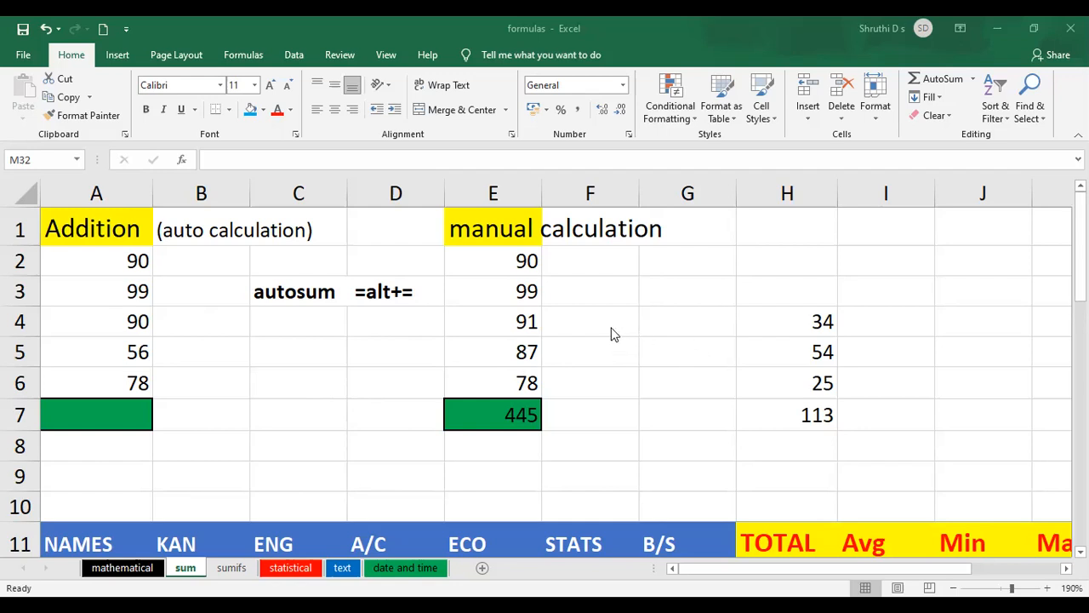
pyautogui.scroll(-5, 509, 317)
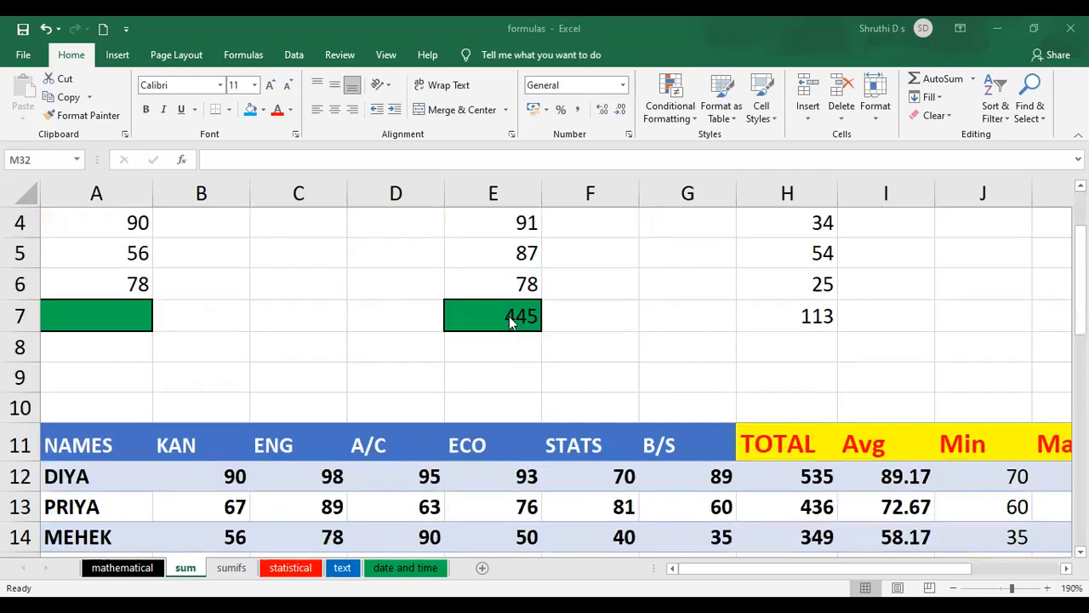
pyautogui.scroll(-4, 509, 322)
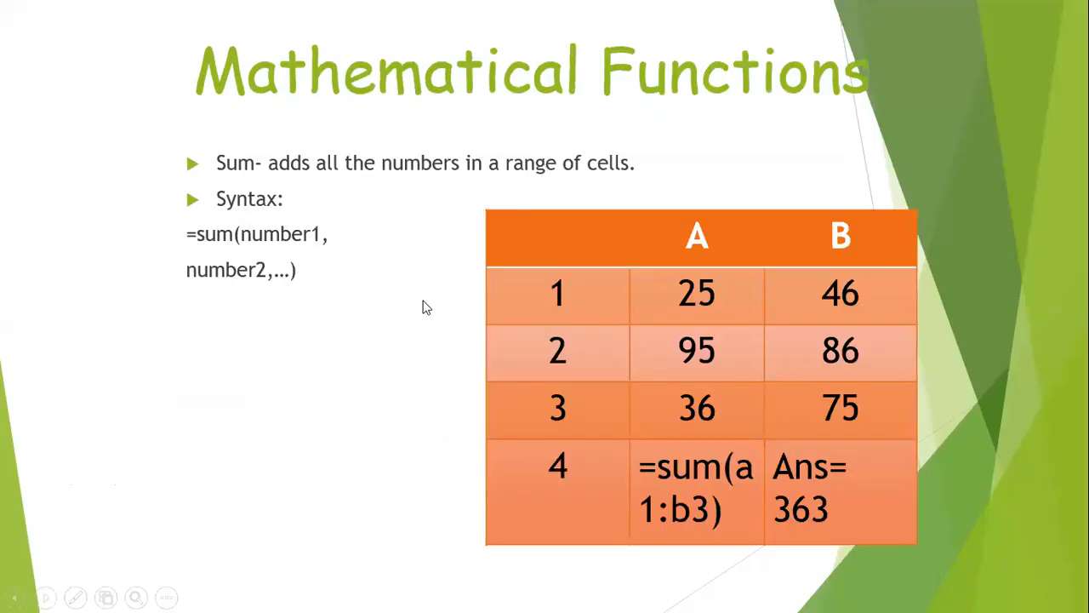
pyautogui.click(990, 347)
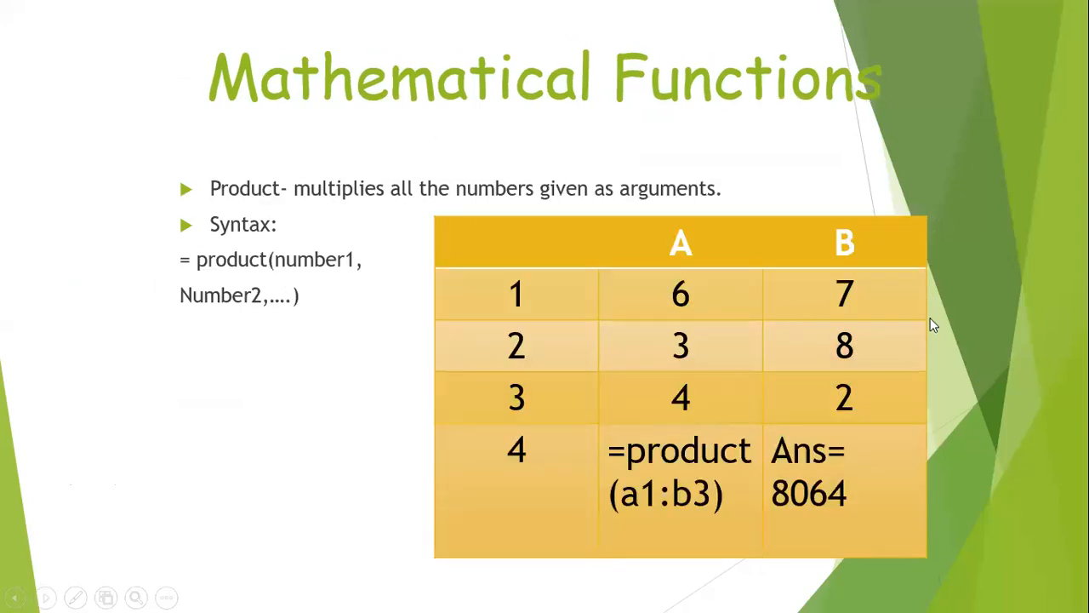
pyautogui.click(1037, 329)
pyautogui.click(1045, 299)
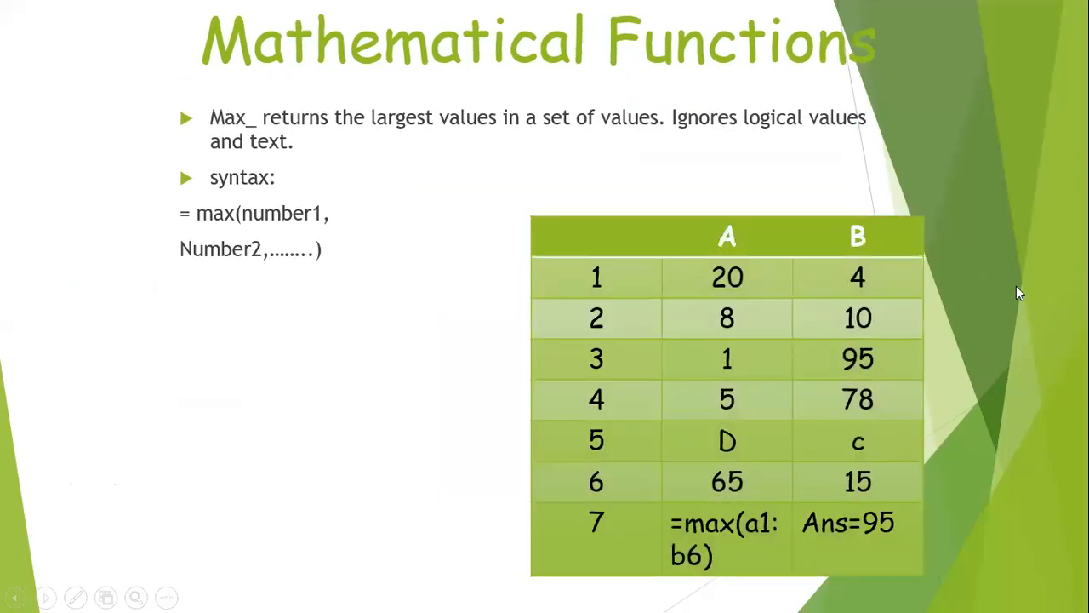
pyautogui.click(1016, 286)
pyautogui.click(1006, 280)
pyautogui.click(1006, 280)
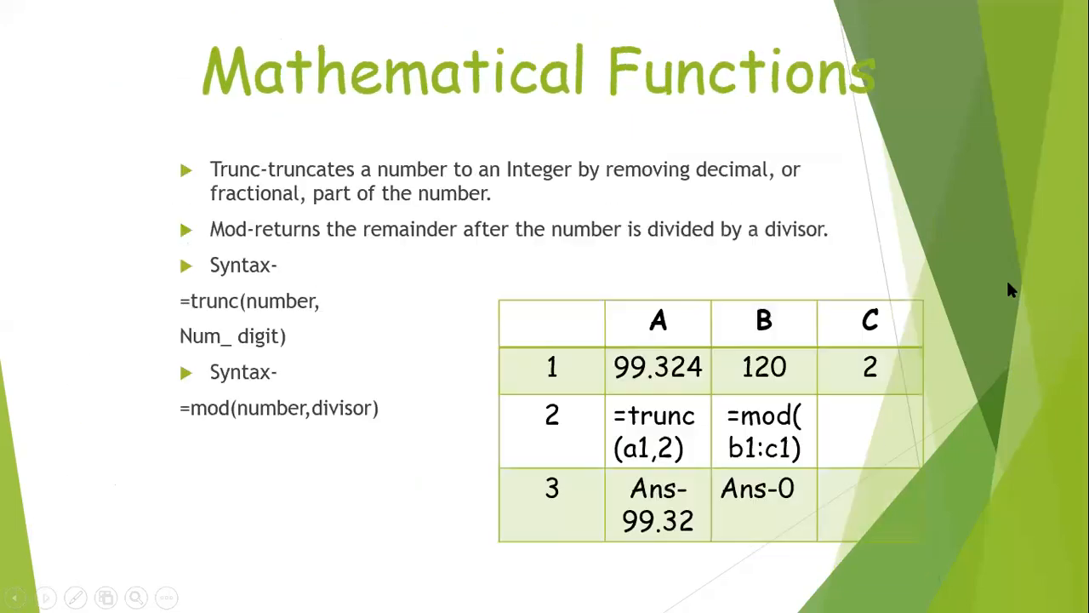
pyautogui.click(1009, 289)
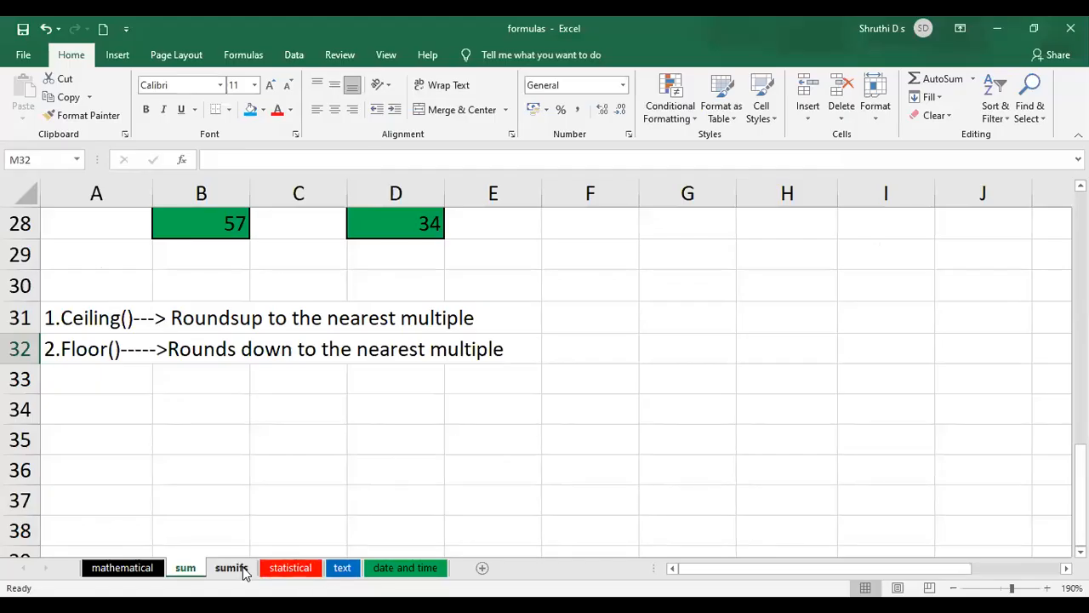
pyautogui.click(242, 570)
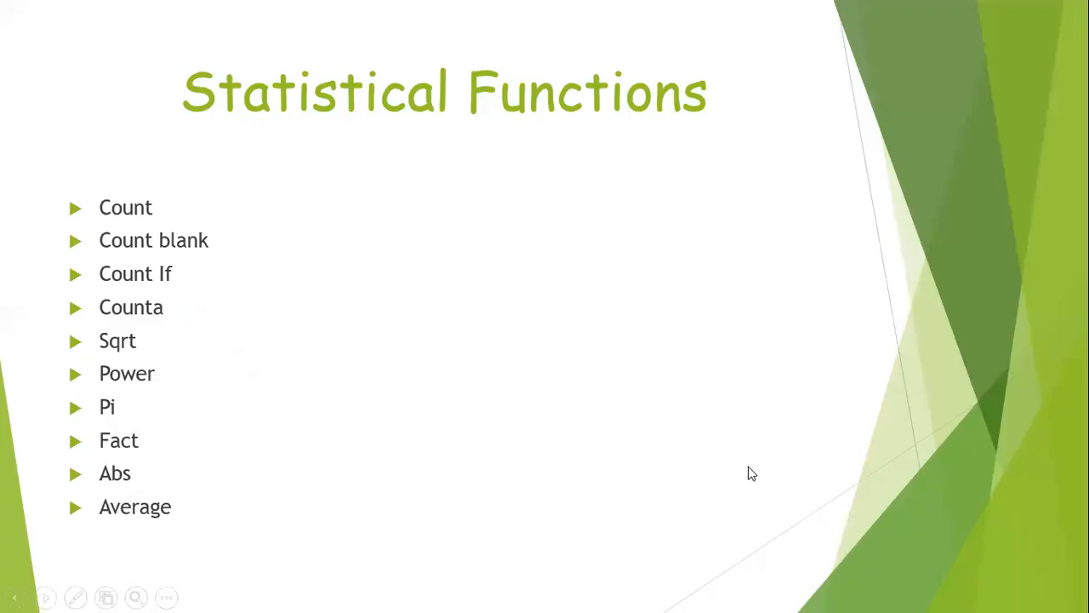
pyautogui.click(749, 471)
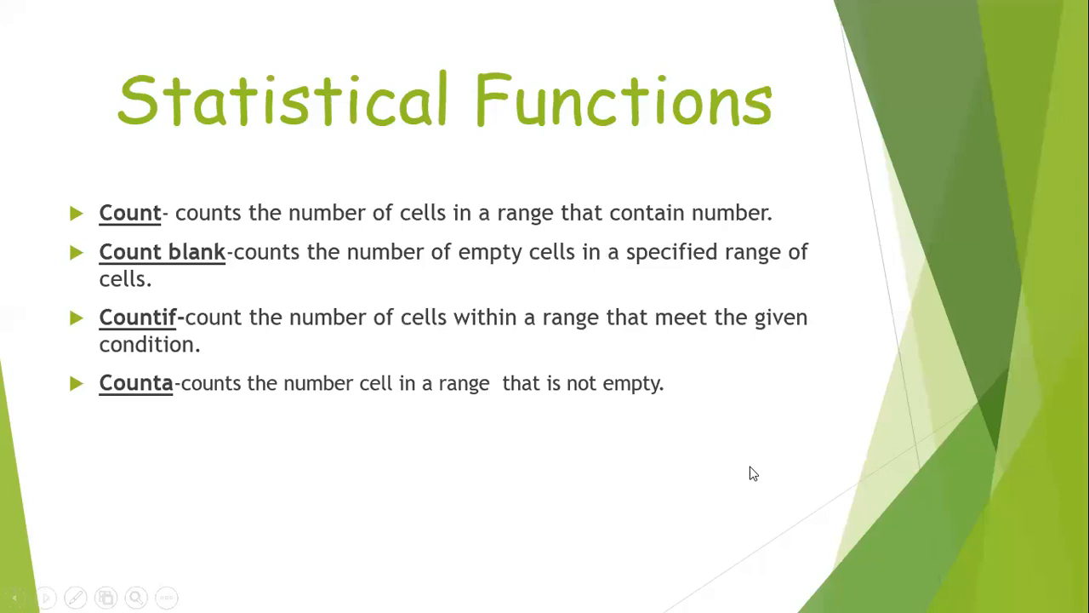
pyautogui.click(810, 443)
pyautogui.click(810, 443)
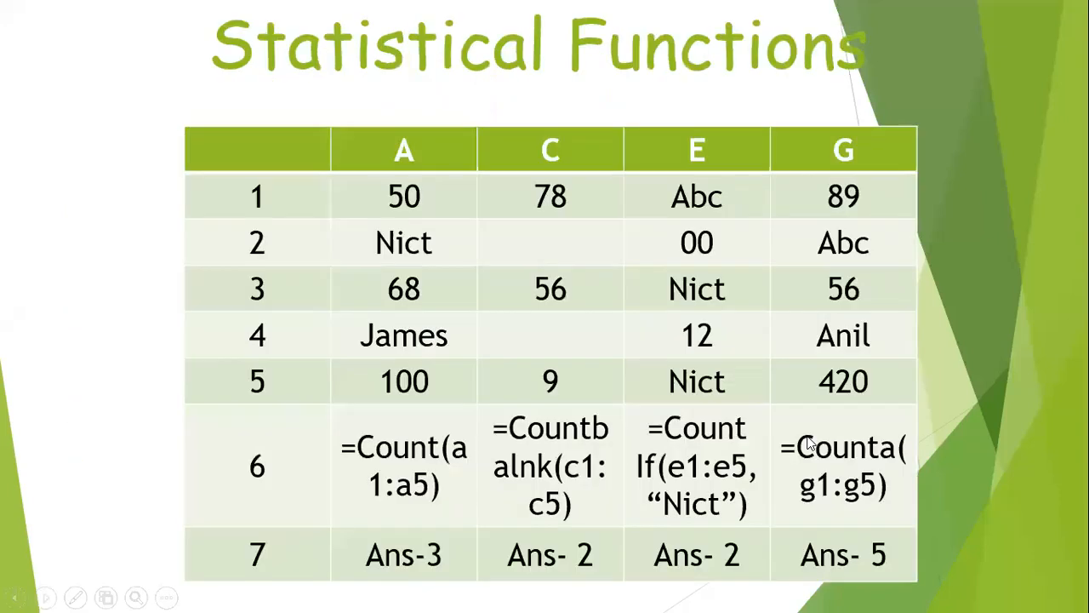
pyautogui.click(873, 420)
pyautogui.click(861, 412)
pyautogui.click(861, 412)
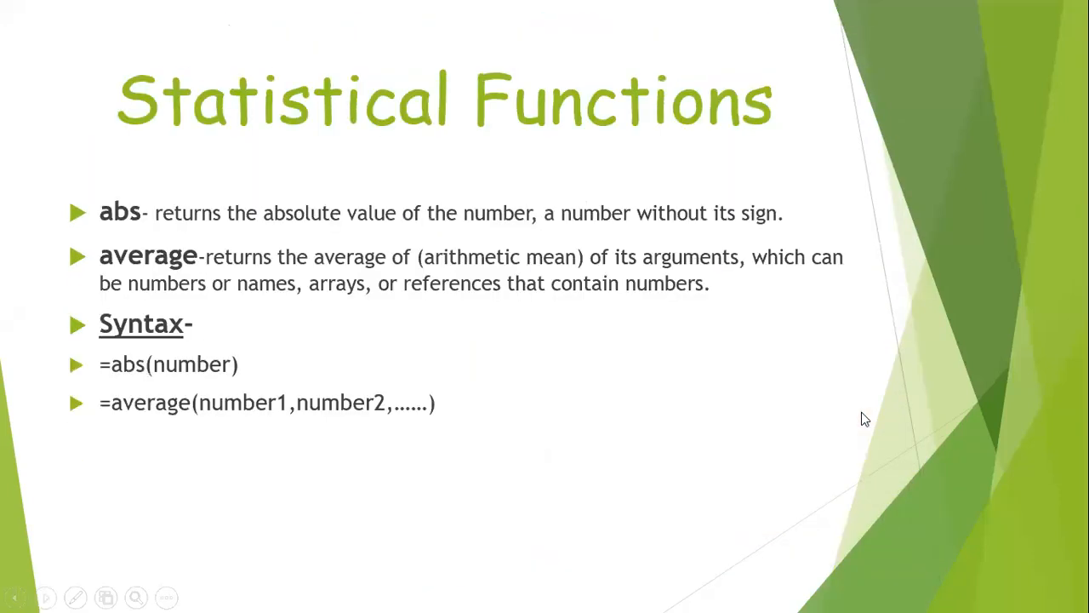
pyautogui.click(862, 412)
pyautogui.click(861, 418)
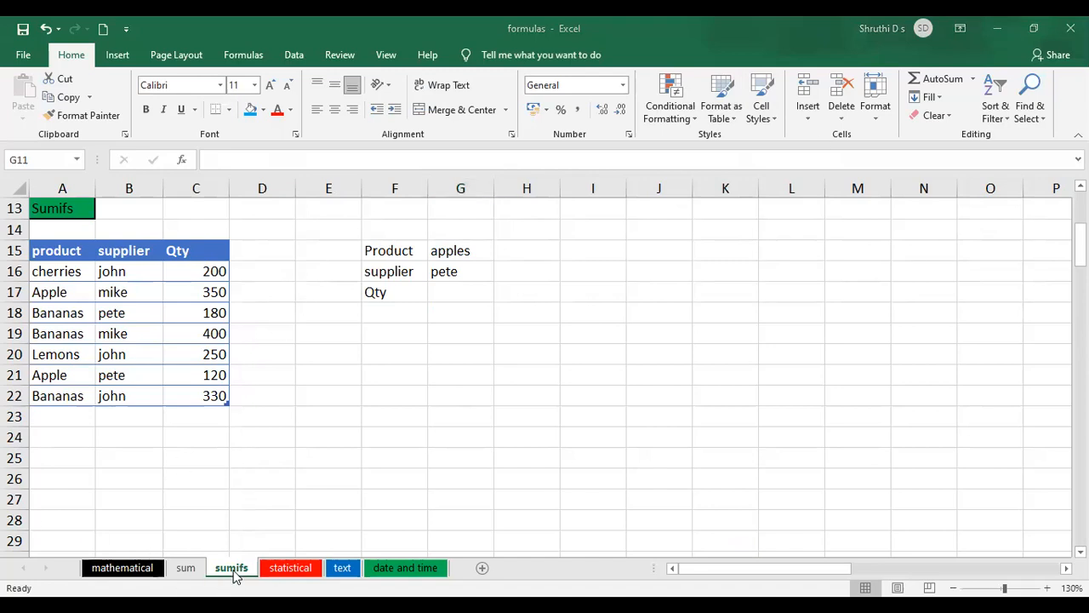
# Step: Show the Sumif table on the sumifs sheet and autofit column B to the supplier entries
pyautogui.click(186, 570)
pyautogui.click(230, 571)
pyautogui.scroll(4, 387, 462)
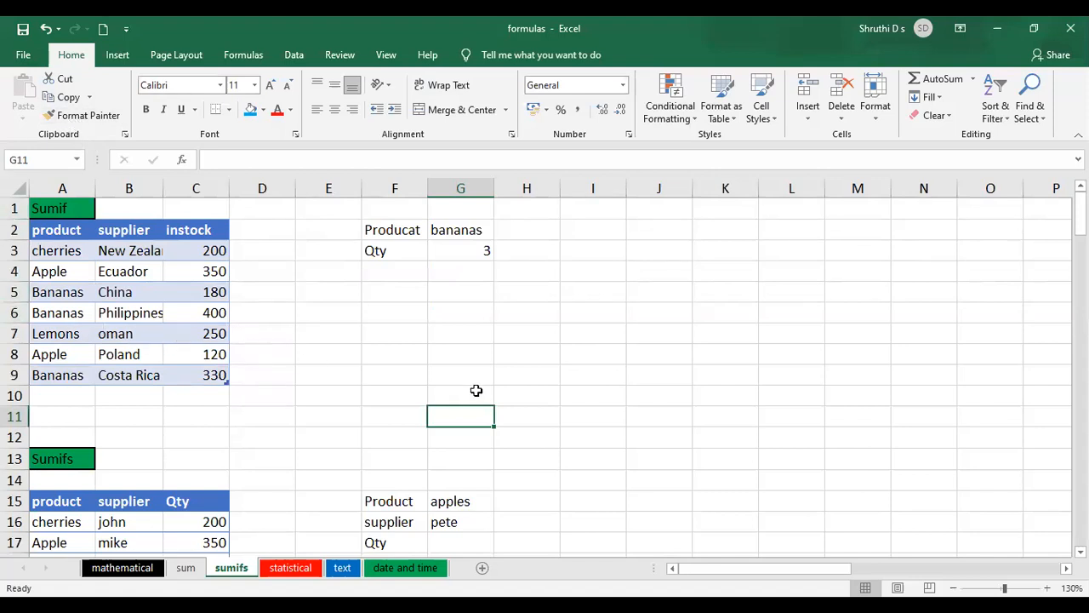
pyautogui.doubleClick(163, 187)
pyautogui.click(308, 367)
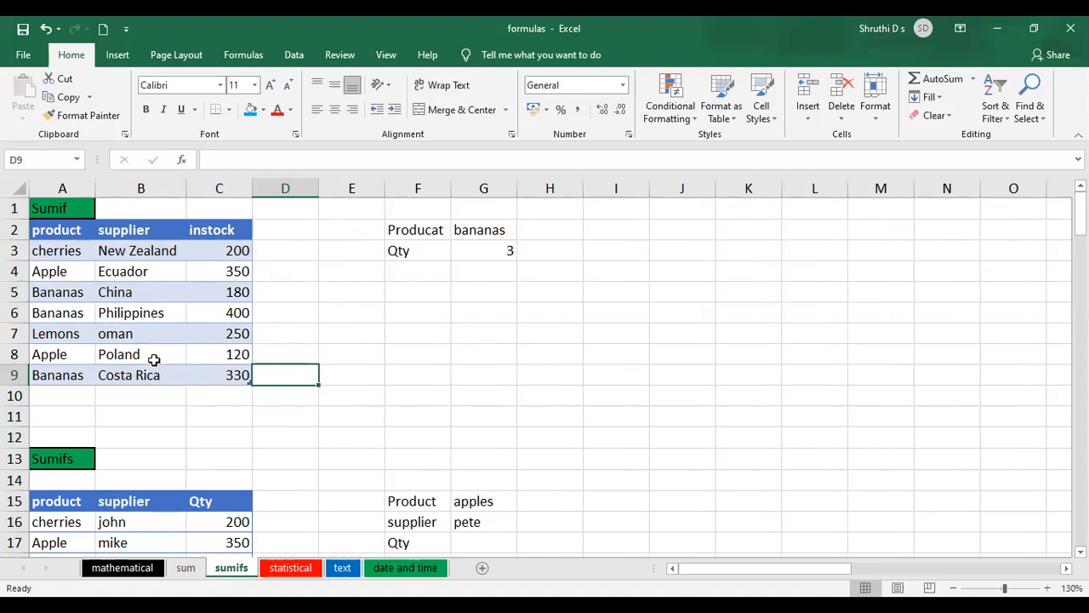
# Step: Highlight the instock quantities in C3:C9 of the Sumif table to examine them
pyautogui.click(415, 293)
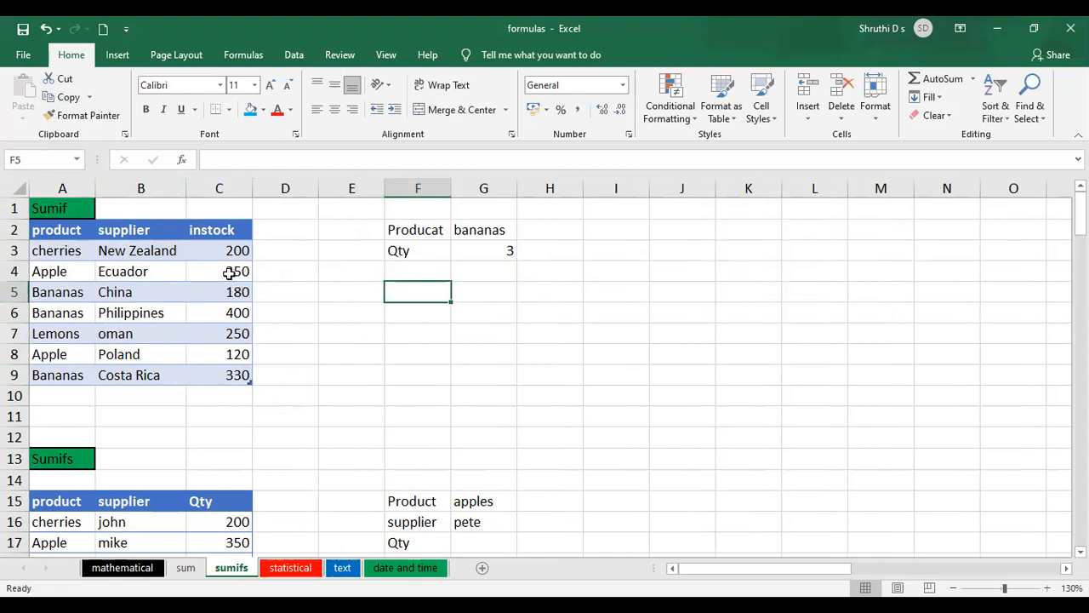
pyautogui.moveTo(235, 248); pyautogui.dragTo(244, 372)
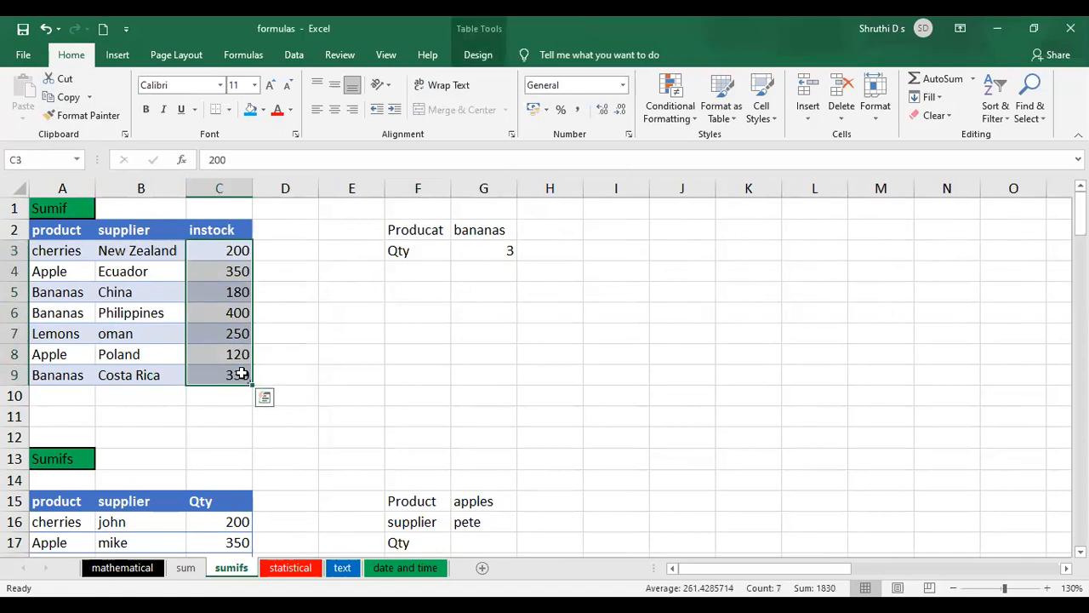
pyautogui.click(286, 354)
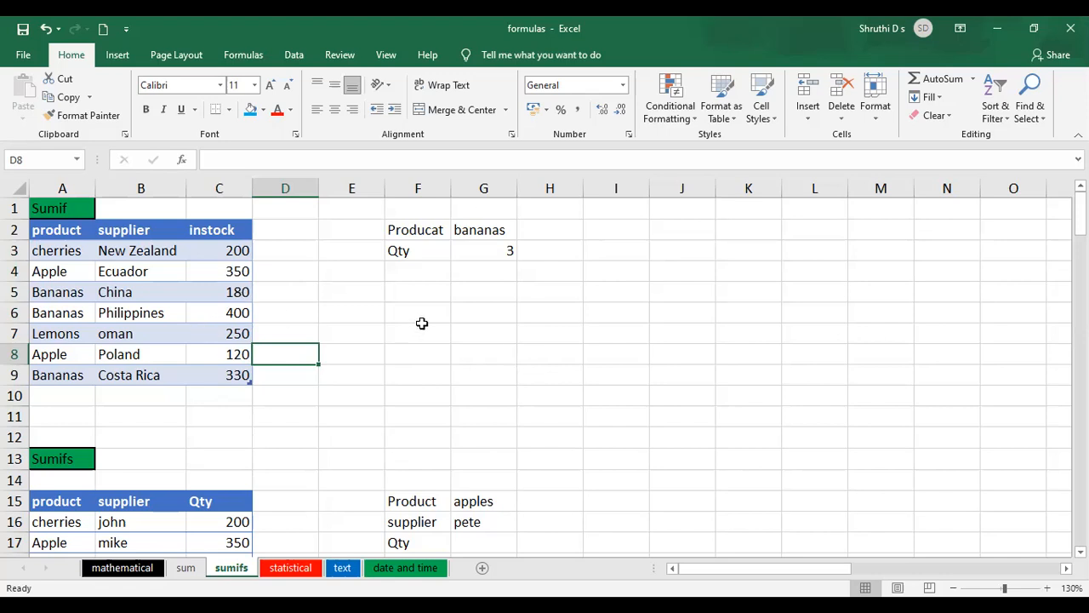
# Step: Start a SUMIF formula in F5 with the whole Sumif product table, Table1[#All], as its range
pyautogui.click(420, 299)
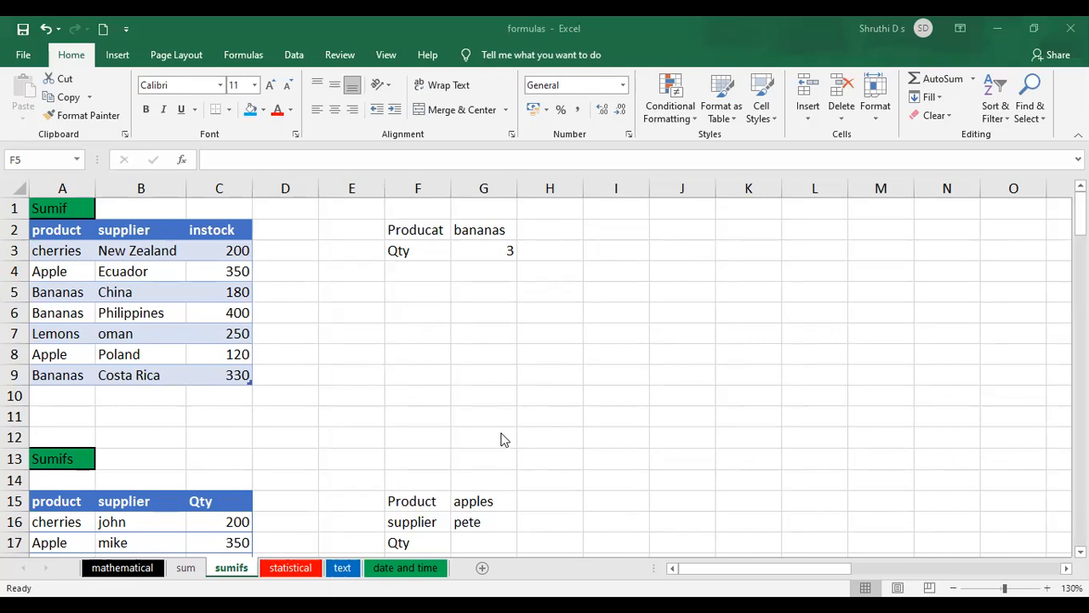
pyautogui.click(417, 292)
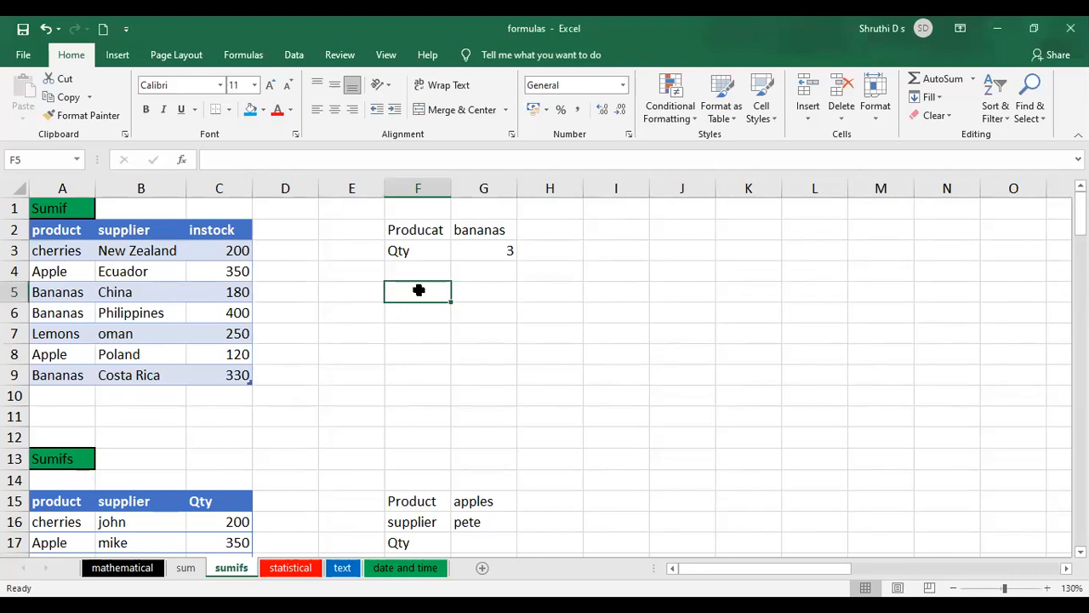
pyautogui.write('=')
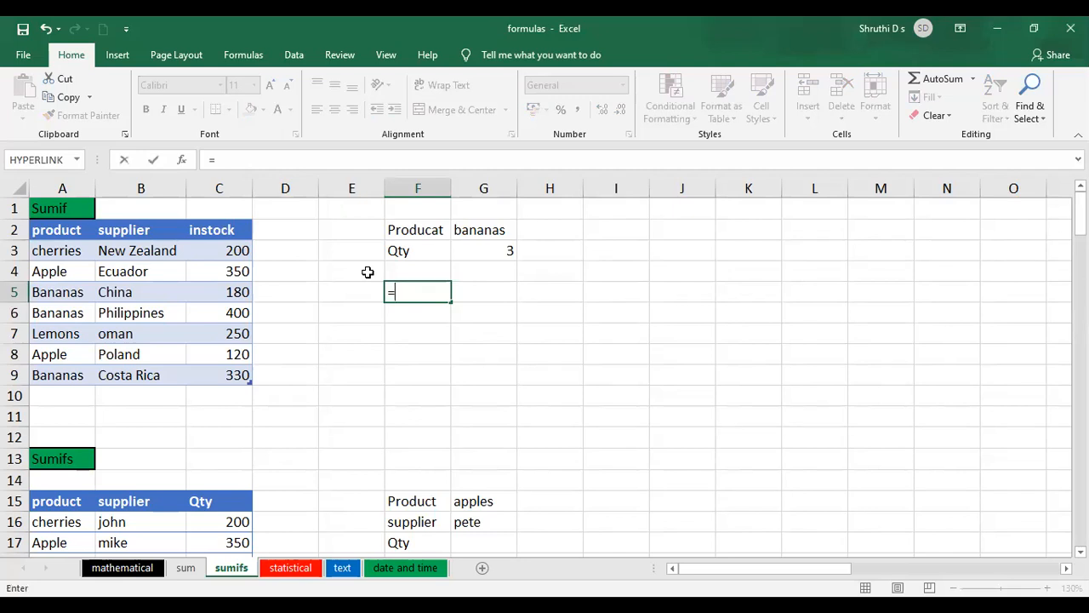
pyautogui.write('sumif')
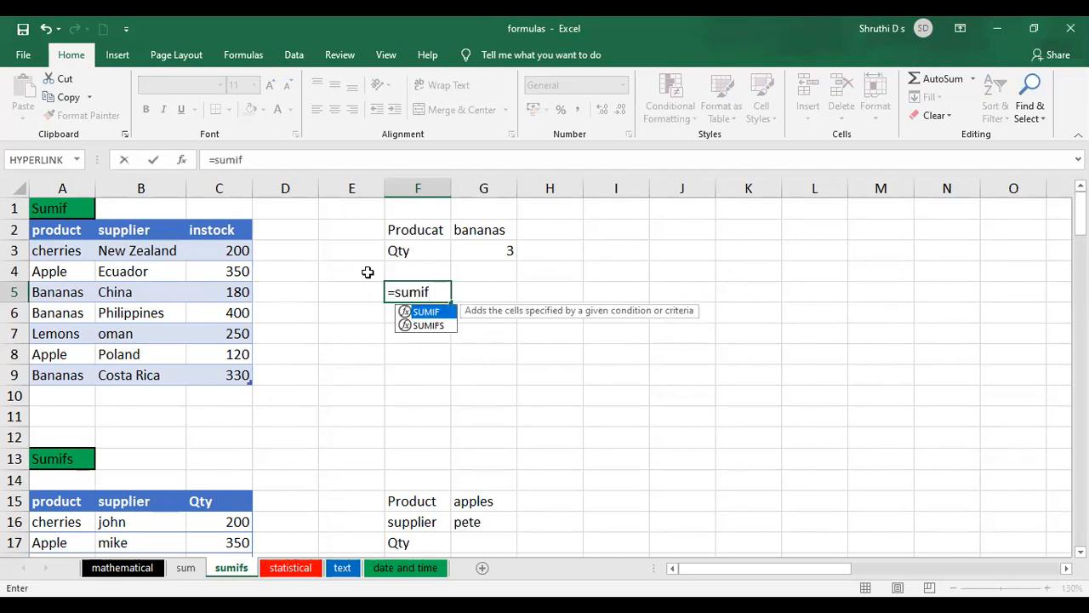
pyautogui.press('Tab')
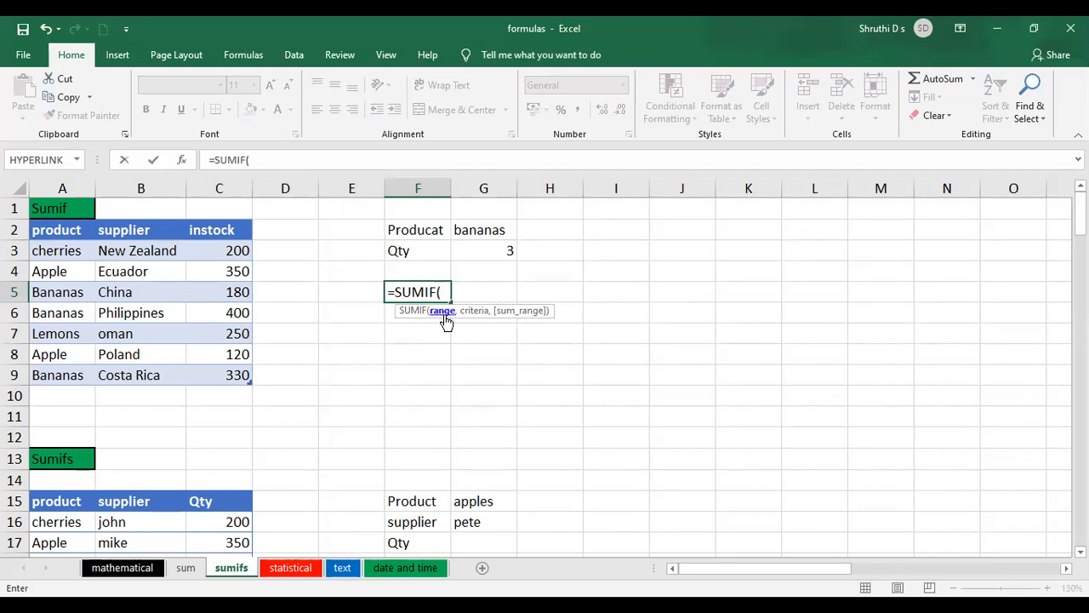
pyautogui.click(48, 233)
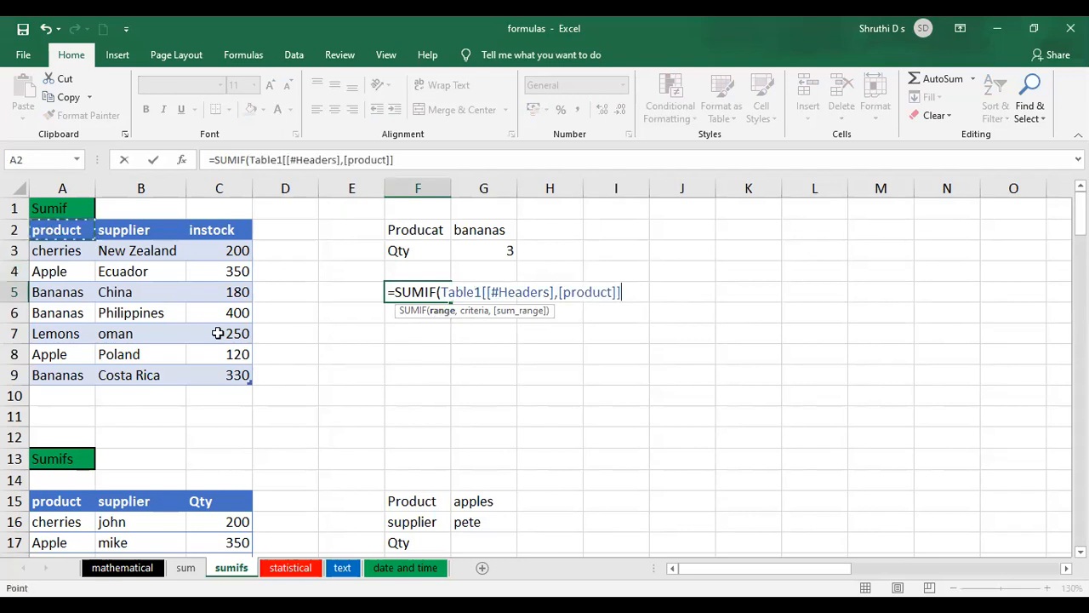
pyautogui.keyDown('shift'); pyautogui.click(216, 373); pyautogui.keyUp('shift')
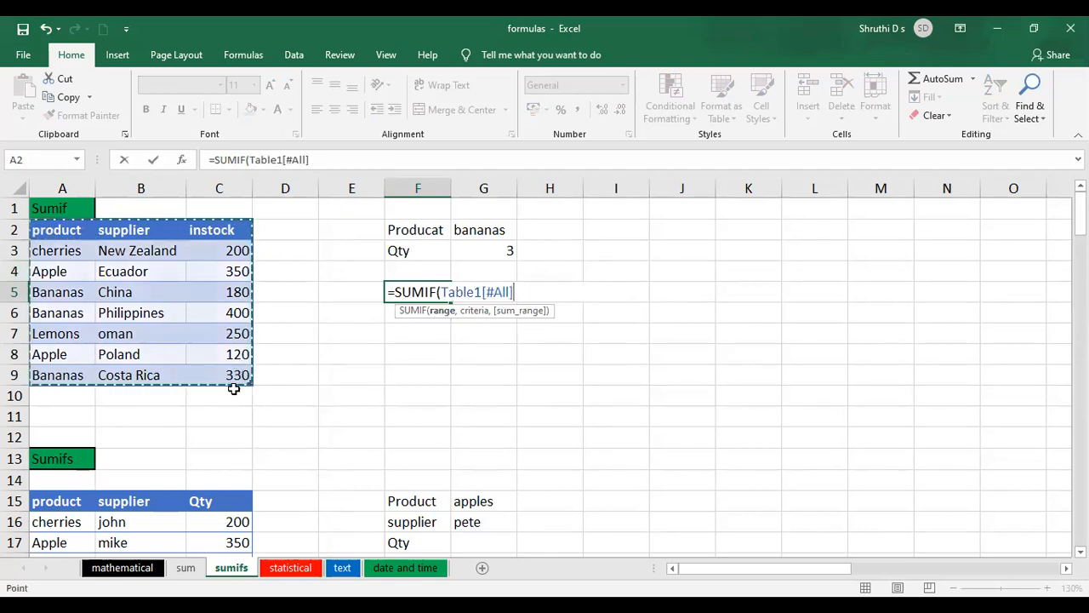
pyautogui.write(',')
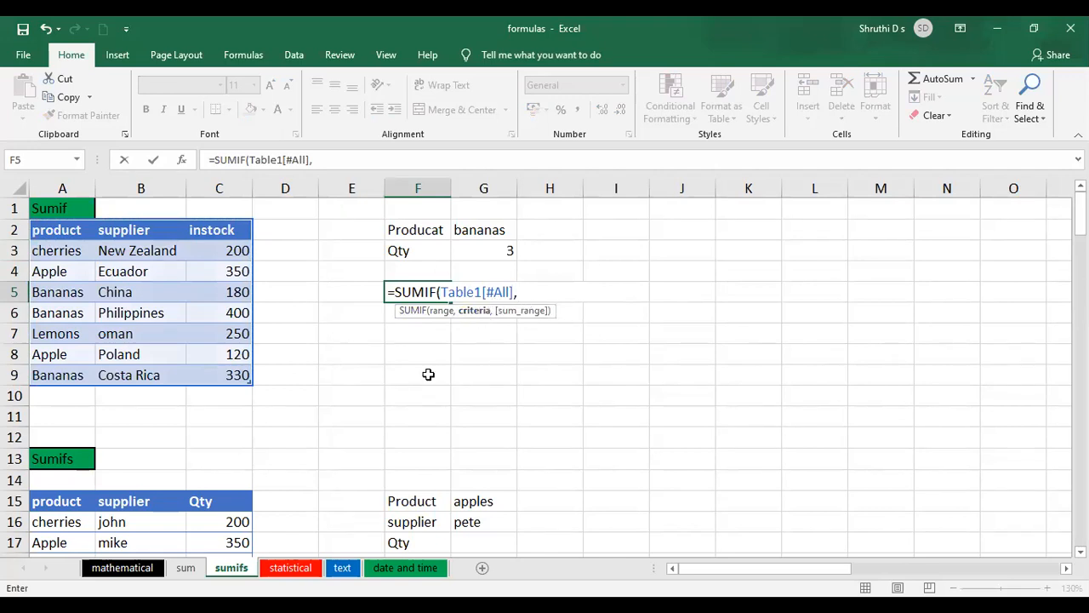
# Step: Enter "Bananas" as the criteria of the SUMIF formula in F5
pyautogui.write('""')
pyautogui.press('Left')
pyautogui.press('Right')
pyautogui.doubleClick(418, 287)
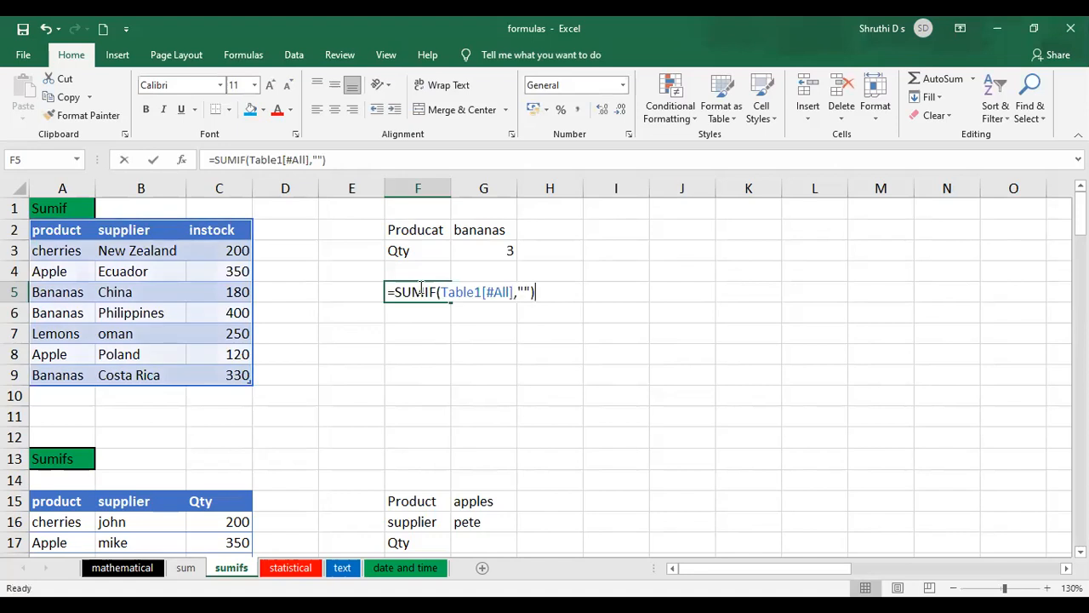
pyautogui.click(525, 292)
pyautogui.write('Bana')
pyautogui.write('nas')
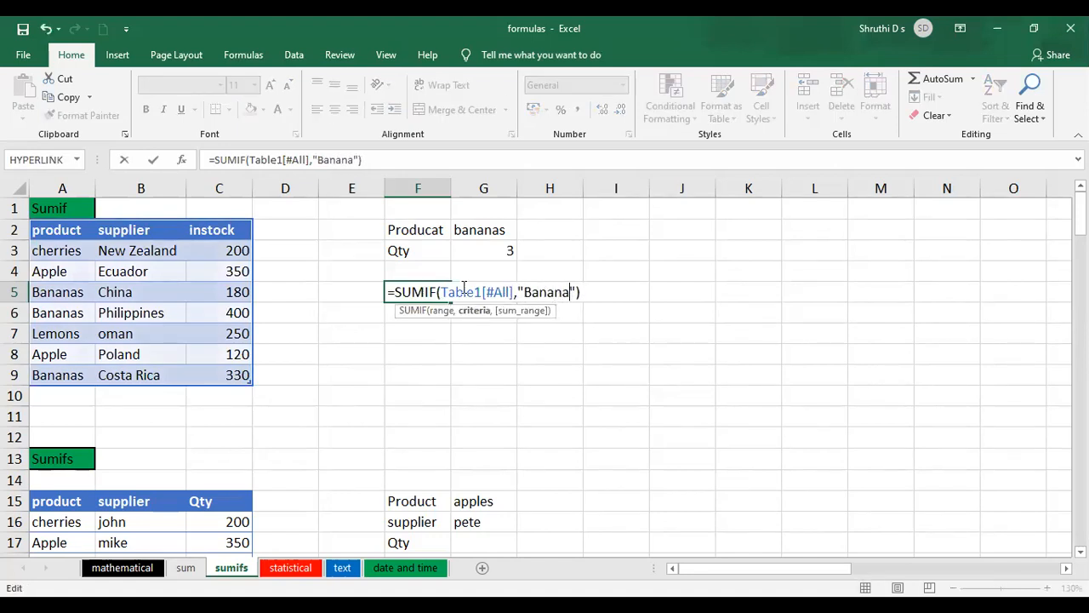
# Step: Complete the SUMIF formula in F5 with the instock column including its header, Table1[[#All],[instock]], as the sum range
pyautogui.press('Right')
pyautogui.write(',')
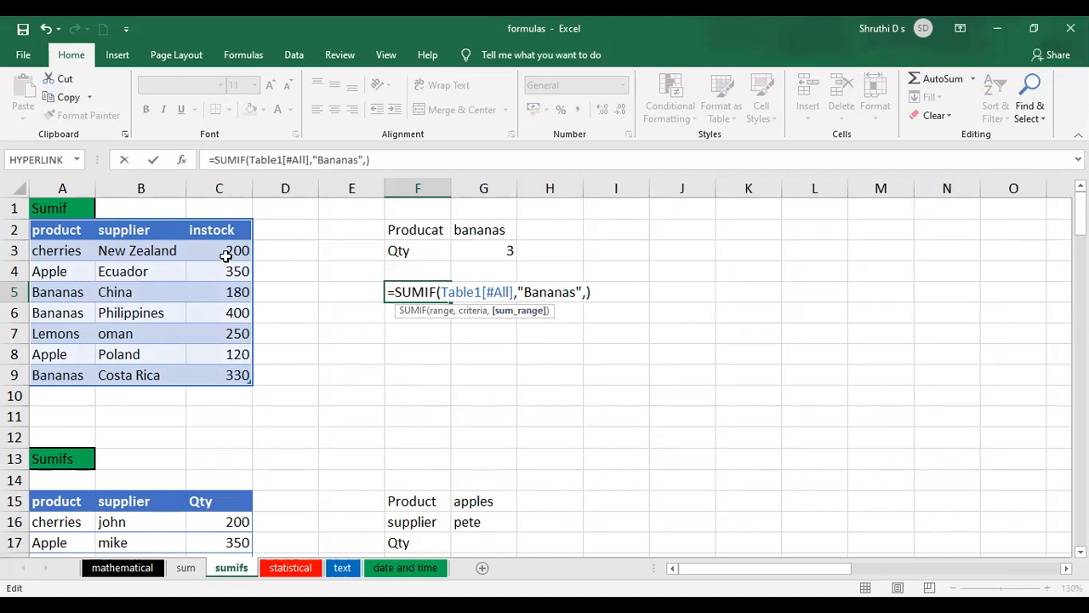
pyautogui.moveTo(237, 251); pyautogui.dragTo(244, 399)
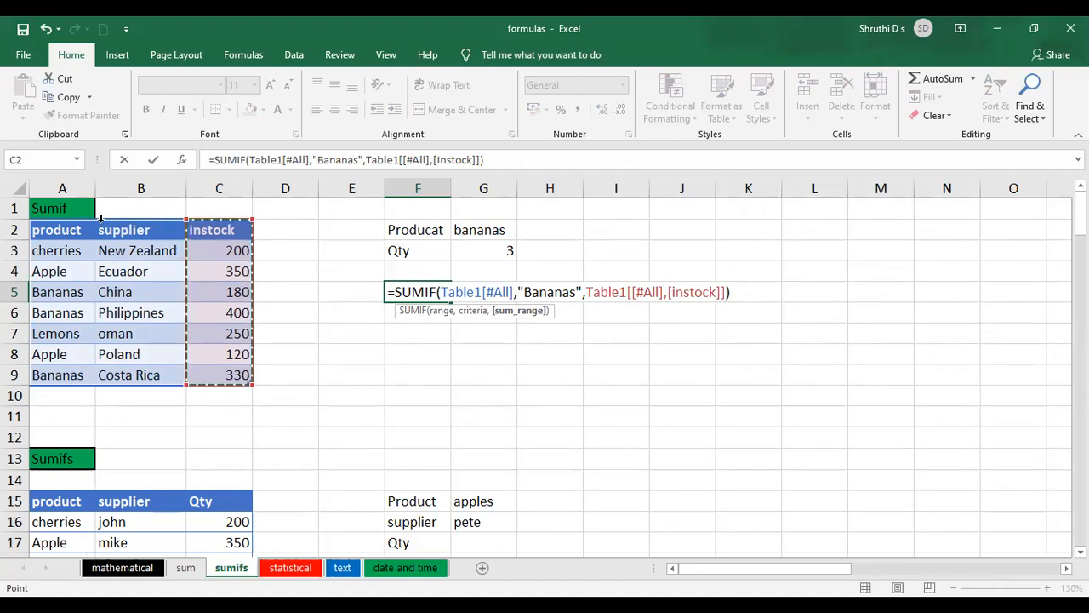
pyautogui.press('Return')
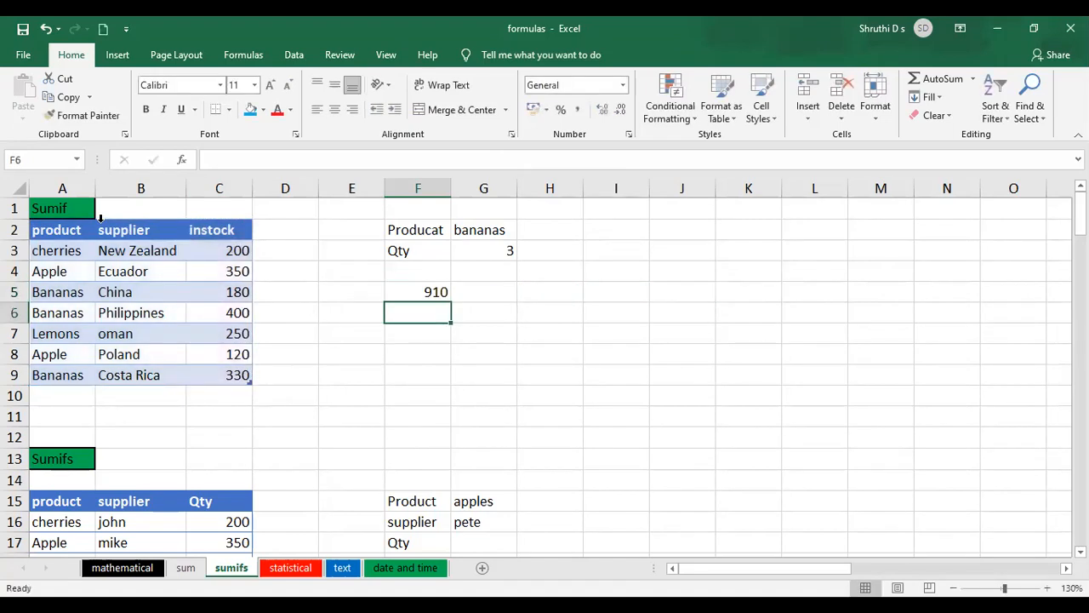
# Step: Try to total the banana stock with a SUM of C5 and C6 in I5, and clear the cell
pyautogui.click(422, 292)
pyautogui.click(637, 291)
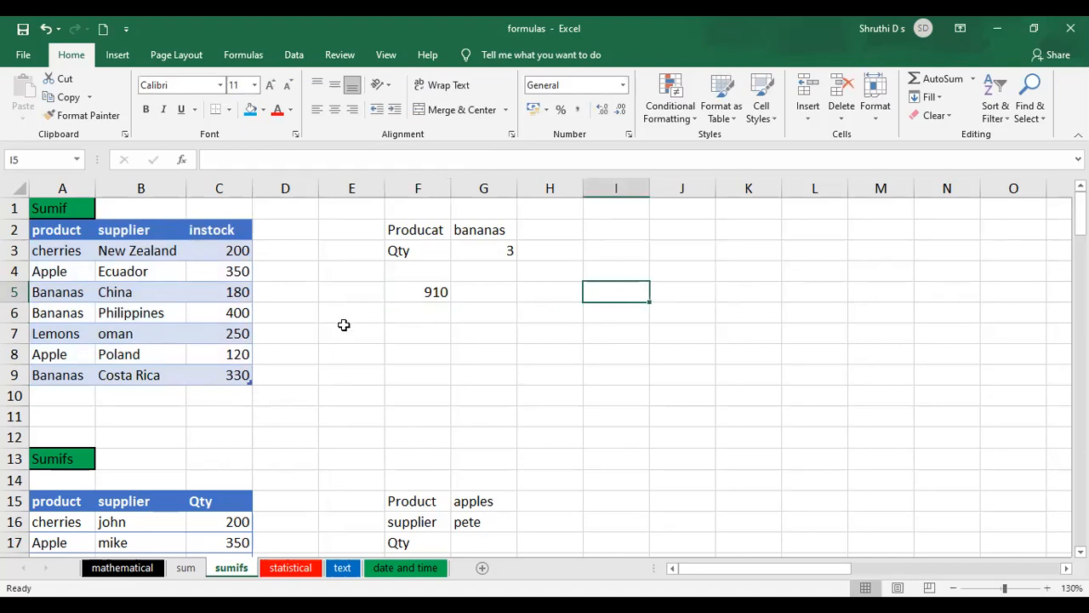
pyautogui.write('=sum')
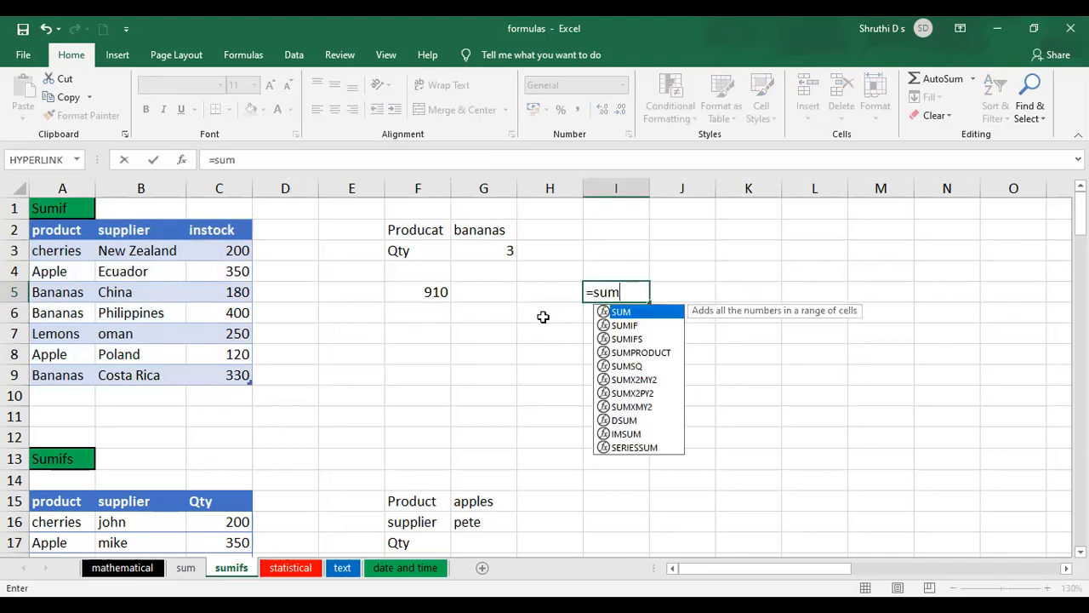
pyautogui.write('(')
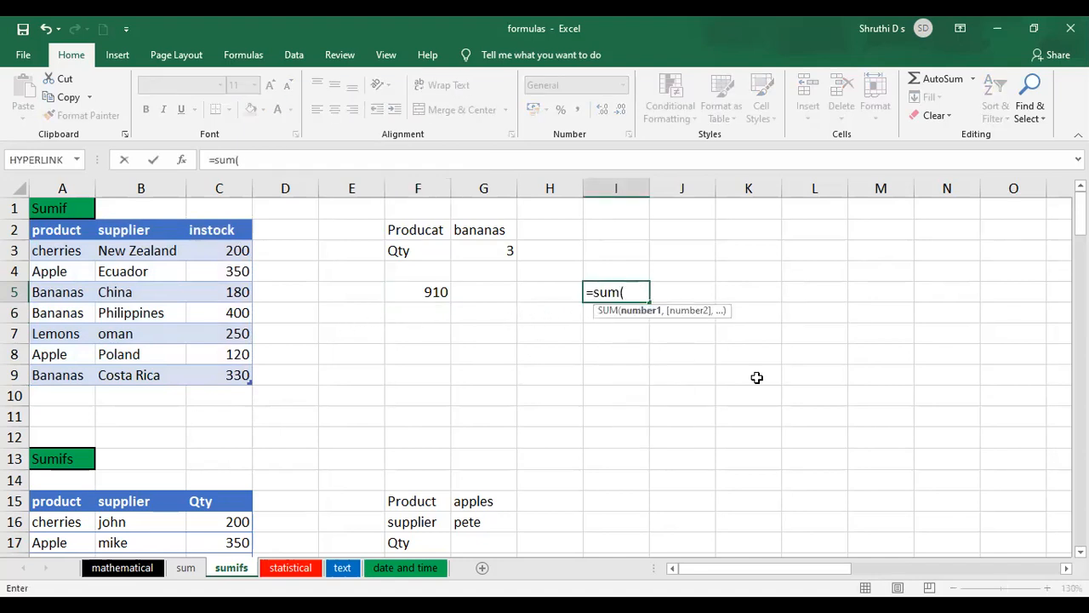
pyautogui.click(236, 292)
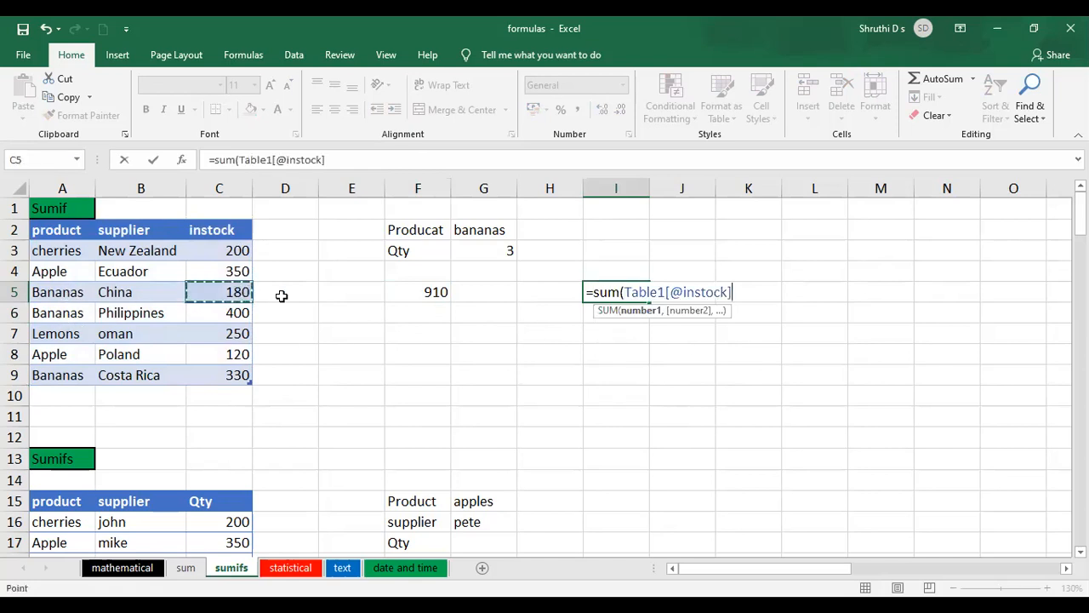
pyautogui.write(',')
pyautogui.click(242, 313)
pyautogui.write(')')
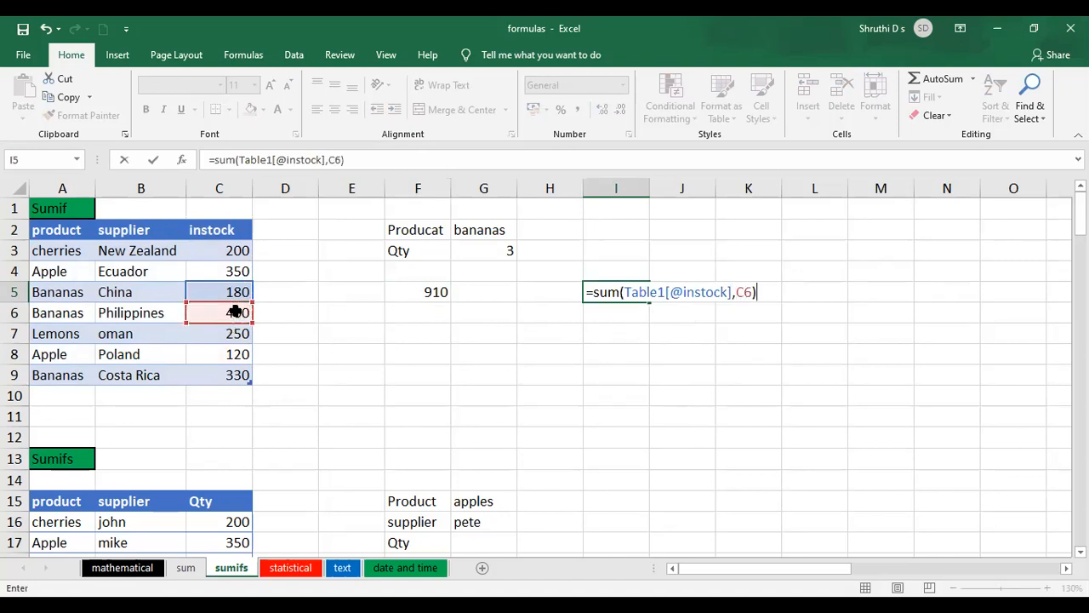
pyautogui.press('Return')
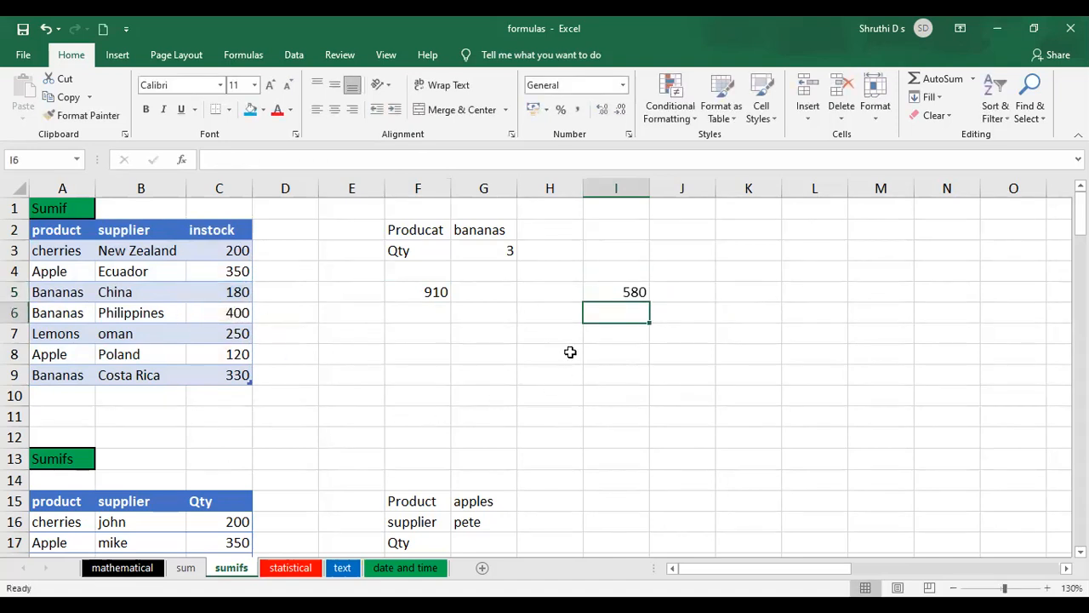
pyautogui.click(617, 289)
pyautogui.press('Delete')
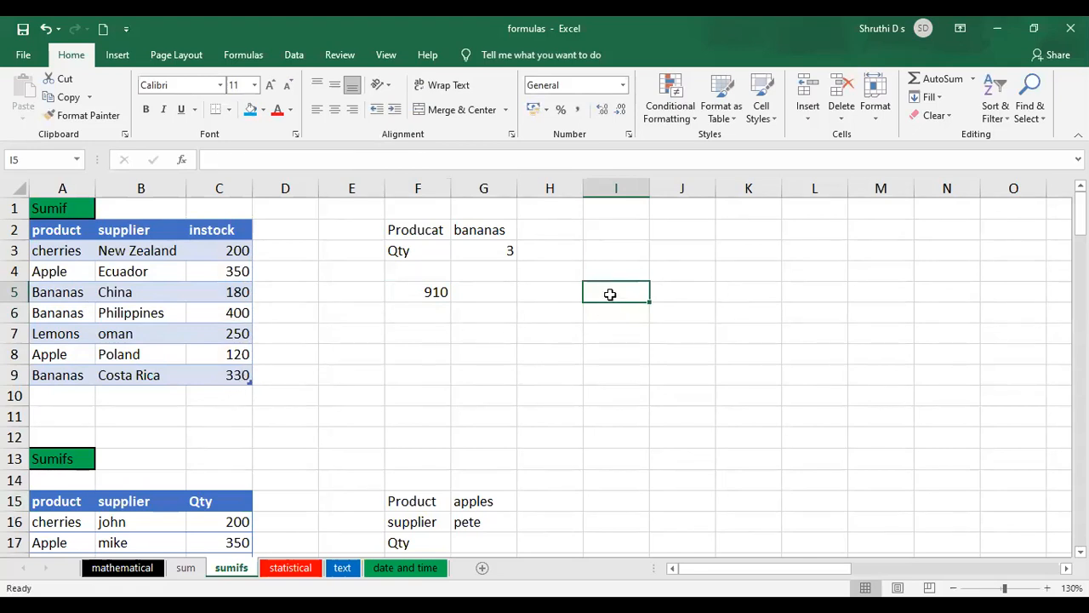
# Step: Enter a SUM formula in I5 that adds the three banana instock quantities in C5, C6 and C9
pyautogui.write('=')
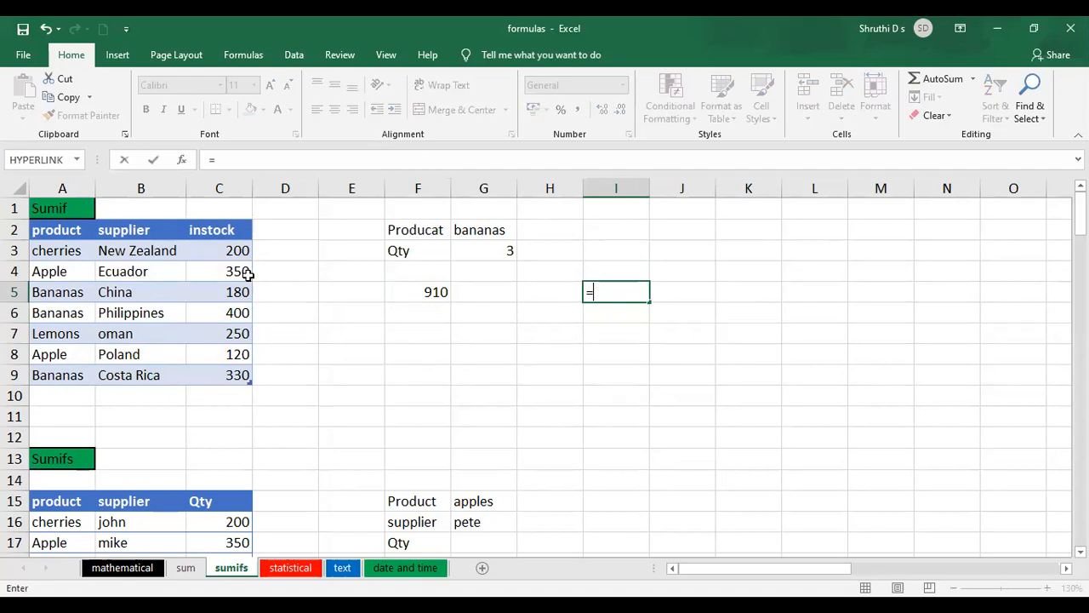
pyautogui.write('sum(')
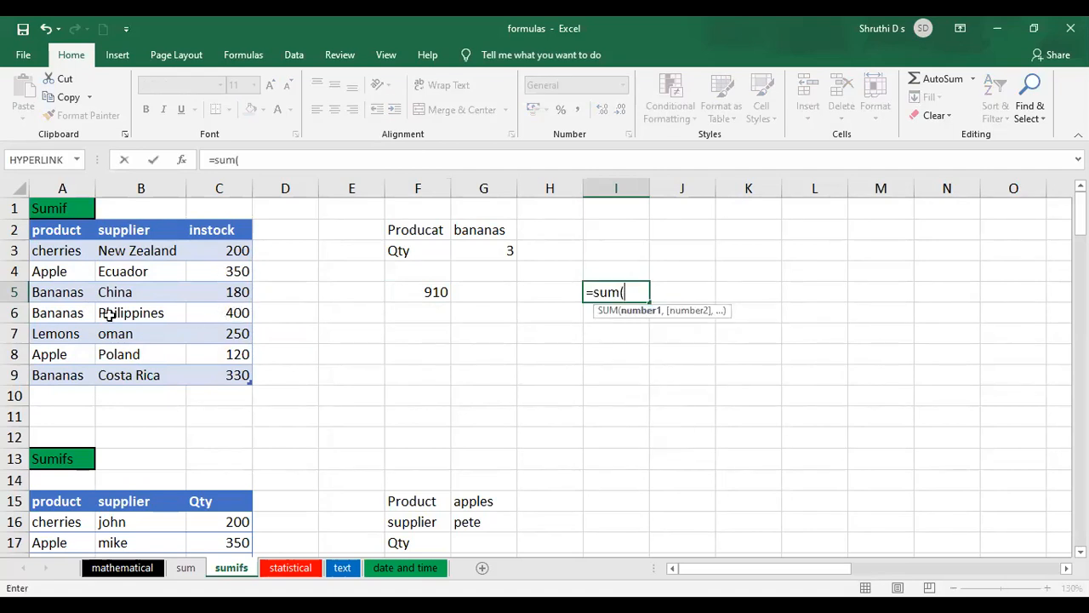
pyautogui.click(234, 291)
pyautogui.write(',')
pyautogui.click(238, 312)
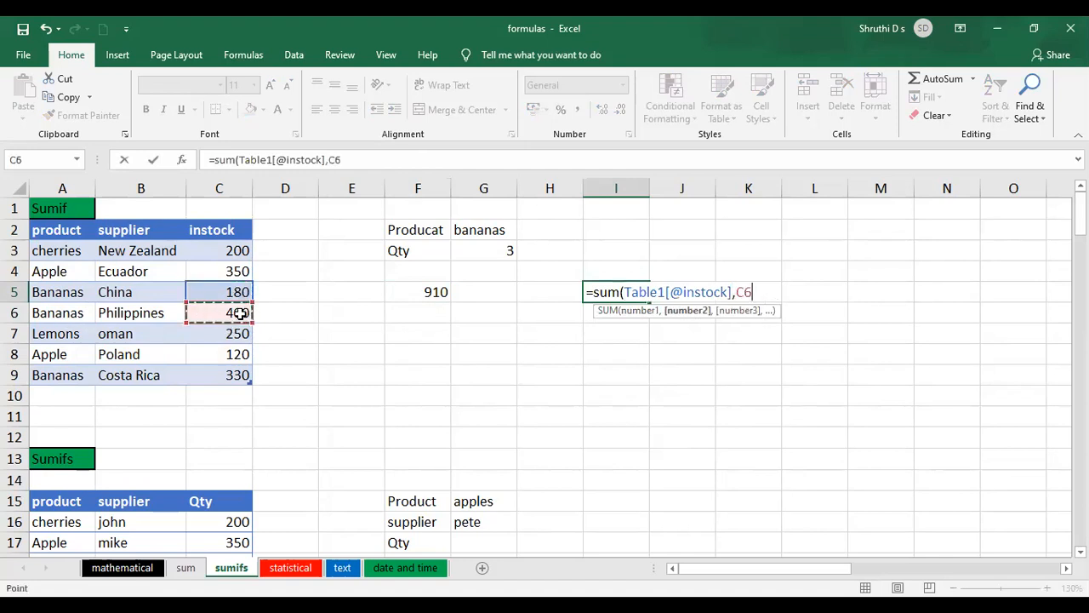
pyautogui.write(',')
pyautogui.click(239, 377)
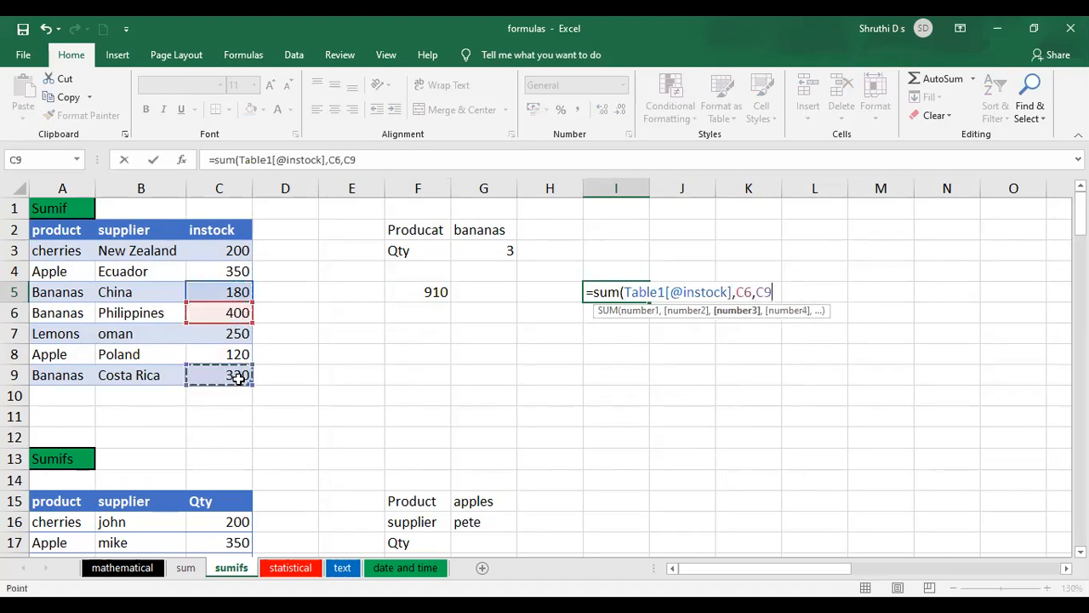
pyautogui.write(')')
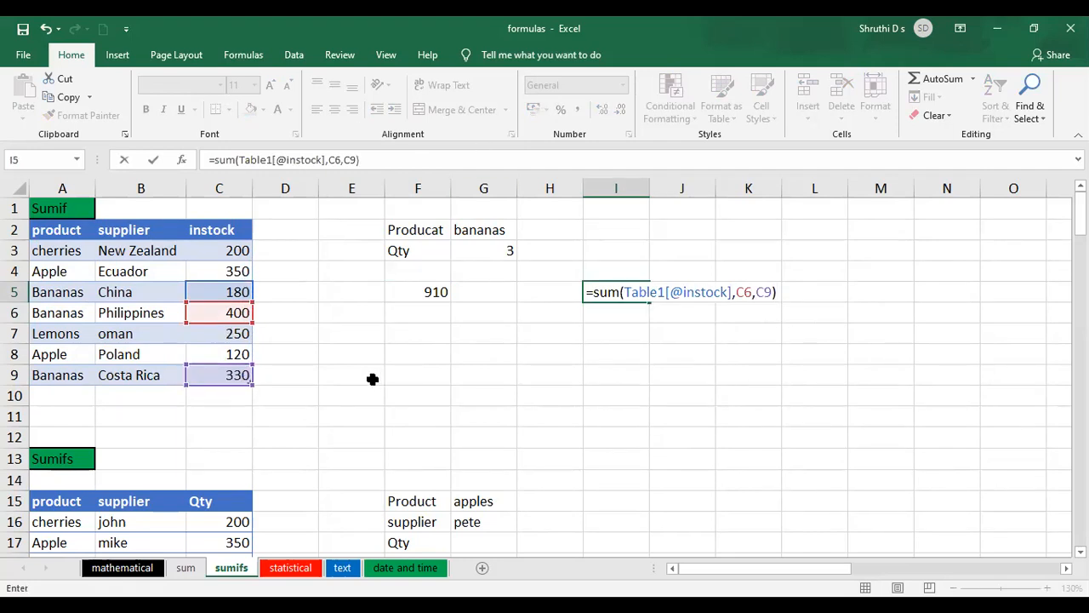
pyautogui.press('Return')
# Step: Compare the SUMIF formula in F5 with the SUM formula in I5, and clear I5
pyautogui.click(448, 292)
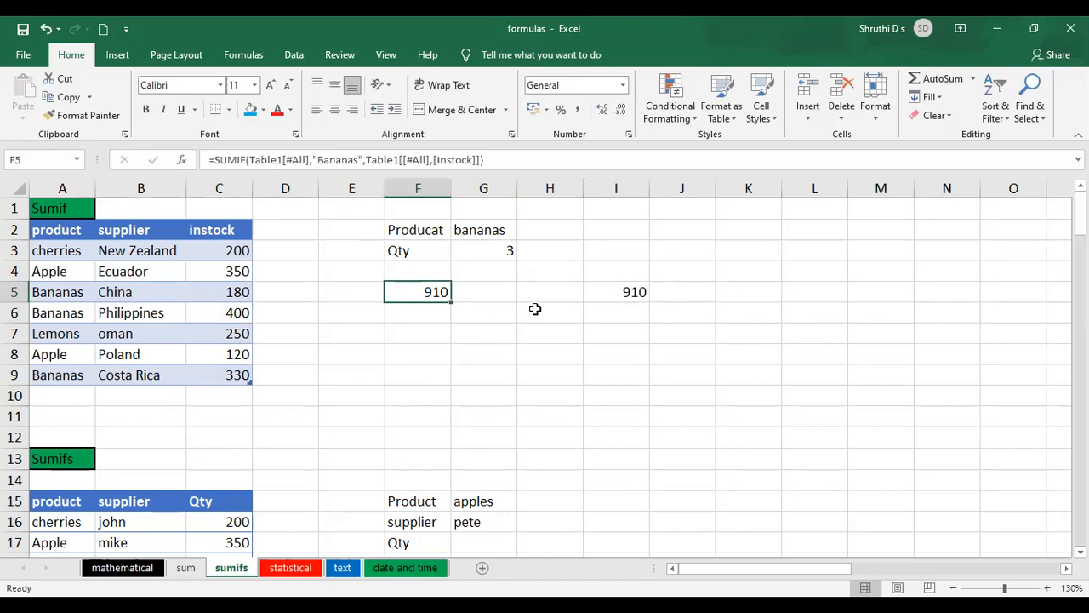
pyautogui.click(632, 292)
pyautogui.click(434, 292)
pyautogui.click(618, 294)
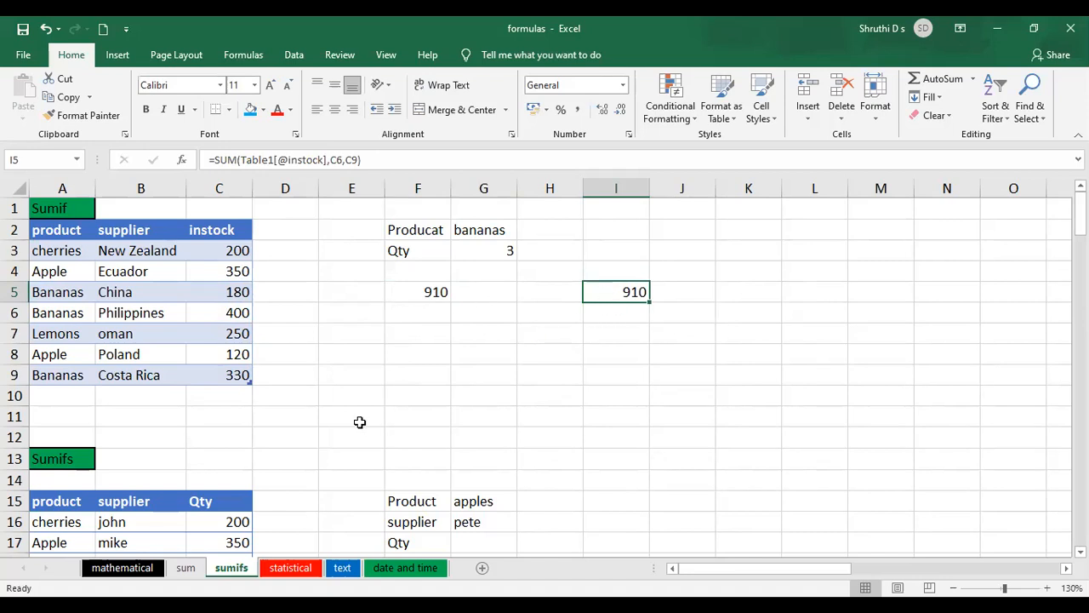
pyautogui.press('Delete')
# Step: Start a SUMIF formula in F6 with the whole Sumif product table, Table1[#All], as its range
pyautogui.click(415, 321)
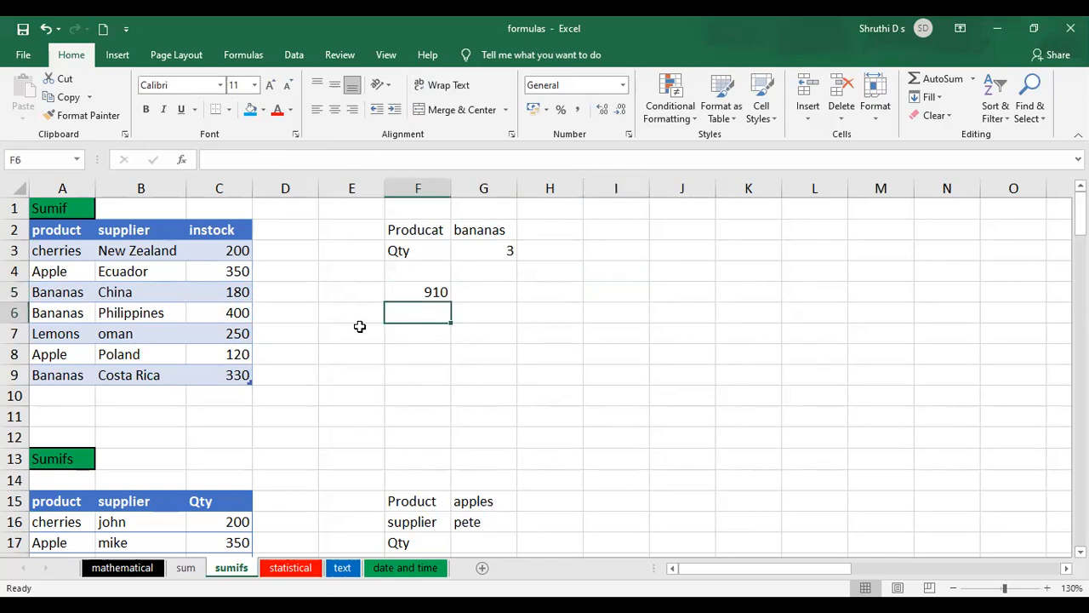
pyautogui.write('=')
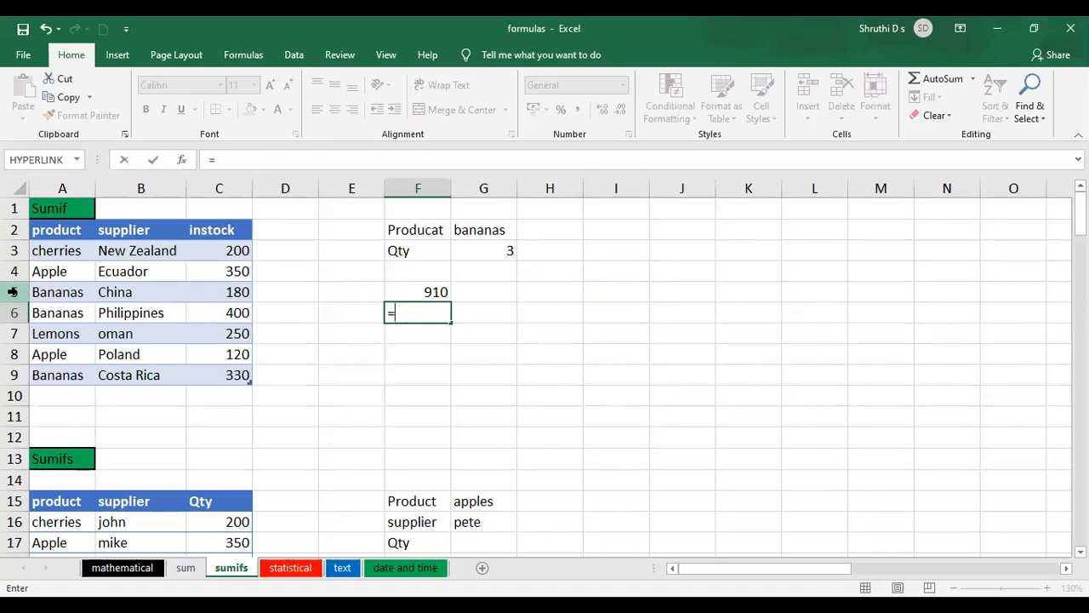
pyautogui.write('sumif')
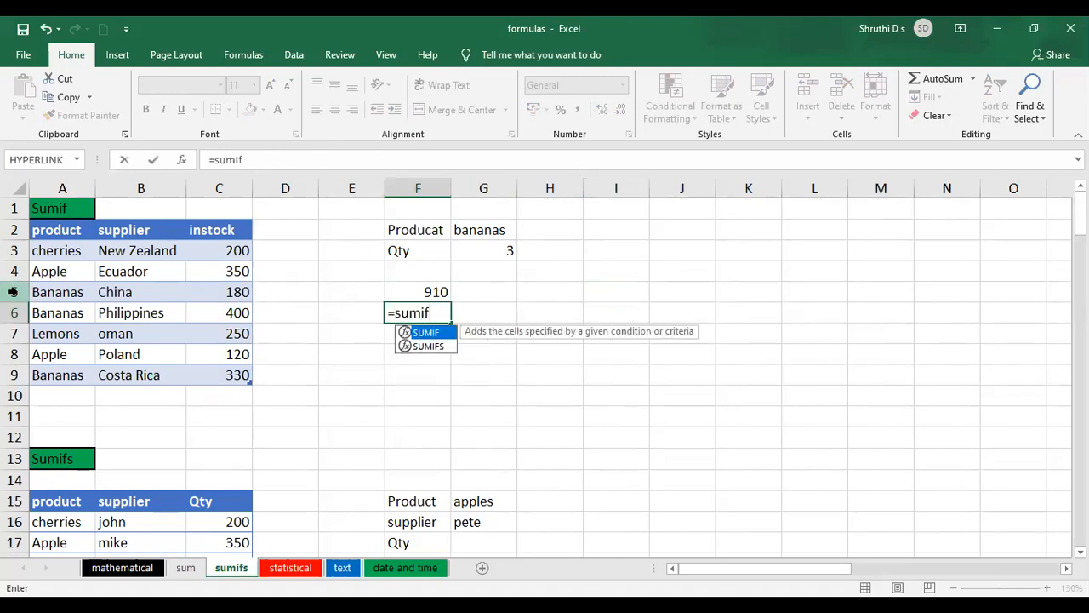
pyautogui.press('Tab')
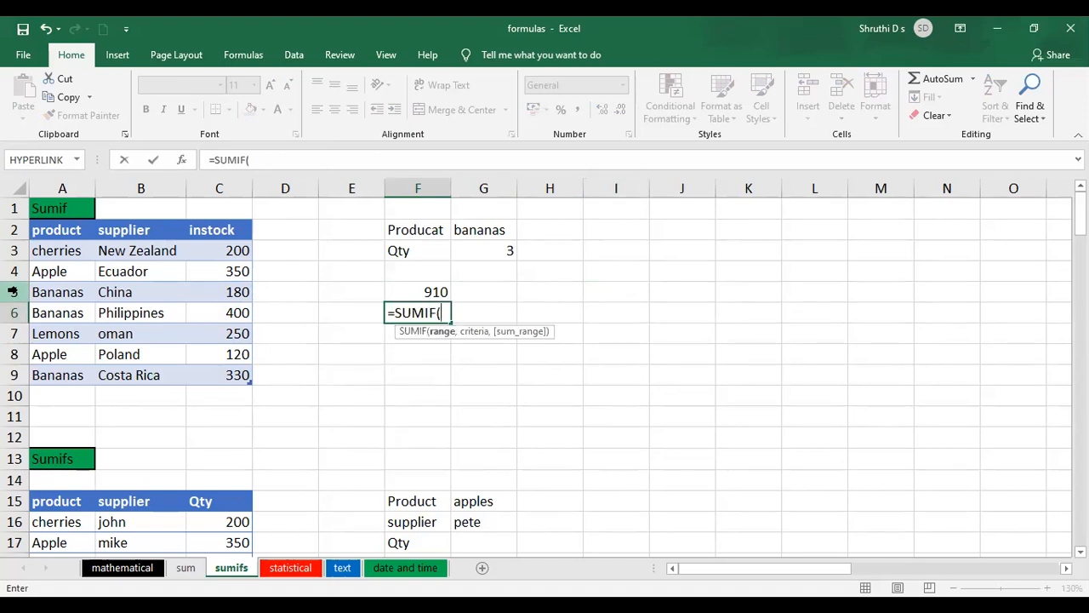
pyautogui.click(65, 235)
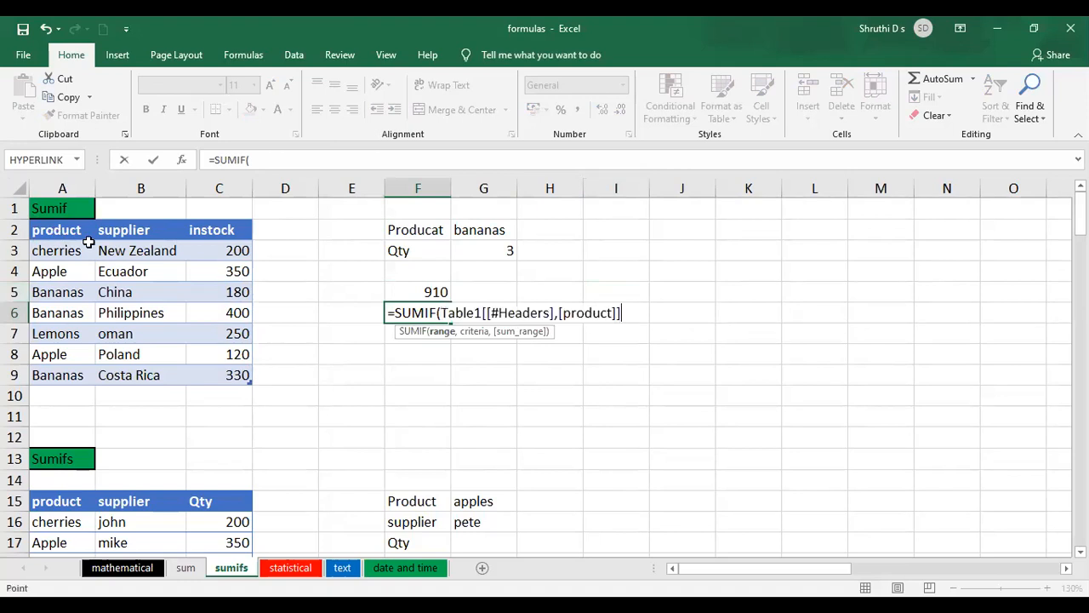
pyautogui.keyDown('shift'); pyautogui.click(209, 374); pyautogui.keyUp('shift')
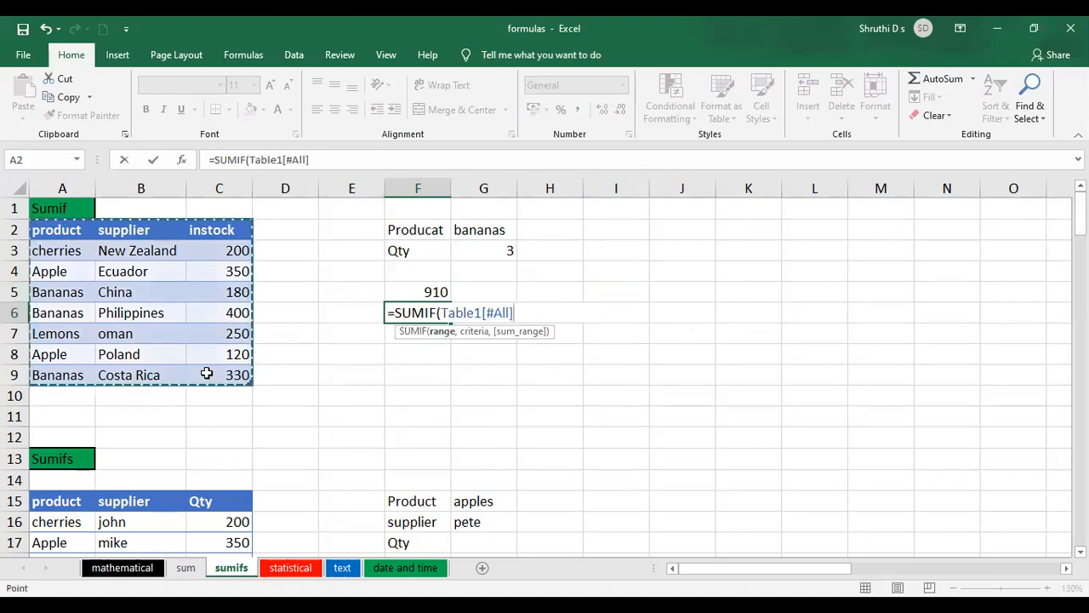
pyautogui.write(',')
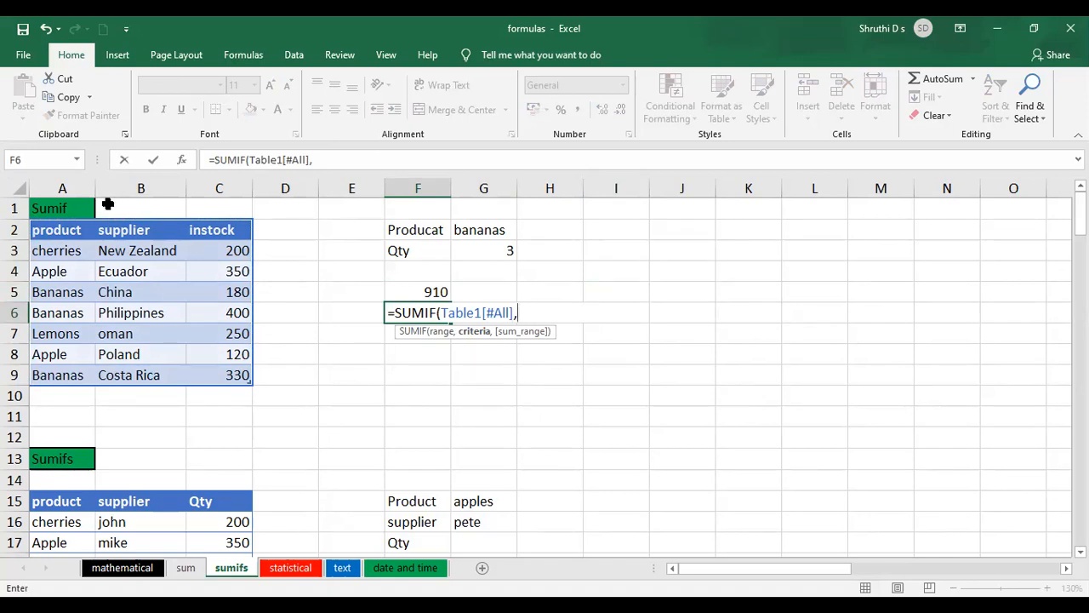
# Step: Enter "Bananas" as the criteria of the SUMIF formula in F6
pyautogui.write('""')
pyautogui.click(524, 313)
pyautogui.write('Banga')
pyautogui.press('BackSpace')
pyautogui.press('BackSpace')
pyautogui.write('anas')
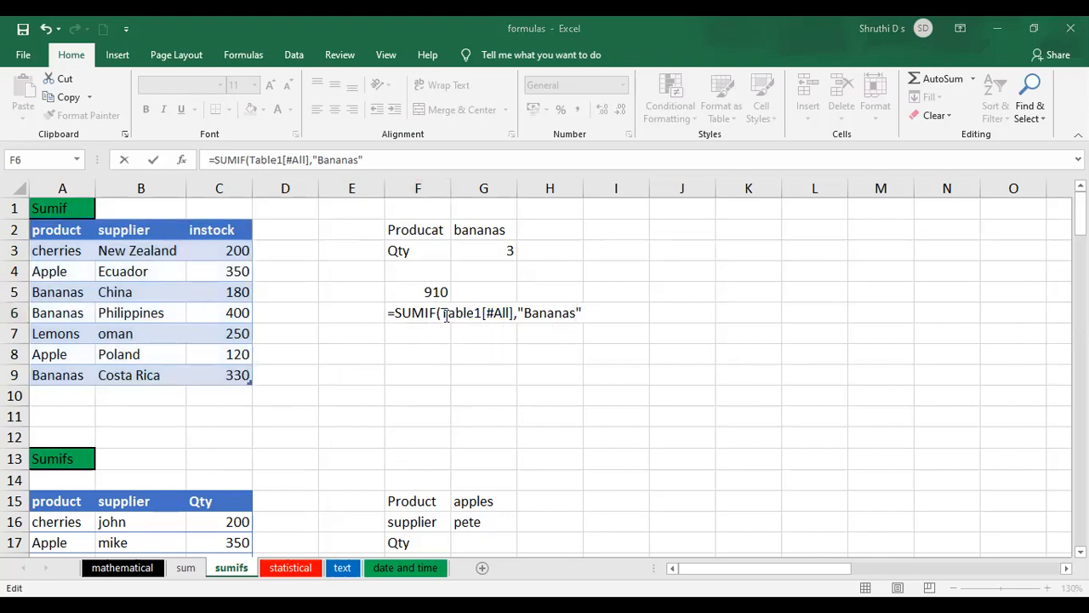
pyautogui.click(507, 313)
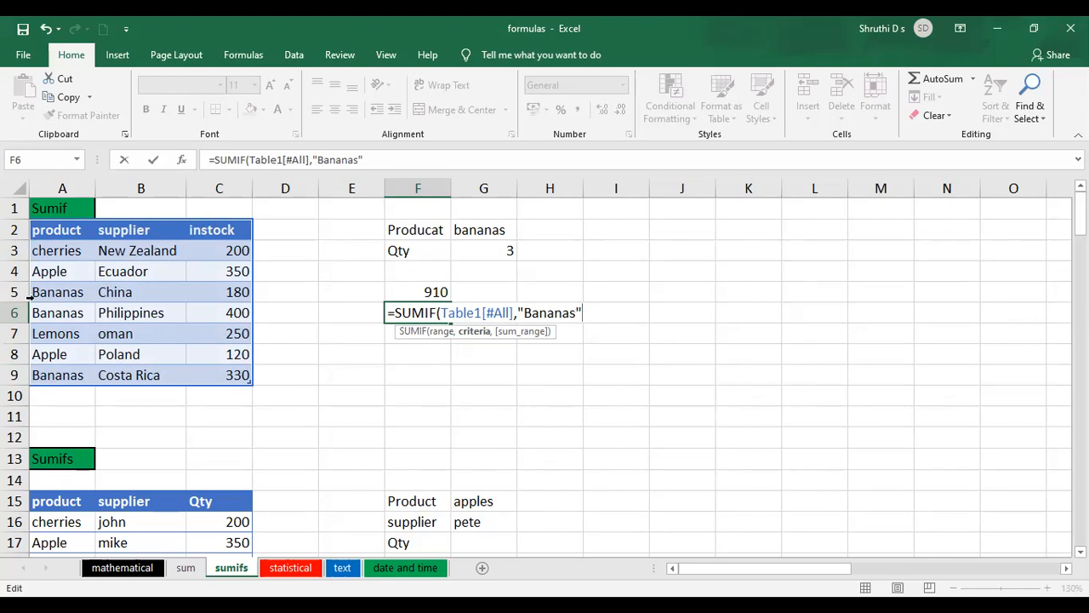
# Step: Complete the SUMIF formula in F6 with the instock column including its header, Table1[[#All],[instock]], as the sum range
pyautogui.write(',')
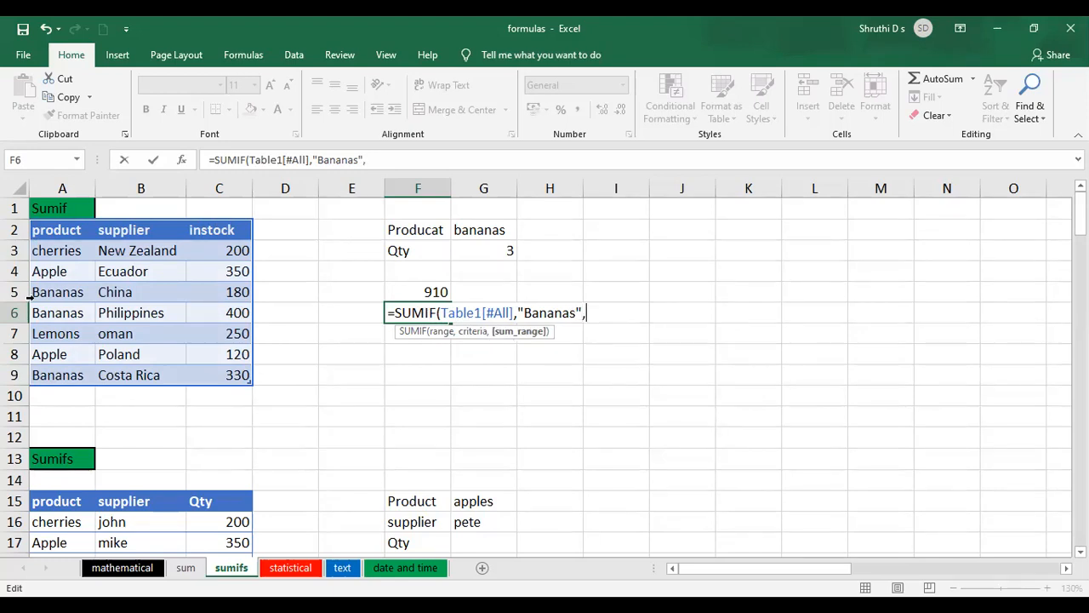
pyautogui.click(211, 231)
pyautogui.keyDown('shift'); pyautogui.click(237, 375); pyautogui.keyUp('shift')
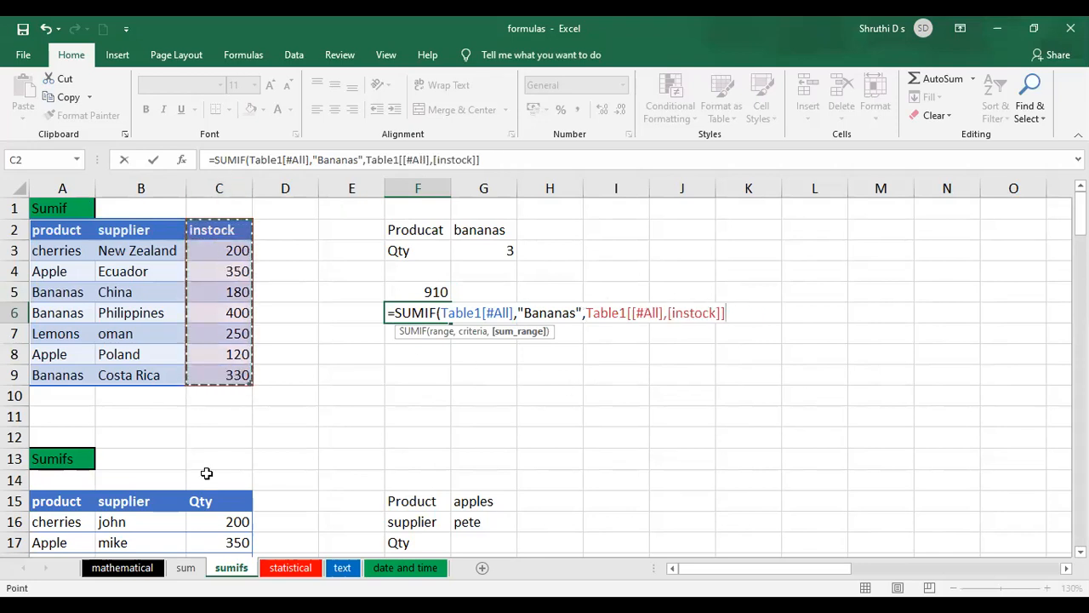
pyautogui.write(')')
pyautogui.press('Return')
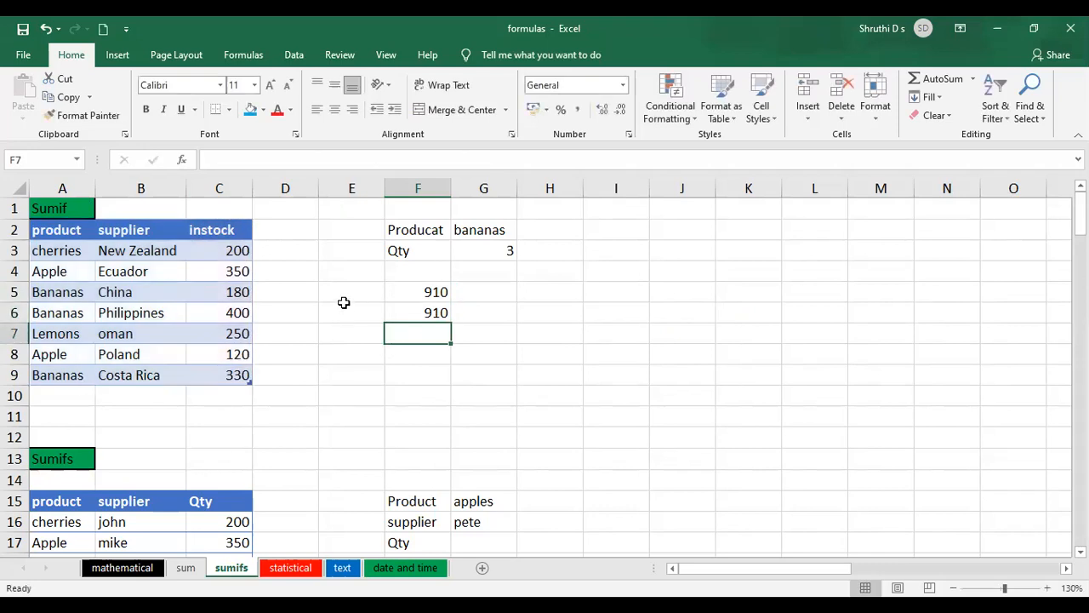
# Step: Examine the Sumif and Sumifs tables to compare their columns and the criteria listed beside each
pyautogui.scroll(-1, 427, 288)
pyautogui.scroll(1, 419, 339)
pyautogui.scroll(-3, 361, 366)
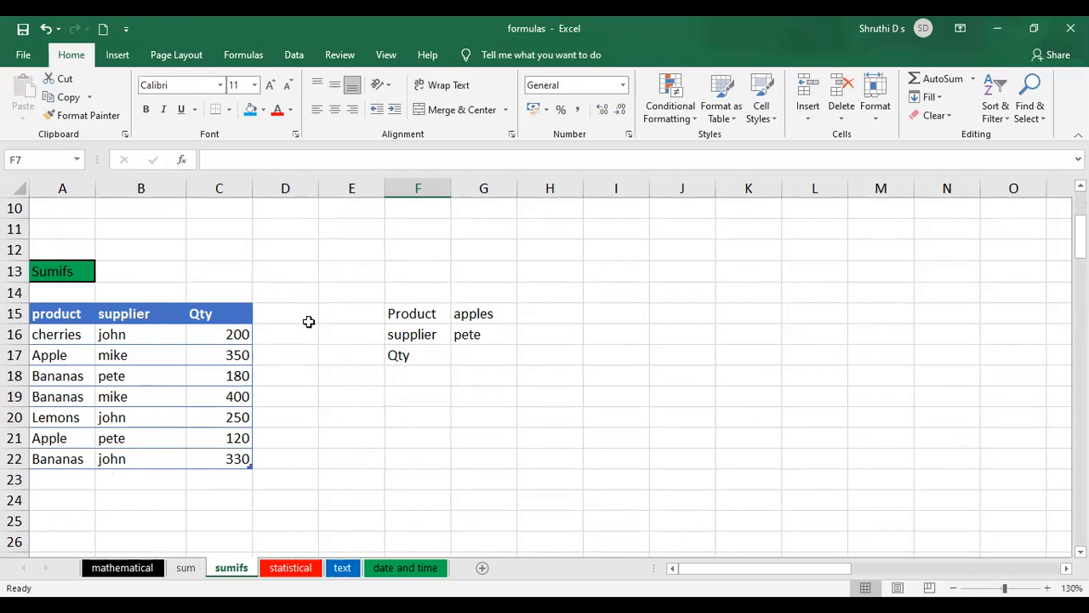
pyautogui.scroll(3, 311, 321)
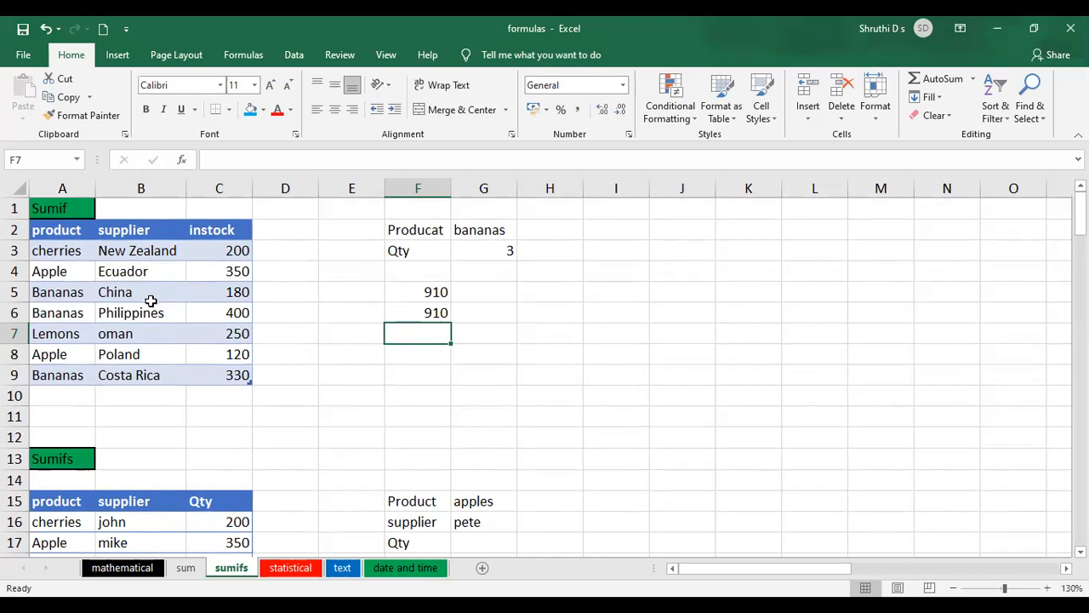
pyautogui.scroll(-3, 282, 371)
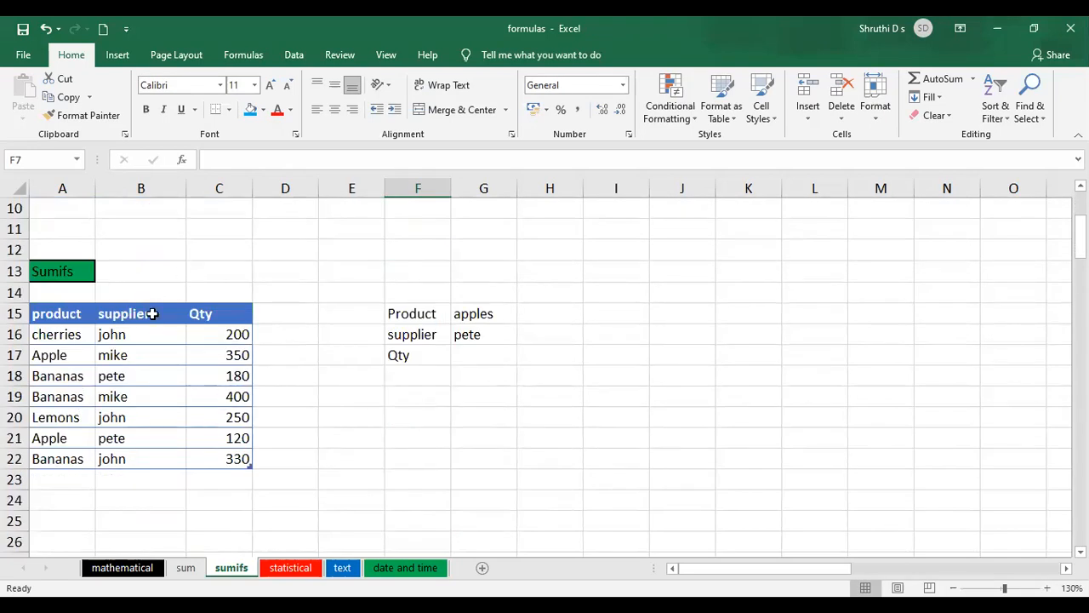
pyautogui.scroll(3, 280, 253)
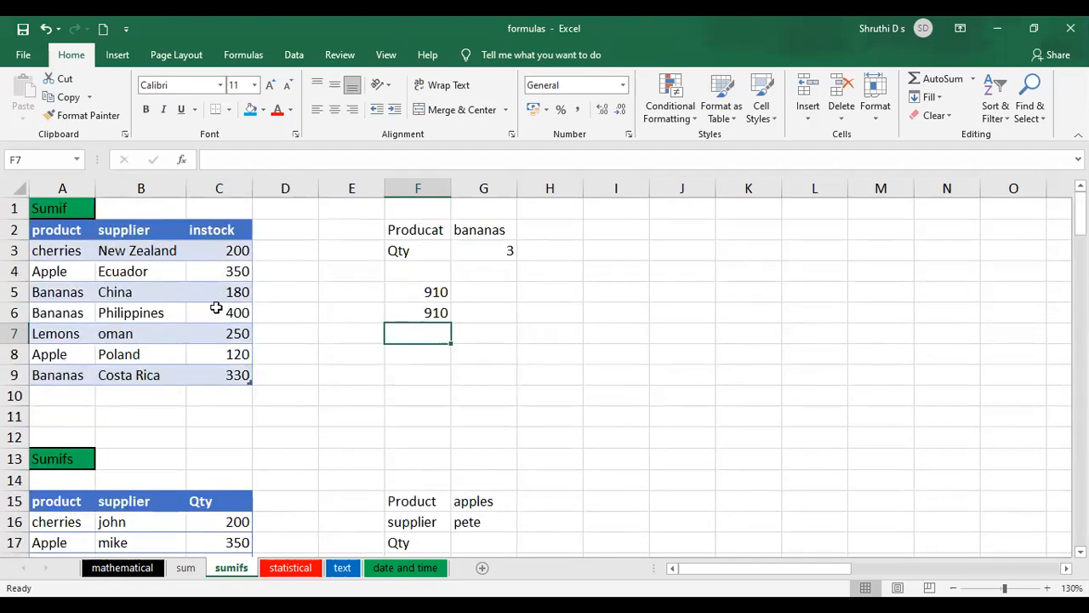
pyautogui.scroll(-3, 220, 307)
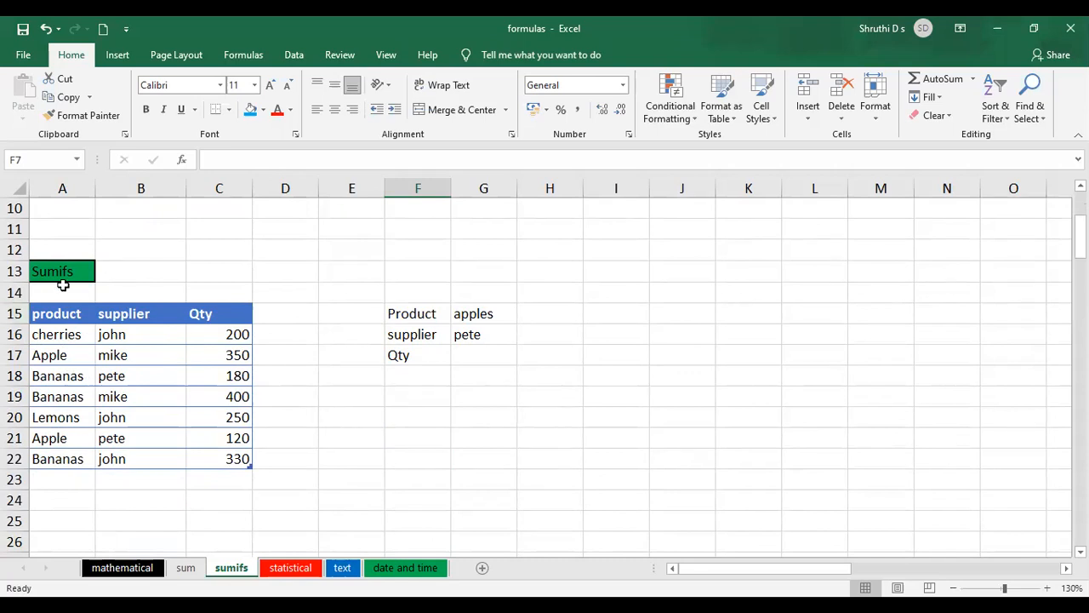
pyautogui.scroll(3, 77, 284)
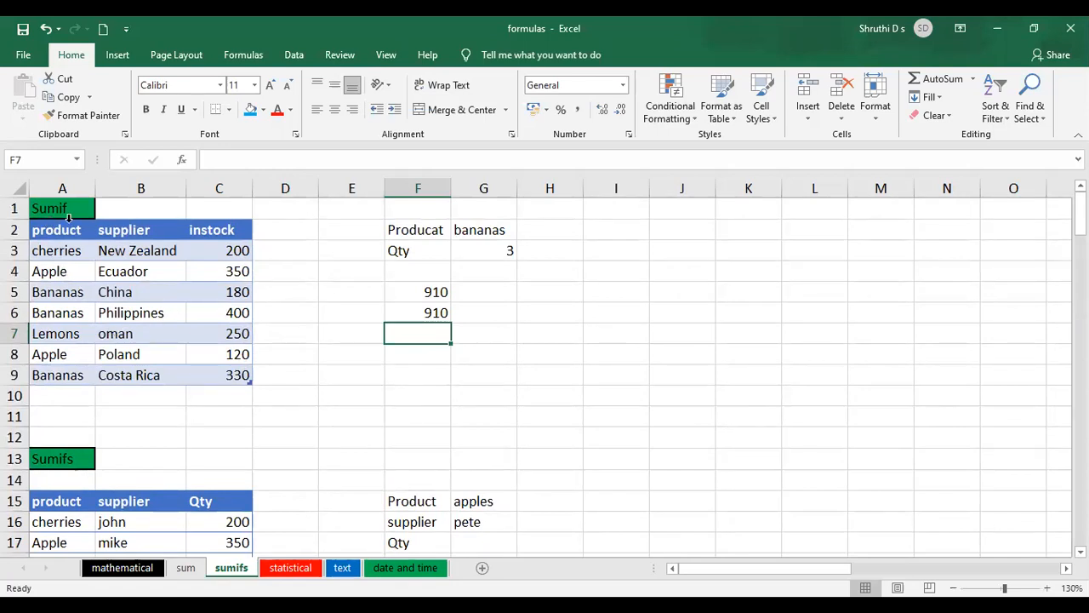
# Step: Start a SUMIFS formula in G18 with the Qty column including its header, Table2[[#All],[Qty]], as the sum range
pyautogui.scroll(-4, 180, 408)
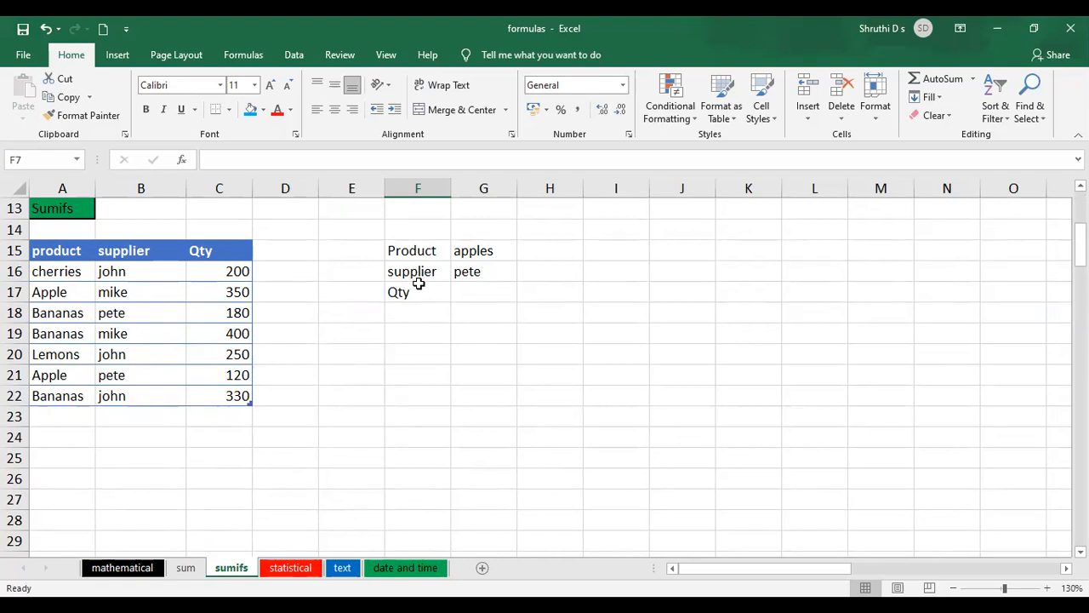
pyautogui.click(484, 317)
pyautogui.write('=')
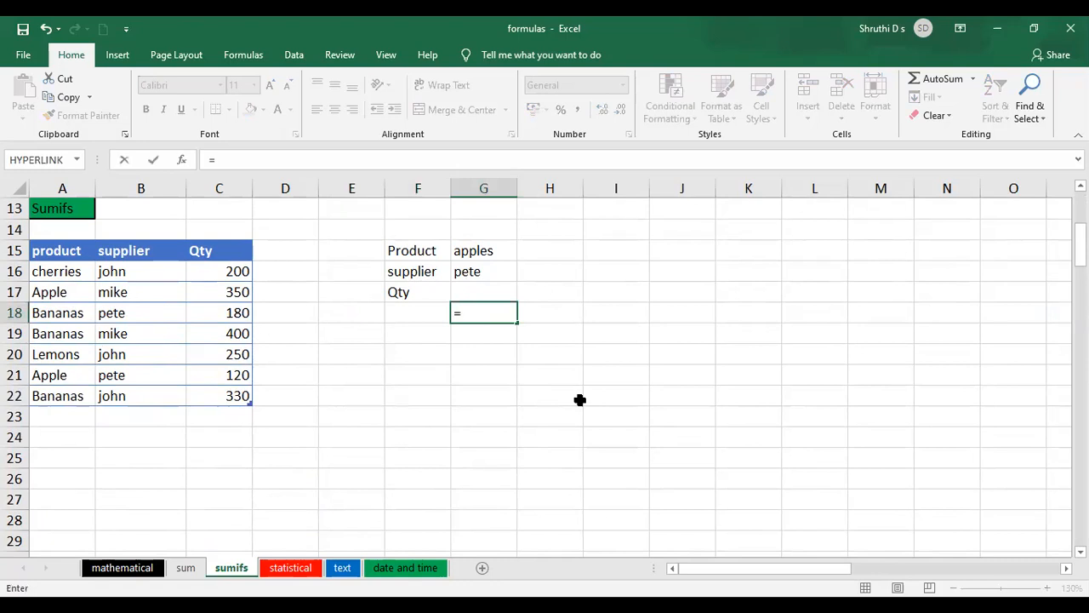
pyautogui.write('sumifs')
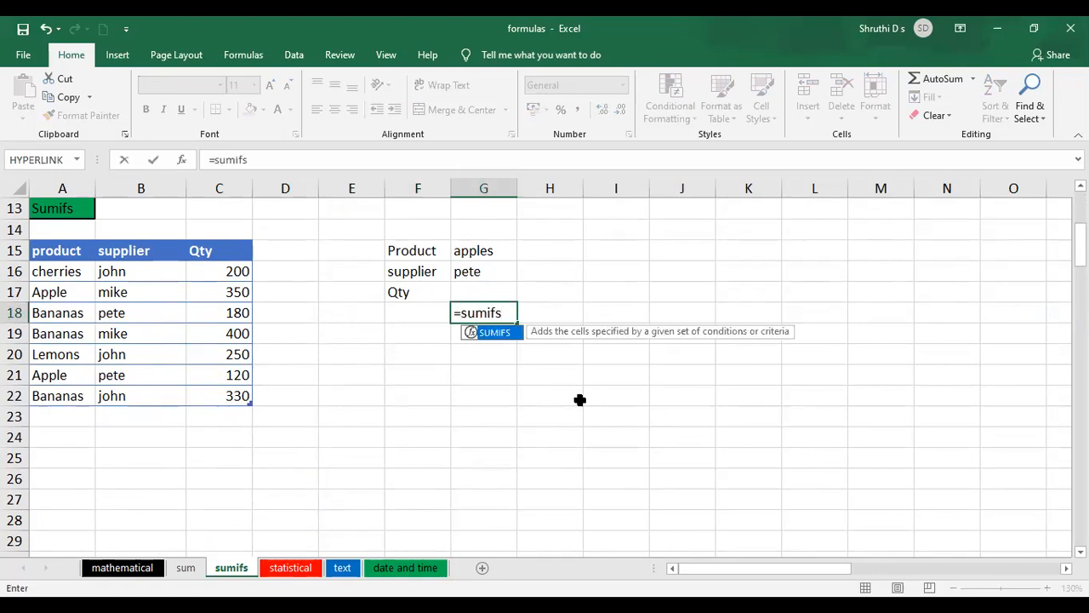
pyautogui.write('(')
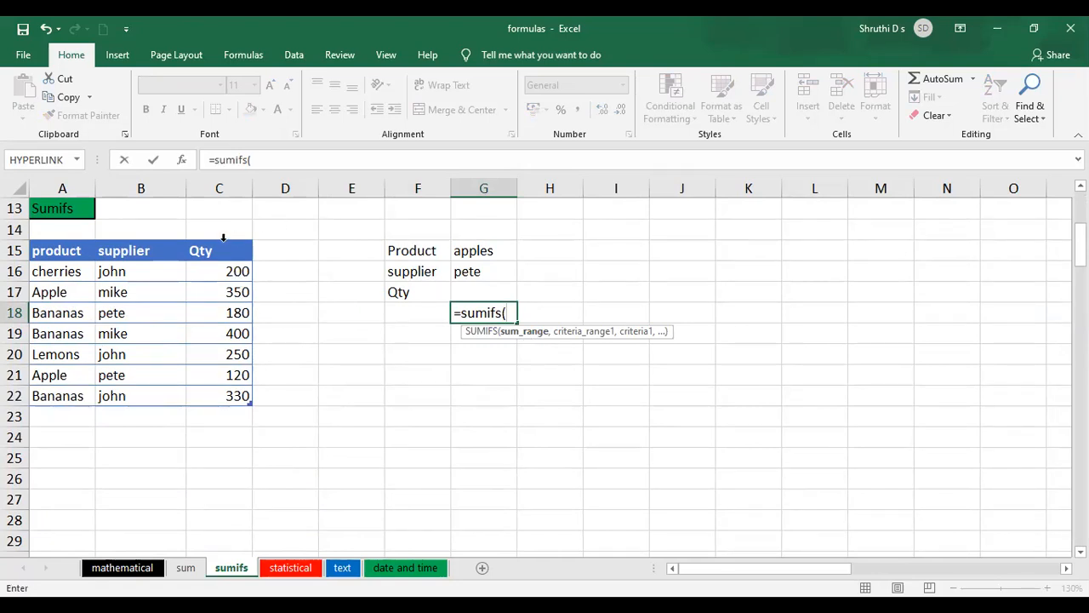
pyautogui.moveTo(224, 249); pyautogui.dragTo(254, 386)
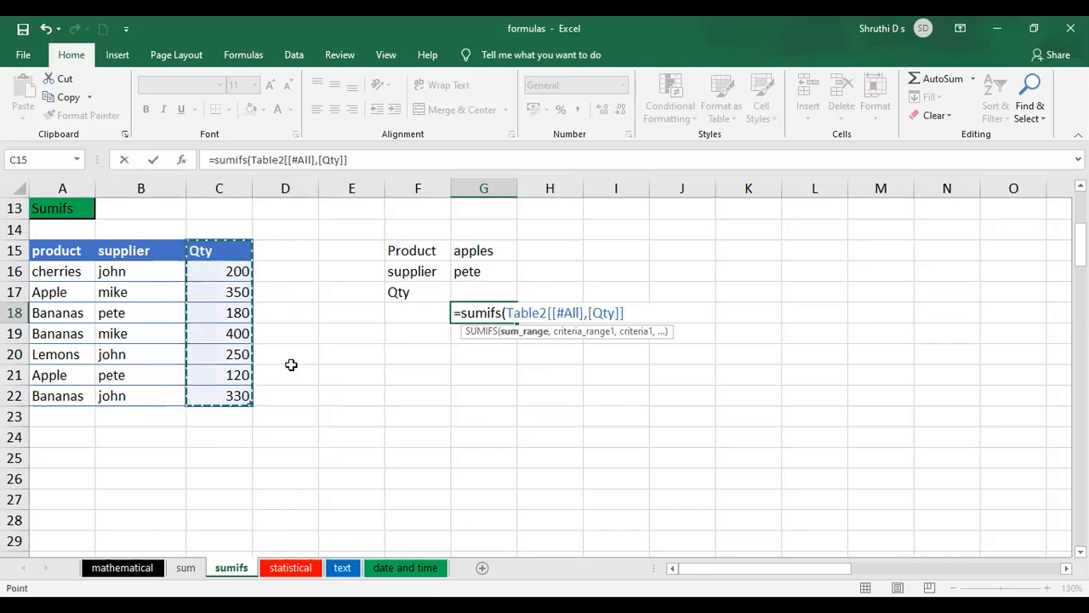
pyautogui.write(',')
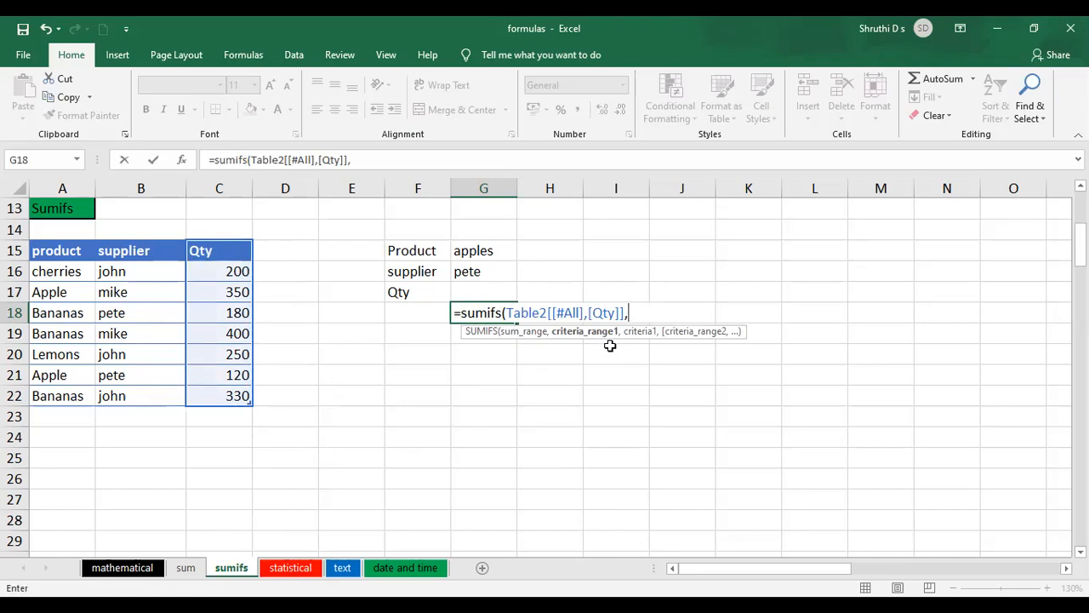
# Step: Add the product column including its header, Table2[[#All],[product]], as the first criteria range with "Apple" as its criteria
pyautogui.click(55, 250)
pyautogui.moveTo(55, 264); pyautogui.dragTo(53, 397)
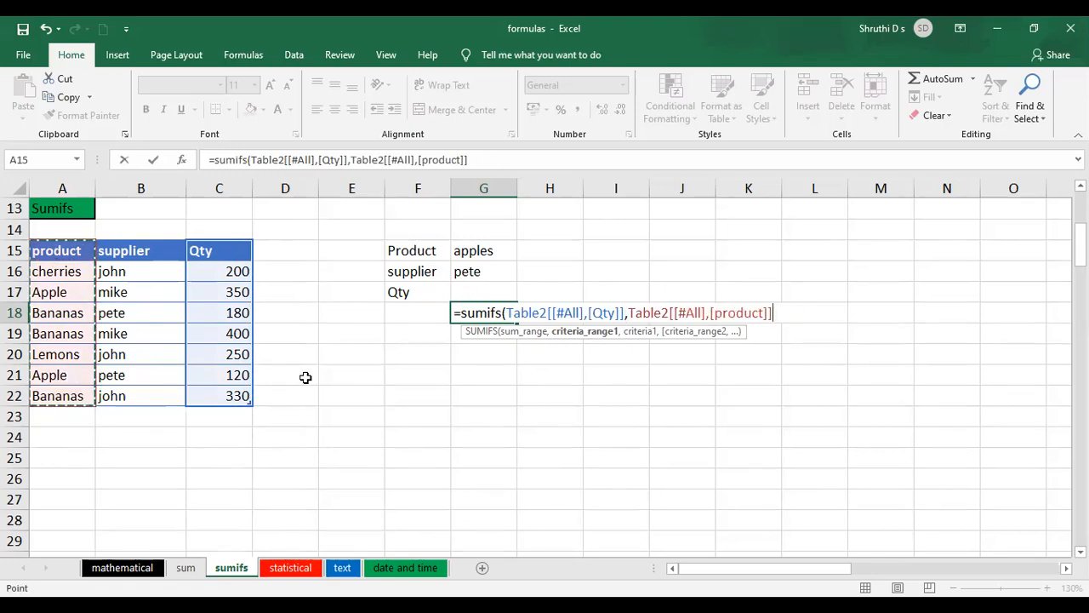
pyautogui.write(',')
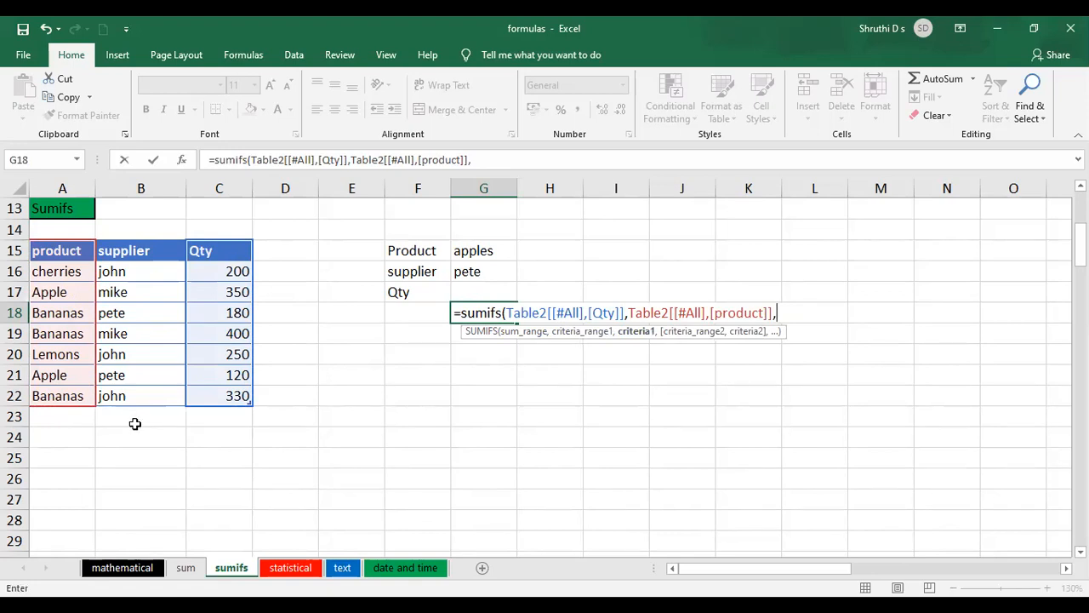
pyautogui.write('""')
pyautogui.click(782, 313)
pyautogui.write('Apples')
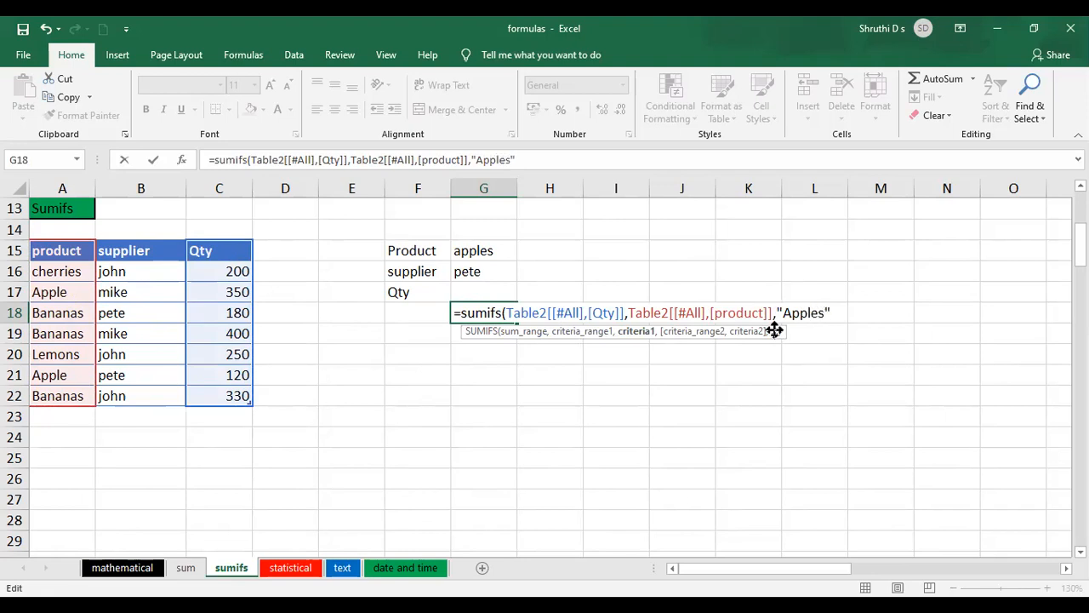
pyautogui.press('BackSpace')
pyautogui.write(',')
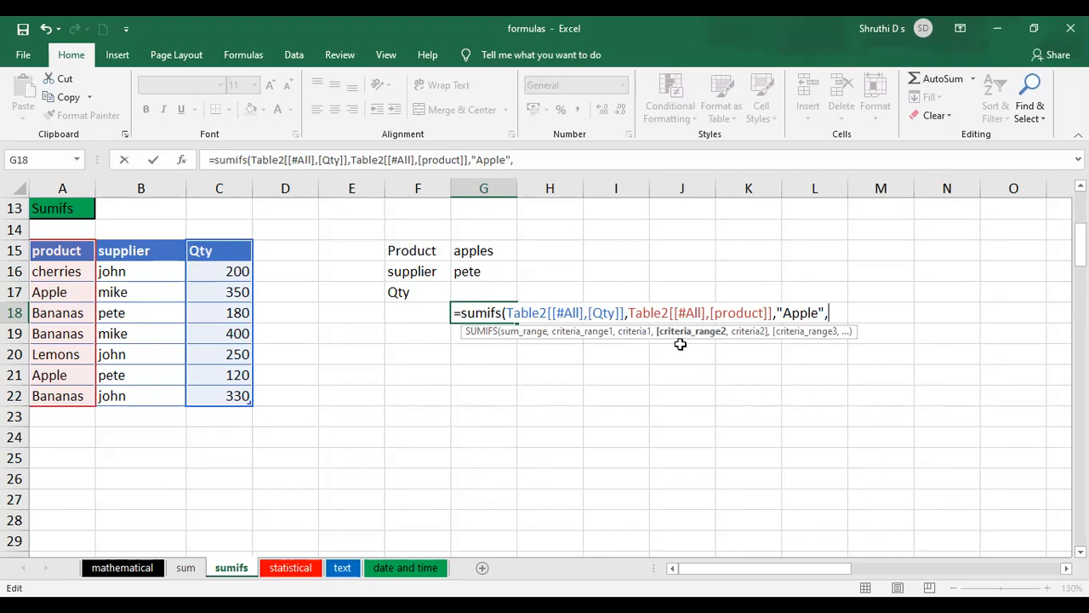
# Step: Add the supplier column including its header, Table2[[#All],[supplier]], as the second criteria range of the G18 formula
pyautogui.click(138, 249)
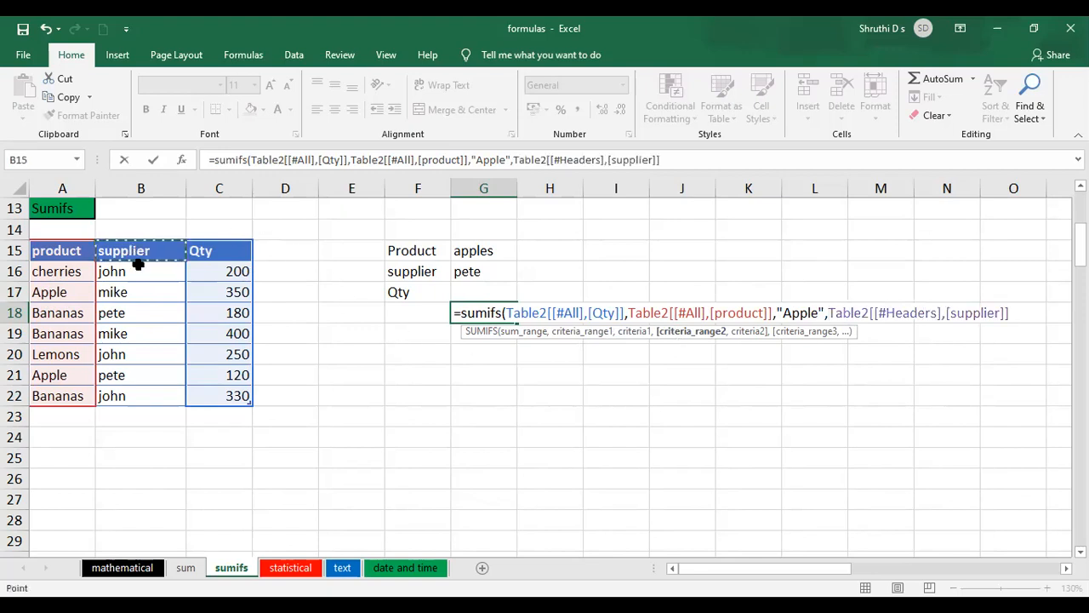
pyautogui.keyDown('shift'); pyautogui.click(133, 390); pyautogui.keyUp('shift')
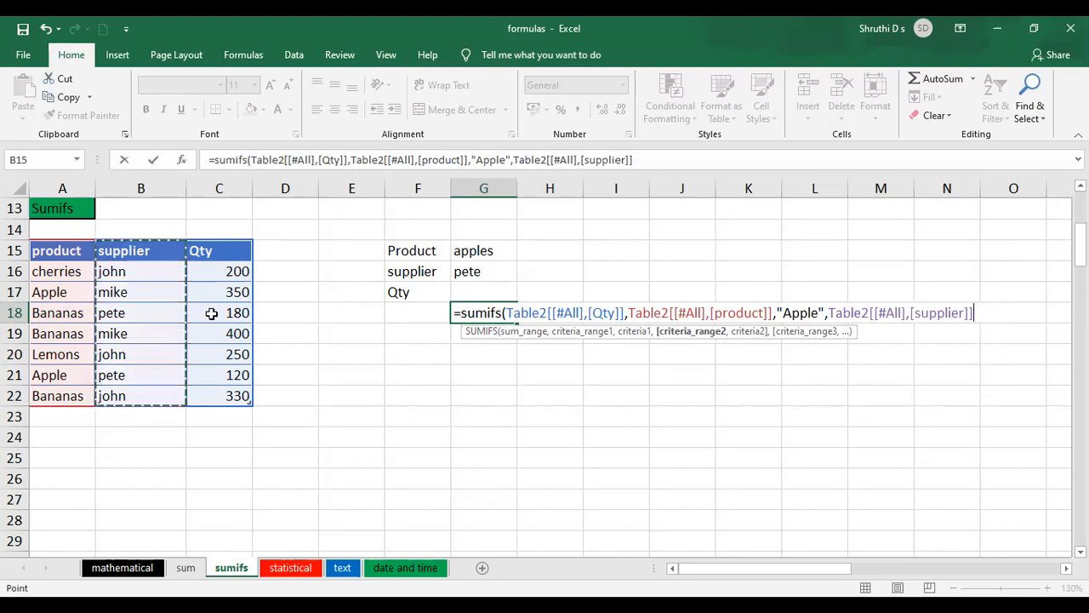
pyautogui.write(',')
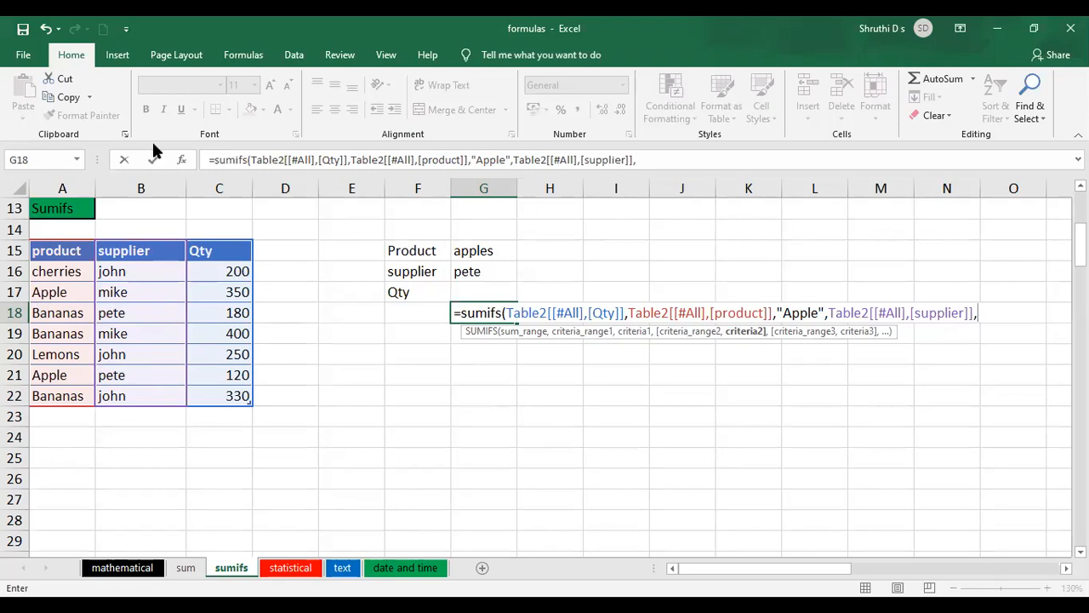
# Step: Complete the SUMIFS formula in G18 with the supplier name from B17, in quotation marks, as the second criteria
pyautogui.write('mike')
pyautogui.press('BackSpace')
pyautogui.press('BackSpace')
pyautogui.press('BackSpace')
pyautogui.press('BackSpace')
pyautogui.write('""')
pyautogui.click(987, 312)
pyautogui.write('mike')
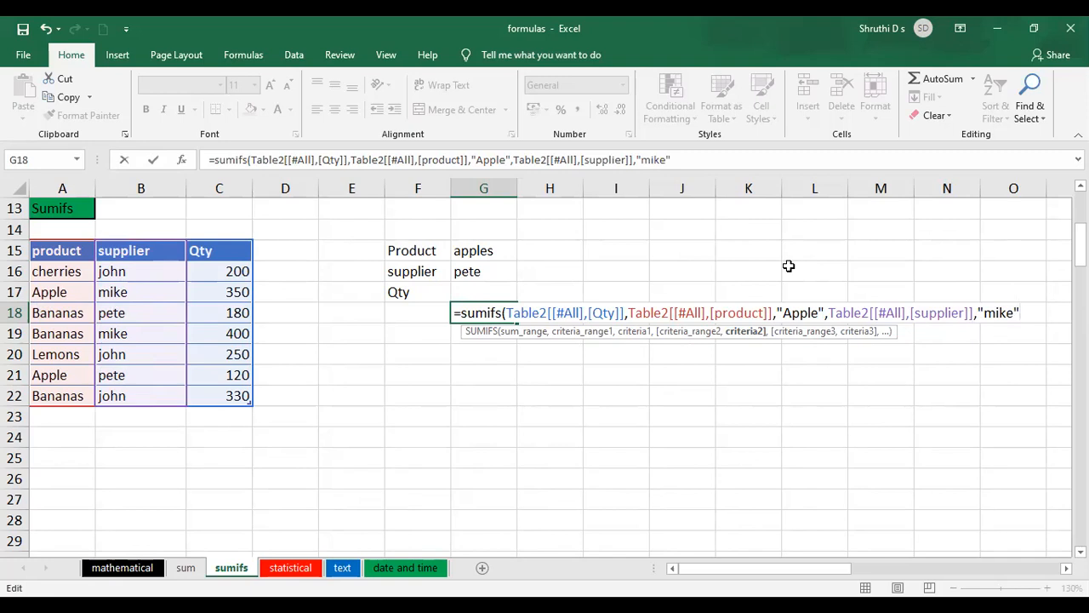
pyautogui.write(')')
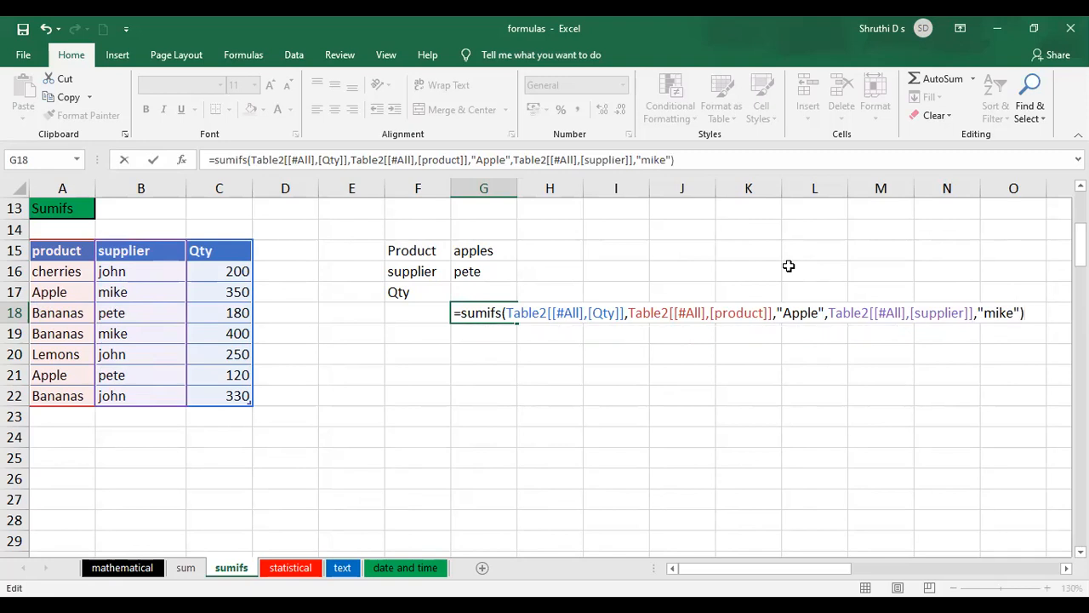
pyautogui.press('Return')
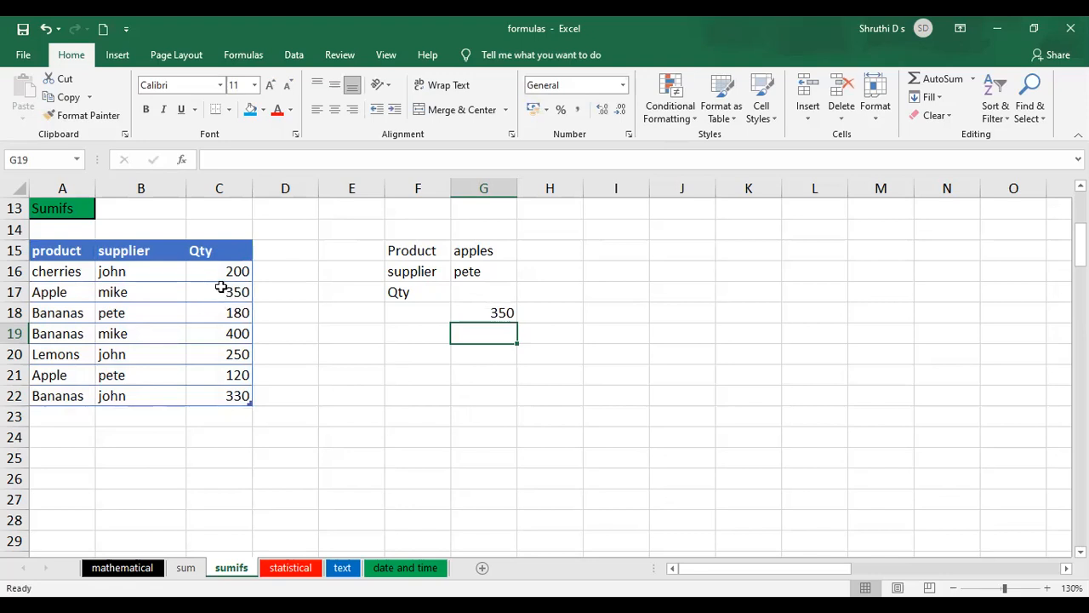
# Step: Change the product in A19 of the Sumifs table to Apple and check the SUMIFS formula in G18
pyautogui.click(499, 313)
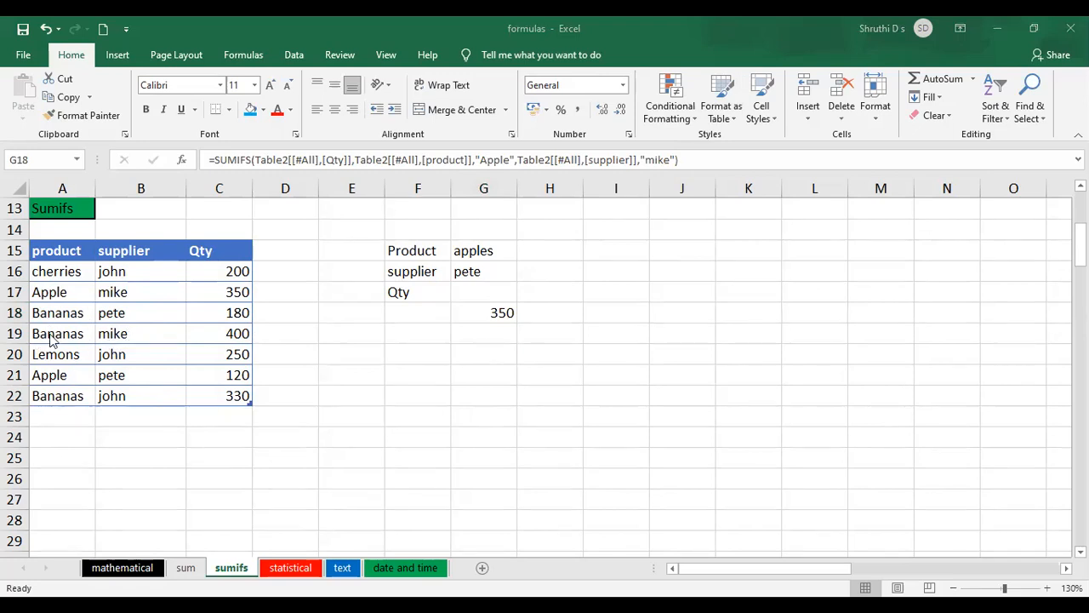
pyautogui.click(51, 339)
pyautogui.write('Apple')
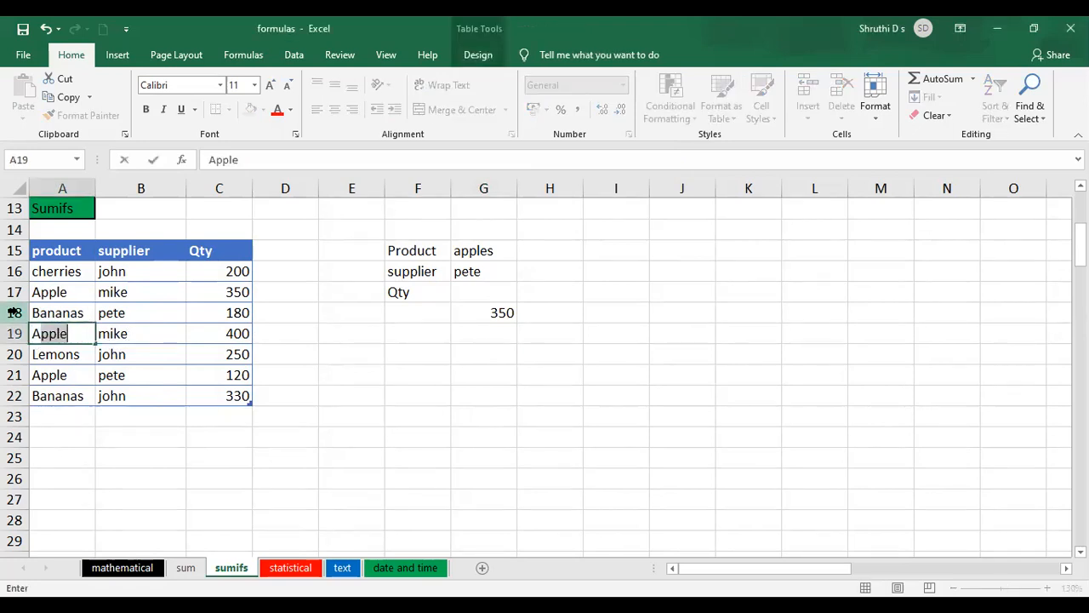
pyautogui.click(441, 416)
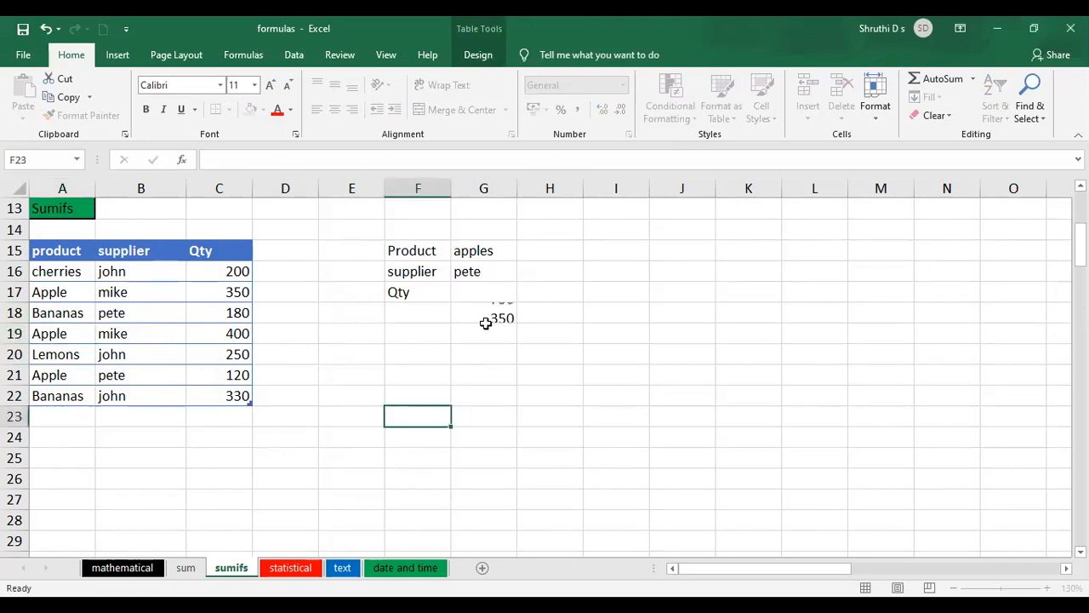
pyautogui.click(505, 317)
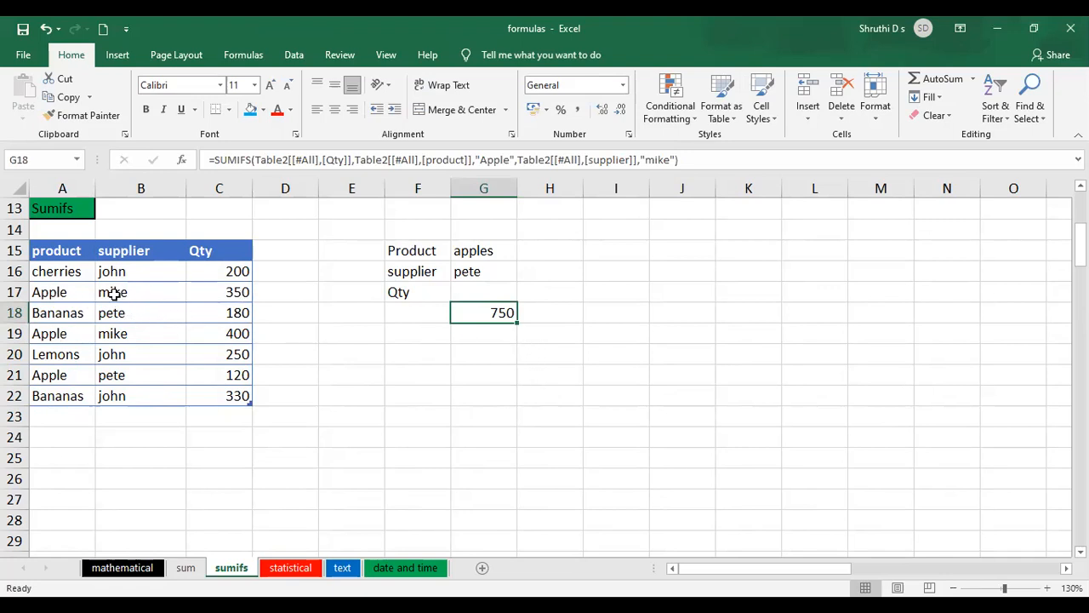
# Step: Enter the two matching quantities, 350 in I17 and 400 in I18, and compare them with the SUMIFS total in G18
pyautogui.click(626, 293)
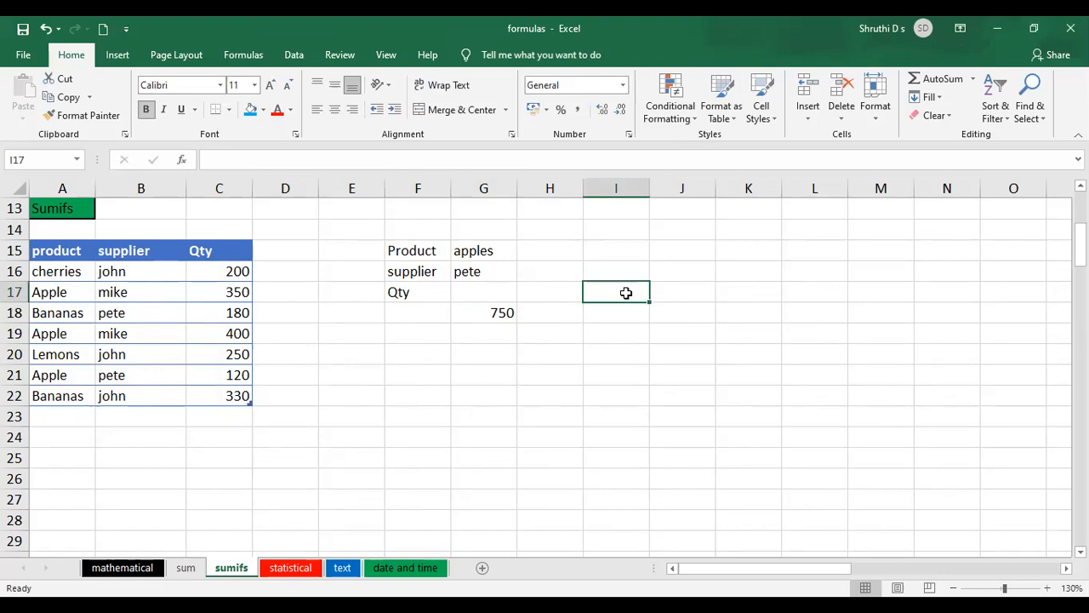
pyautogui.write('30')
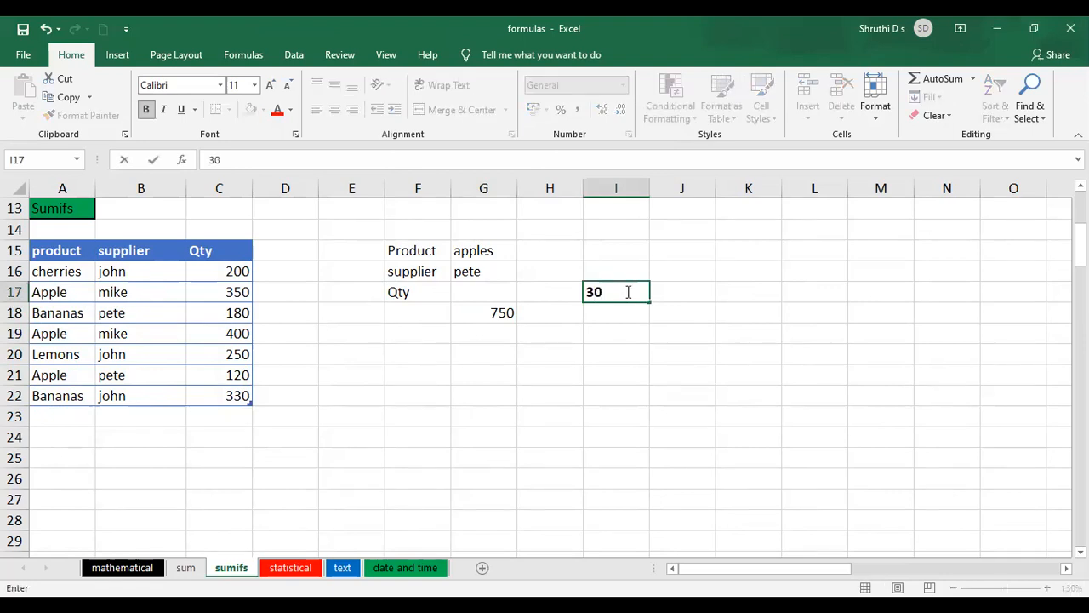
pyautogui.press('BackSpace')
pyautogui.write('50')
pyautogui.click(618, 329)
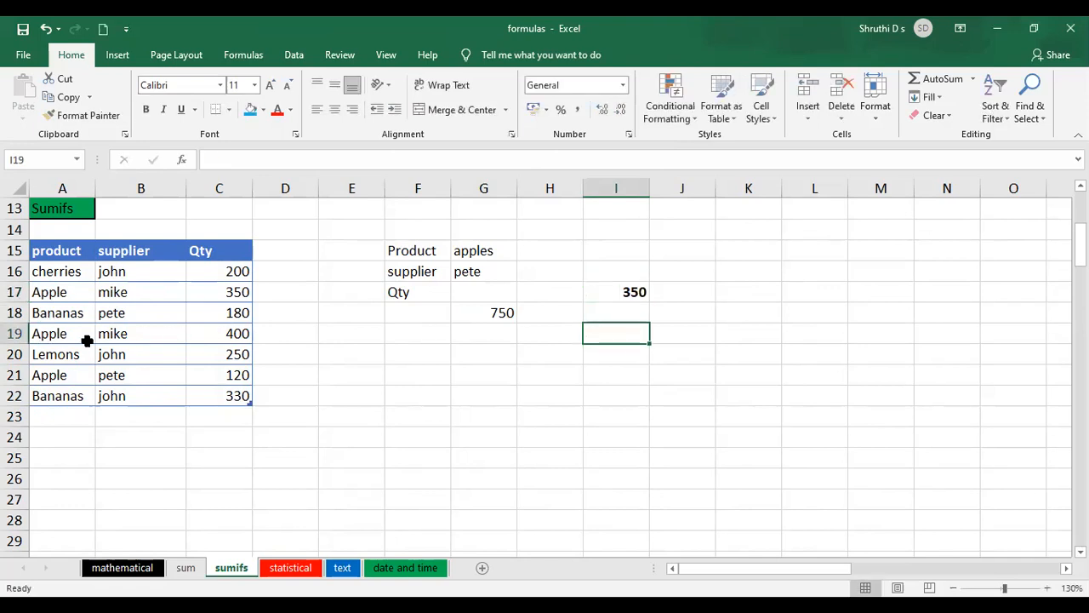
pyautogui.click(627, 314)
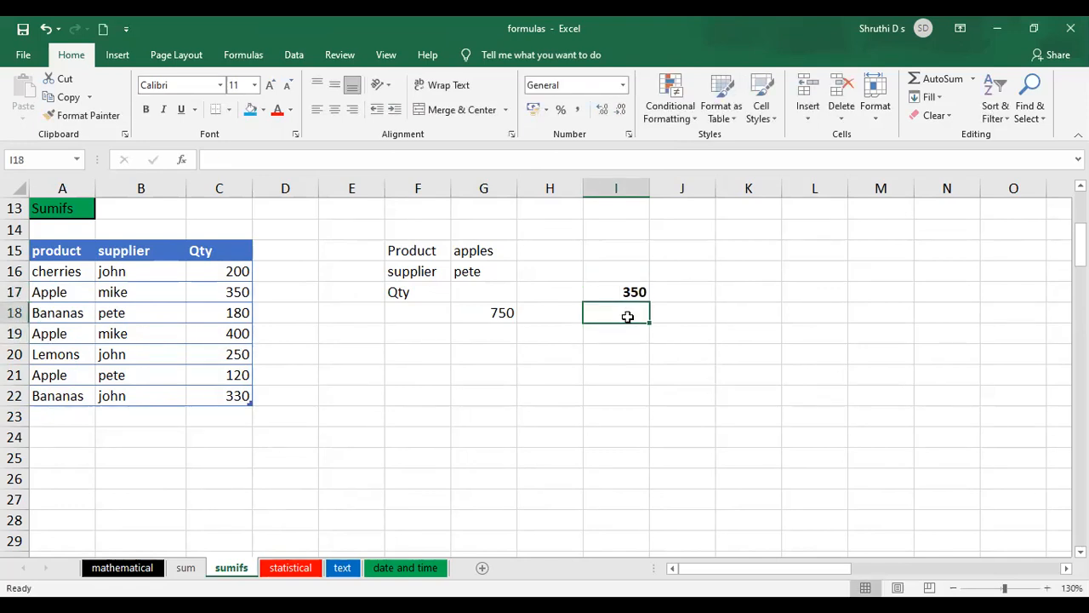
pyautogui.write('400')
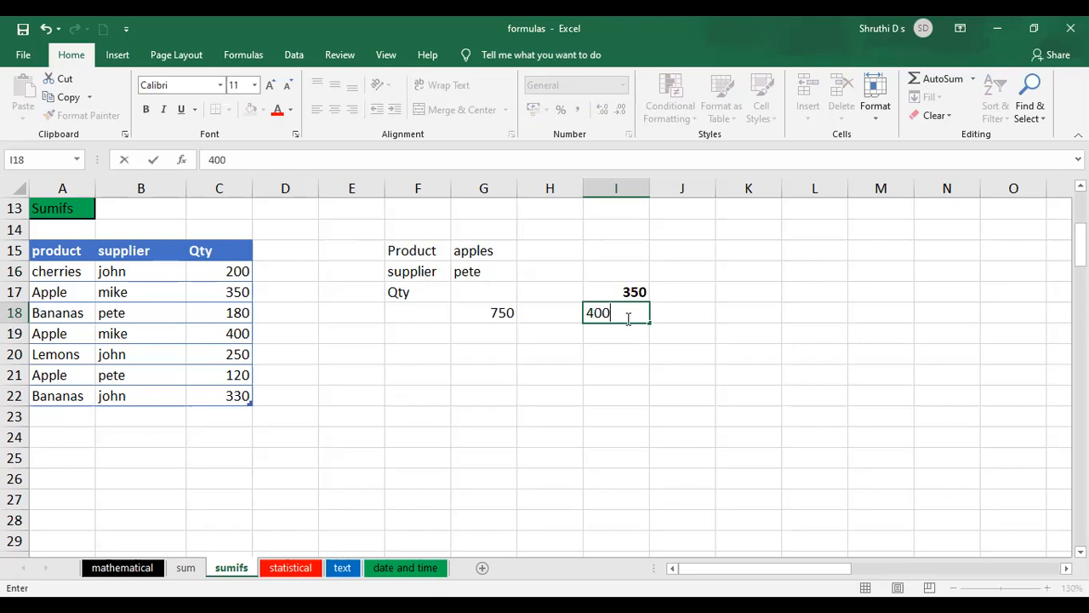
pyautogui.click(498, 313)
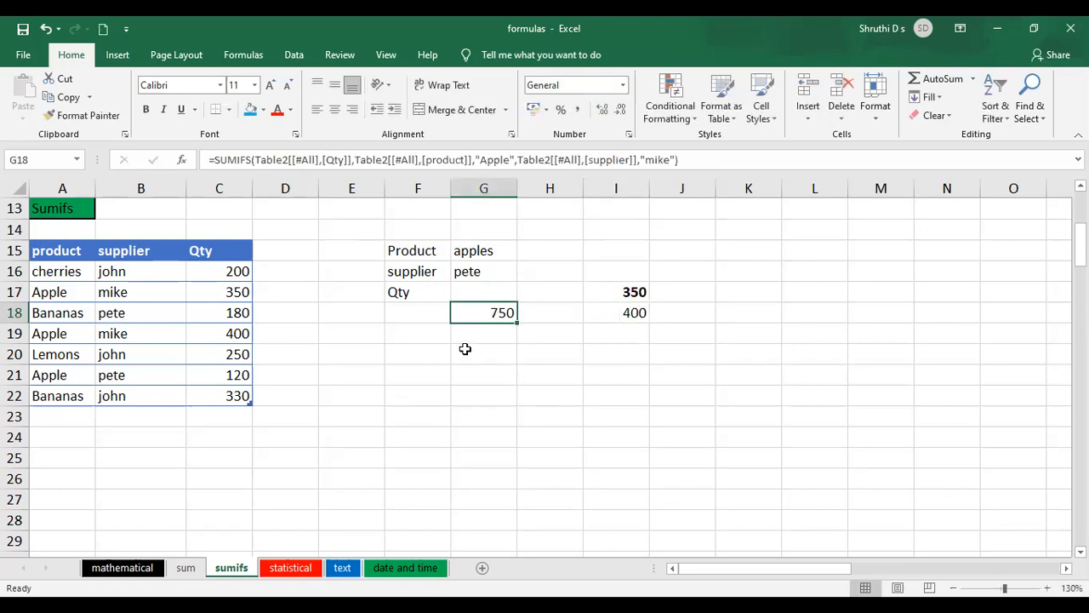
pyautogui.moveTo(627, 291); pyautogui.dragTo(627, 313)
pyautogui.click(481, 317)
# Step: Replace the supplier in B21 with the same supplier name as in B17 and check the SUMIFS formula in G18
pyautogui.click(122, 374)
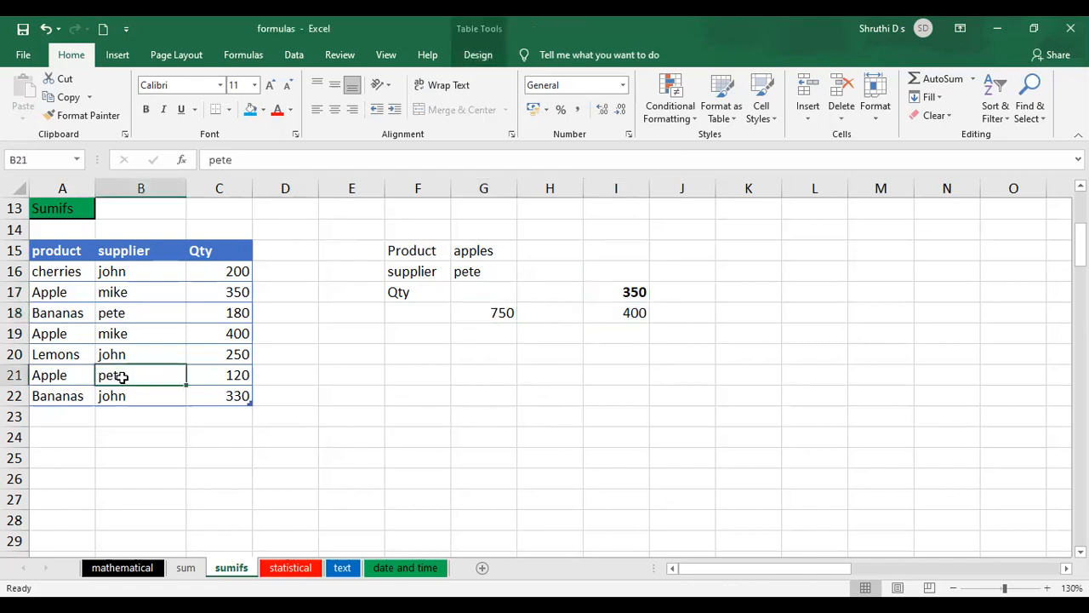
pyautogui.press('BackSpace')
pyautogui.write('mike')
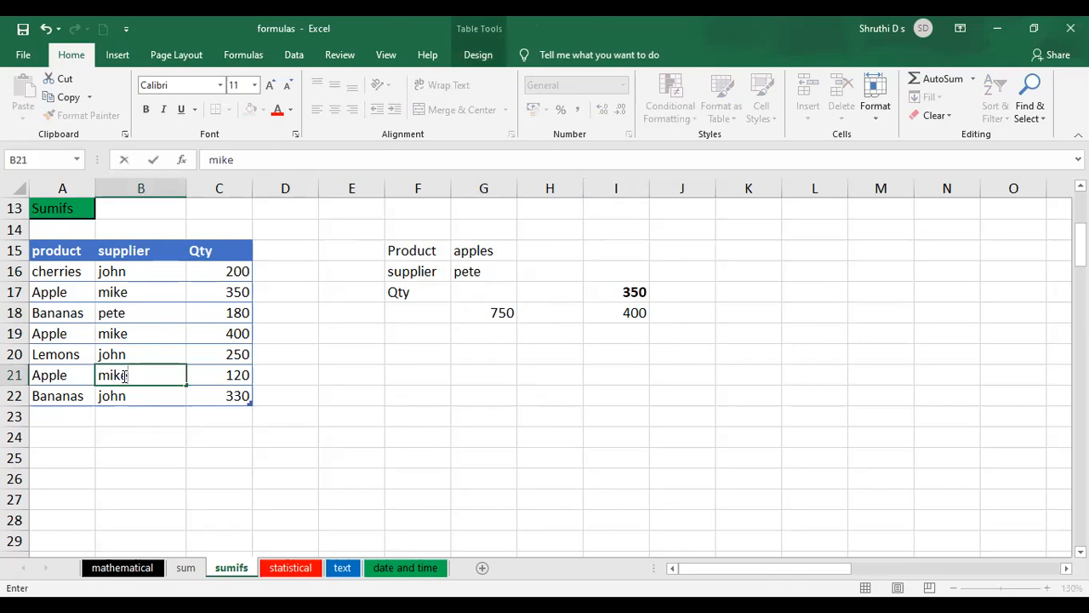
pyautogui.click(478, 416)
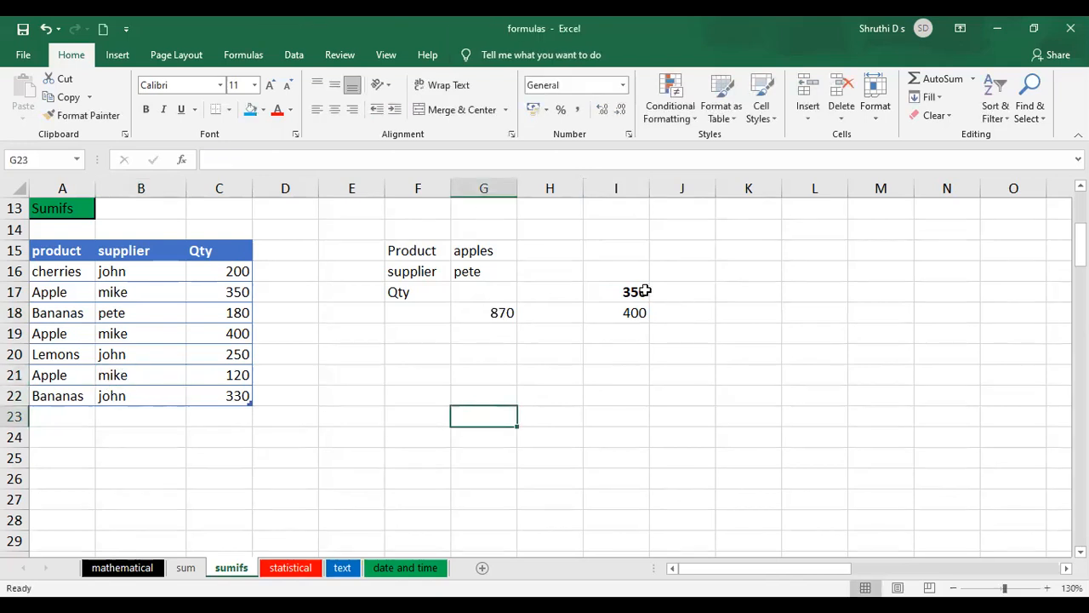
pyautogui.click(506, 310)
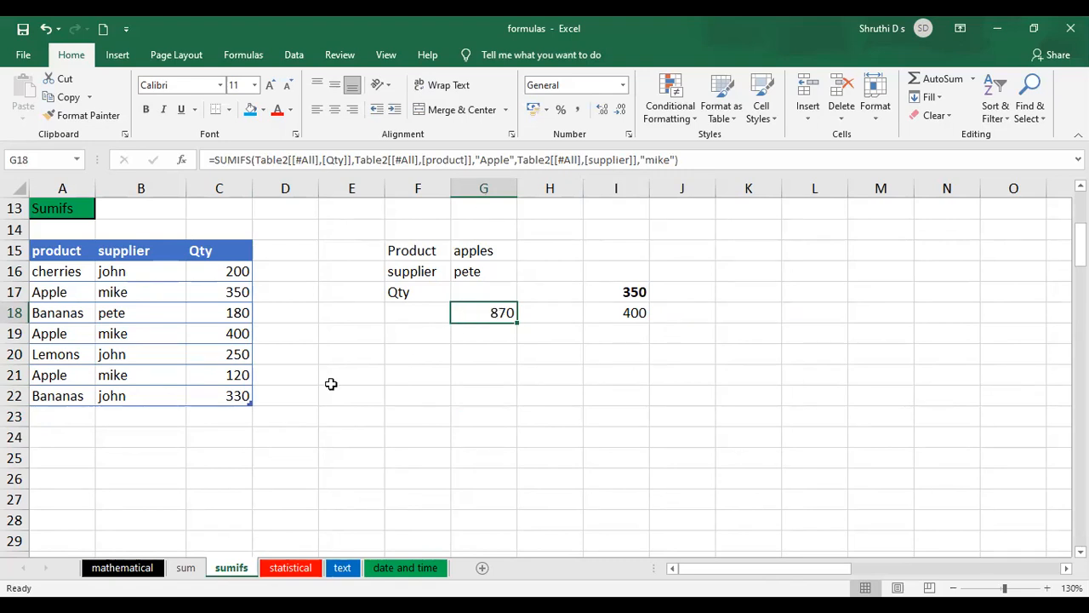
pyautogui.scroll(4, 217, 306)
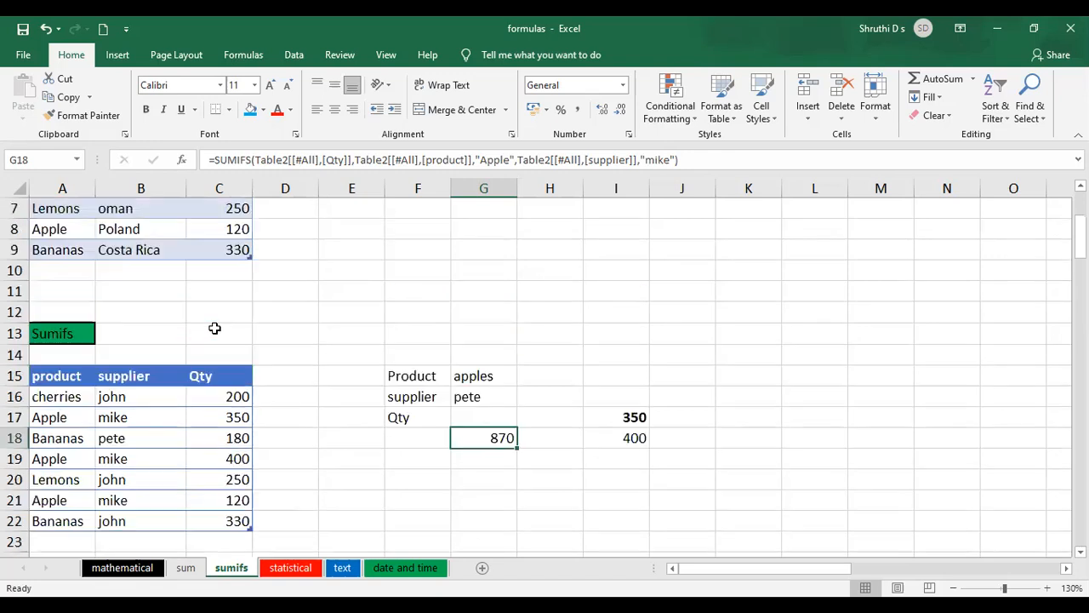
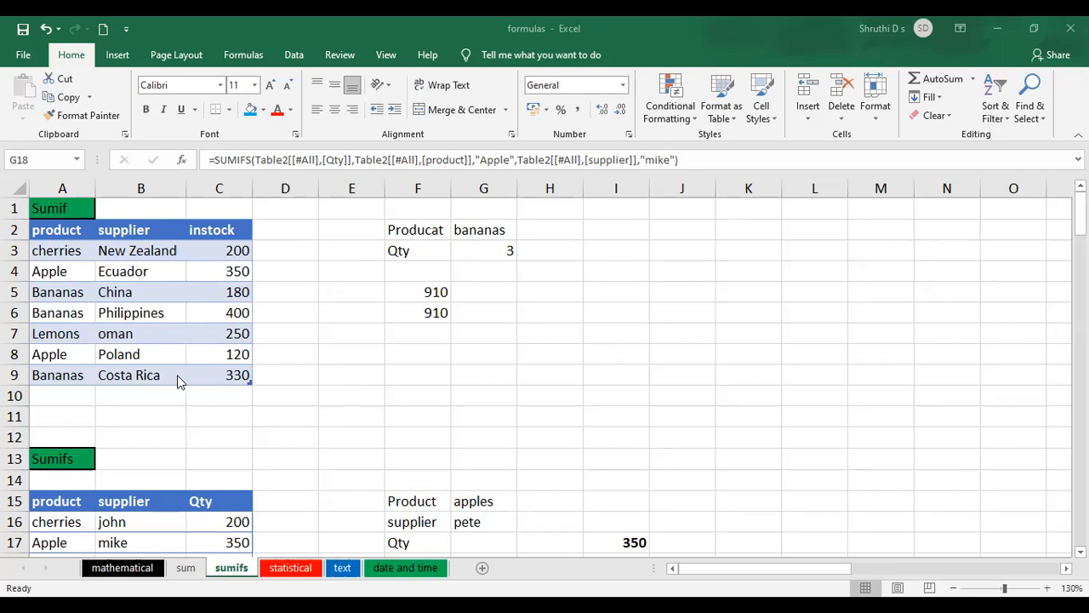
pyautogui.scroll(-2, 177, 380)
pyautogui.scroll(-2, 178, 381)
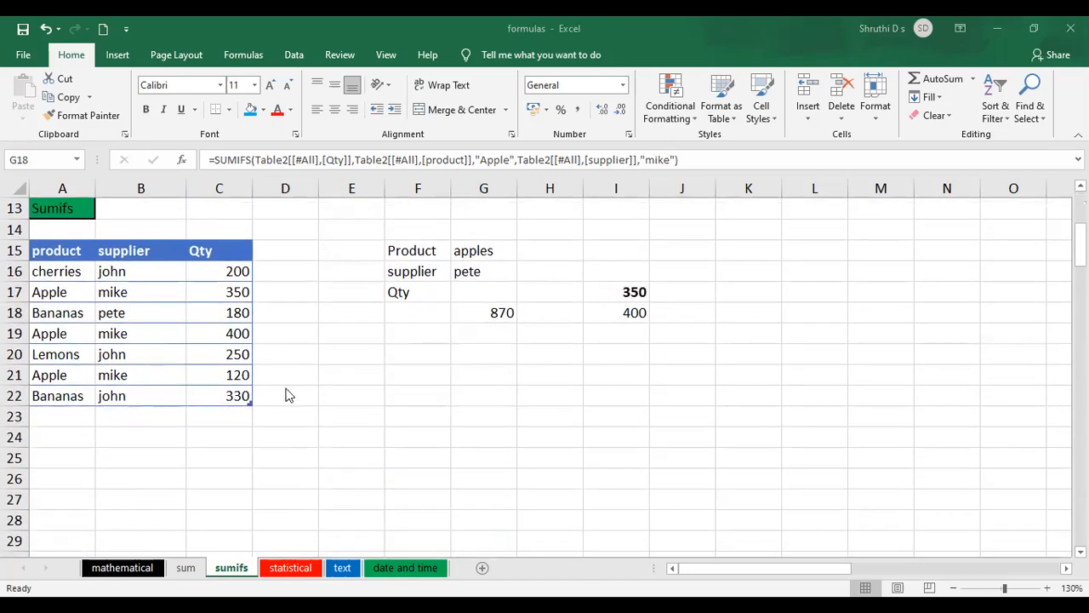
pyautogui.scroll(4, 286, 393)
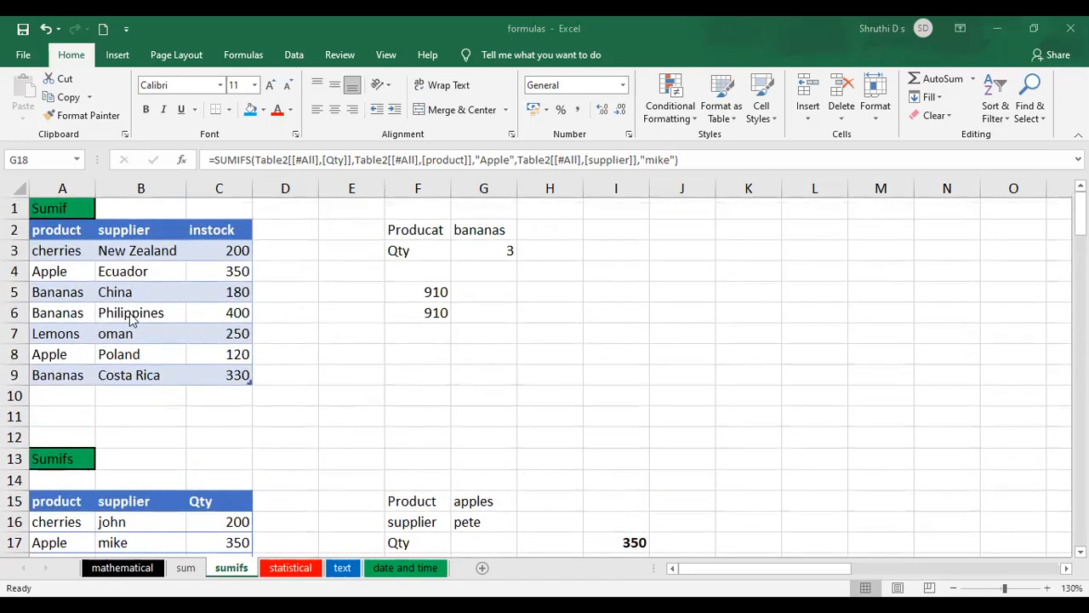
pyautogui.click(708, 279)
pyautogui.write('sum')
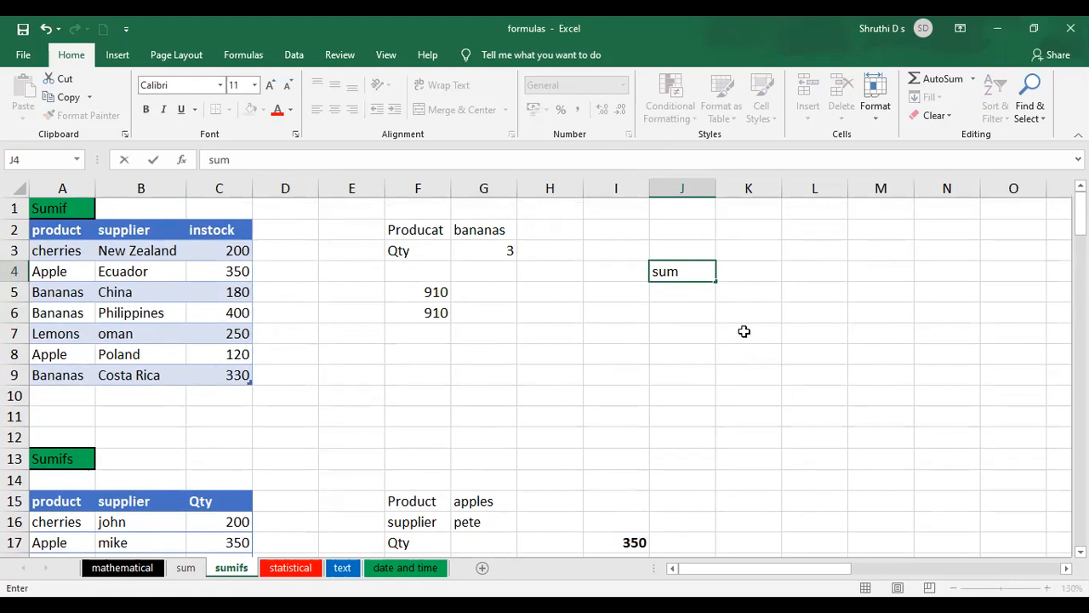
pyautogui.click(686, 271)
pyautogui.press('BackSpace')
pyautogui.press('BackSpace')
pyautogui.press('BackSpace')
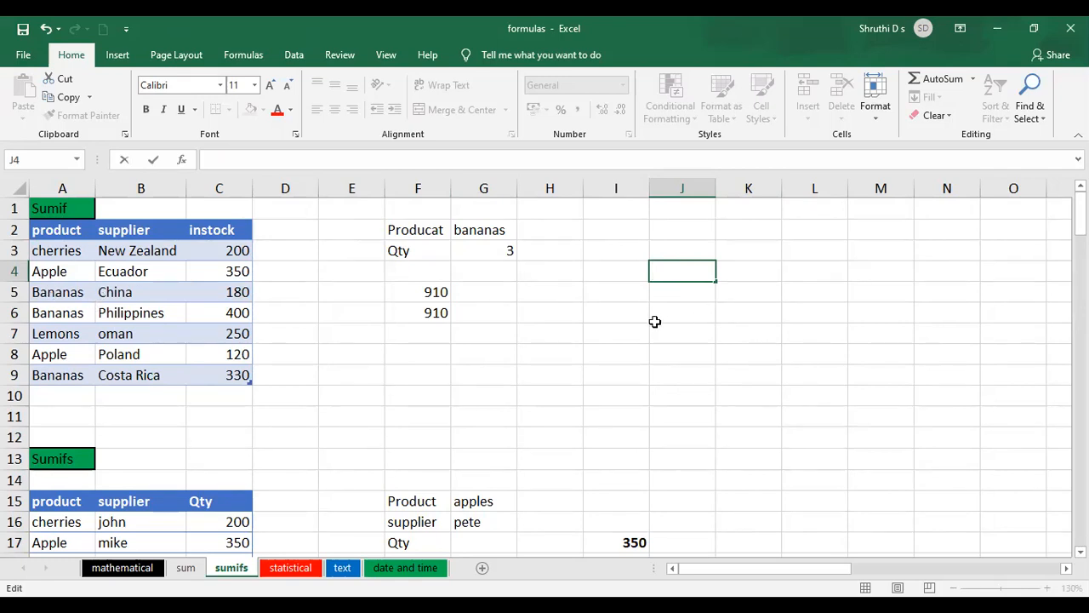
# Step: Clear the contents of cells F5:F6 and select F5
pyautogui.moveTo(422, 292); pyautogui.dragTo(455, 319)
pyautogui.press('Delete')
pyautogui.click(427, 293)
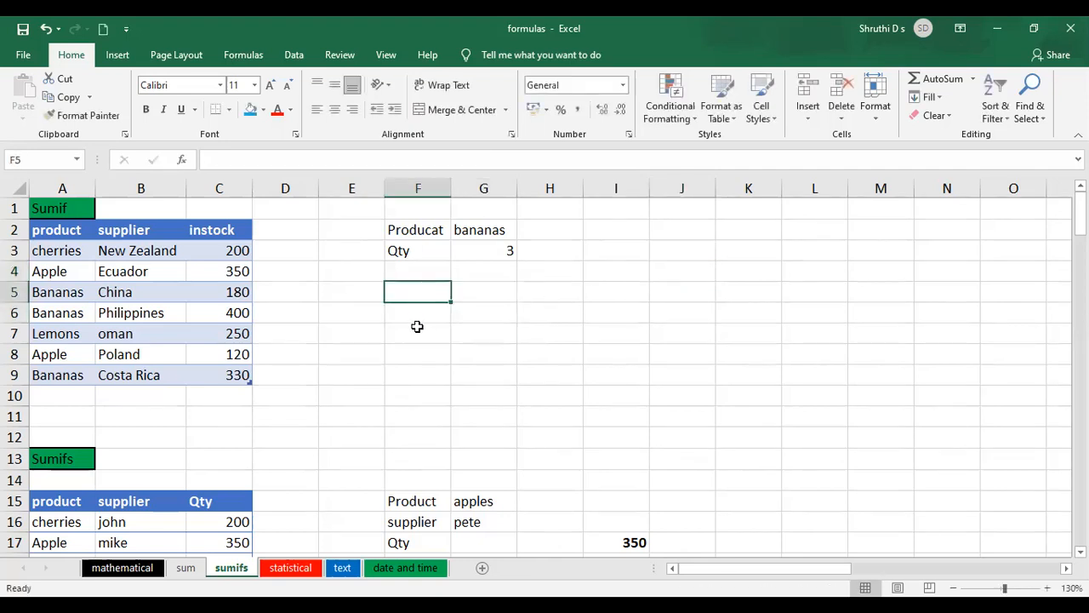
# Step: Enter a SUMIF formula in F5 that totals the first table's instock column, header included, where the product is "Bananas"
pyautogui.write('=')
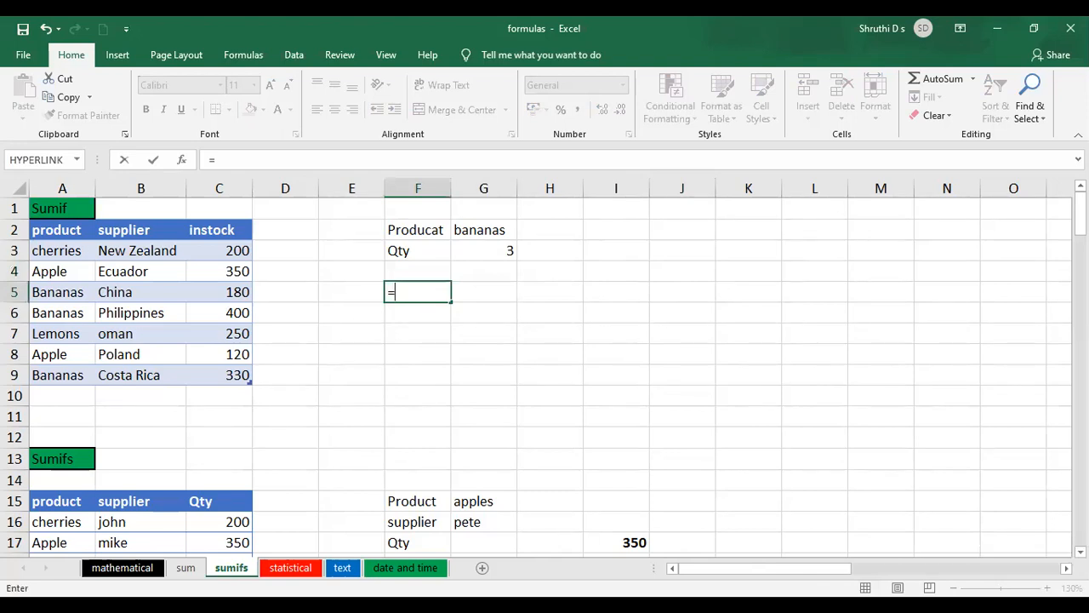
pyautogui.write('sumif(')
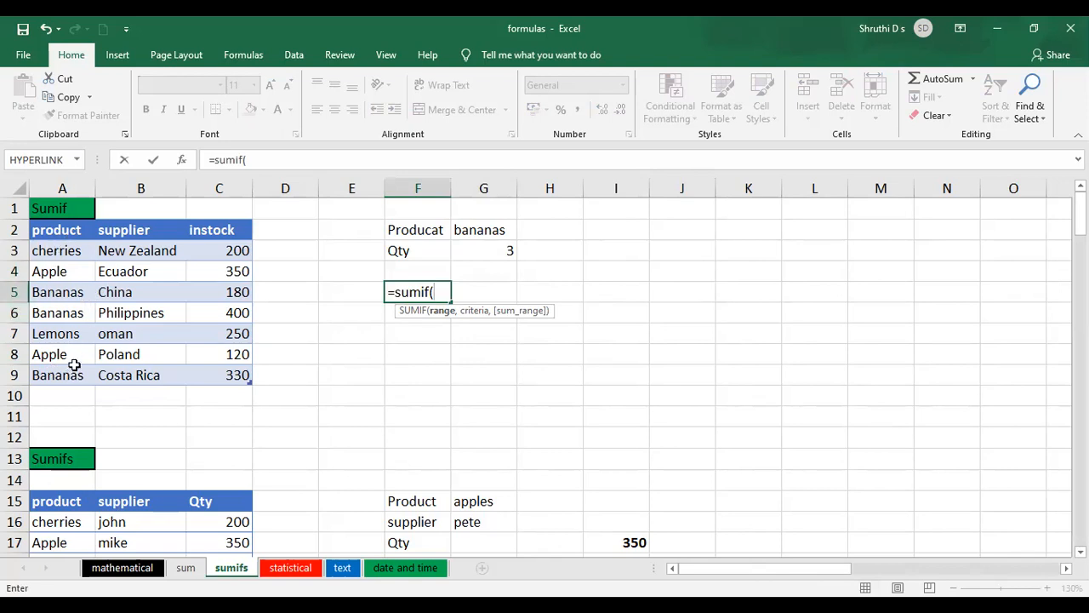
pyautogui.click(60, 235)
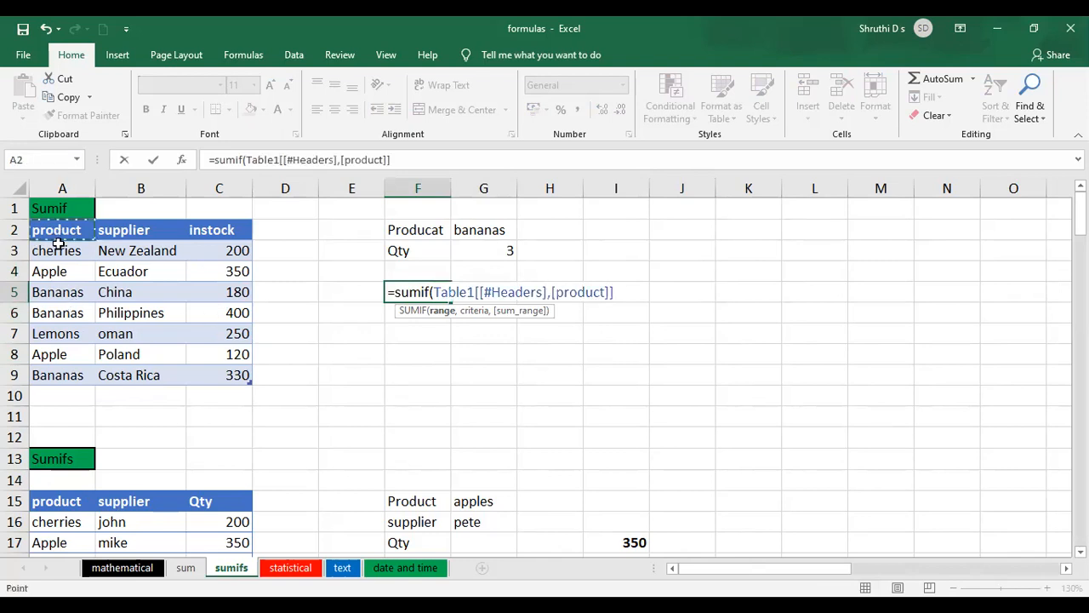
pyautogui.keyDown('shift'); pyautogui.click(56, 375); pyautogui.keyUp('shift')
pyautogui.write(',')
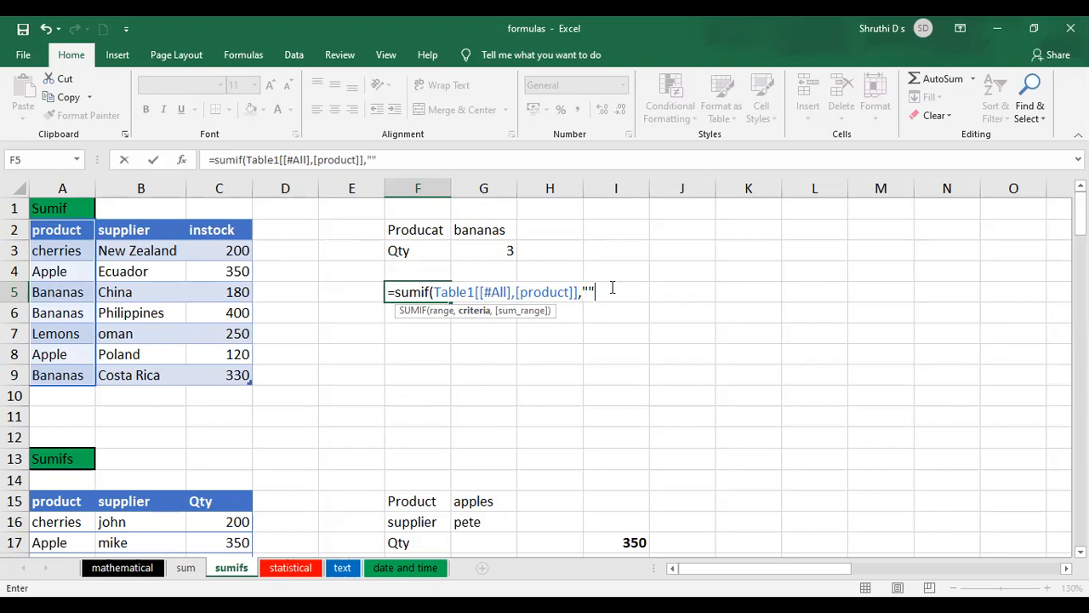
pyautogui.click(590, 292)
pyautogui.write('Bananas",')
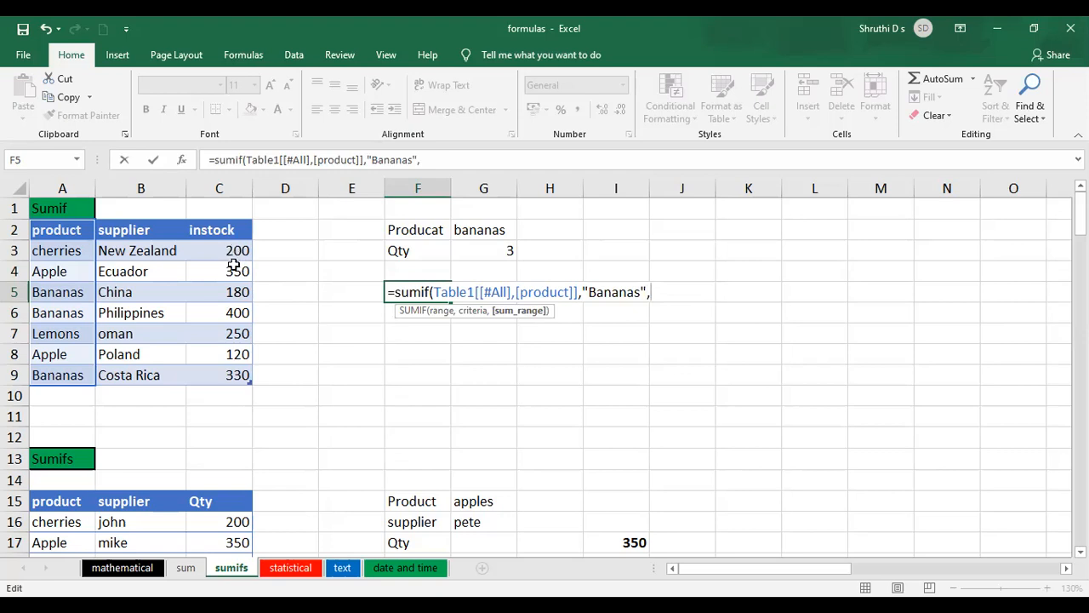
pyautogui.moveTo(237, 229); pyautogui.dragTo(244, 373)
pyautogui.write(')')
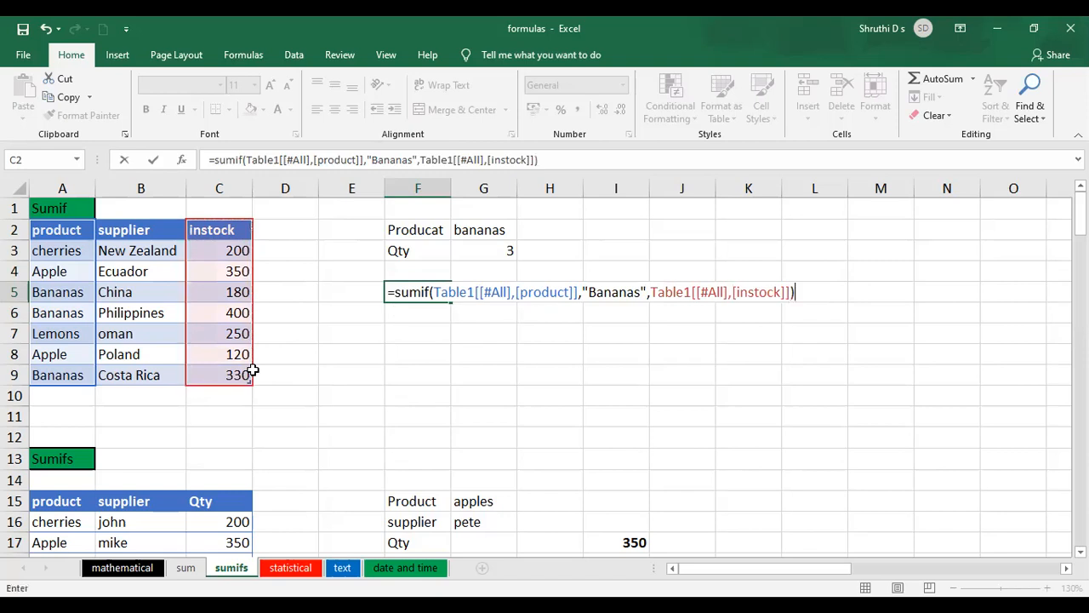
pyautogui.press('Return')
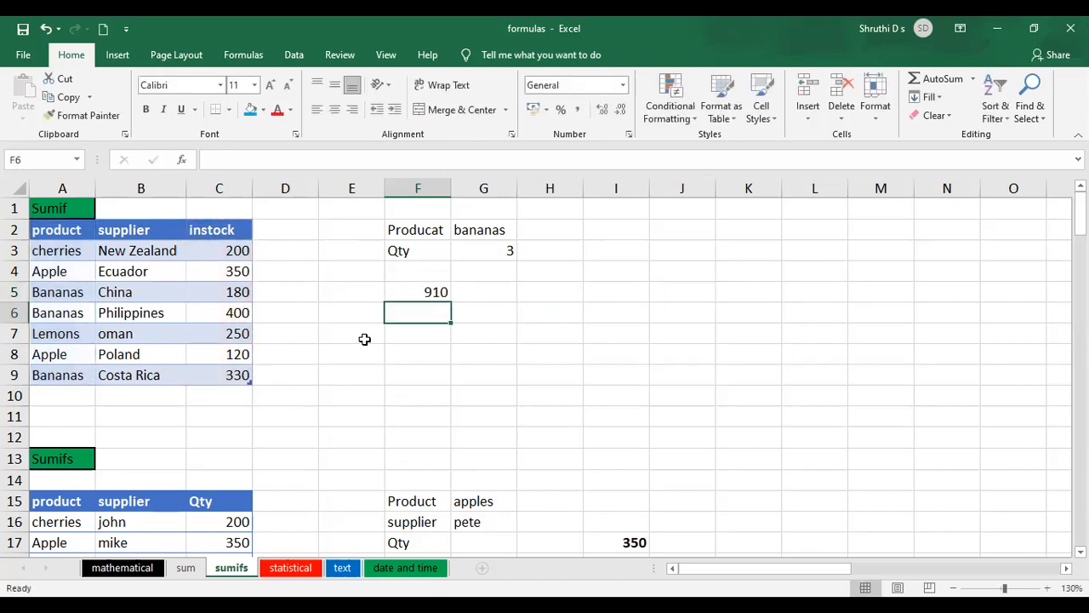
pyautogui.click(438, 291)
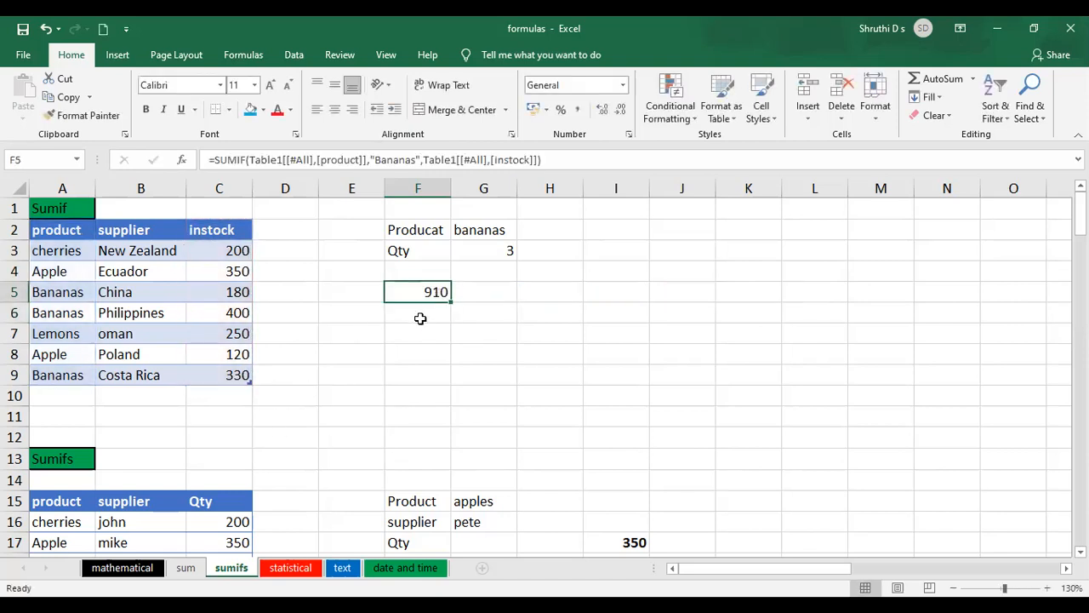
pyautogui.click(420, 319)
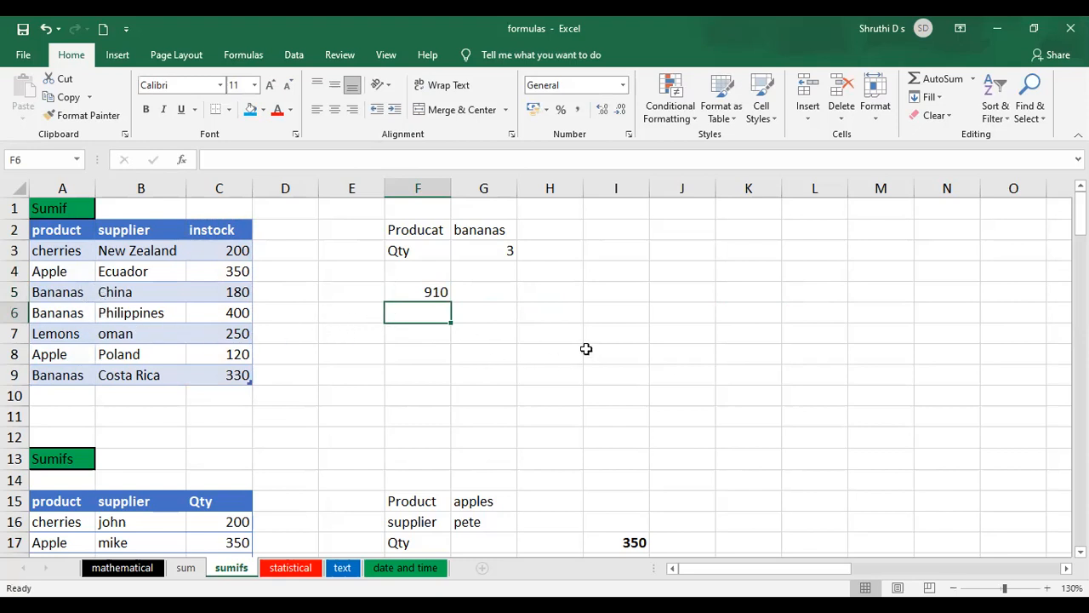
pyautogui.write('=')
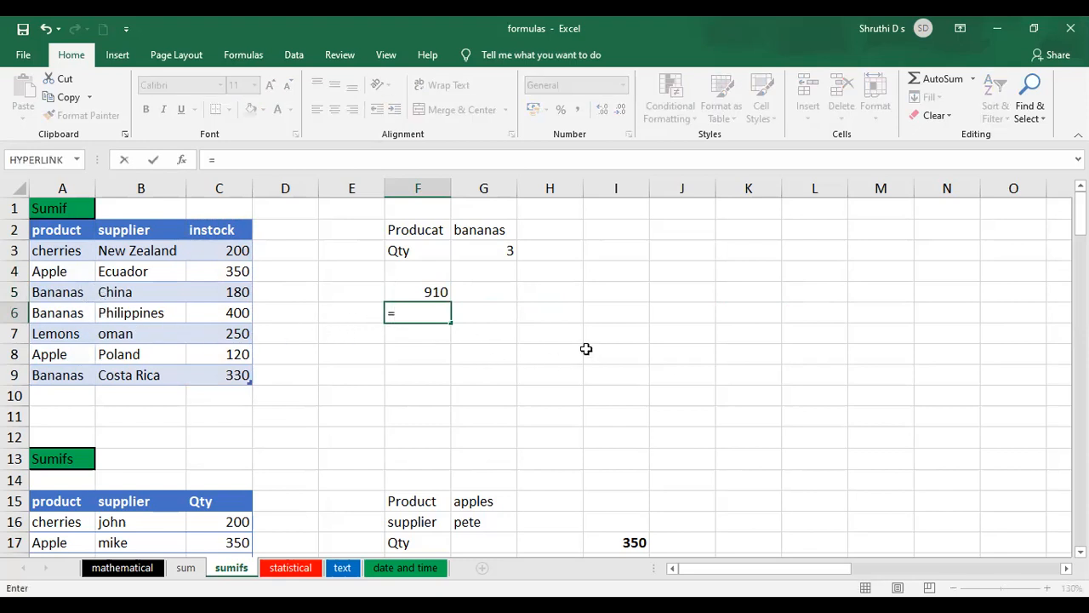
pyautogui.write('sumif')
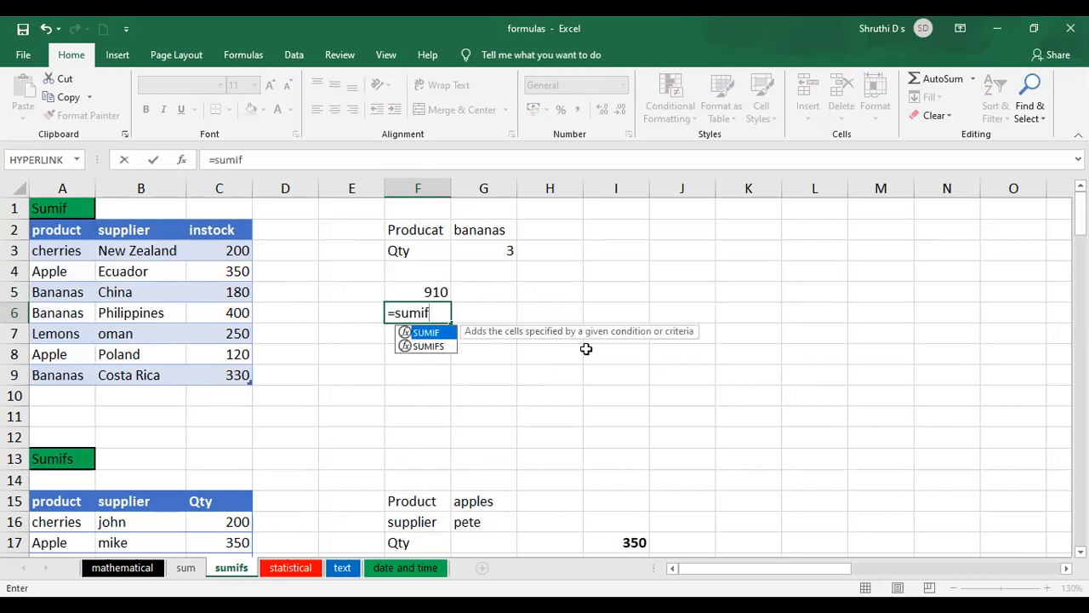
pyautogui.write('(')
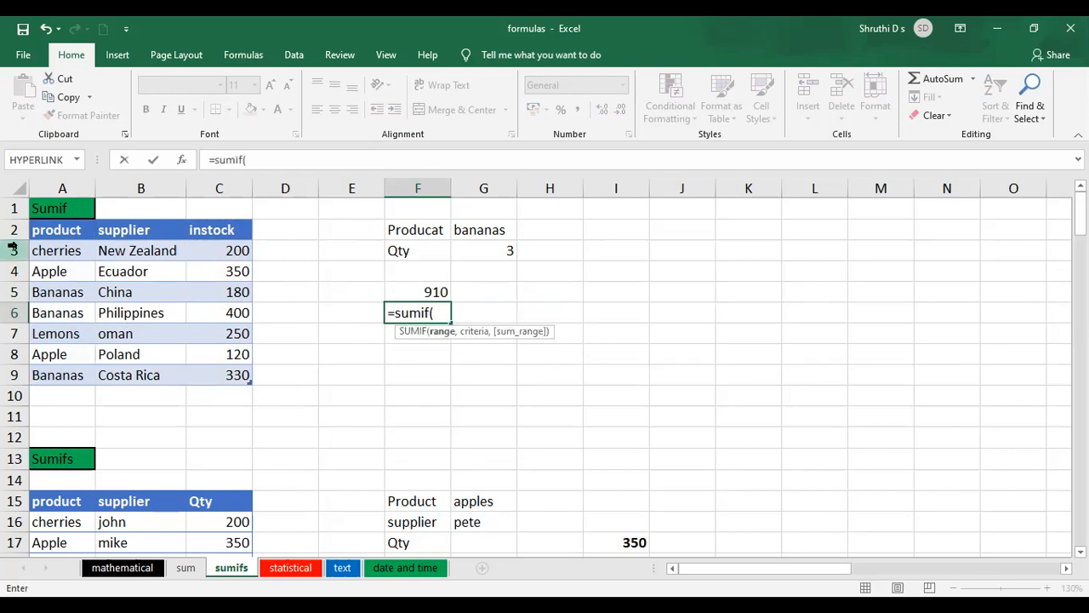
pyautogui.click(53, 235)
pyautogui.keyDown('shift'); pyautogui.click(50, 366); pyautogui.keyUp('shift')
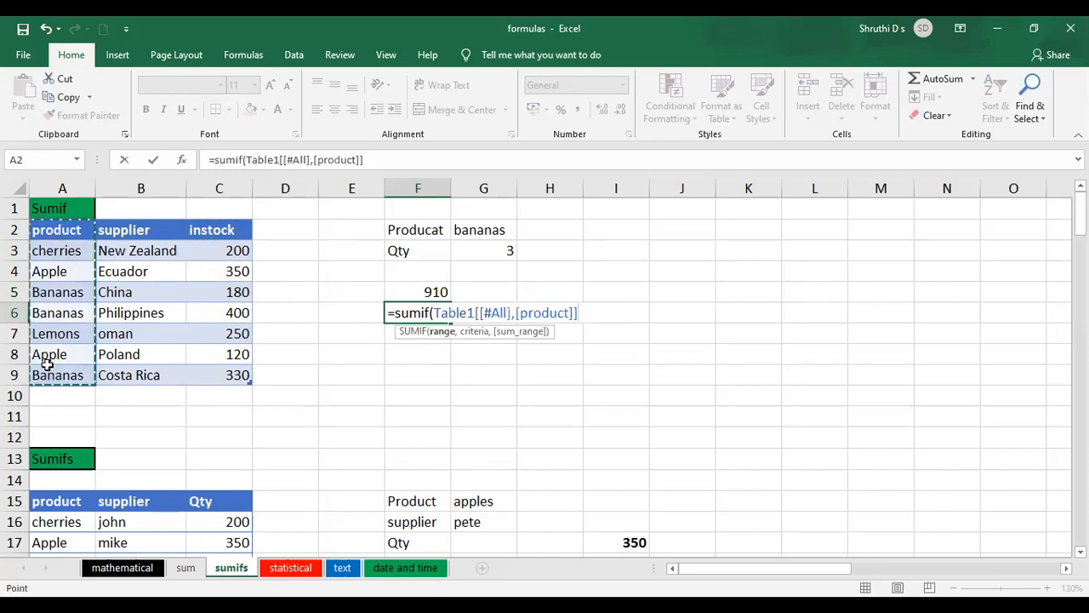
pyautogui.write(',')
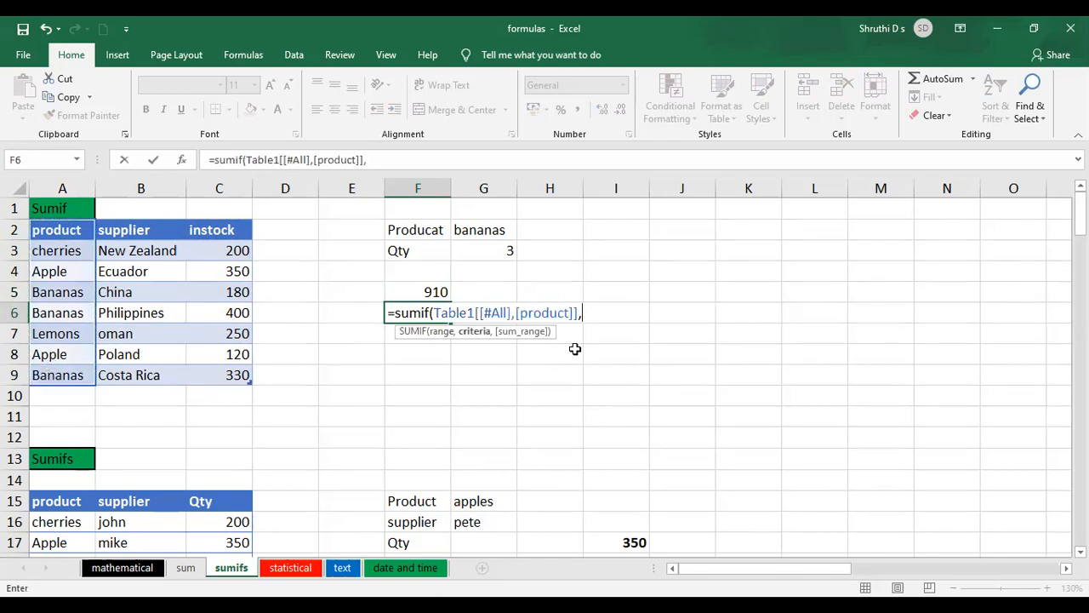
pyautogui.press('BackSpace')
pyautogui.press('BackSpace')
pyautogui.press('BackSpace')
pyautogui.press('BackSpace')
pyautogui.press('BackSpace')
pyautogui.press('BackSpace')
pyautogui.press('BackSpace')
pyautogui.press('BackSpace')
pyautogui.press('BackSpace')
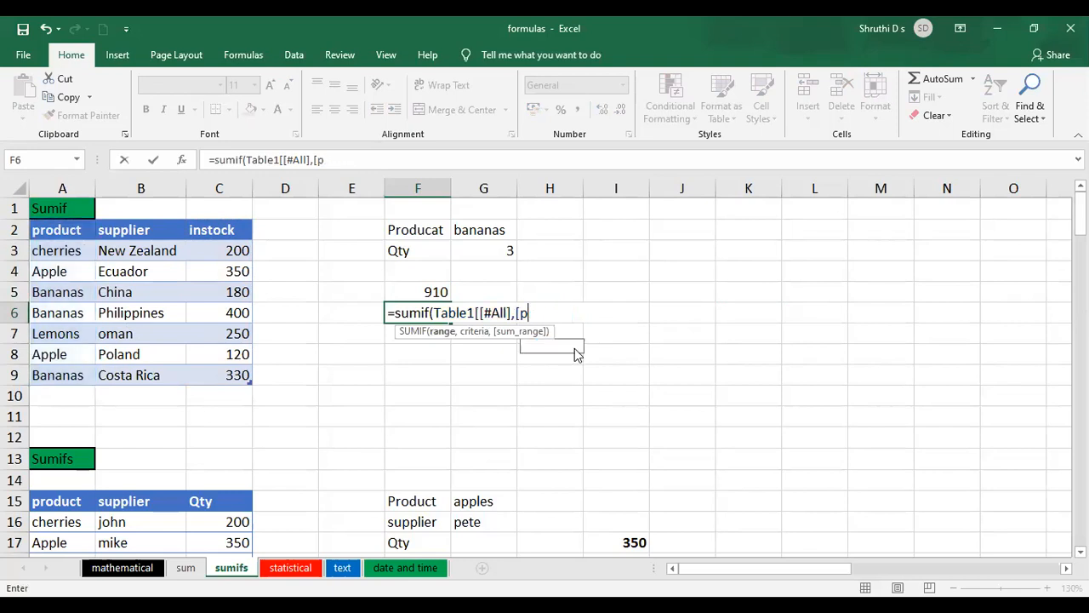
pyautogui.press('BackSpace')
pyautogui.press('BackSpace')
pyautogui.press('BackSpace')
pyautogui.press('BackSpace')
pyautogui.press('BackSpace')
pyautogui.press('BackSpace')
pyautogui.press('BackSpace')
pyautogui.press('BackSpace')
pyautogui.press('BackSpace')
pyautogui.press('BackSpace')
pyautogui.press('BackSpace')
pyautogui.press('BackSpace')
pyautogui.press('BackSpace')
pyautogui.press('BackSpace')
pyautogui.press('BackSpace')
pyautogui.press('BackSpace')
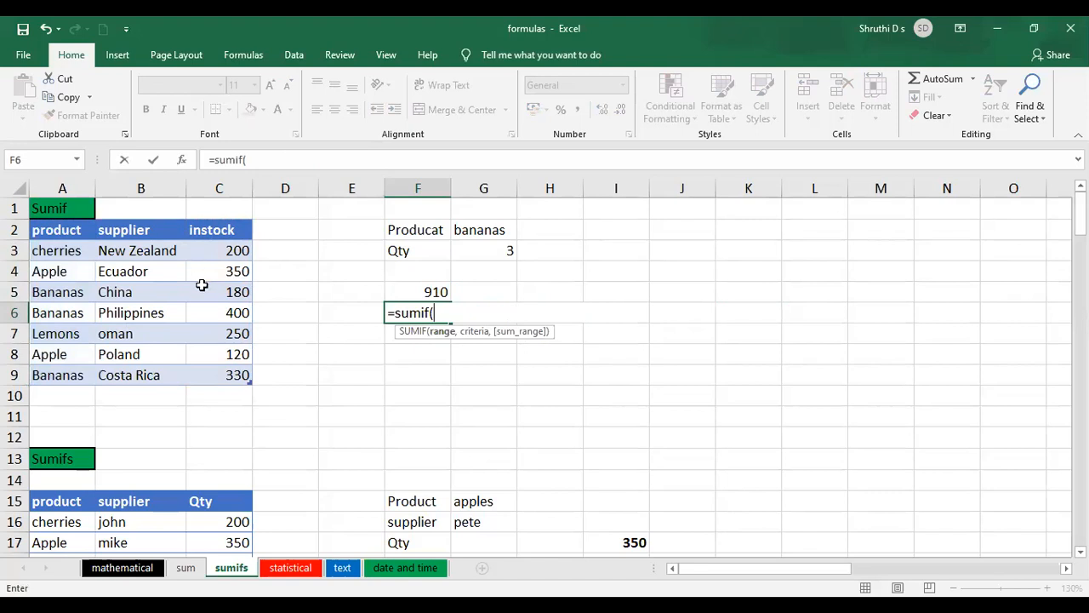
pyautogui.click(135, 272)
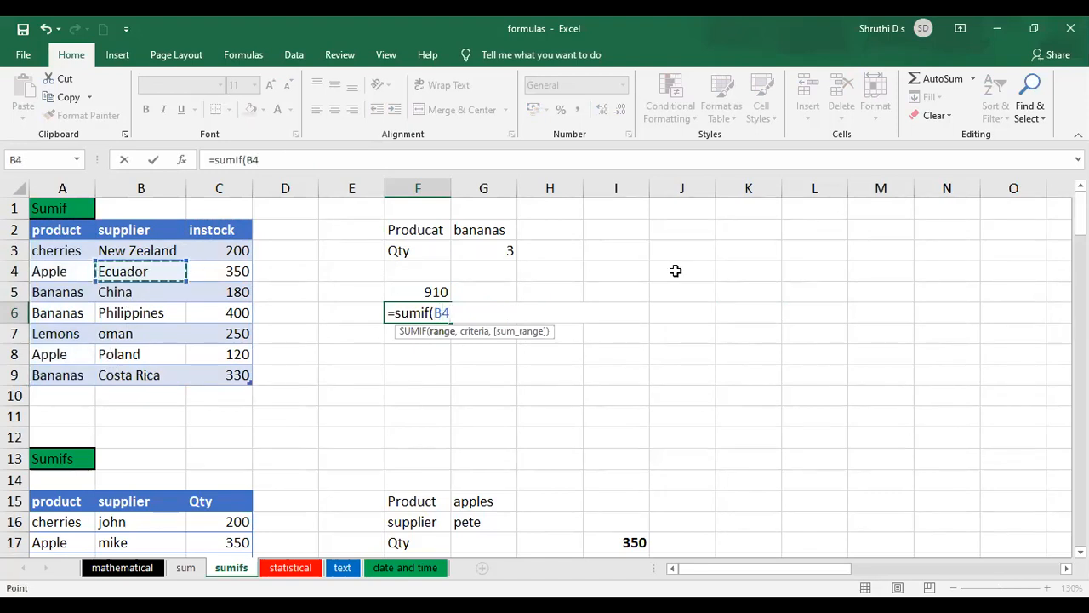
pyautogui.press('Escape')
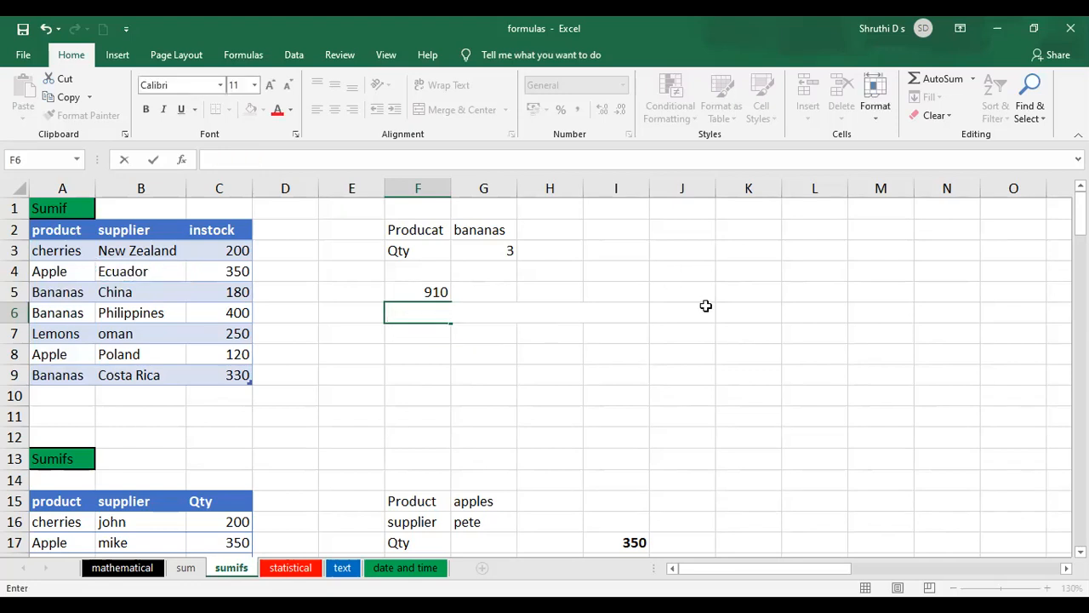
pyautogui.click(524, 368)
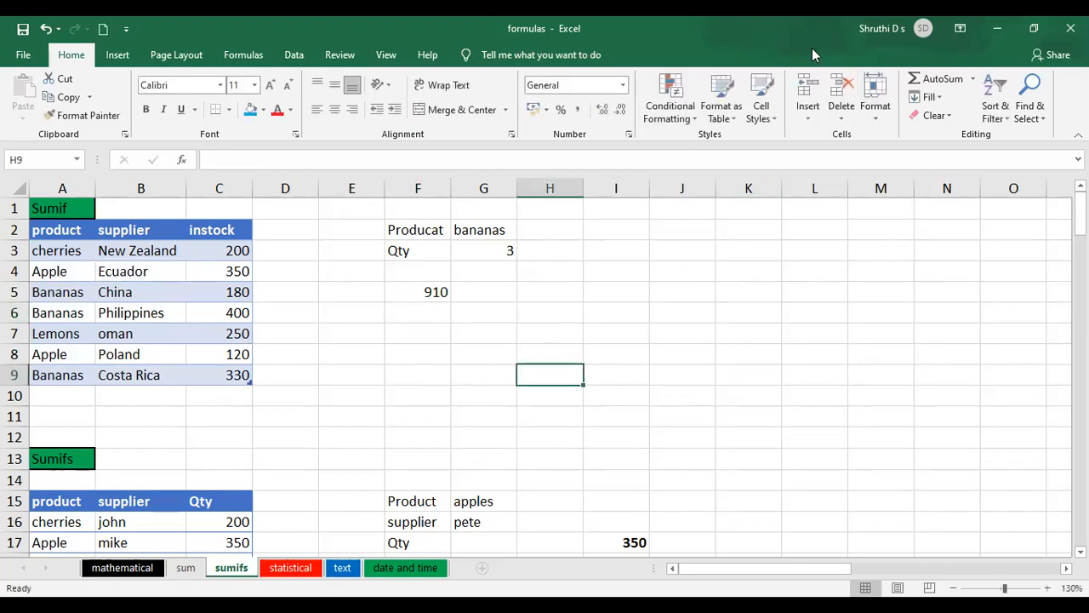
# Step: Change the supplier in cell B5 of the first table to New Zealand
pyautogui.click(129, 292)
pyautogui.press('BackSpace')
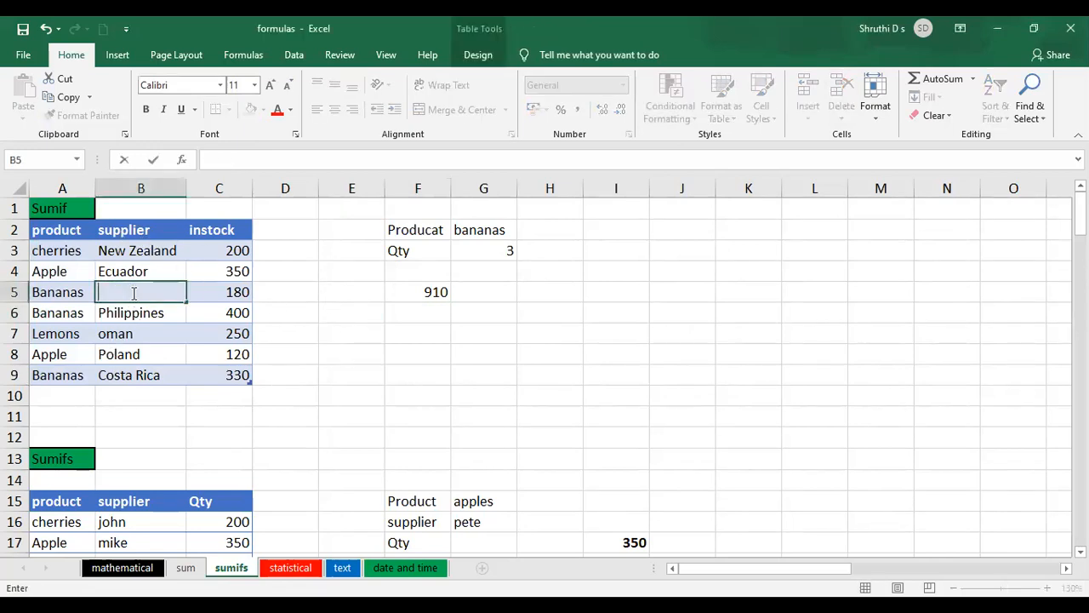
pyautogui.write('New Zealand')
pyautogui.press('Tab')
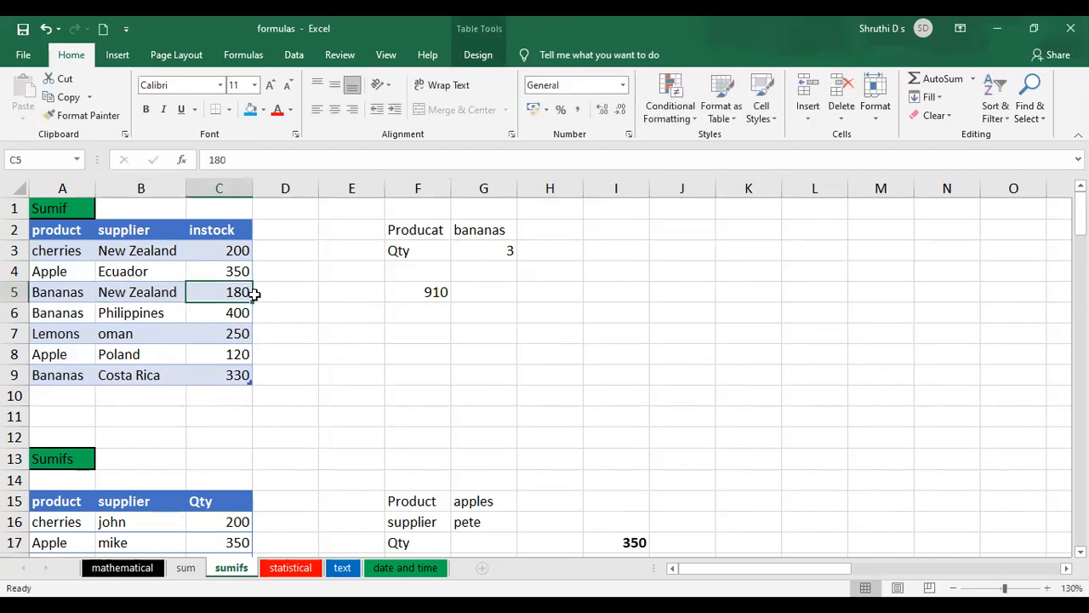
# Step: Start a SUMIF formula in F6 with the first table's supplier column, header included, as the criteria range
pyautogui.click(428, 306)
pyautogui.write('=')
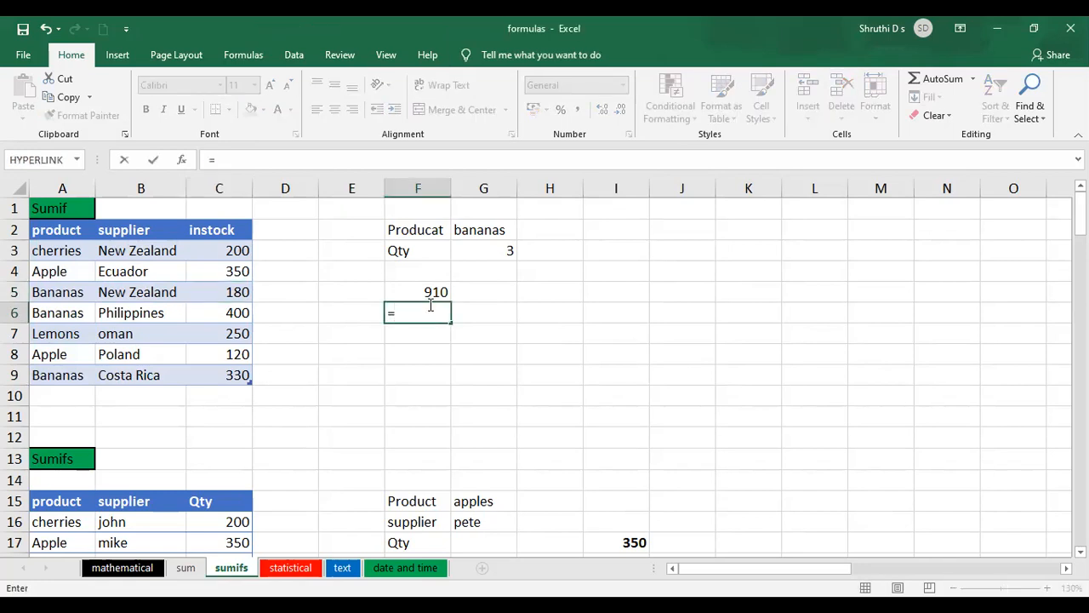
pyautogui.write('sumif')
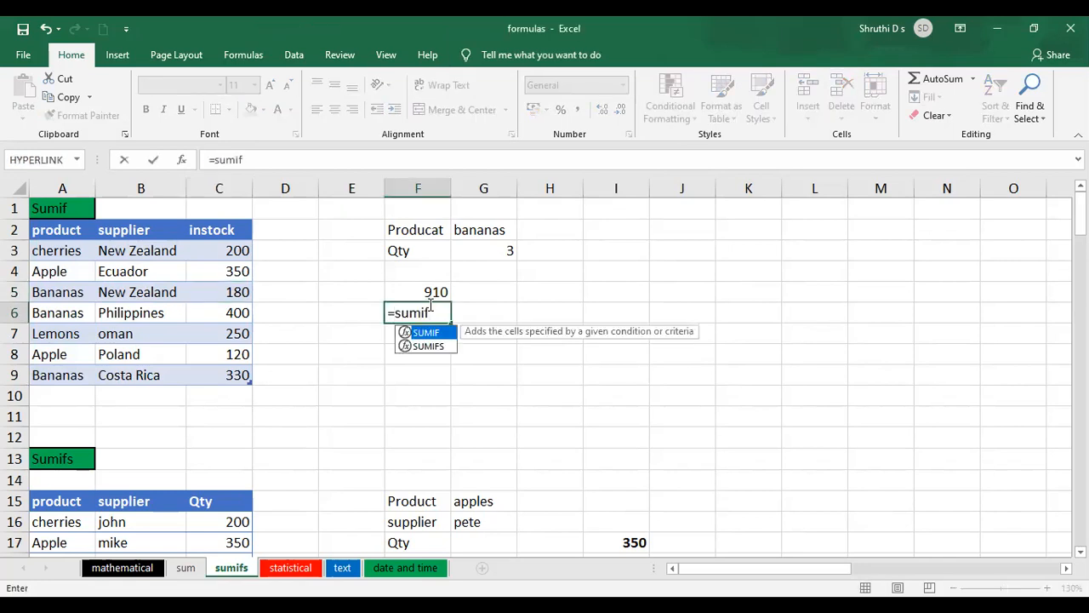
pyautogui.write('(')
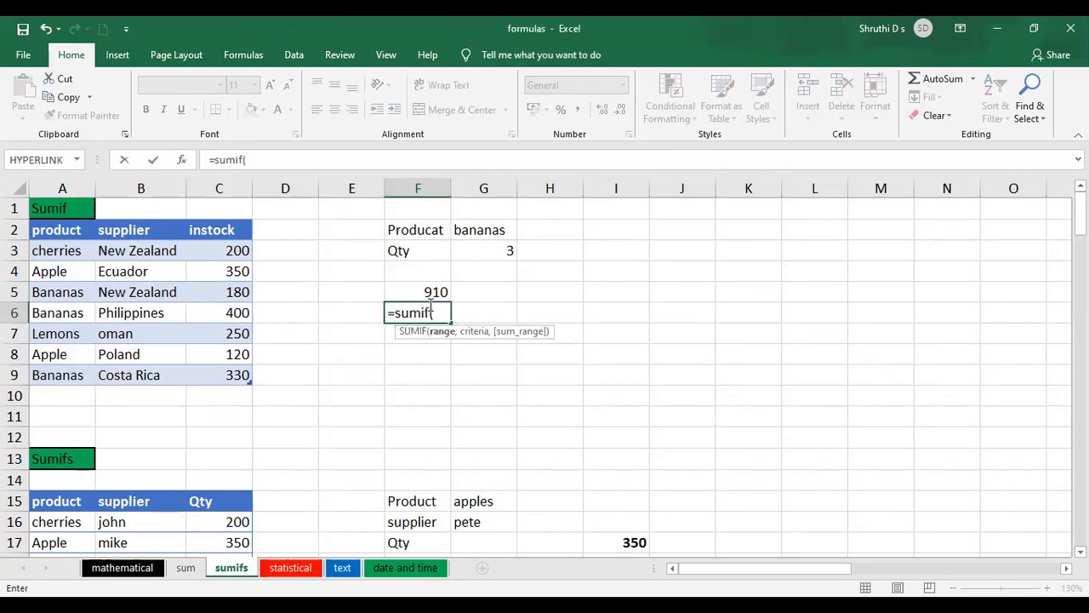
pyautogui.click(139, 230)
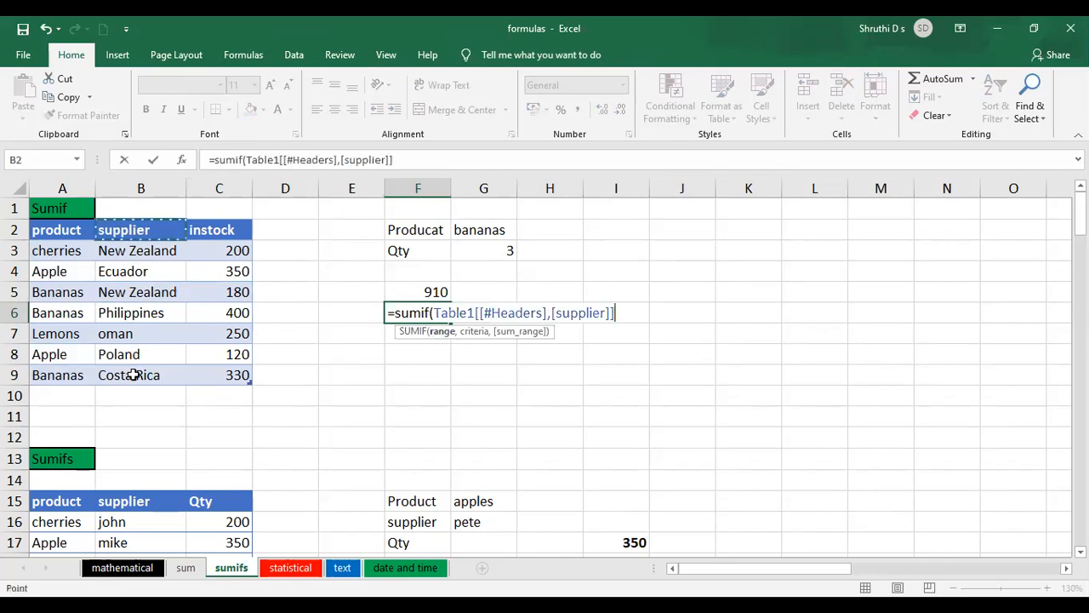
pyautogui.hotkey('ctrl', 'shift', 'Down')
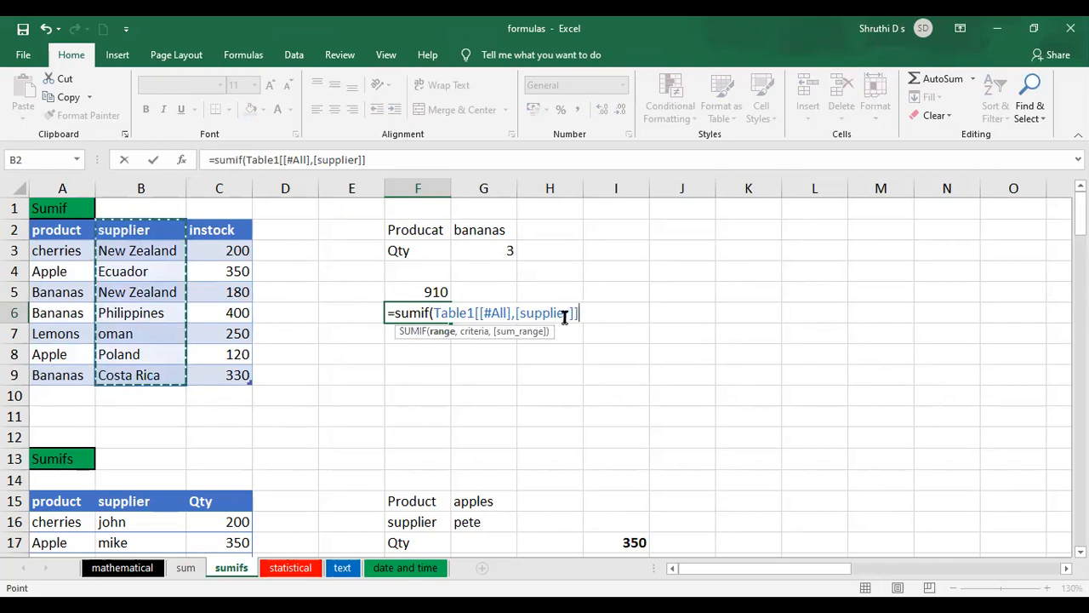
pyautogui.write(',')
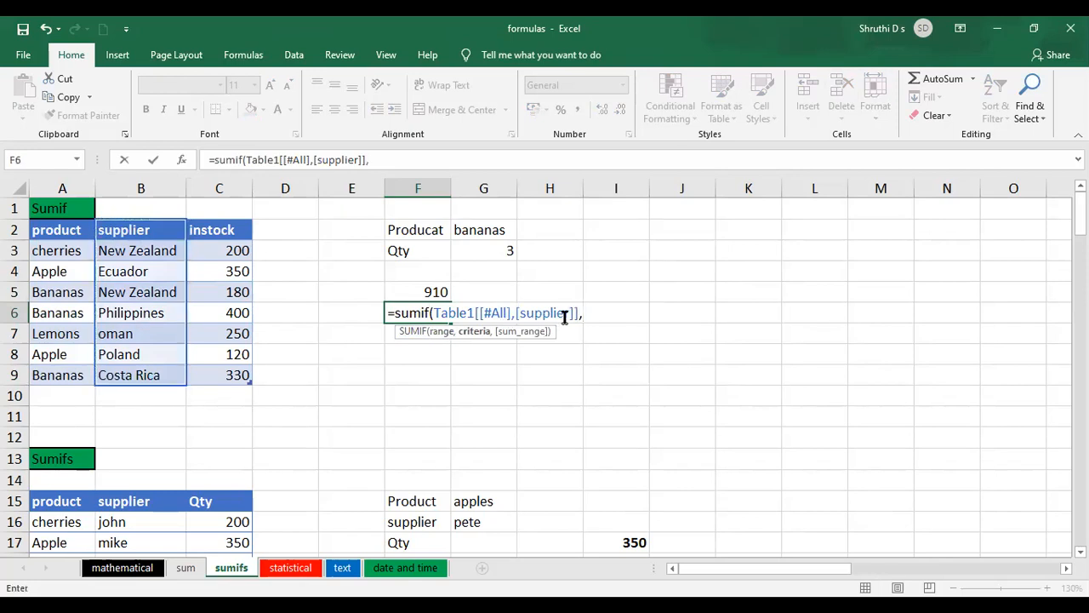
# Step: Complete the F6 formula with the criterion "New Zealand" and the first table's instock column, header included, as the sum range
pyautogui.write('""')
pyautogui.click(589, 313)
pyautogui.write('New')
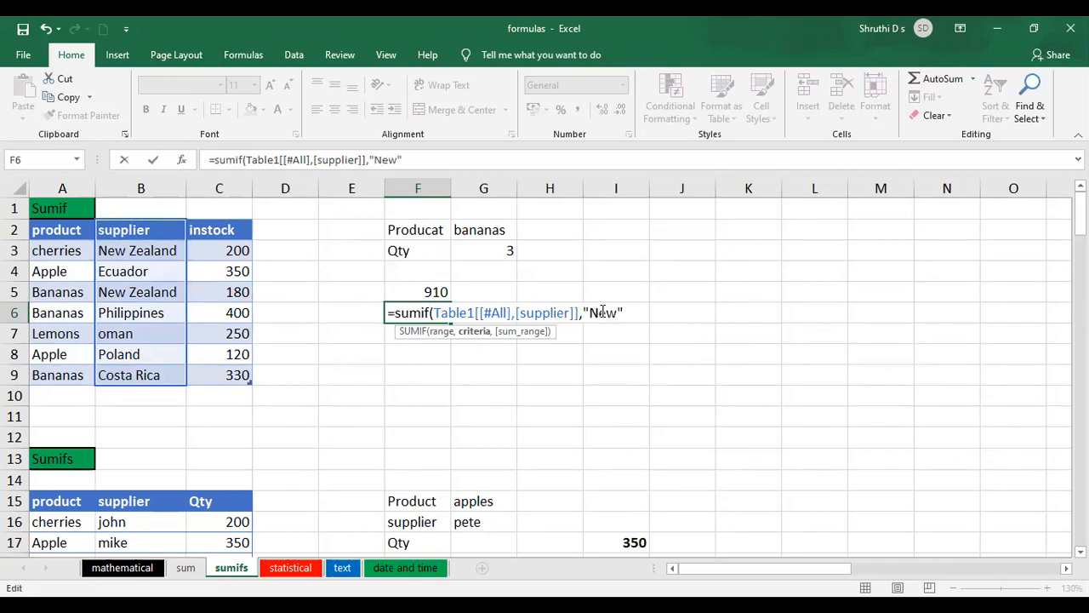
pyautogui.write(' Zealand')
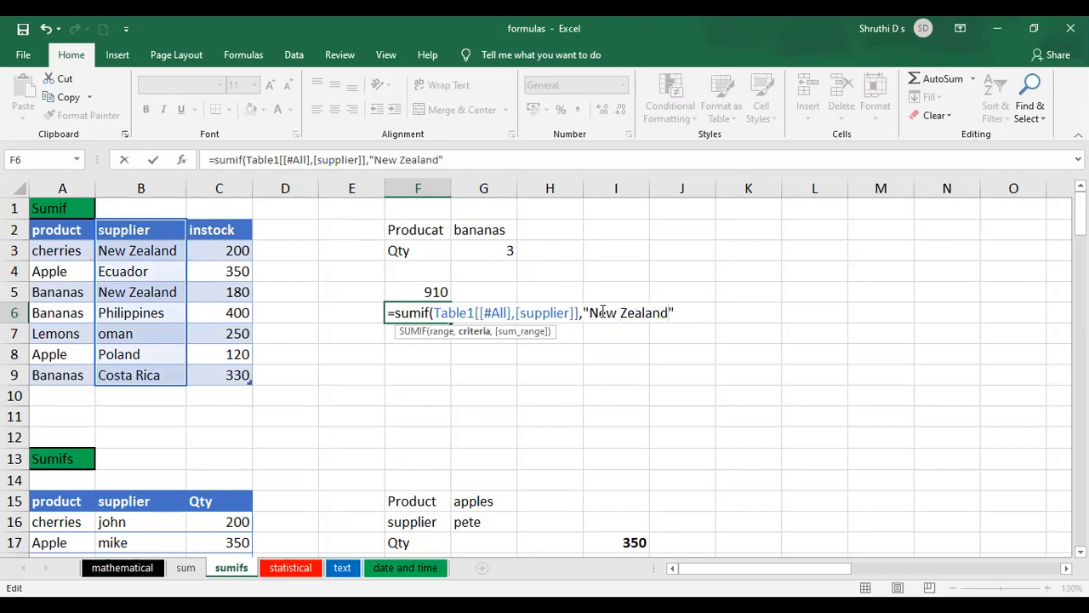
pyautogui.write(',')
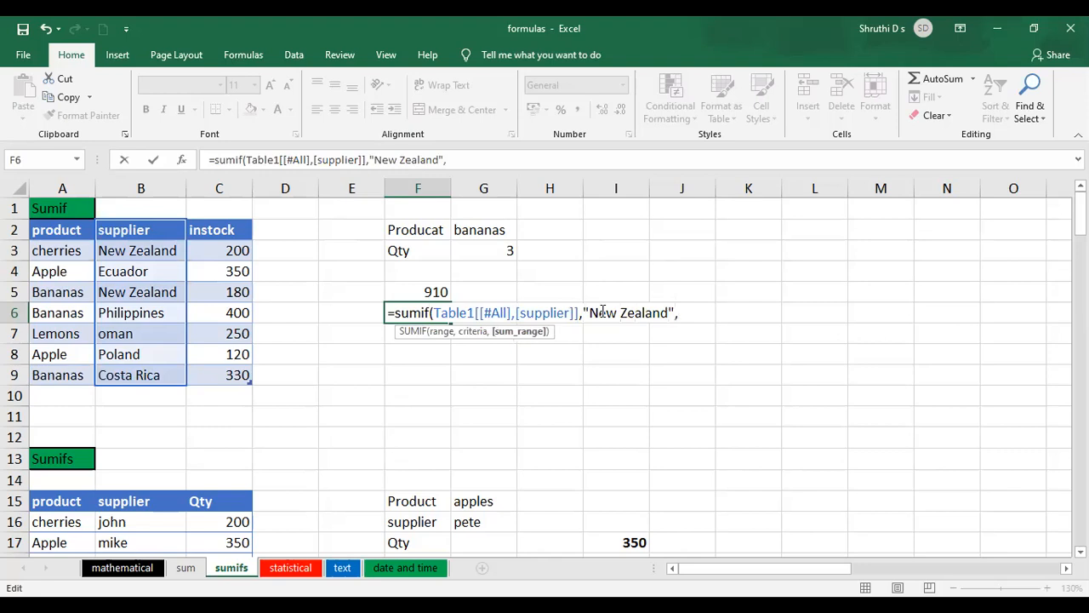
pyautogui.click(239, 233)
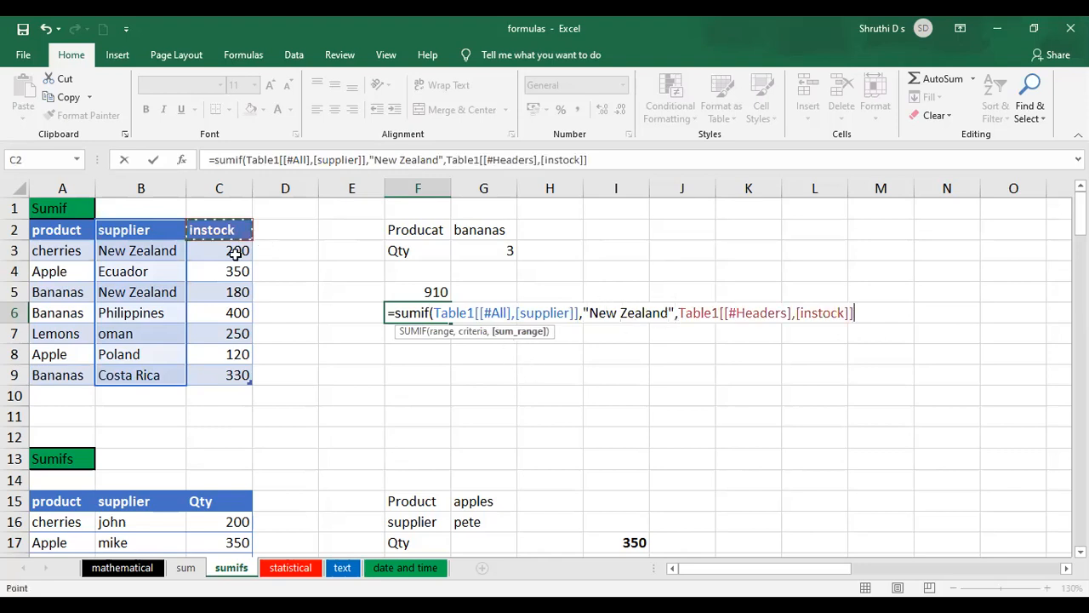
pyautogui.keyDown('shift'); pyautogui.click(235, 375); pyautogui.keyUp('shift')
pyautogui.write(')')
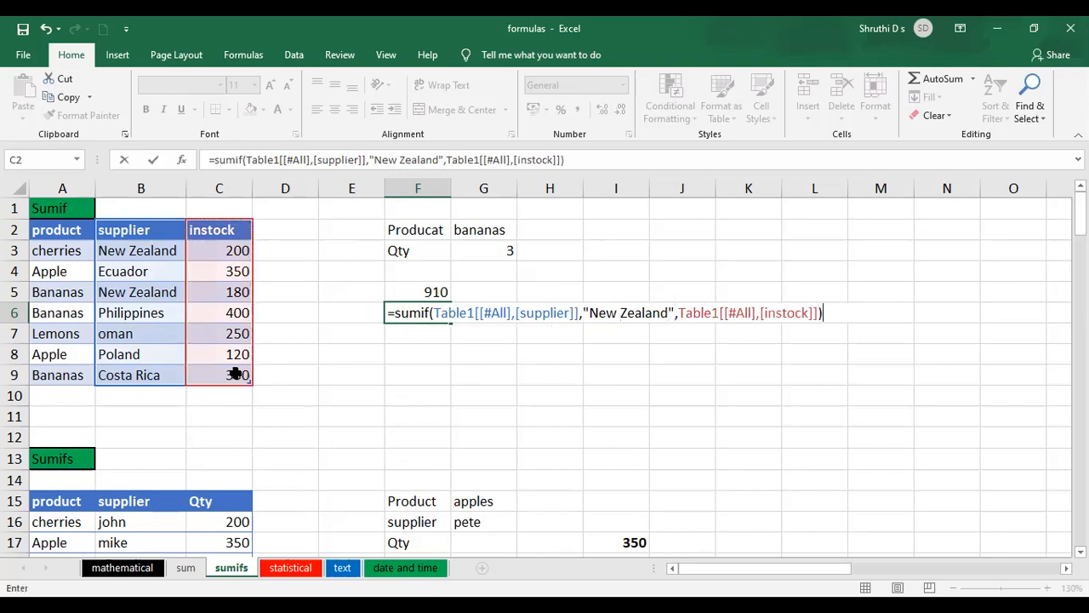
pyautogui.press('Return')
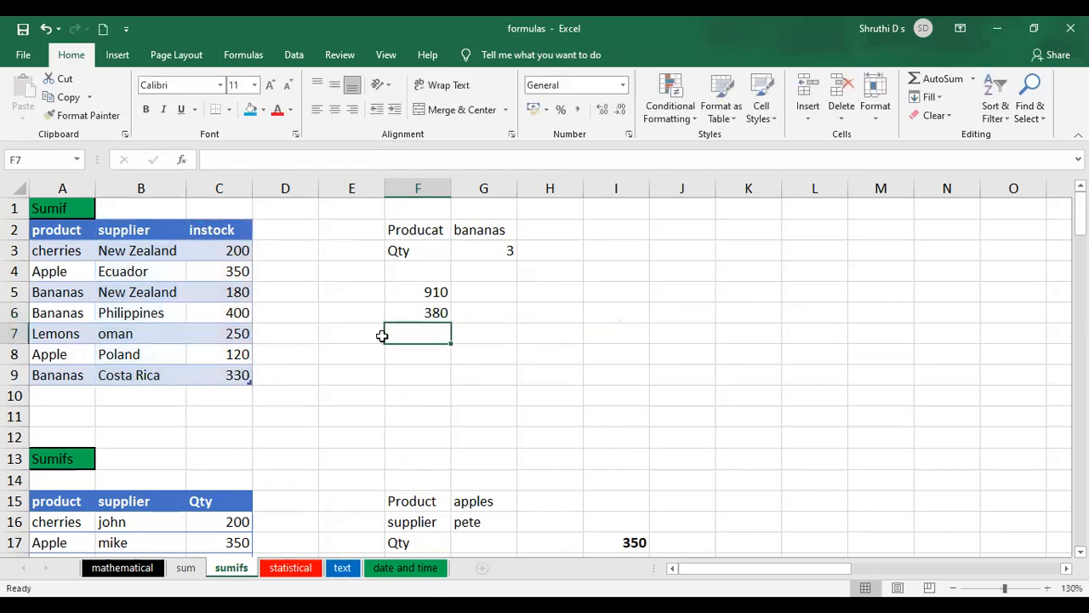
# Step: Check the F6 total against the two New Zealand stock quantities in C3 and C5
pyautogui.click(428, 312)
pyautogui.click(239, 252)
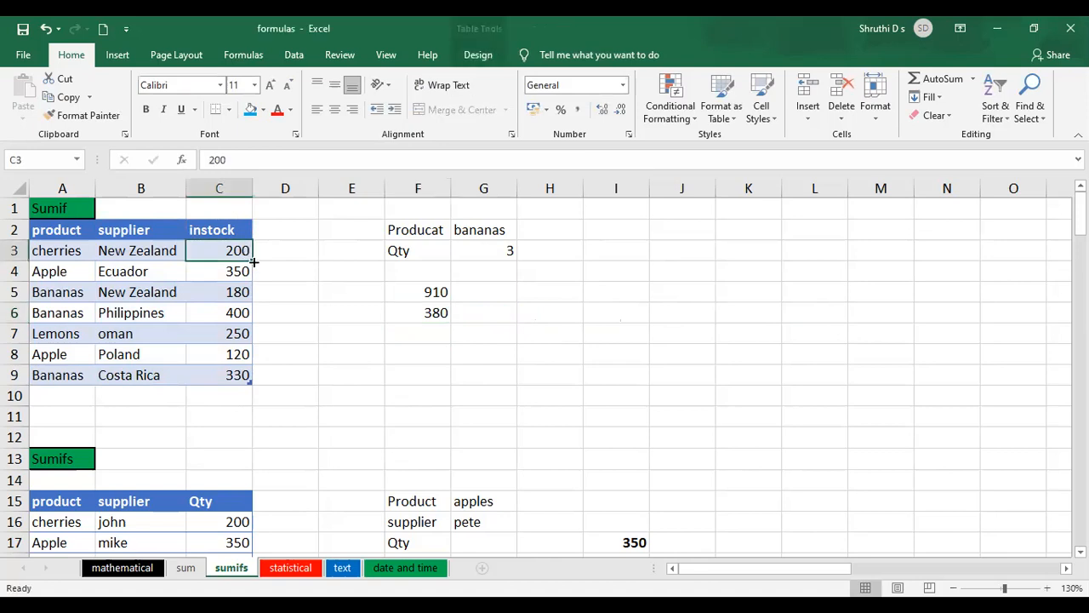
pyautogui.click(242, 291)
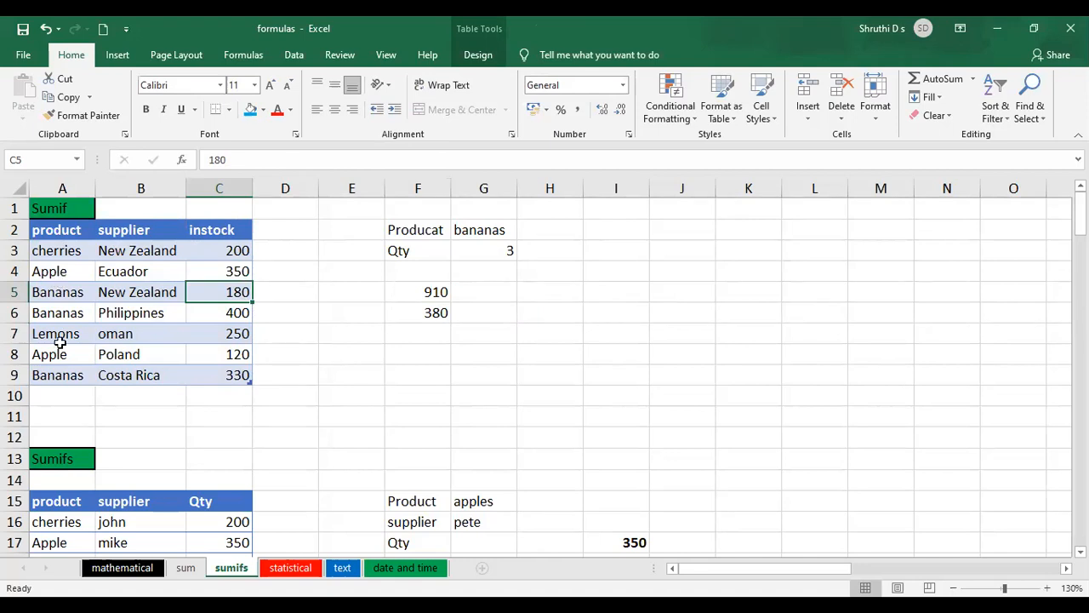
# Step: Start a SUMIFS formula in G21 with the second table's Qty column, header included, as the sum range
pyautogui.scroll(-3, 247, 425)
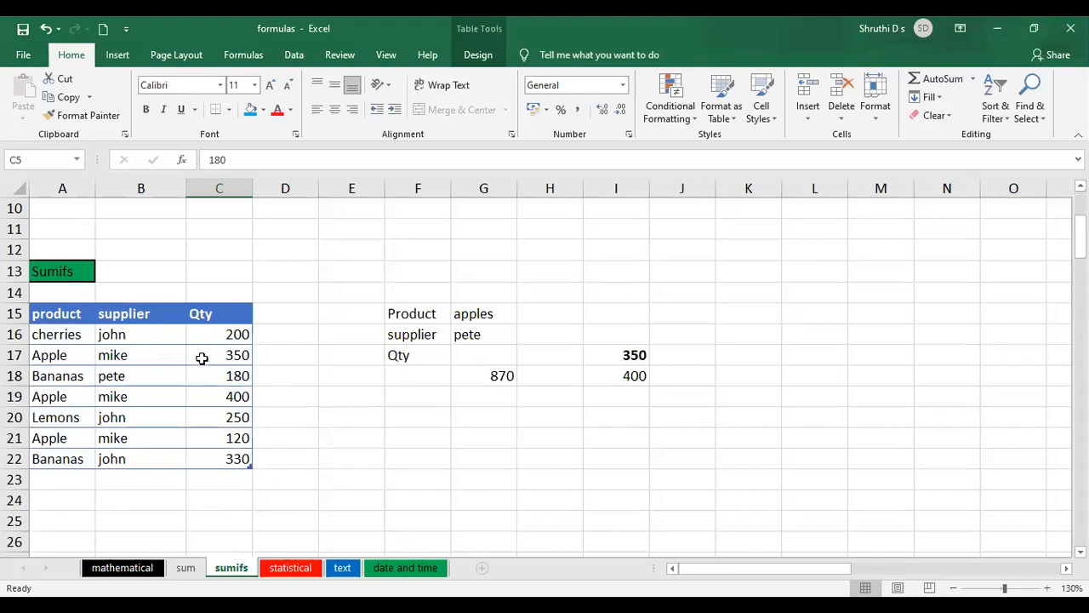
pyautogui.click(466, 417)
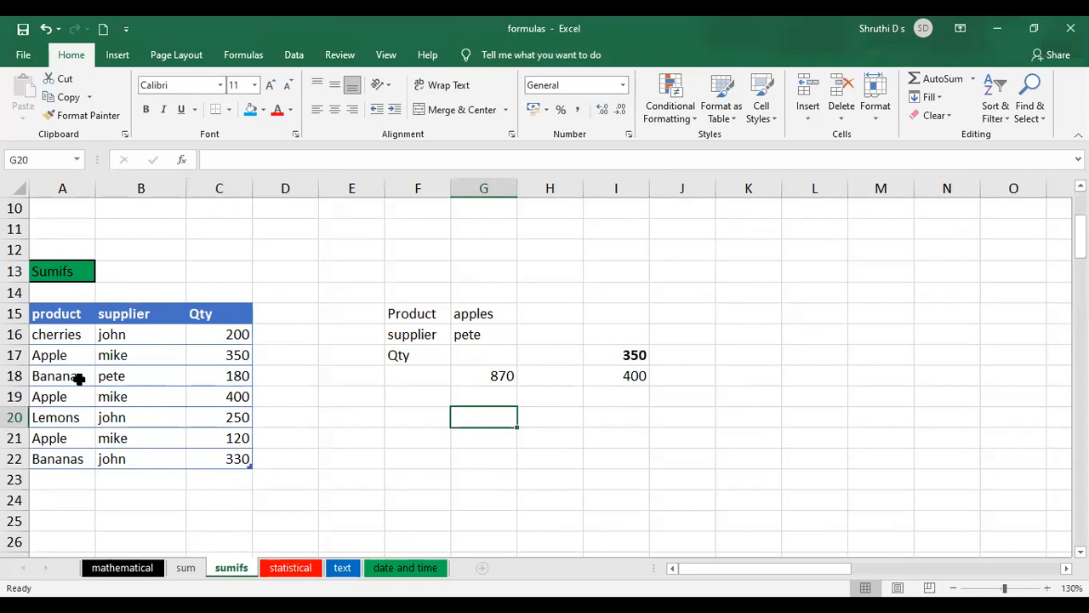
pyautogui.click(478, 441)
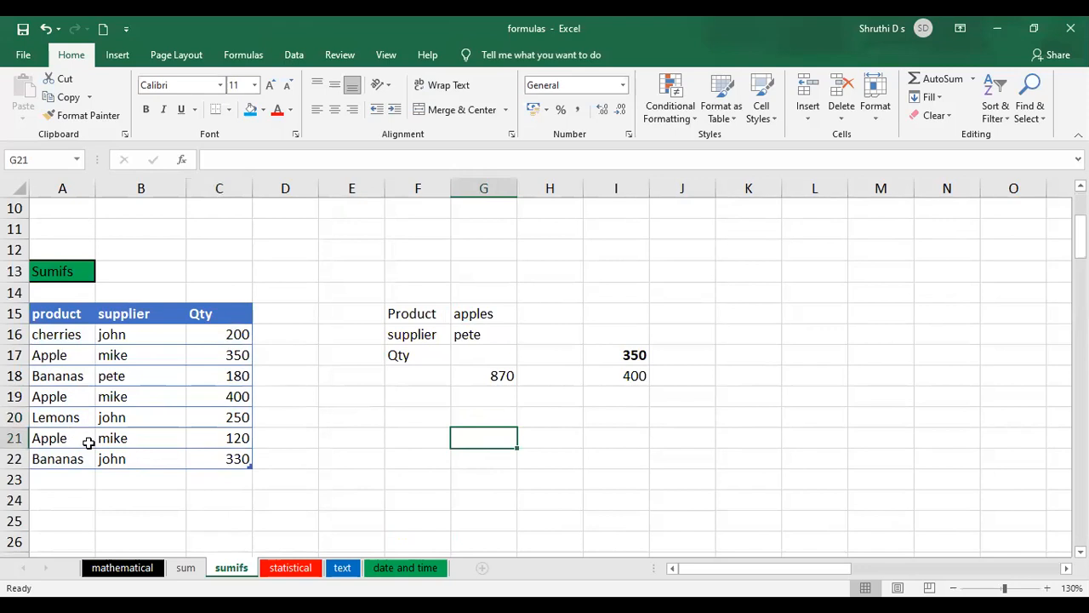
pyautogui.write('=')
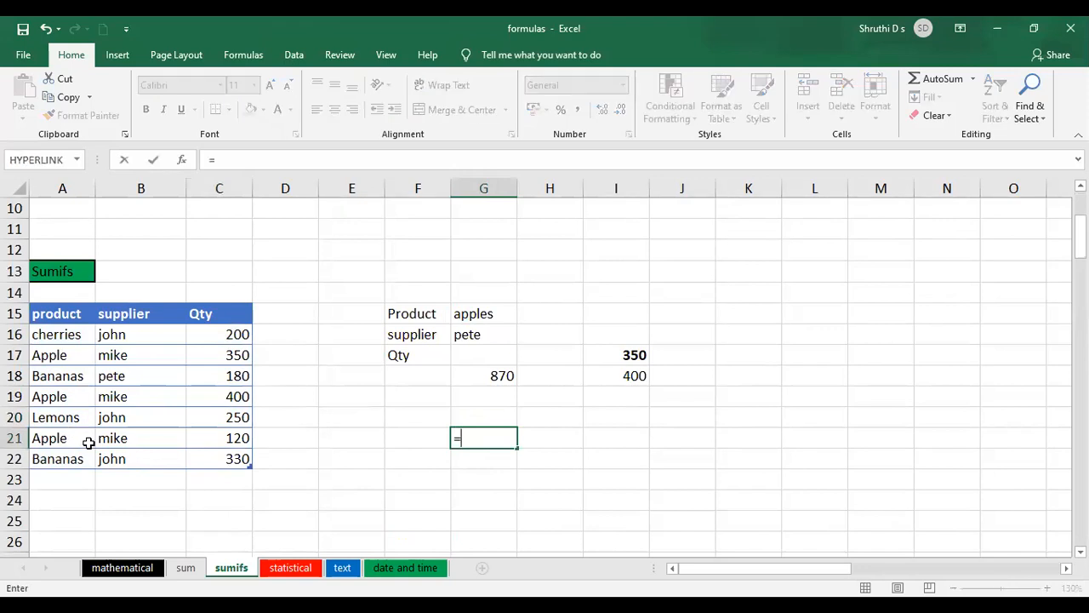
pyautogui.write('sumif')
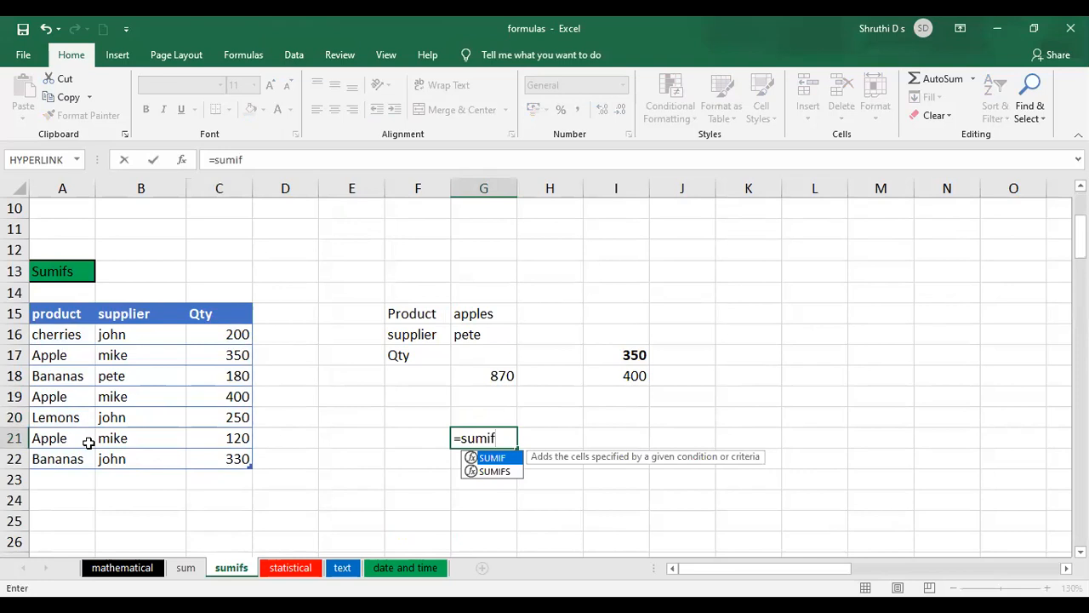
pyautogui.write('s(')
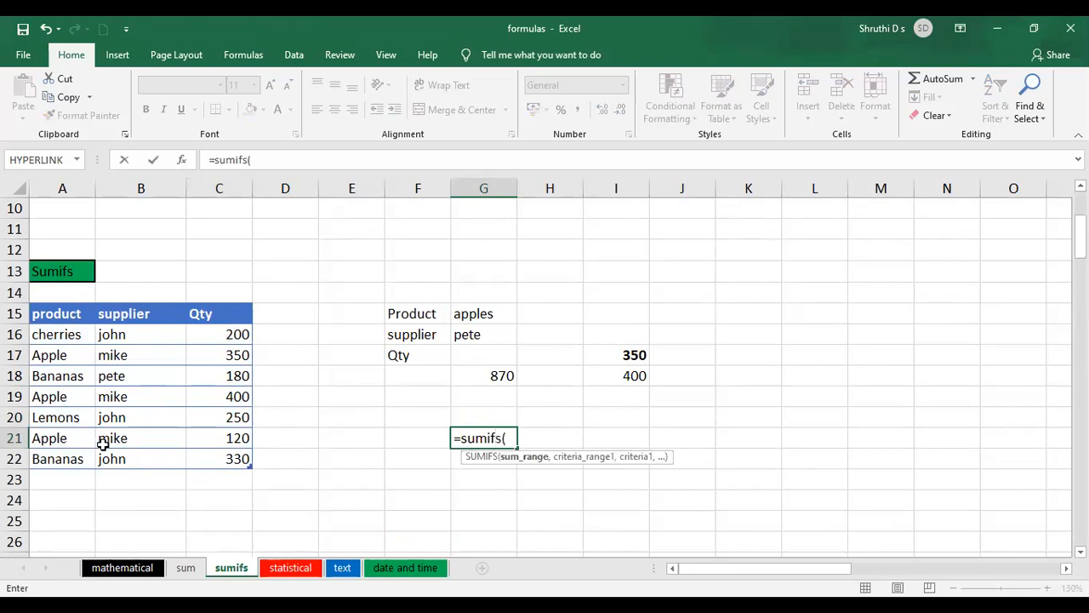
pyautogui.click(227, 313)
pyautogui.keyDown('shift'); pyautogui.click(227, 459); pyautogui.keyUp('shift')
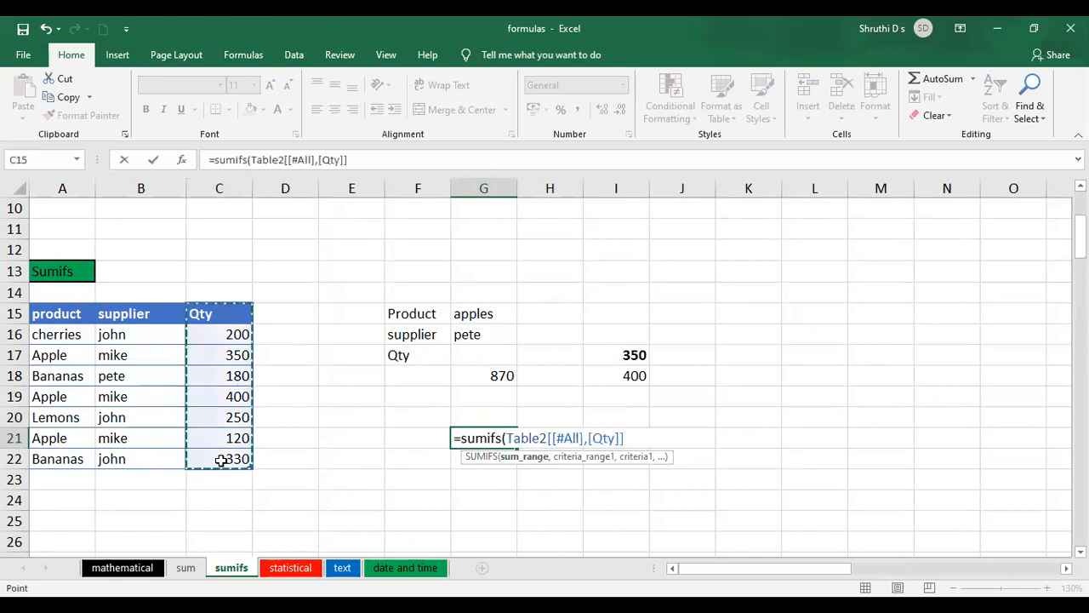
pyautogui.write(',')
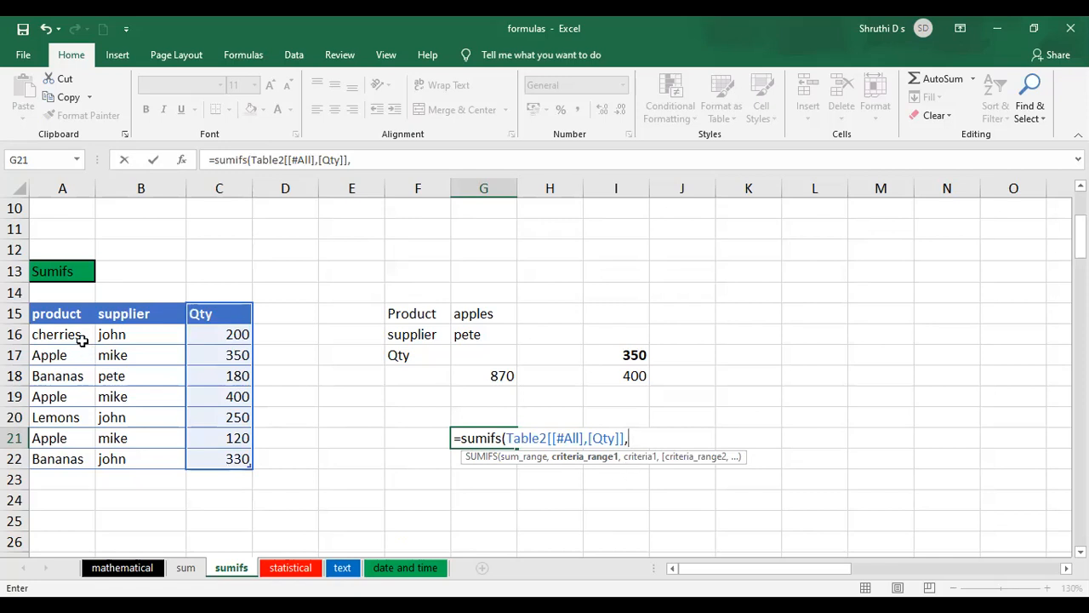
# Step: Add the second table's product column, header included, to the SUMIFS formula as first criteria range, with the criterion "Apple"
pyautogui.click(58, 314)
pyautogui.keyDown('shift'); pyautogui.click(55, 460); pyautogui.keyUp('shift')
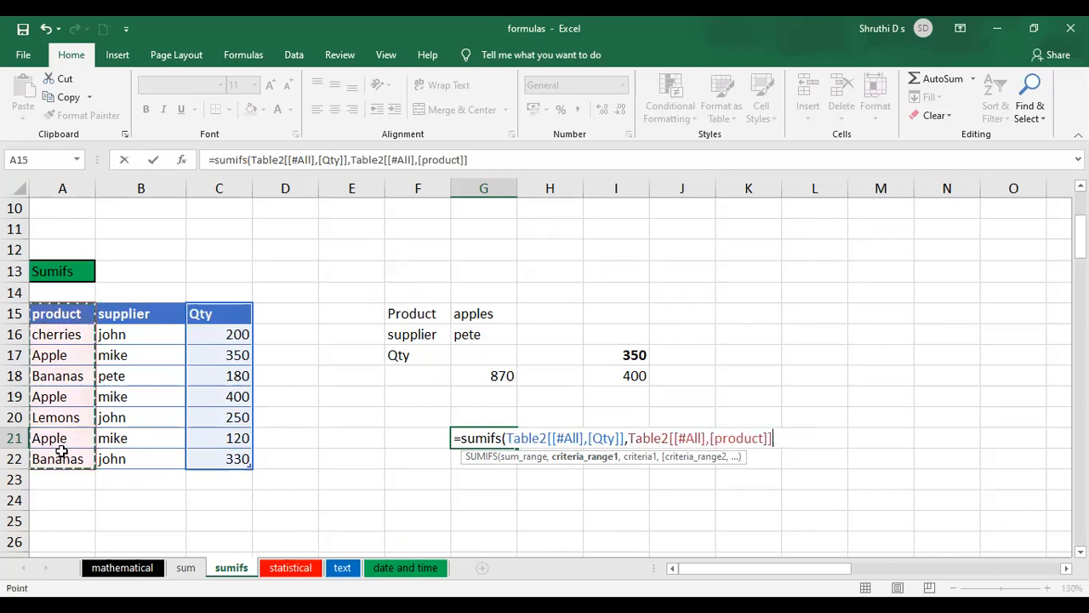
pyautogui.write(',')
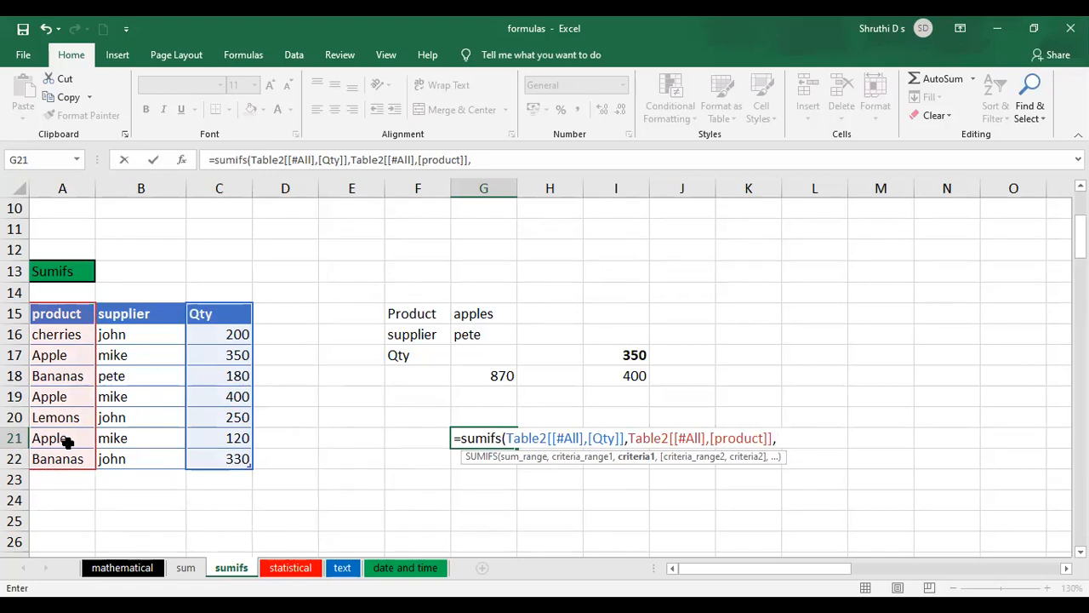
pyautogui.write('""')
pyautogui.click(784, 437)
pyautogui.write('Apple"')
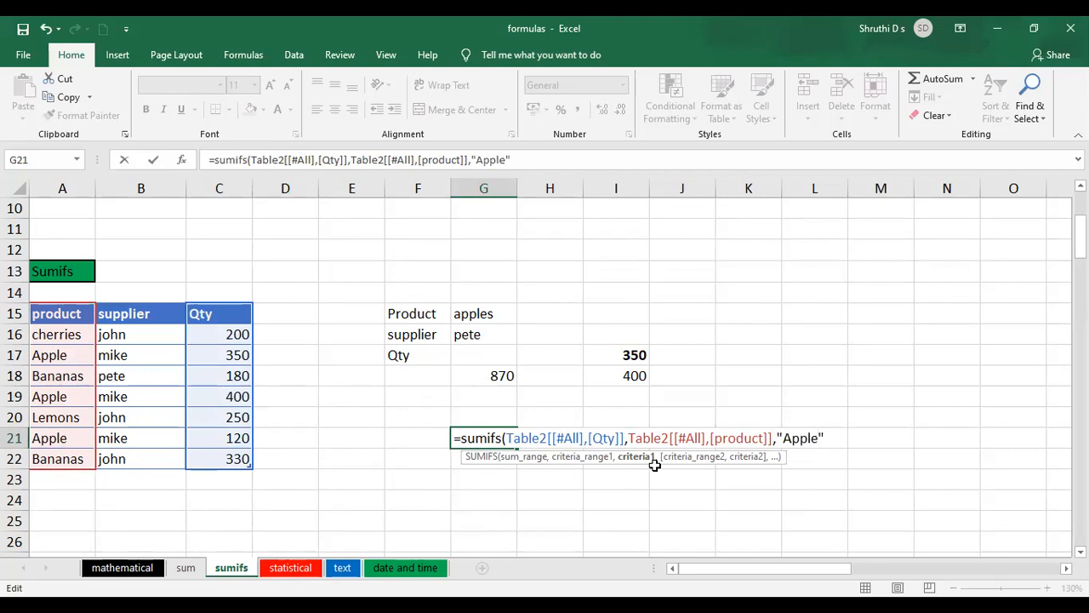
pyautogui.write(',')
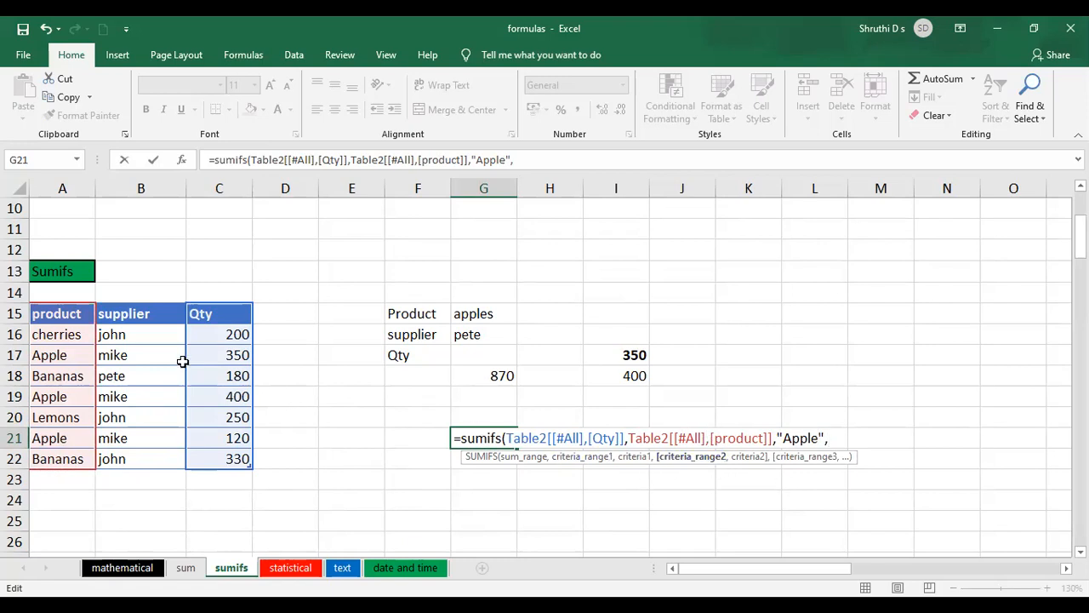
# Step: Complete the SUMIFS formula with the second table's supplier column, header included, and the supplier name from B17 as the quoted criterion
pyautogui.click(119, 316)
pyautogui.keyDown('shift'); pyautogui.click(128, 453); pyautogui.keyUp('shift')
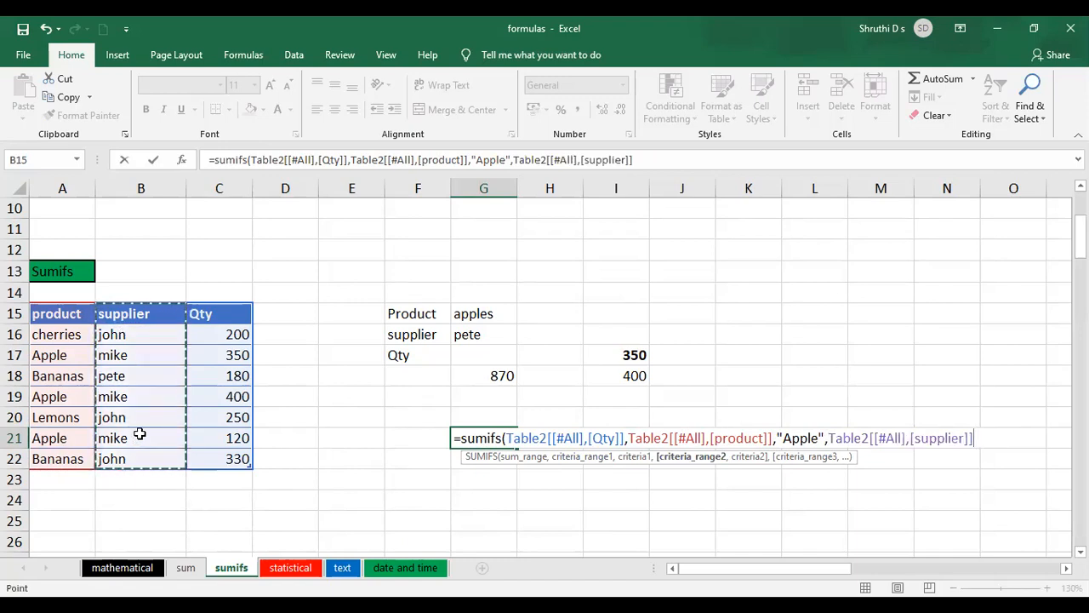
pyautogui.write(',')
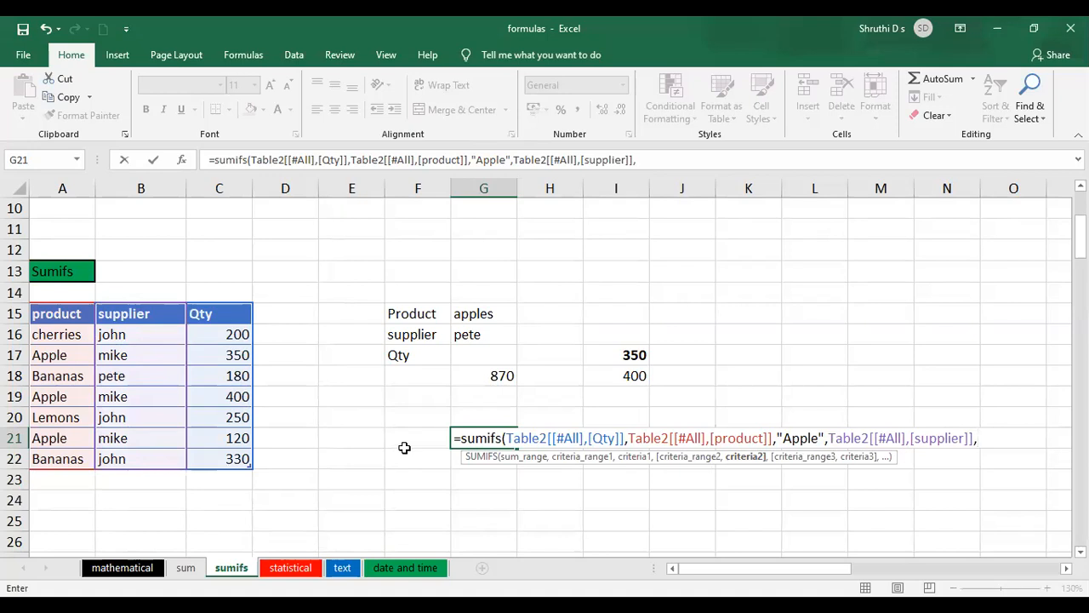
pyautogui.write('""')
pyautogui.click(983, 437)
pyautogui.write('M')
pyautogui.press('BackSpace')
pyautogui.press('BackSpace')
pyautogui.write('mike')
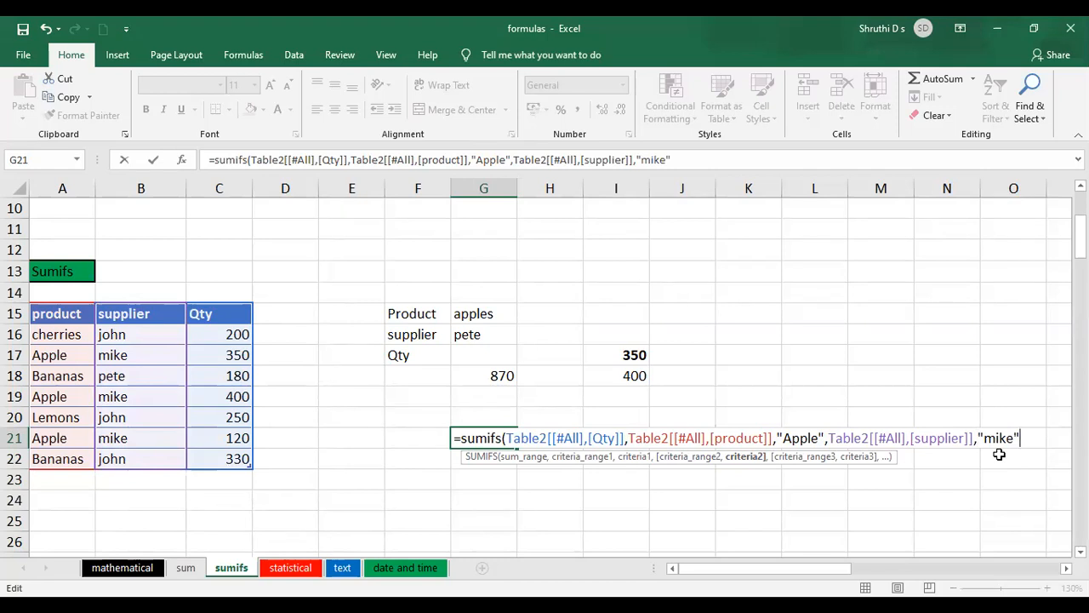
pyautogui.write(')')
pyautogui.press('Return')
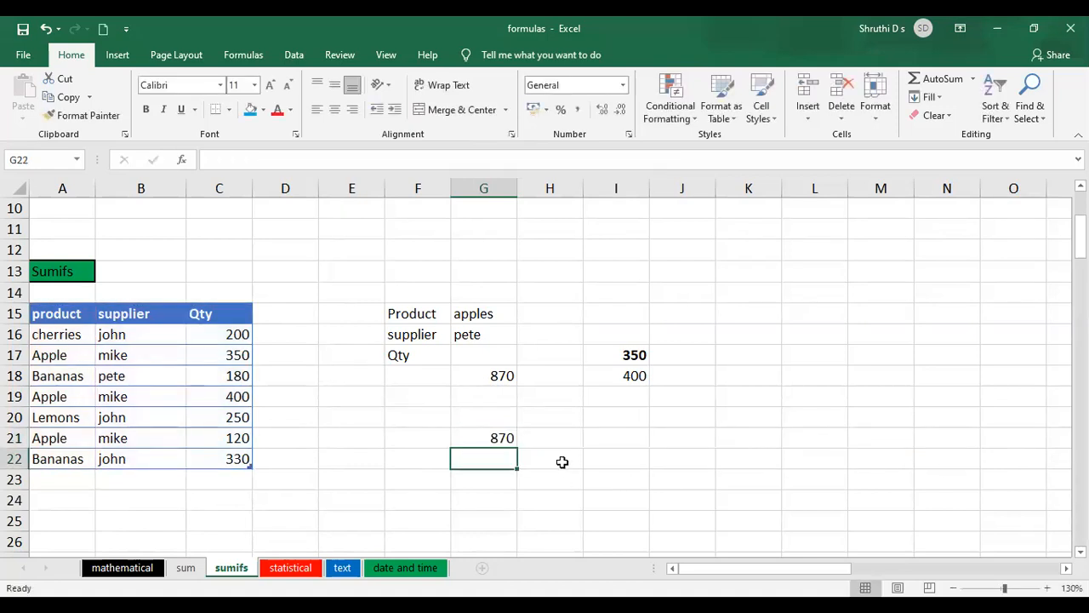
# Step: Enter the quantity 120 from the last Apple row in cell I19, below the other two quantities
pyautogui.click(51, 357)
pyautogui.click(652, 356)
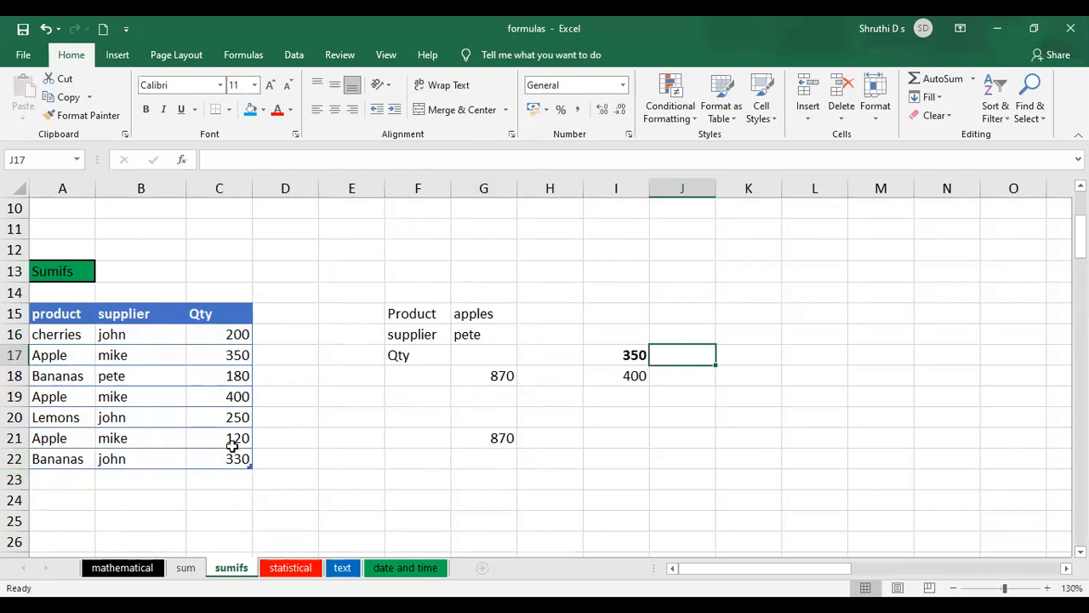
pyautogui.click(627, 403)
pyautogui.write('120')
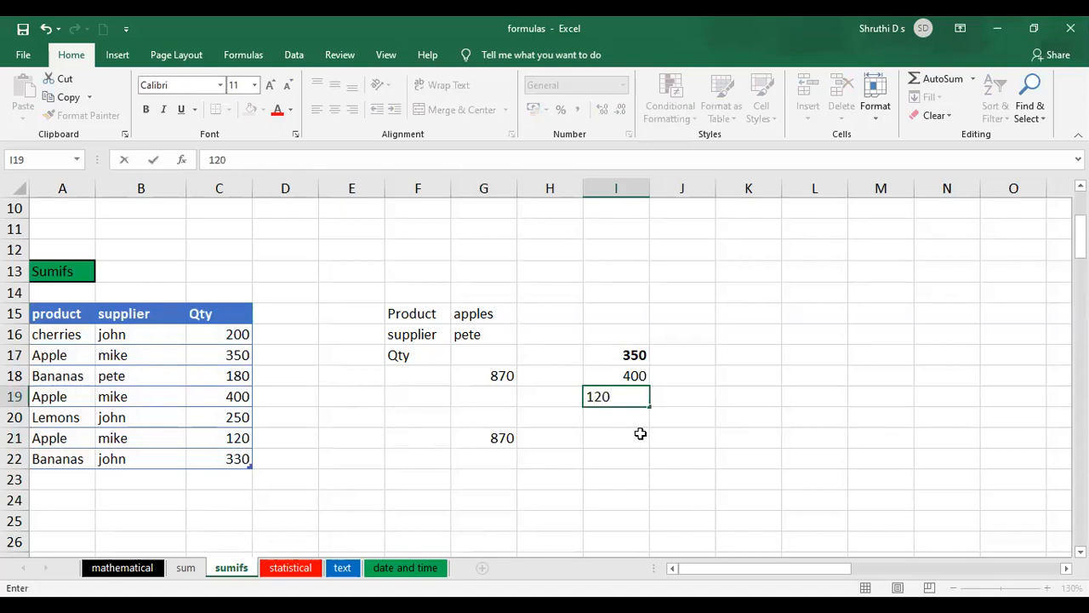
pyautogui.click(613, 420)
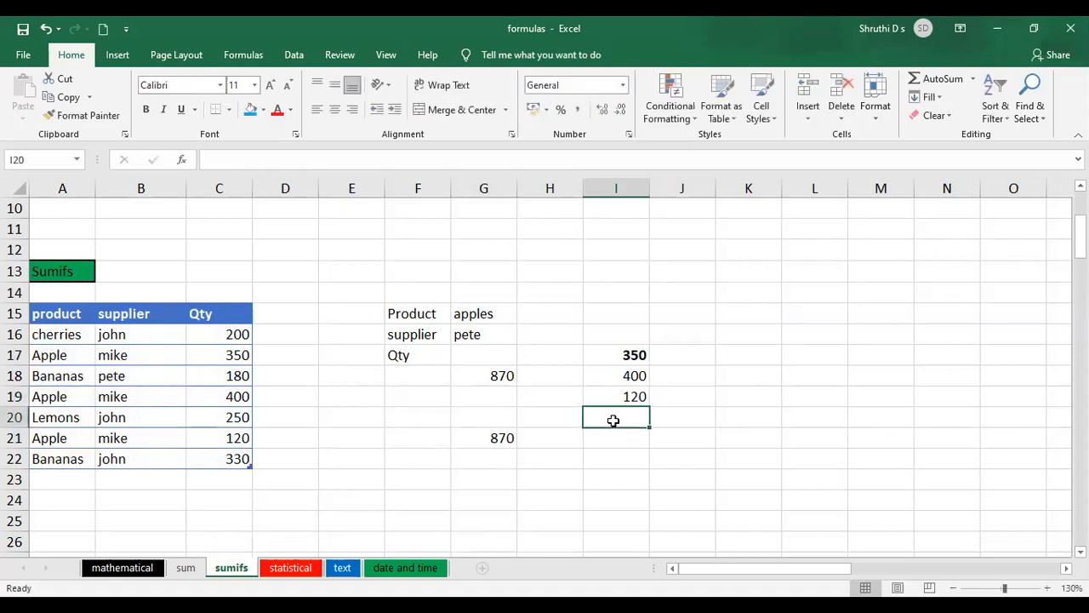
# Step: Total I17:I19 with a SUM formula in I20 and compare it with the SUMIFS result in G21
pyautogui.write('=sum(')
pyautogui.moveTo(637, 358); pyautogui.dragTo(640, 396)
pyautogui.write(')')
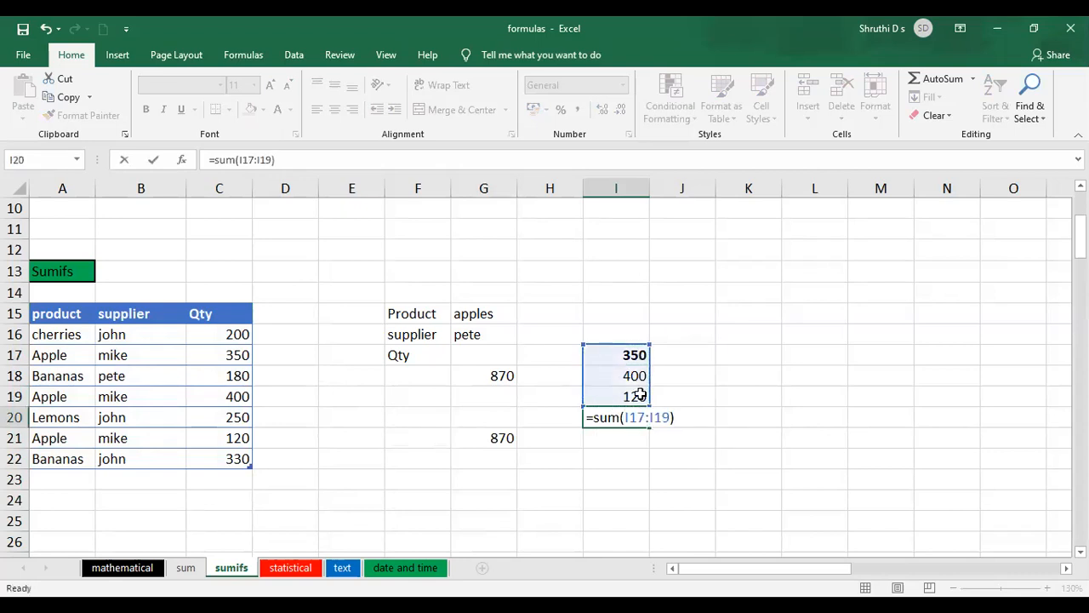
pyautogui.press('Return')
pyautogui.click(501, 435)
pyautogui.click(635, 418)
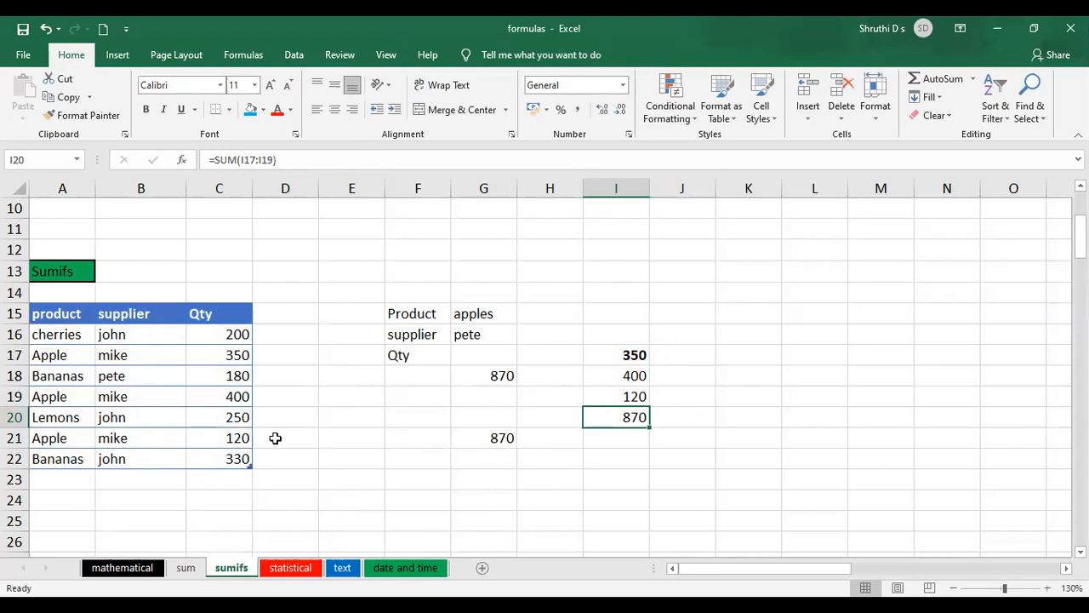
# Step: Switch to the statistical sheet and inspect the blank supplier and product cells in its table
pyautogui.scroll(3, 302, 419)
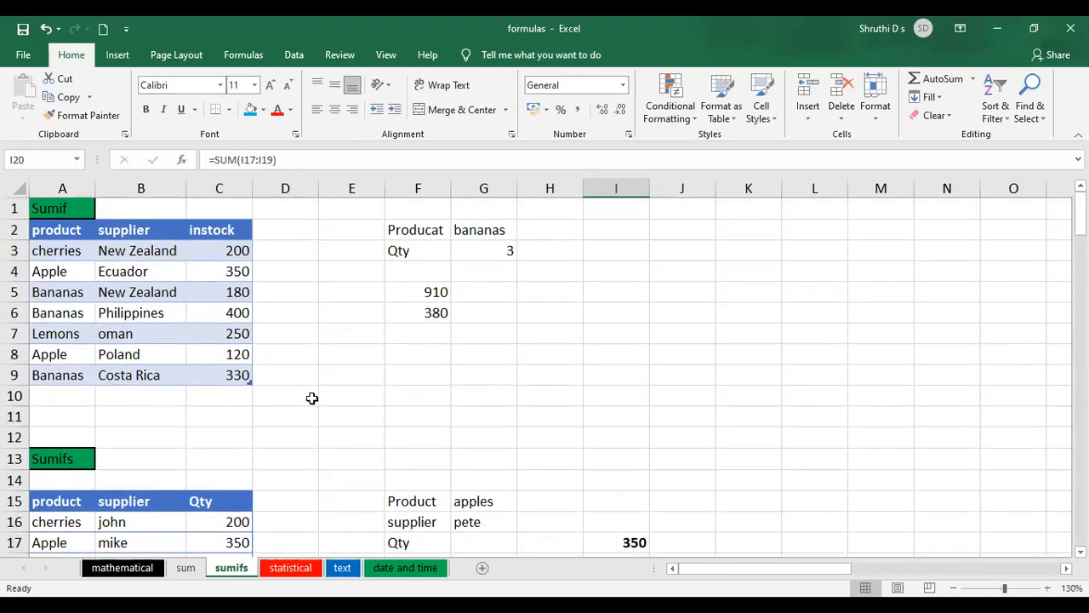
pyautogui.click(417, 358)
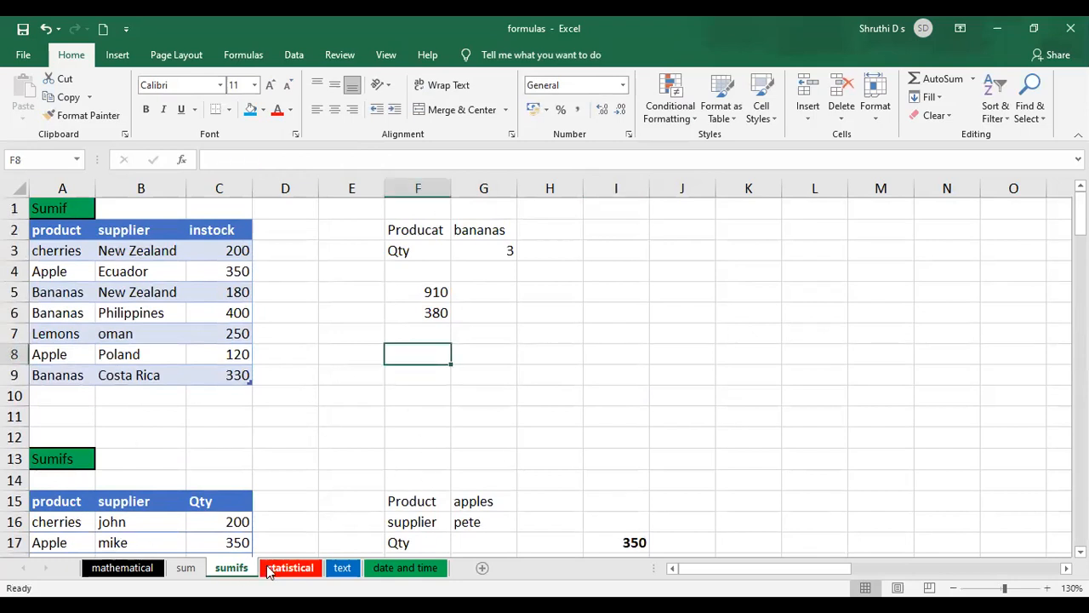
pyautogui.click(290, 568)
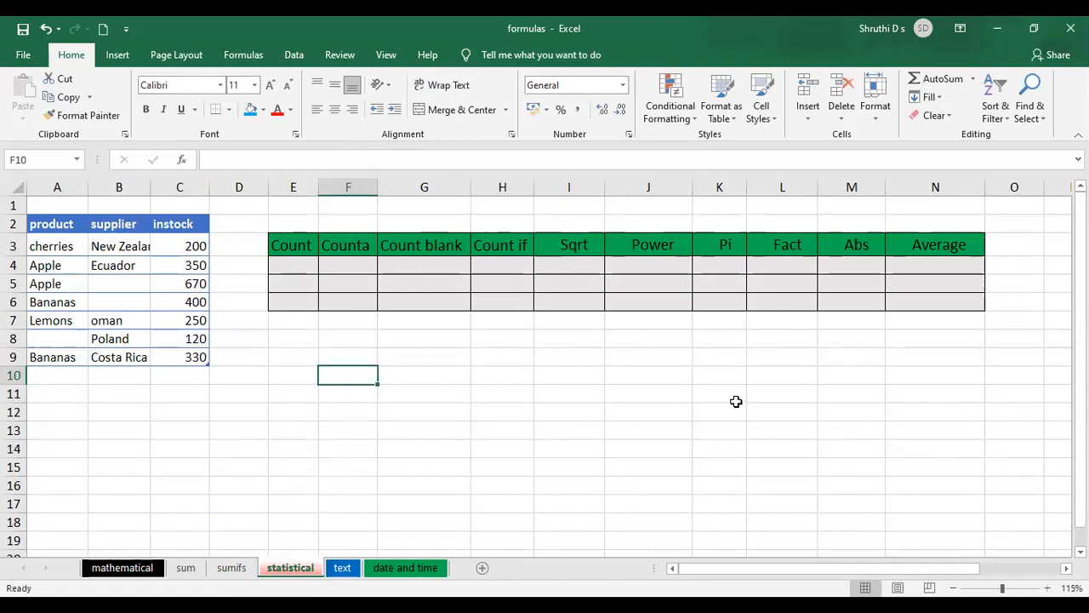
pyautogui.scroll(1, 737, 401)
pyautogui.moveTo(720, 569); pyautogui.dragTo(596, 577)
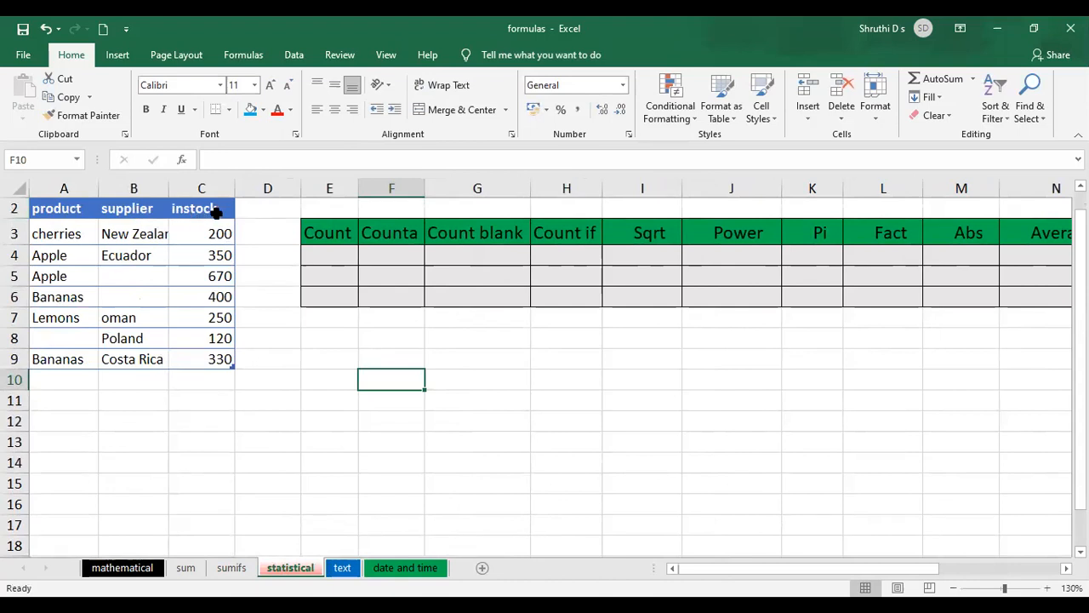
pyautogui.click(132, 277)
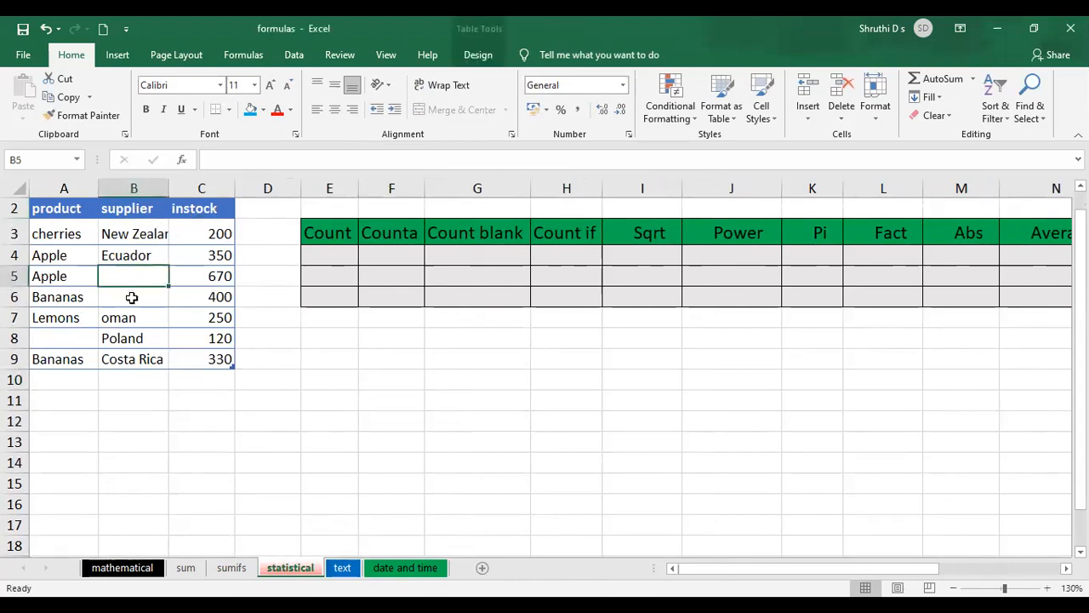
pyautogui.click(74, 341)
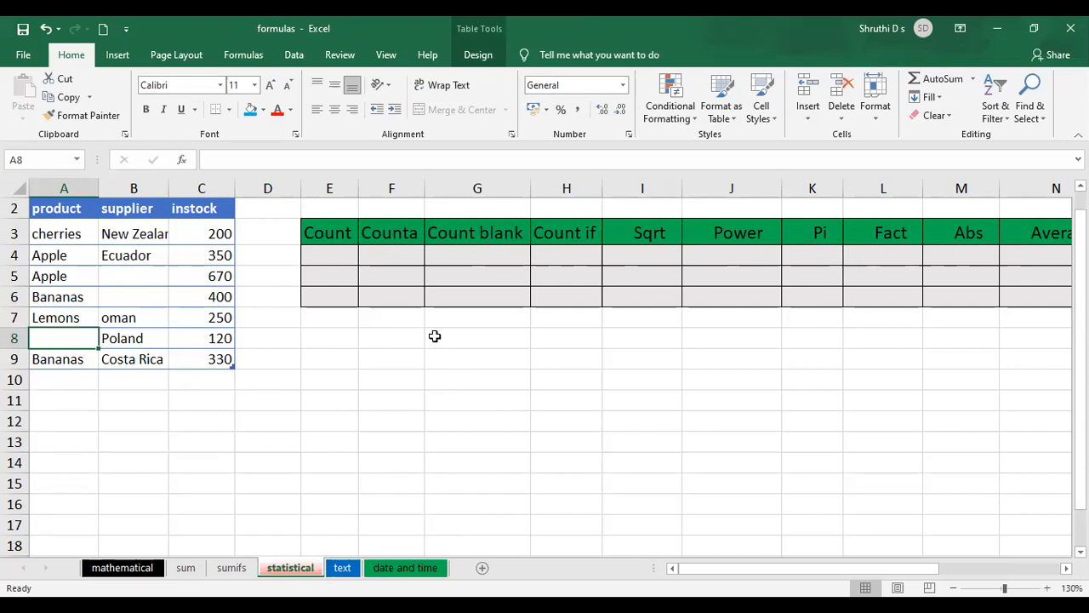
# Step: Count the numeric cells of the whole table, headers included, with COUNT in E4 and check the result against the instock column
pyautogui.click(334, 259)
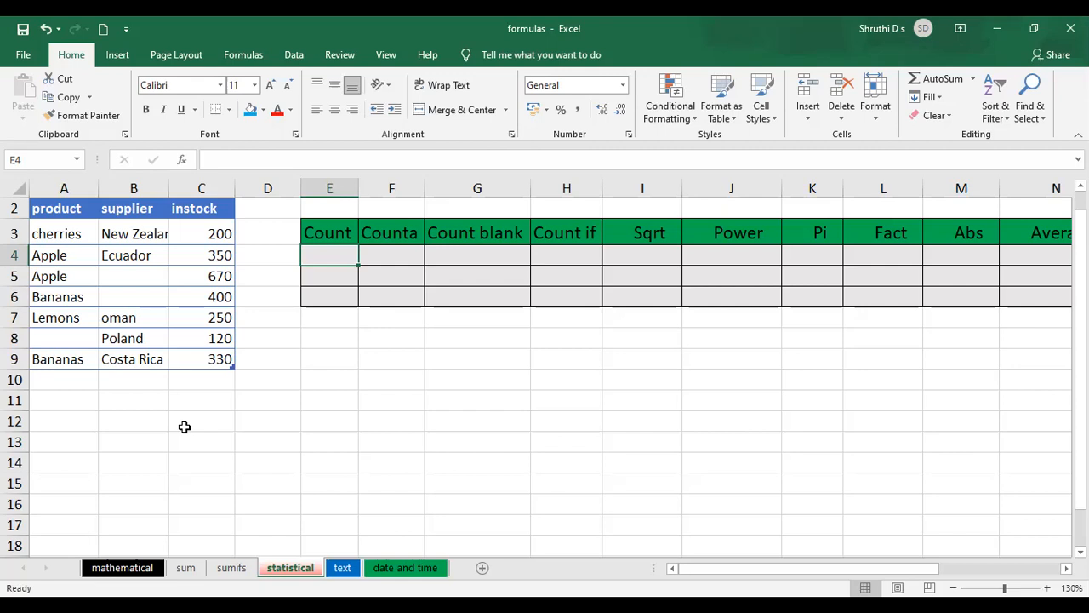
pyautogui.write('=')
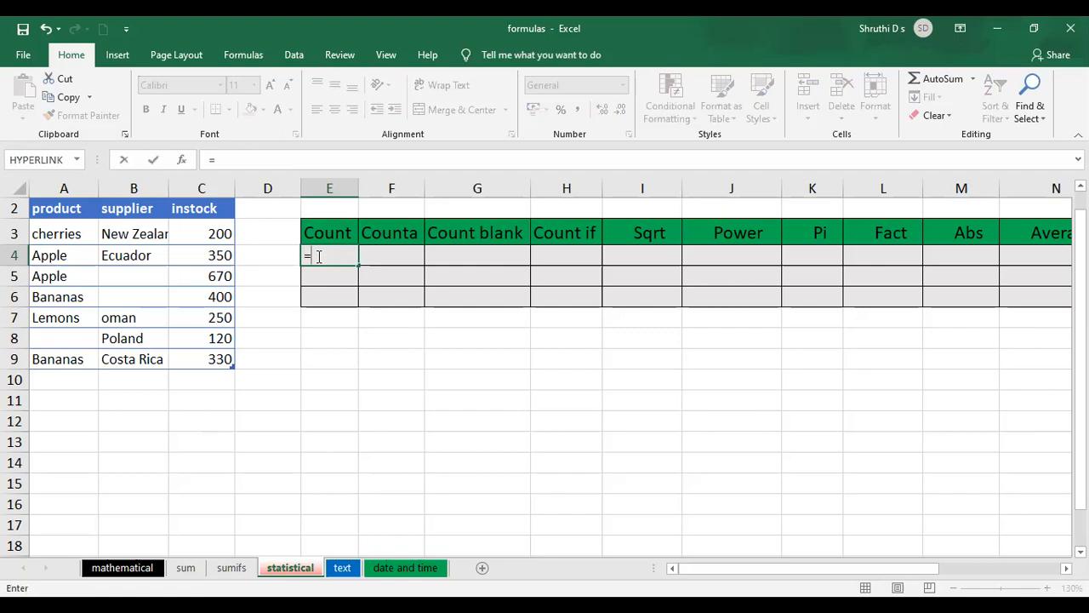
pyautogui.write('count')
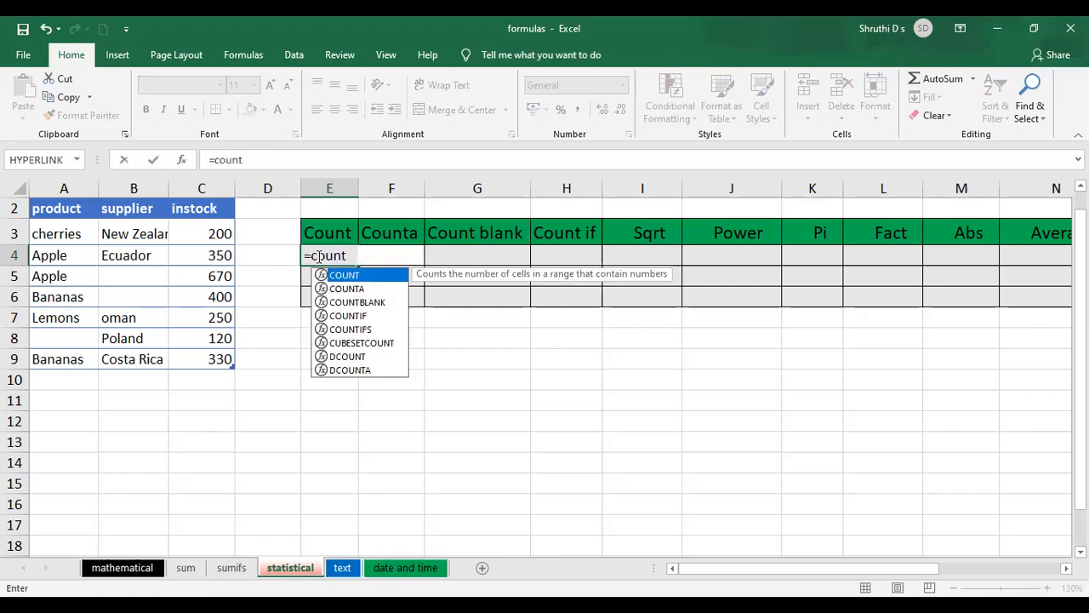
pyautogui.press('Tab')
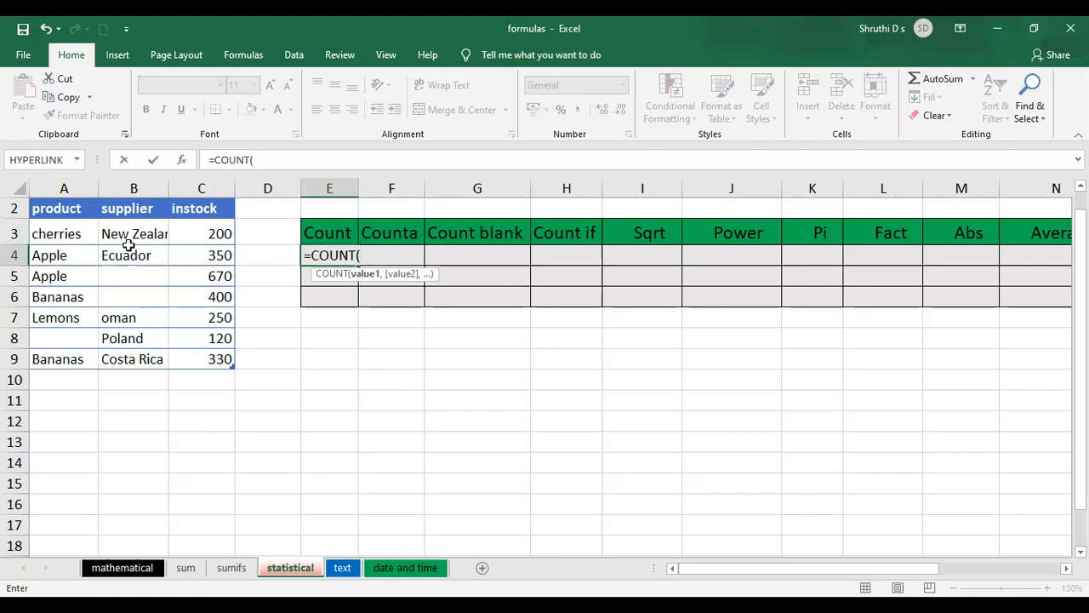
pyautogui.click(42, 209)
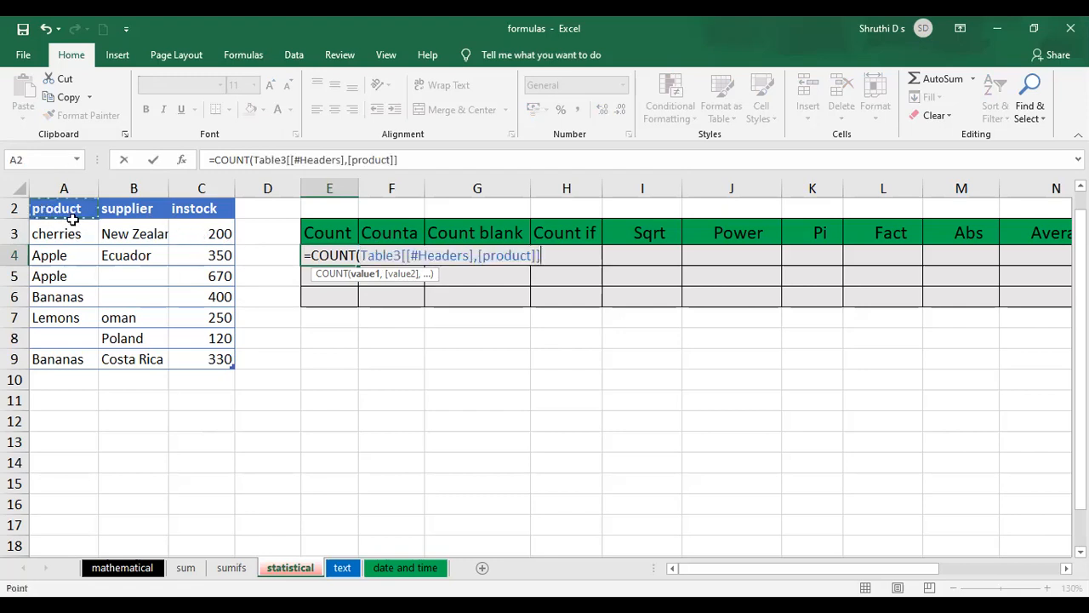
pyautogui.keyDown('shift'); pyautogui.click(197, 353); pyautogui.keyUp('shift')
pyautogui.write(')')
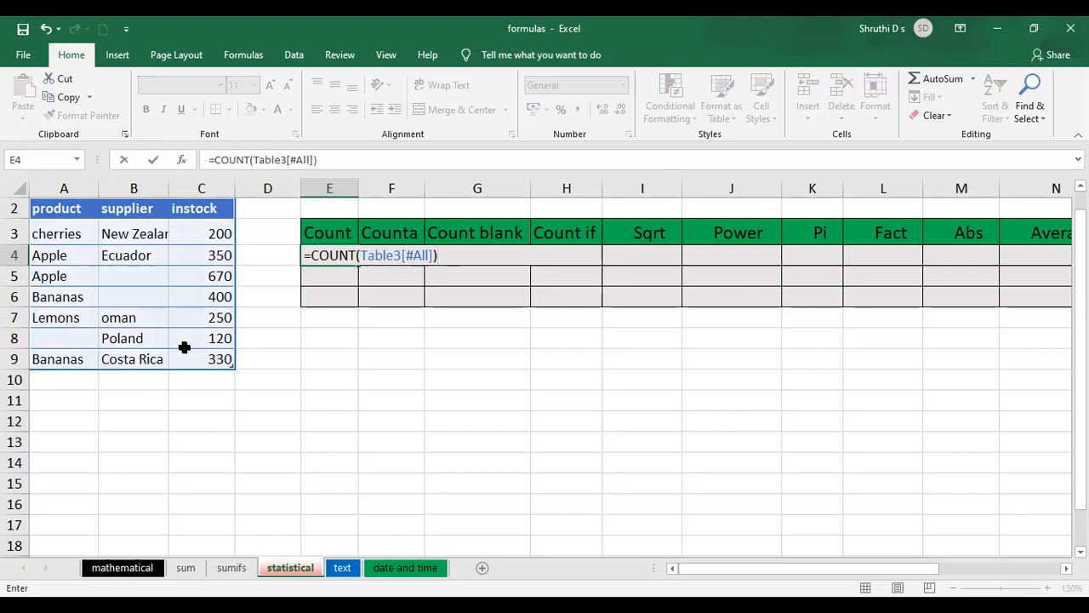
pyautogui.press('Return')
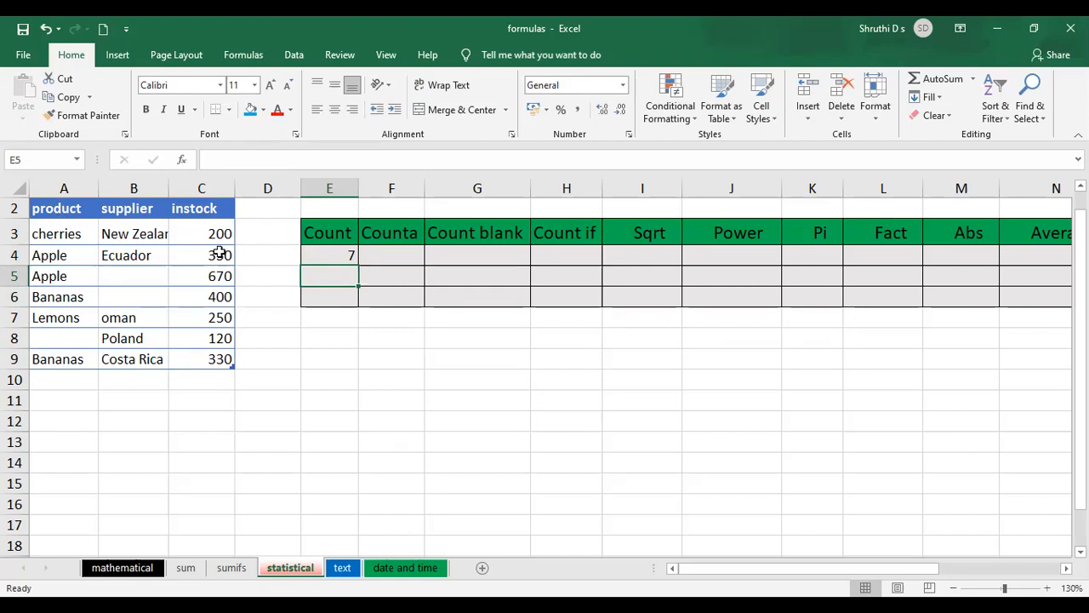
pyautogui.moveTo(210, 209); pyautogui.dragTo(199, 371)
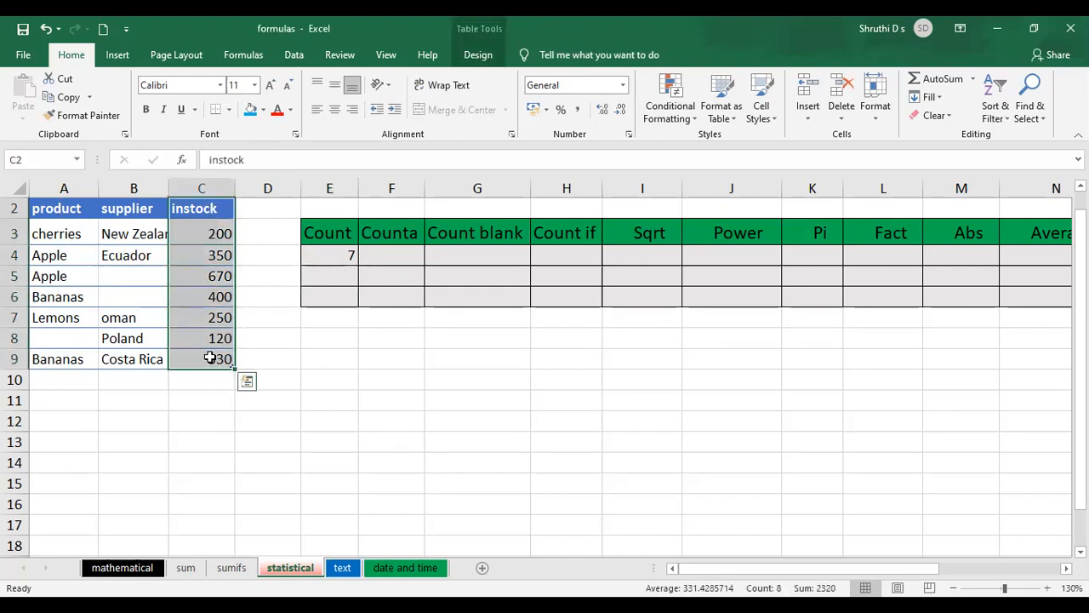
pyautogui.click(336, 233)
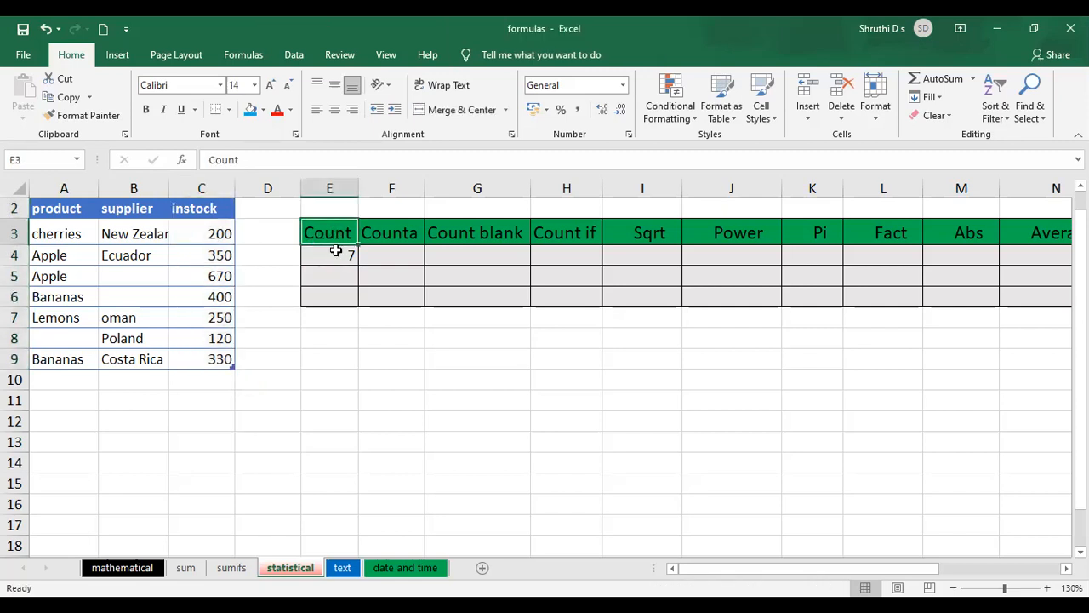
# Step: Add the note "count---> count only the numeric values" in cell E10
pyautogui.click(332, 379)
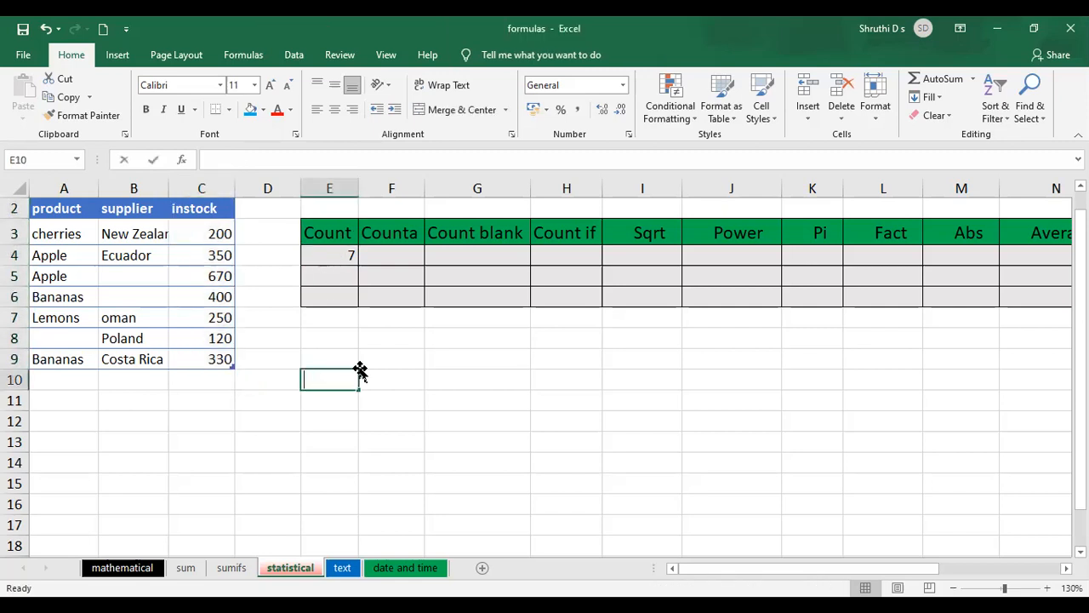
pyautogui.write('count--->')
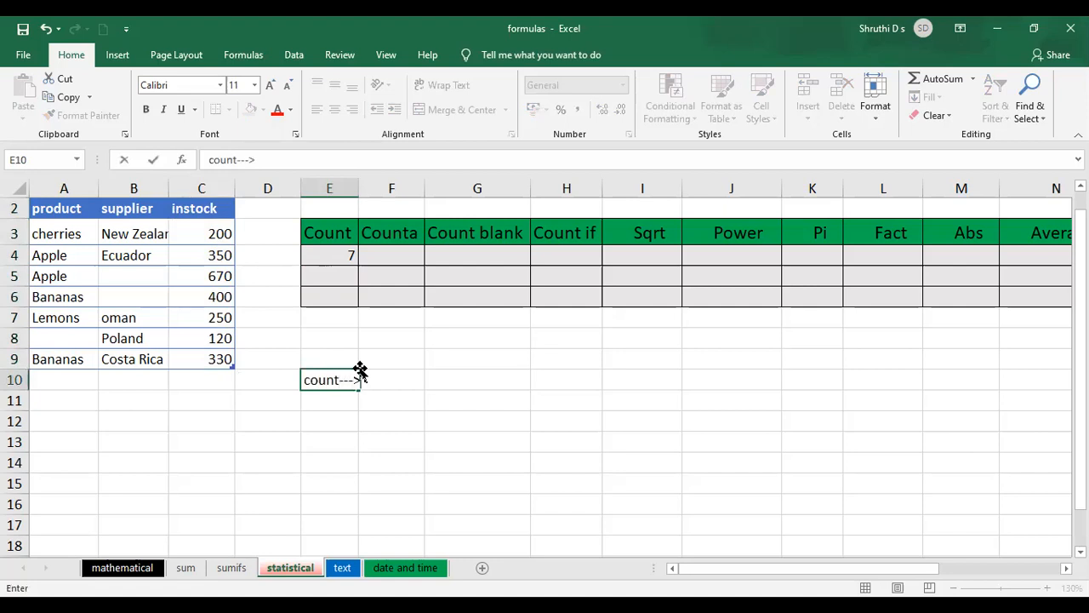
pyautogui.write(' count only the ')
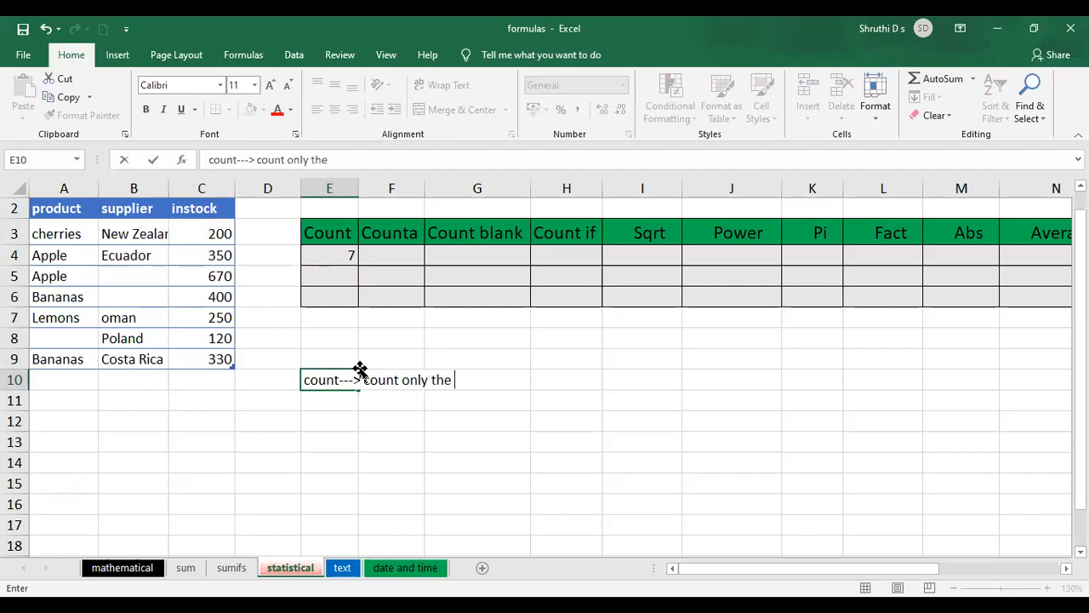
pyautogui.write('numeric values')
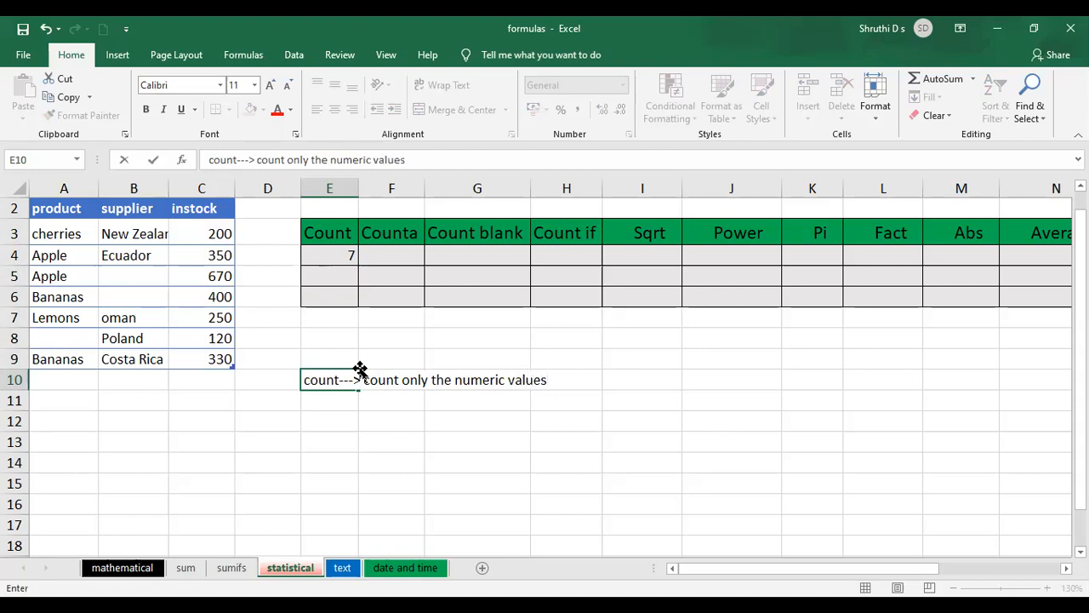
pyautogui.click(336, 407)
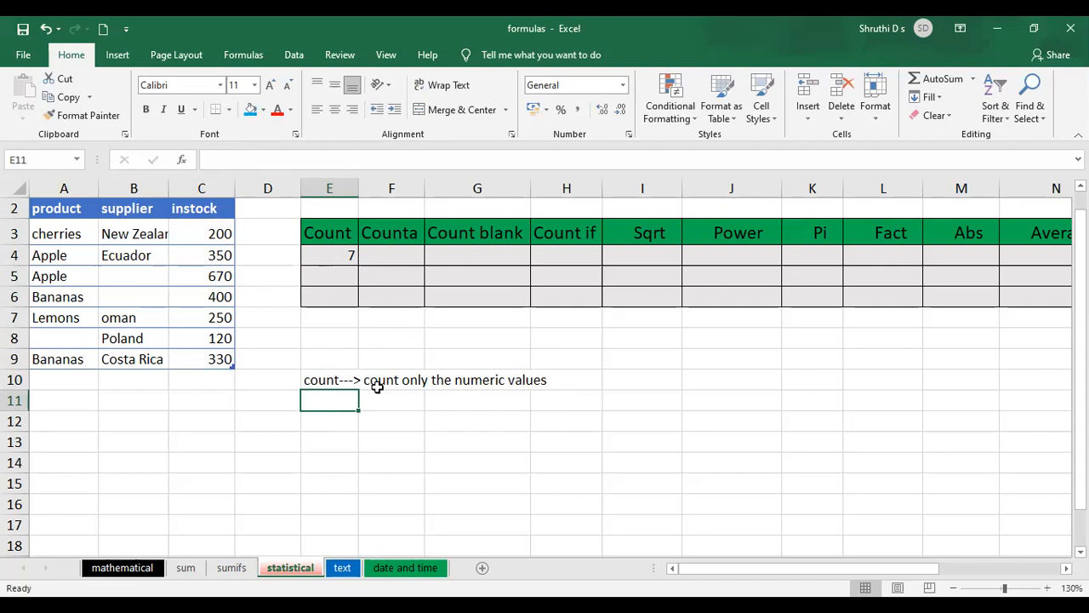
# Step: Replace the formula in E4 with a COUNT of the table's product column, without the header
pyautogui.click(335, 259)
pyautogui.press('Delete')
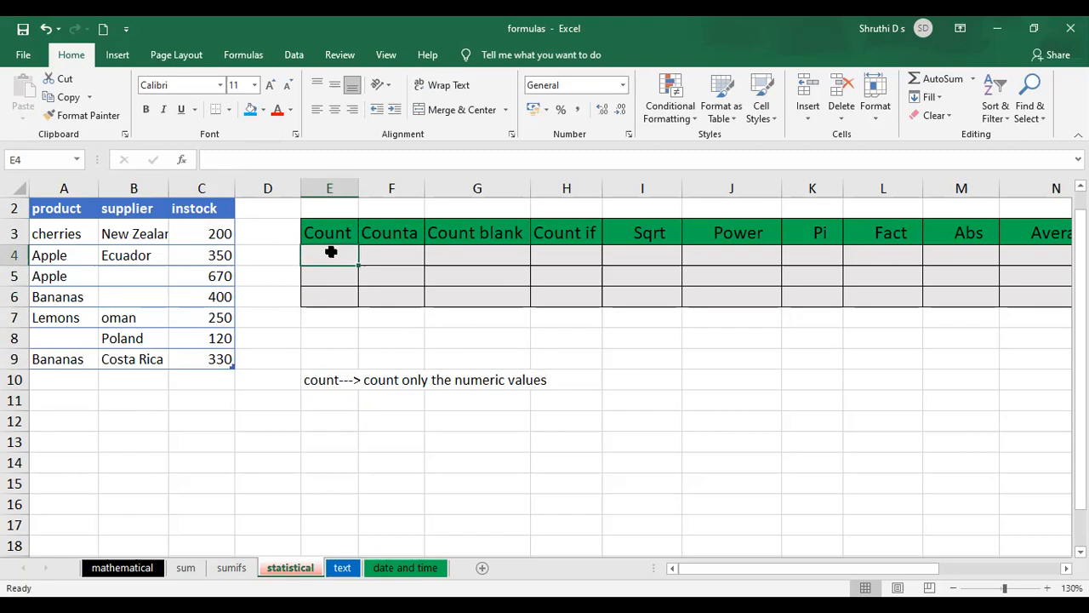
pyautogui.write('=count')
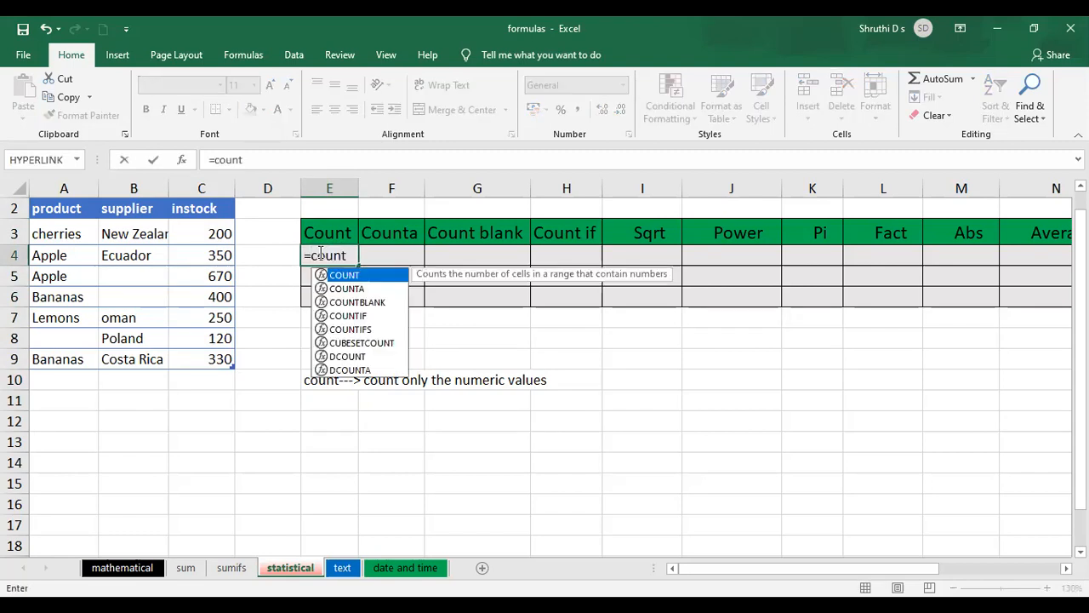
pyautogui.write('(')
pyautogui.click(66, 236)
pyautogui.moveTo(71, 351); pyautogui.dragTo(80, 355)
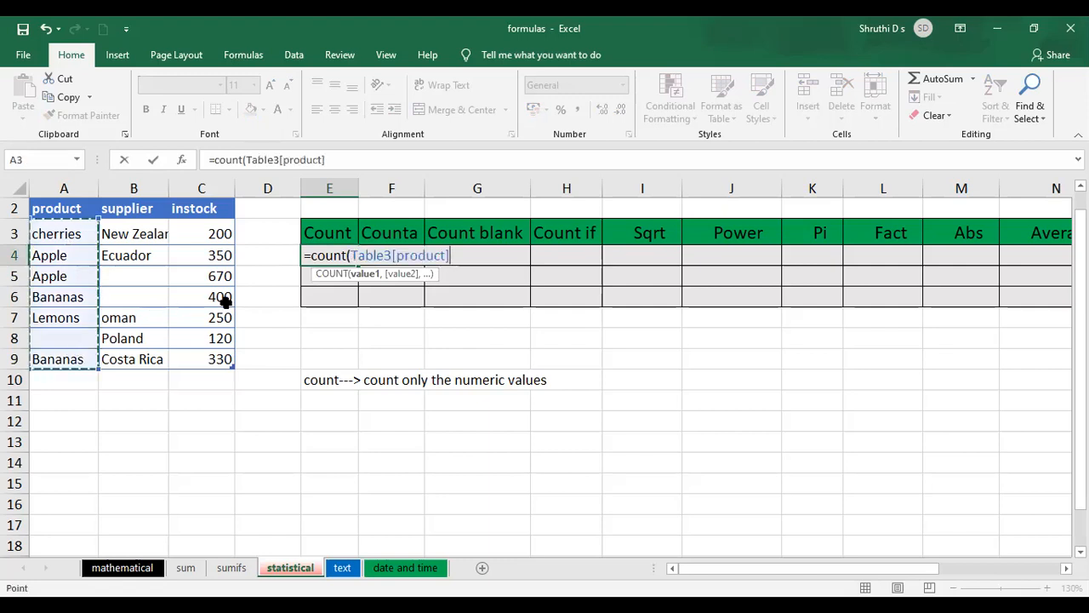
pyautogui.write(')')
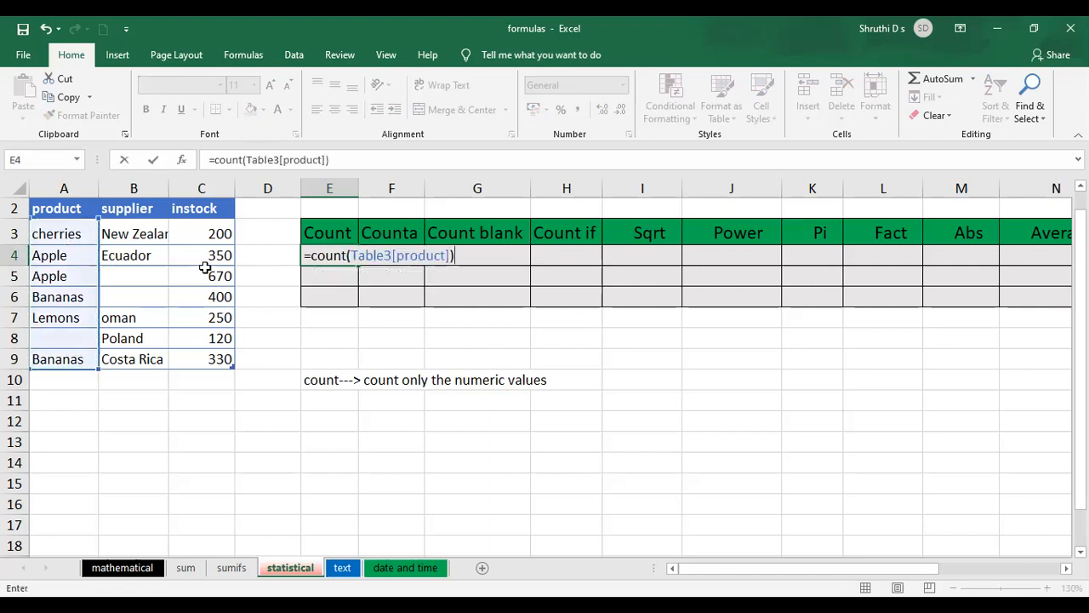
pyautogui.press('Return')
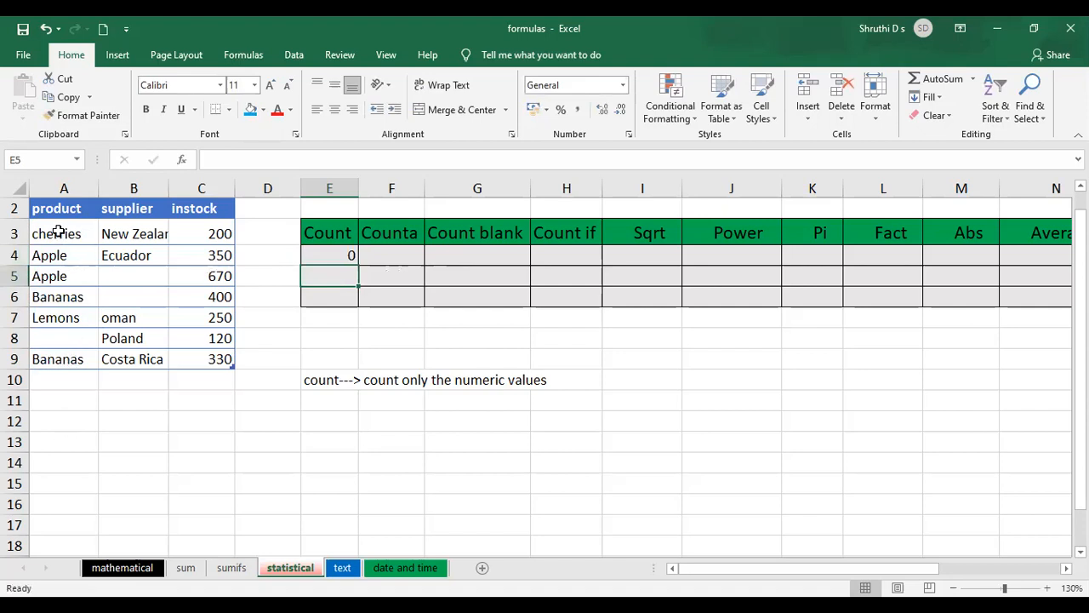
# Step: Test the COUNT formula by entering 89 in the blank product cell A8 and clearing it again
pyautogui.click(53, 341)
pyautogui.write('89')
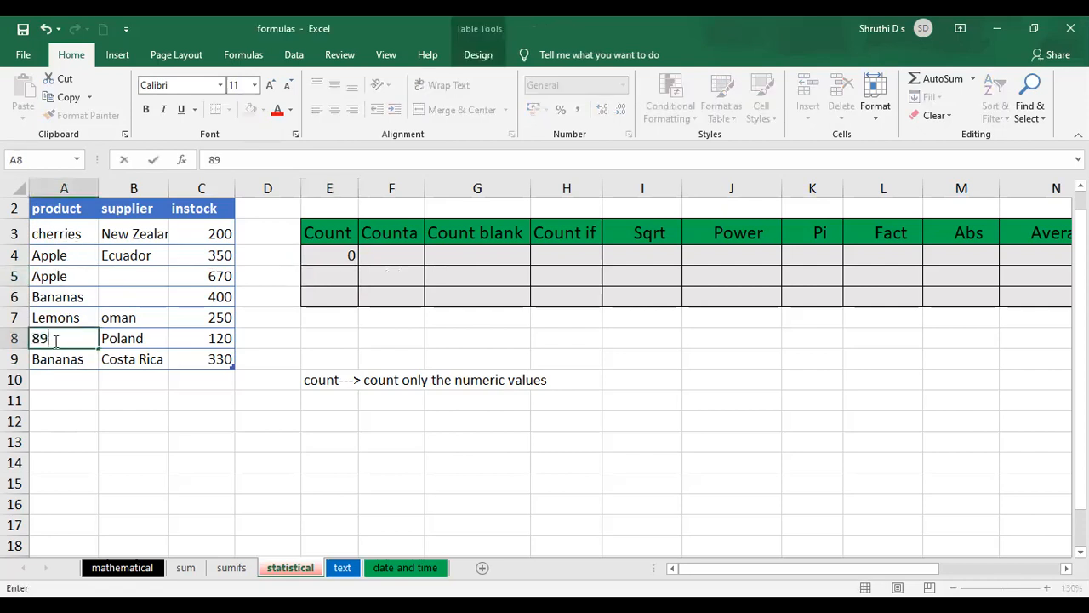
pyautogui.click(248, 444)
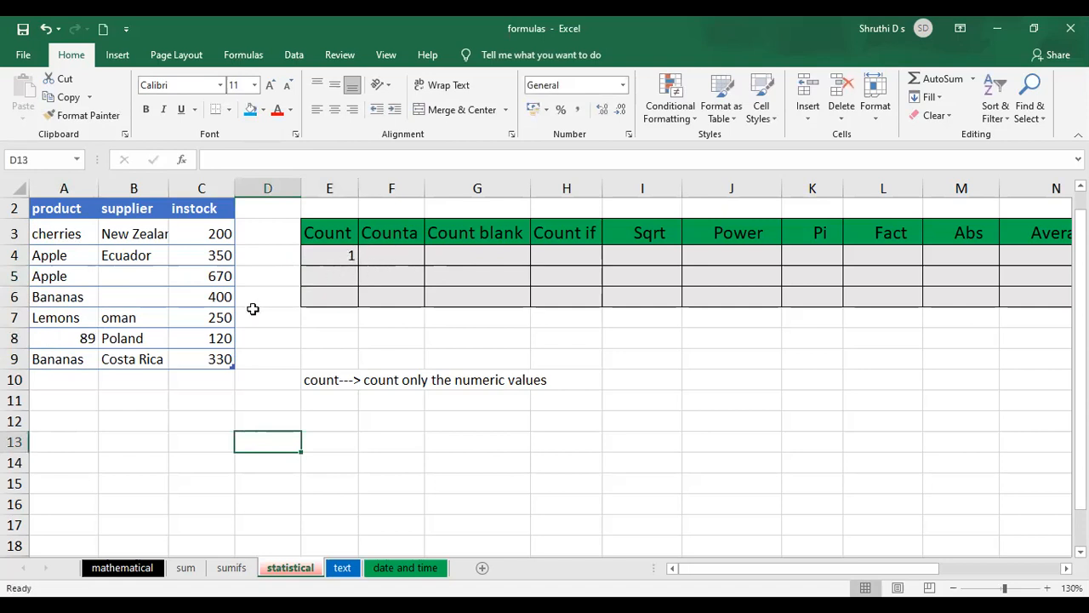
pyautogui.click(89, 344)
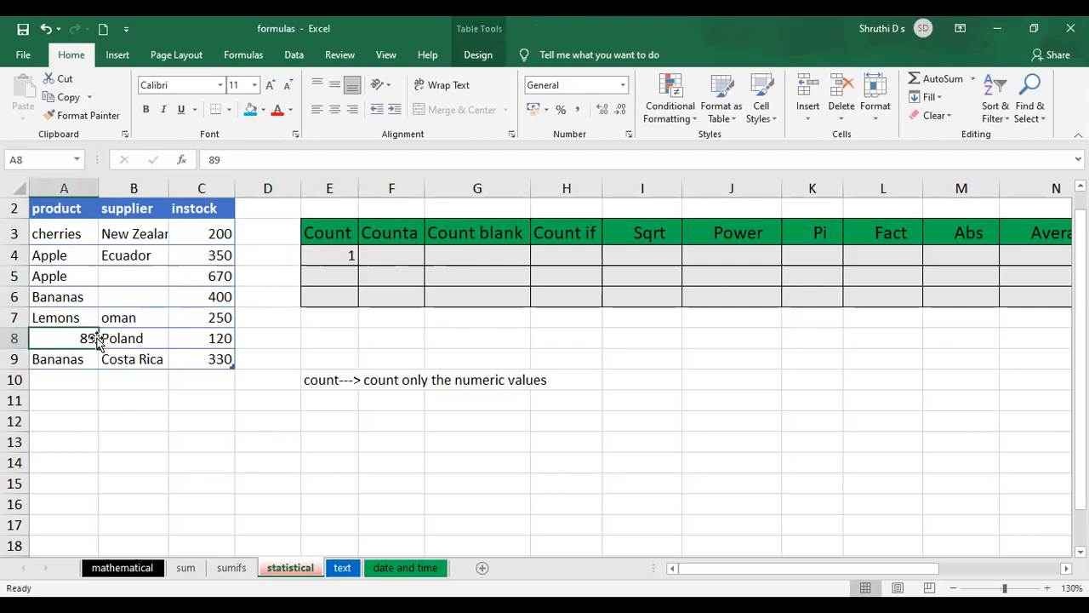
pyautogui.press('Delete')
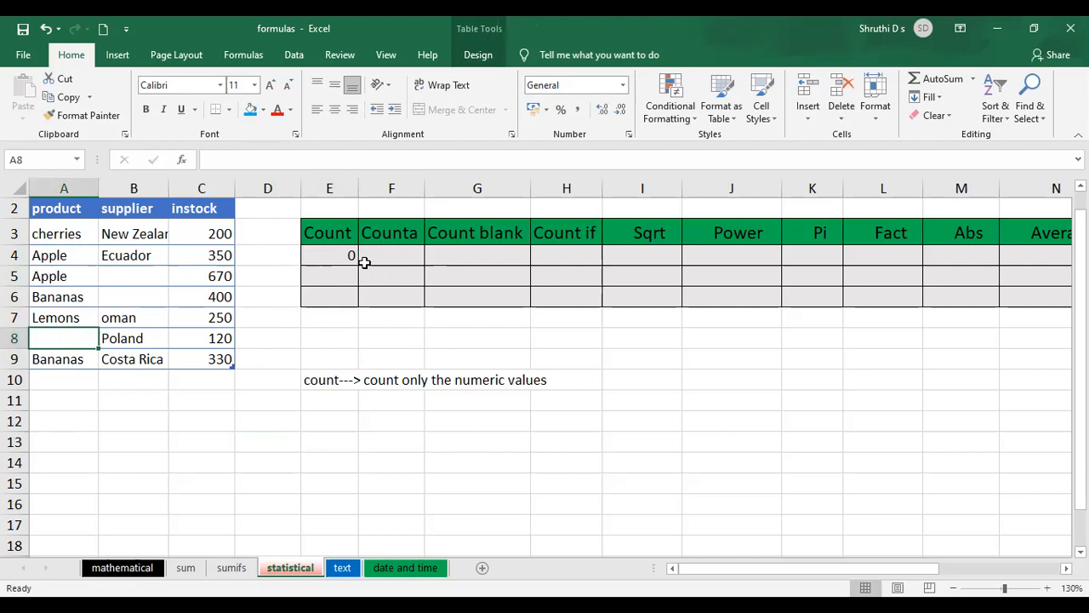
# Step: Write the note "counta--->counts only the Alphabetical values" in cell E11, below the count note
pyautogui.click(378, 257)
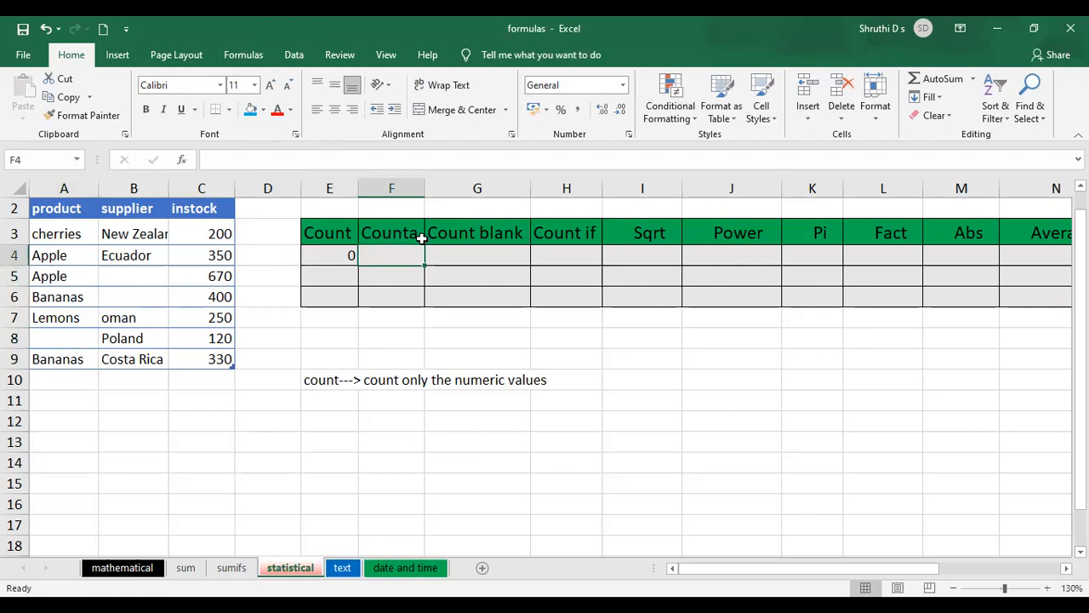
pyautogui.click(334, 402)
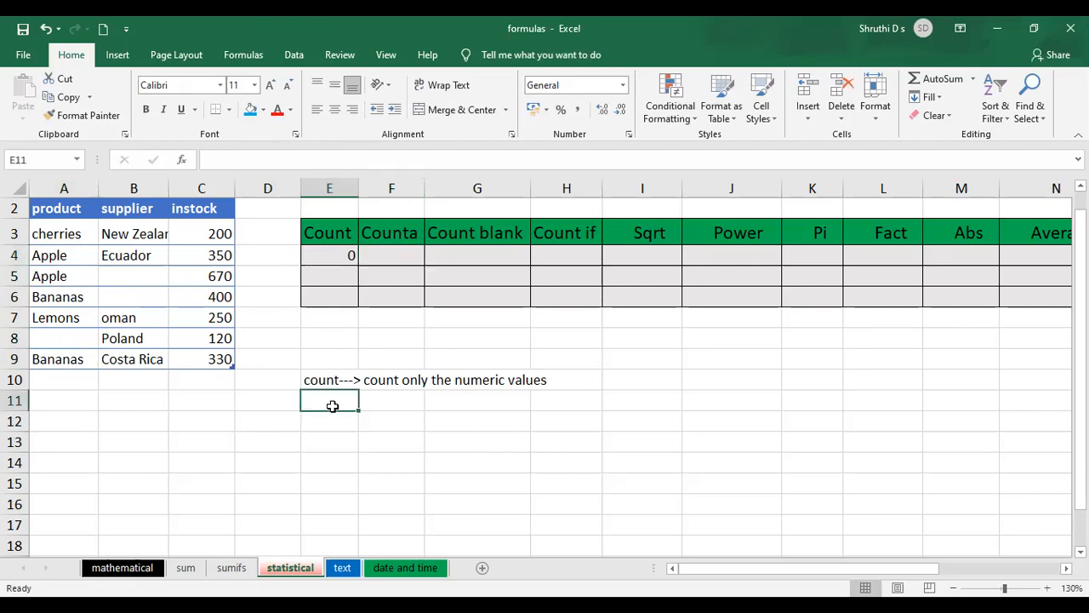
pyautogui.write('counta')
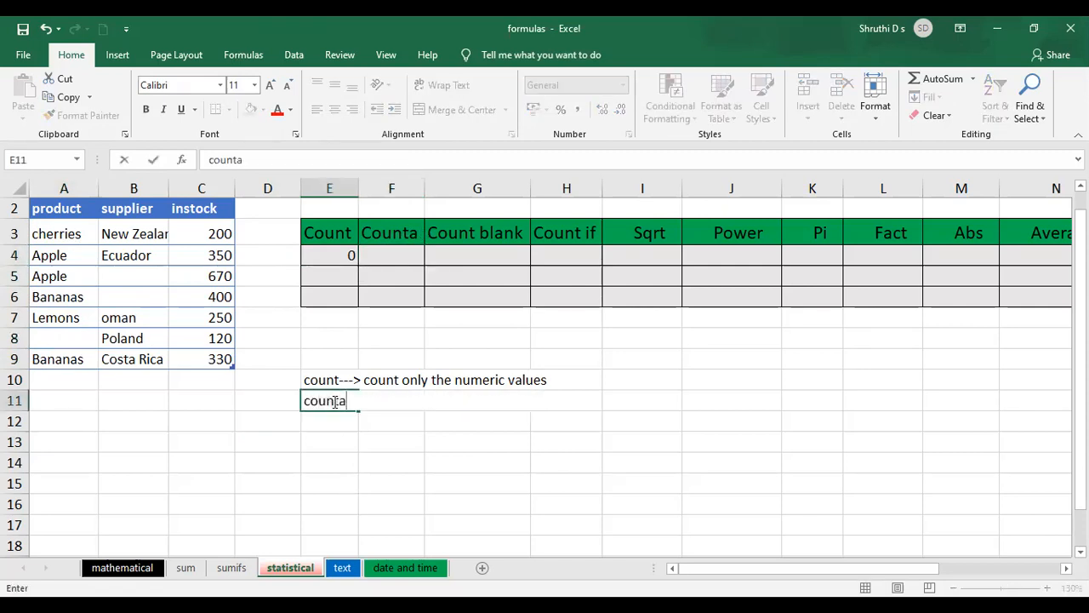
pyautogui.write('--->counts only the')
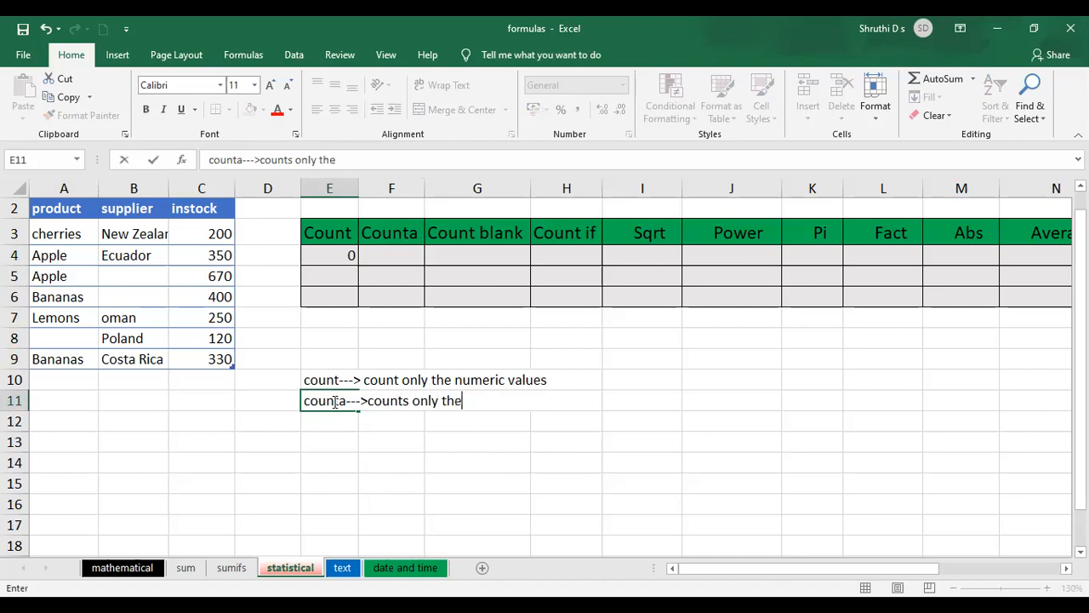
pyautogui.write(' Alphabet')
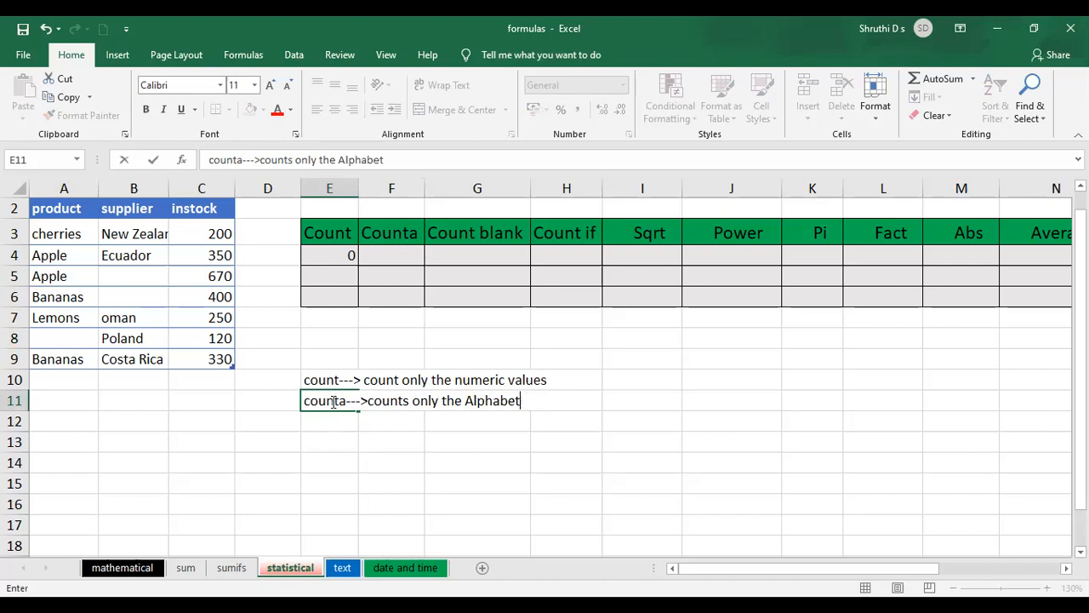
pyautogui.write('ical values')
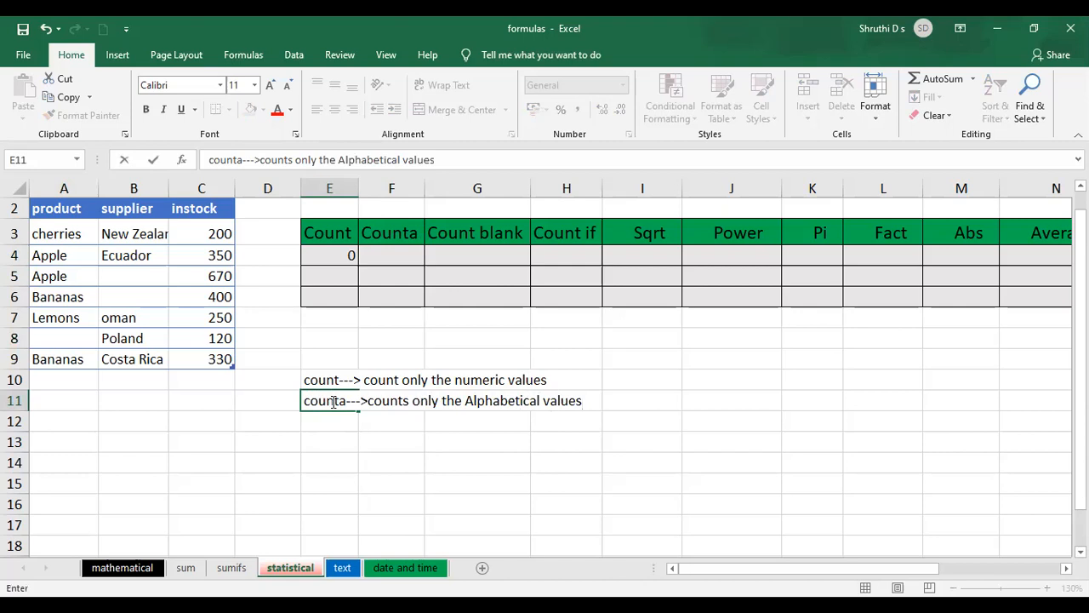
# Step: Enter a COUNTA formula in F4 that counts the table's product column, without the header
pyautogui.click(384, 255)
pyautogui.write('=')
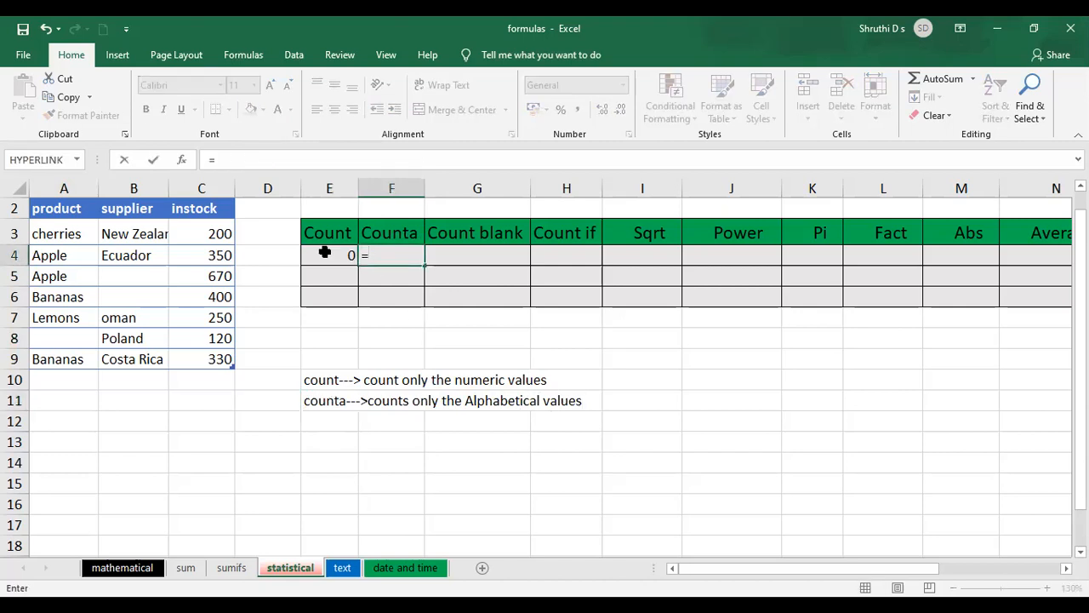
pyautogui.write('counta(')
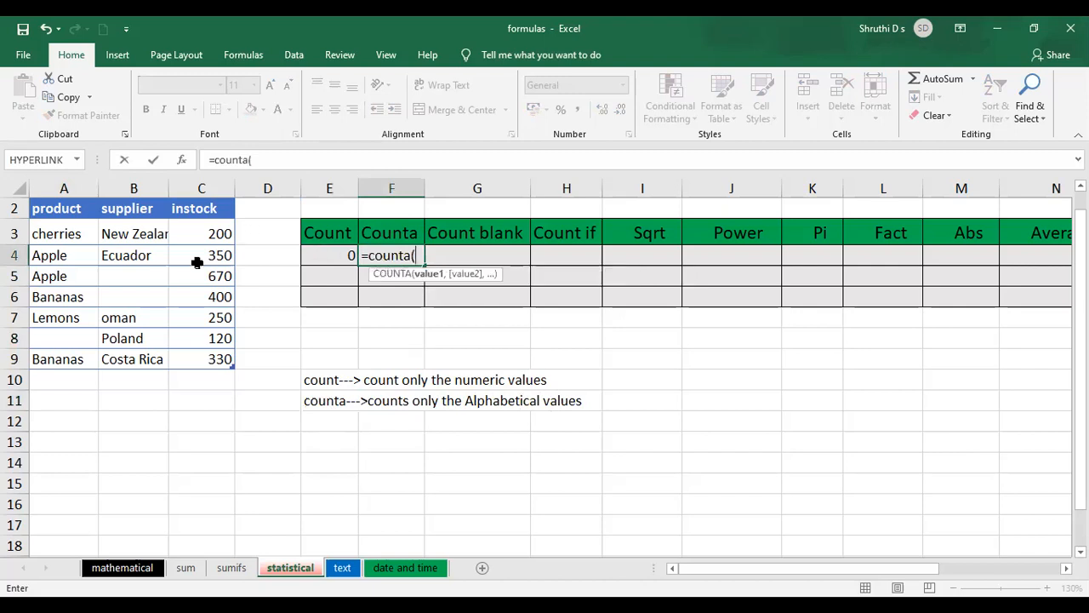
pyautogui.click(57, 235)
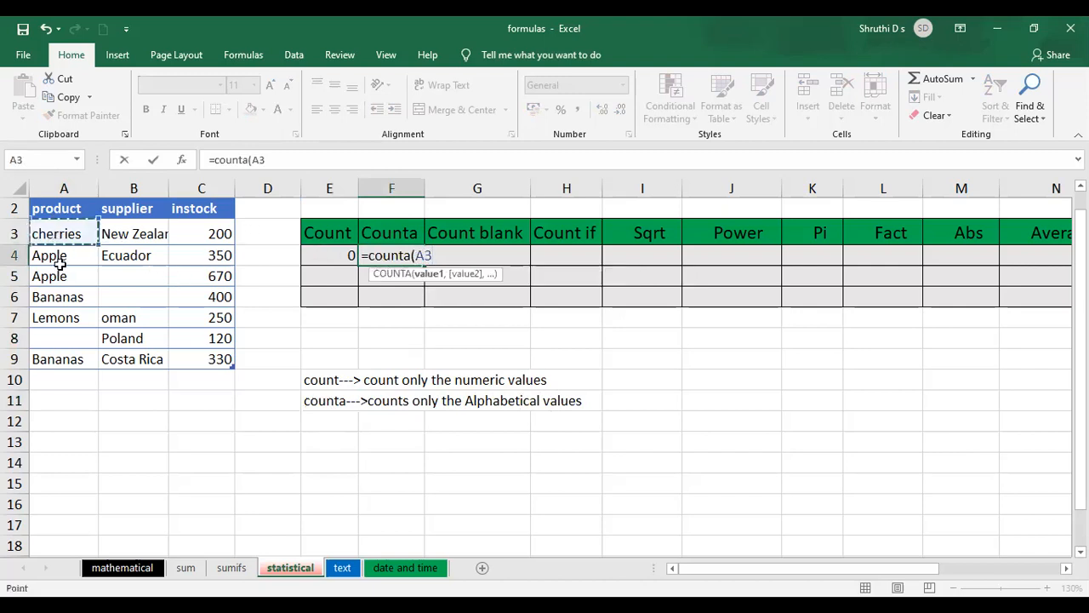
pyautogui.keyDown('shift'); pyautogui.click(54, 352); pyautogui.keyUp('shift')
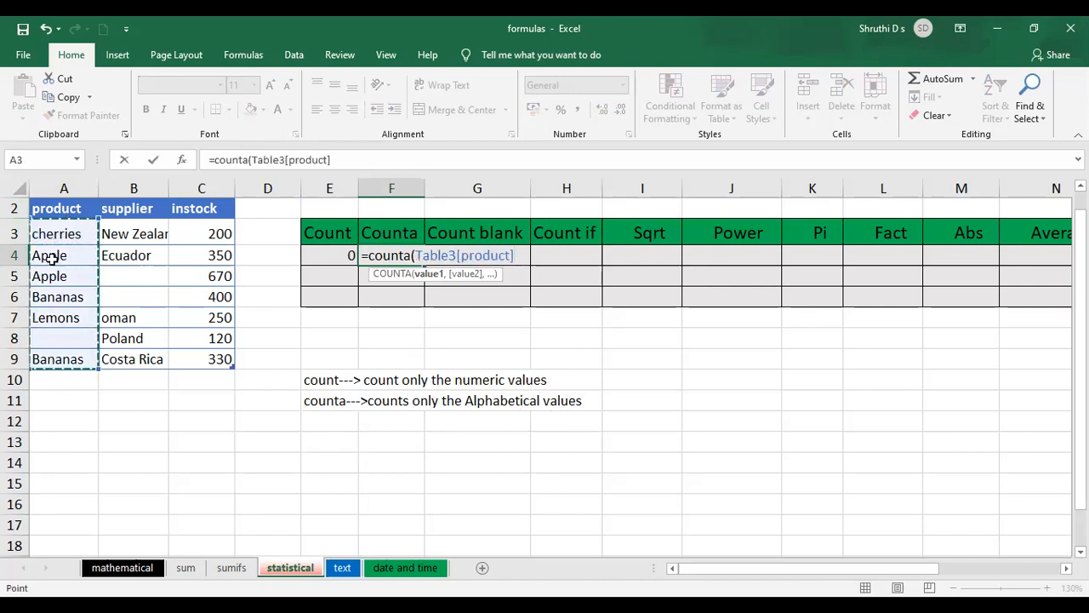
pyautogui.write(')')
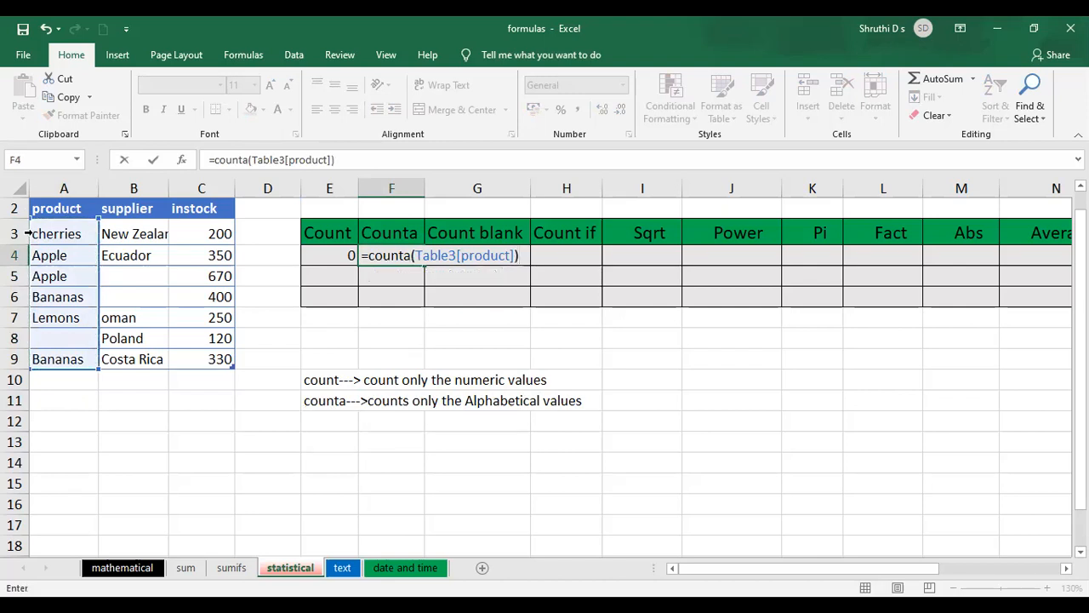
pyautogui.press('Return')
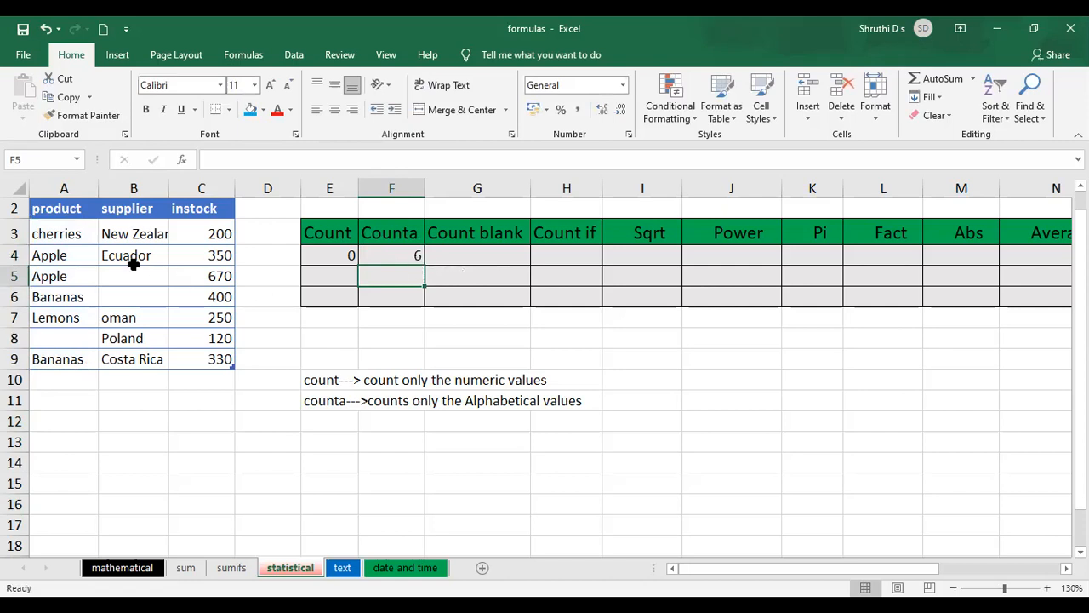
# Step: Check the product cells A3 to A9 one by one against the COUNTA result
pyautogui.click(58, 238)
pyautogui.click(63, 259)
pyautogui.click(68, 280)
pyautogui.click(69, 298)
pyautogui.click(69, 318)
pyautogui.click(69, 335)
pyautogui.click(65, 358)
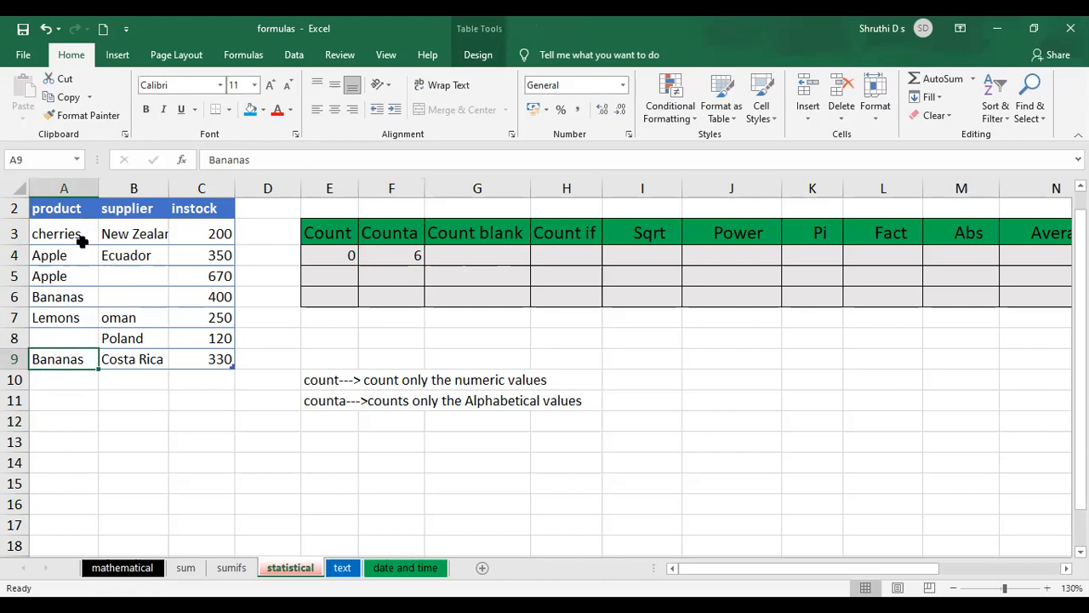
# Step: Test the COUNTA formula by entering 89 in the blank product cell A8, then clear the cell
pyautogui.click(67, 337)
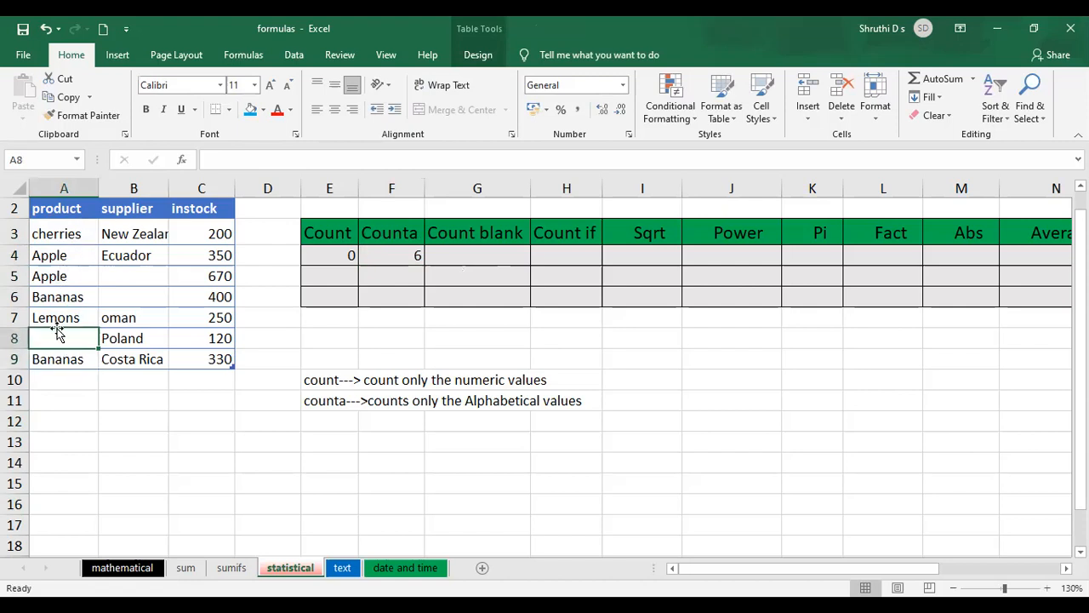
pyautogui.write('89')
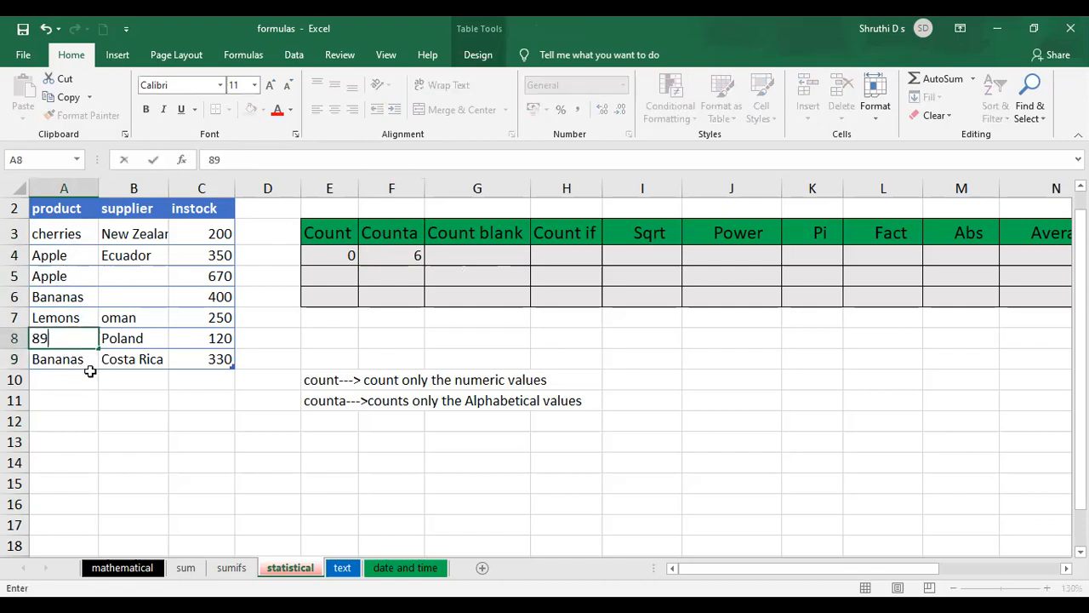
pyautogui.click(470, 354)
pyautogui.click(64, 339)
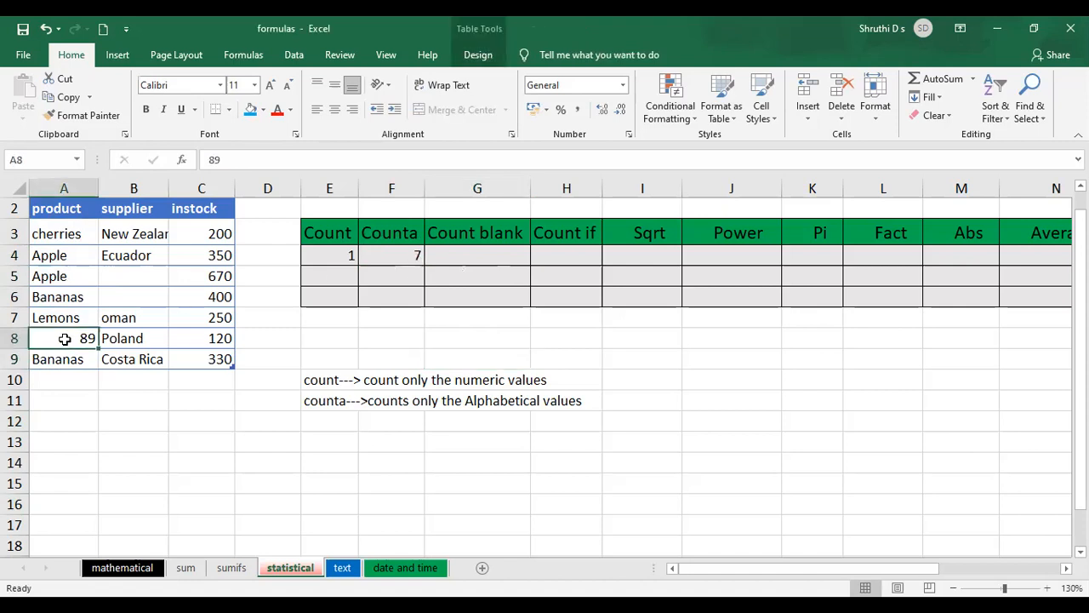
pyautogui.click(415, 256)
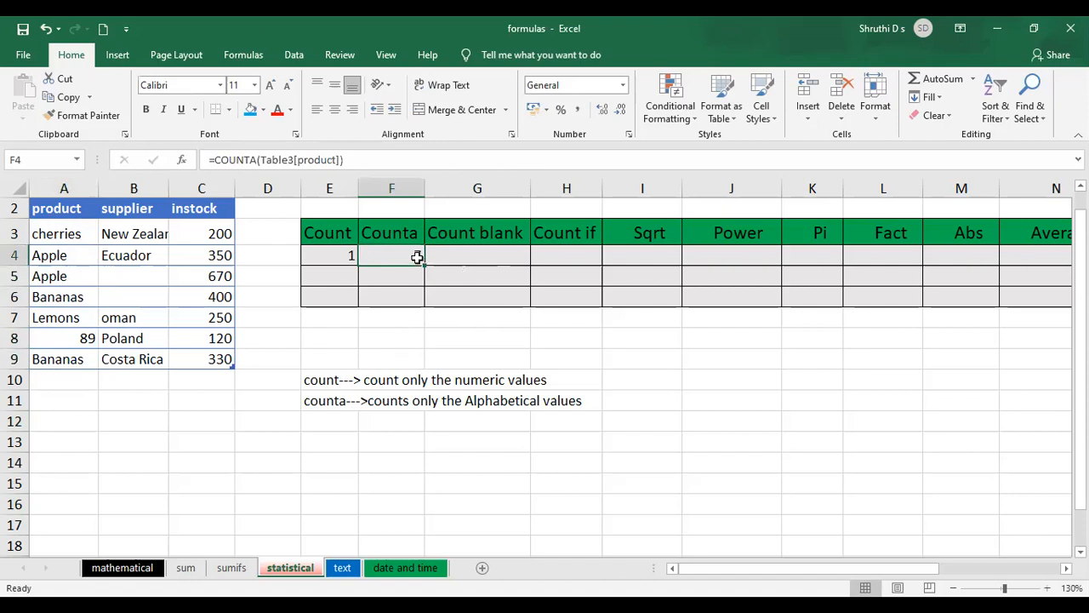
pyautogui.click(77, 340)
pyautogui.press('Delete')
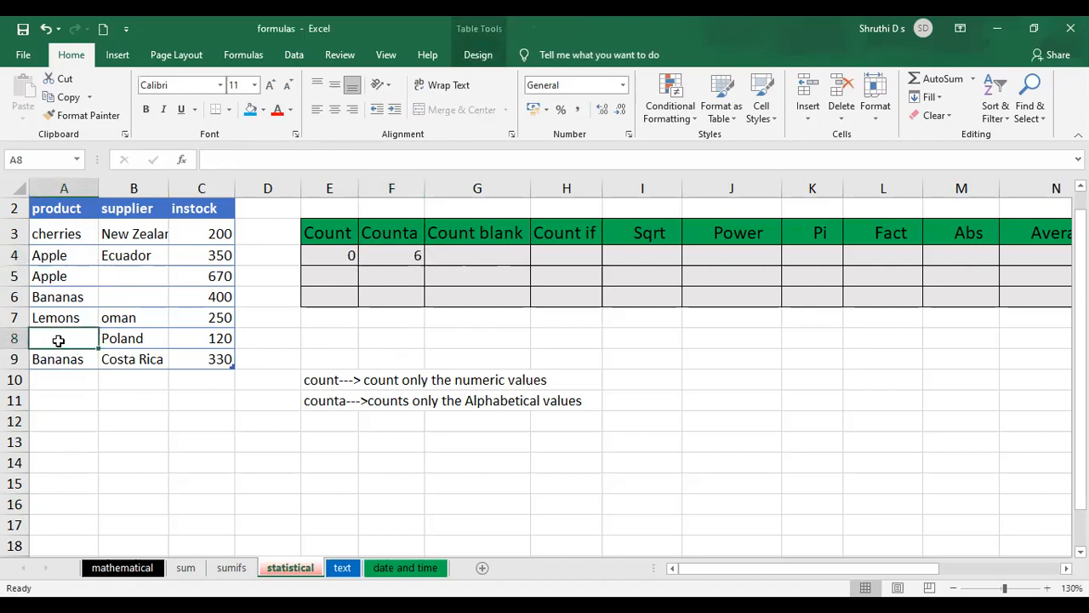
pyautogui.click(214, 397)
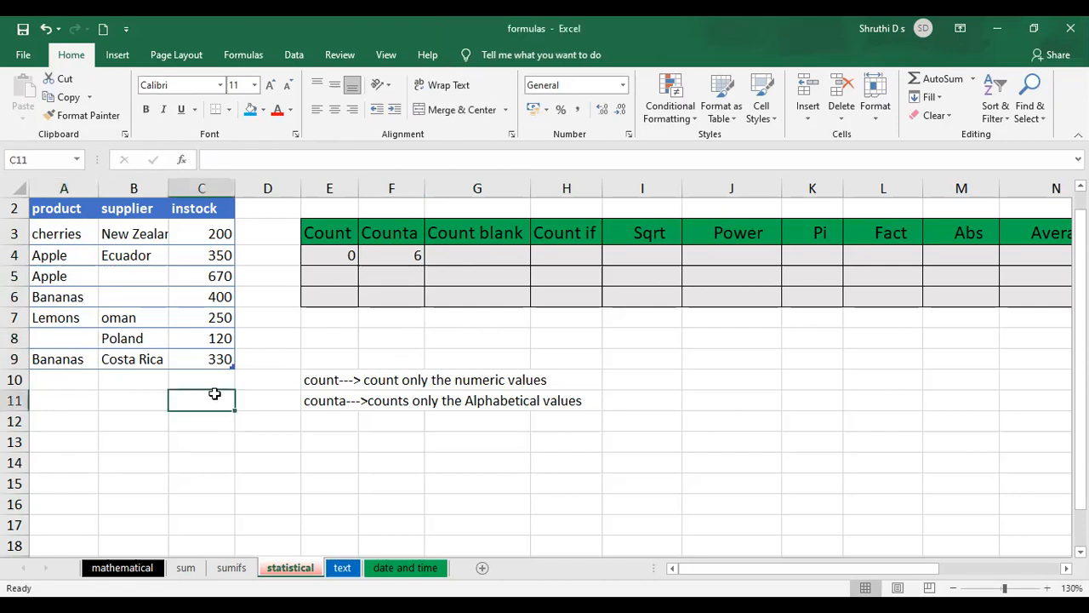
# Step: Repeat the COUNTA test with 89 in A8, inspect the formula in F4, and empty A8 again
pyautogui.click(58, 338)
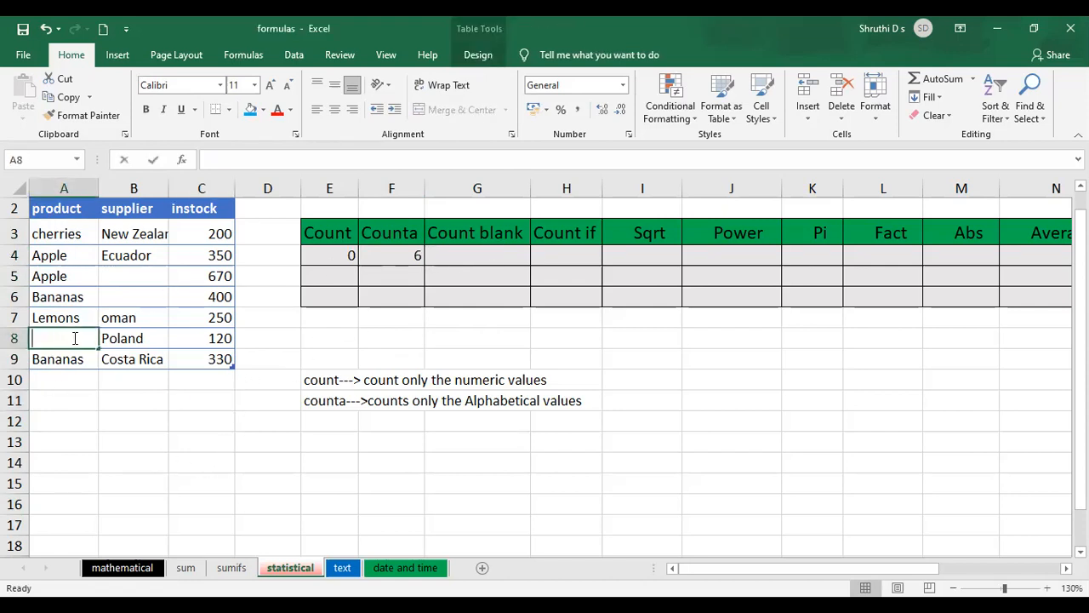
pyautogui.write('89')
pyautogui.click(151, 419)
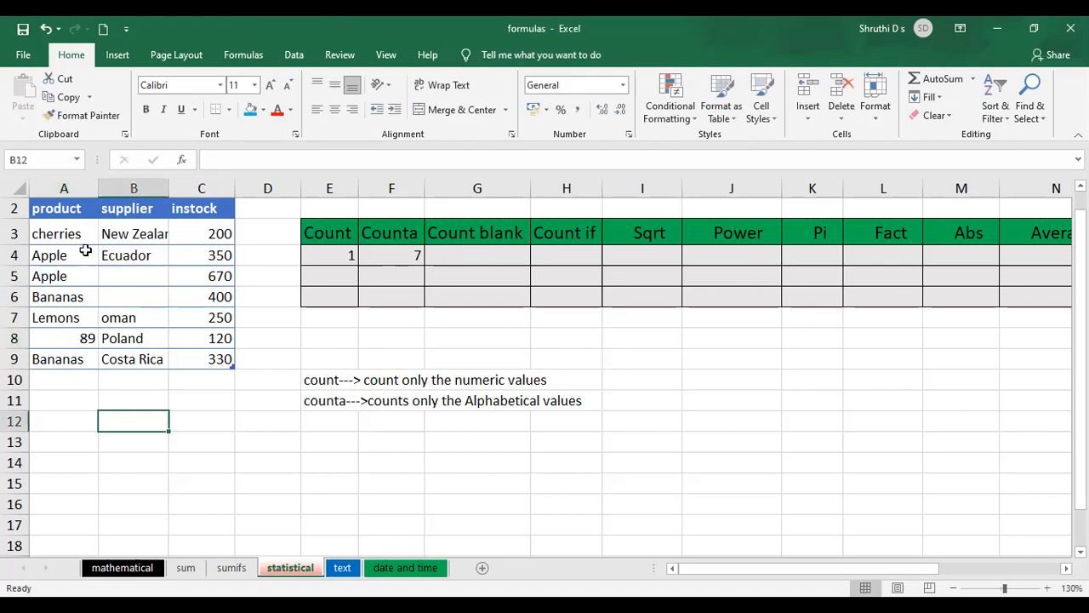
pyautogui.click(417, 258)
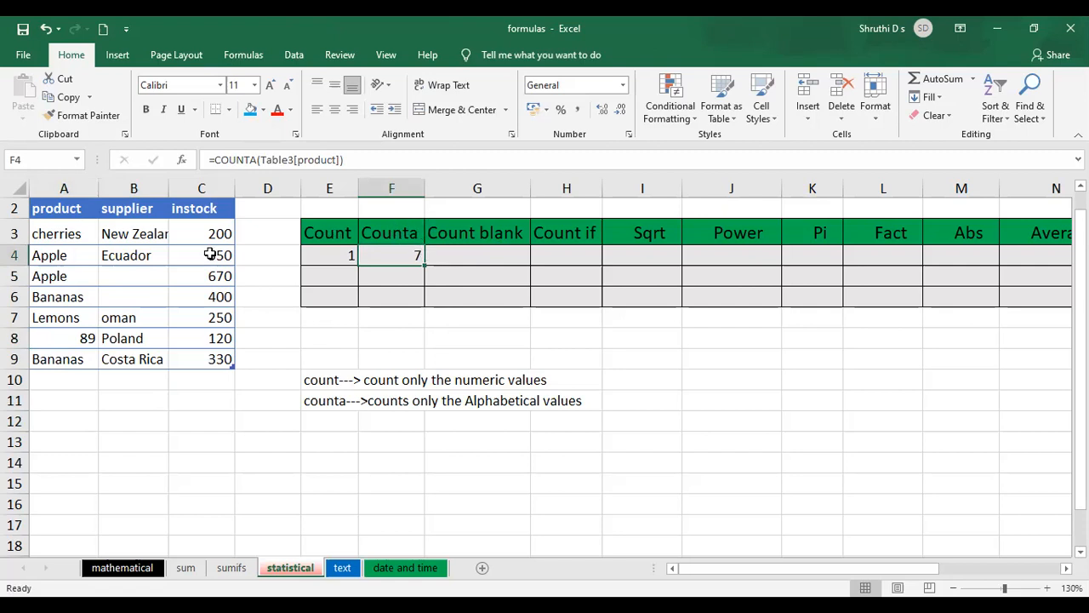
pyautogui.click(87, 341)
pyautogui.press('Delete')
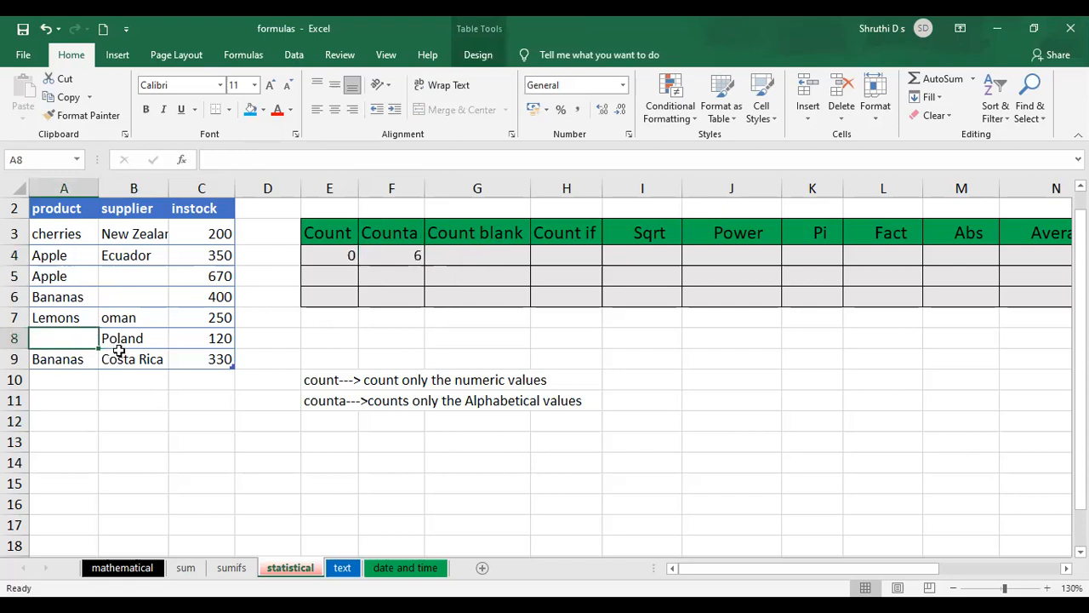
pyautogui.click(129, 407)
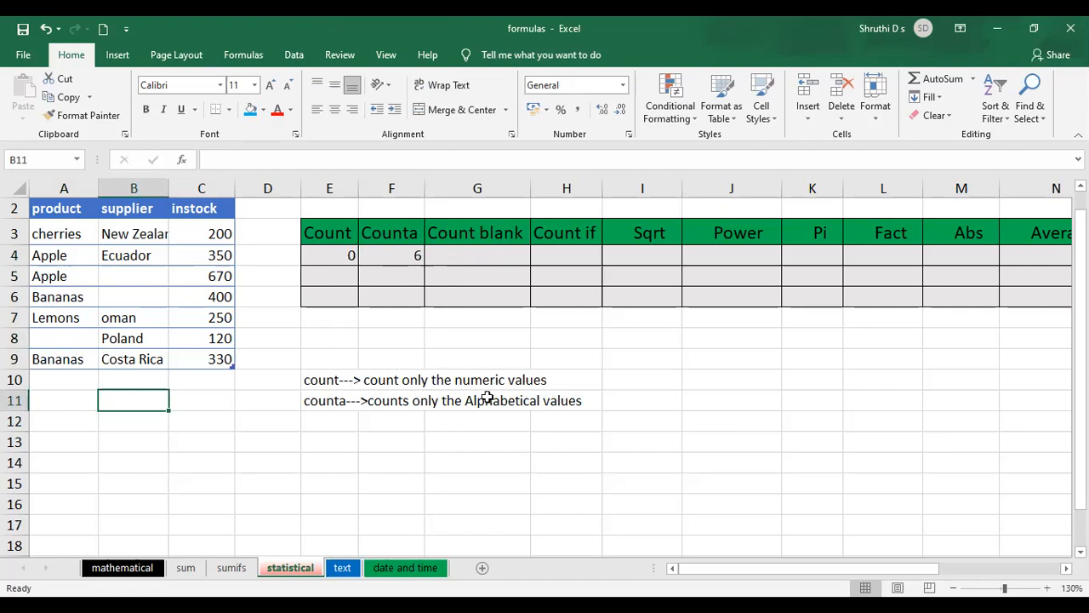
# Step: Remove the word "only" from the counta note in cell E11
pyautogui.click(431, 403)
pyautogui.click(412, 436)
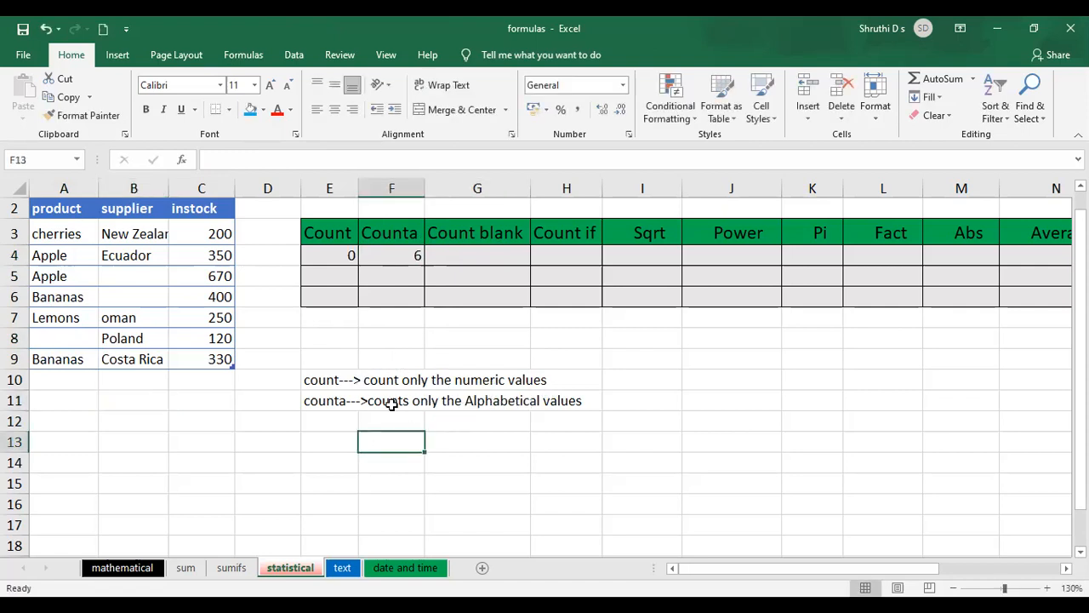
pyautogui.click(391, 401)
pyautogui.doubleClick(335, 401)
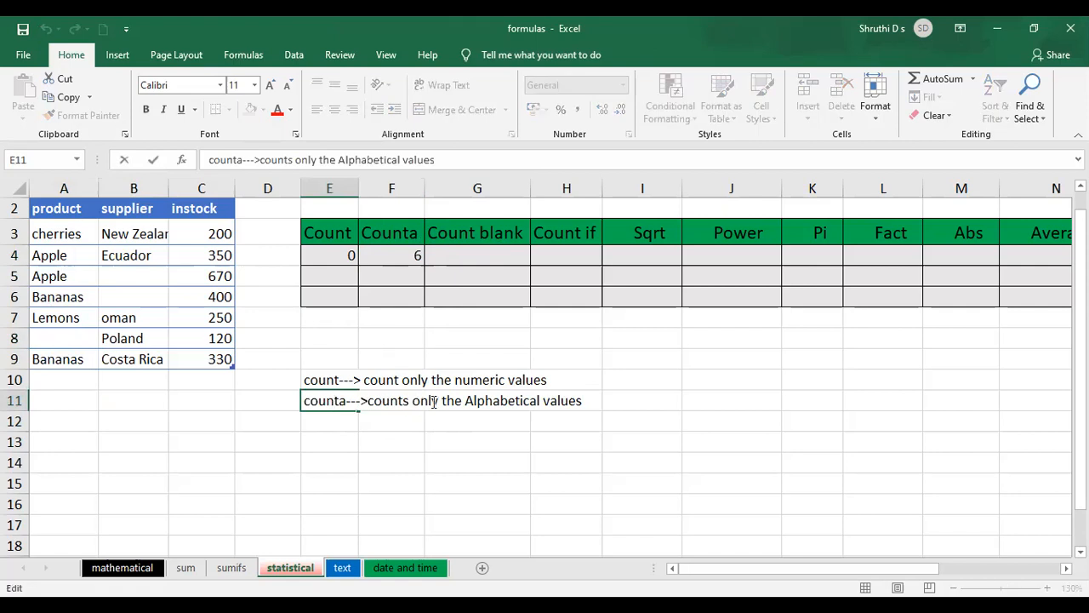
pyautogui.press('BackSpace')
pyautogui.press('BackSpace')
pyautogui.press('BackSpace')
pyautogui.press('BackSpace')
pyautogui.press('BackSpace')
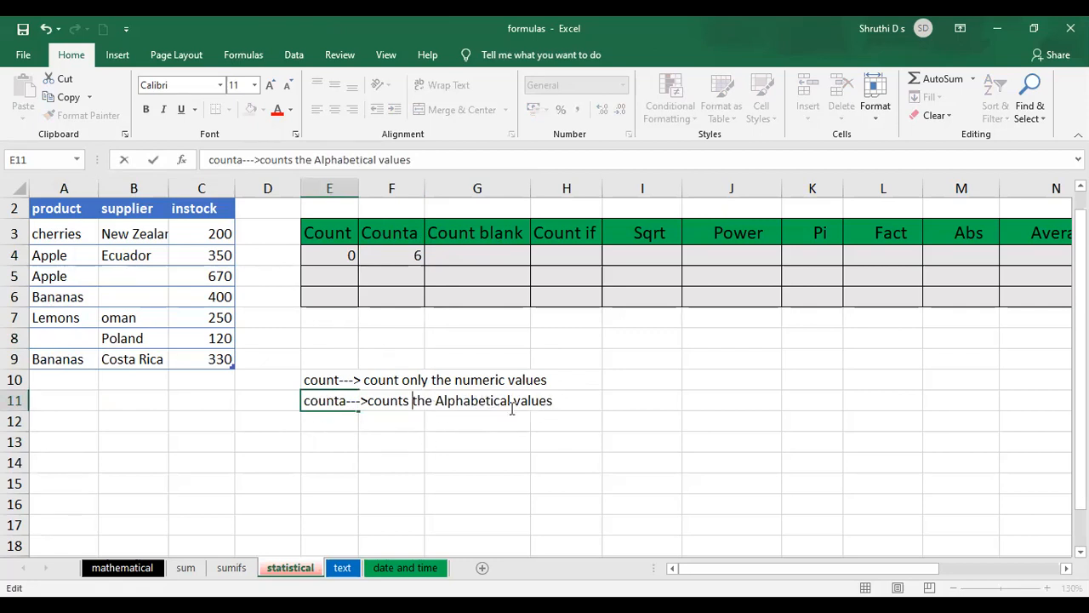
# Step: Add "except blanks" to the end of the counta note in E11
pyautogui.click(560, 400)
pyautogui.write('exce')
pyautogui.write('pt ')
pyautogui.write('bla')
pyautogui.press('BackSpace')
pyautogui.write('lanks')
pyautogui.click(640, 460)
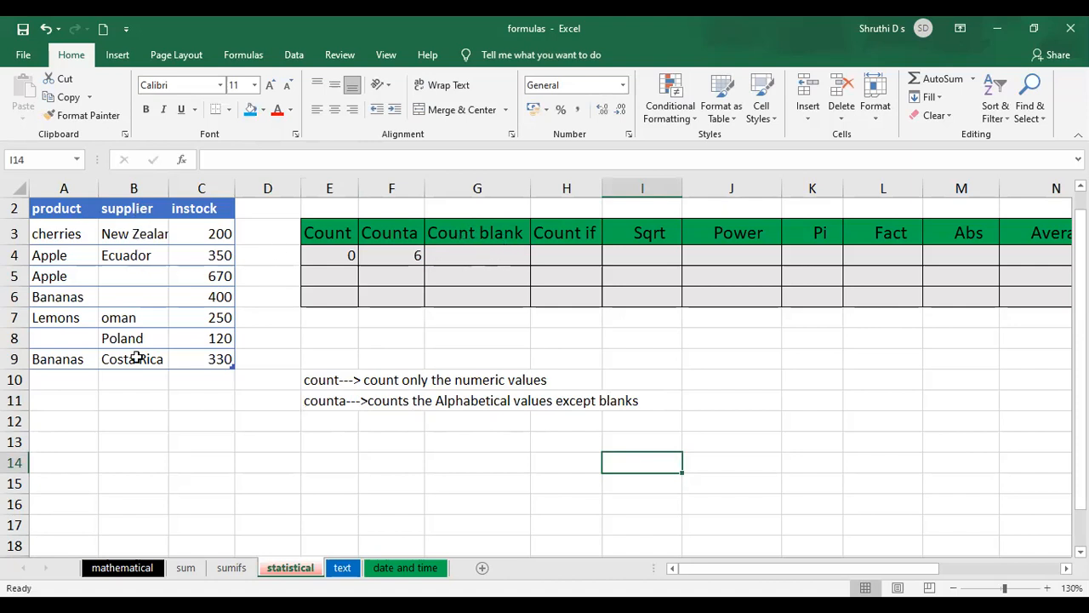
# Step: Enter a COUNTBLANK formula in G4 over the table's supplier column, including its header
pyautogui.click(478, 261)
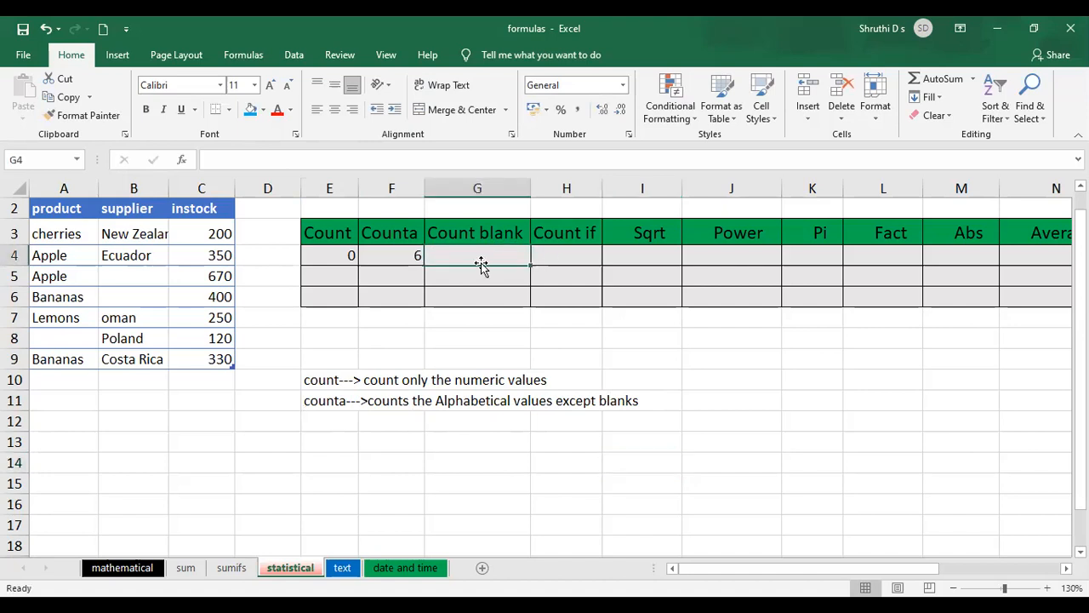
pyautogui.write('=')
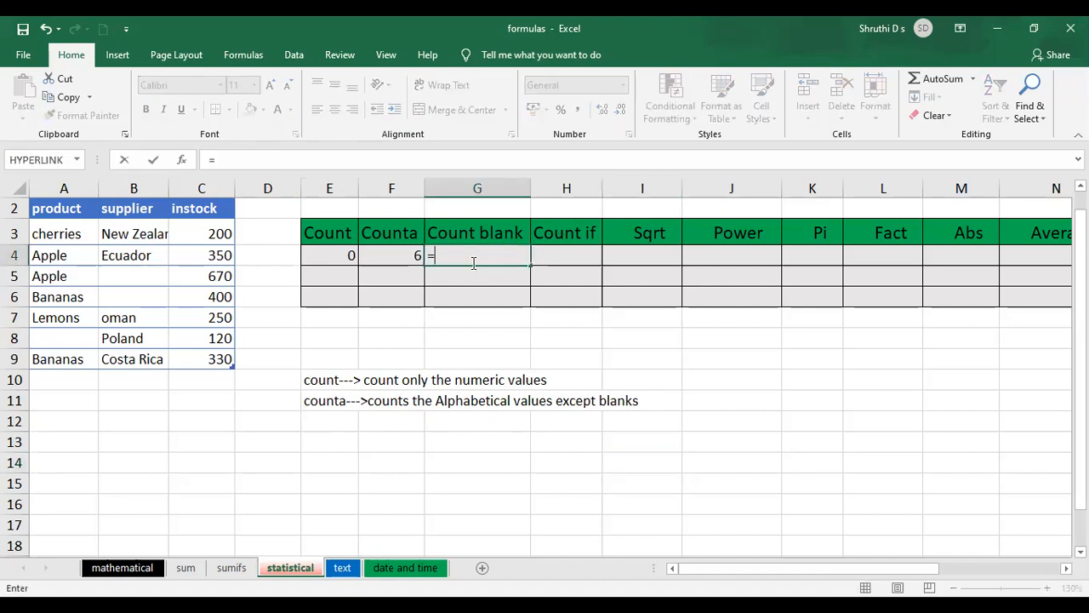
pyautogui.write('count')
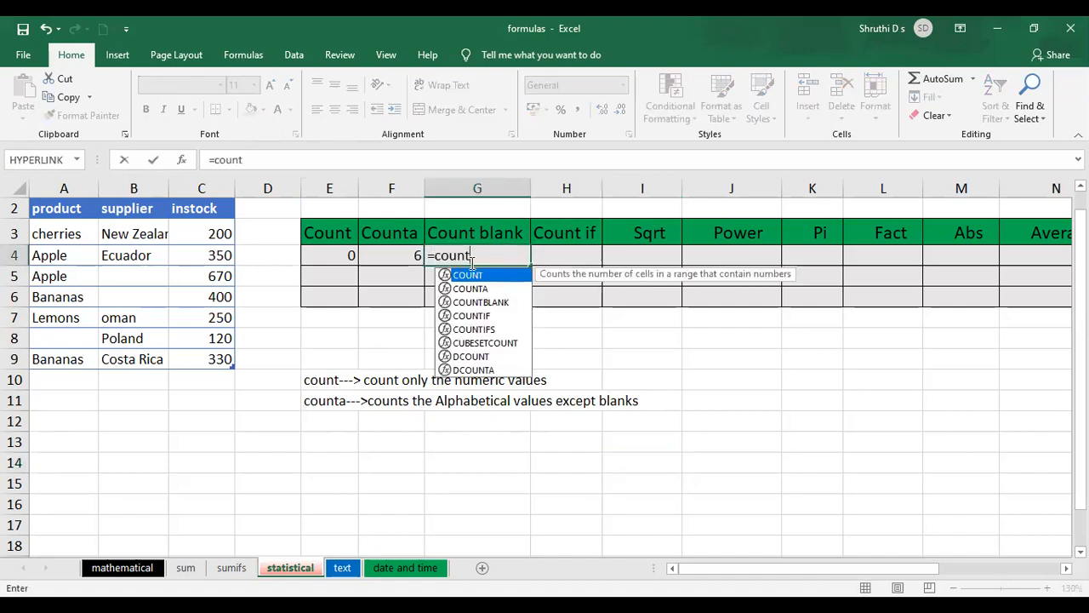
pyautogui.write('B')
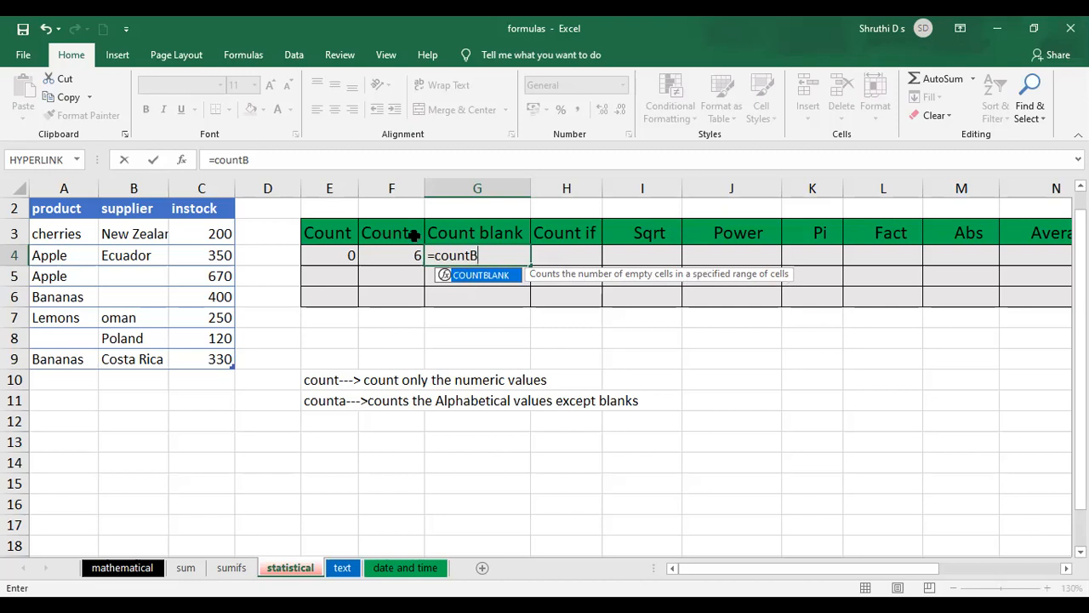
pyautogui.write('(')
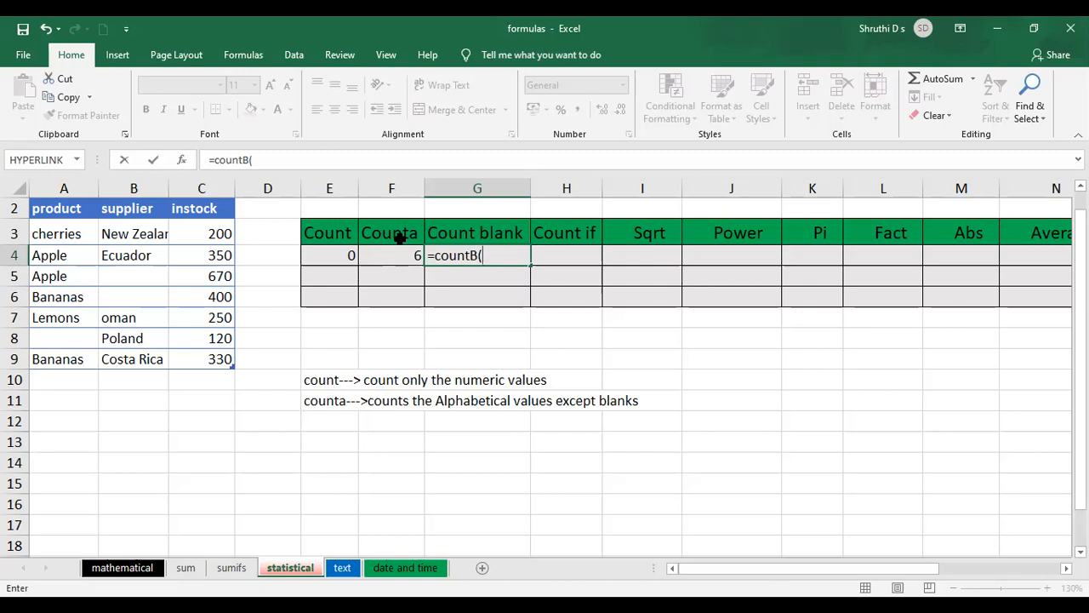
pyautogui.press('BackSpace')
pyautogui.write('lank')
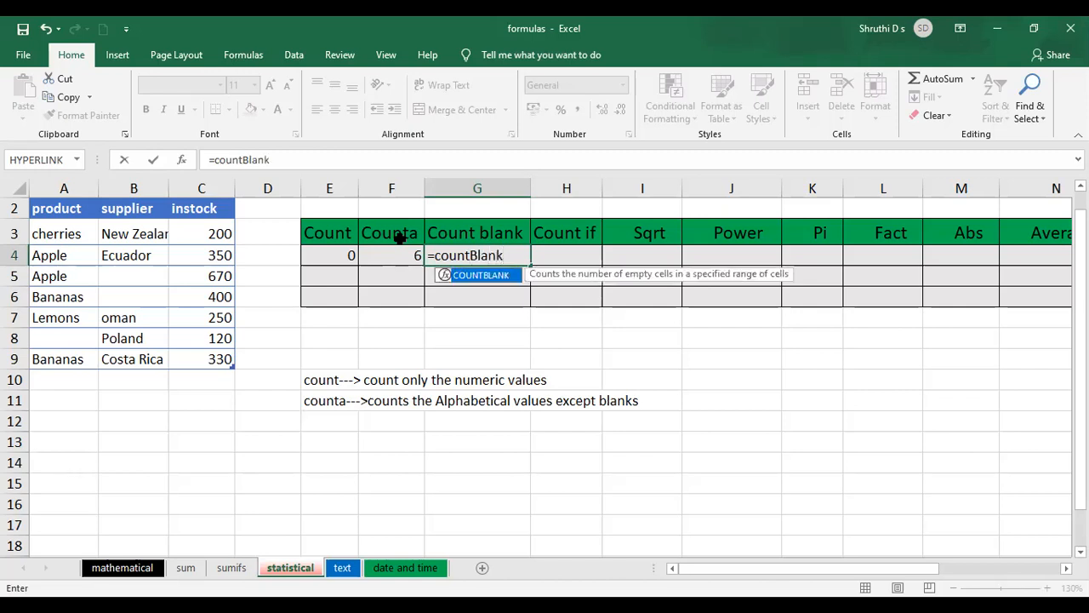
pyautogui.press('Tab')
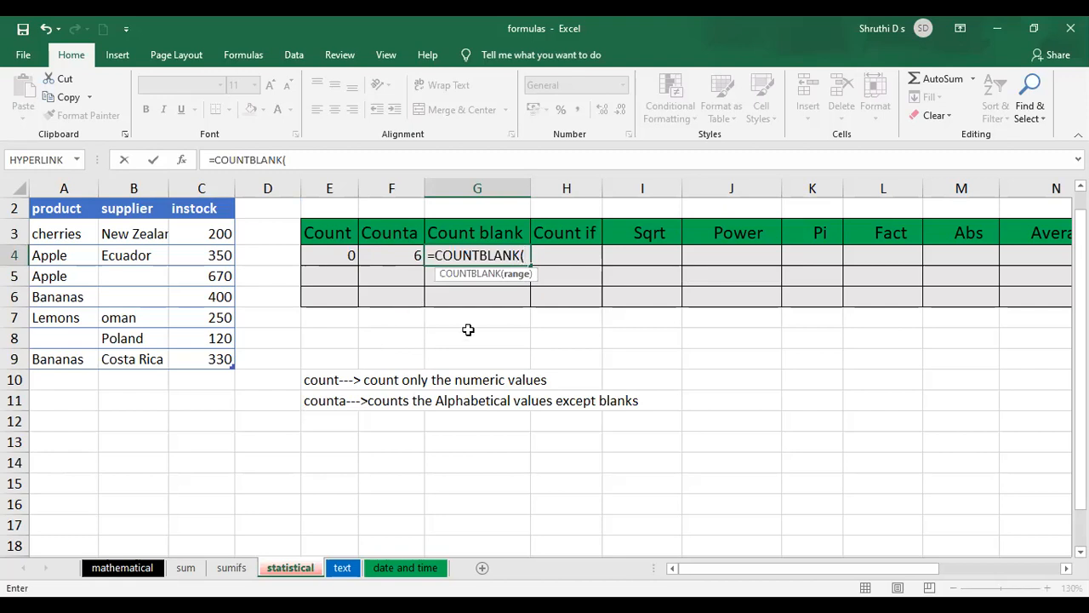
pyautogui.click(135, 211)
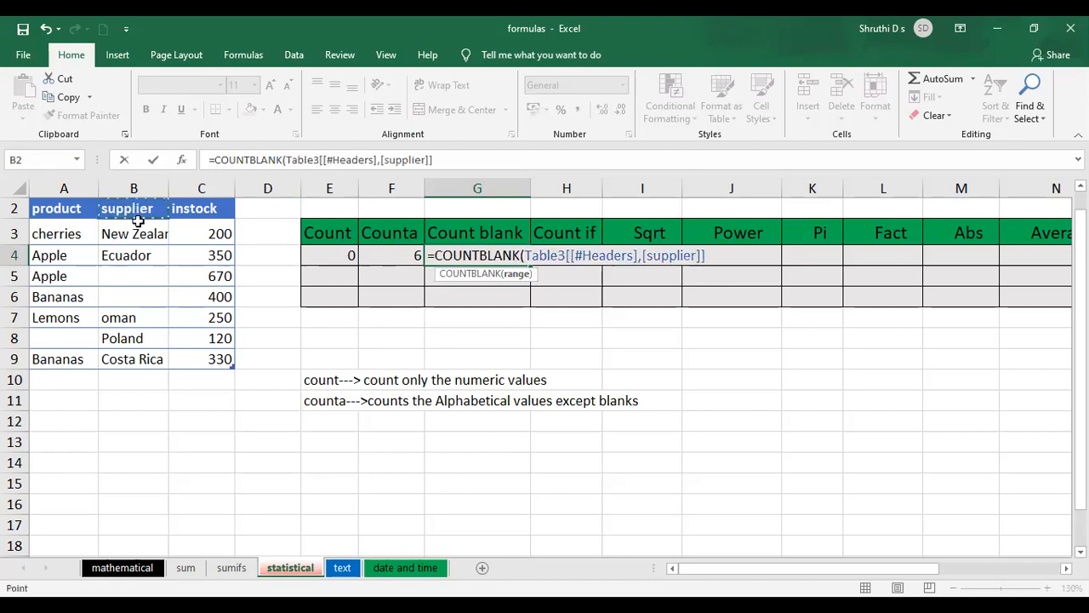
pyautogui.keyDown('shift'); pyautogui.click(148, 353); pyautogui.keyUp('shift')
pyautogui.write(')')
pyautogui.press('Return')
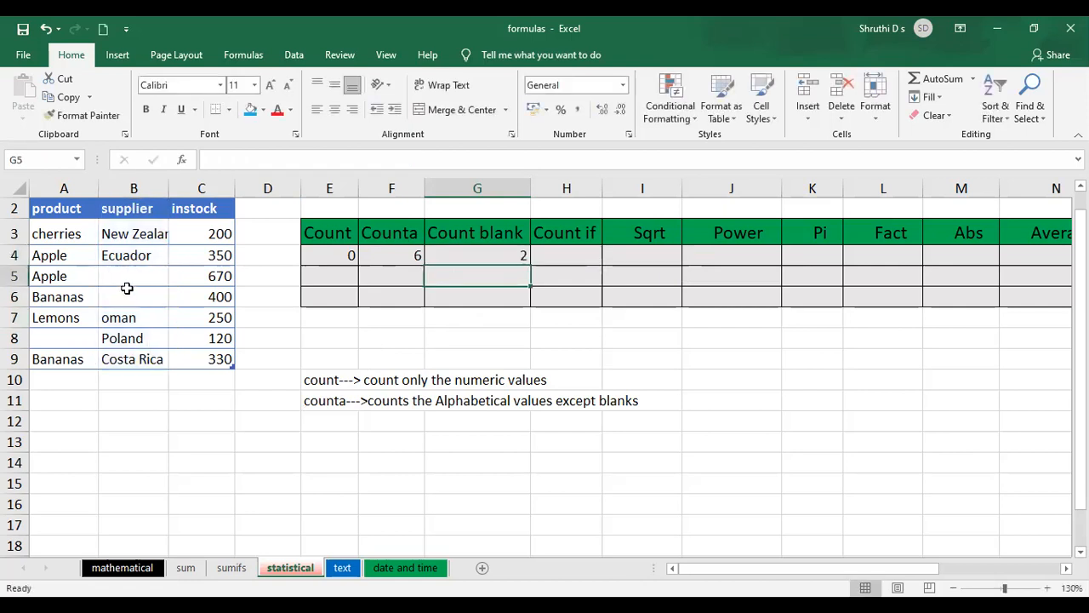
# Step: Write the note "countBlank--->counts the empty spaces" in cell E12, below the counta note
pyautogui.click(318, 419)
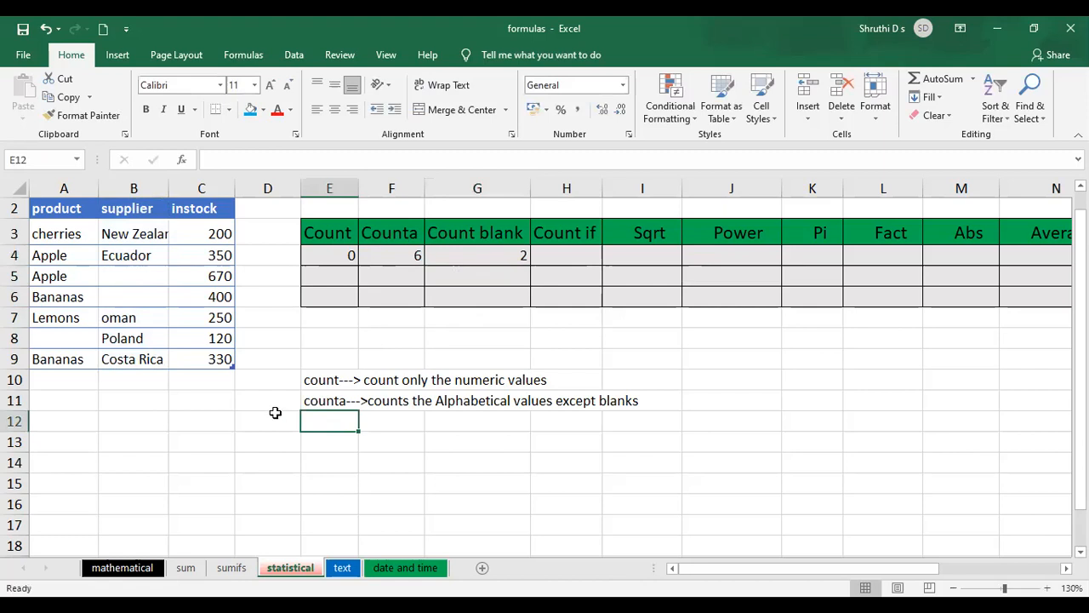
pyautogui.write('countBlank')
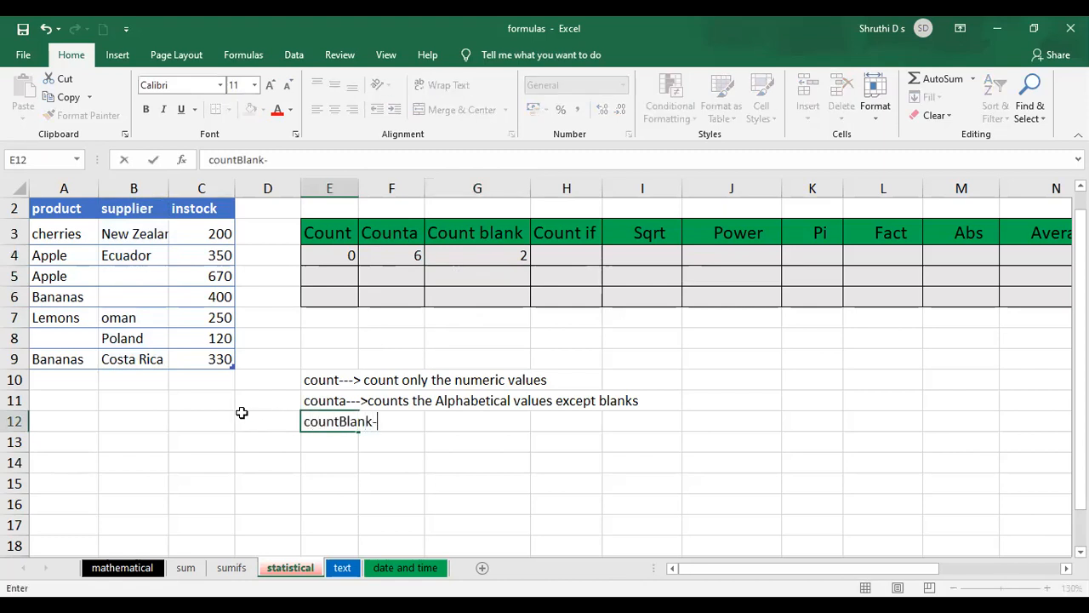
pyautogui.write('--->counts the')
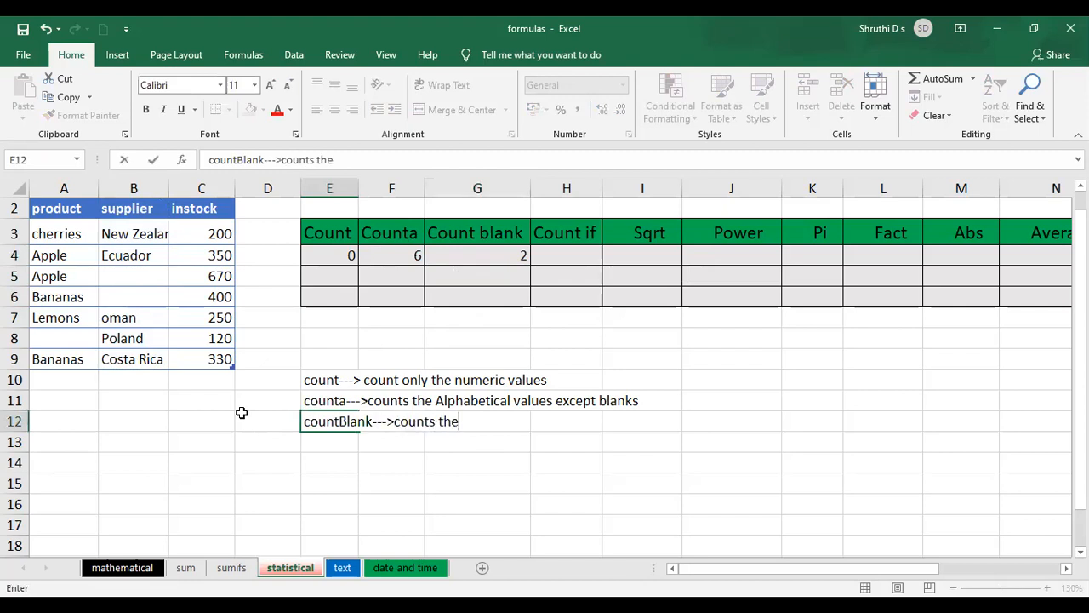
pyautogui.write(' empty spaces')
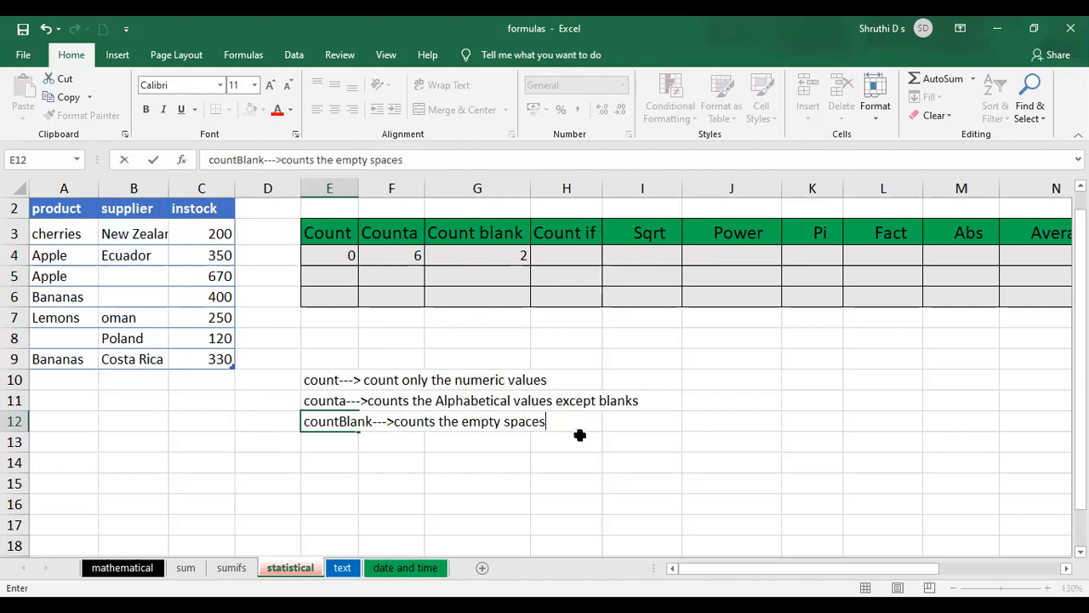
# Step: Replace "spaces" with "cells" in the countBlank note in E12
pyautogui.press('BackSpace')
pyautogui.press('BackSpace')
pyautogui.press('BackSpace')
pyautogui.press('BackSpace')
pyautogui.write('cells')
pyautogui.click(634, 397)
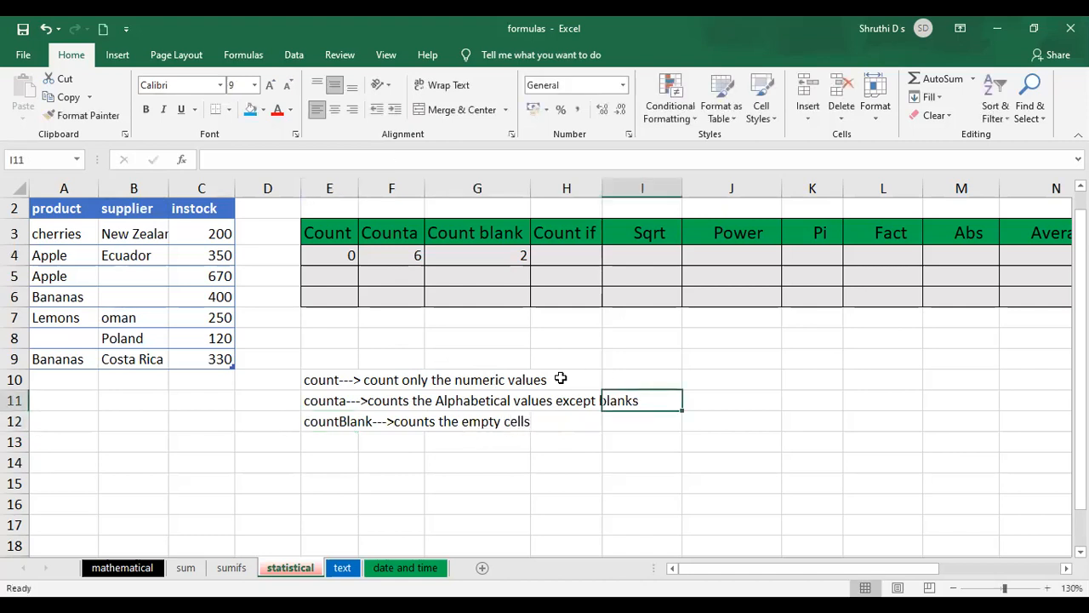
# Step: Try the value 123 in the blank supplier cell B5, and clear it again
pyautogui.click(511, 264)
pyautogui.click(141, 281)
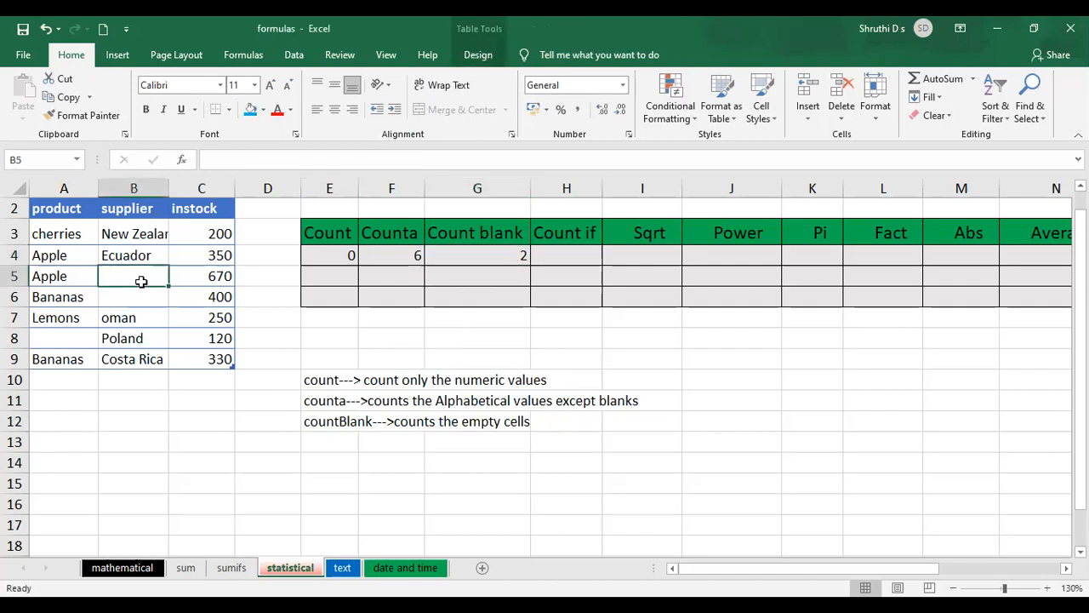
pyautogui.write('123')
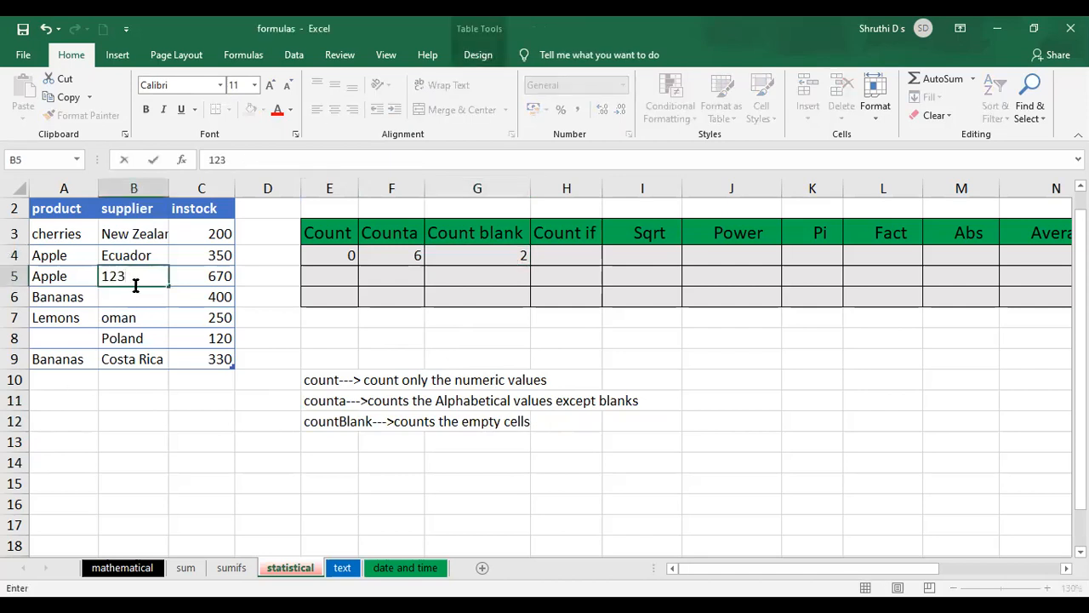
pyautogui.click(533, 426)
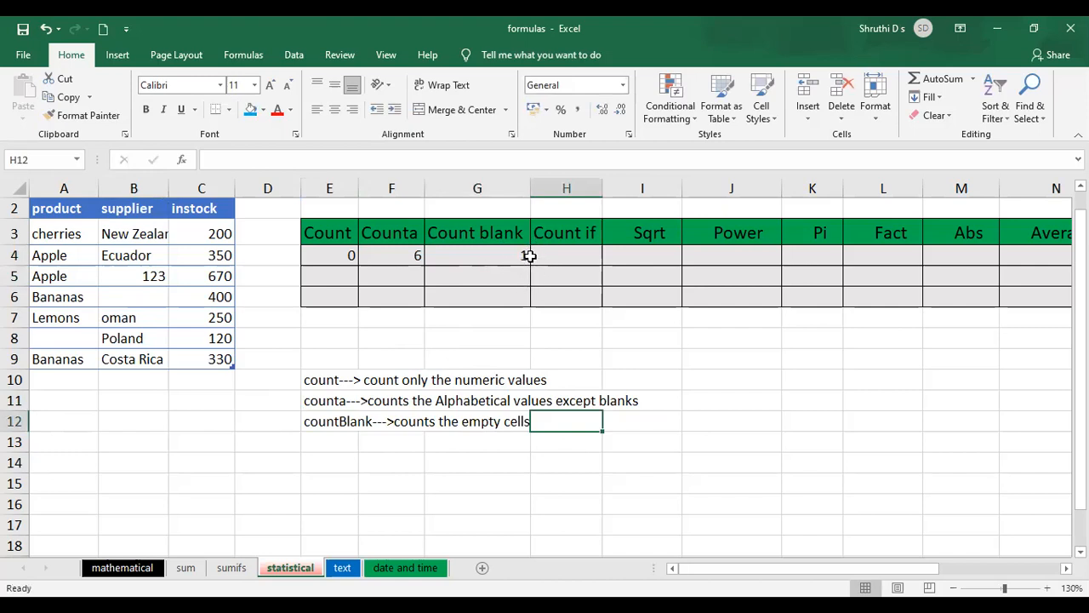
pyautogui.click(154, 278)
pyautogui.press('Delete')
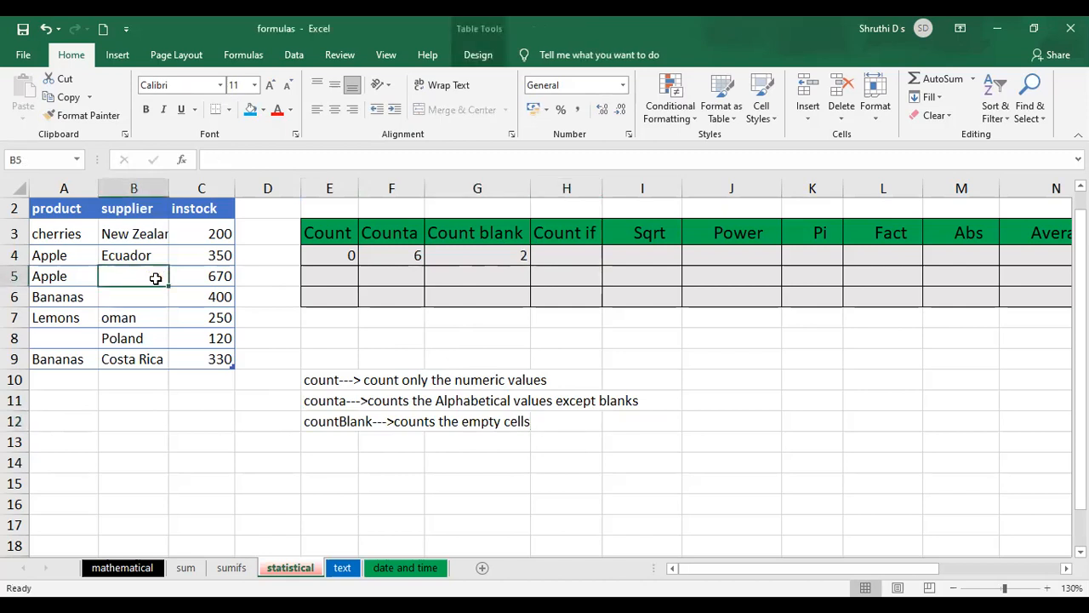
# Step: Change the COUNTBLANK formula in G4 to cover the whole fruit table including its headers, A2 to C9
pyautogui.doubleClick(470, 256)
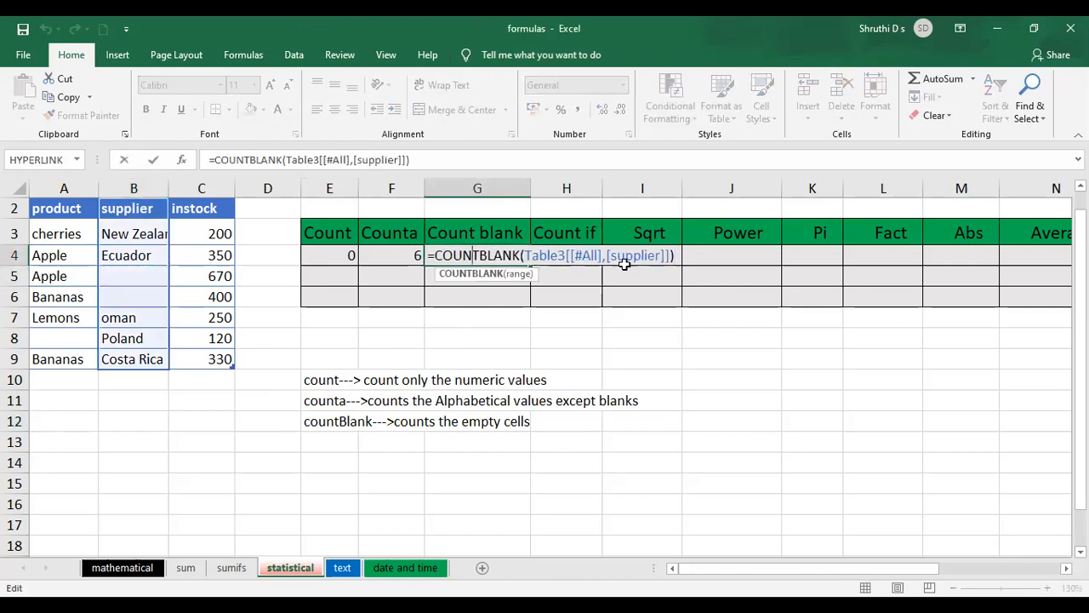
pyautogui.moveTo(601, 258); pyautogui.dragTo(529, 255)
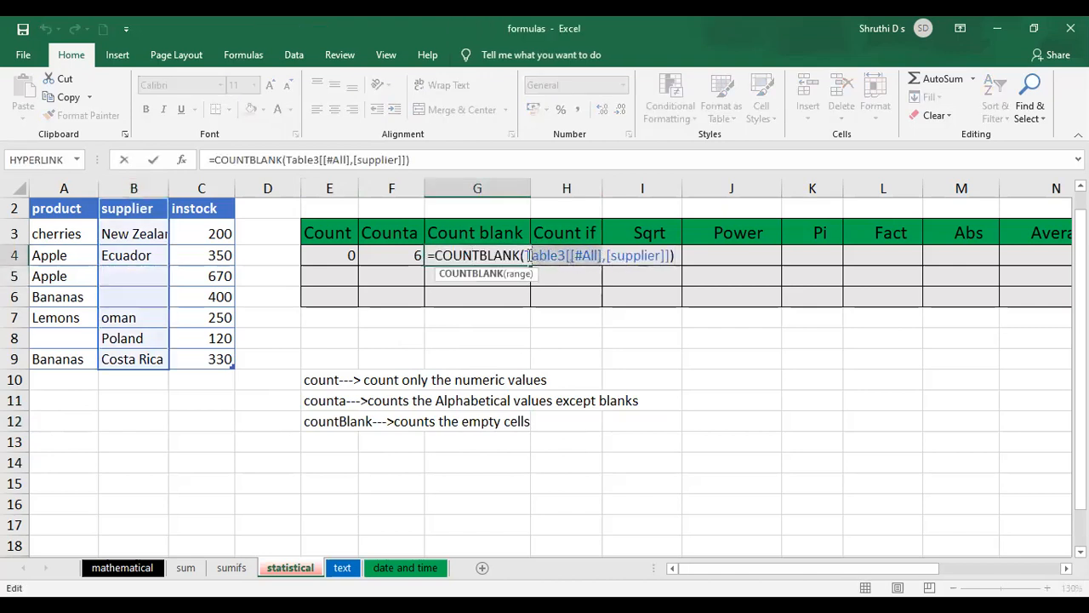
pyautogui.press('Delete')
pyautogui.press('Delete')
pyautogui.press('Delete')
pyautogui.press('Delete')
pyautogui.press('Delete')
pyautogui.press('Delete')
pyautogui.press('Delete')
pyautogui.press('Delete')
pyautogui.press('Delete')
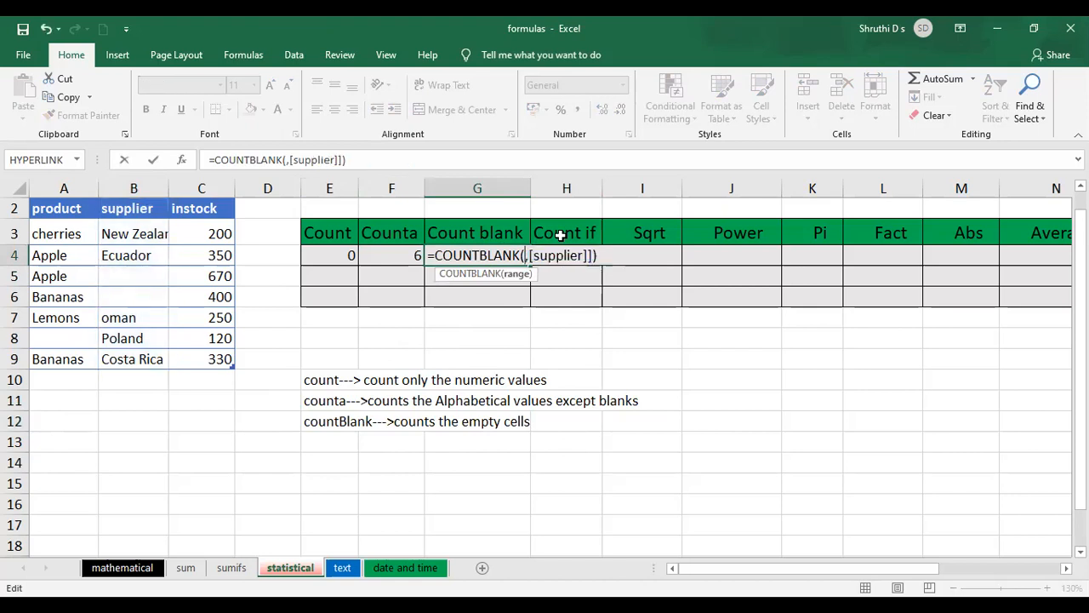
pyautogui.press('Delete')
pyautogui.press('Delete')
pyautogui.press('Delete')
pyautogui.press('Delete')
pyautogui.press('Delete')
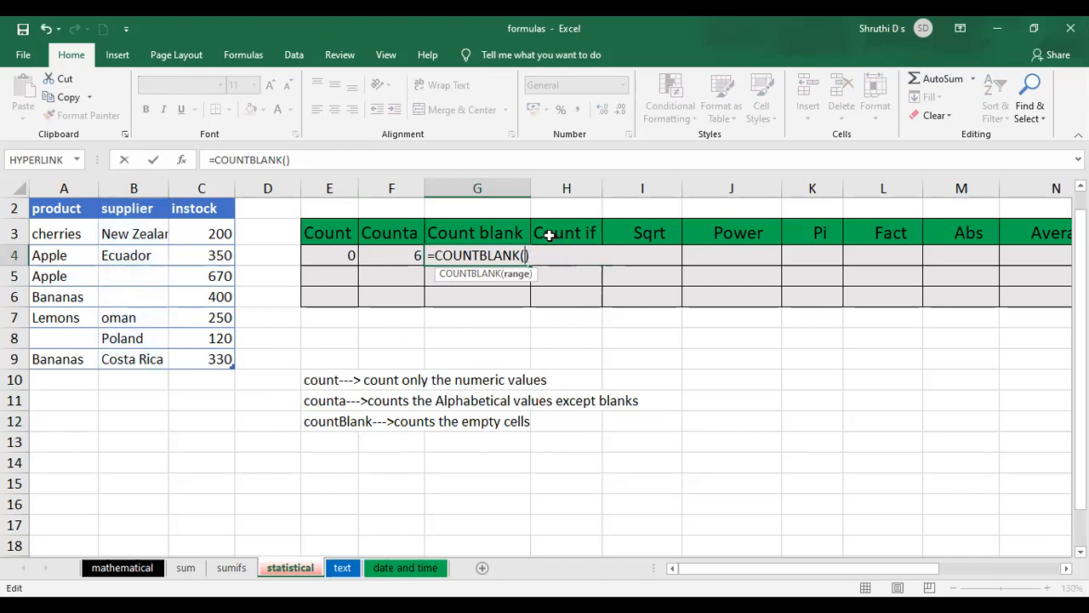
pyautogui.click(67, 210)
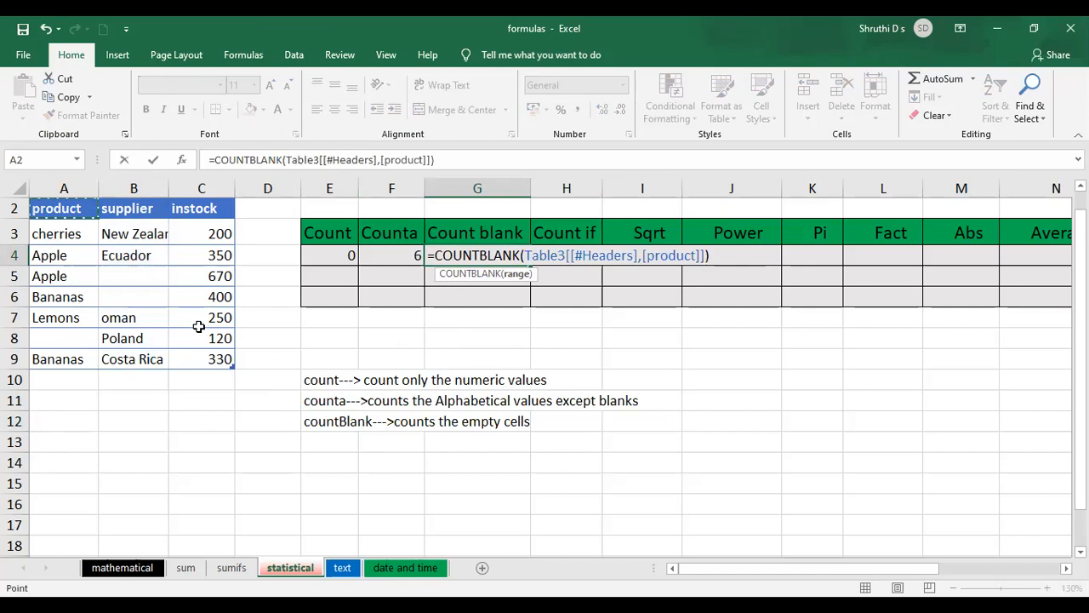
pyautogui.moveTo(200, 359); pyautogui.dragTo(201, 360)
pyautogui.press('Return')
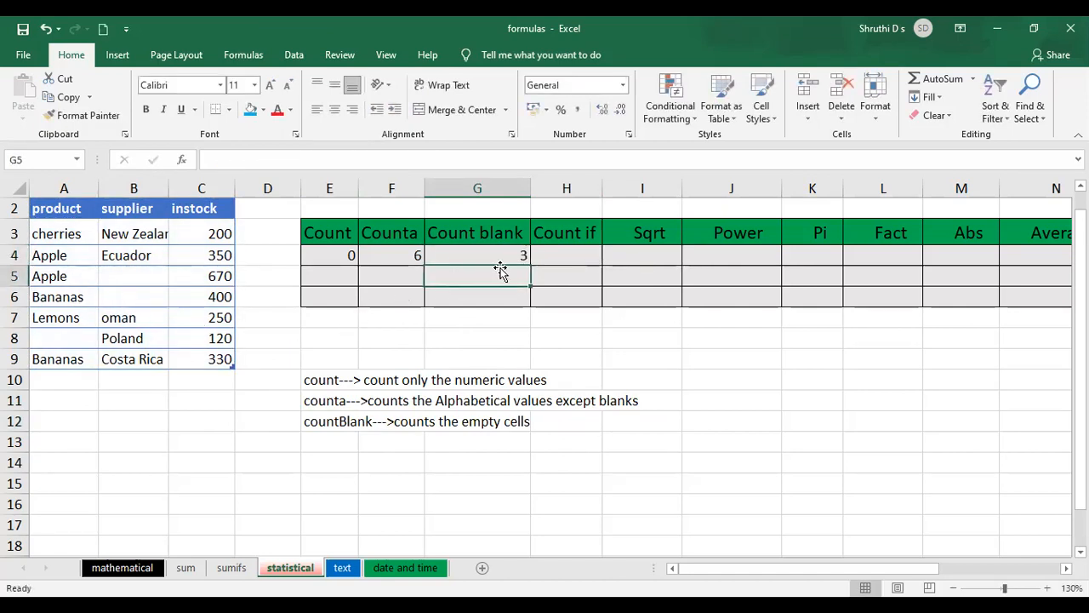
# Step: Fill the blank product cell A8 with "Bananas" and check the COUNTBLANK formula cell G4
pyautogui.click(135, 275)
pyautogui.click(141, 304)
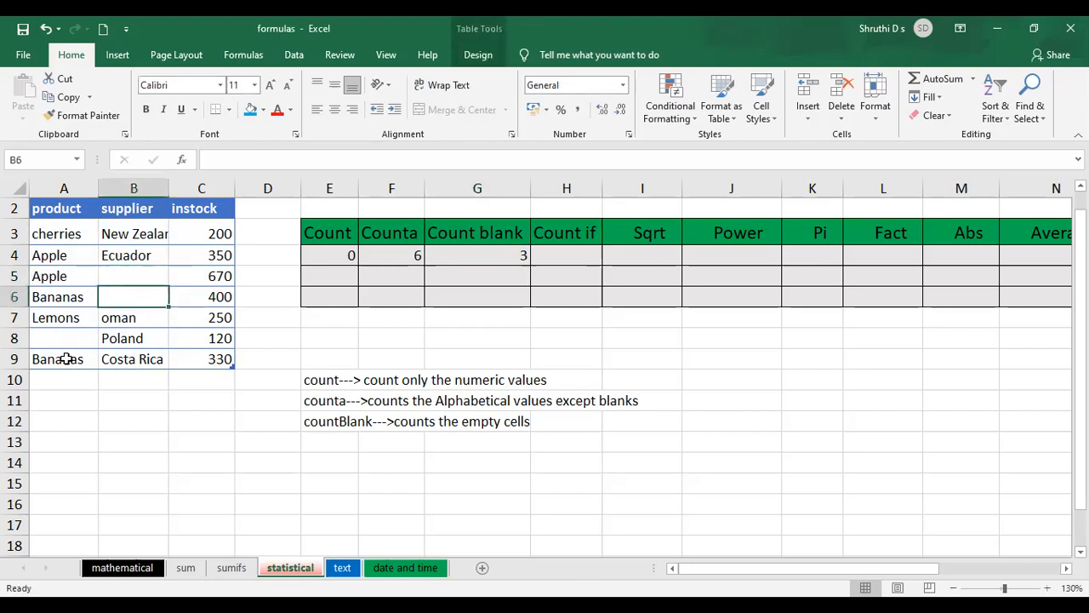
pyautogui.click(59, 340)
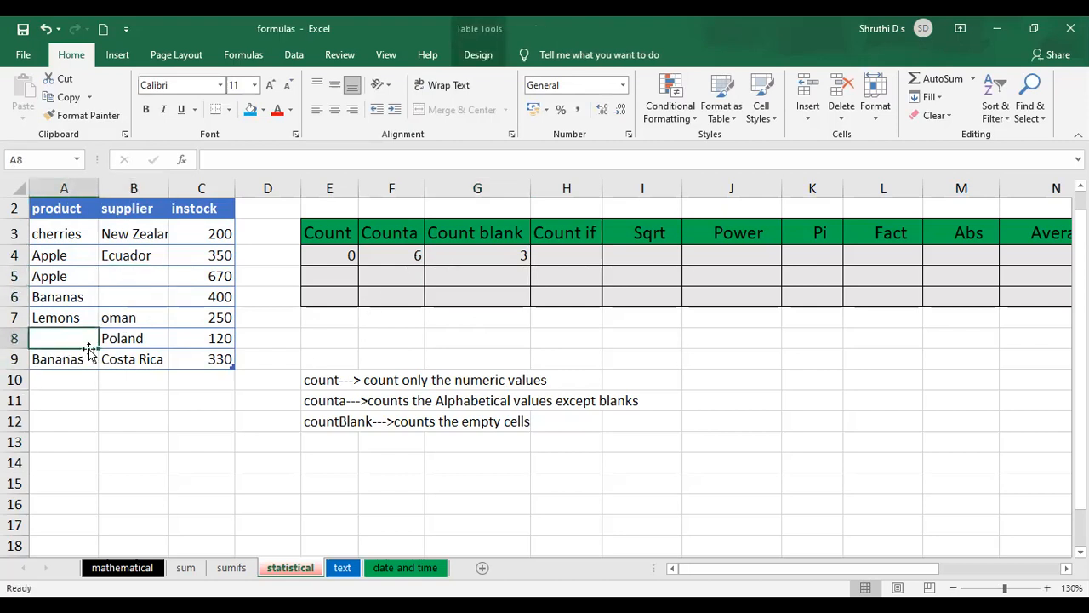
pyautogui.write('Bananas')
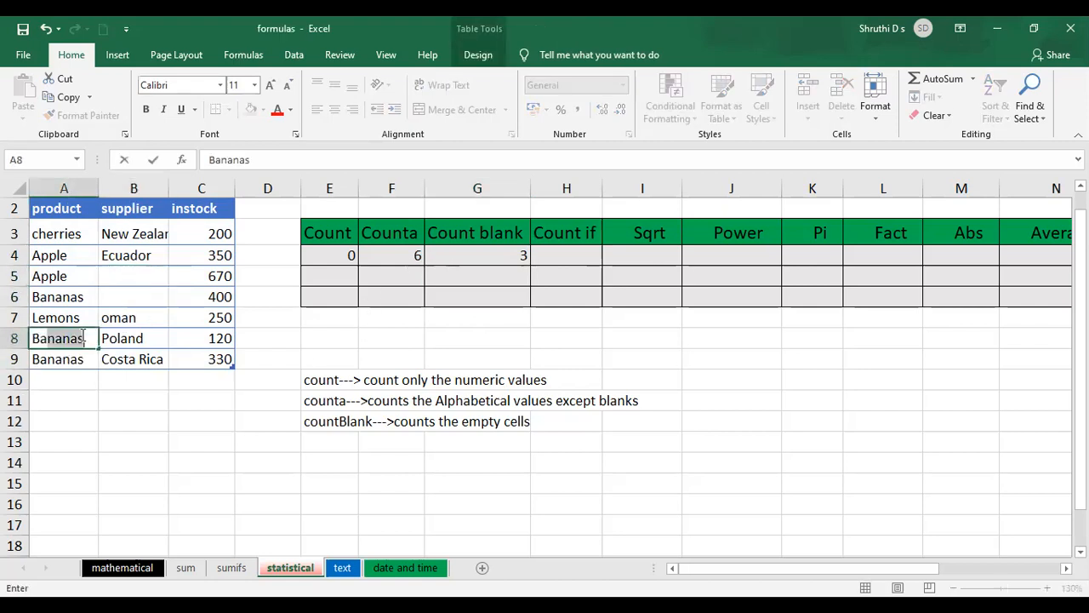
pyautogui.press('Tab')
pyautogui.click(600, 397)
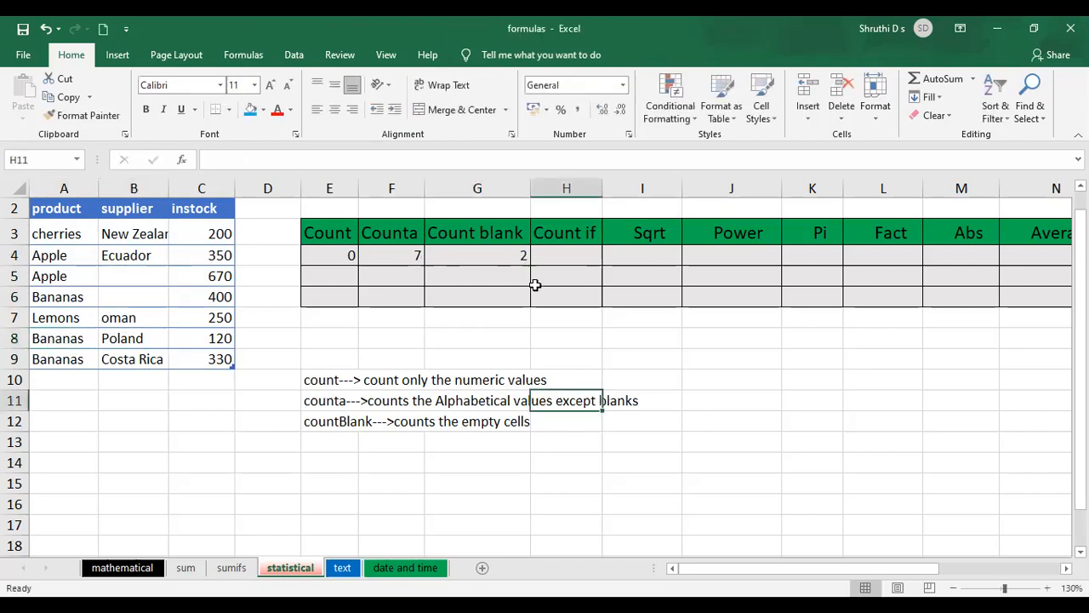
pyautogui.click(522, 253)
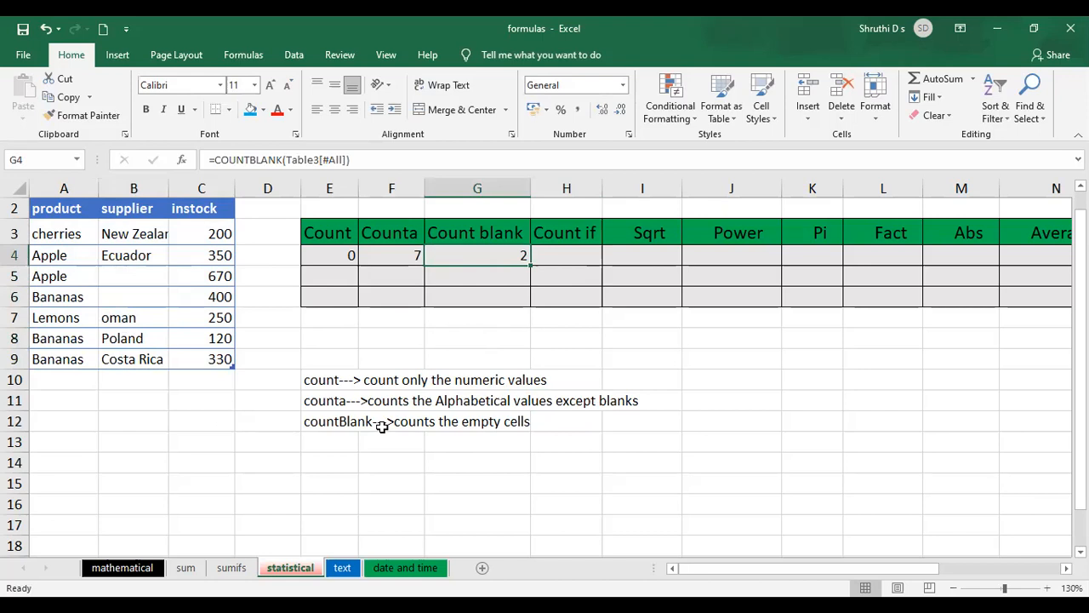
# Step: Start a new note reading "countif--->" in cell E13, below the countBlank note
pyautogui.click(564, 256)
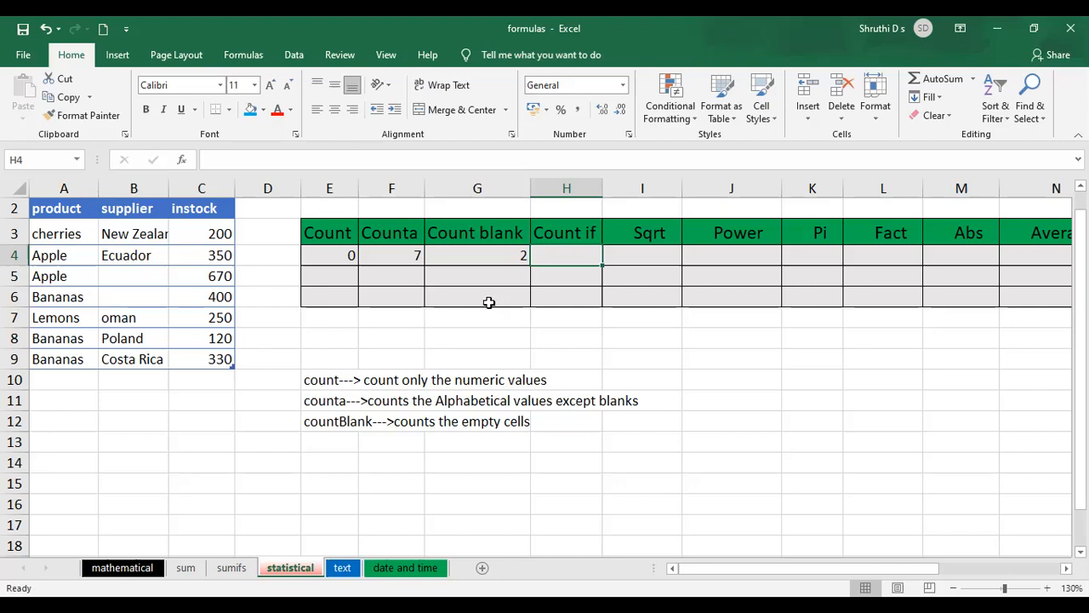
pyautogui.click(351, 450)
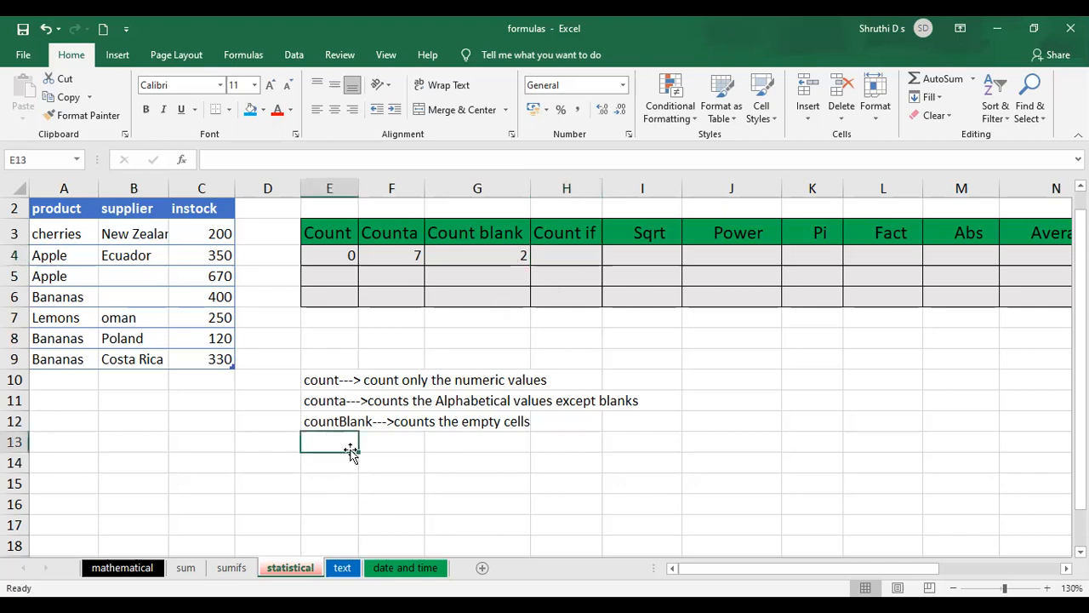
pyautogui.write('countif--->')
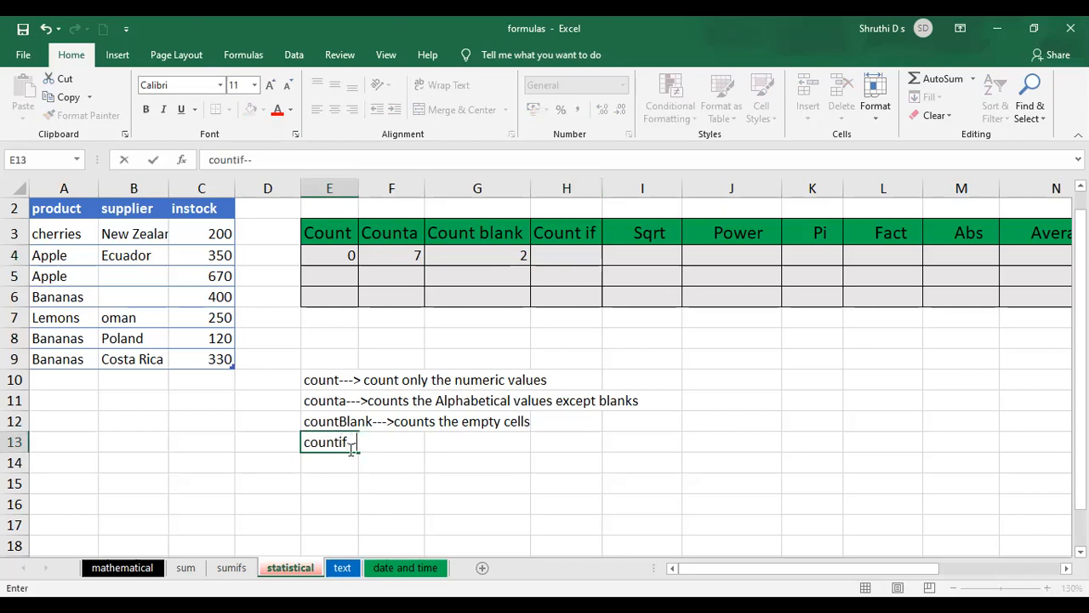
# Step: Enter a COUNTIF formula in H4 over the whole fruit table including headers, with the criterion "cherries"
pyautogui.click(549, 261)
pyautogui.write('=')
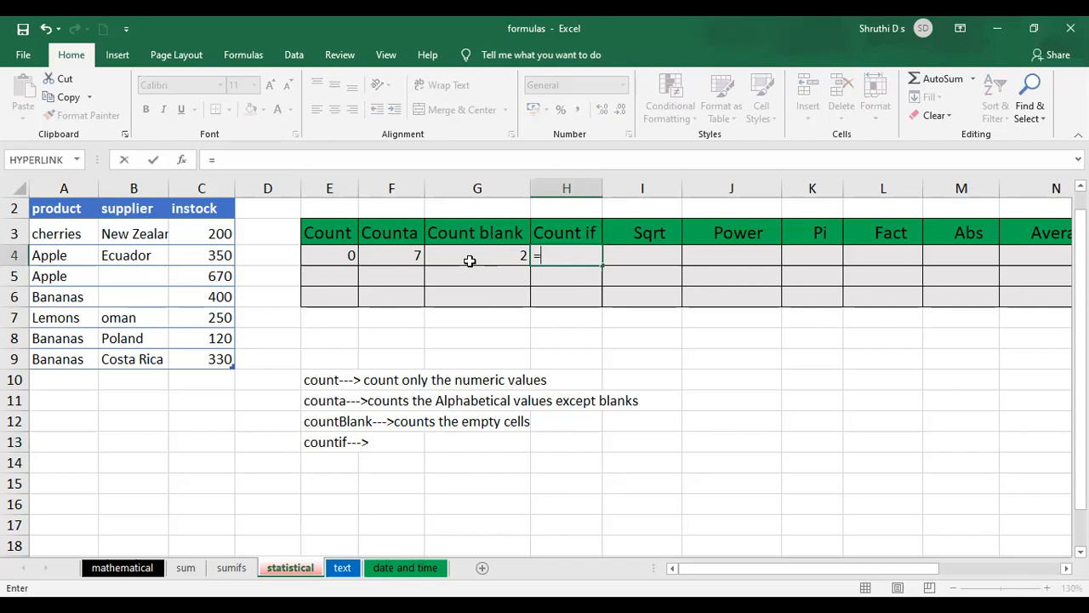
pyautogui.write('countif')
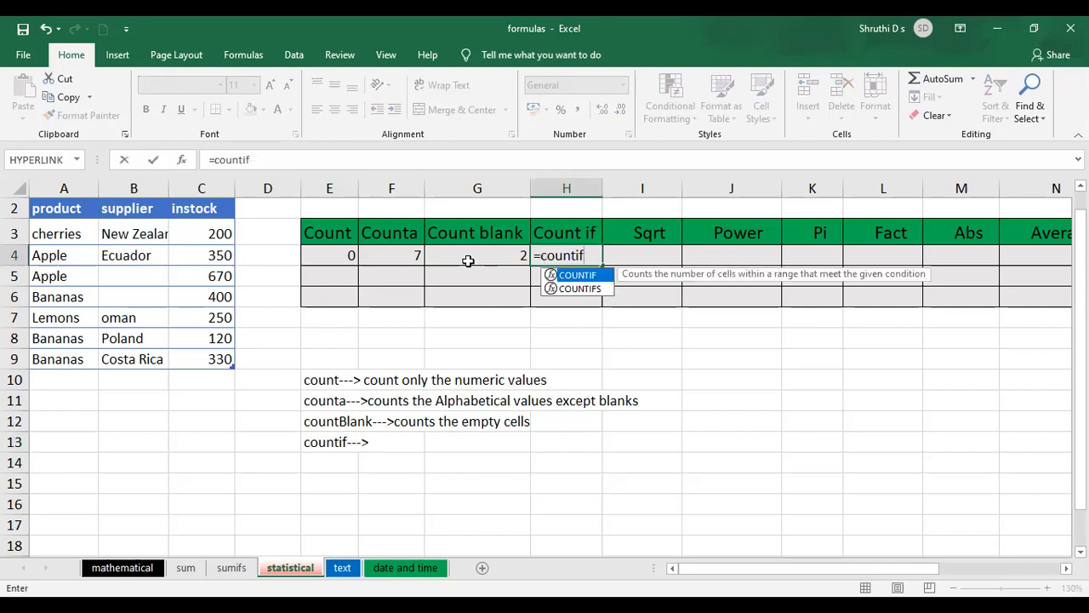
pyautogui.press('Tab')
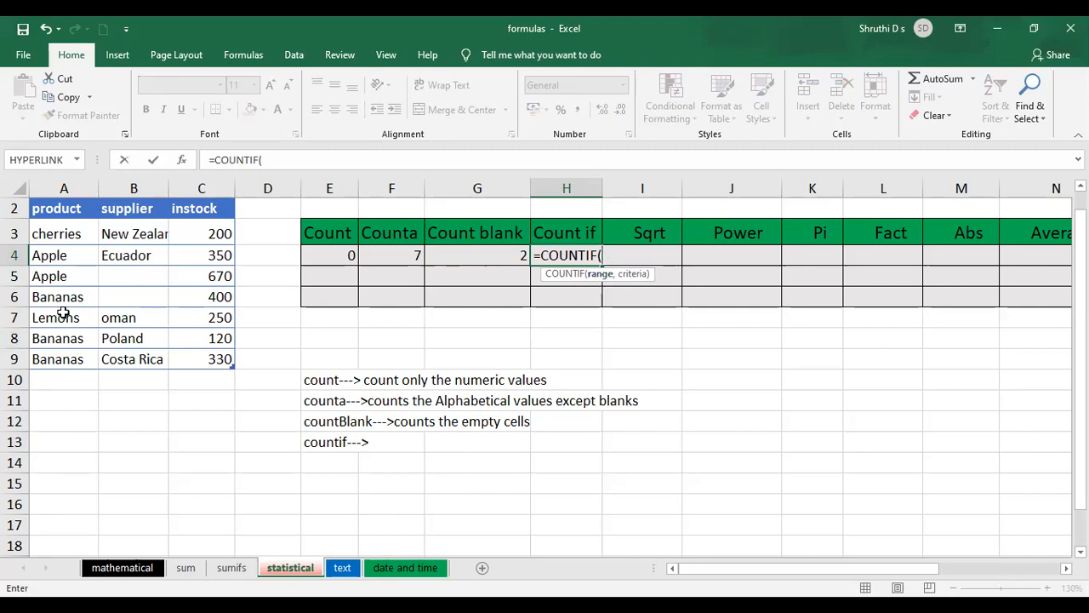
pyautogui.moveTo(44, 208); pyautogui.dragTo(205, 360)
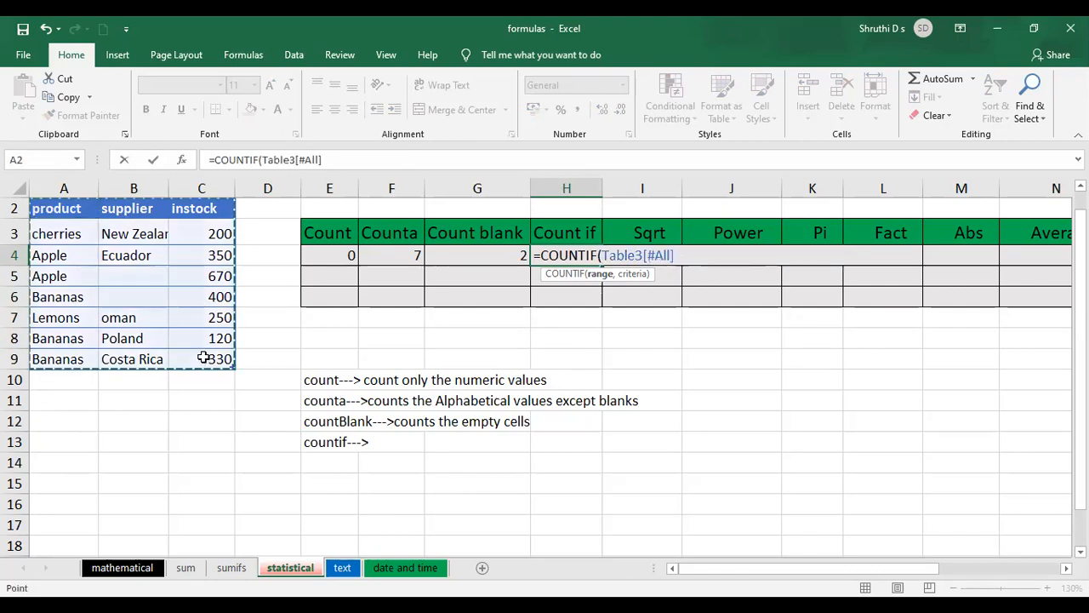
pyautogui.write(',')
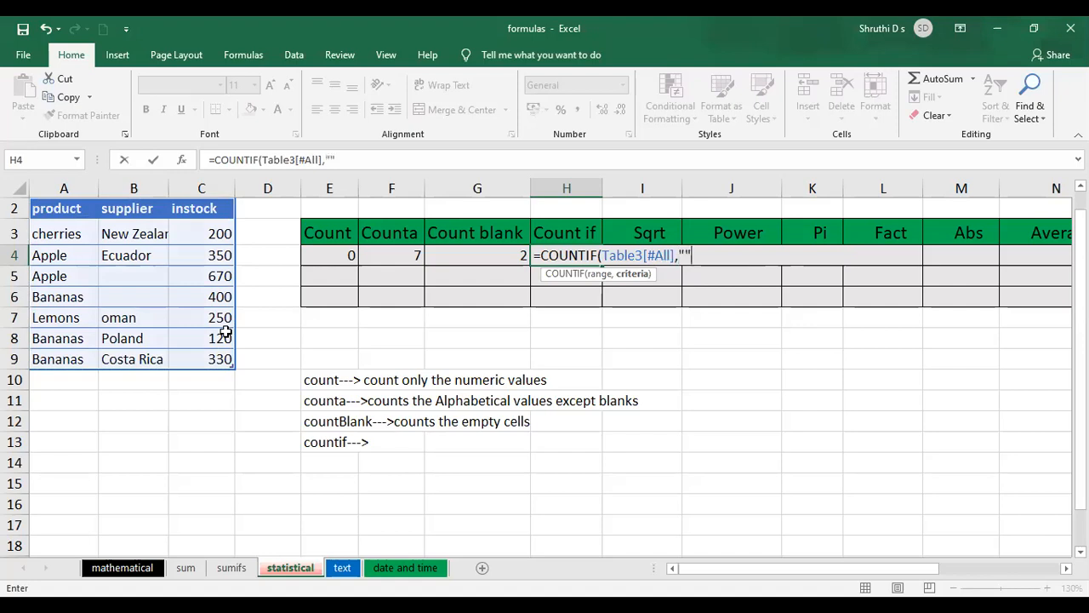
pyautogui.click(666, 264)
pyautogui.write('cherries"')
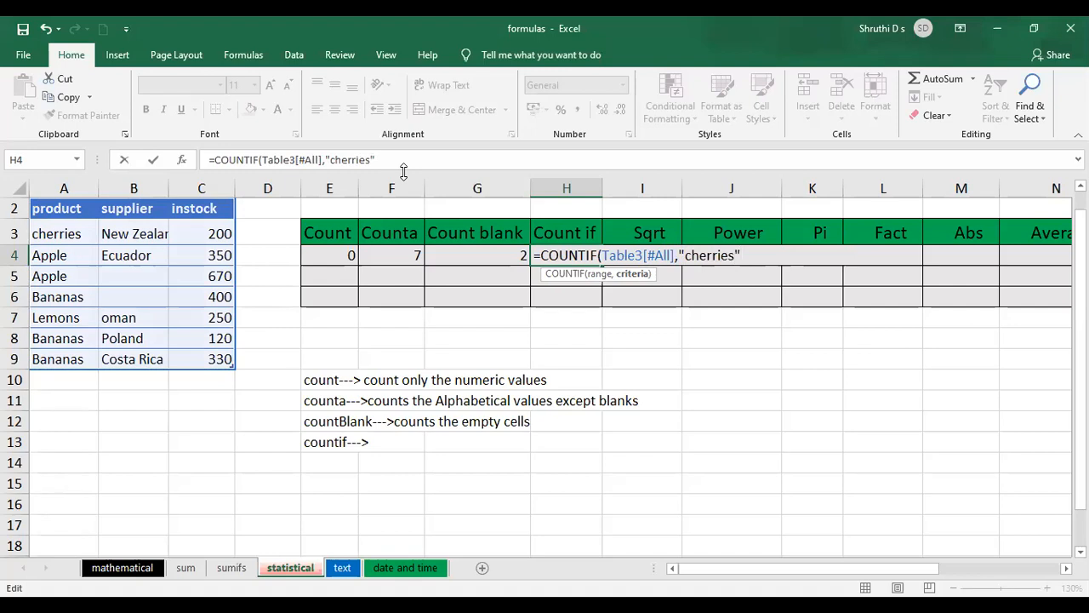
pyautogui.write(')')
pyautogui.press('Return')
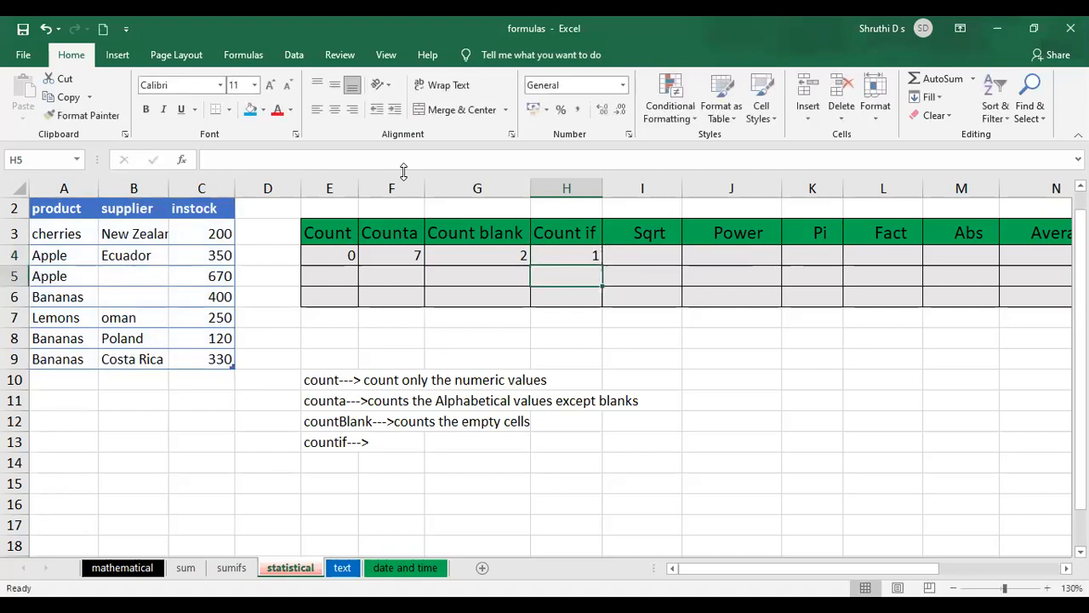
# Step: Fit the width of supplier column B to its contents
pyautogui.click(595, 256)
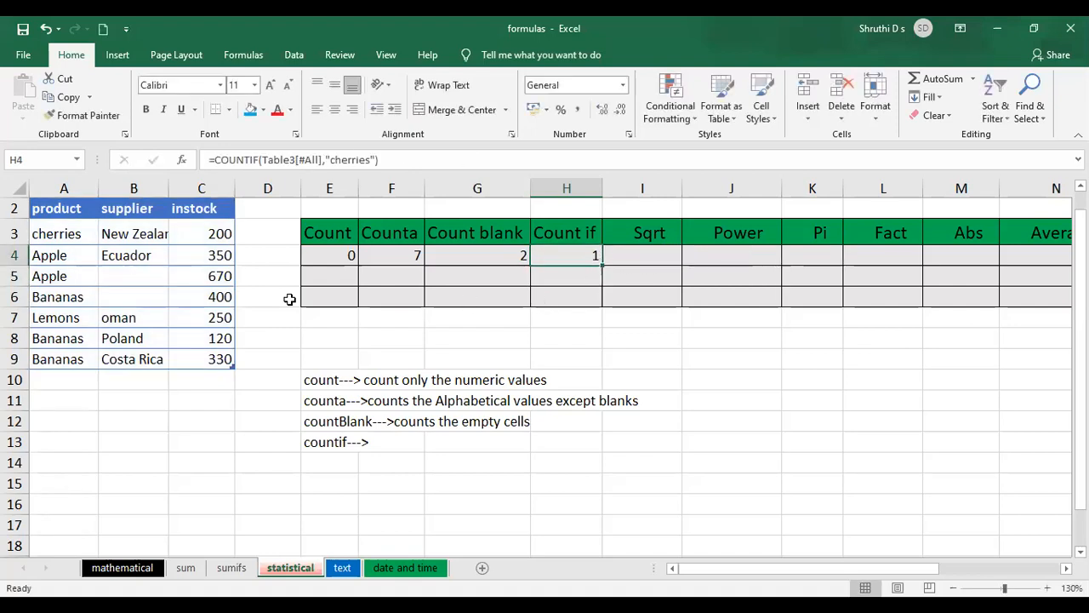
pyautogui.moveTo(51, 236); pyautogui.dragTo(209, 239)
pyautogui.doubleClick(168, 187)
pyautogui.click(609, 256)
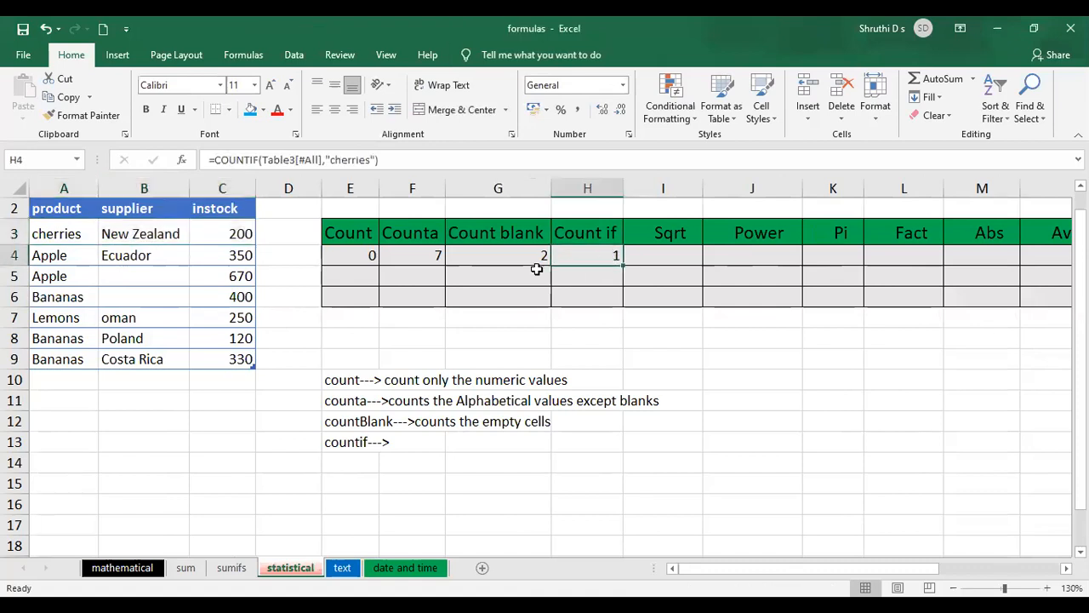
# Step: Change the COUNTIF criterion in H4 to "Bananas" and check the result against the matching product cells
pyautogui.doubleClick(605, 260)
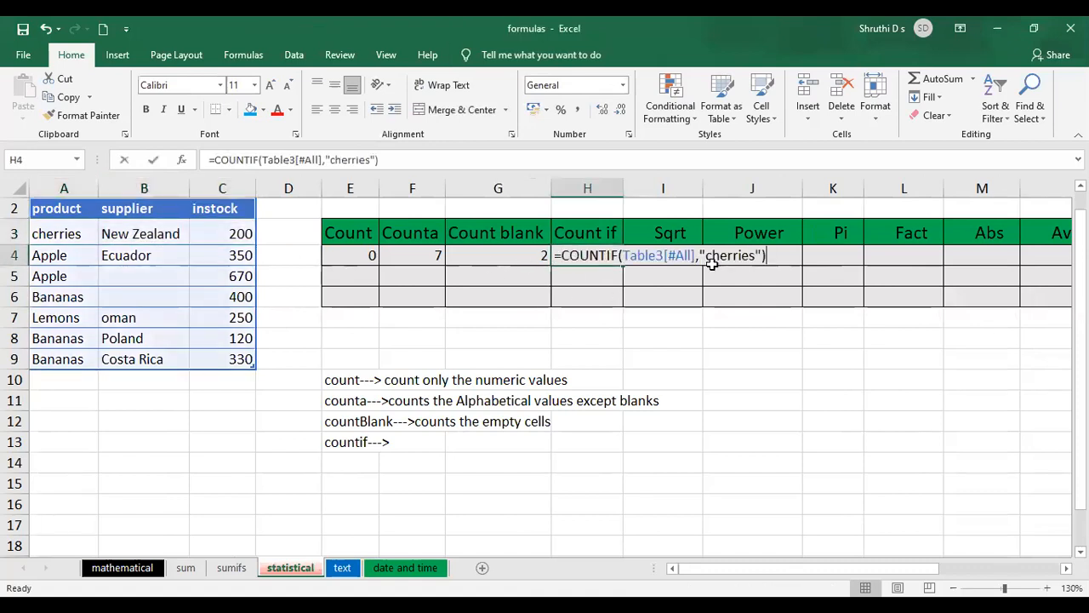
pyautogui.click(755, 256)
pyautogui.press('BackSpace')
pyautogui.press('BackSpace')
pyautogui.press('BackSpace')
pyautogui.press('BackSpace')
pyautogui.press('BackSpace')
pyautogui.press('BackSpace')
pyautogui.press('BackSpace')
pyautogui.press('BackSpace')
pyautogui.write('Bananas')
pyautogui.click(771, 397)
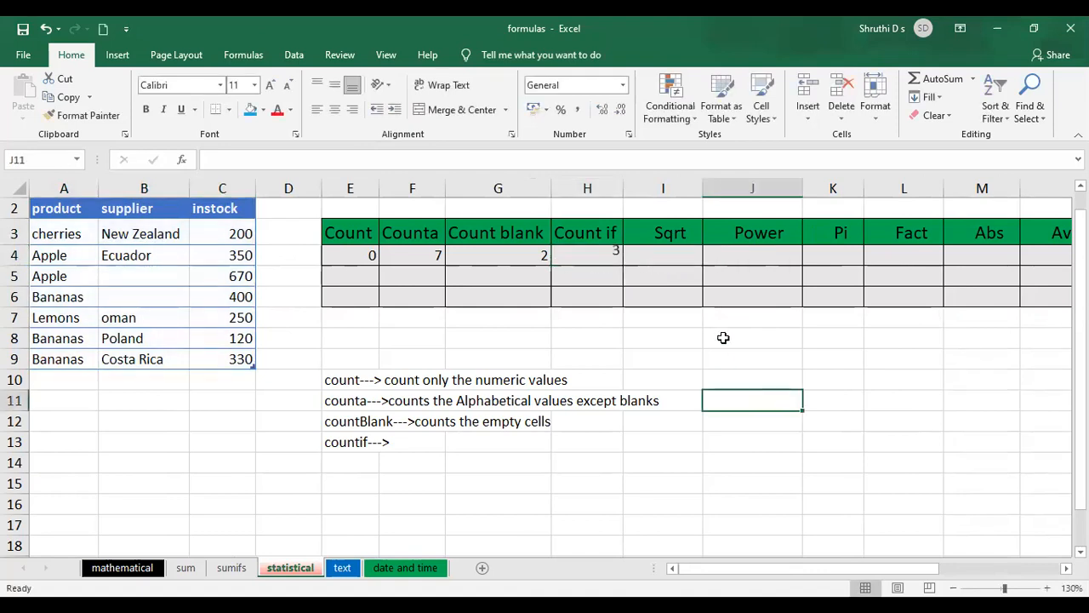
pyautogui.click(610, 257)
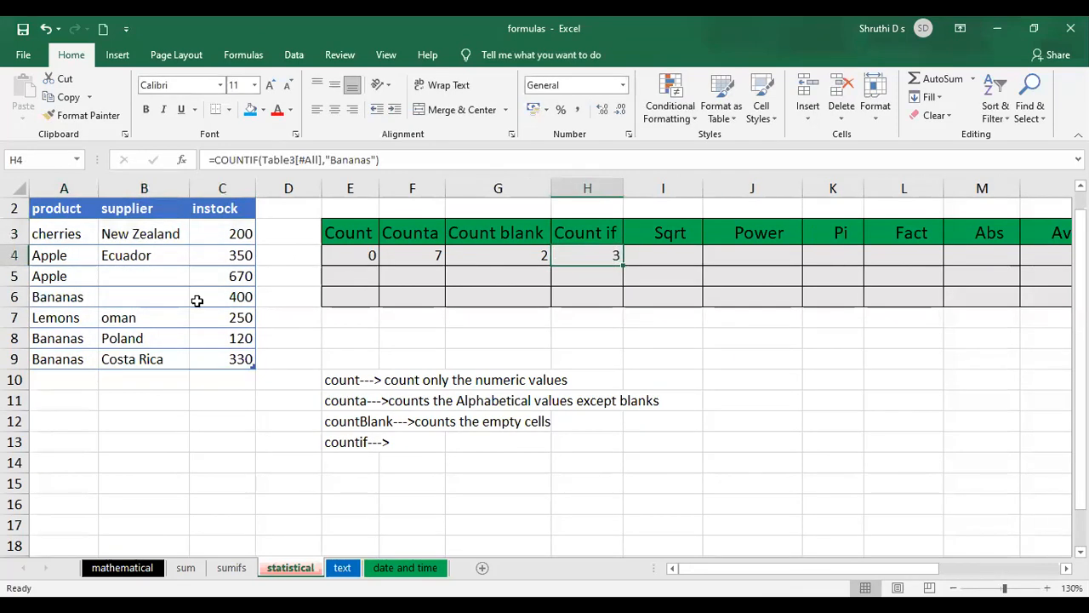
pyautogui.click(60, 297)
pyautogui.click(61, 339)
pyautogui.click(82, 353)
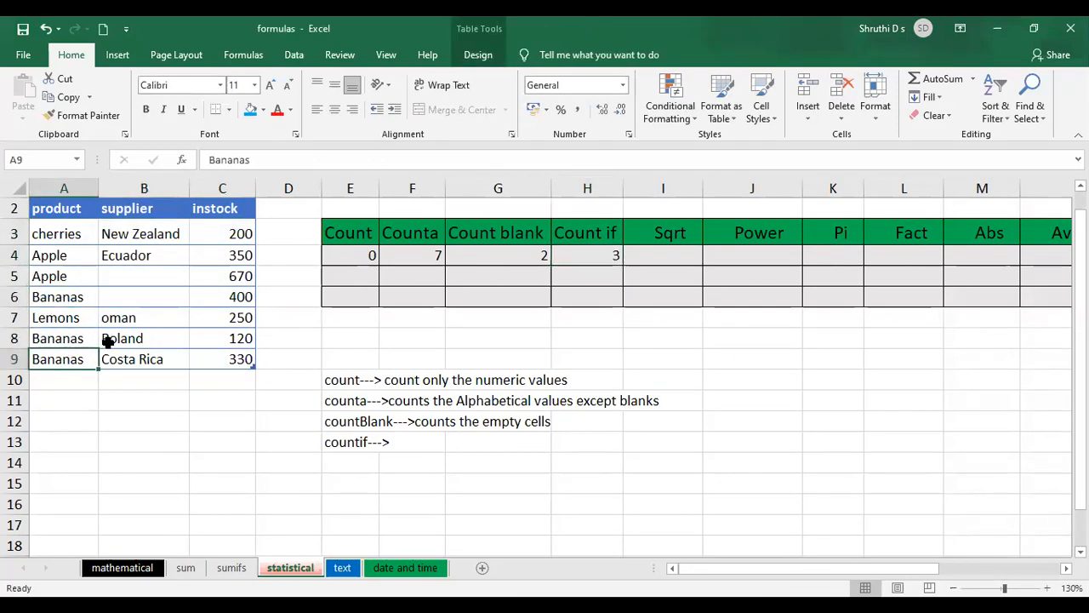
pyautogui.click(60, 274)
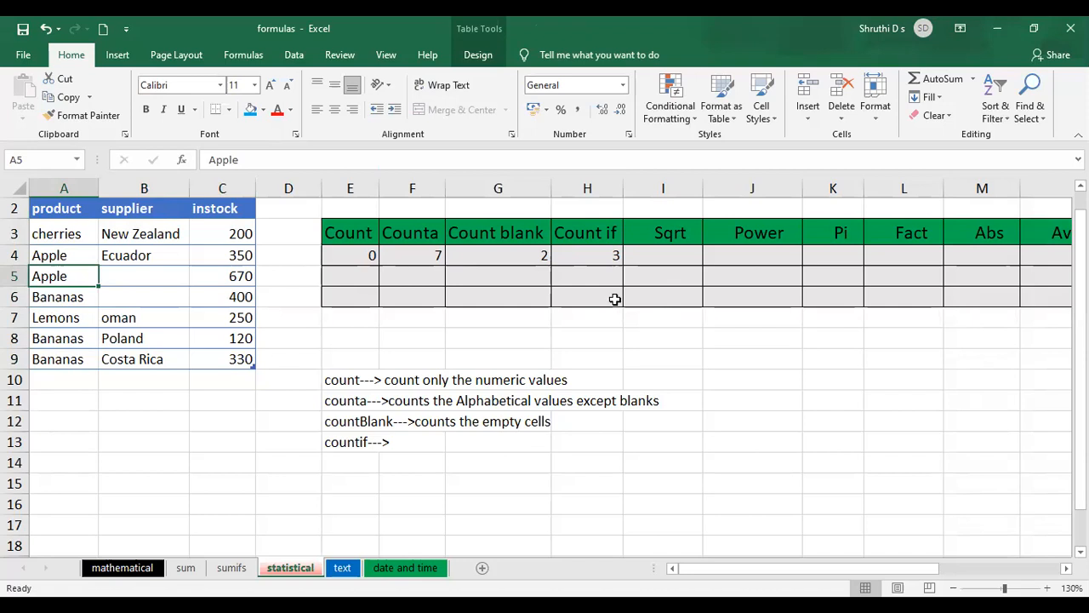
# Step: Complete the note in cell E13 so it reads "countif--->counts based on a criteria"
pyautogui.click(412, 441)
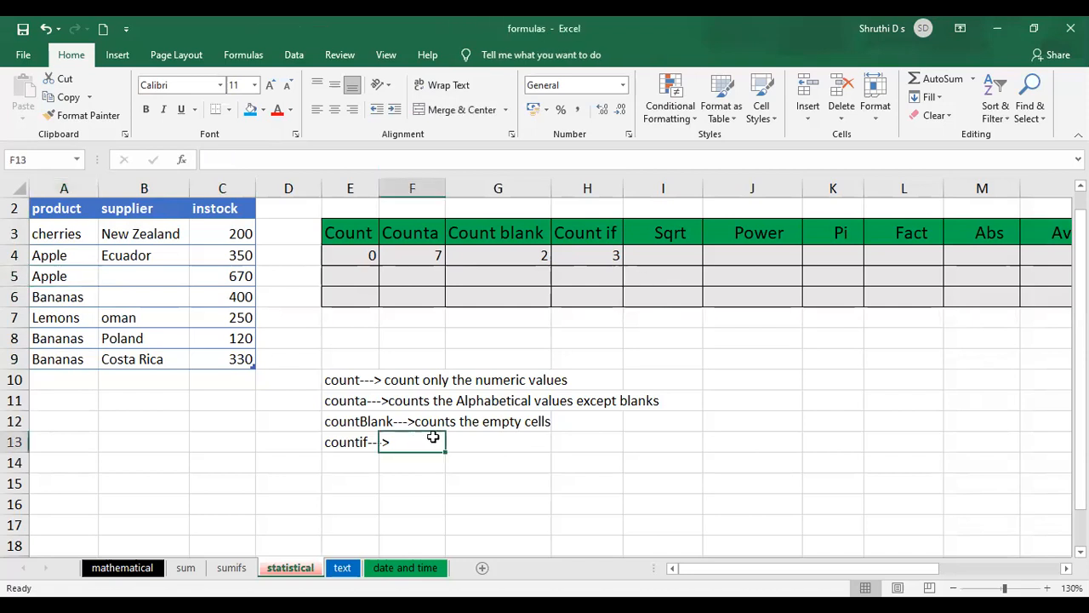
pyautogui.click(341, 442)
pyautogui.doubleClick(366, 442)
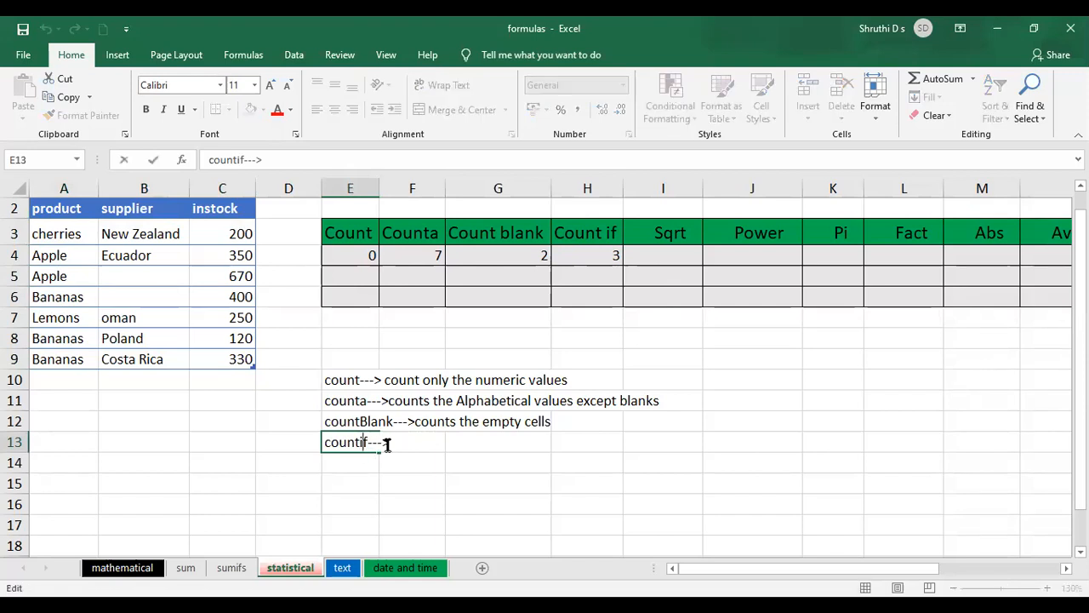
pyautogui.write('counts t')
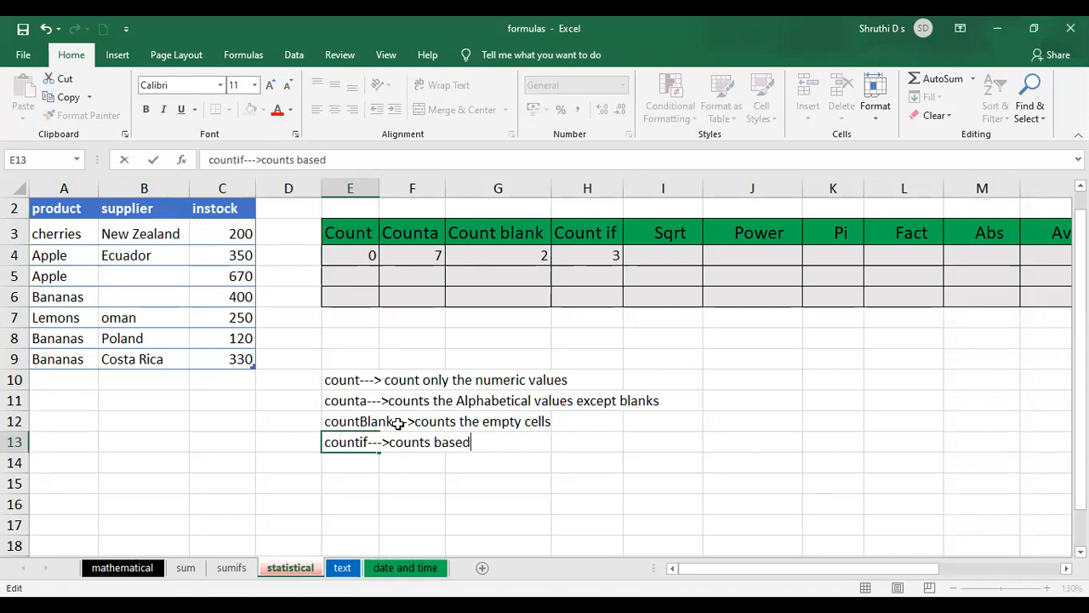
pyautogui.write('ased on a critir')
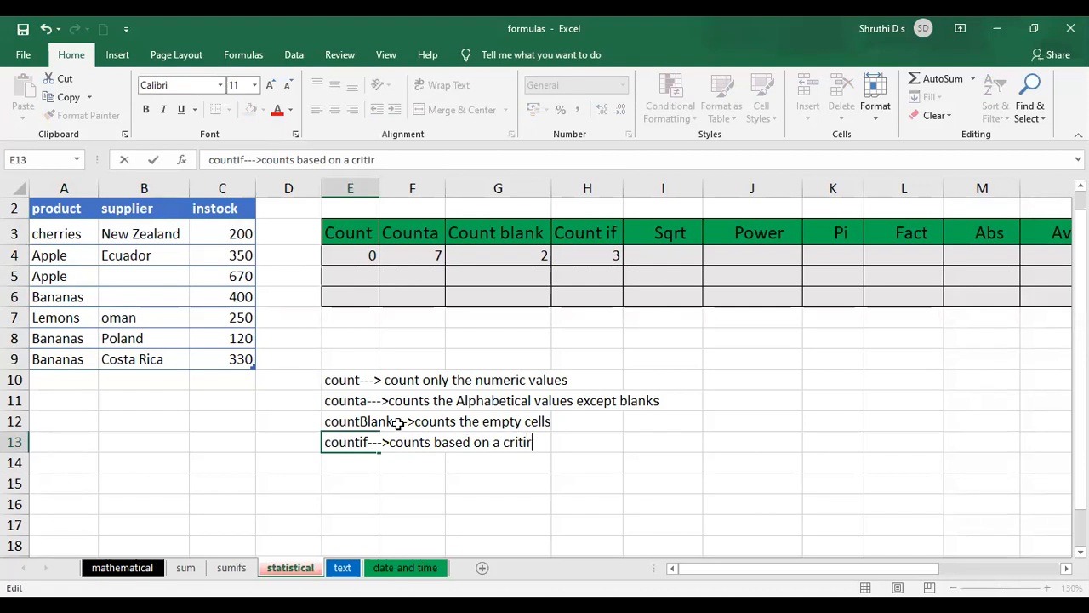
pyautogui.write('ia')
pyautogui.press('BackSpace')
pyautogui.write('e')
pyautogui.click(696, 442)
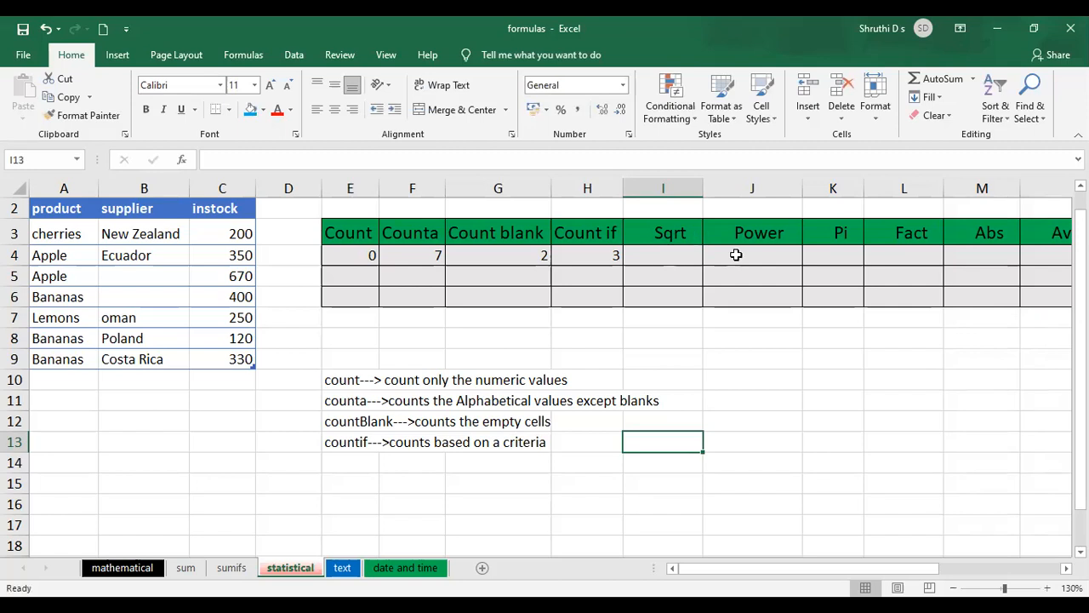
# Step: Enter 16 in cell J9 as the sample number for the square root example
pyautogui.click(674, 254)
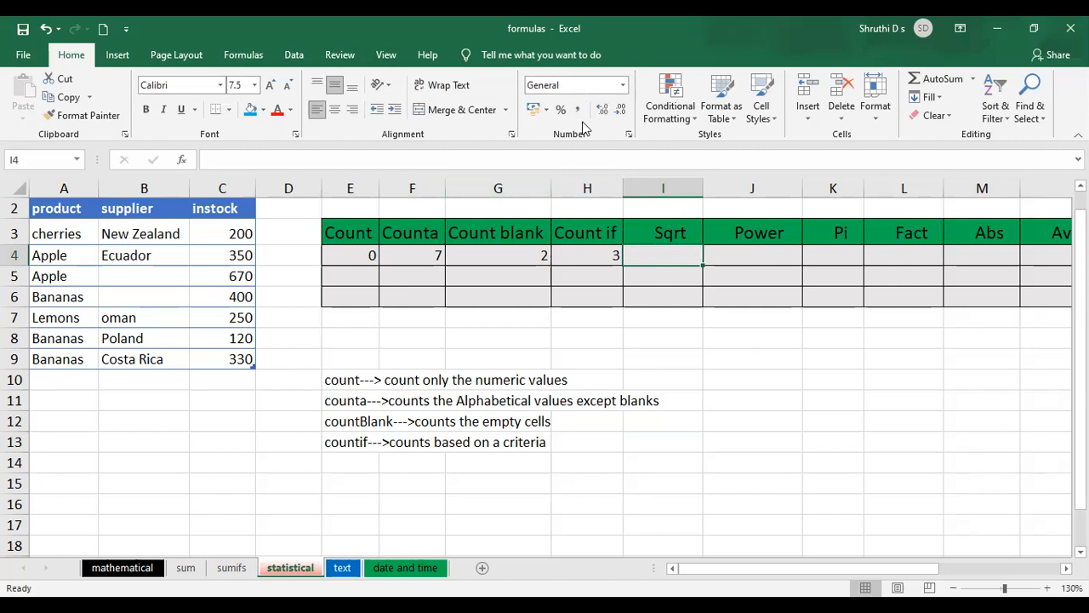
pyautogui.click(762, 366)
pyautogui.write('16')
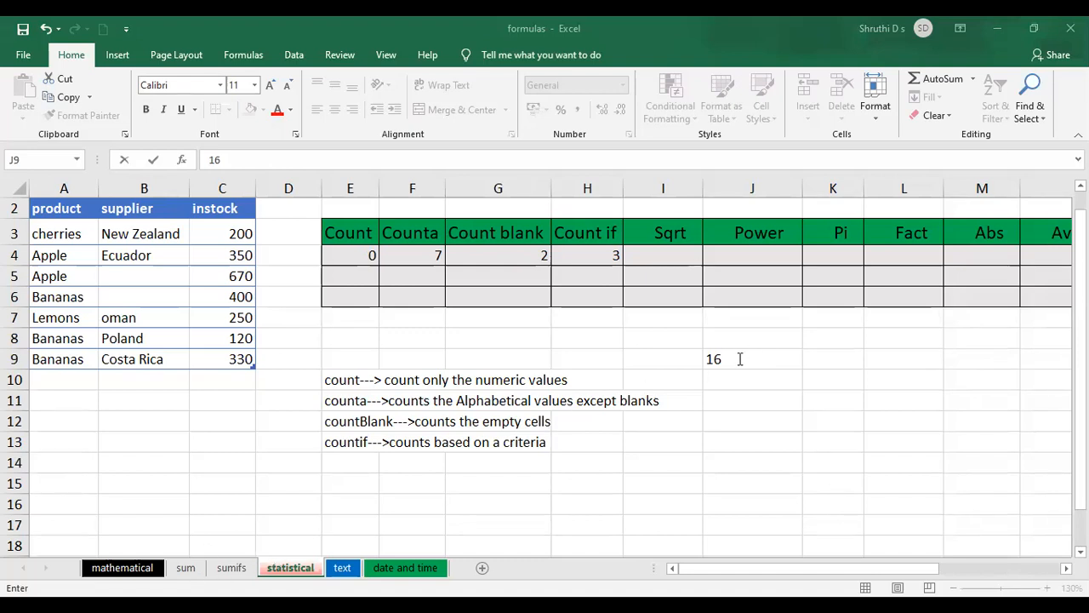
# Step: Enter a SQRT formula in I4, under the Sqrt header, that references cell J9
pyautogui.click(656, 255)
pyautogui.write('=')
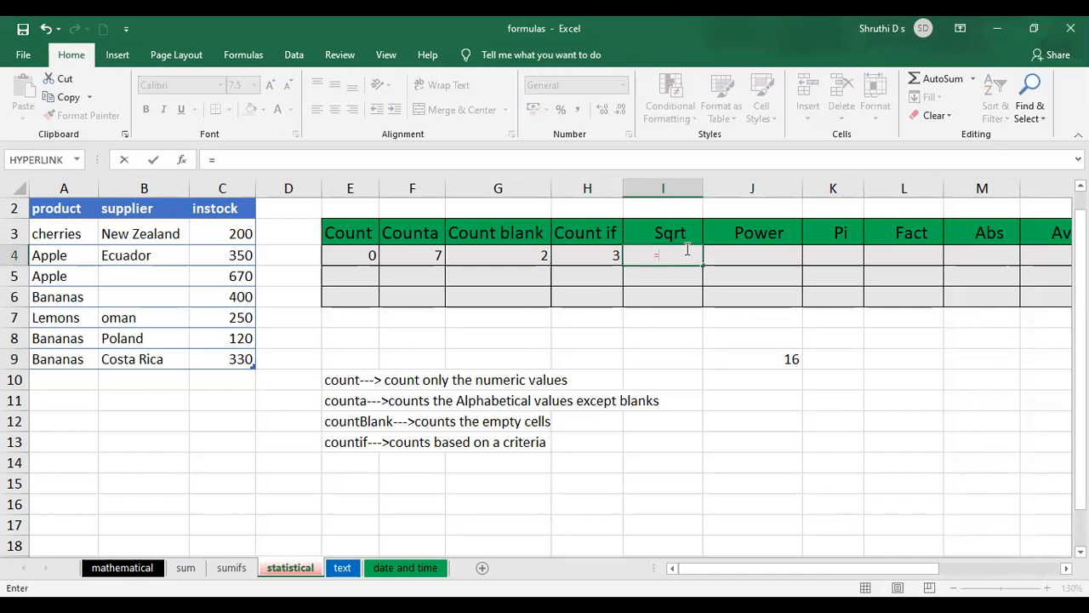
pyautogui.write('sqrt')
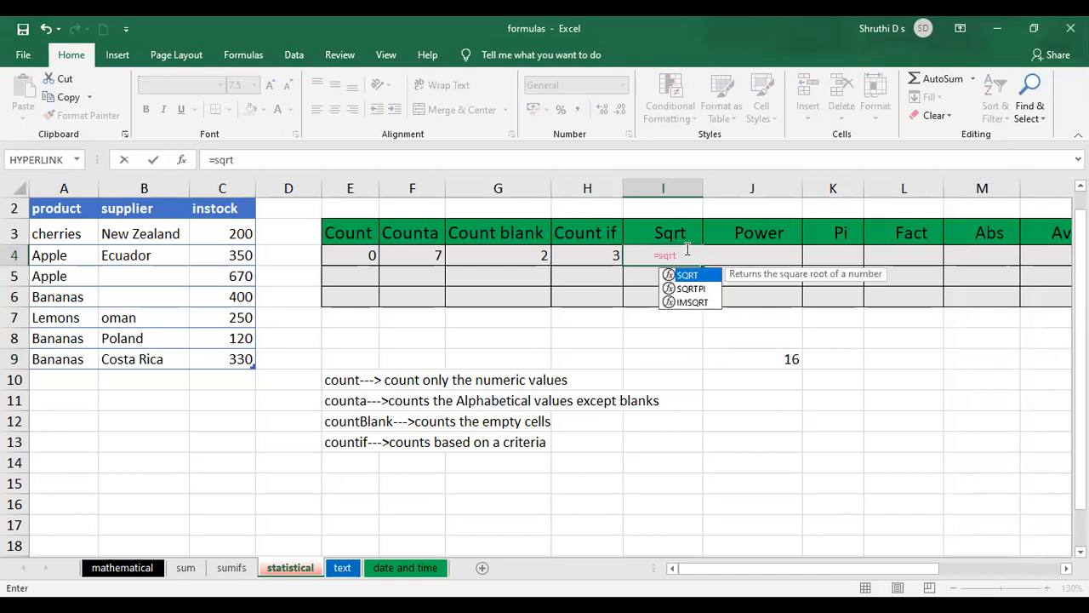
pyautogui.press('Tab')
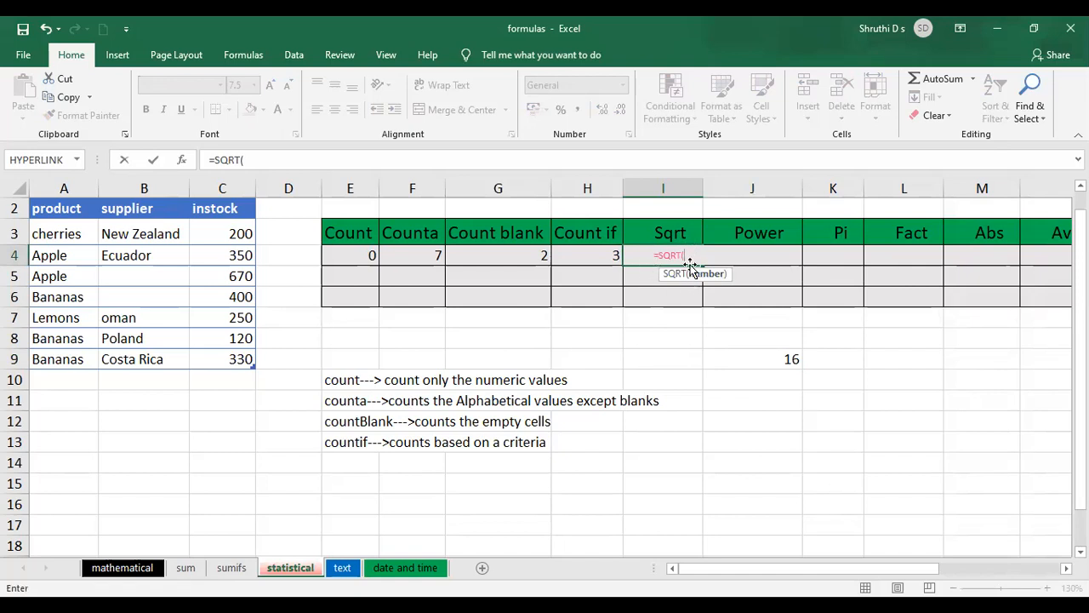
pyautogui.click(791, 359)
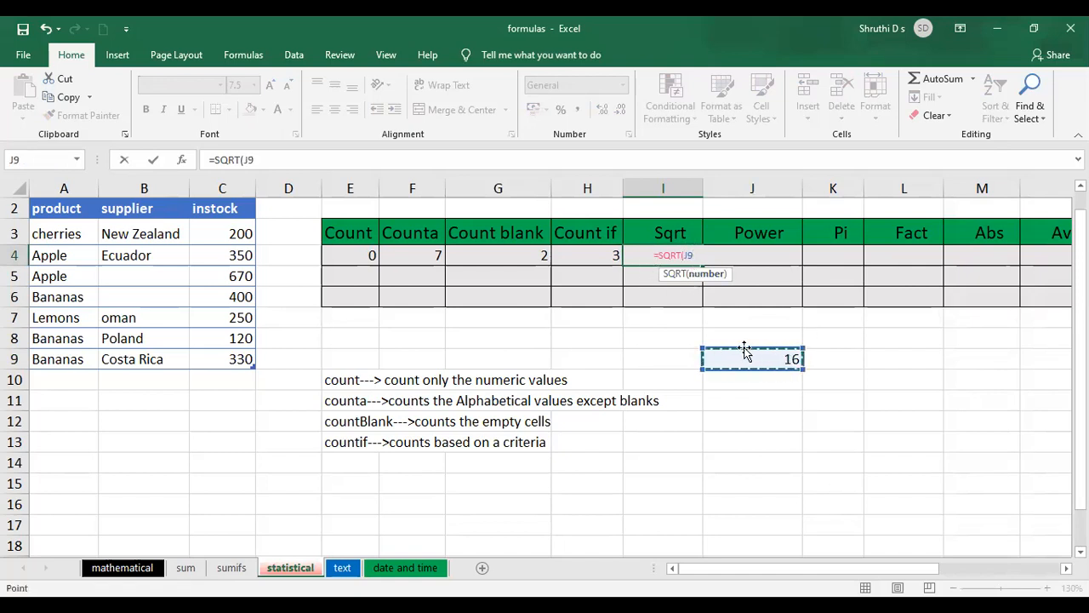
pyautogui.write(')')
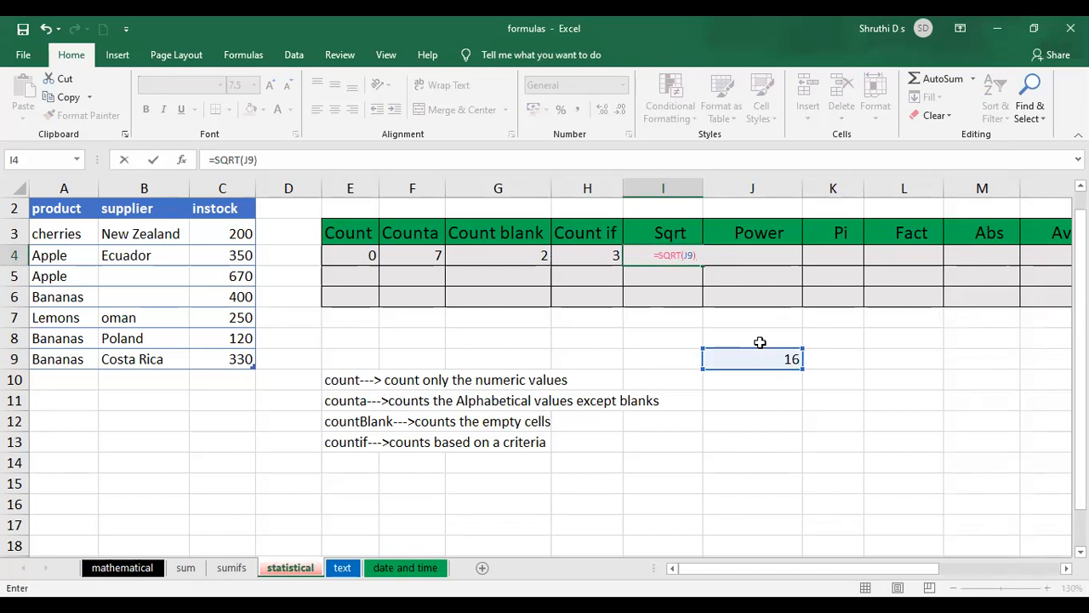
pyautogui.press('Return')
# Step: Format the square root result in I4 as black, bold text at font size 11
pyautogui.click(662, 257)
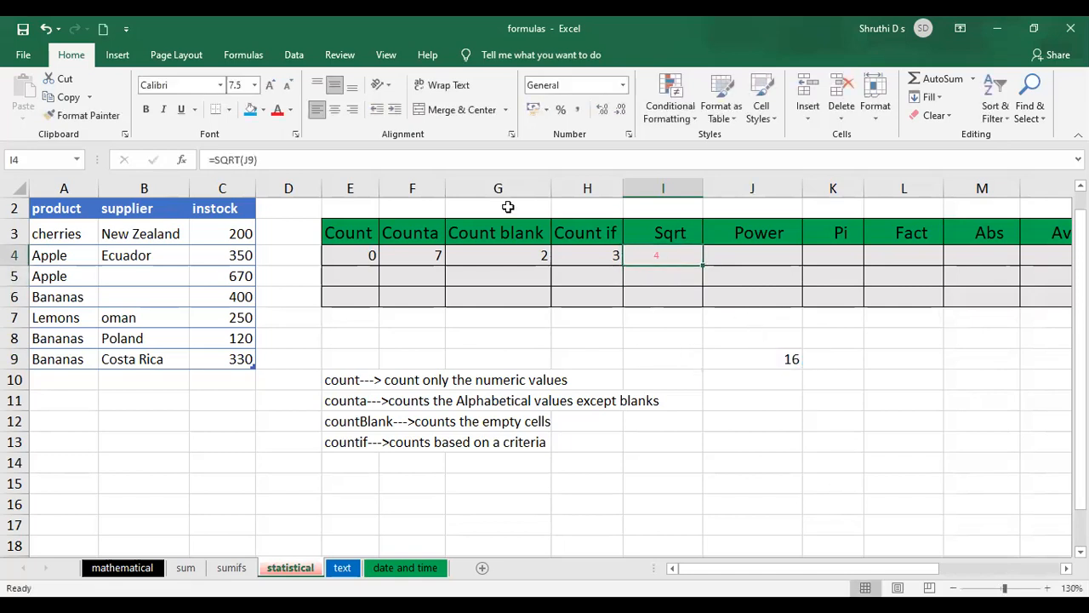
pyautogui.click(291, 115)
pyautogui.click(241, 143)
pyautogui.click(147, 110)
pyautogui.click(269, 86)
pyautogui.click(270, 85)
pyautogui.click(269, 85)
pyautogui.click(270, 85)
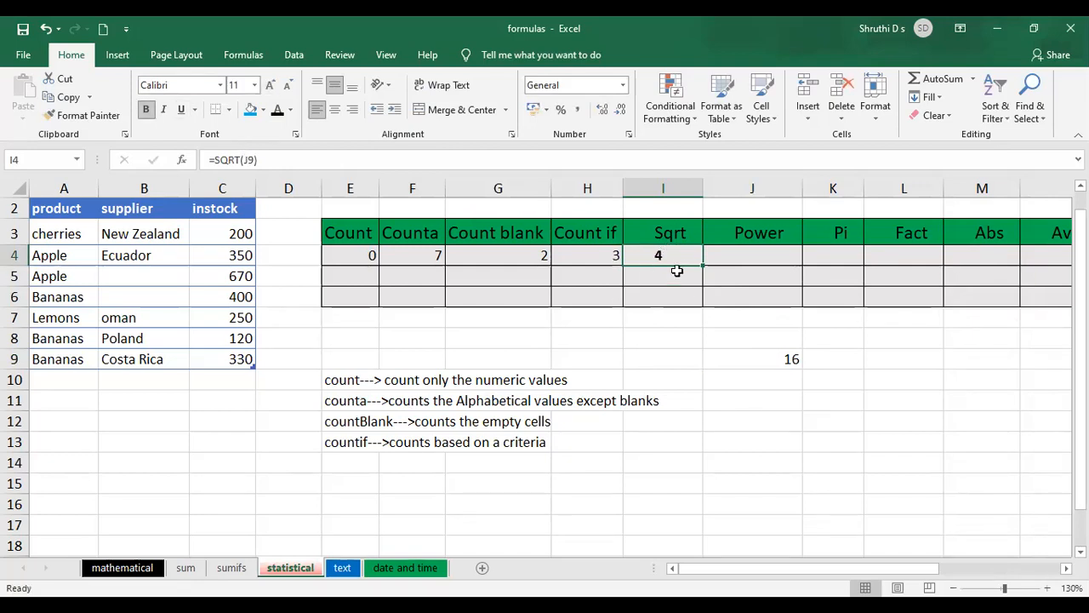
pyautogui.click(809, 398)
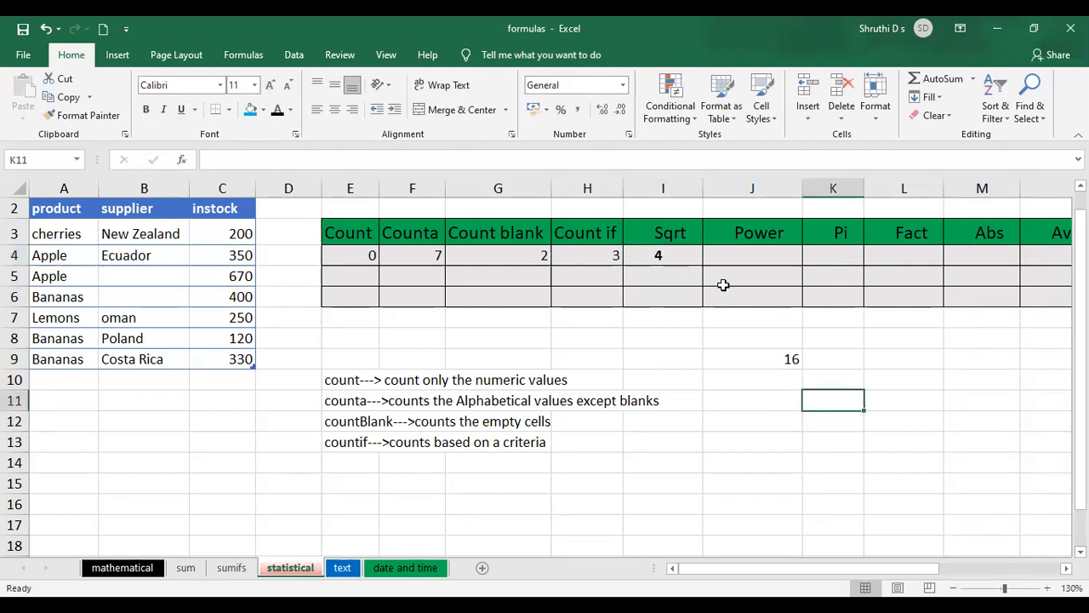
# Step: Check the SQRT formula in I4 and replace the number in J9 with 49
pyautogui.doubleClick(658, 257)
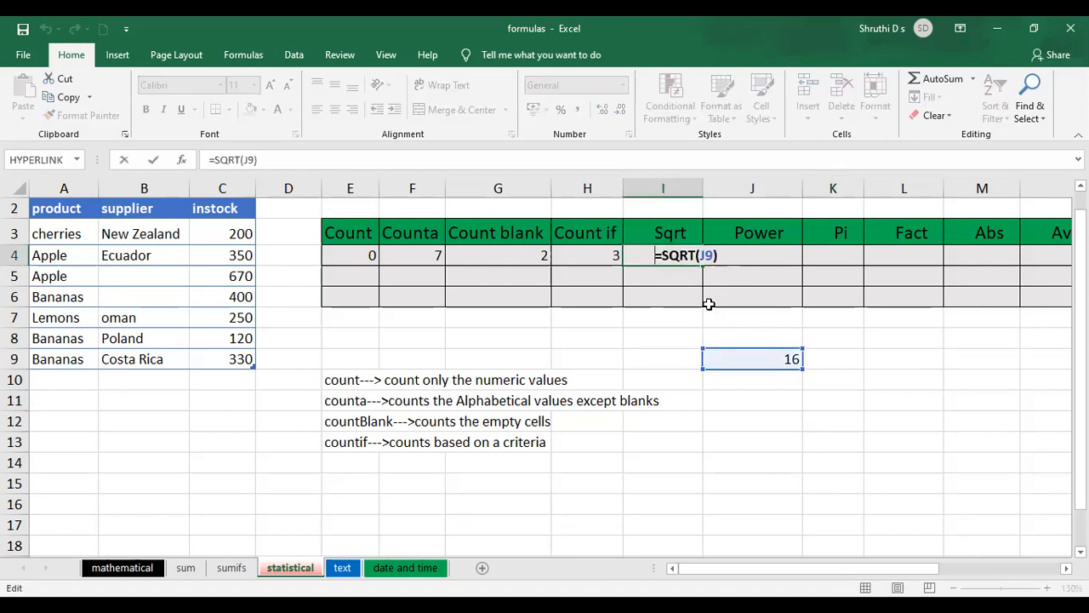
pyautogui.press('Return')
pyautogui.click(792, 362)
pyautogui.press('Delete')
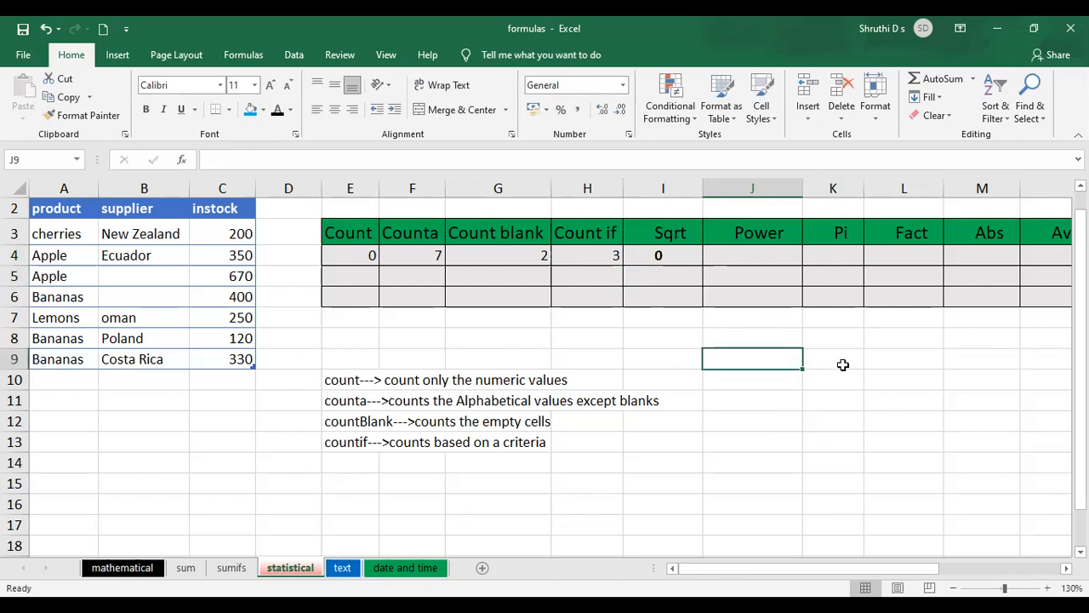
pyautogui.write('49')
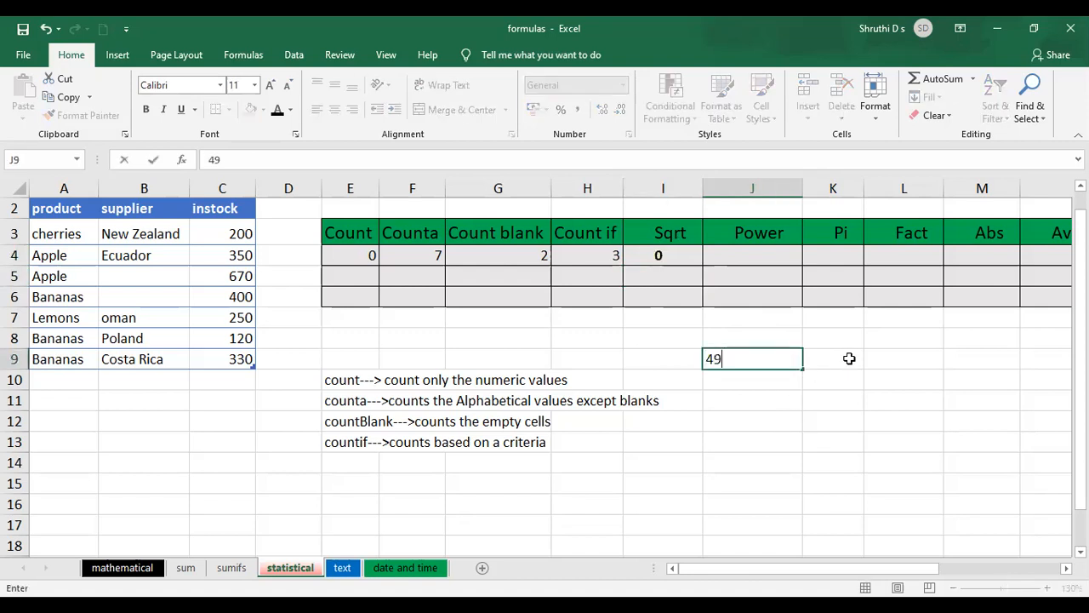
pyautogui.click(863, 418)
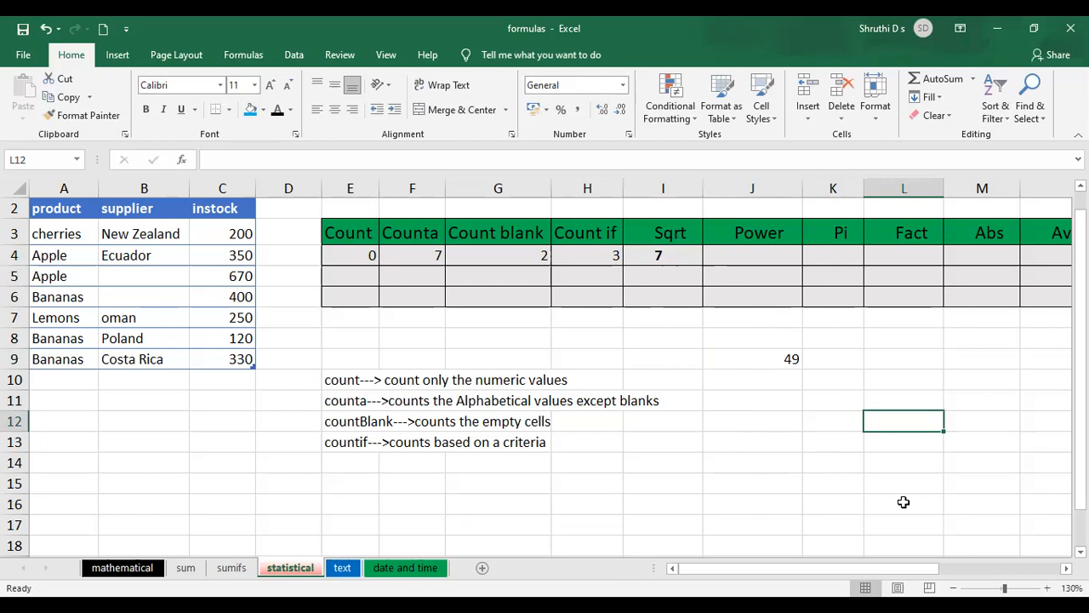
# Step: Clear the sample number in J9 below the Power column and enter 7 in its place
pyautogui.scroll(3, 904, 502)
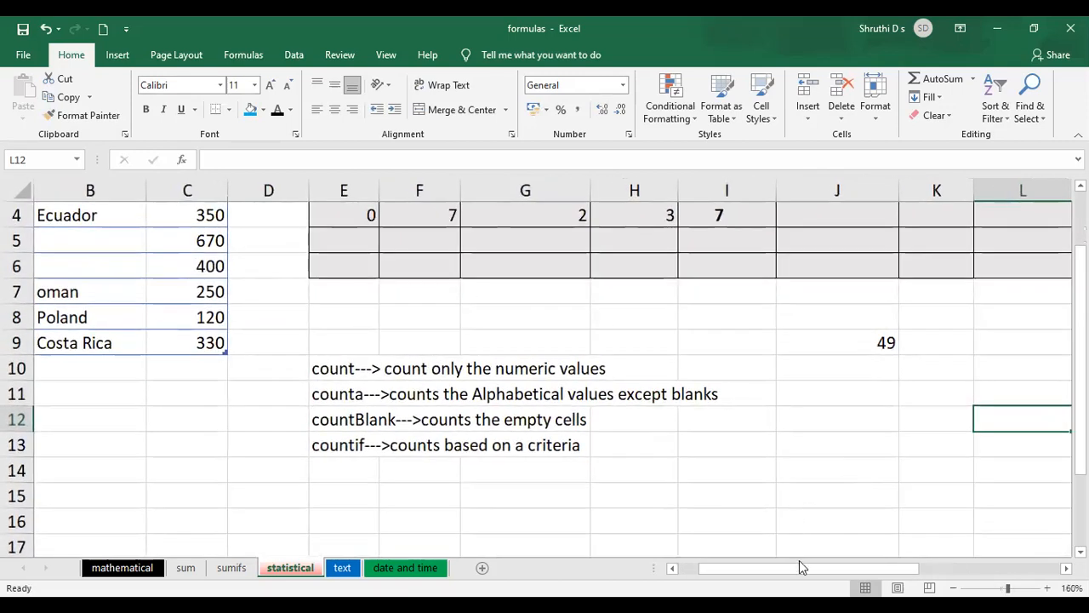
pyautogui.moveTo(802, 572); pyautogui.dragTo(842, 573)
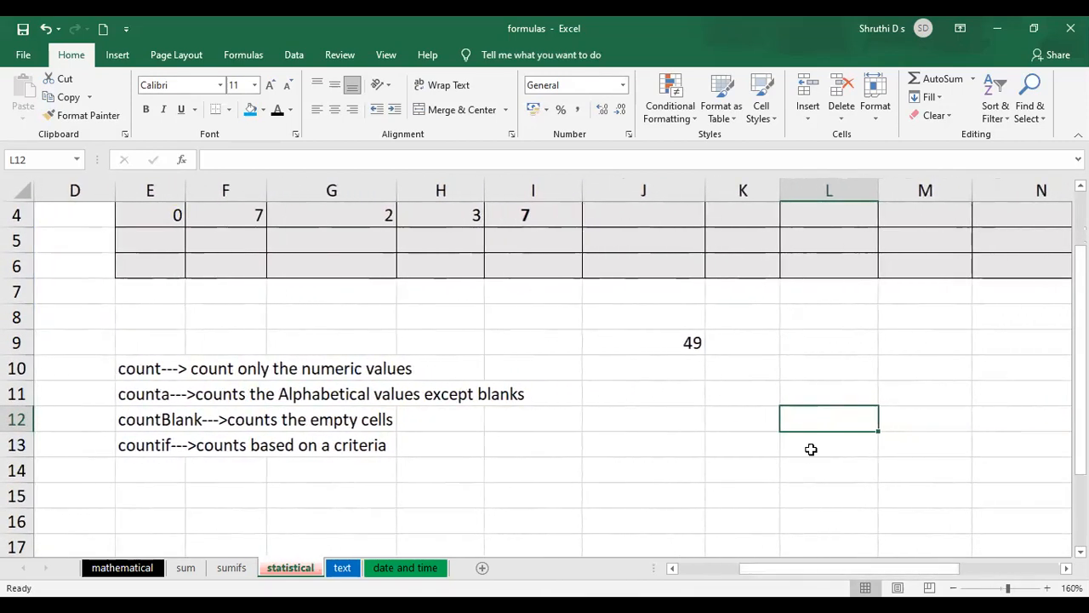
pyautogui.scroll(1, 723, 426)
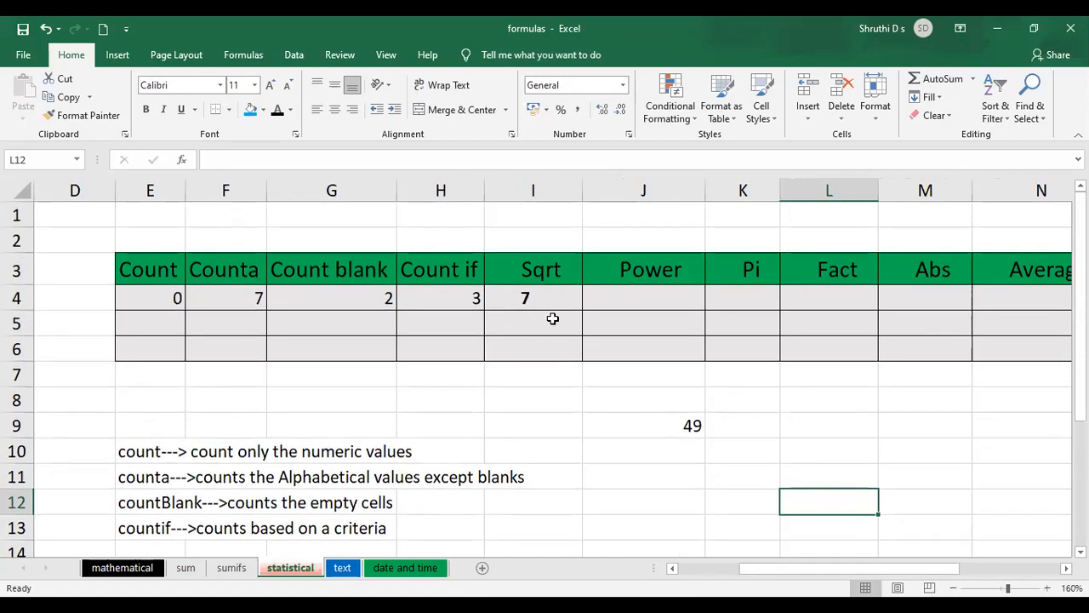
pyautogui.click(648, 312)
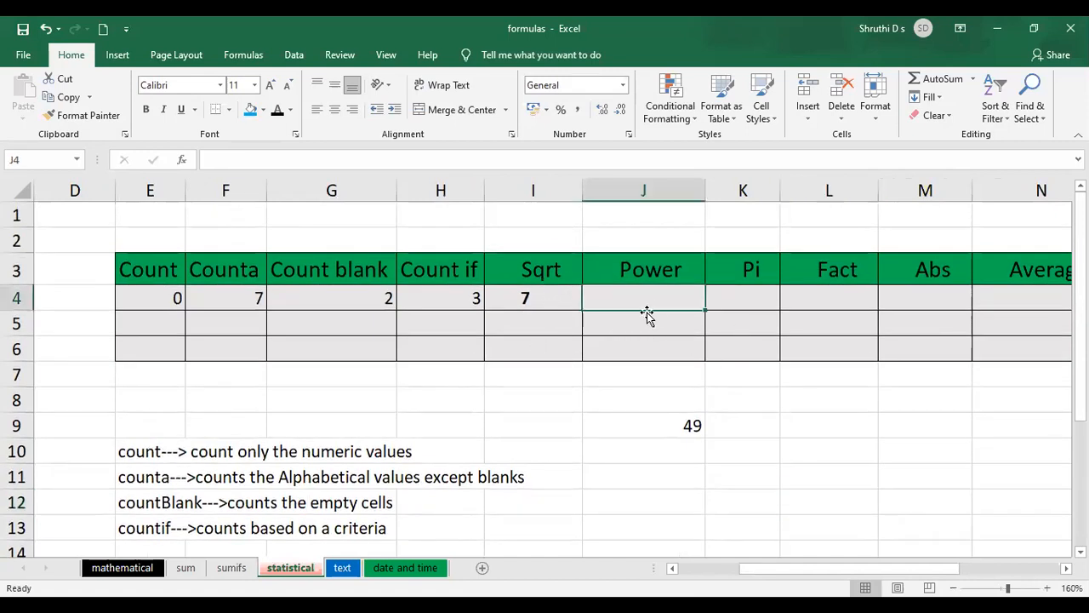
pyautogui.click(685, 437)
pyautogui.press('Delete')
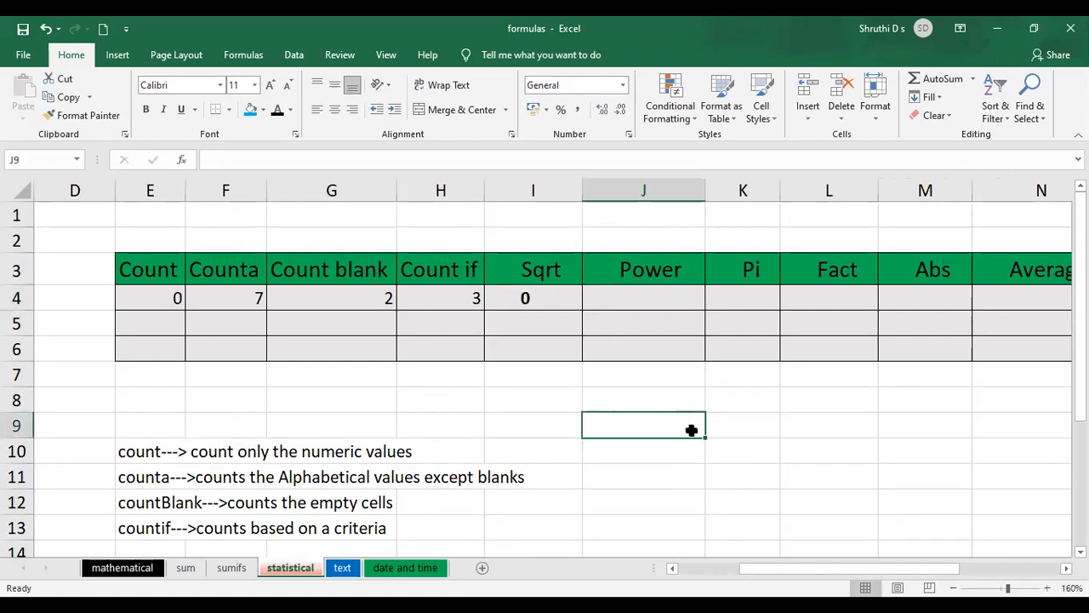
pyautogui.click(640, 305)
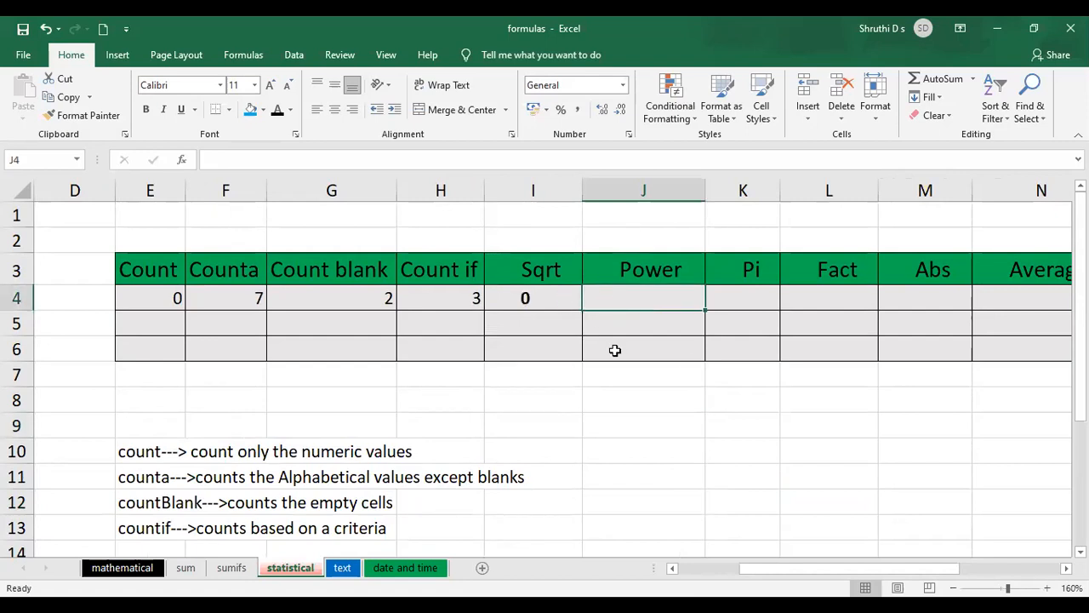
pyautogui.click(622, 422)
pyautogui.write('7')
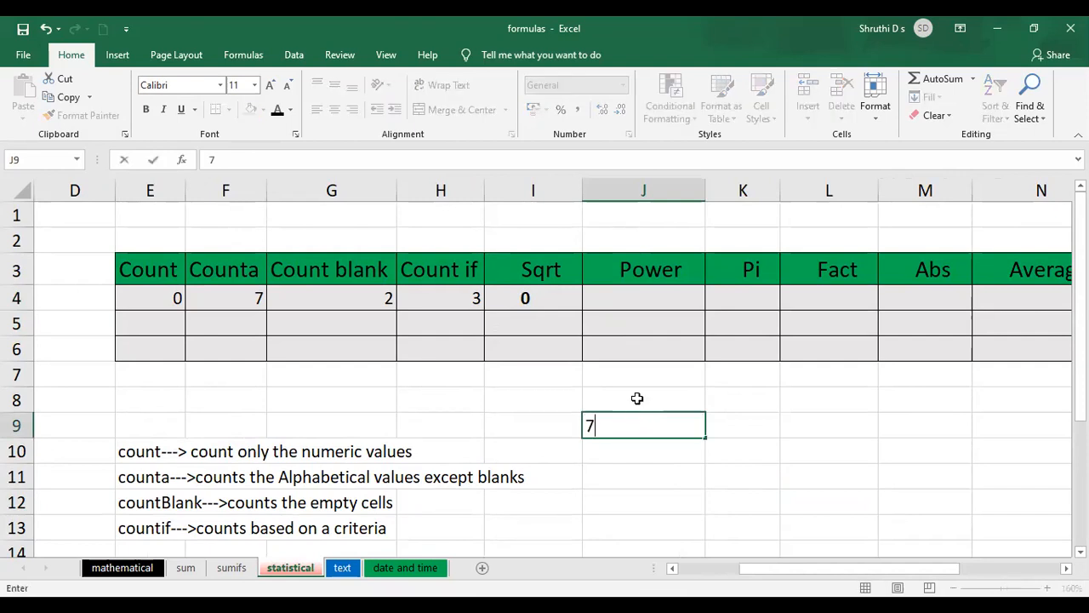
pyautogui.click(717, 454)
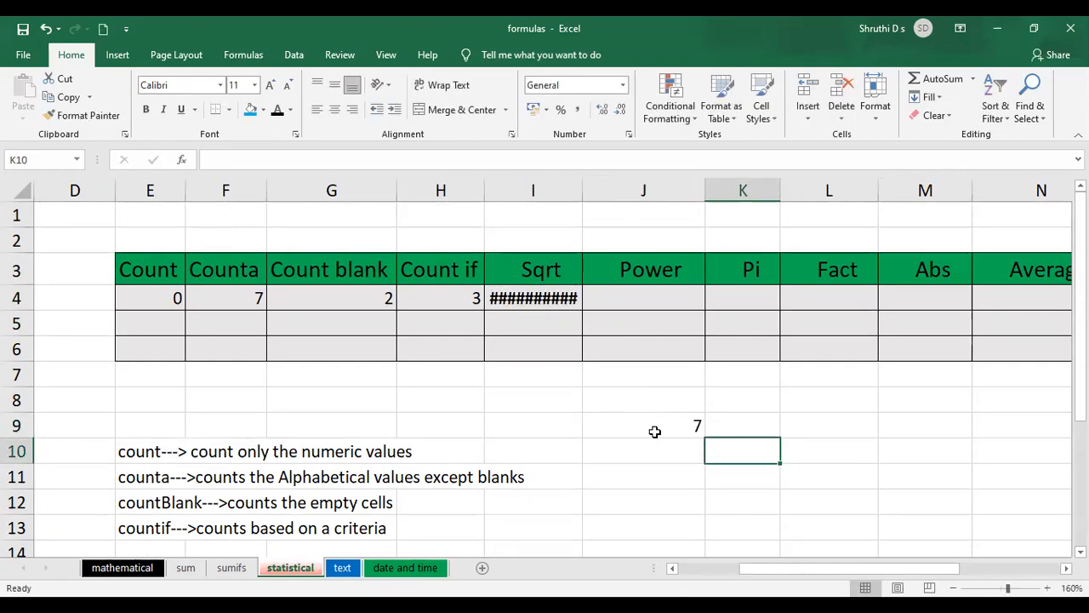
# Step: Set the sample number in J9 to 49
pyautogui.doubleClick(693, 426)
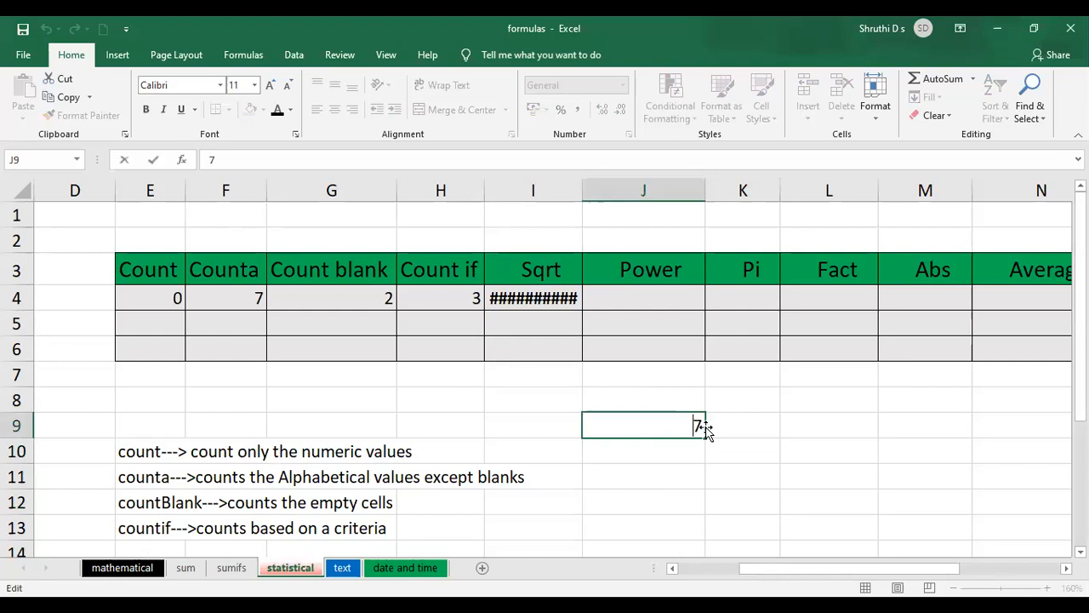
pyautogui.press('BackSpace')
pyautogui.write('49')
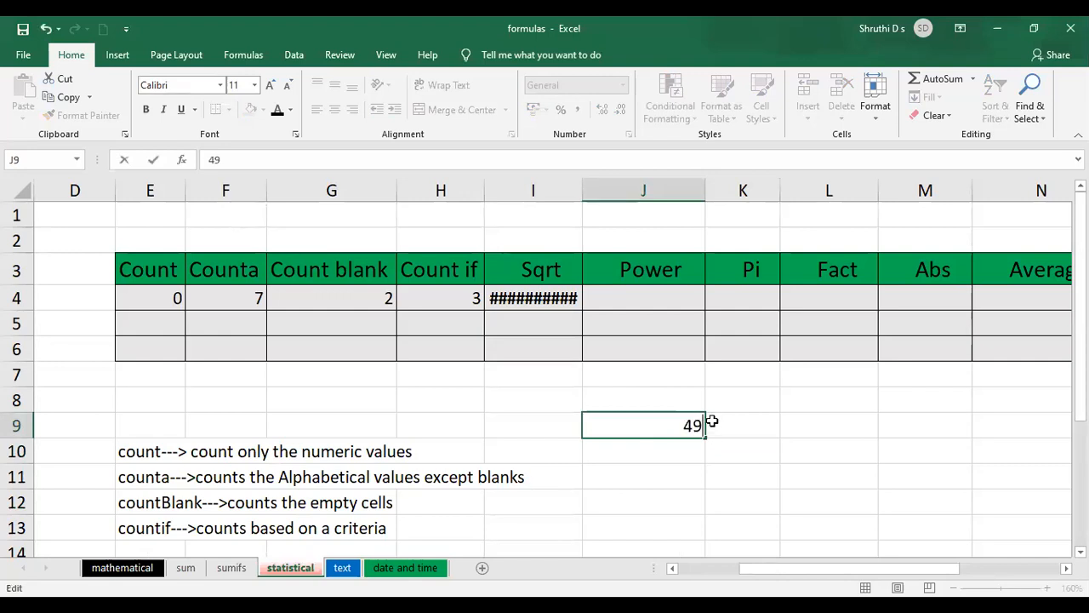
pyautogui.click(738, 446)
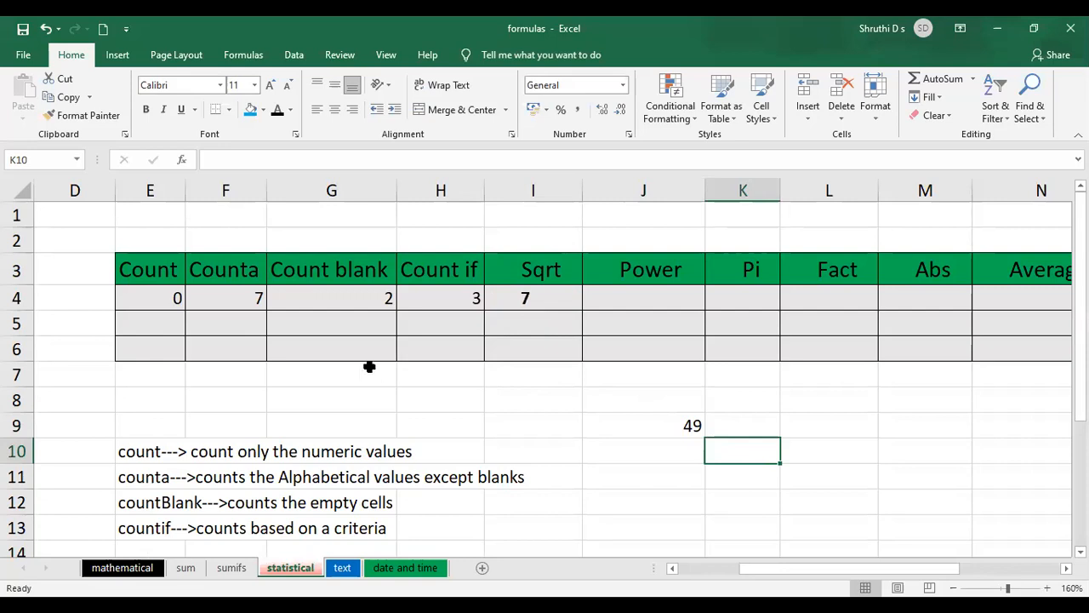
# Step: Change the function name in the I4 formula so it reads =SQR(J9)
pyautogui.click(530, 298)
pyautogui.doubleClick(529, 298)
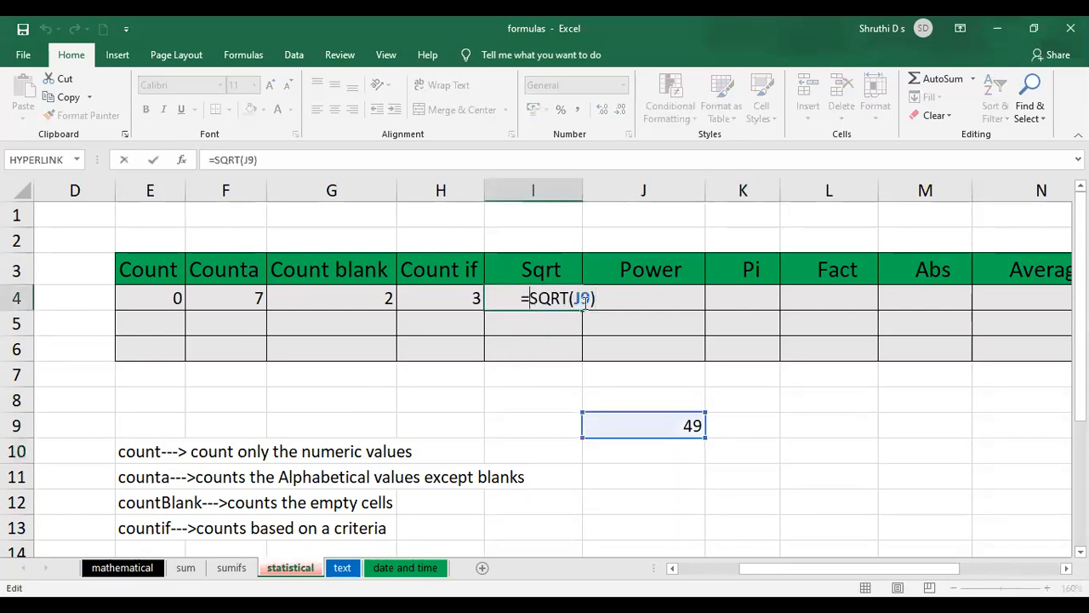
pyautogui.click(565, 299)
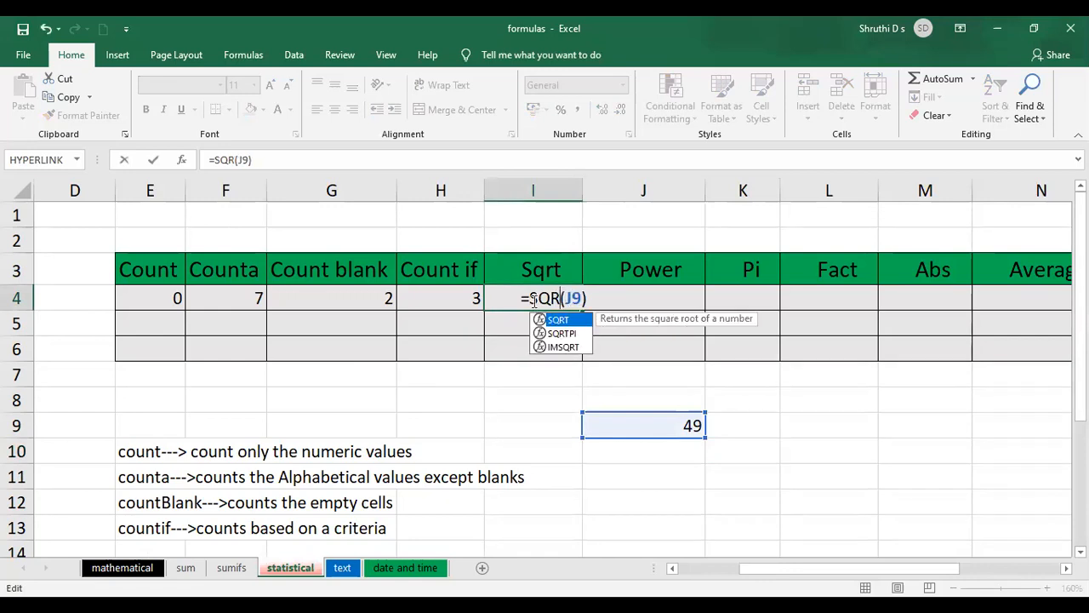
pyautogui.click(835, 423)
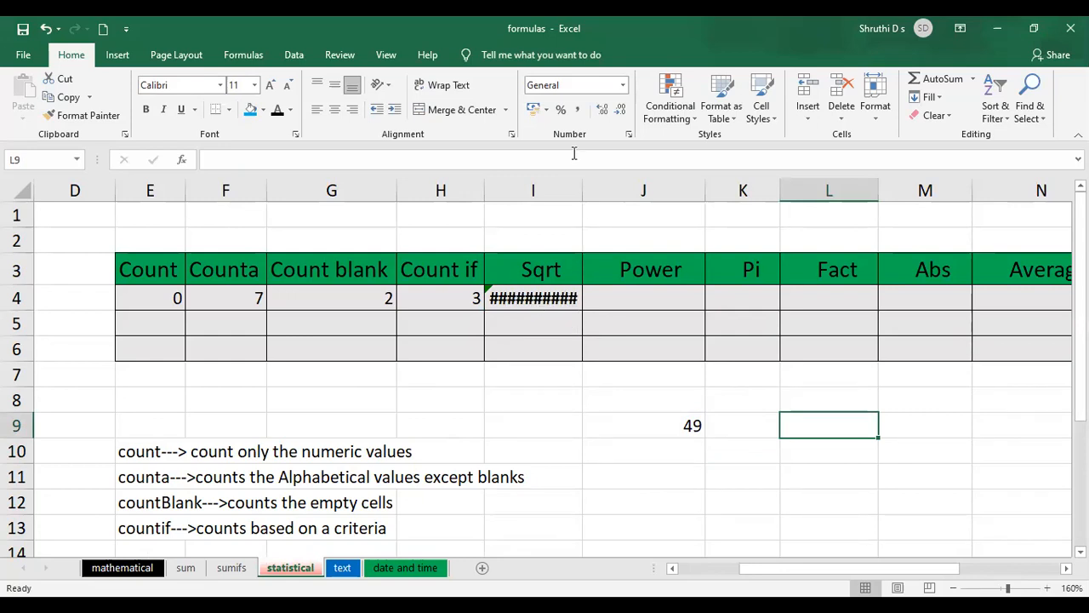
# Step: Autofit the Sqrt column's width and correct the I4 formula to =SQRT(J9)
pyautogui.doubleClick(584, 179)
pyautogui.click(557, 299)
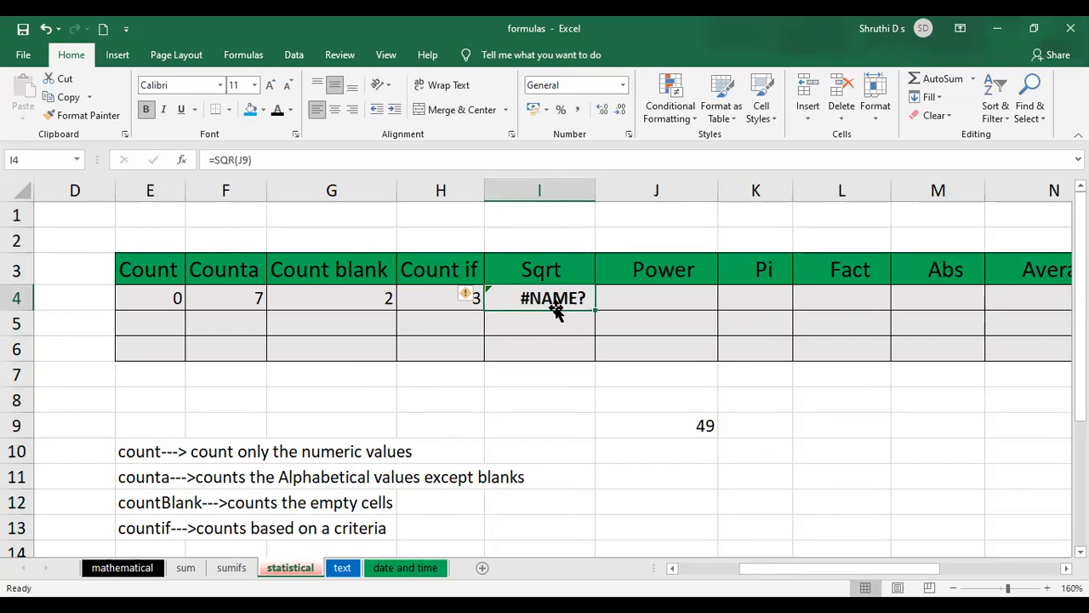
pyautogui.doubleClick(549, 298)
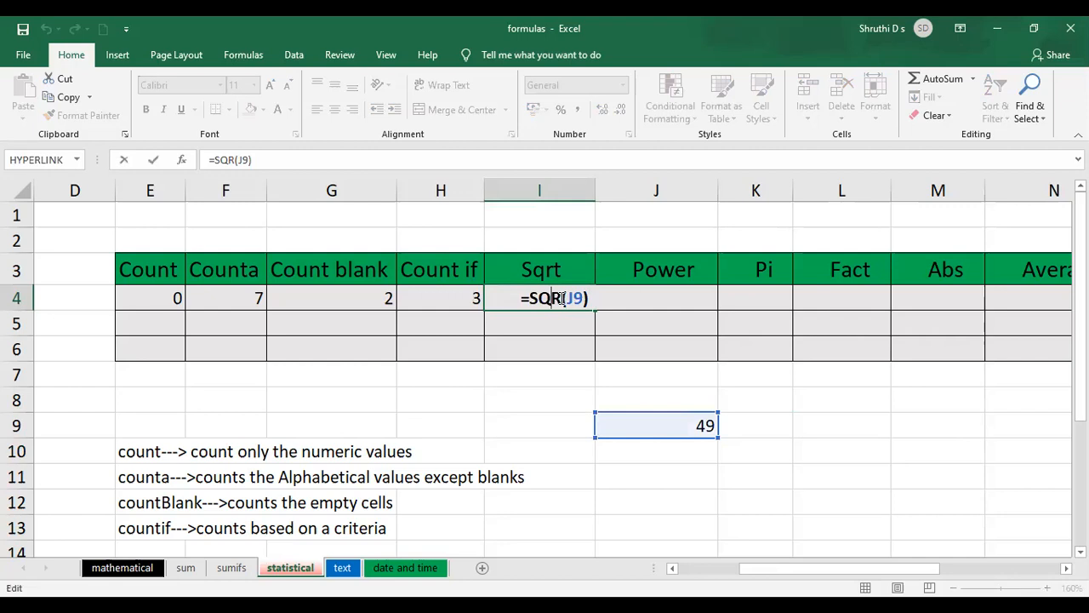
pyautogui.write('t')
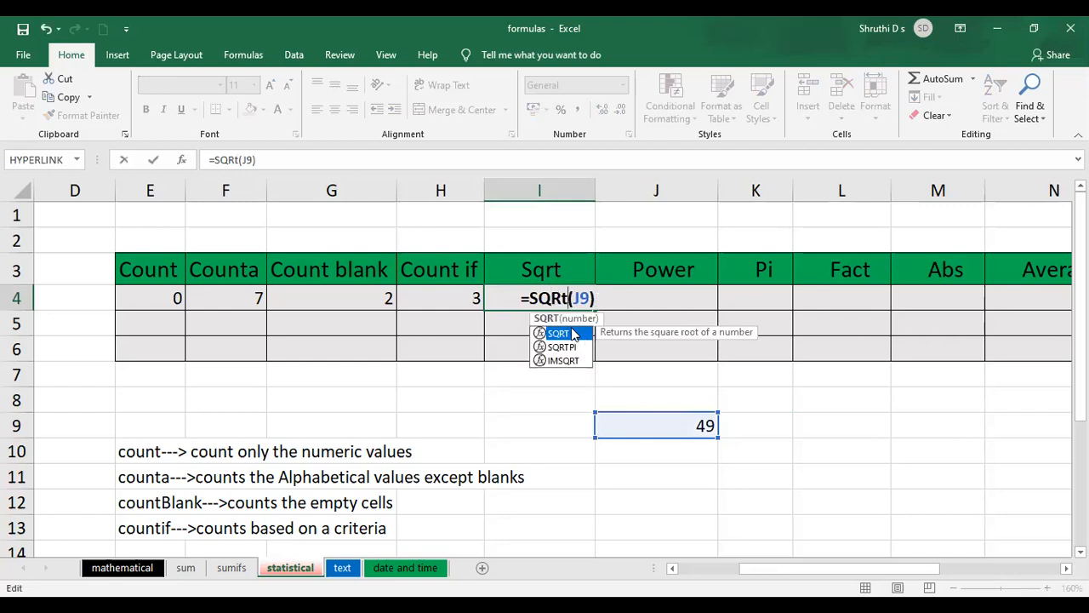
pyautogui.doubleClick(577, 329)
pyautogui.click(830, 410)
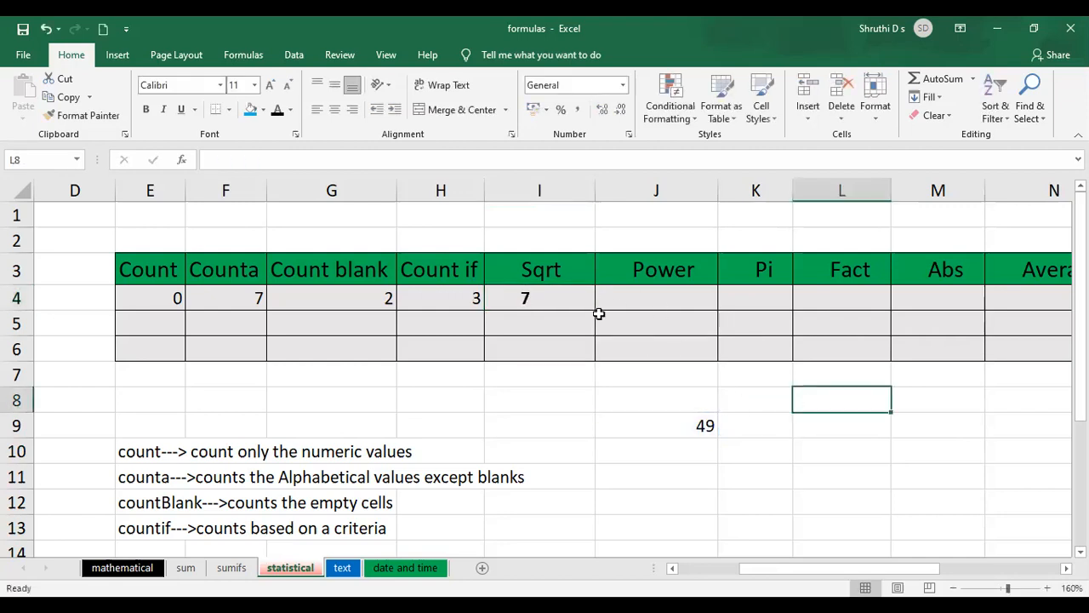
pyautogui.click(534, 327)
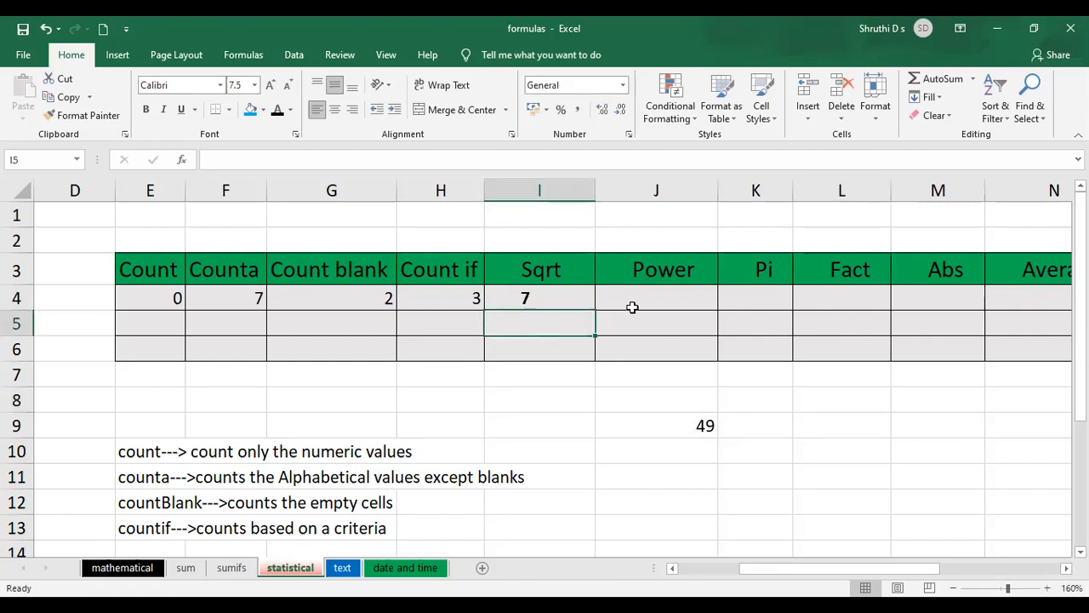
pyautogui.write('=')
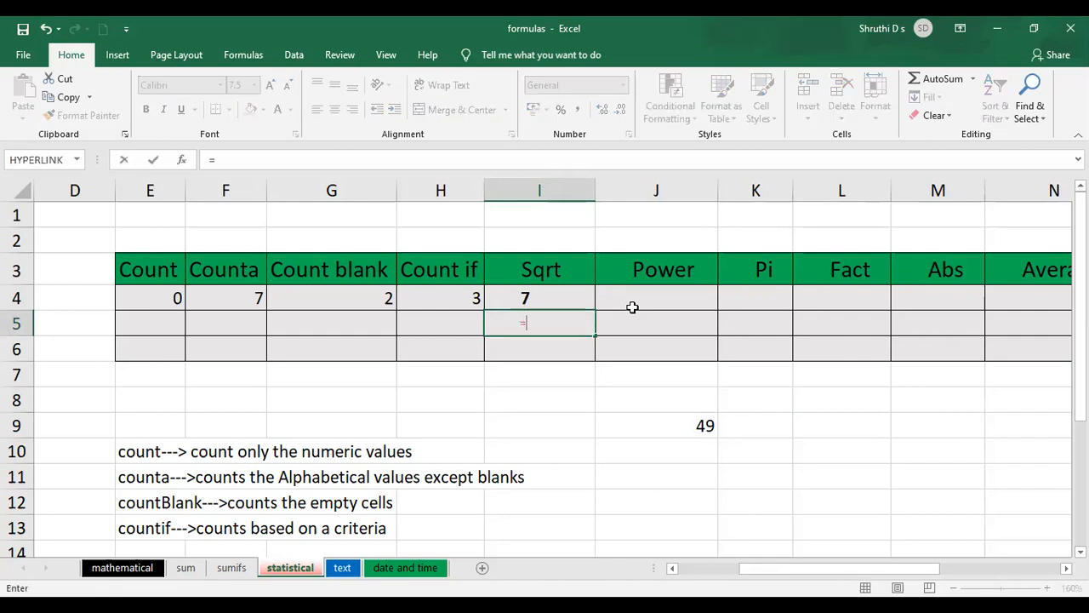
pyautogui.write('sum(')
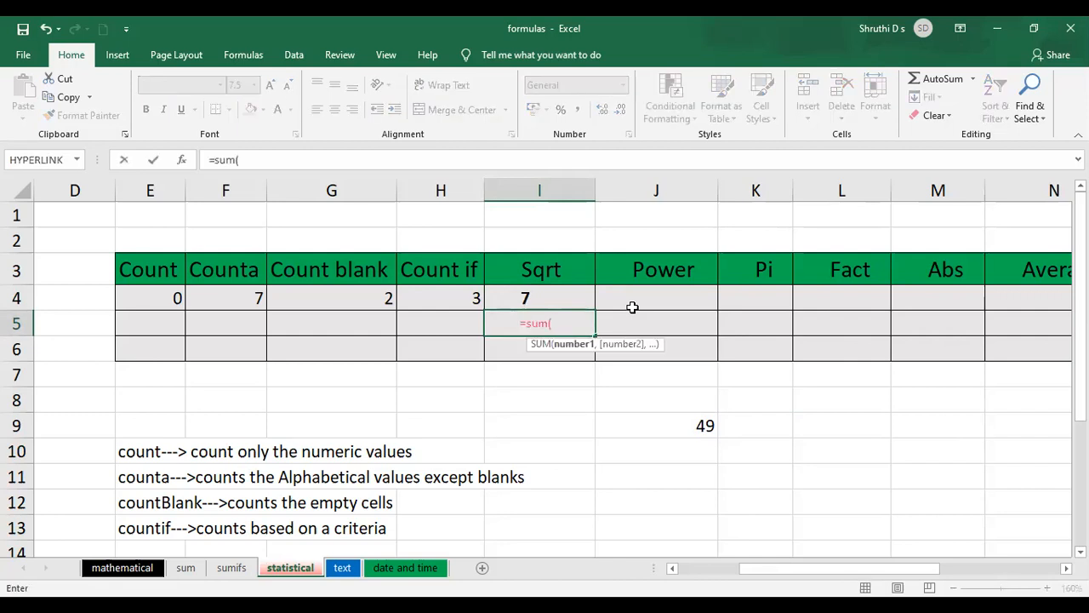
pyautogui.press('Escape')
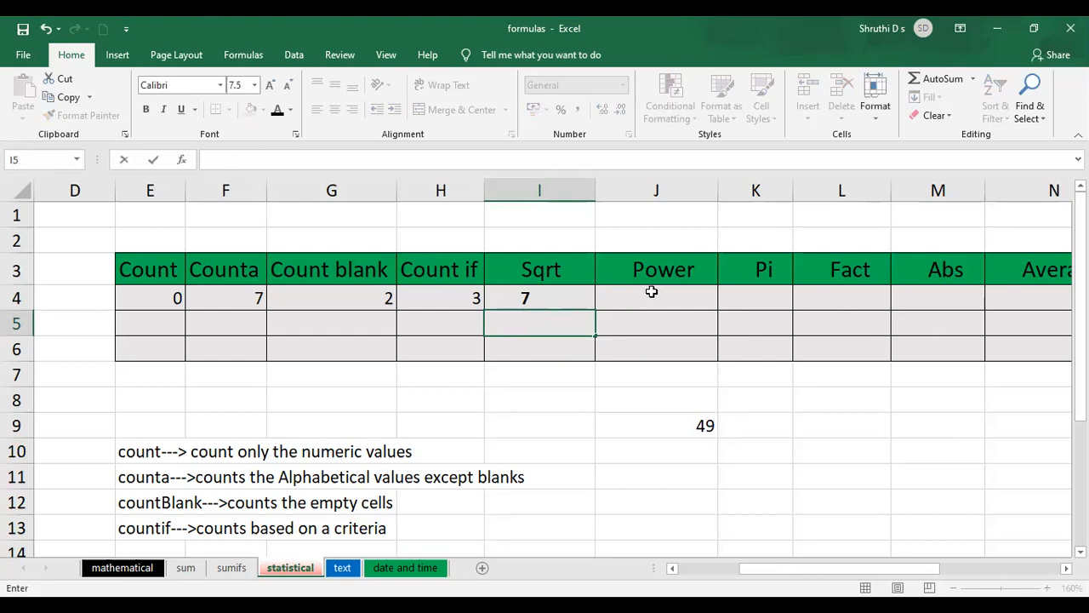
# Step: Try the formula =COUNT(J9,) in H5 under Count if, and clear the cell again
pyautogui.click(440, 324)
pyautogui.write('=')
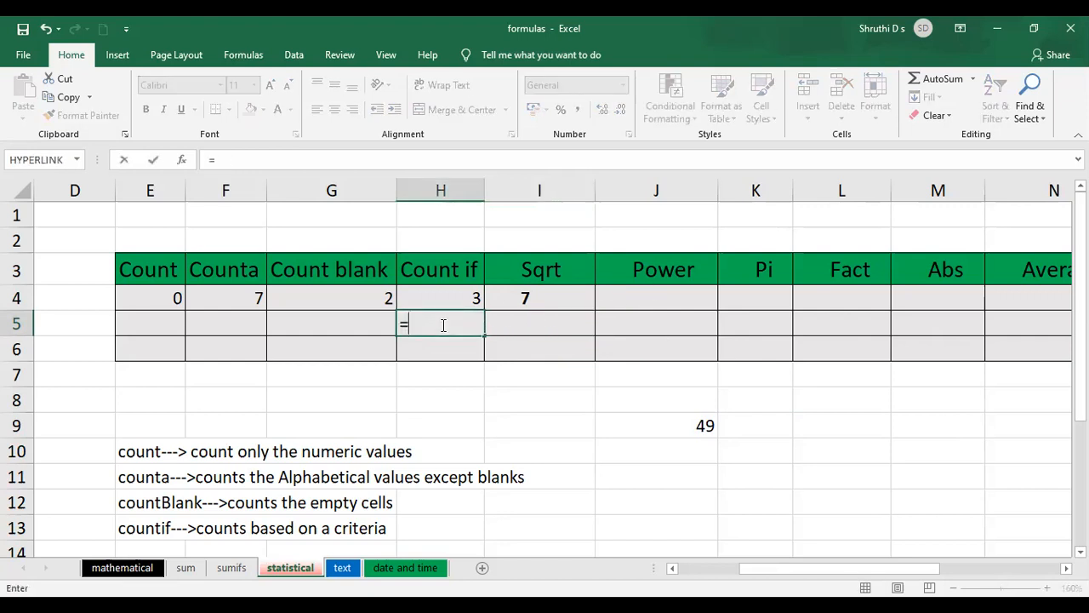
pyautogui.write('count(')
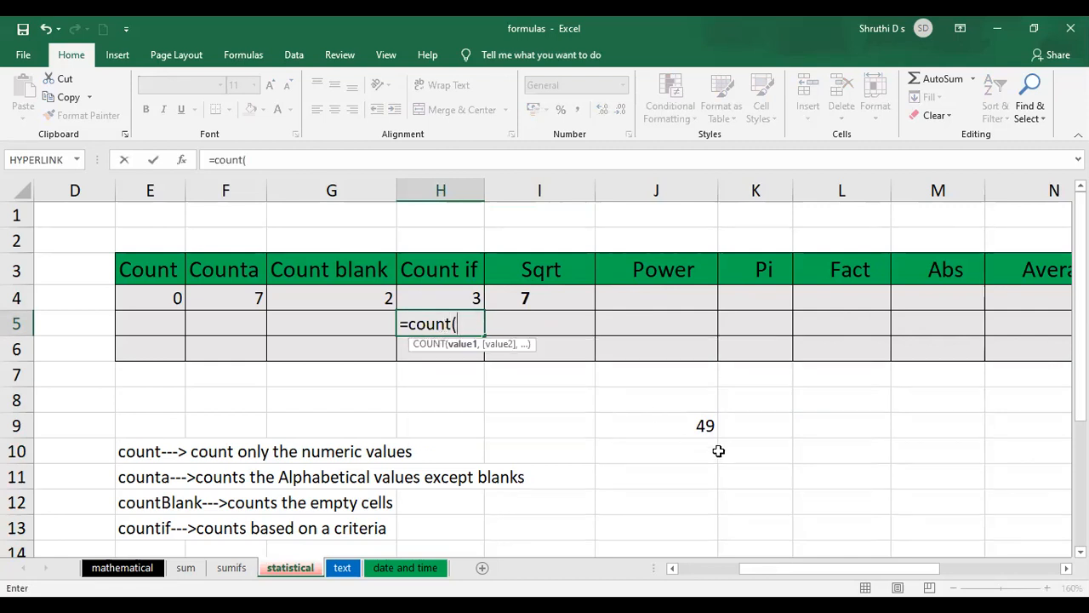
pyautogui.click(705, 425)
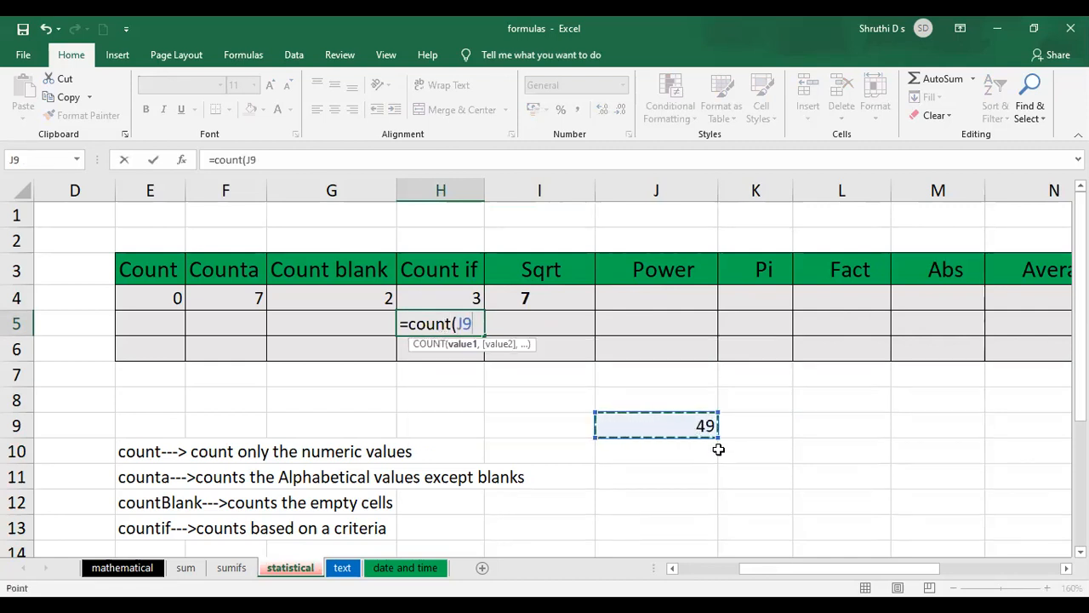
pyautogui.write(',)')
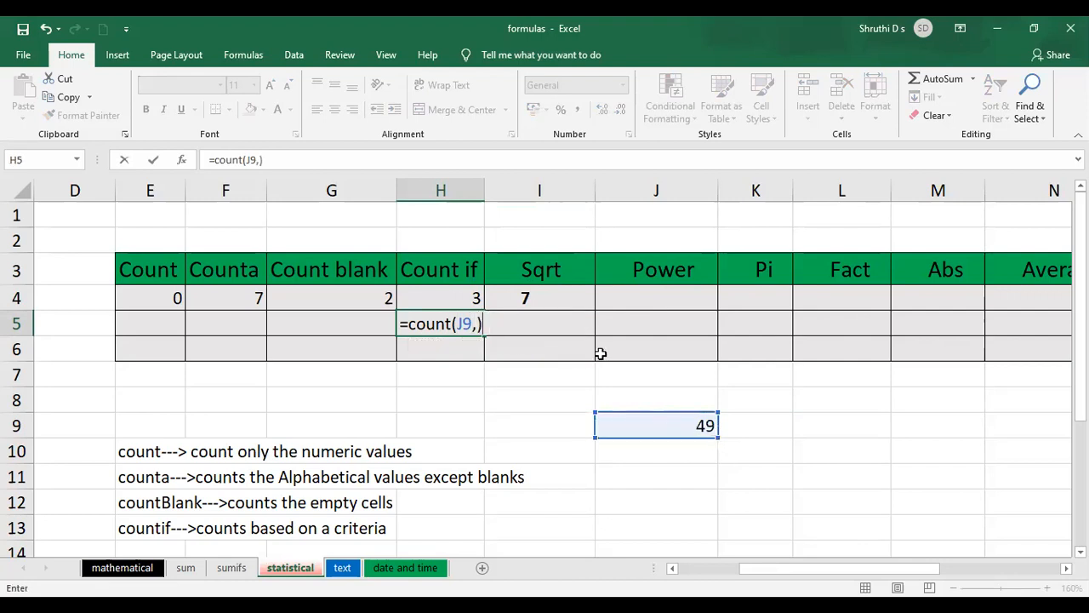
pyautogui.press('Return')
pyautogui.click(480, 325)
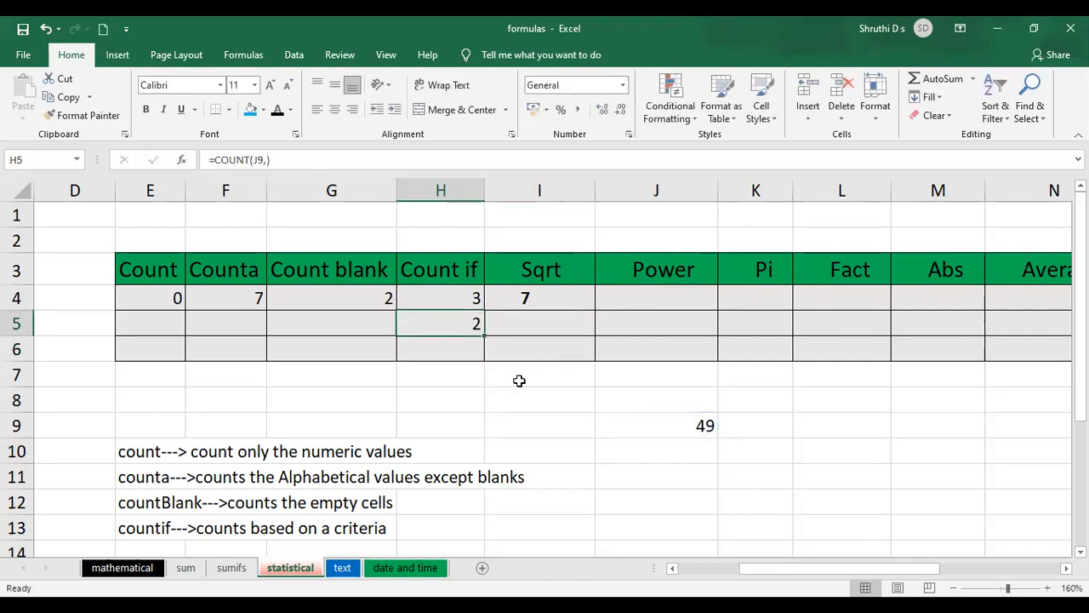
pyautogui.press('BackSpace')
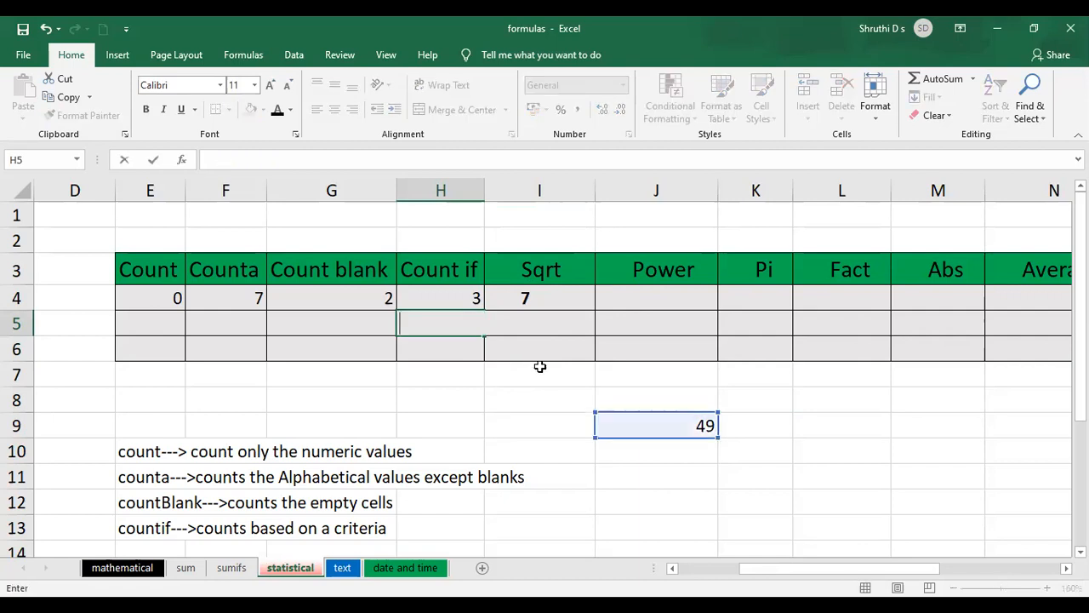
pyautogui.click(789, 441)
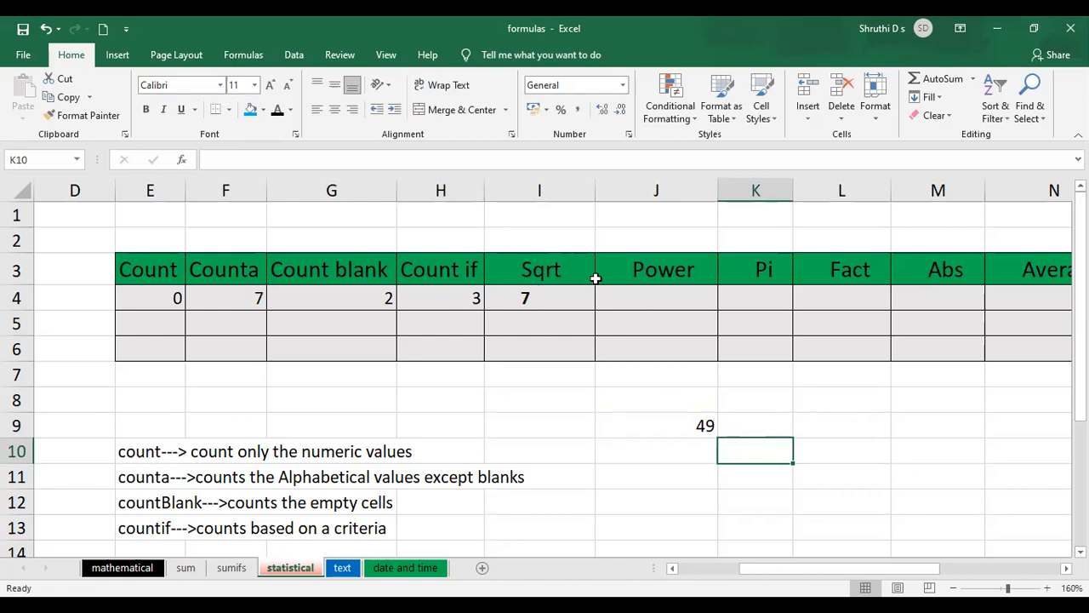
# Step: Enter =POWER(2,3) in J4 under the Power heading
pyautogui.click(623, 303)
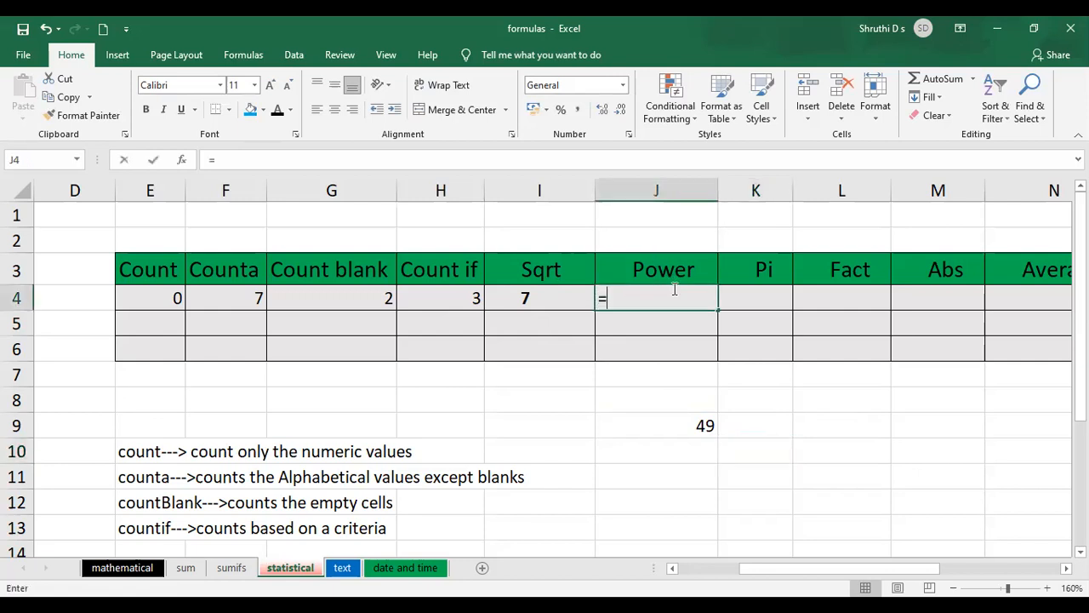
pyautogui.write('=')
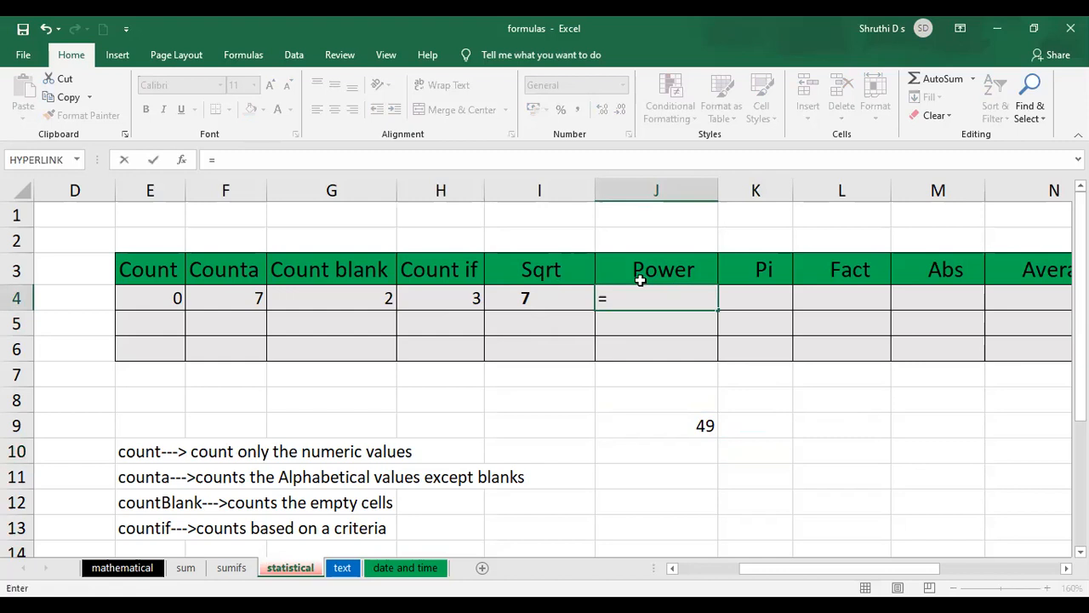
pyautogui.write('power')
pyautogui.press('Tab')
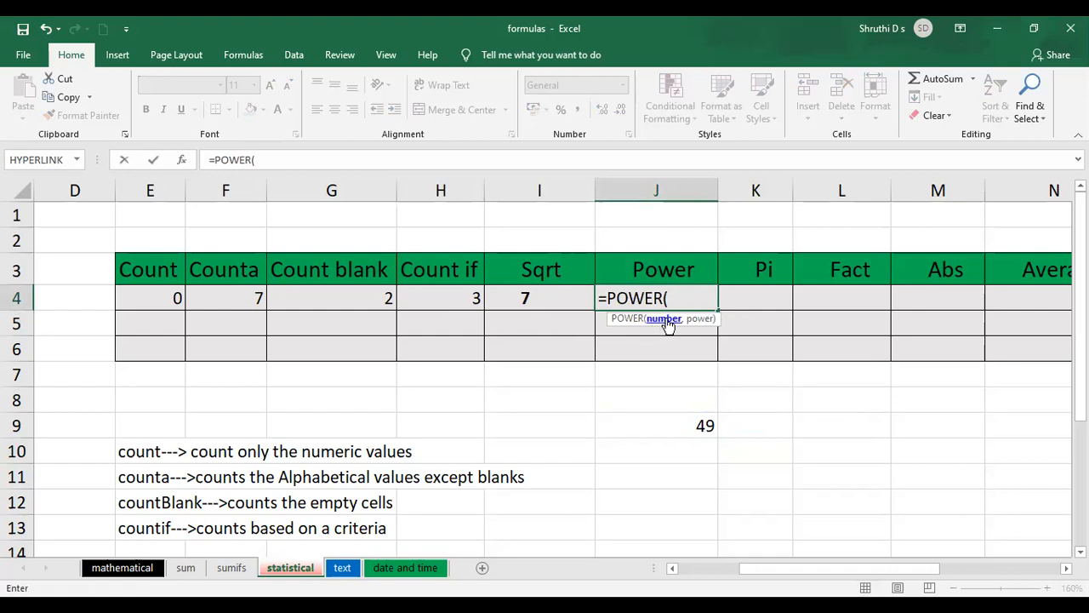
pyautogui.write('2,')
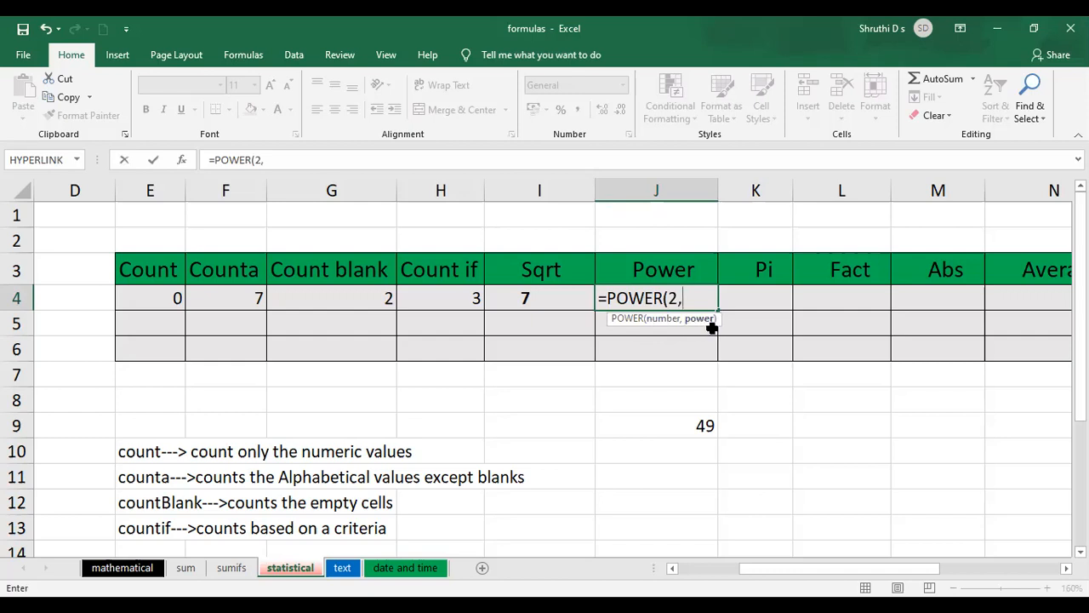
pyautogui.write('3)')
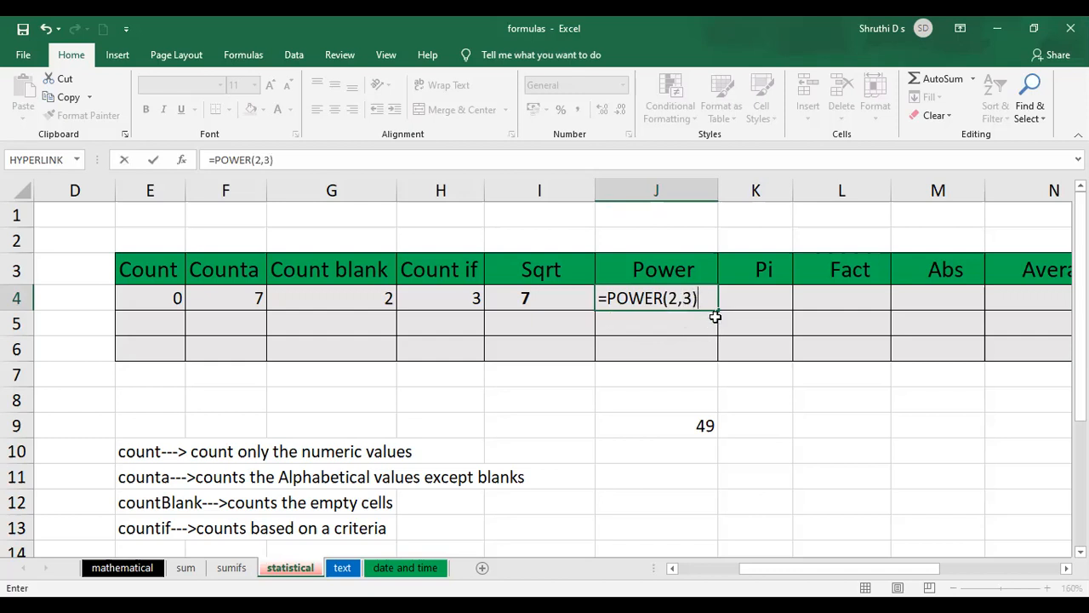
pyautogui.press('Return')
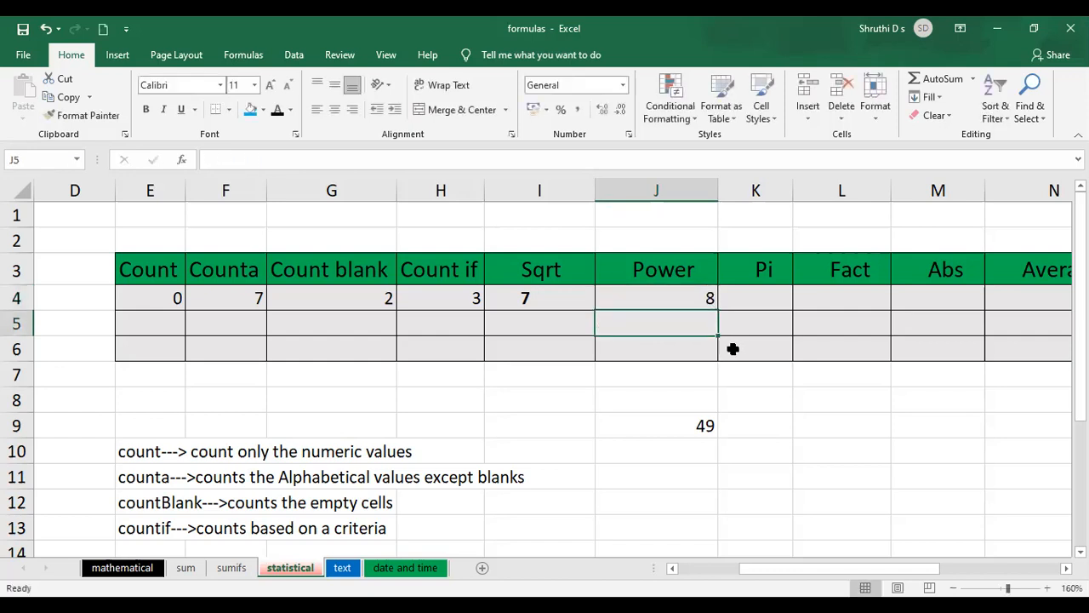
# Step: Write the expanded multiplication 2*2*2 in K9 as an illustration, and delete it again
pyautogui.click(782, 425)
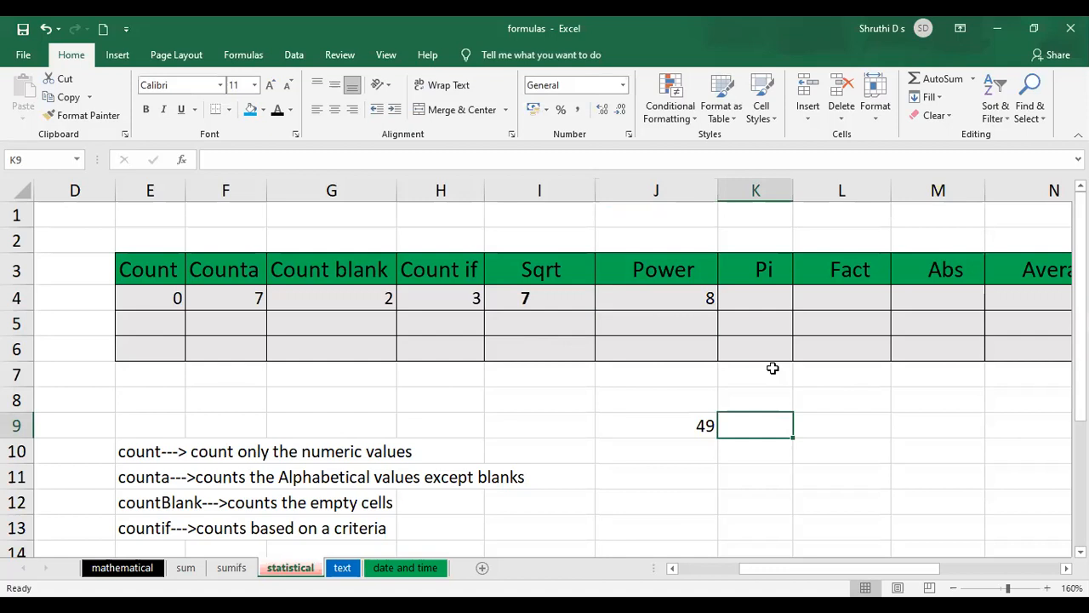
pyautogui.write('2*2*2')
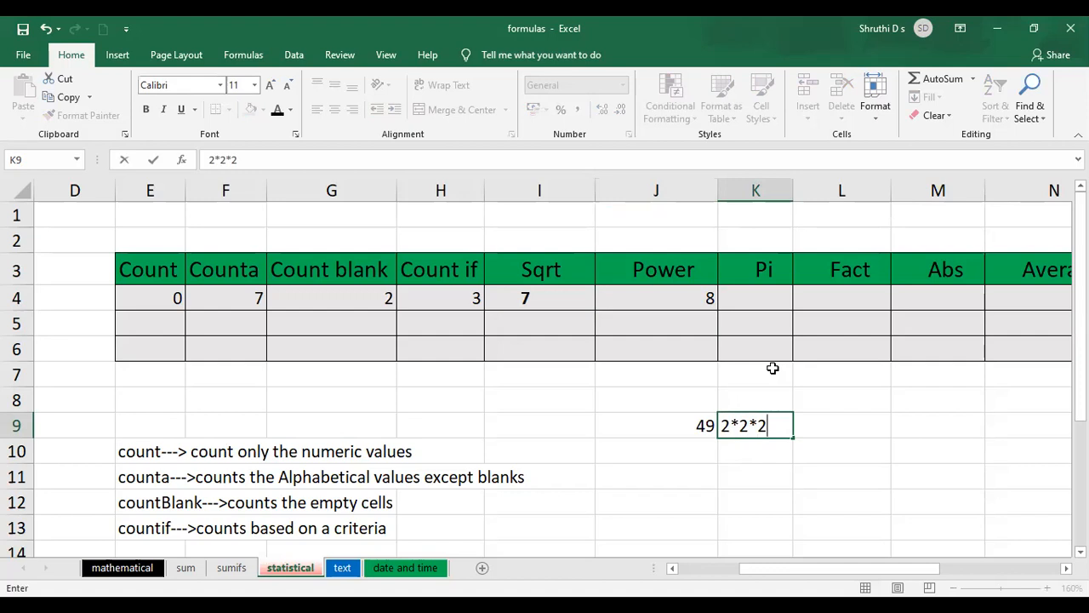
pyautogui.press('Return')
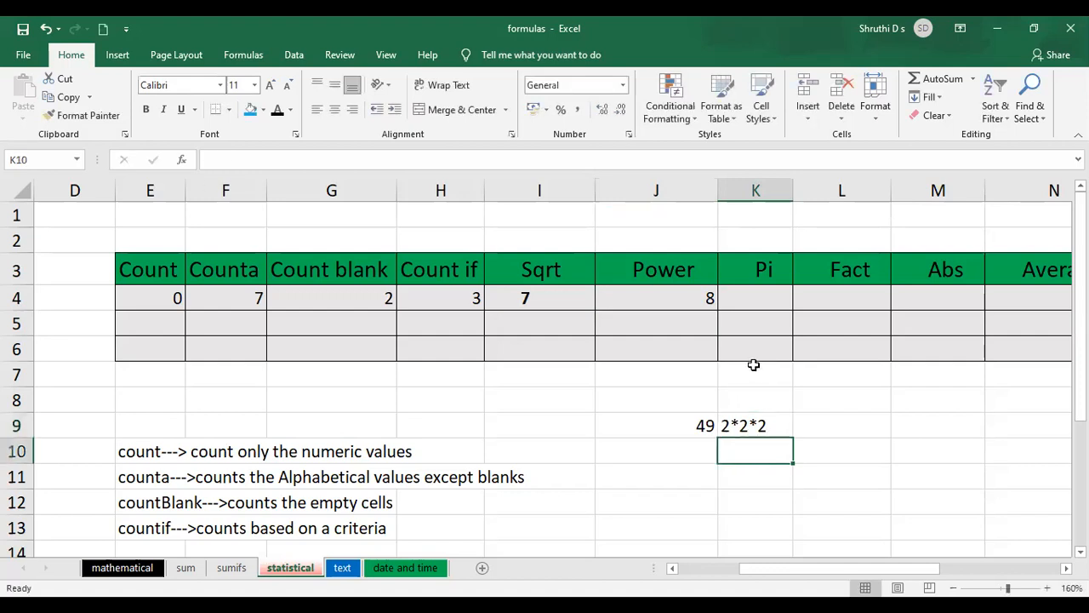
pyautogui.click(771, 428)
pyautogui.press('Delete')
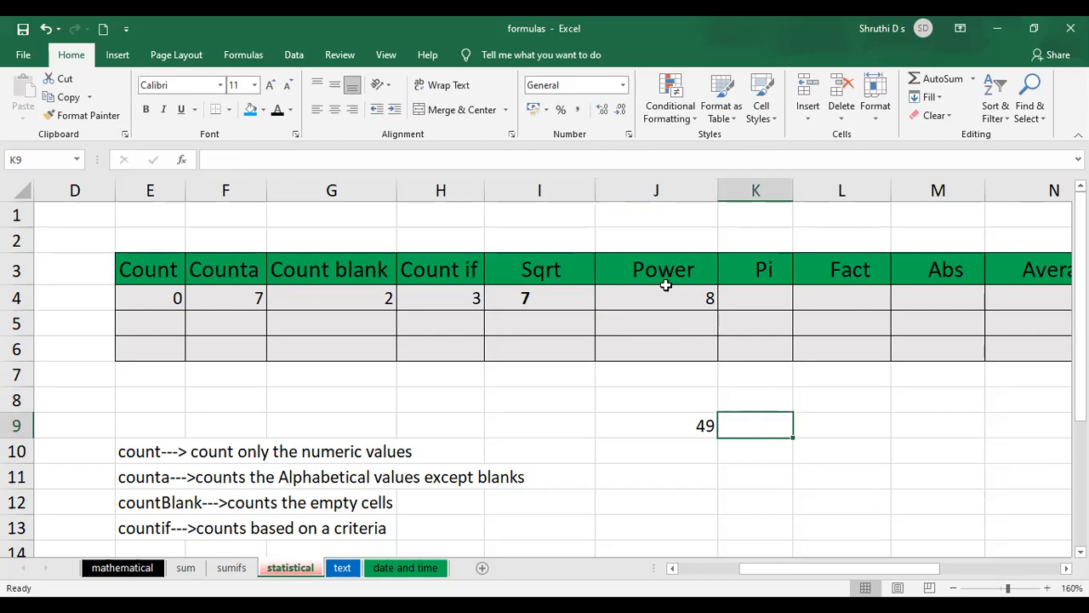
# Step: Enter a second power example, =POWER(0,0), in J5 of the Power column
pyautogui.click(675, 327)
pyautogui.write('=')
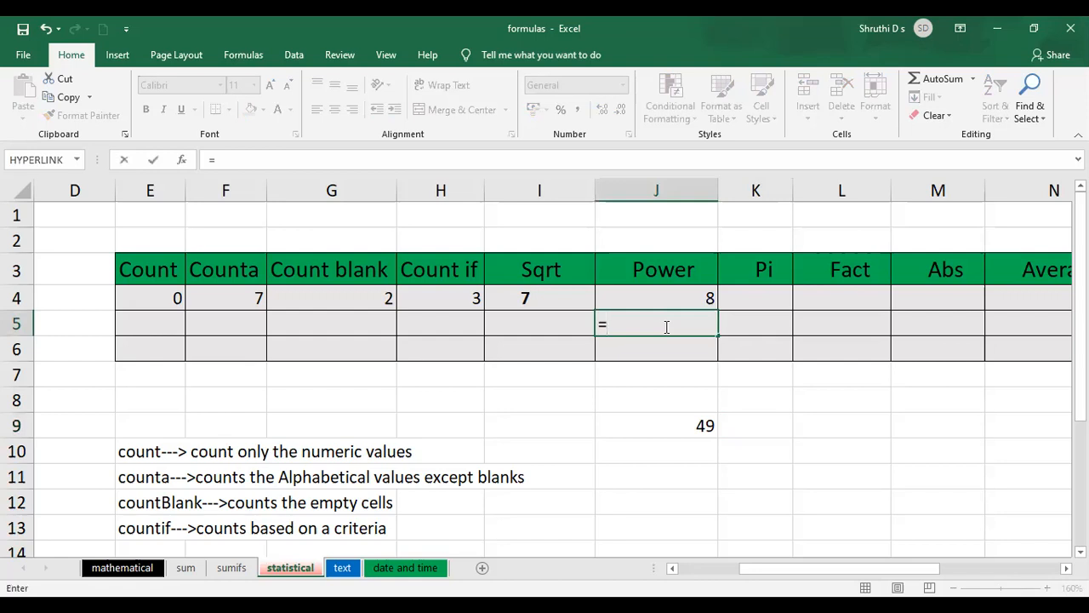
pyautogui.write('power')
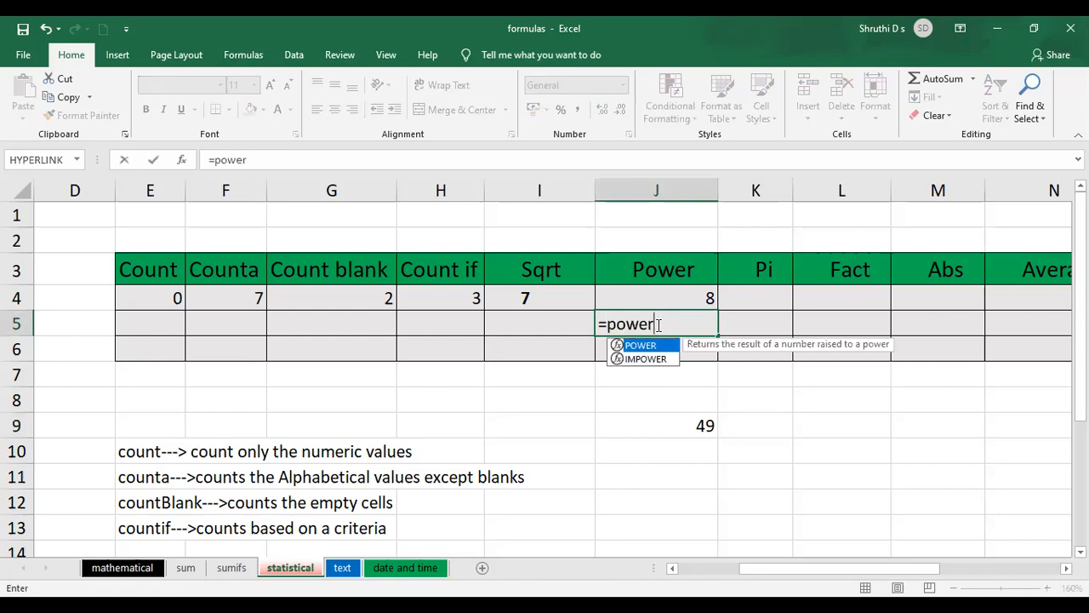
pyautogui.press('Tab')
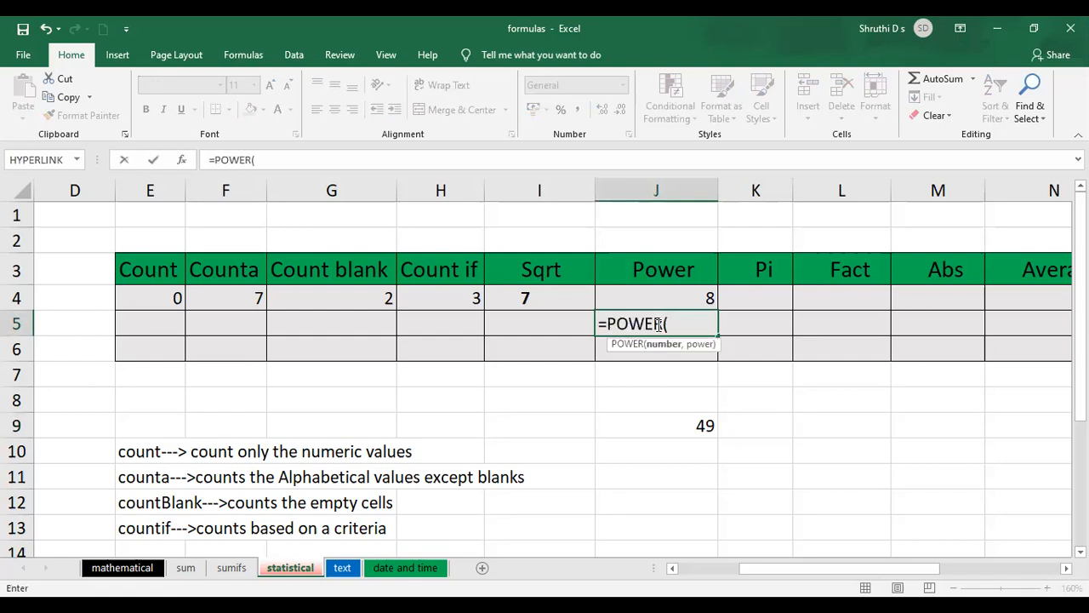
pyautogui.write('0,0')
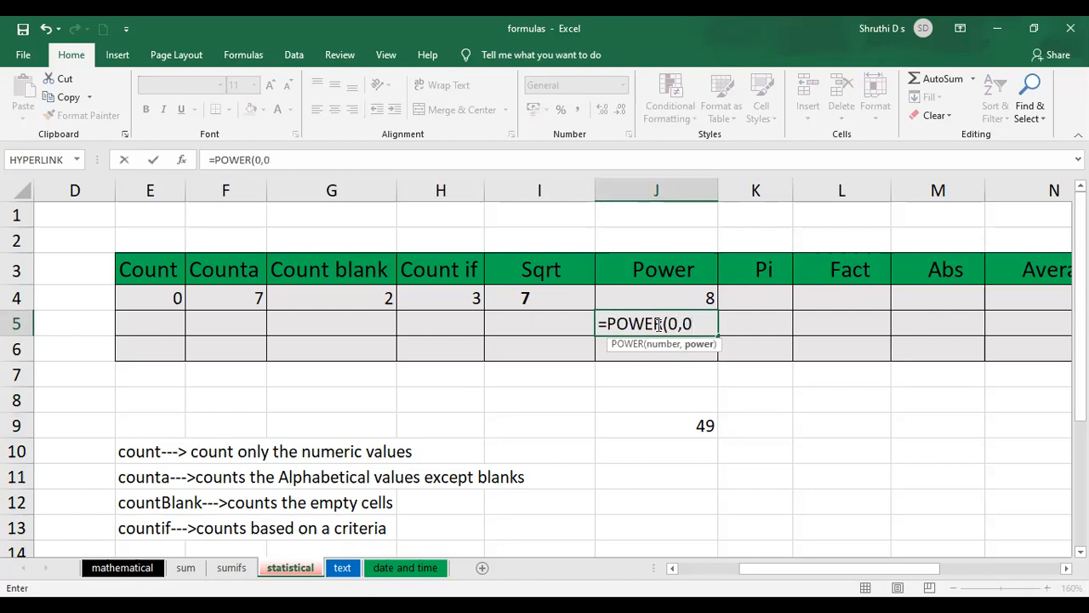
pyautogui.write(')')
pyautogui.press('Return')
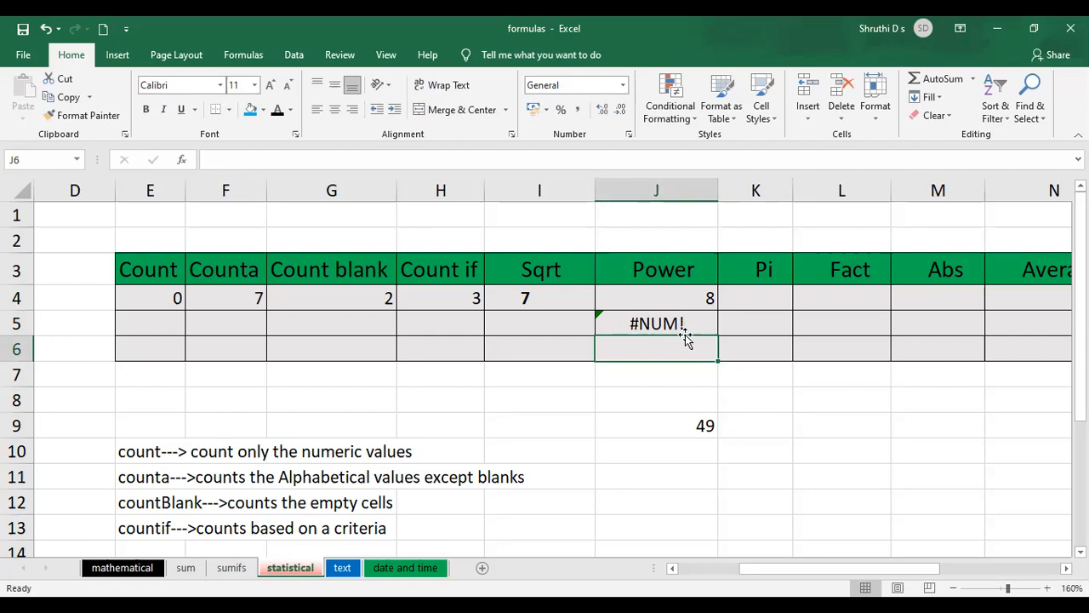
# Step: Change the J5 formula to =POWER(10,3) and select K4 under the Pi heading
pyautogui.click(658, 324)
pyautogui.doubleClick(658, 324)
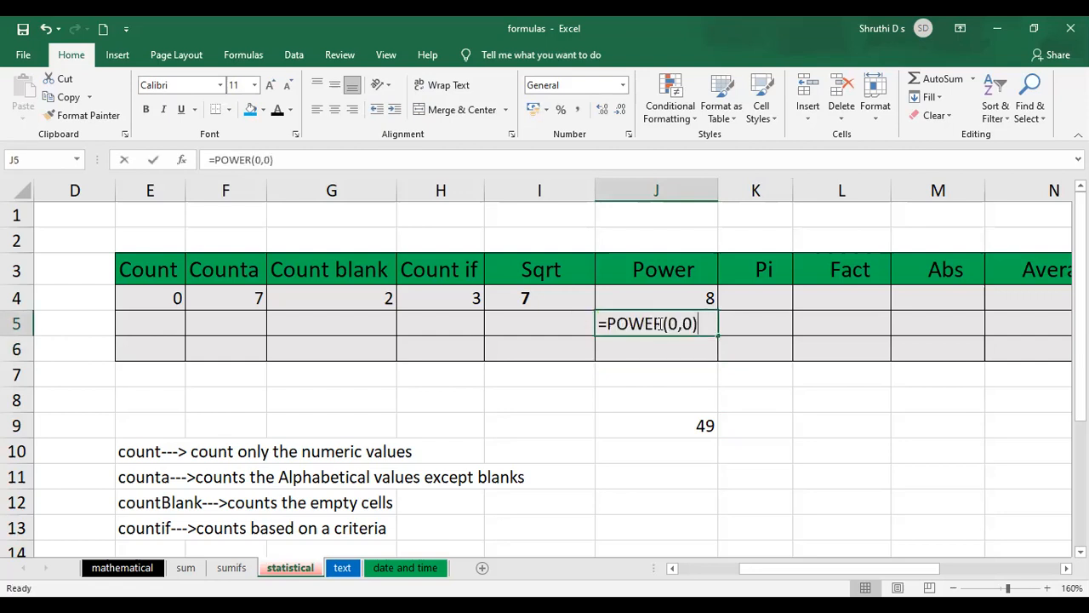
pyautogui.write('1')
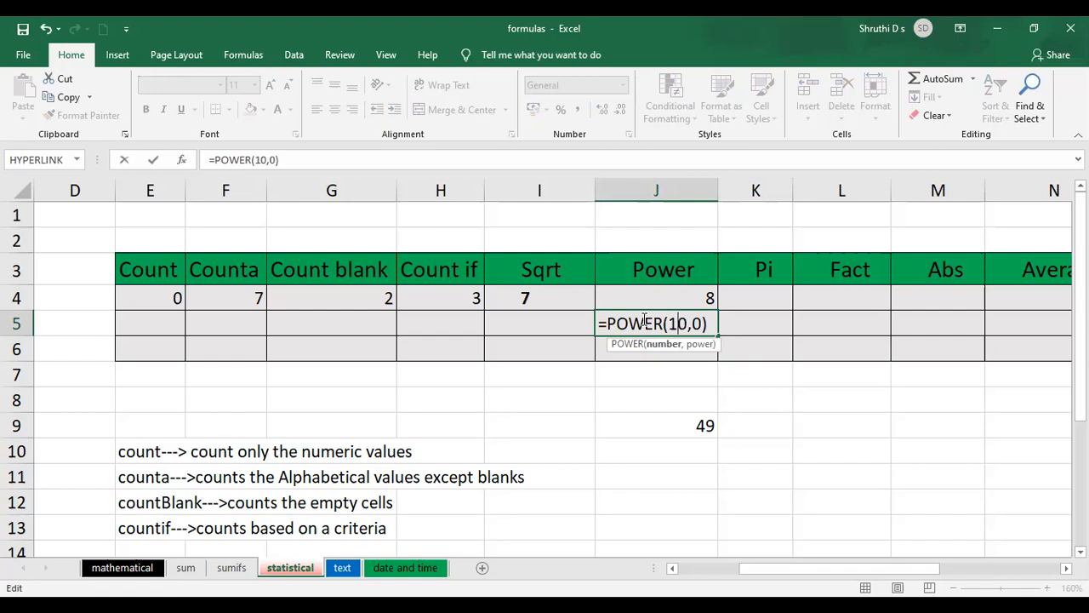
pyautogui.press('BackSpace')
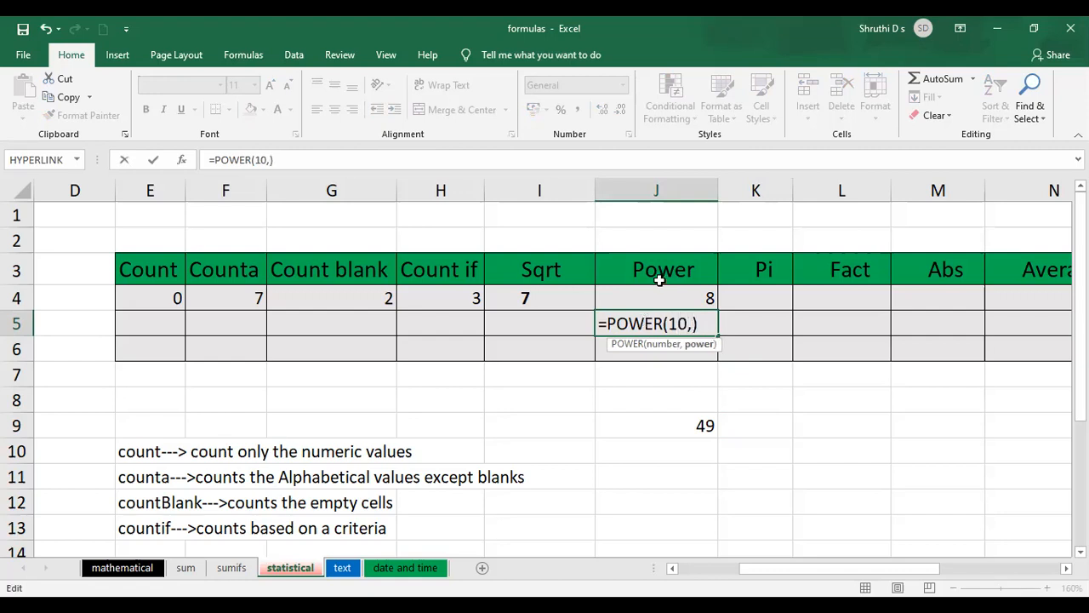
pyautogui.write('3')
pyautogui.press('Return')
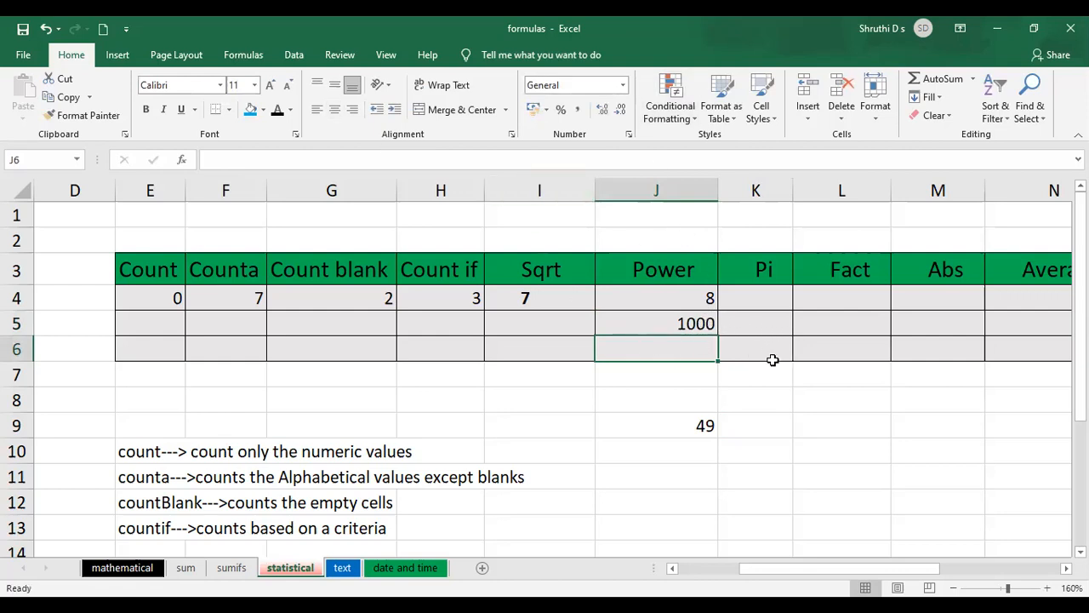
pyautogui.click(770, 300)
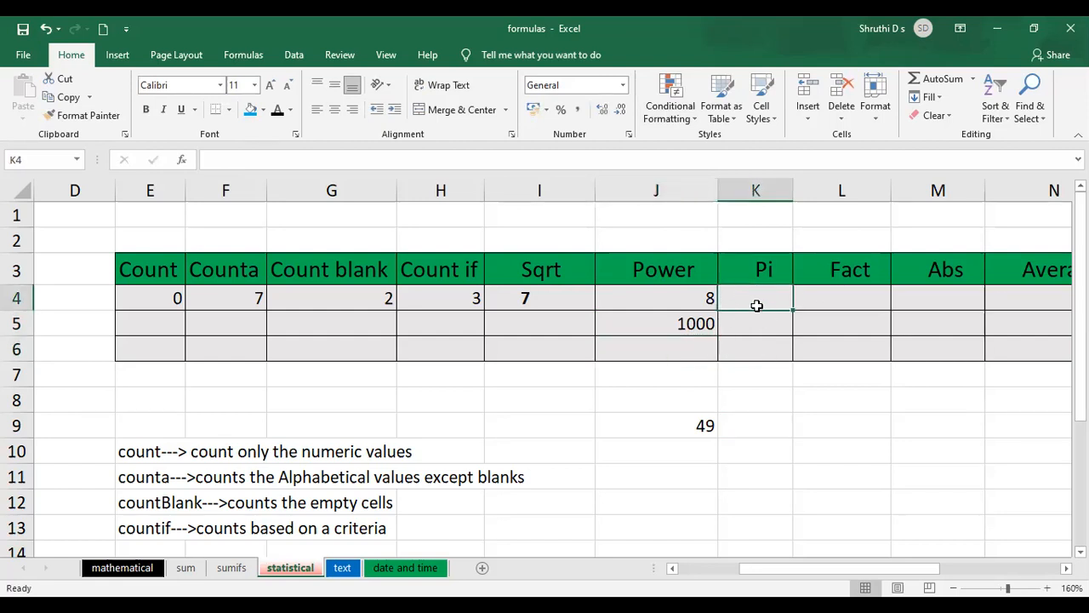
# Step: Try entering 22/7 without an equals sign in K4 under the Pi heading, and delete the entry
pyautogui.write('22/7')
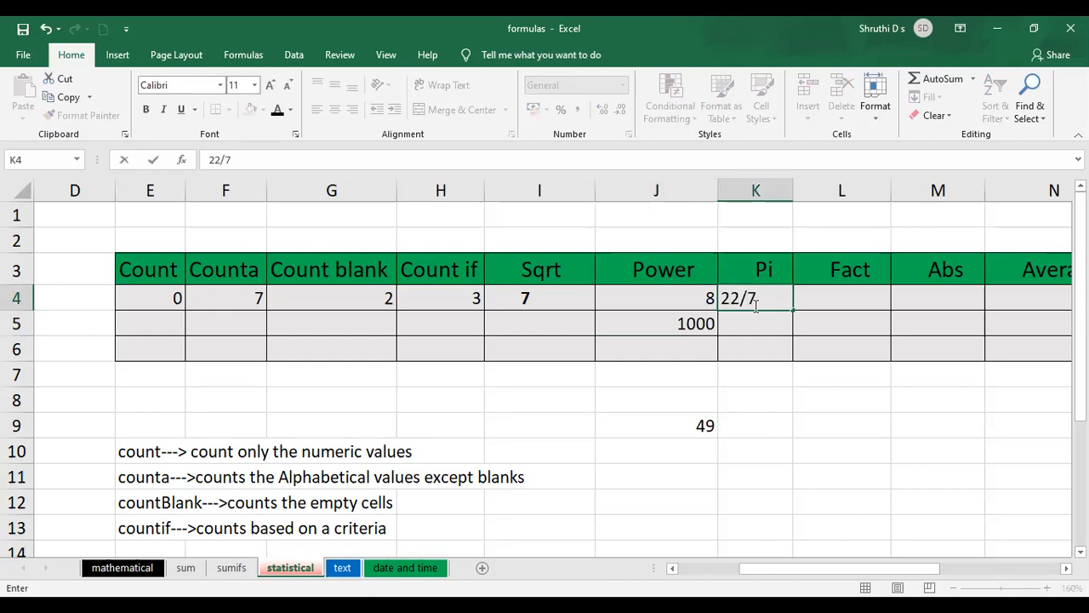
pyautogui.press('Left')
pyautogui.press('Left')
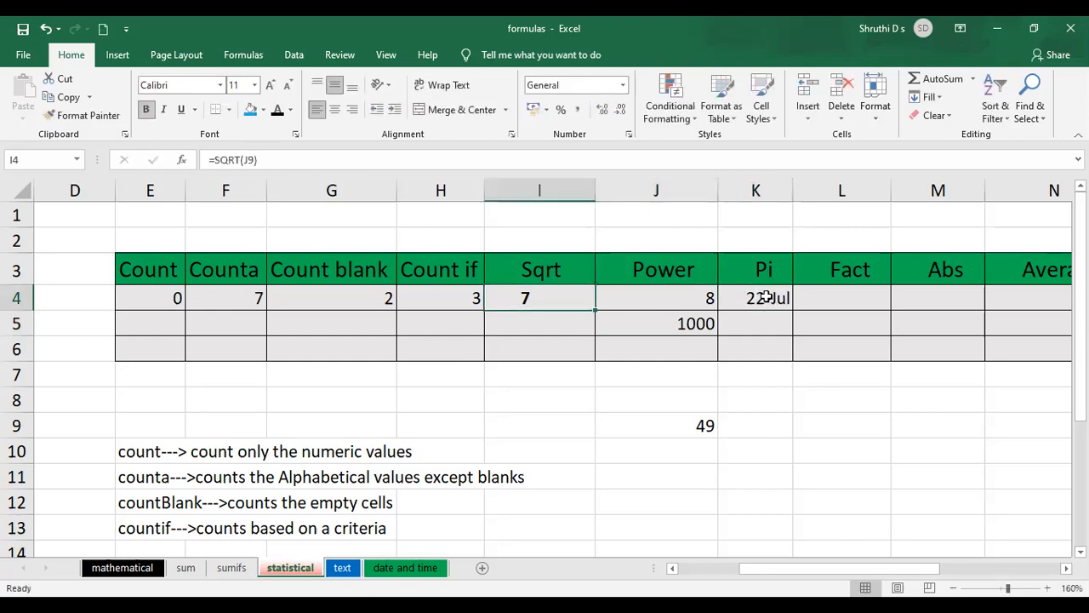
pyautogui.click(760, 302)
pyautogui.press('Delete')
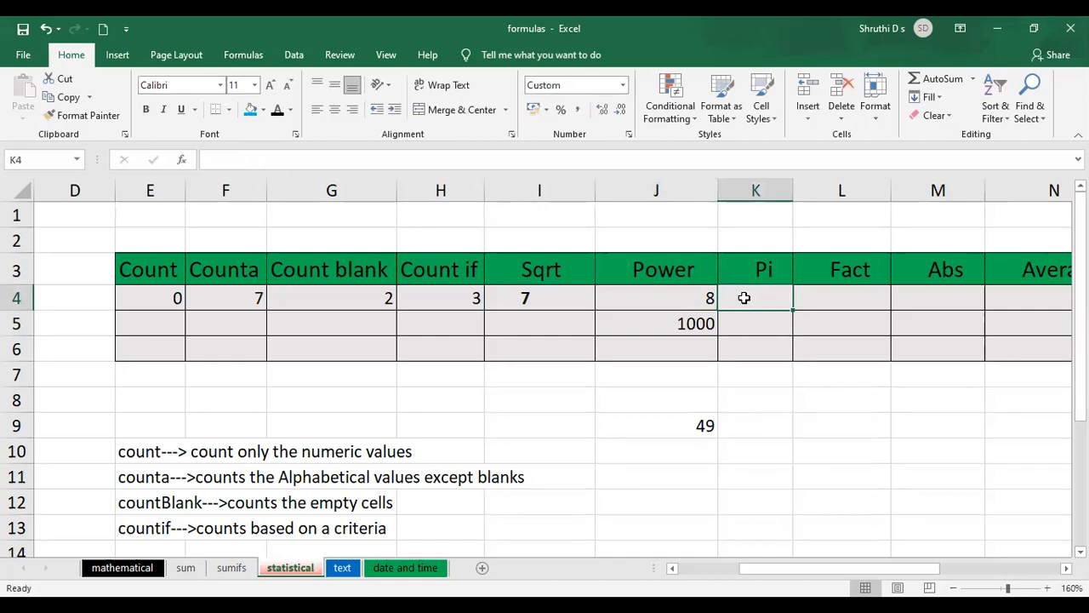
# Step: Enter the formula =22/7 in K4 under the Pi heading and apply the Number format to the cell
pyautogui.write('=22/7')
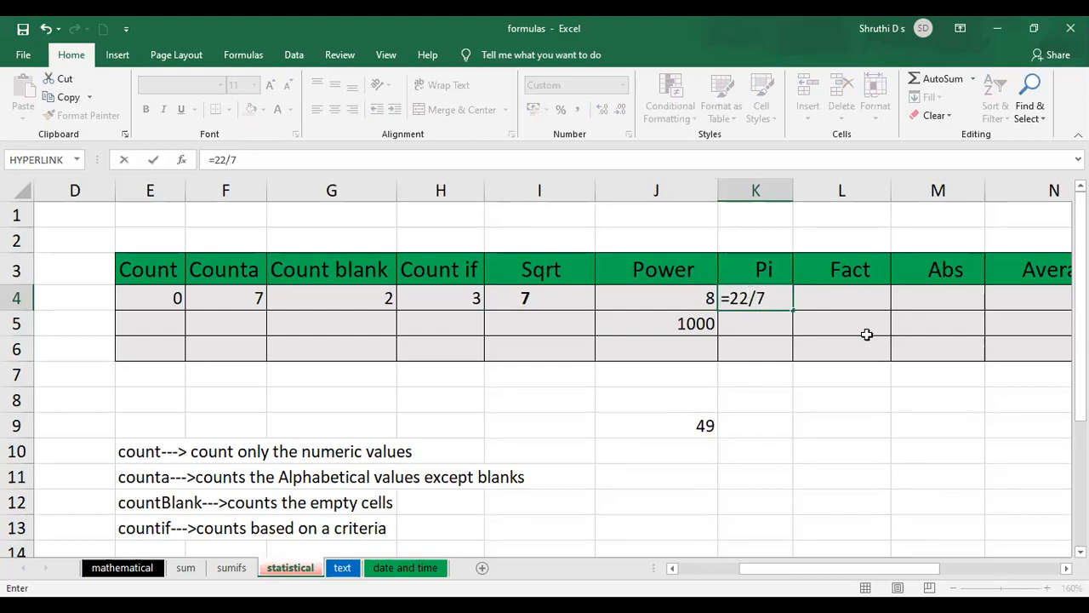
pyautogui.click(800, 432)
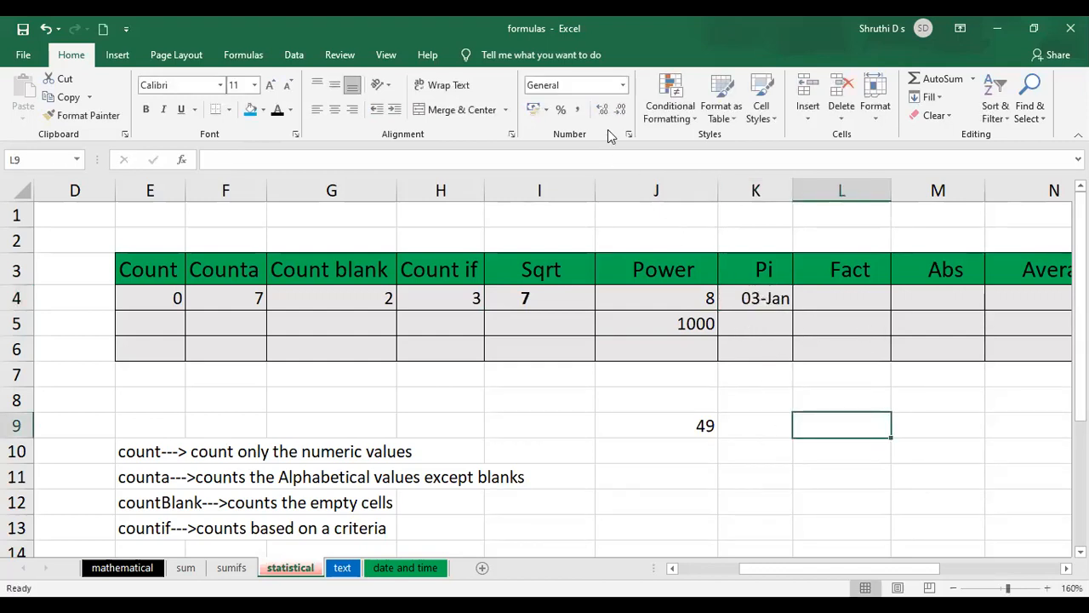
pyautogui.click(623, 84)
pyautogui.click(570, 140)
pyautogui.click(765, 301)
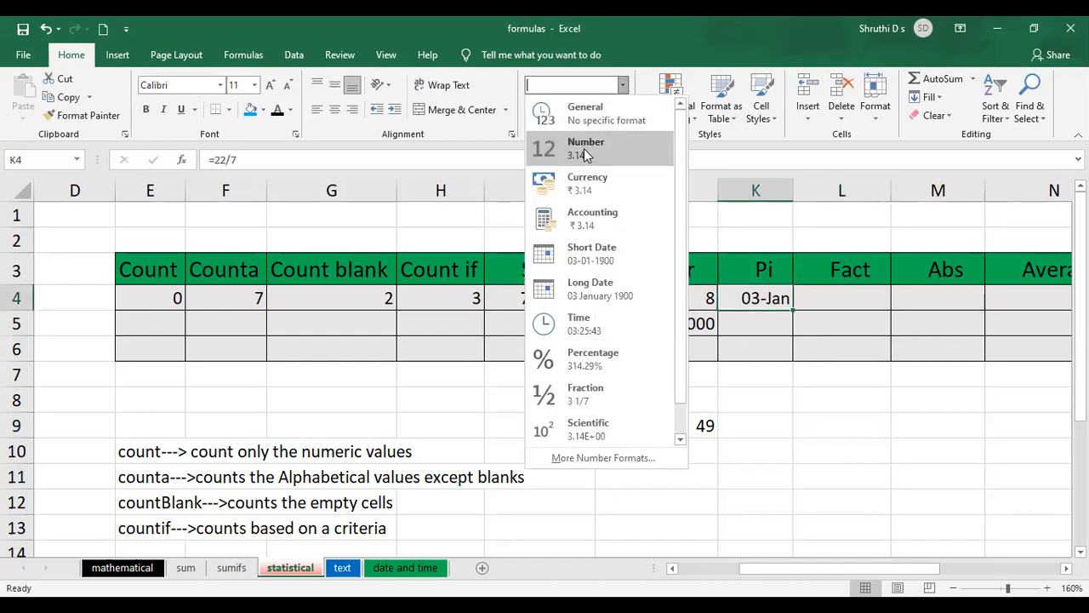
pyautogui.click(585, 148)
pyautogui.click(807, 423)
# Step: Replace the division formula in K4 with =PI()
pyautogui.click(759, 303)
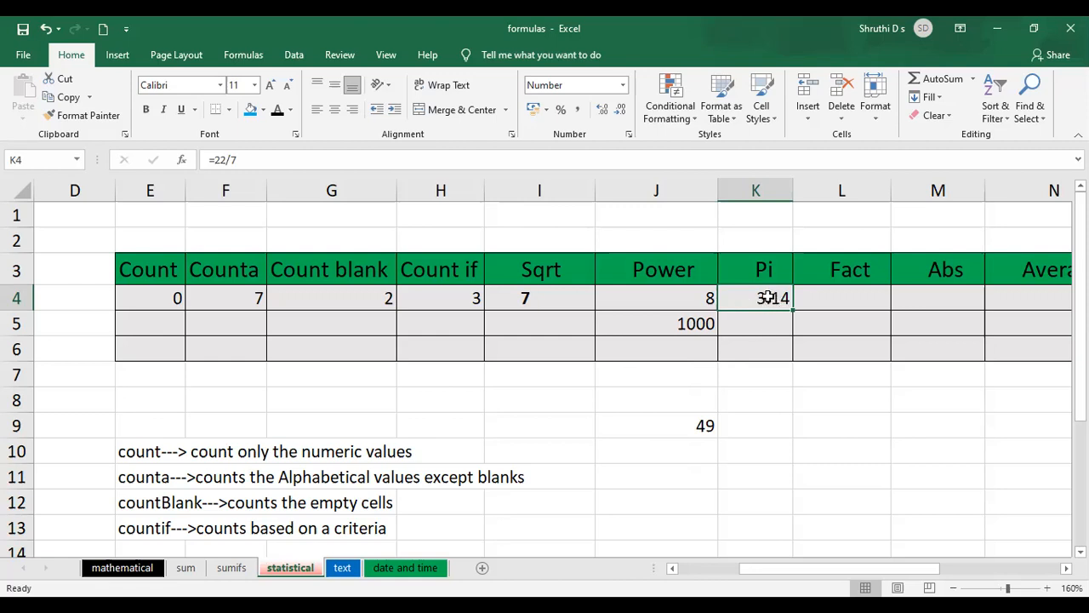
pyautogui.press('Delete')
pyautogui.write('=')
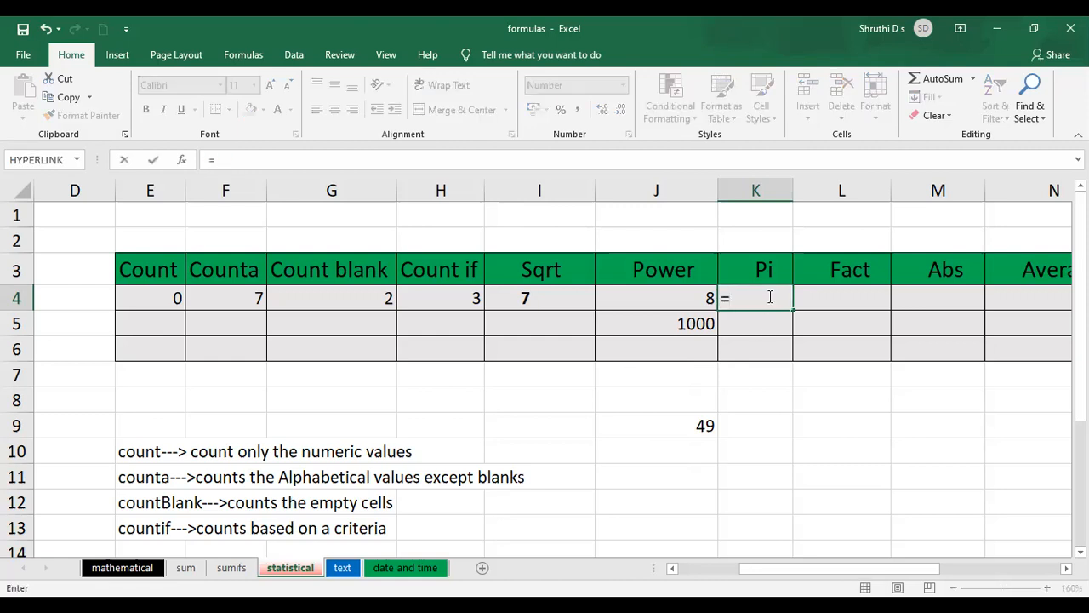
pyautogui.write('pi()')
pyautogui.press('Tab')
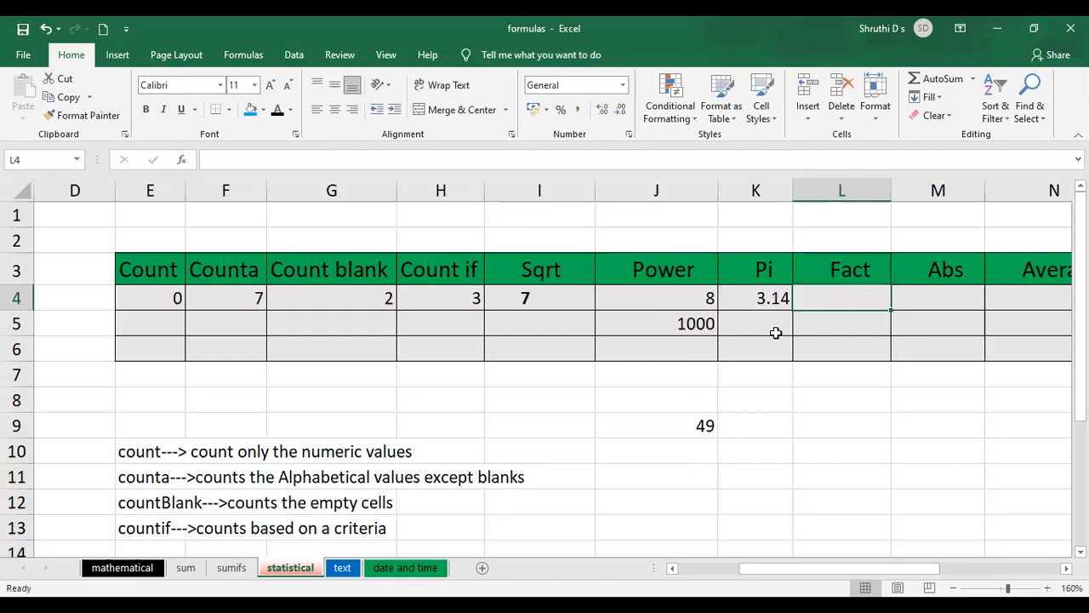
# Step: Enter a second Pi example, =2*PI(), in K5
pyautogui.click(770, 325)
pyautogui.write('=')
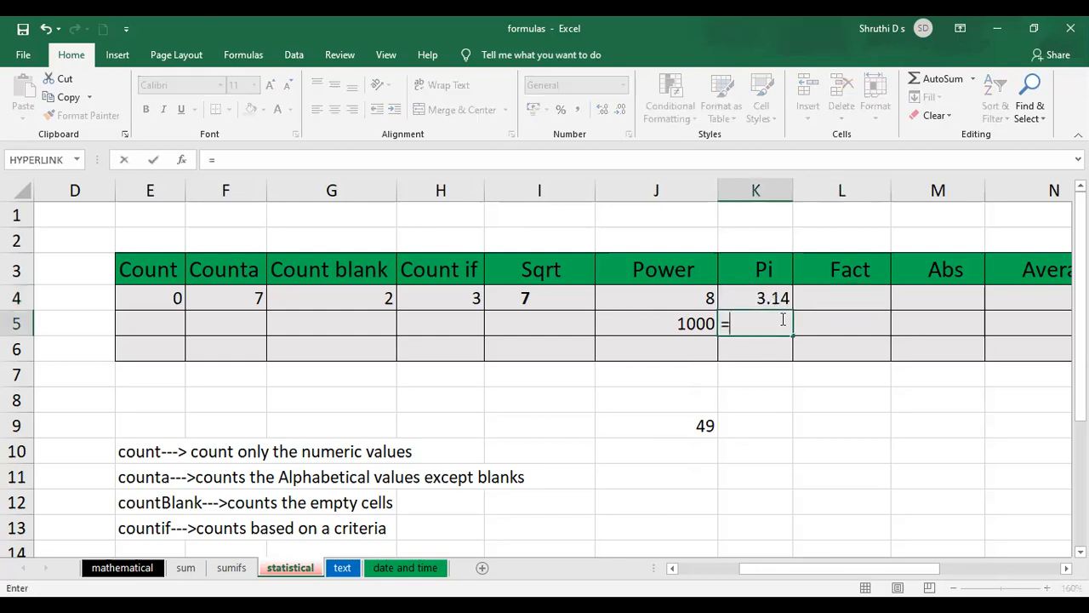
pyautogui.write('23')
pyautogui.press('BackSpace')
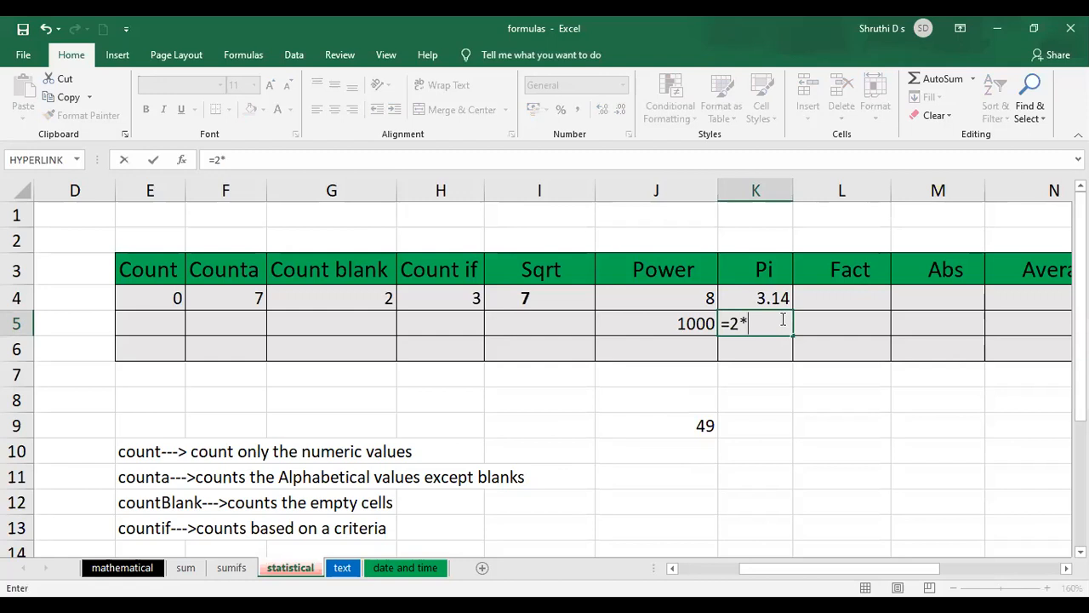
pyautogui.write('*pi')
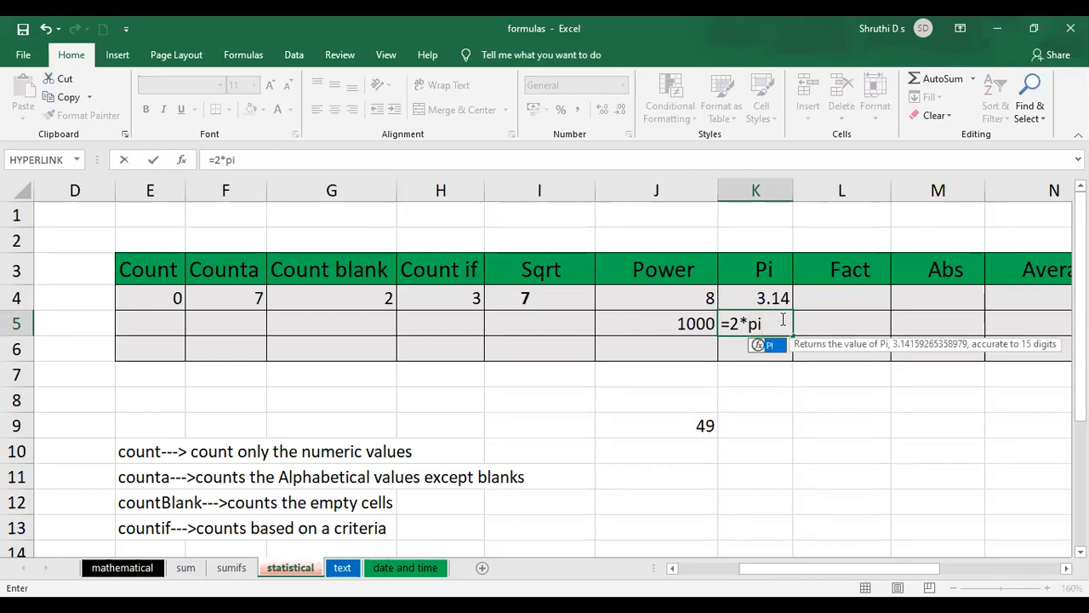
pyautogui.press('Tab')
pyautogui.write(')')
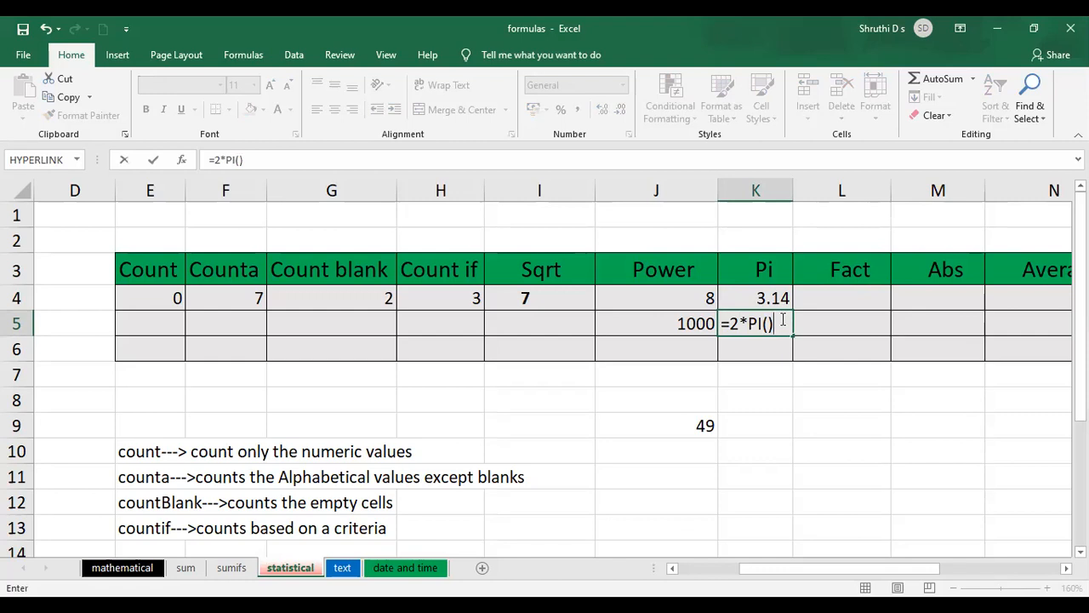
pyautogui.press('Return')
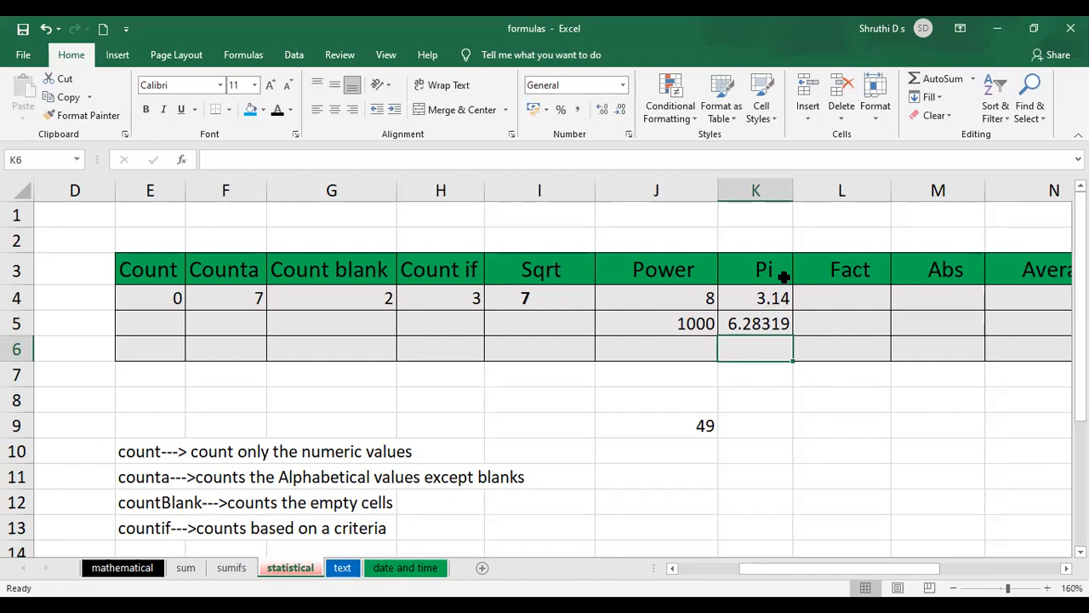
# Step: Write the factorial notation 5! in K9 as an illustration for the Fact column
pyautogui.click(847, 311)
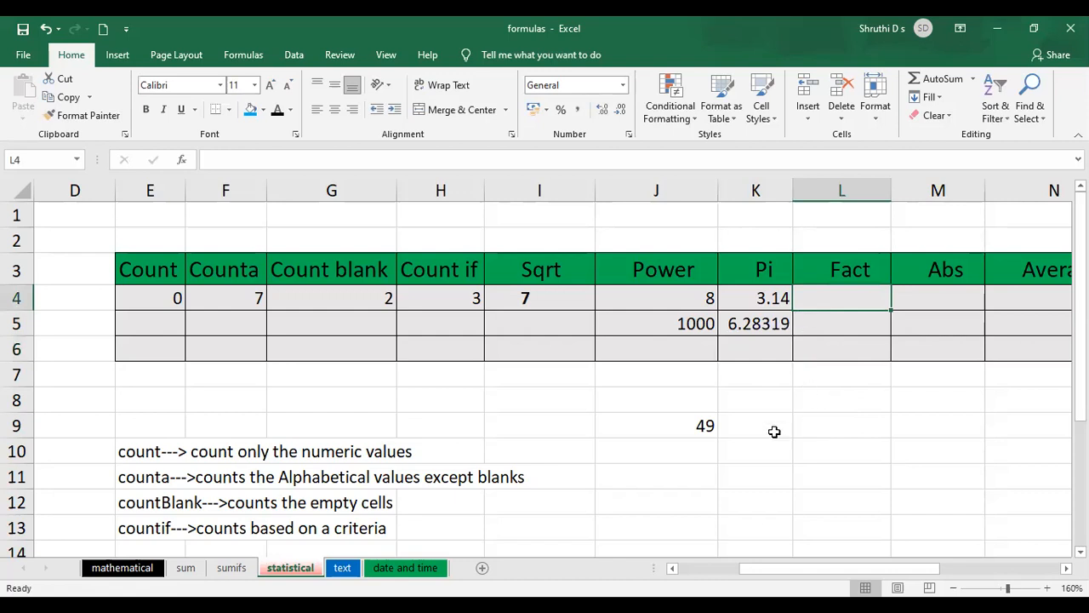
pyautogui.click(763, 431)
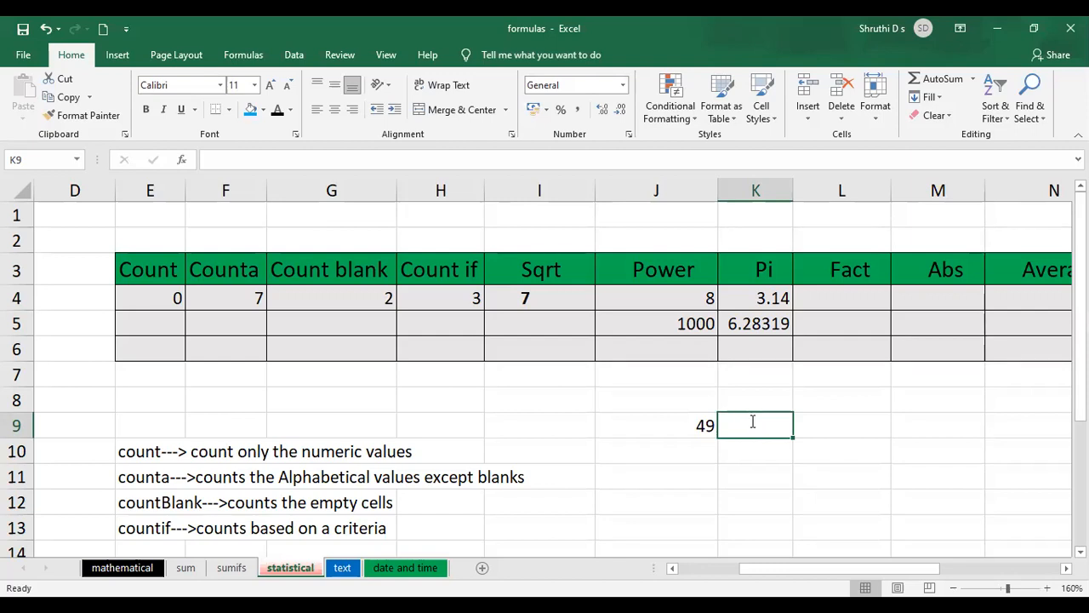
pyautogui.write('5')
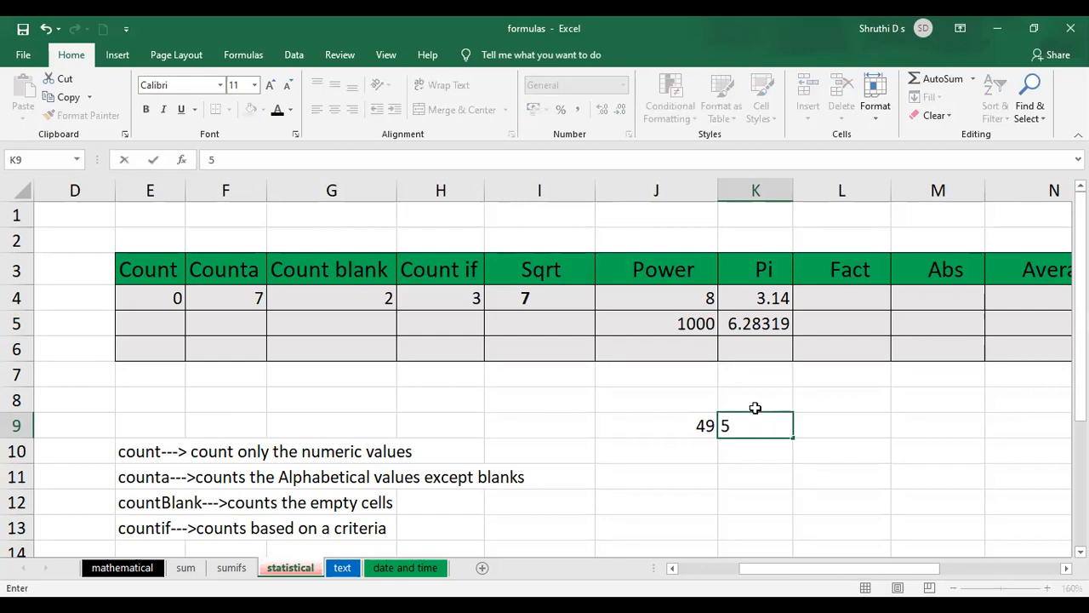
pyautogui.write('!')
pyautogui.click(747, 446)
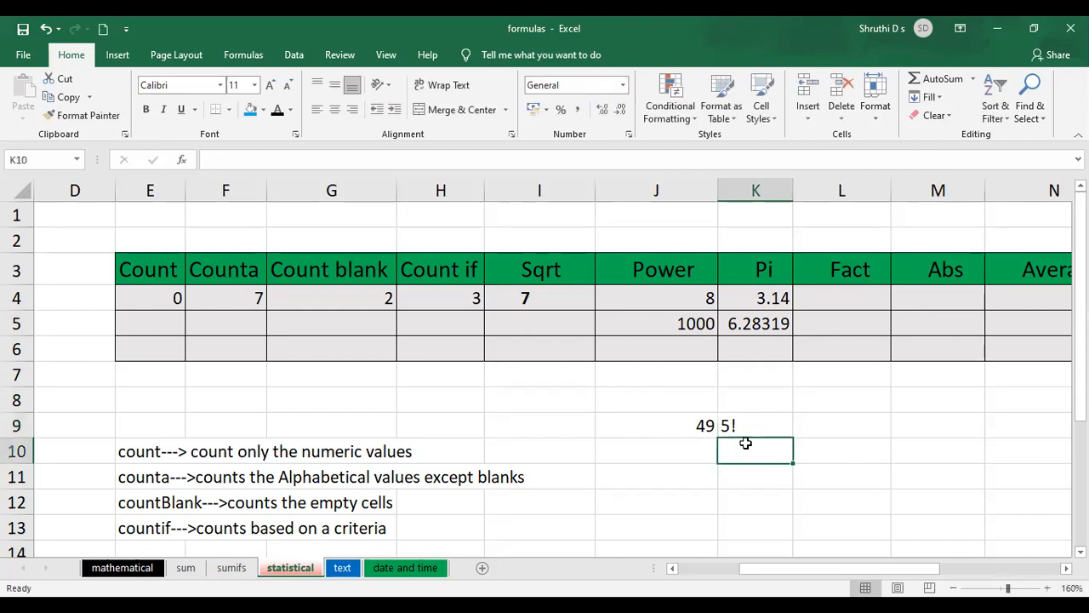
# Step: Write the expanded factorial 5*4*3*2*1=120 as text in K10, below the factorial notation
pyautogui.write('5')
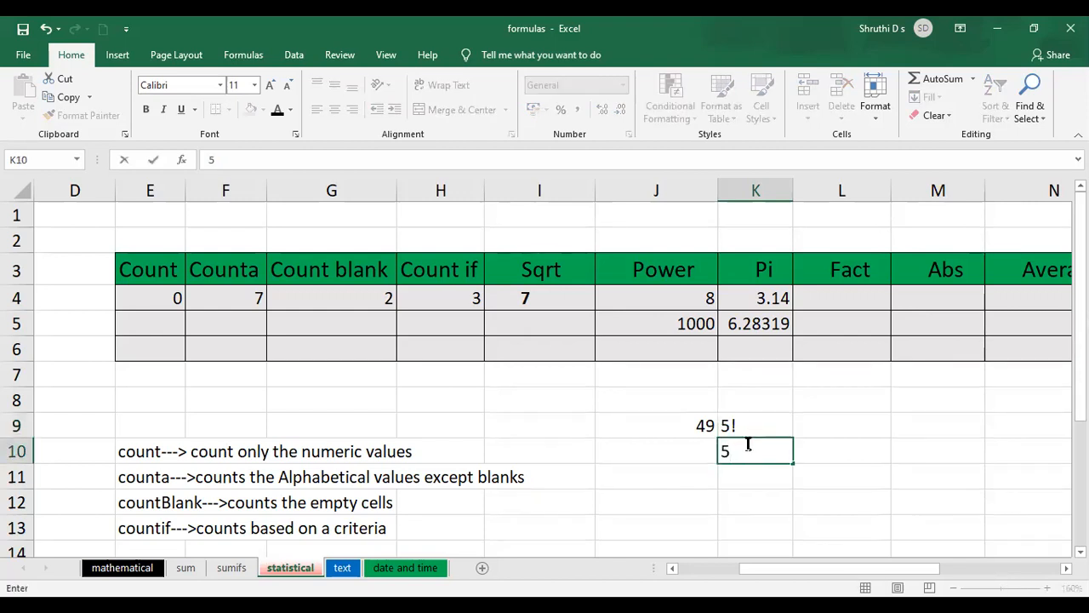
pyautogui.write('*4*3*2*1')
pyautogui.click(725, 451)
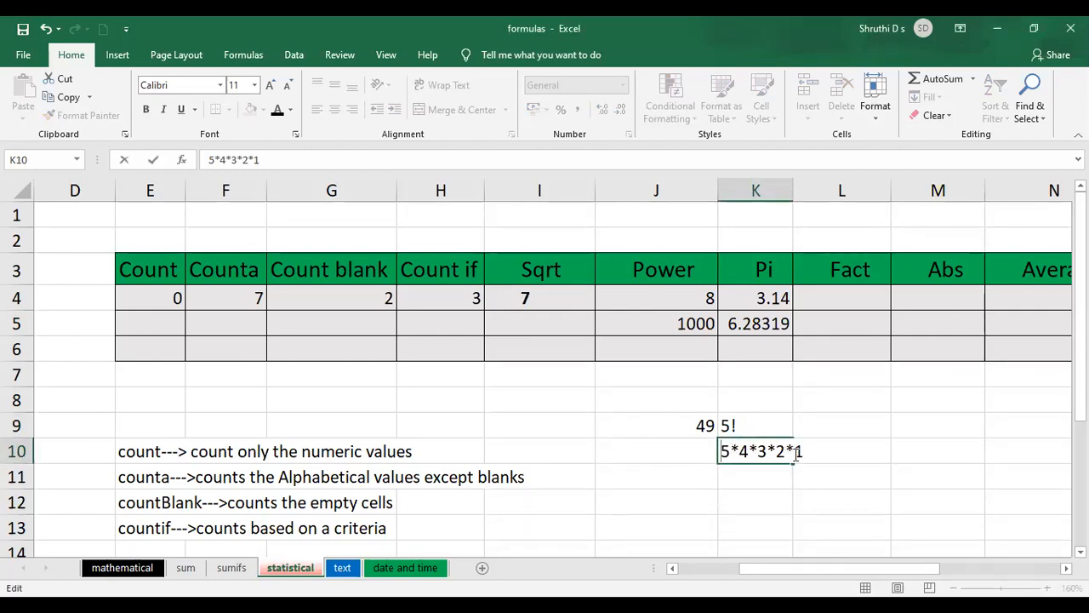
pyautogui.click(740, 459)
pyautogui.moveTo(739, 453); pyautogui.dragTo(808, 453)
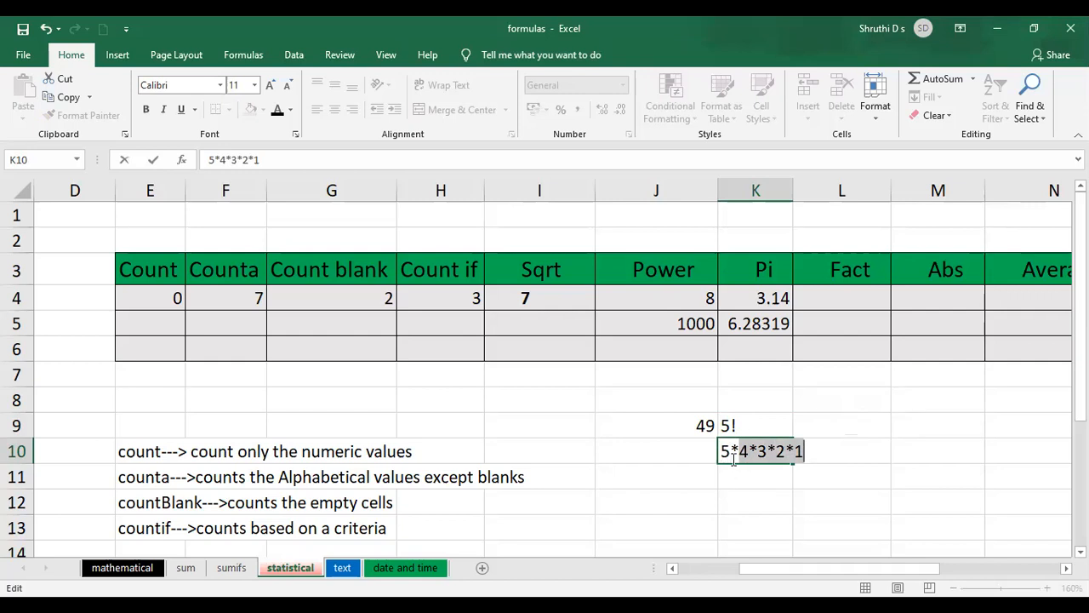
pyautogui.click(821, 456)
pyautogui.write('=')
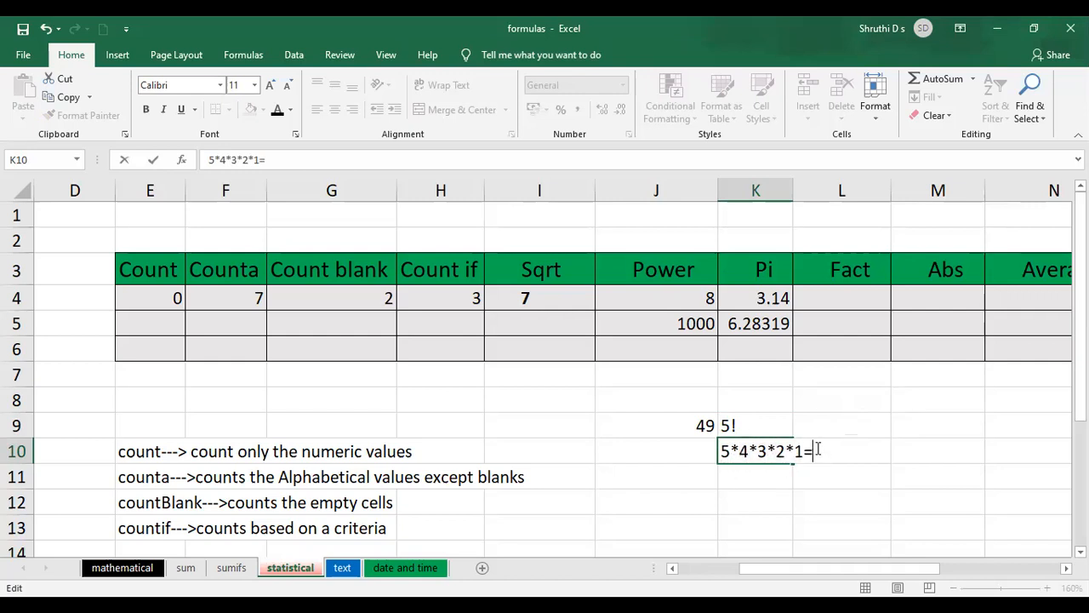
pyautogui.write('120')
pyautogui.click(830, 491)
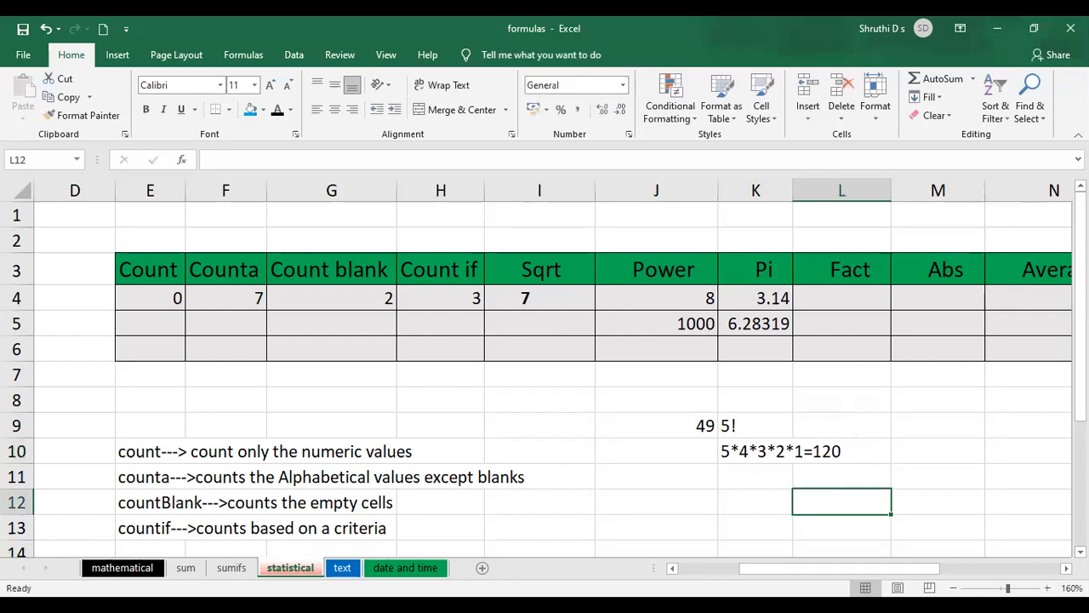
# Step: Enter =FACT(5) in L4 under the Fact heading and compare its result with the written expansion in row 10
pyautogui.click(806, 309)
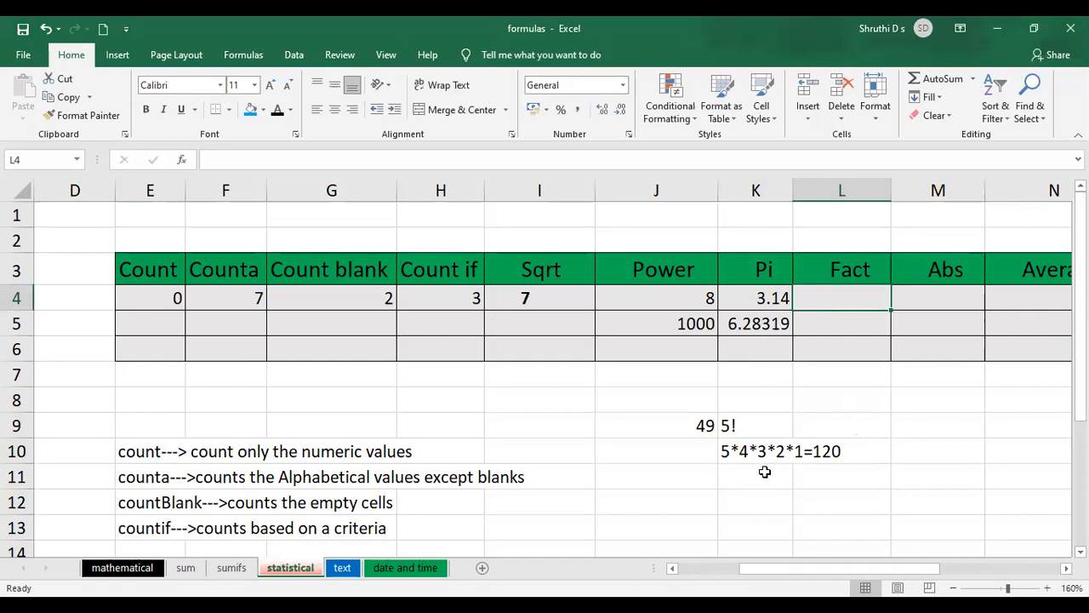
pyautogui.write('=')
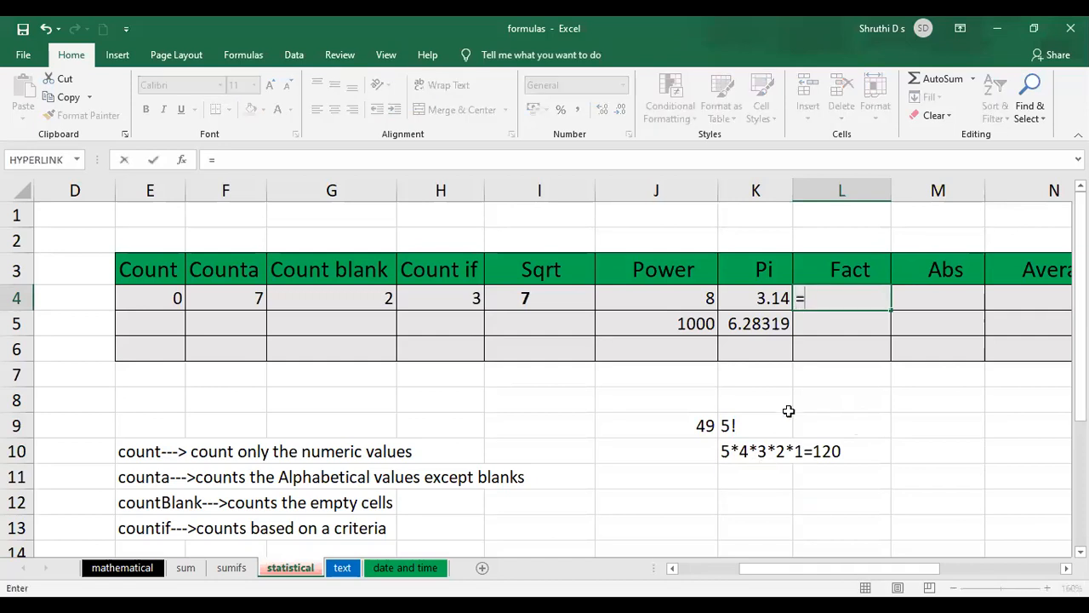
pyautogui.write('=fact')
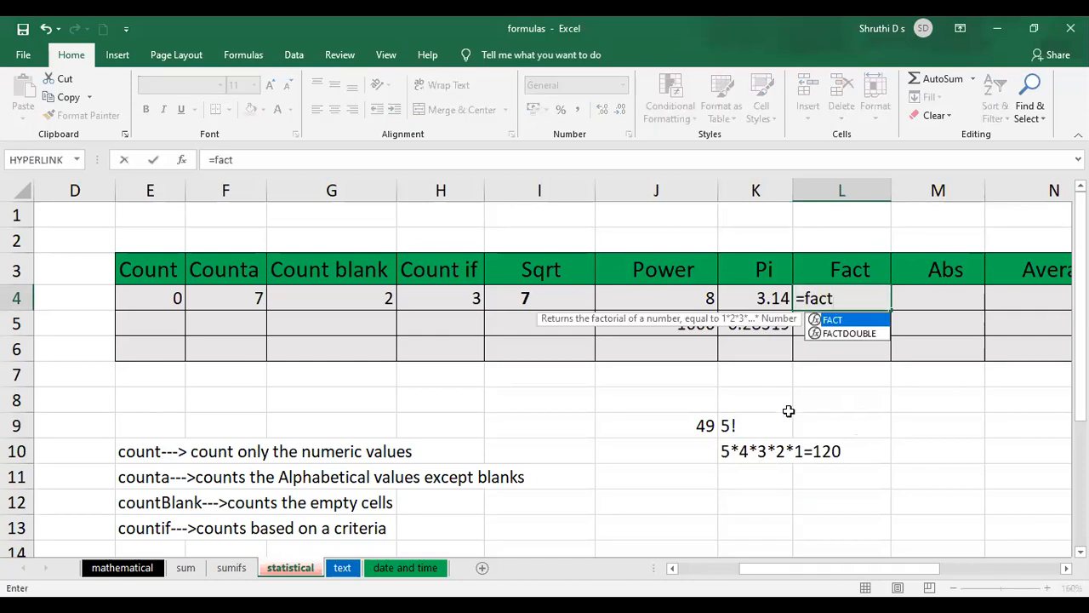
pyautogui.press('Tab')
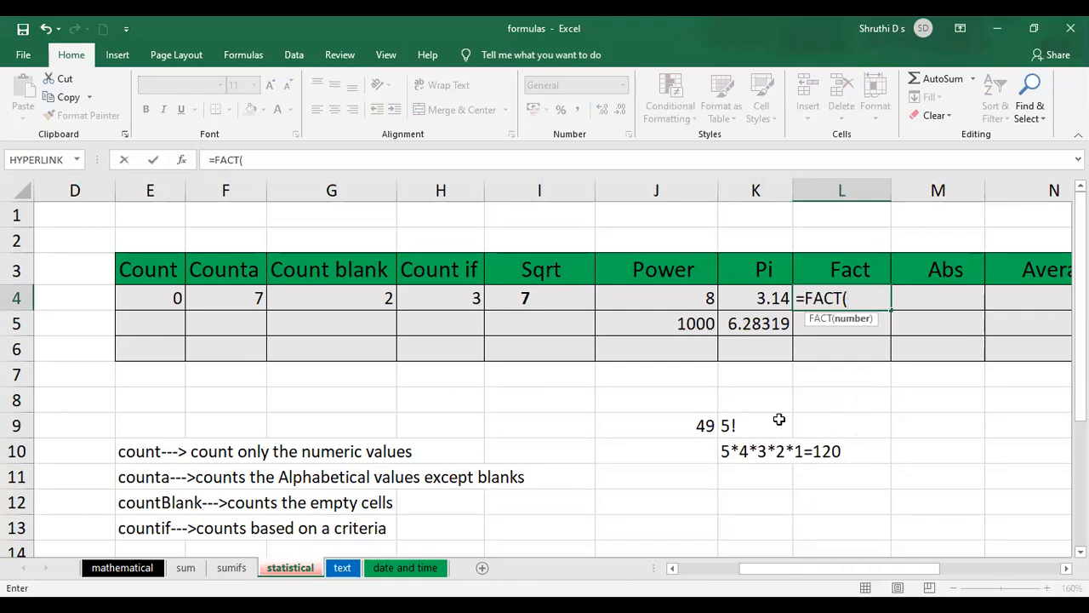
pyautogui.write('5)')
pyautogui.press('Return')
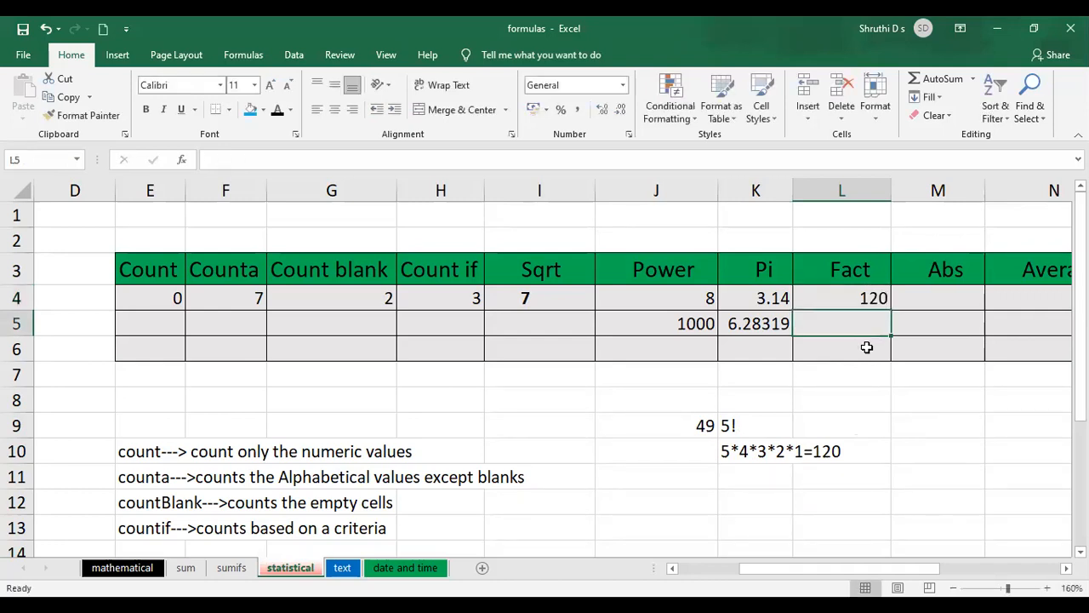
pyautogui.click(866, 298)
pyautogui.click(827, 452)
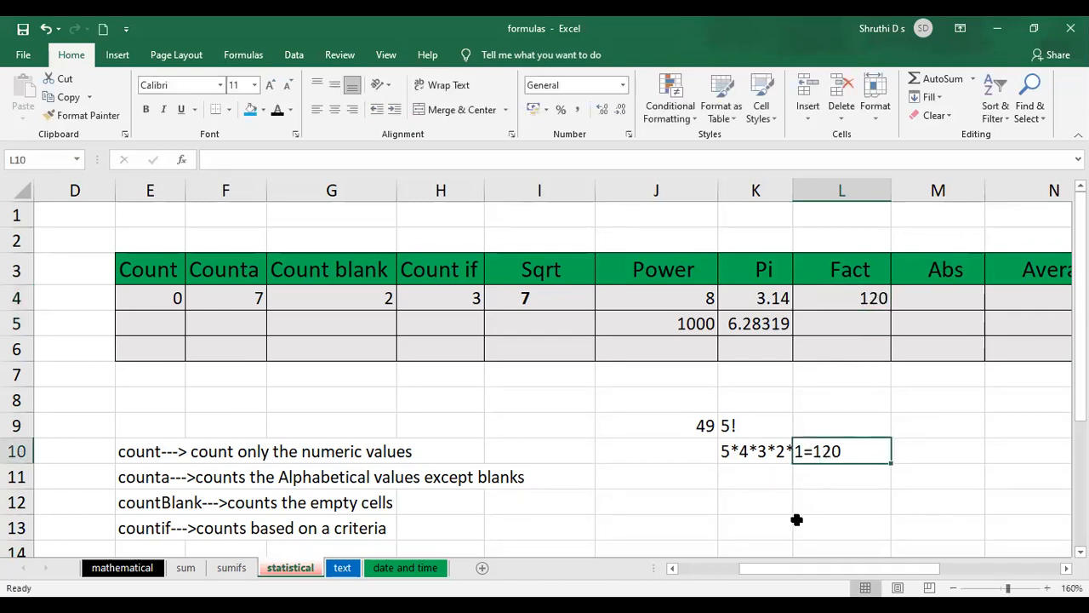
# Step: Enter a second factorial example, =FACT(7), in L5 of the Fact column
pyautogui.click(854, 323)
pyautogui.write('=')
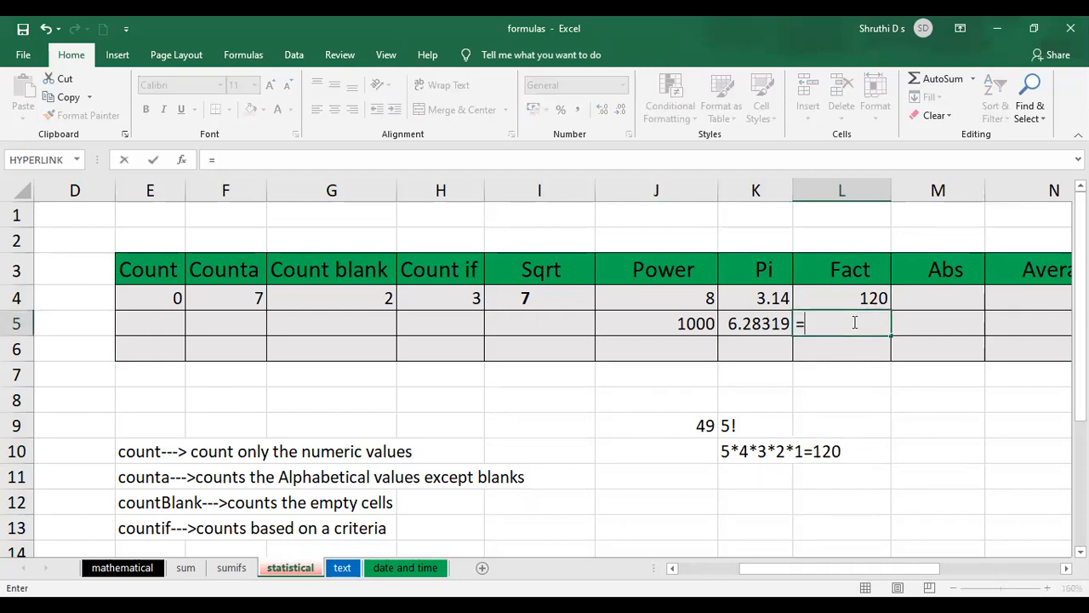
pyautogui.write('FACT(7)')
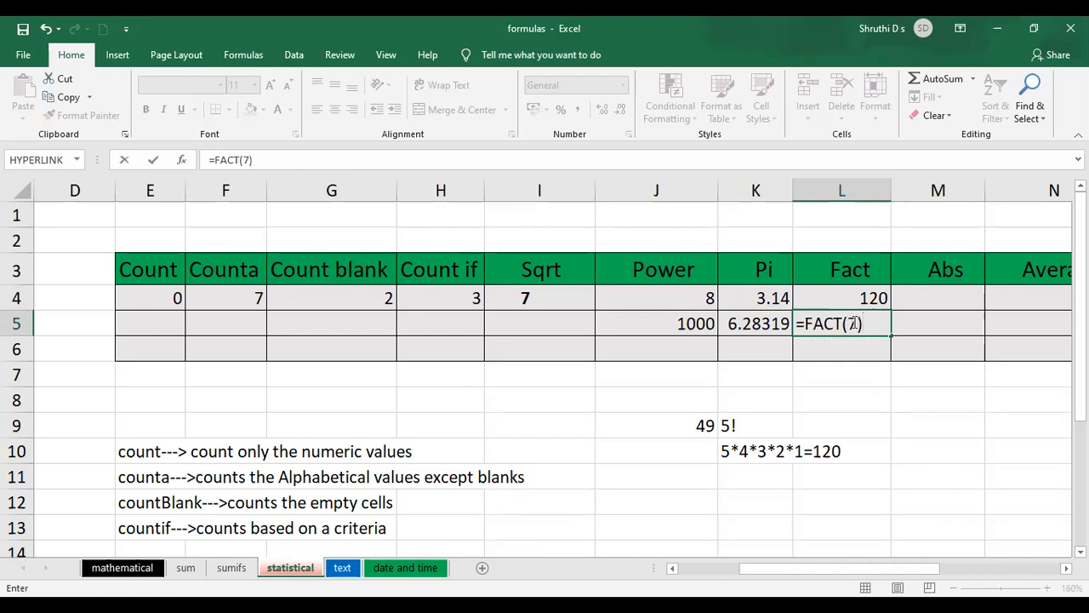
pyautogui.press('Return')
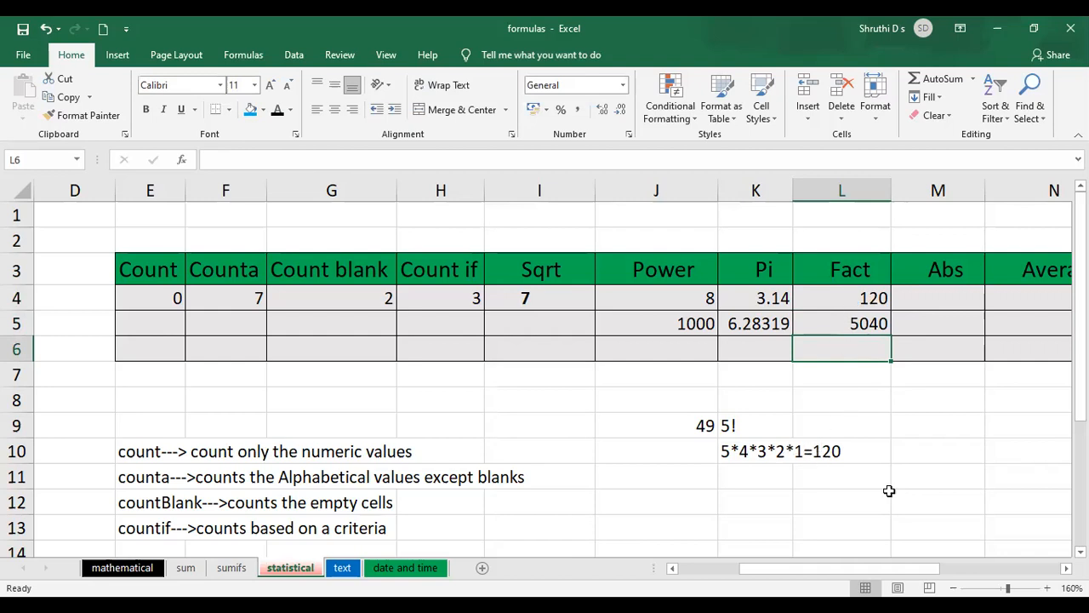
# Step: Add the note "abs()--->convert negative values into positive values" in E14, below the countif explanation
pyautogui.hscroll(3, 866, 564)
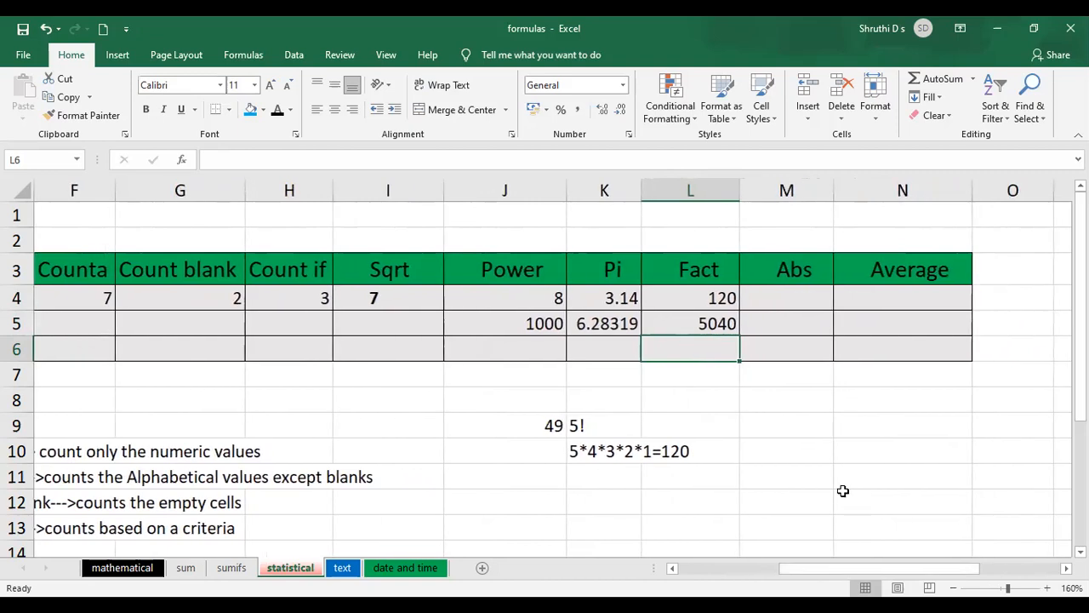
pyautogui.click(795, 304)
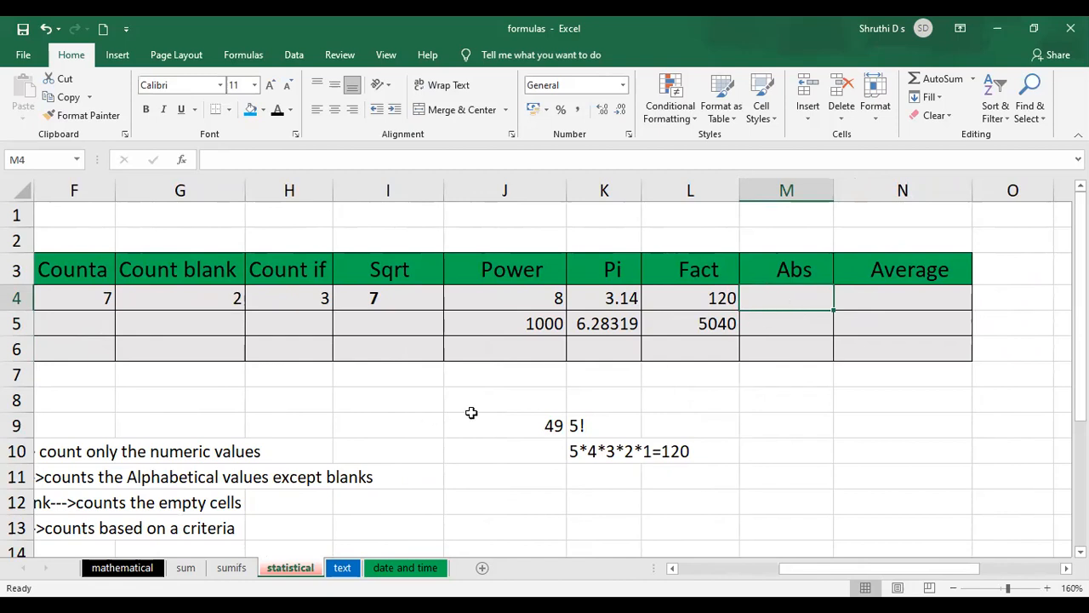
pyautogui.moveTo(786, 570); pyautogui.dragTo(679, 576)
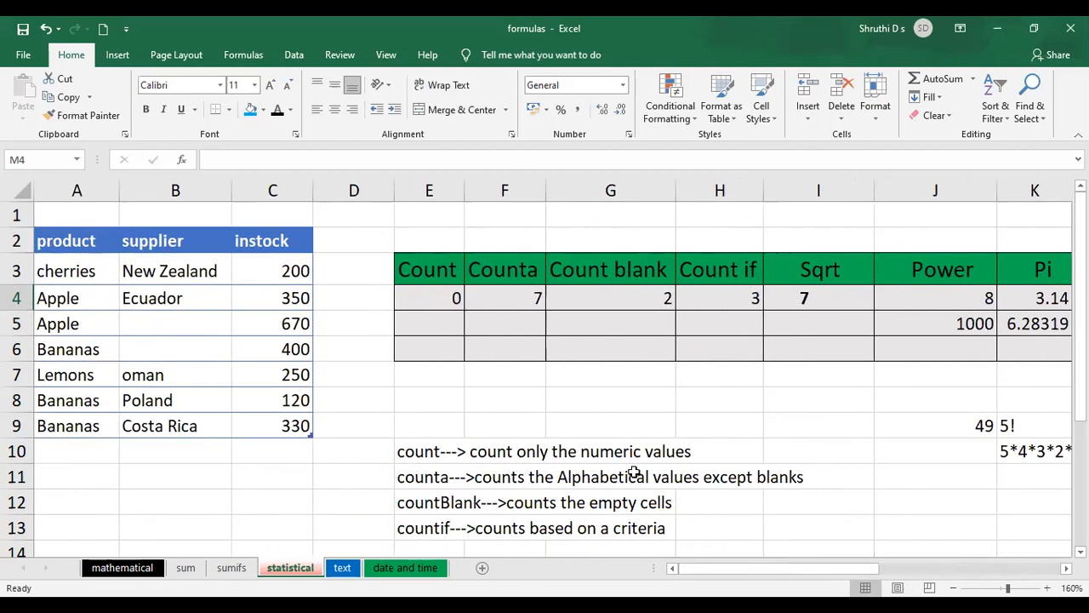
pyautogui.scroll(-2, 469, 409)
pyautogui.click(449, 397)
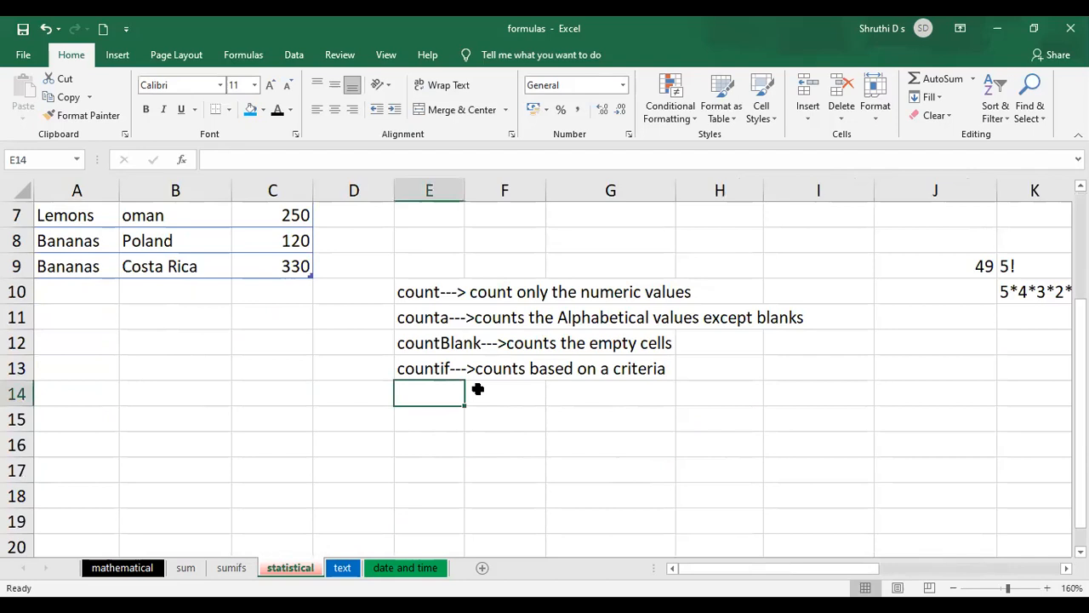
pyautogui.write('abs()')
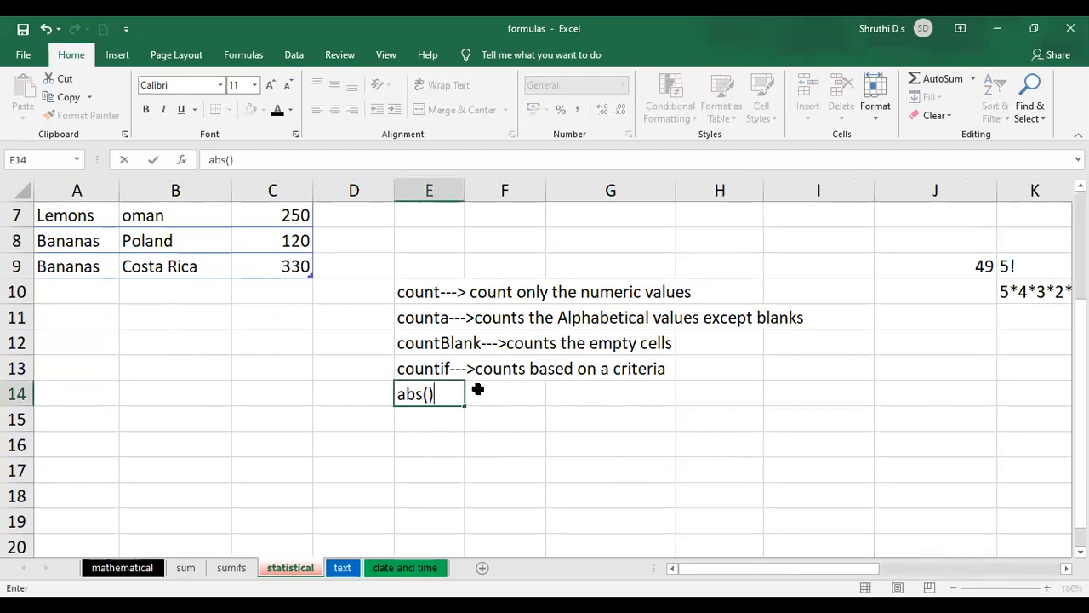
pyautogui.write('--->')
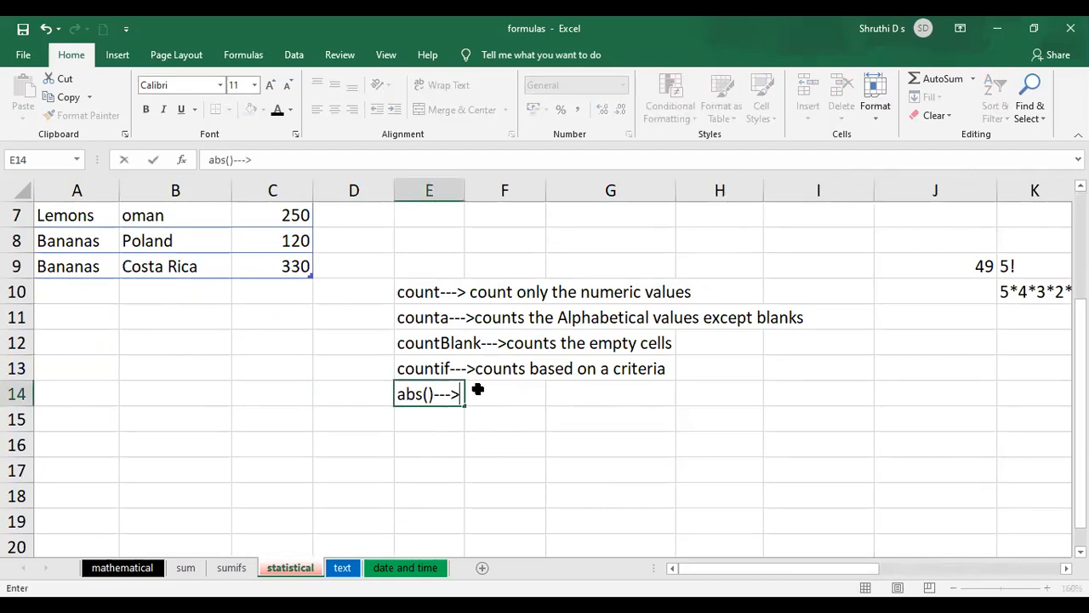
pyautogui.write('convert negative values into')
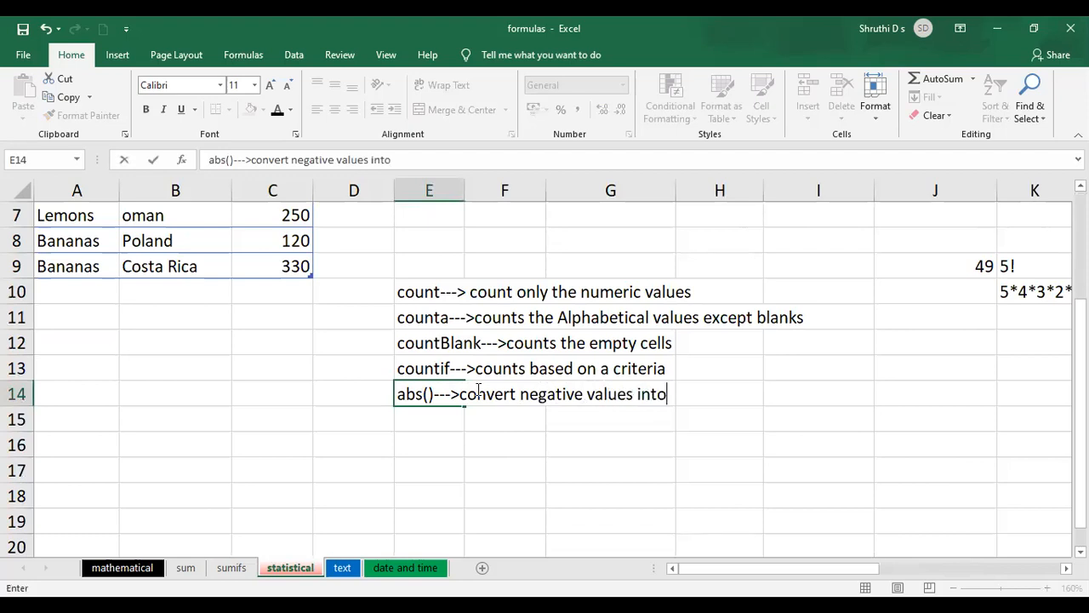
pyautogui.write(' posit')
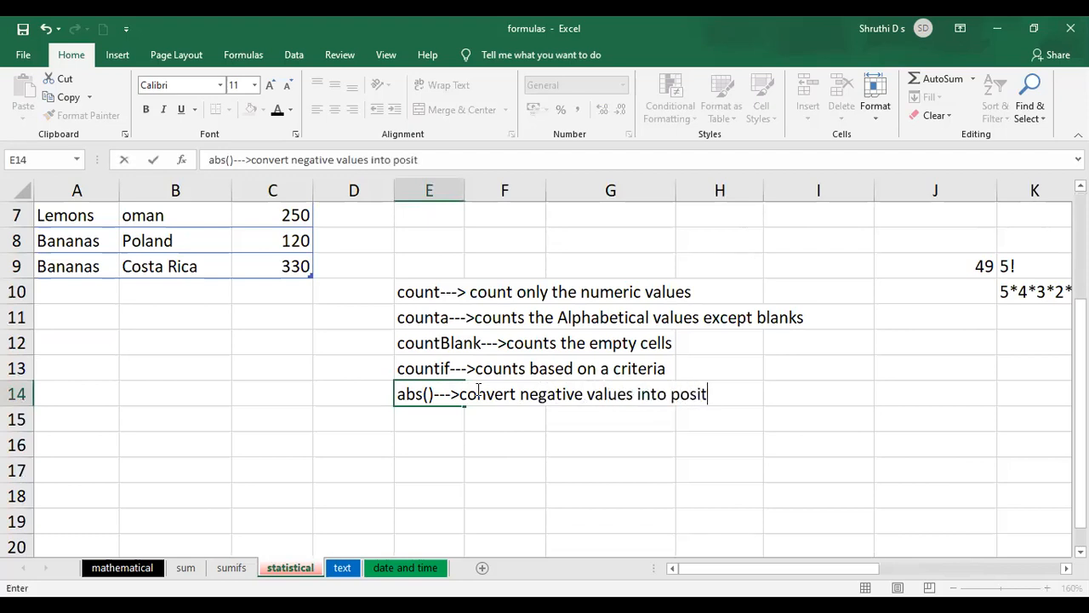
pyautogui.write('ive values')
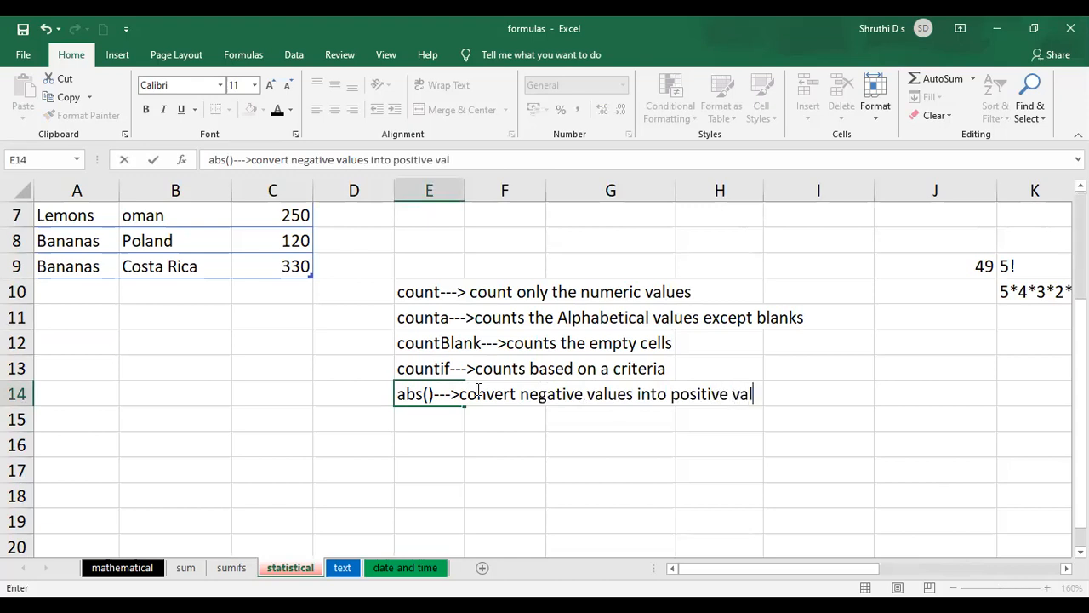
# Step: Enter =ABS(-34) in M4 under the Abs heading
pyautogui.moveTo(768, 570); pyautogui.dragTo(888, 562)
pyautogui.scroll(2, 877, 482)
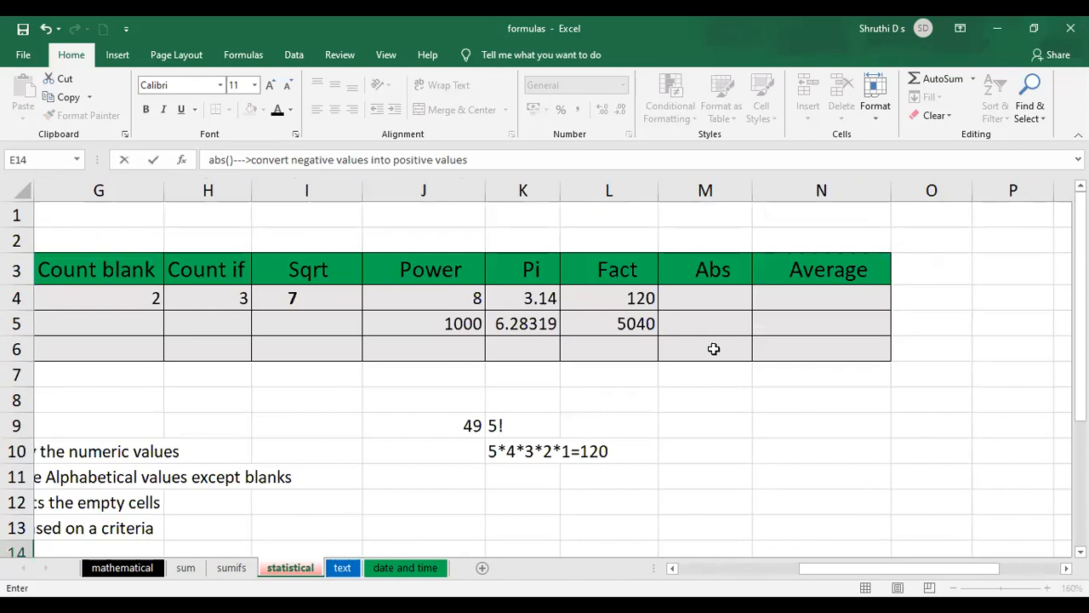
pyautogui.click(715, 298)
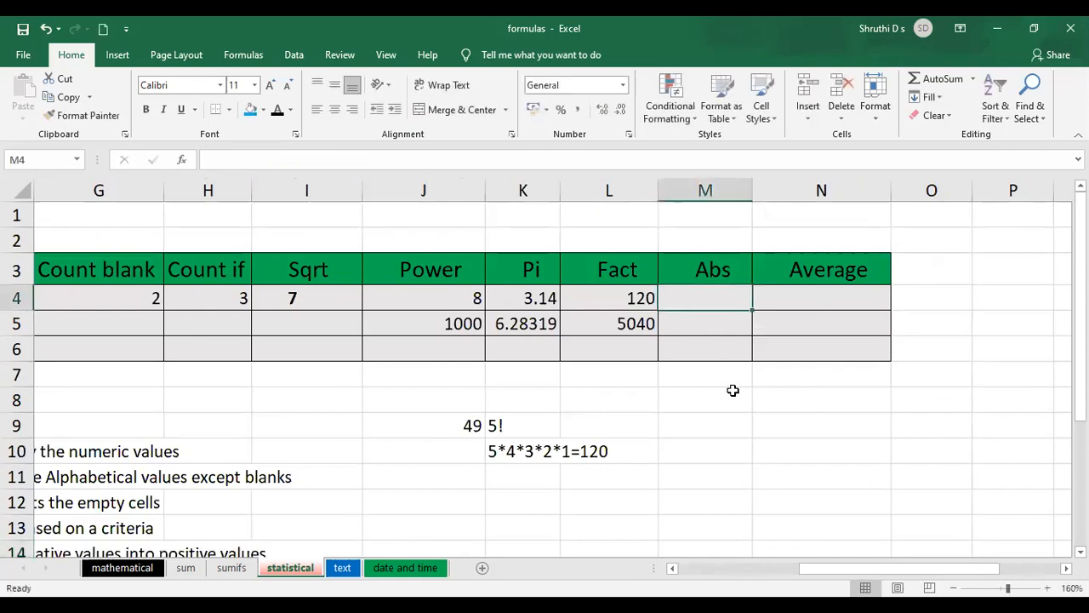
pyautogui.write('=')
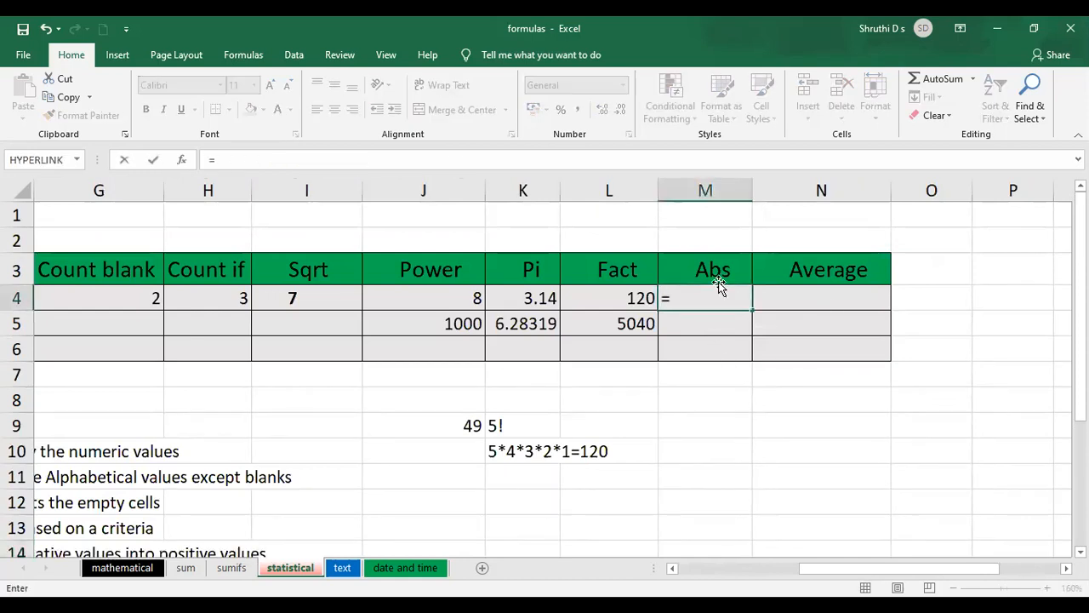
pyautogui.write('abs')
pyautogui.press('Tab')
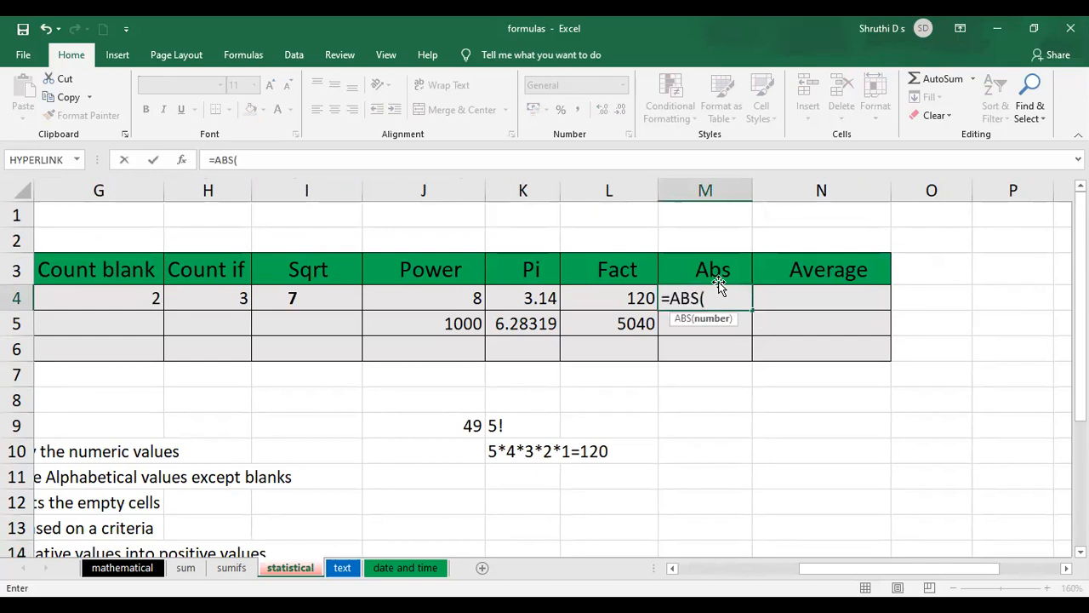
pyautogui.write('-34)')
pyautogui.press('Return')
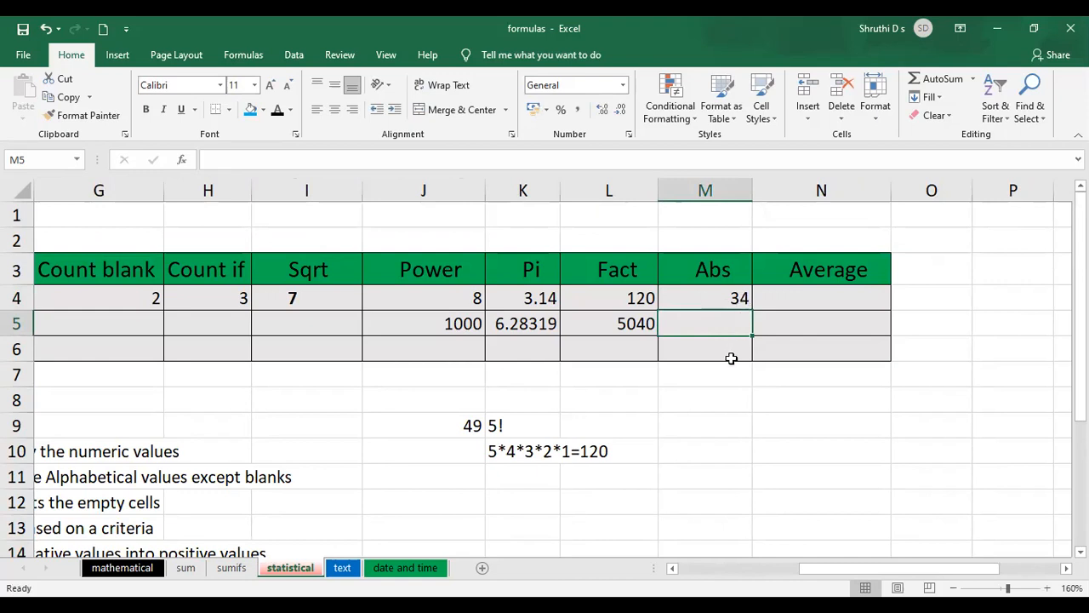
# Step: Enter -45 in M9 as a sample negative number for the Abs column
pyautogui.click(722, 428)
pyautogui.write('45')
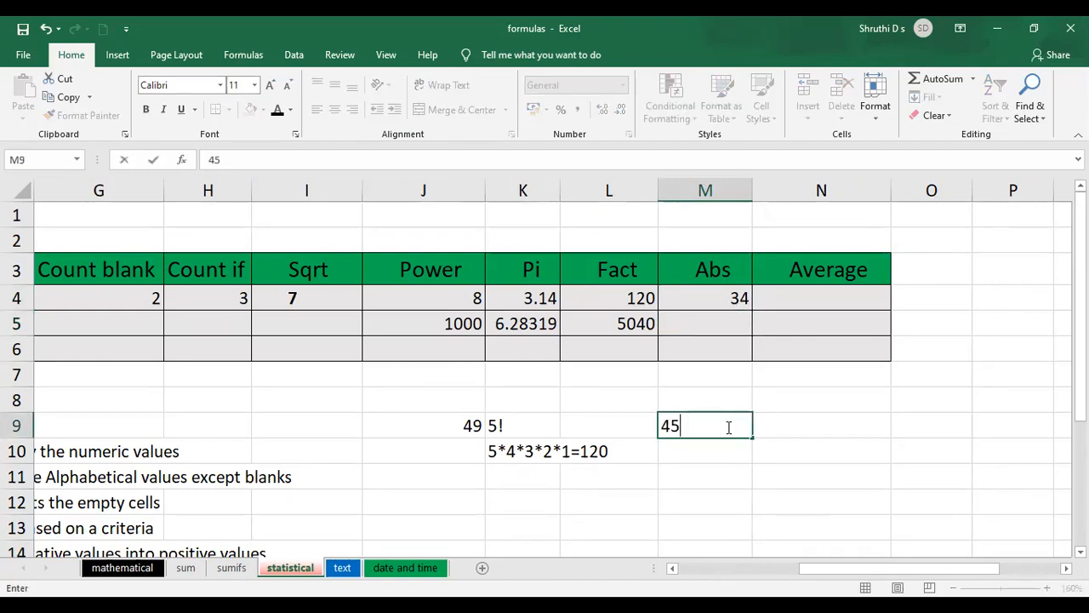
pyautogui.press('BackSpace')
pyautogui.press('BackSpace')
pyautogui.write('-')
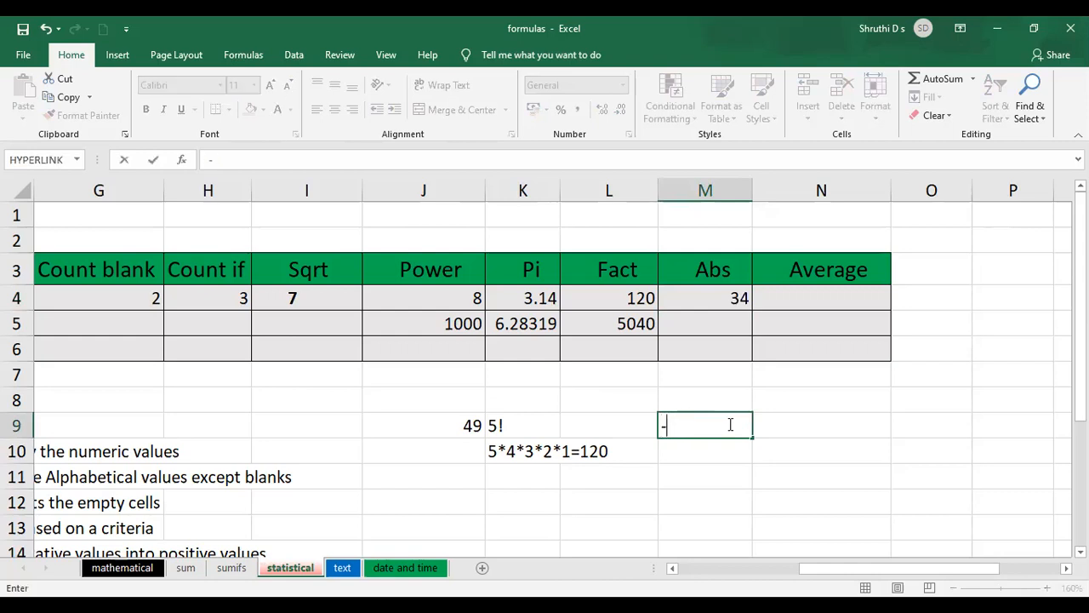
pyautogui.write('45')
pyautogui.click(761, 477)
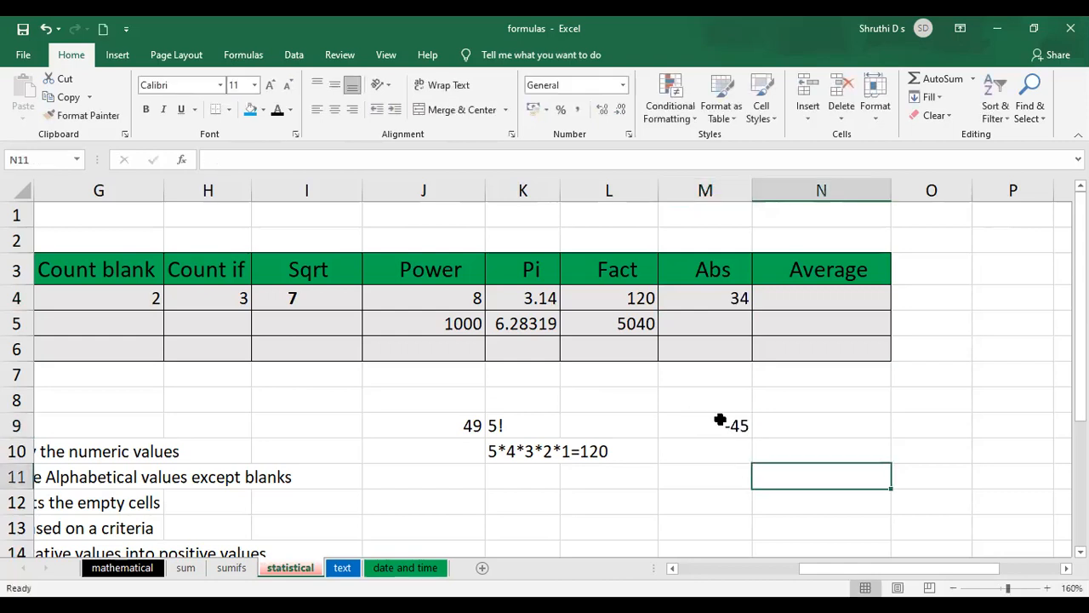
# Step: Enter =ABS(M9) in M5 of the Abs column and compare its result with the source number
pyautogui.click(729, 330)
pyautogui.write('=')
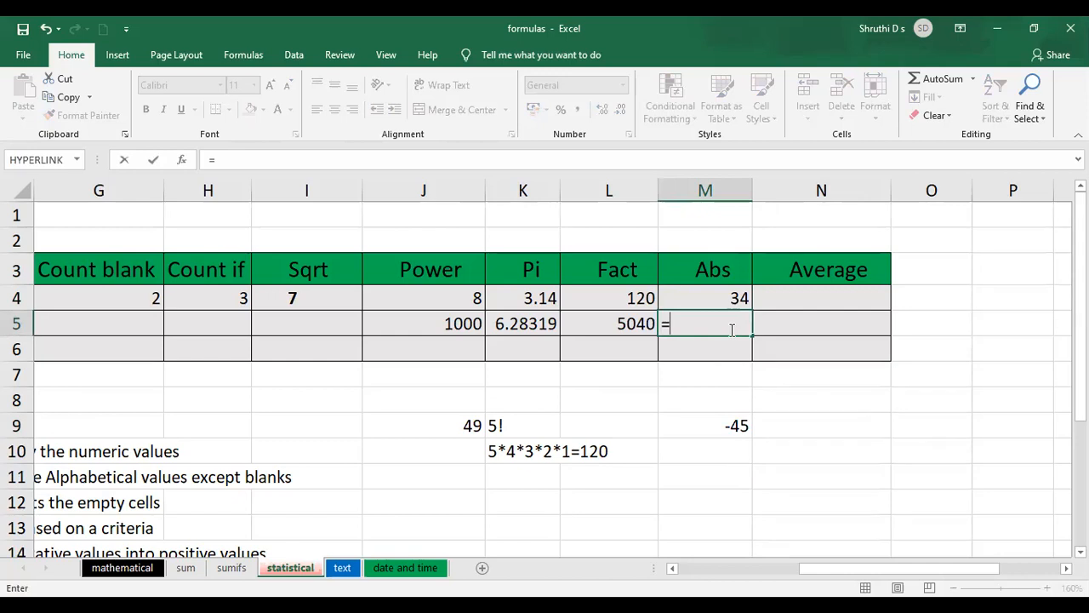
pyautogui.write('abs')
pyautogui.press('Tab')
pyautogui.click(723, 418)
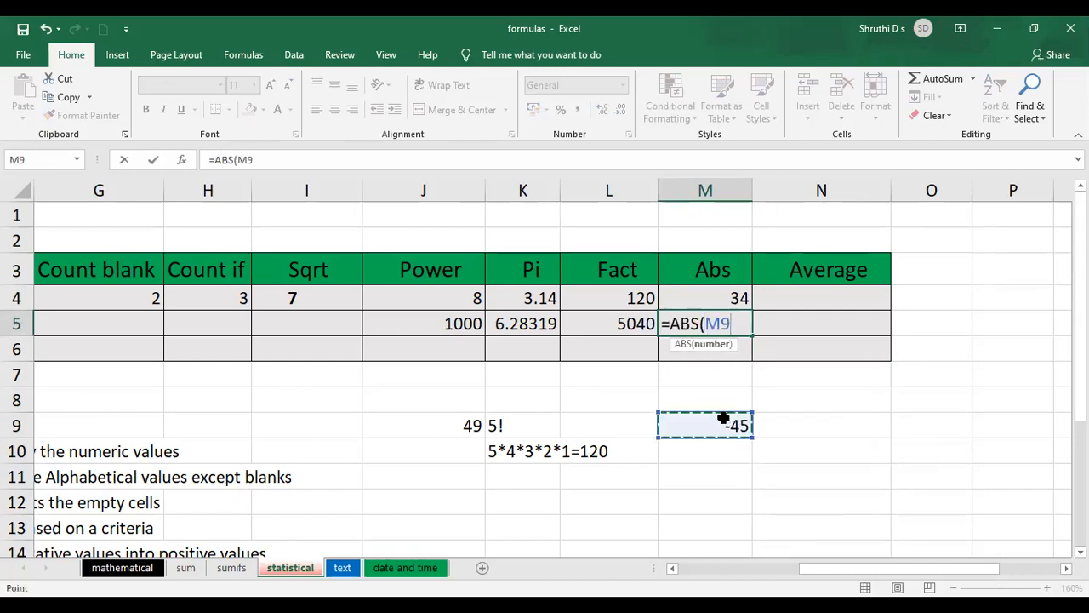
pyautogui.write(')')
pyautogui.press('Return')
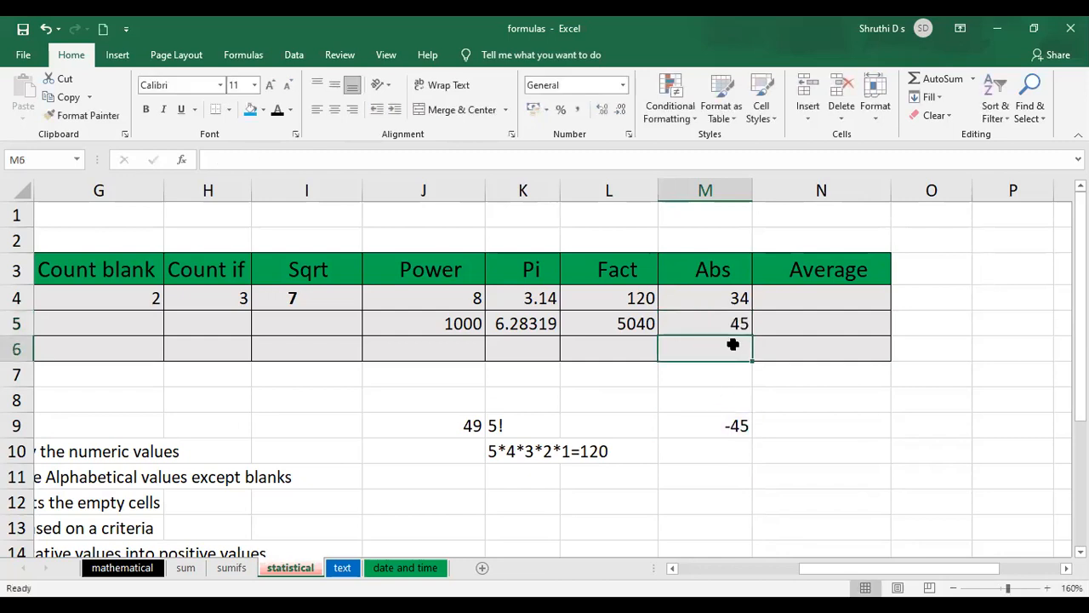
pyautogui.click(725, 428)
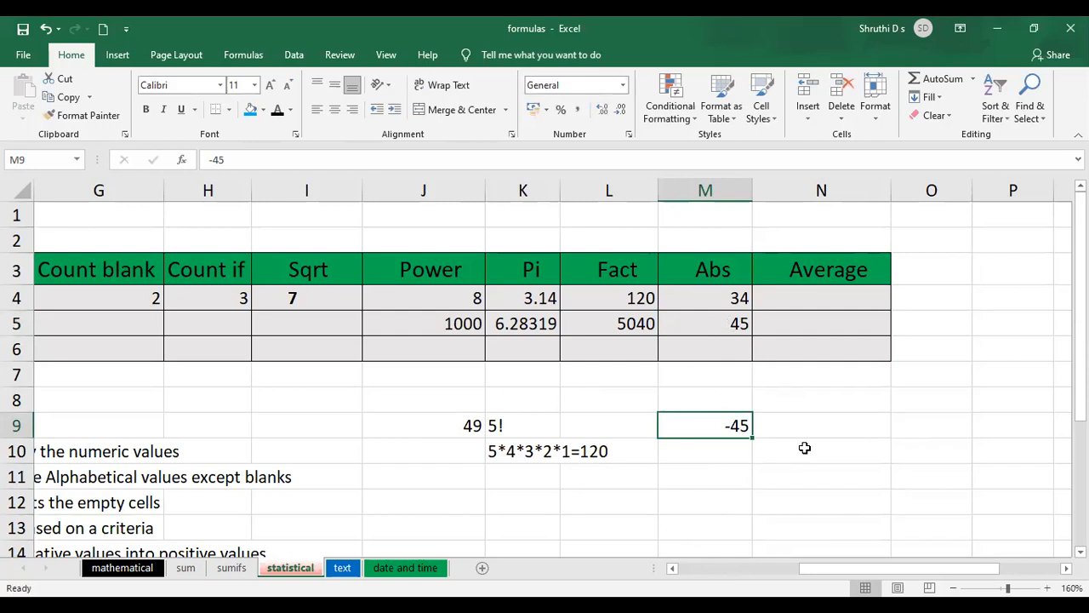
# Step: Enter the sample numbers 34 in N9 and 23 in N10, beside the negative sample value
pyautogui.click(842, 426)
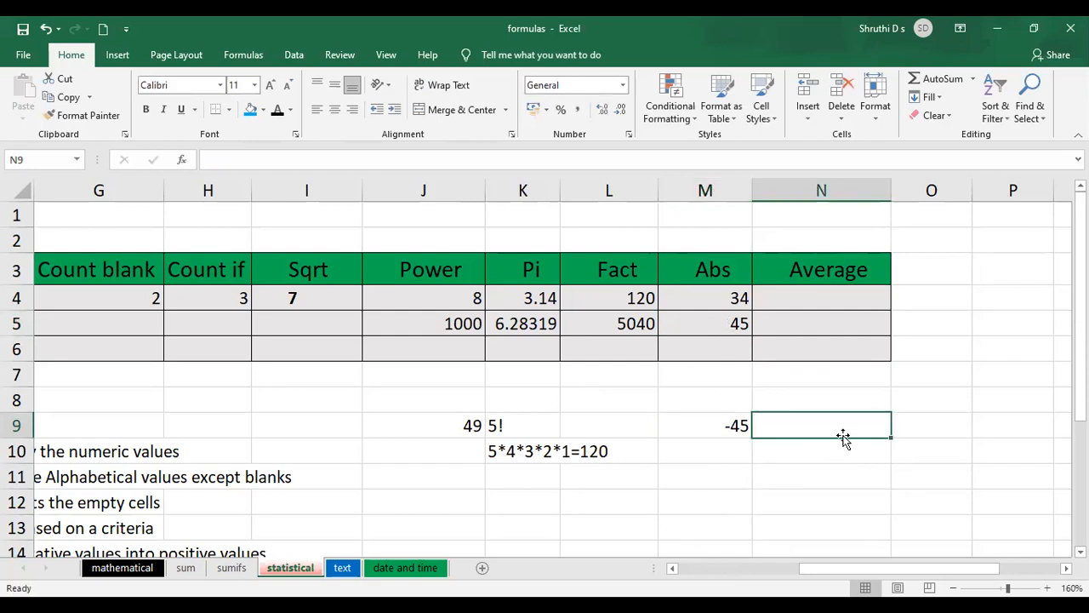
pyautogui.write('34')
pyautogui.press('Return')
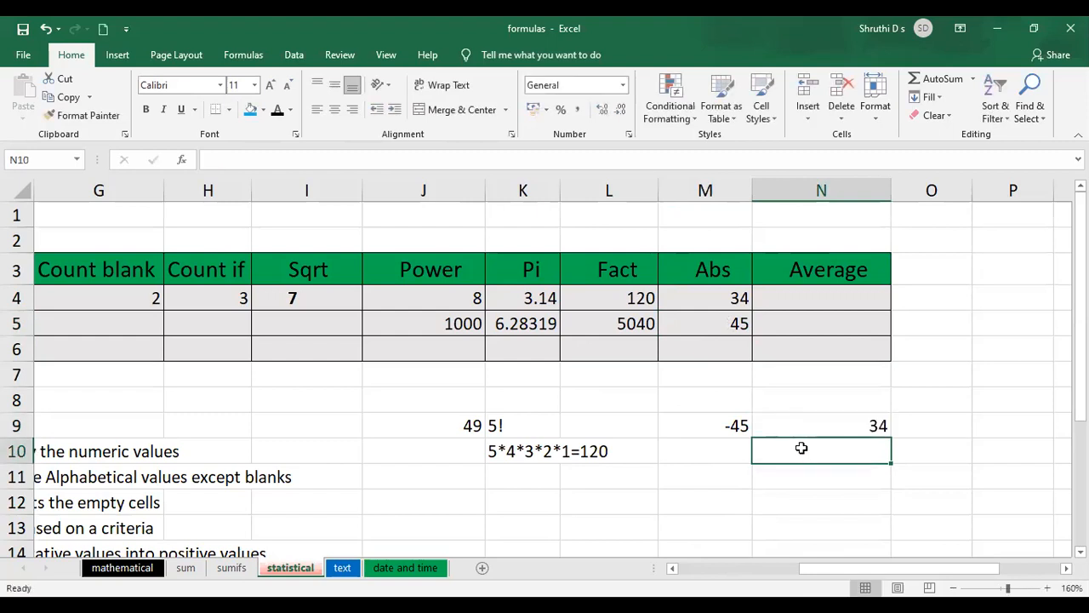
pyautogui.write('23')
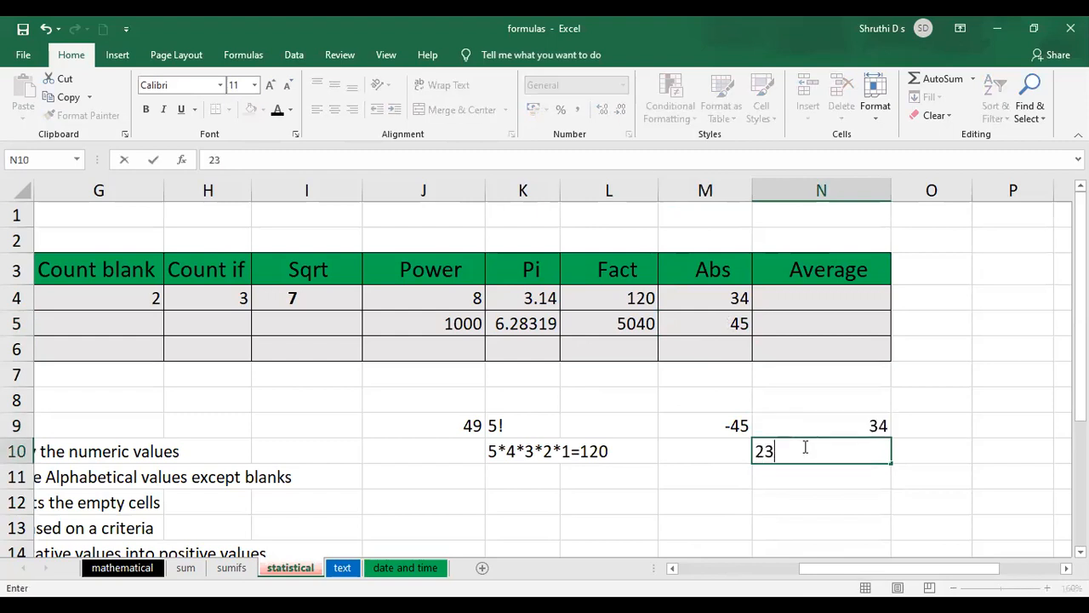
pyautogui.click(863, 427)
pyautogui.click(879, 456)
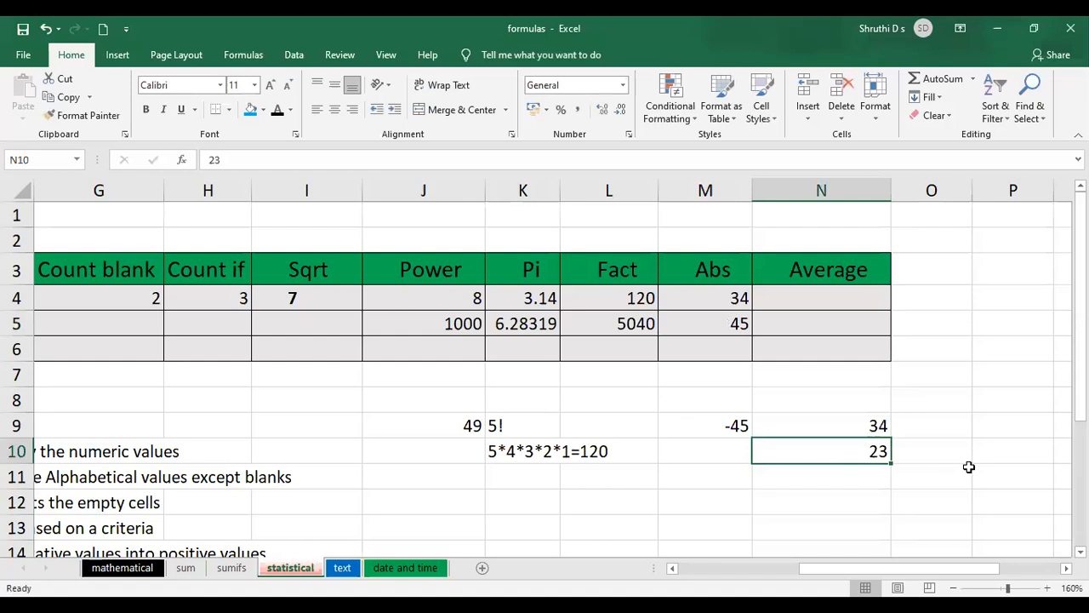
pyautogui.keyDown('ctrl'); pyautogui.scroll(3, 908, 518); pyautogui.keyUp('ctrl')
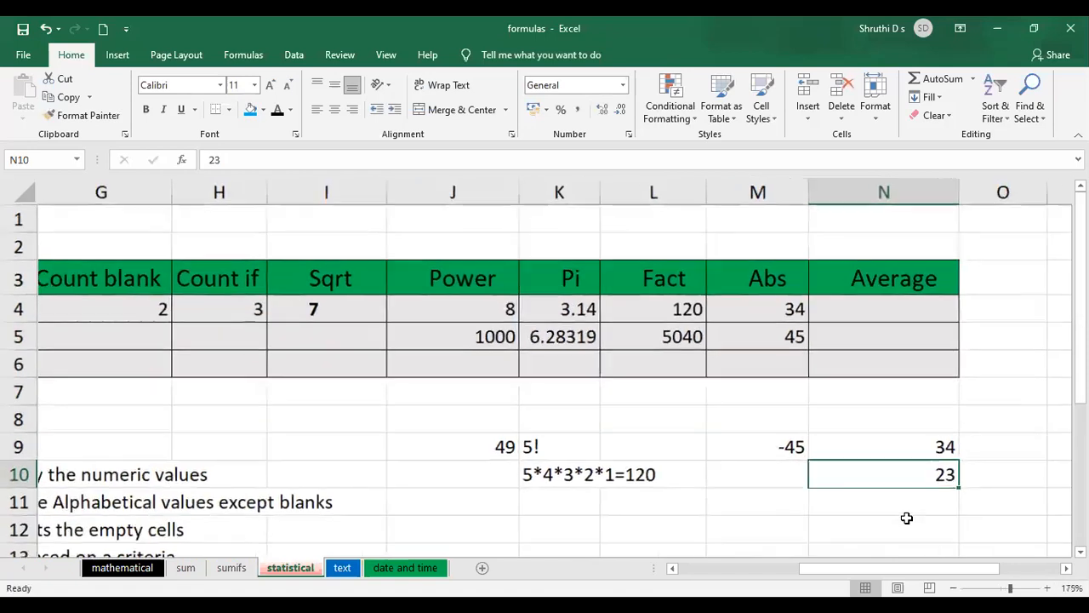
pyautogui.moveTo(914, 571); pyautogui.dragTo(917, 572)
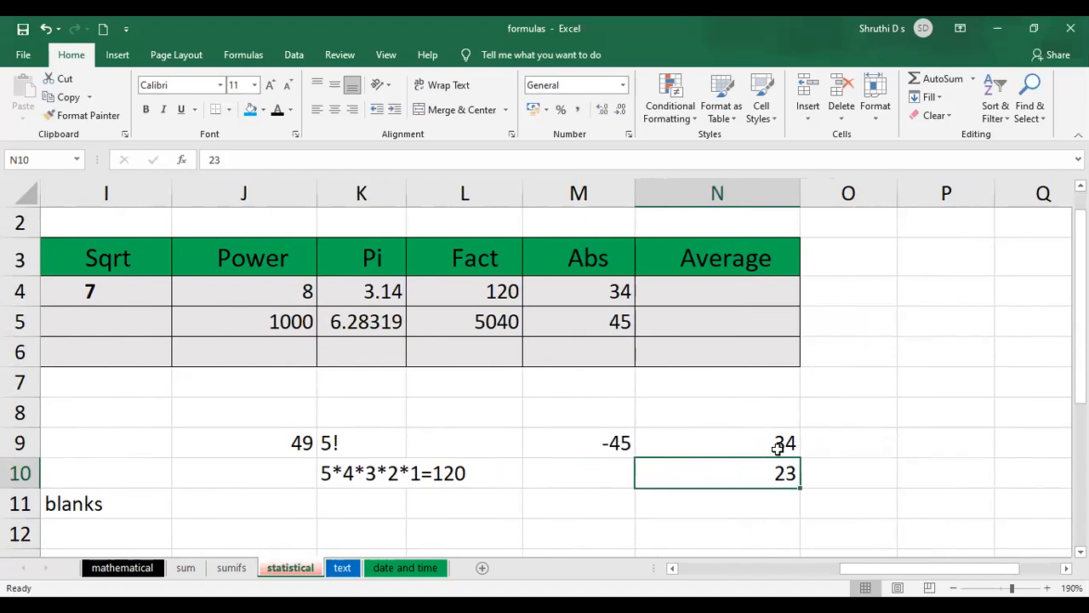
pyautogui.click(779, 509)
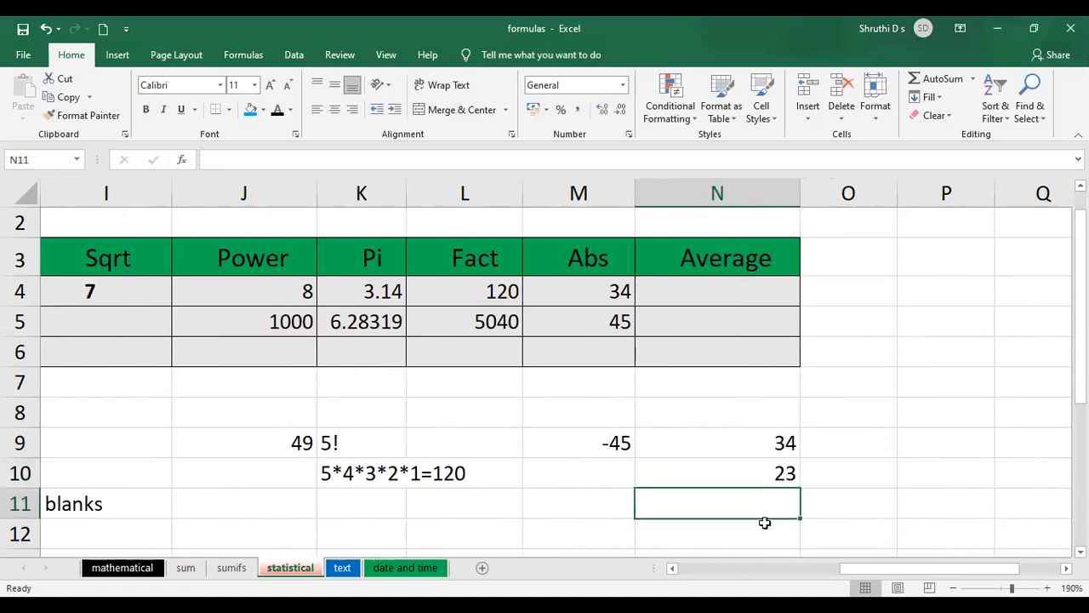
pyautogui.moveTo(790, 477); pyautogui.dragTo(786, 446)
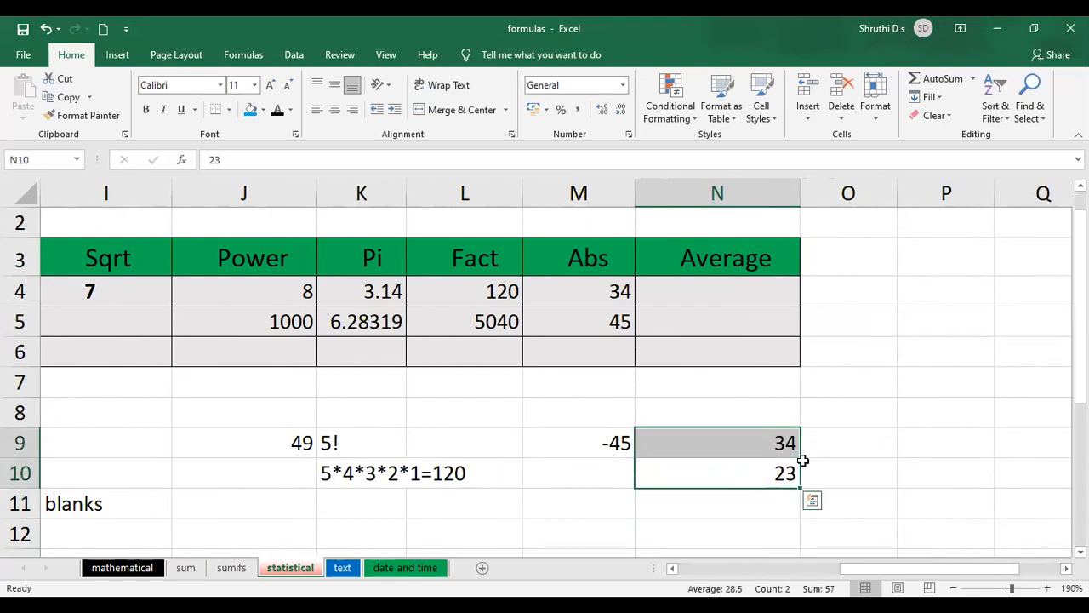
# Step: Build the formula =ABS(N10-N9) in M6 of the Abs column from the two sample numbers
pyautogui.click(607, 349)
pyautogui.write('=')
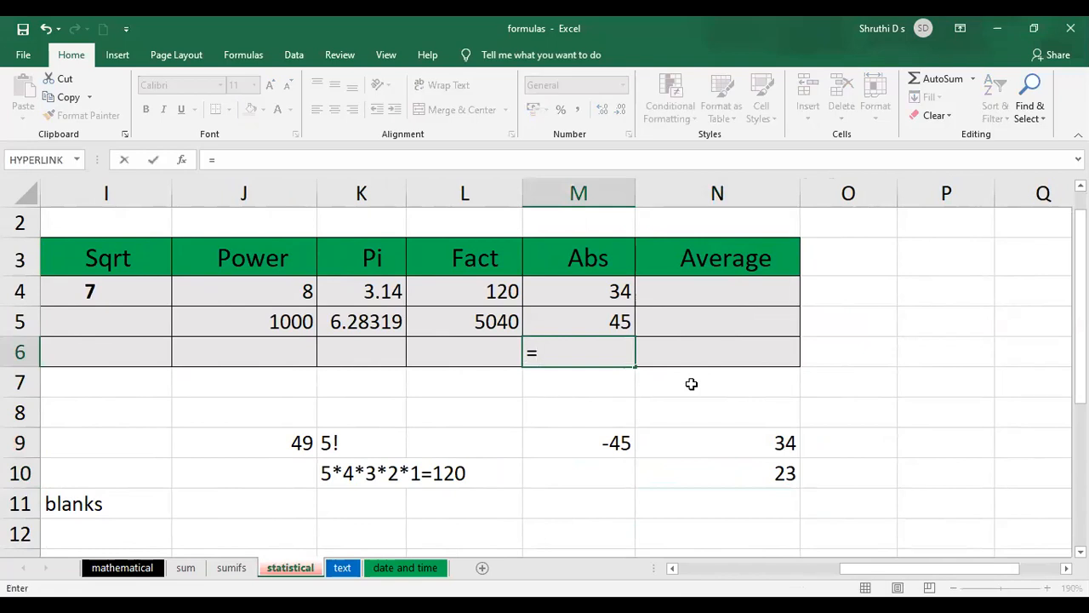
pyautogui.write('abs')
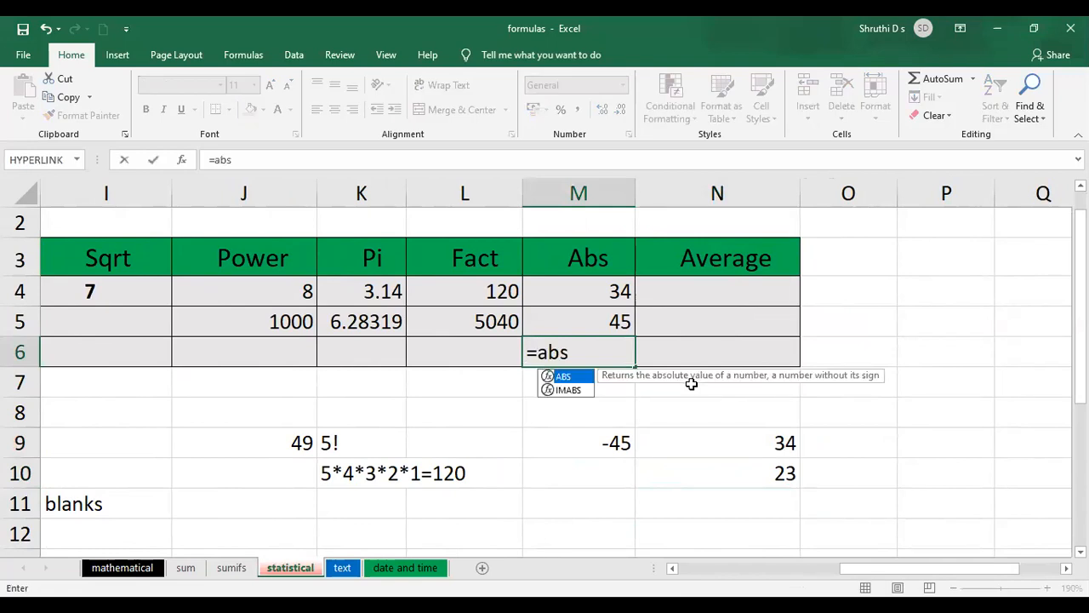
pyautogui.press('Tab')
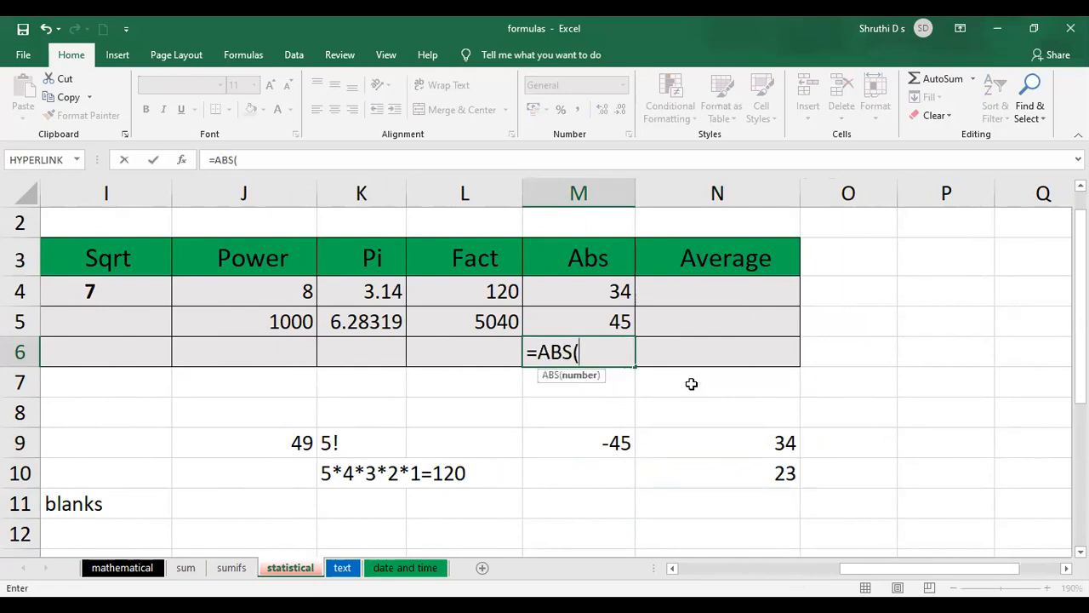
pyautogui.click(788, 443)
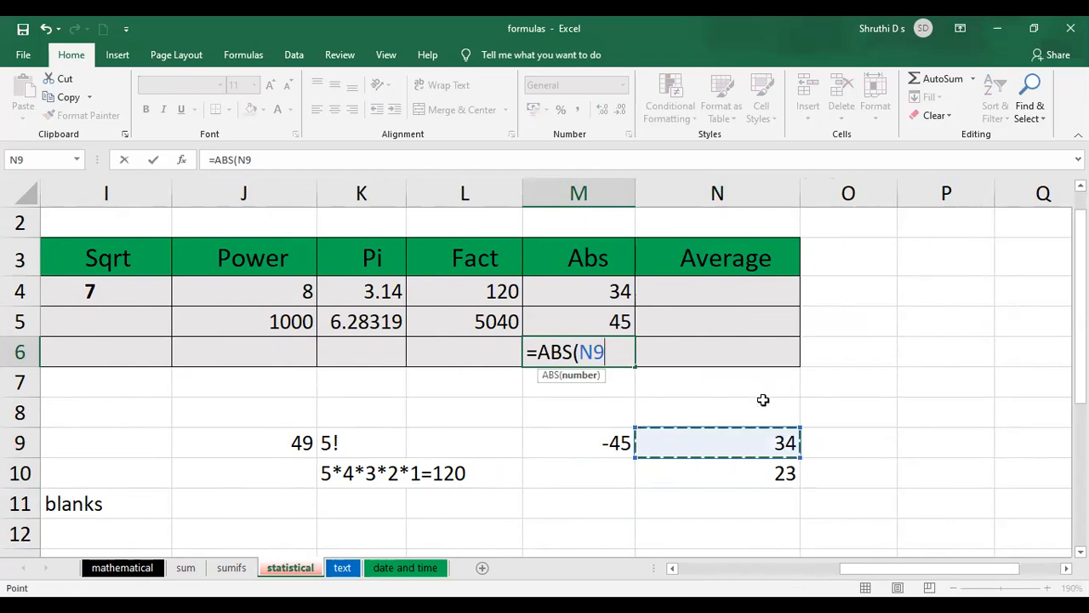
pyautogui.press('BackSpace')
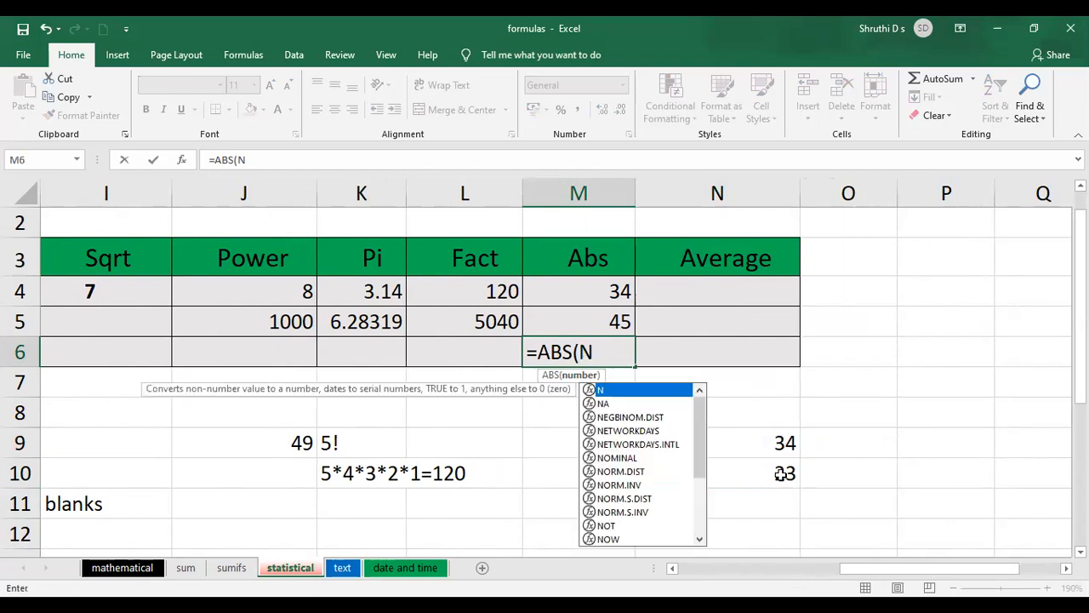
pyautogui.click(776, 474)
pyautogui.doubleClick(604, 354)
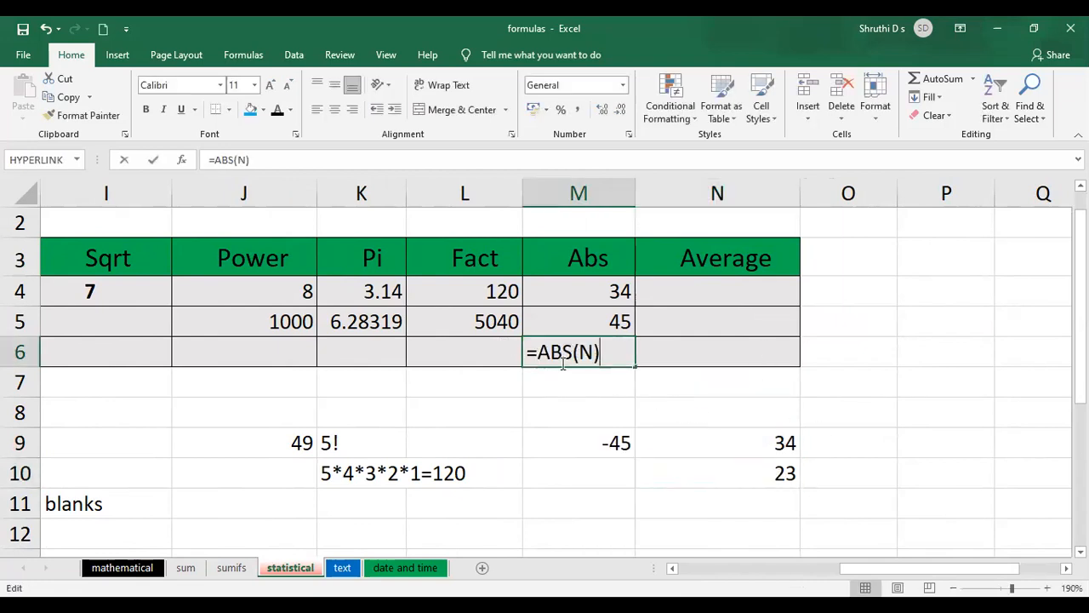
pyautogui.press('BackSpace')
pyautogui.click(764, 474)
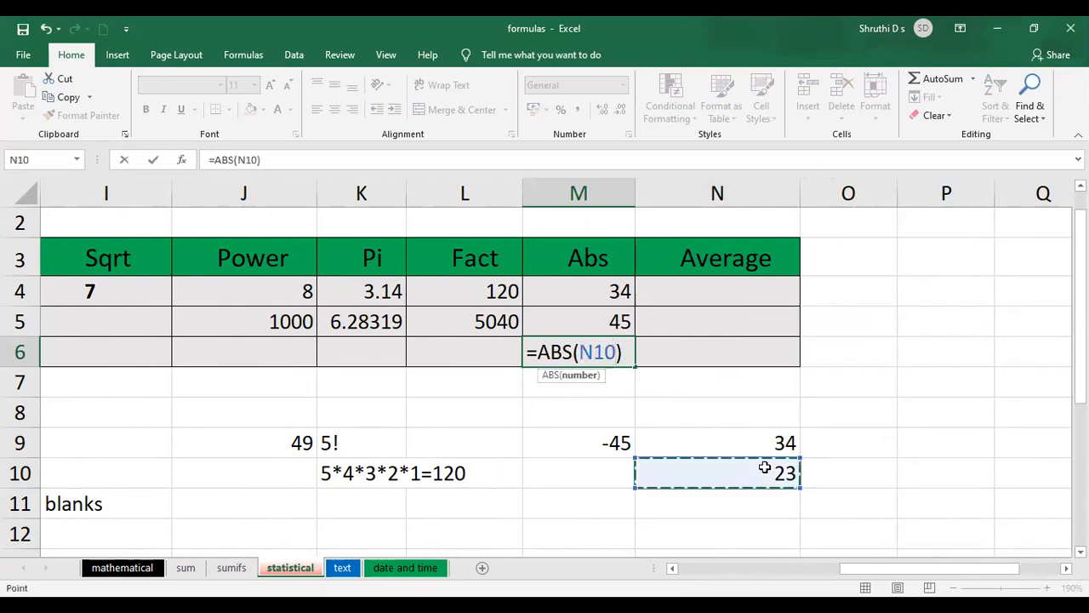
pyautogui.write('-')
pyautogui.click(777, 444)
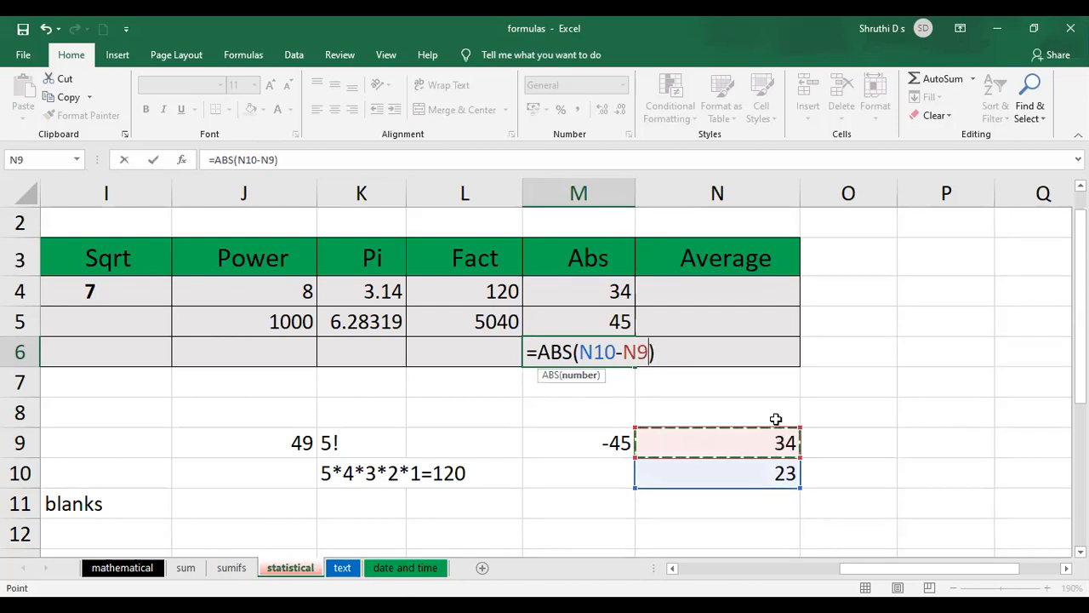
# Step: Remove the ABS function from the M6 formula and enter the plain difference =N10-N9
pyautogui.click(582, 352)
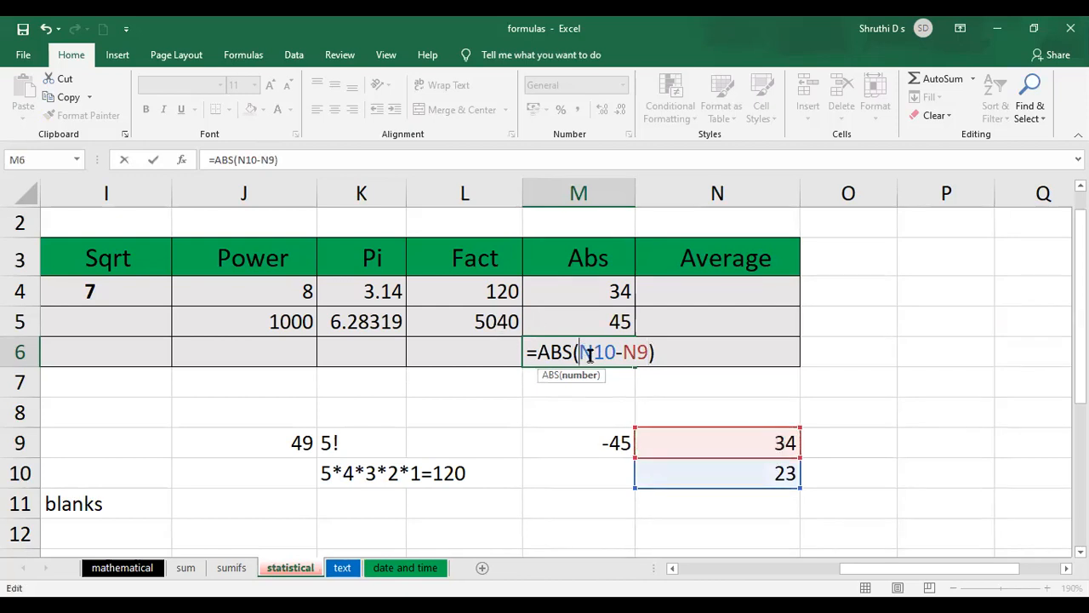
pyautogui.press('BackSpace')
pyautogui.press('BackSpace')
pyautogui.press('BackSpace')
pyautogui.press('BackSpace')
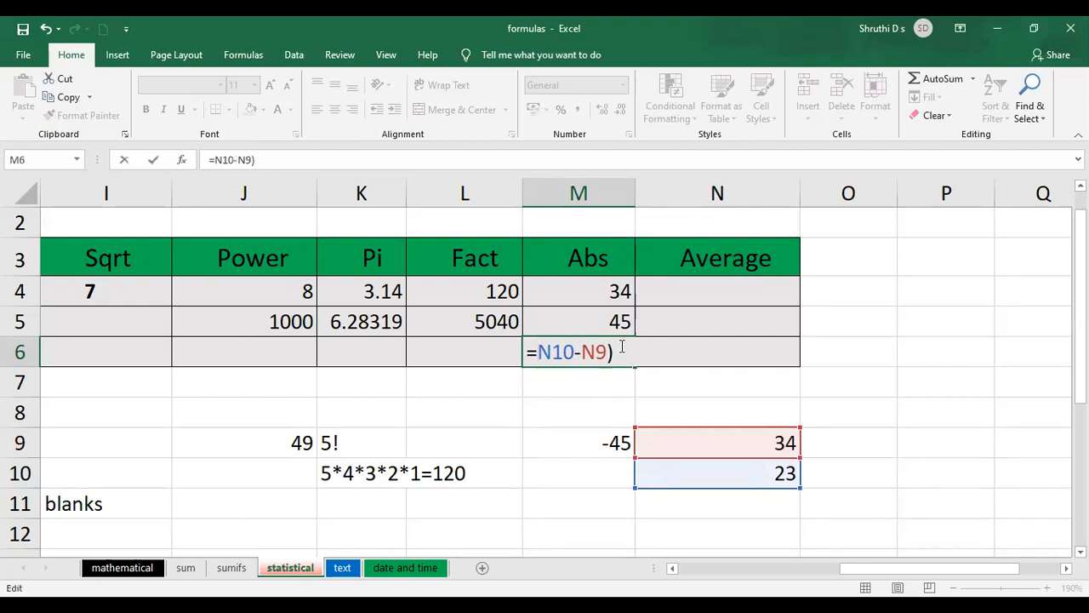
pyautogui.press('BackSpace')
pyautogui.press('Return')
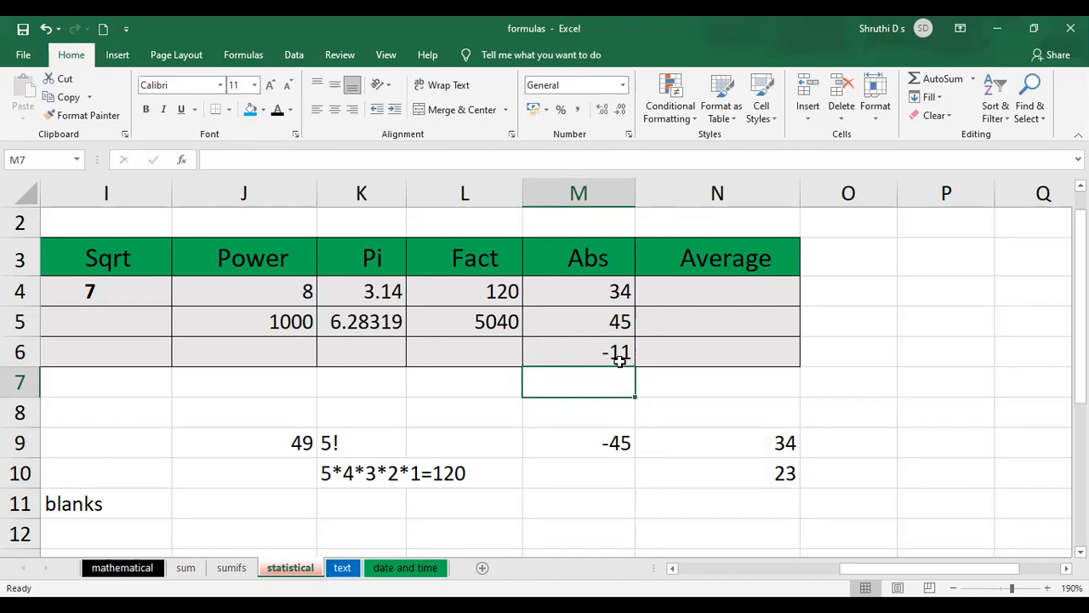
# Step: Wrap the difference in M6 with ABS as =ABS(N10-N9) and check the Abs results against the sample numbers in N9:N10
pyautogui.doubleClick(591, 351)
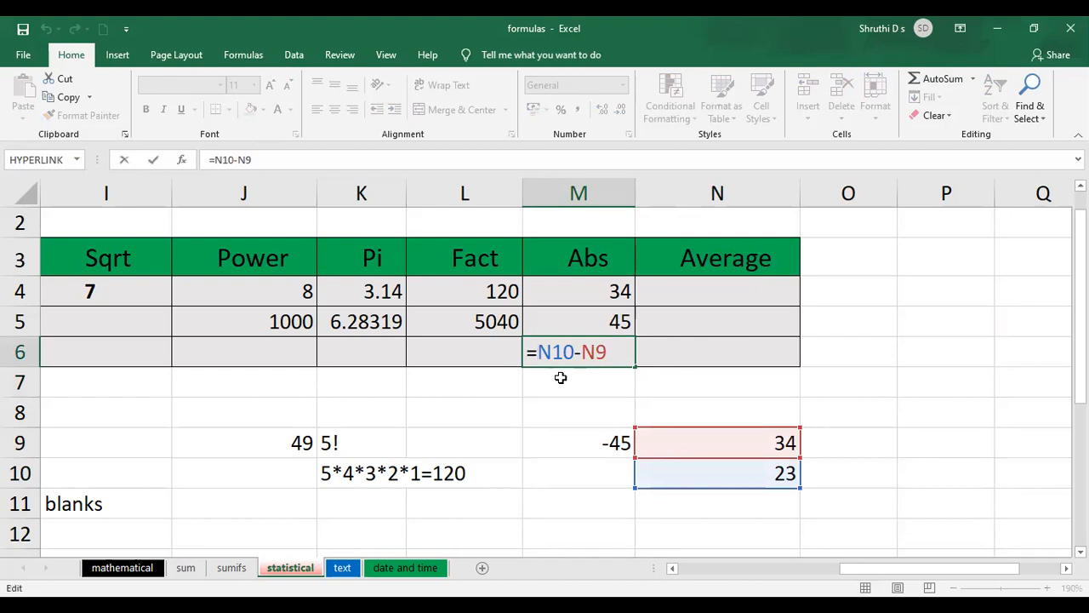
pyautogui.write('abs(')
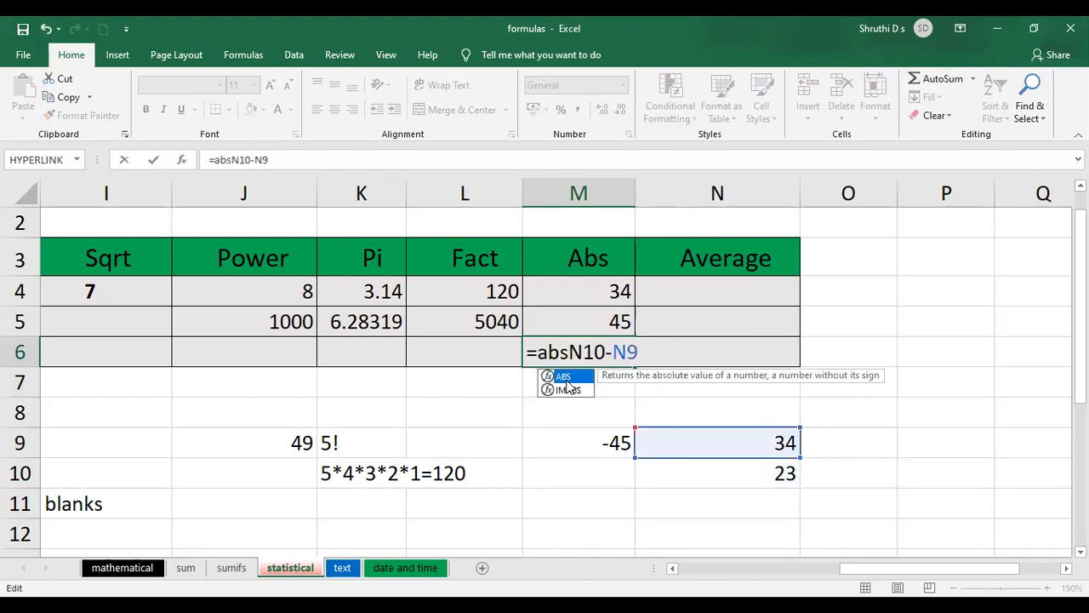
pyautogui.write(')')
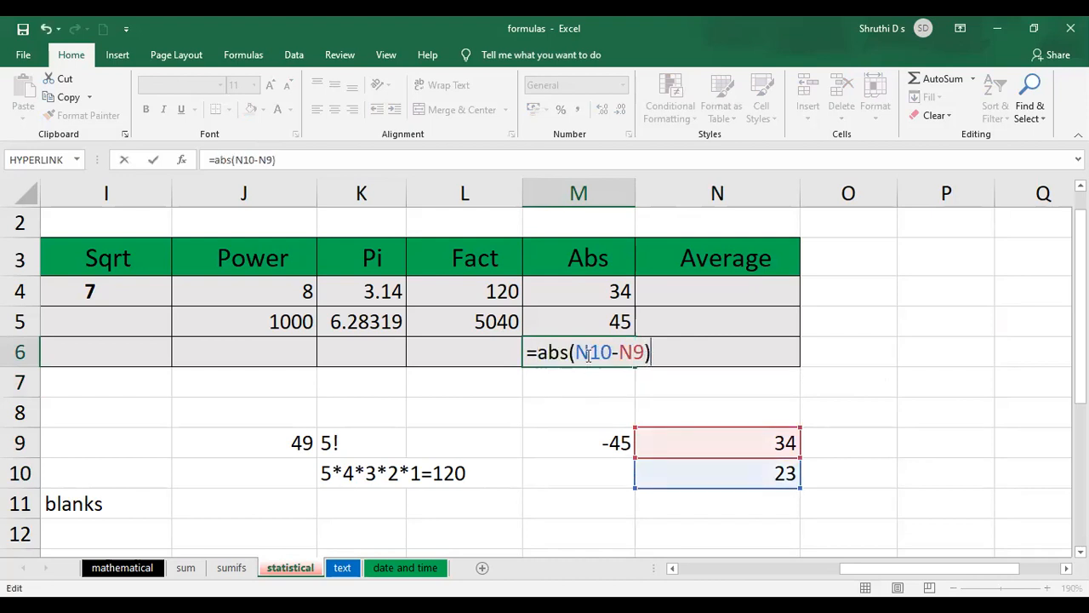
pyautogui.moveTo(574, 352); pyautogui.dragTo(618, 355)
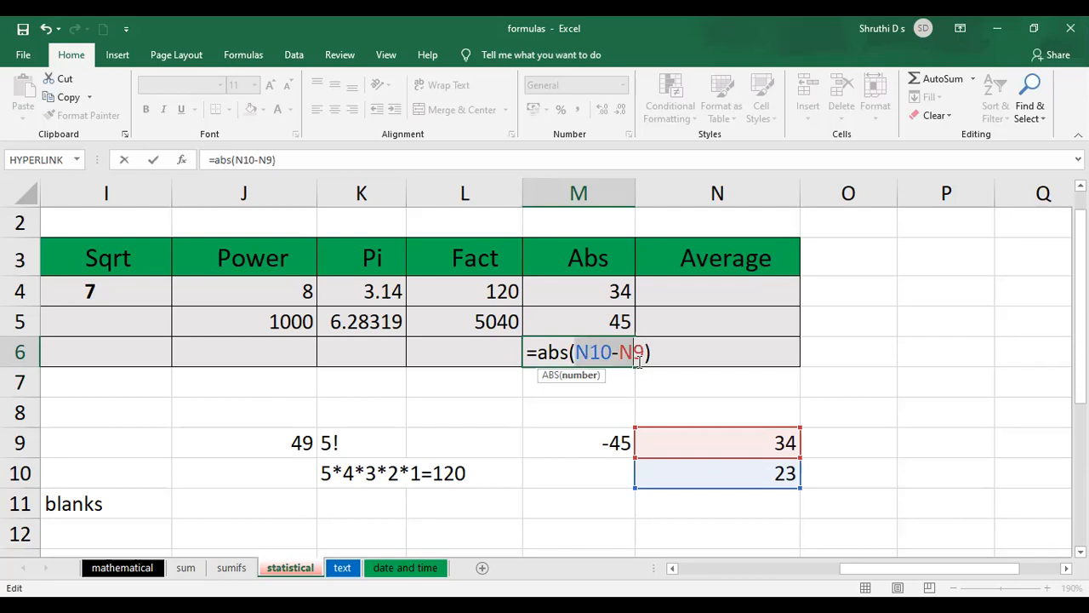
pyautogui.moveTo(542, 354); pyautogui.dragTo(569, 356)
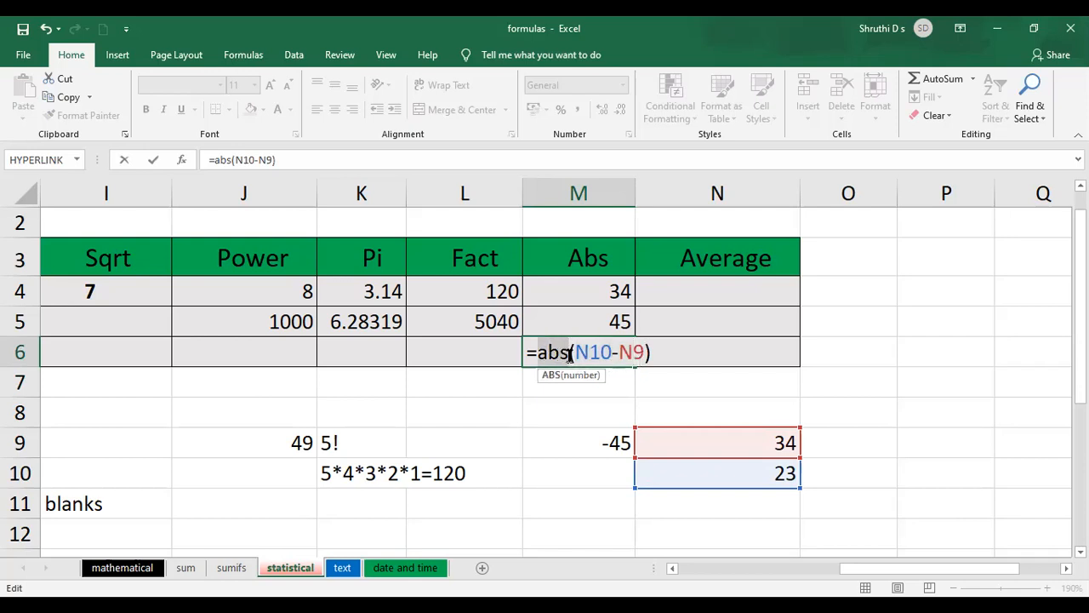
pyautogui.press('Return')
pyautogui.click(619, 351)
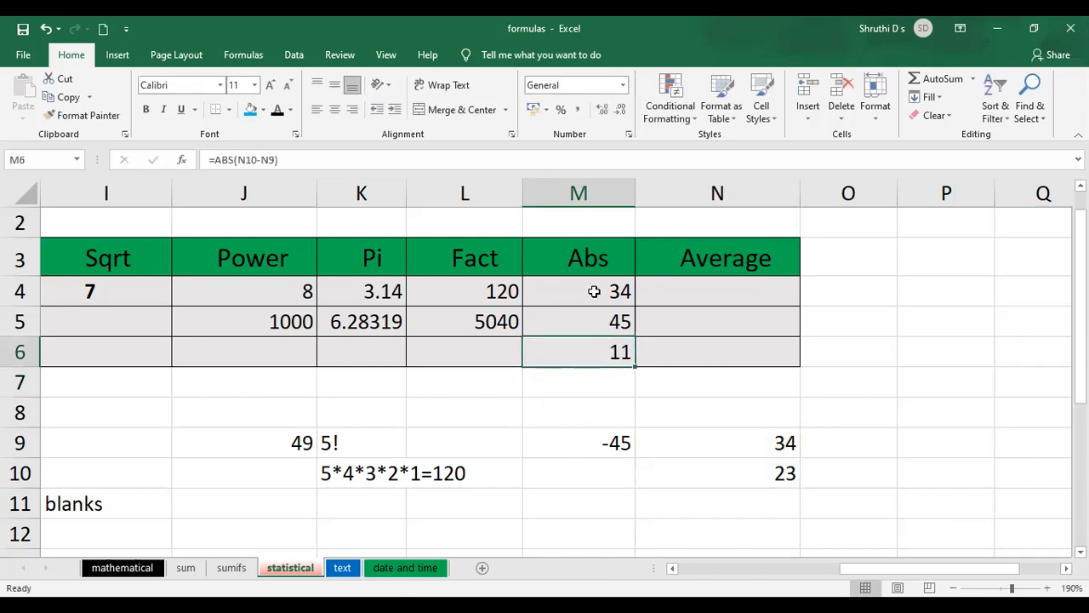
pyautogui.moveTo(591, 290); pyautogui.dragTo(594, 339)
pyautogui.click(563, 385)
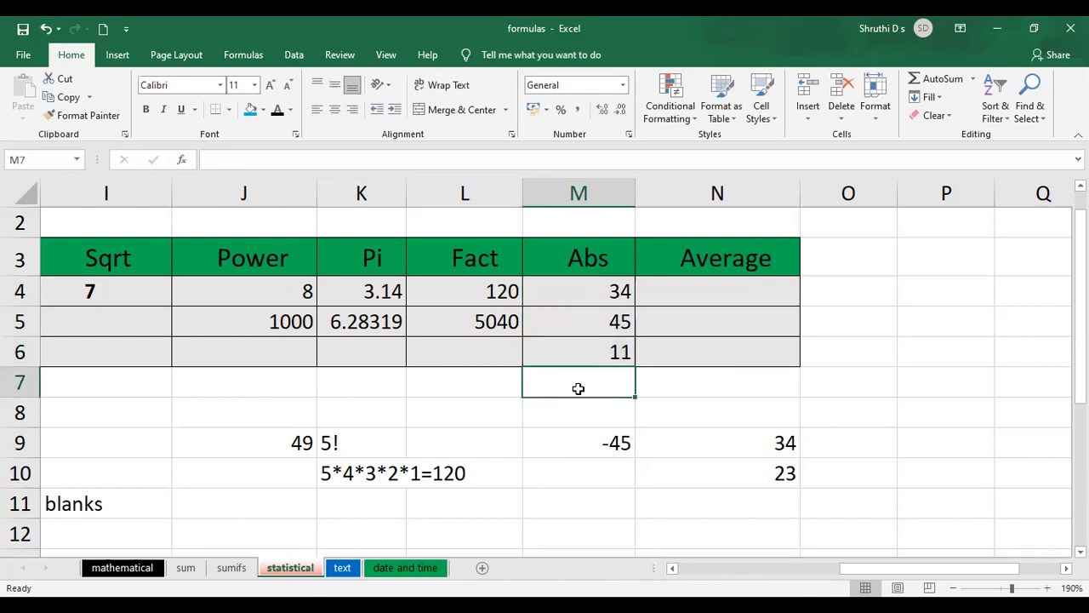
pyautogui.moveTo(750, 431); pyautogui.dragTo(766, 470)
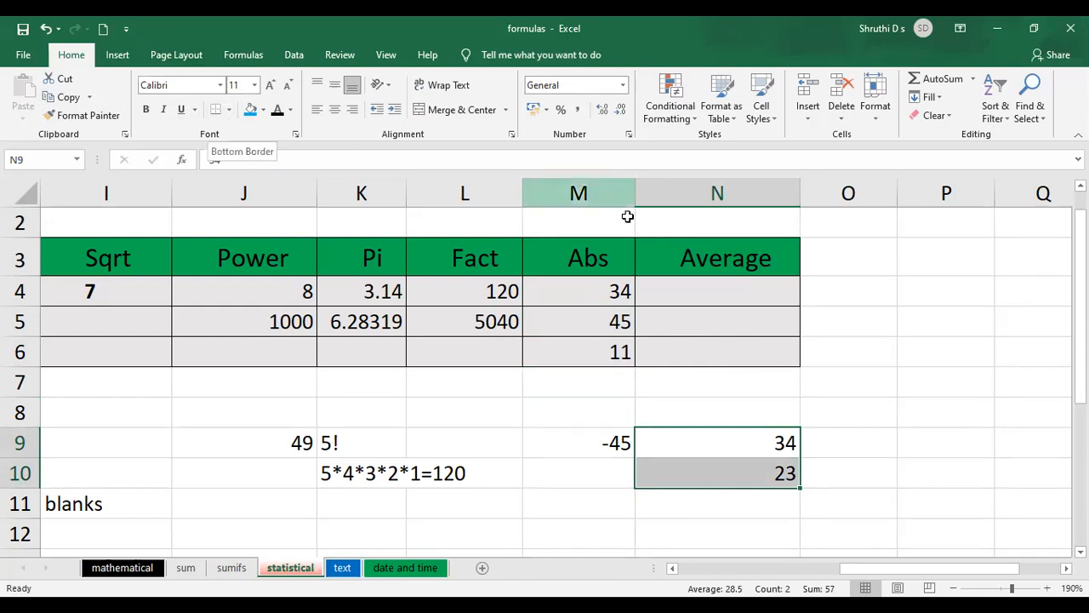
pyautogui.click(595, 264)
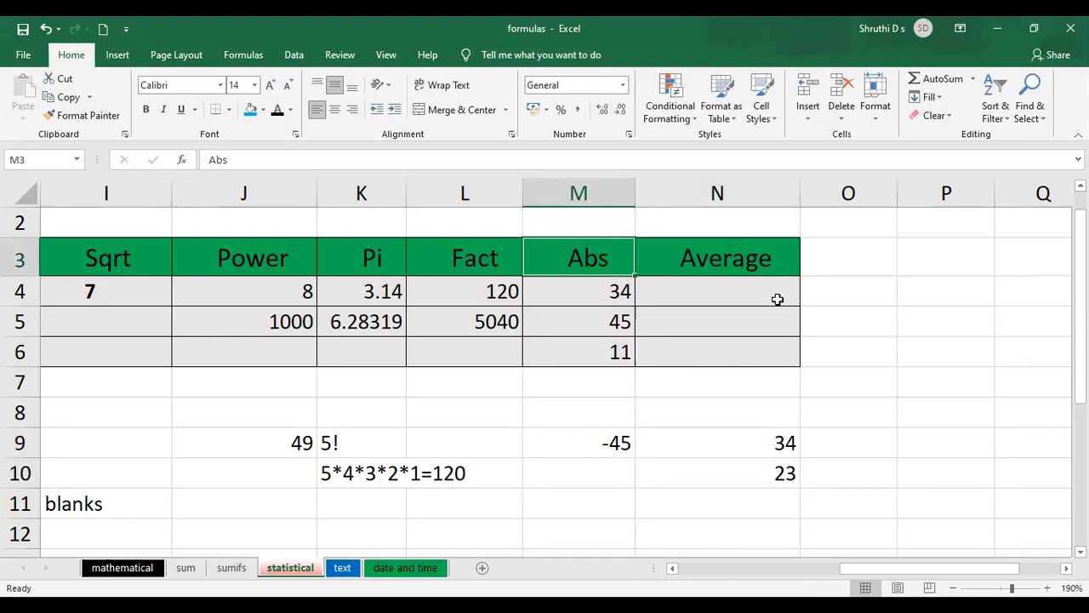
# Step: Enter =AVERAGE(234,567) in N4 under the Average heading and check the resulting cell
pyautogui.click(715, 291)
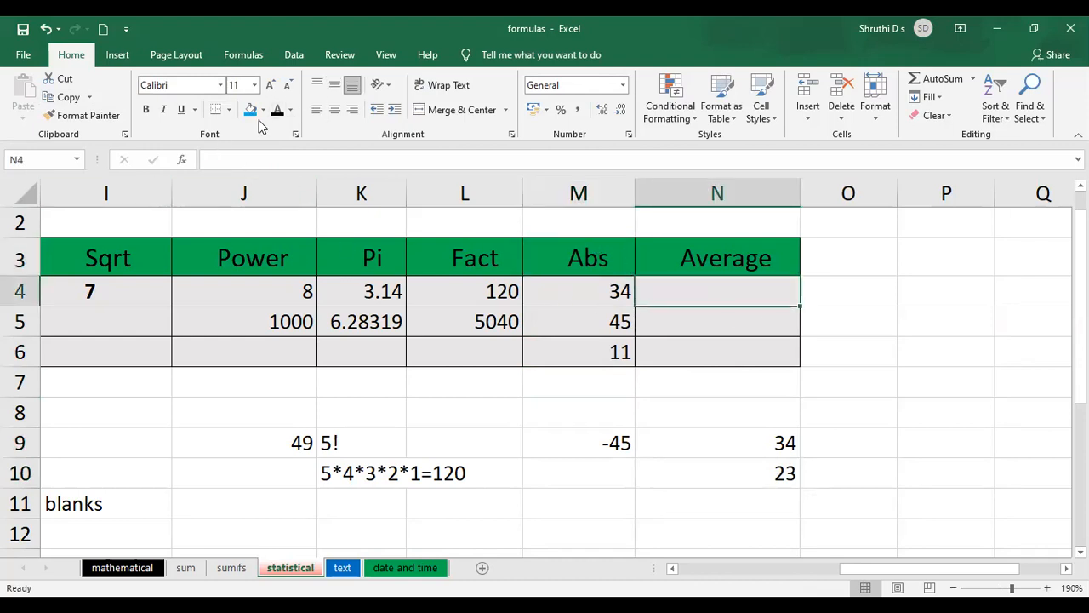
pyautogui.write('=')
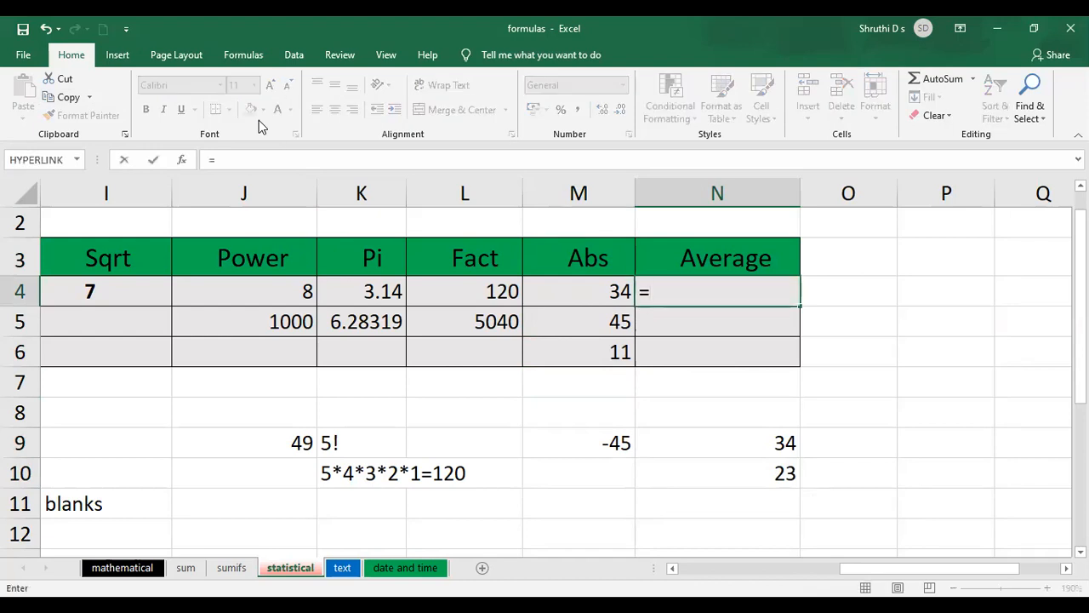
pyautogui.write('aver')
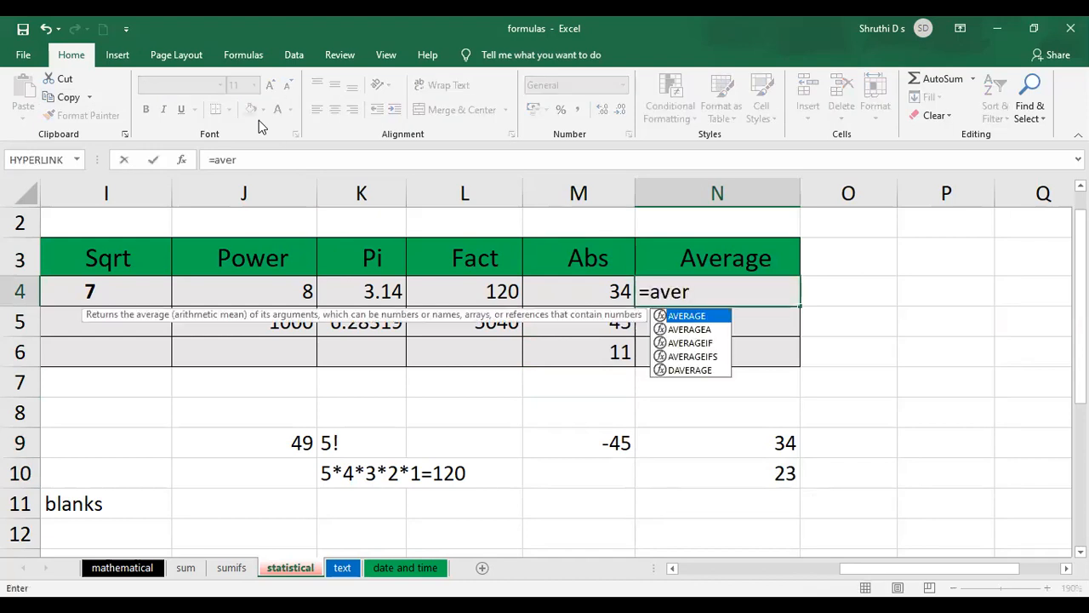
pyautogui.press('Tab')
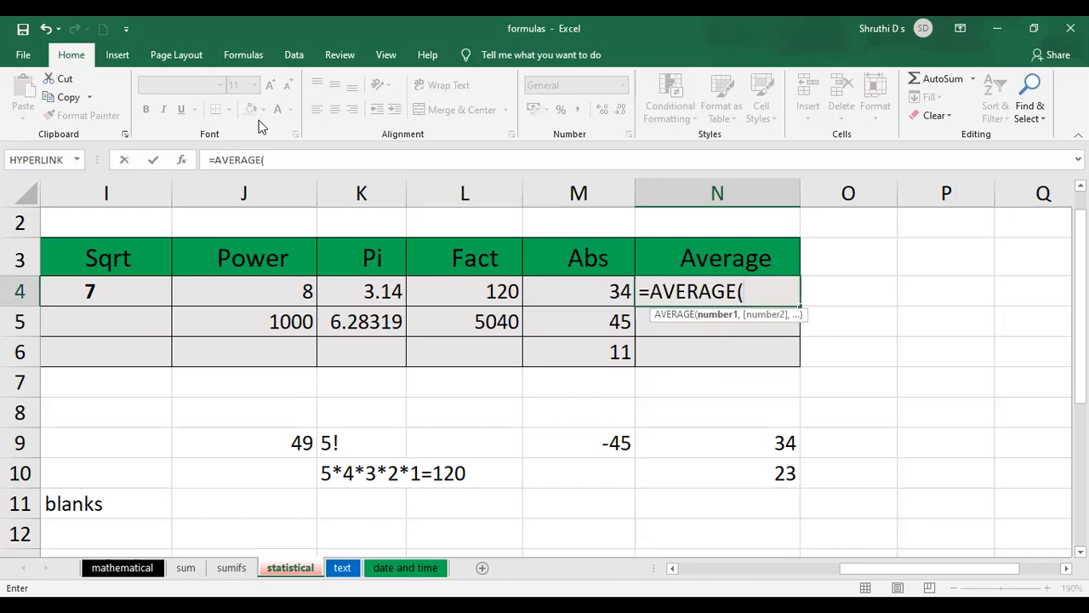
pyautogui.write('234,567')
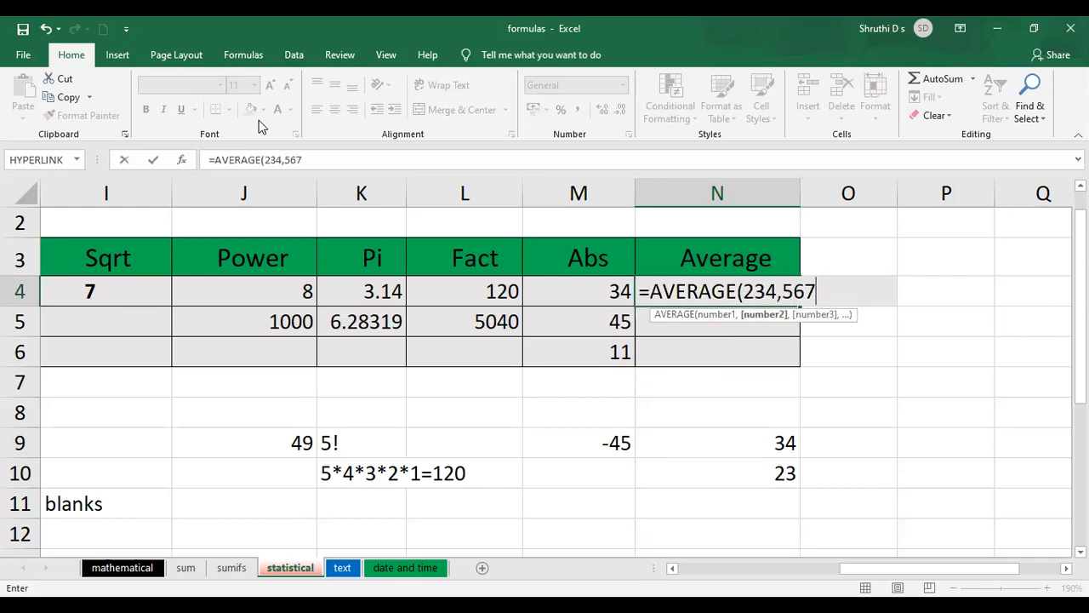
pyautogui.write(')')
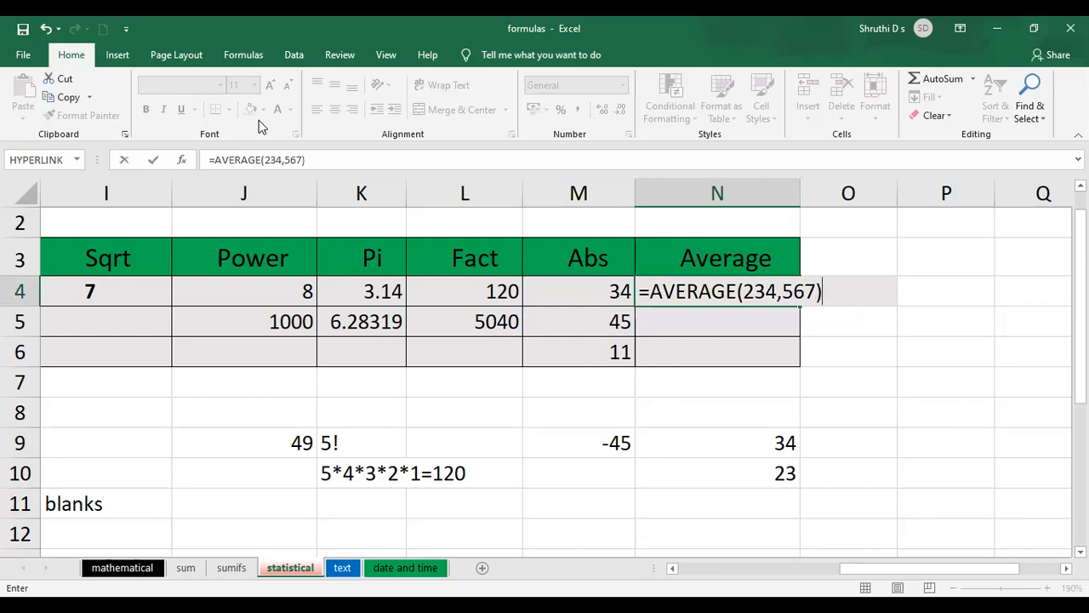
pyautogui.press('Return')
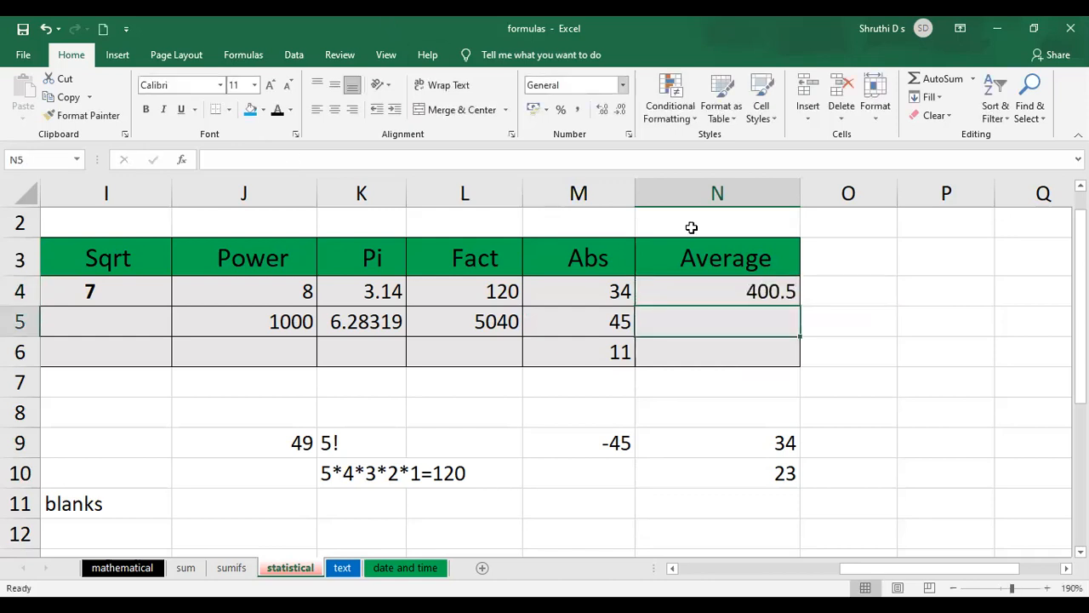
pyautogui.click(779, 292)
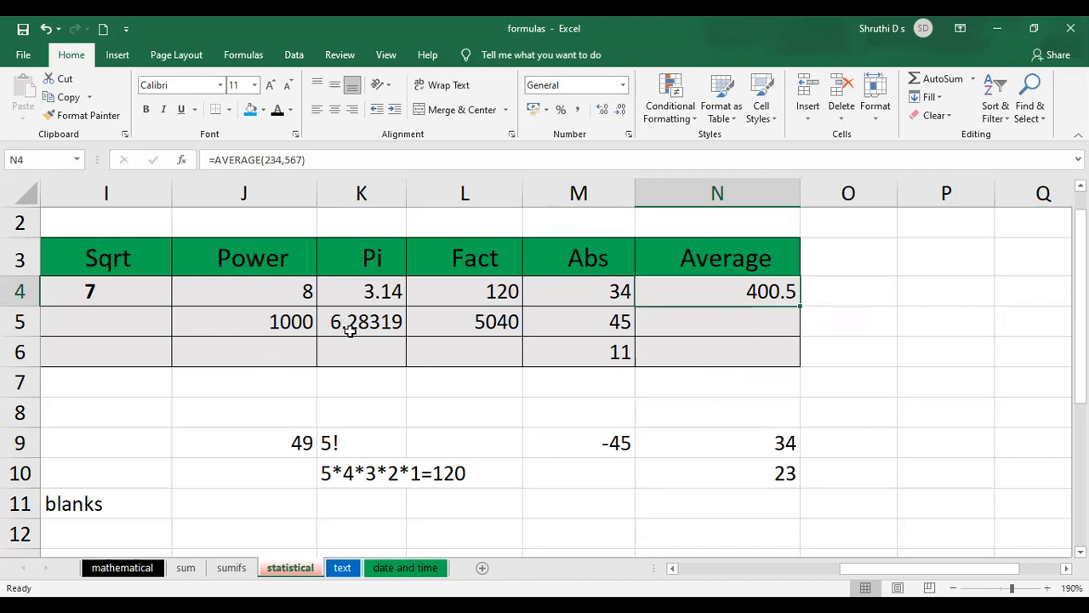
# Step: Review the function notes in E10:E14 together with the product table and the Count columns
pyautogui.moveTo(842, 569); pyautogui.dragTo(681, 568)
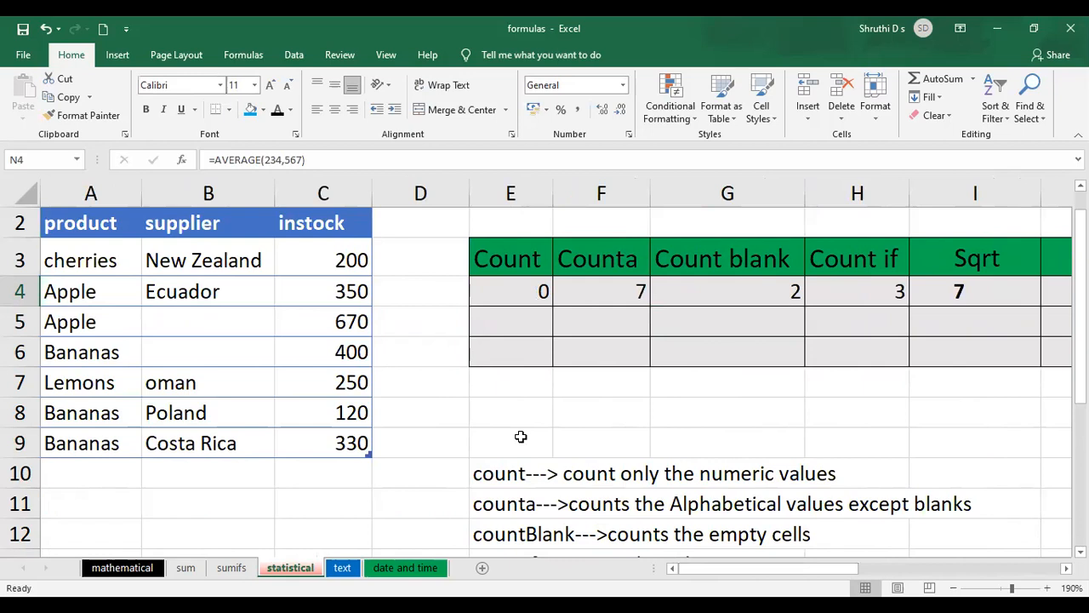
pyautogui.scroll(-2, 545, 437)
pyautogui.moveTo(468, 283); pyautogui.dragTo(923, 405)
pyautogui.click(923, 405)
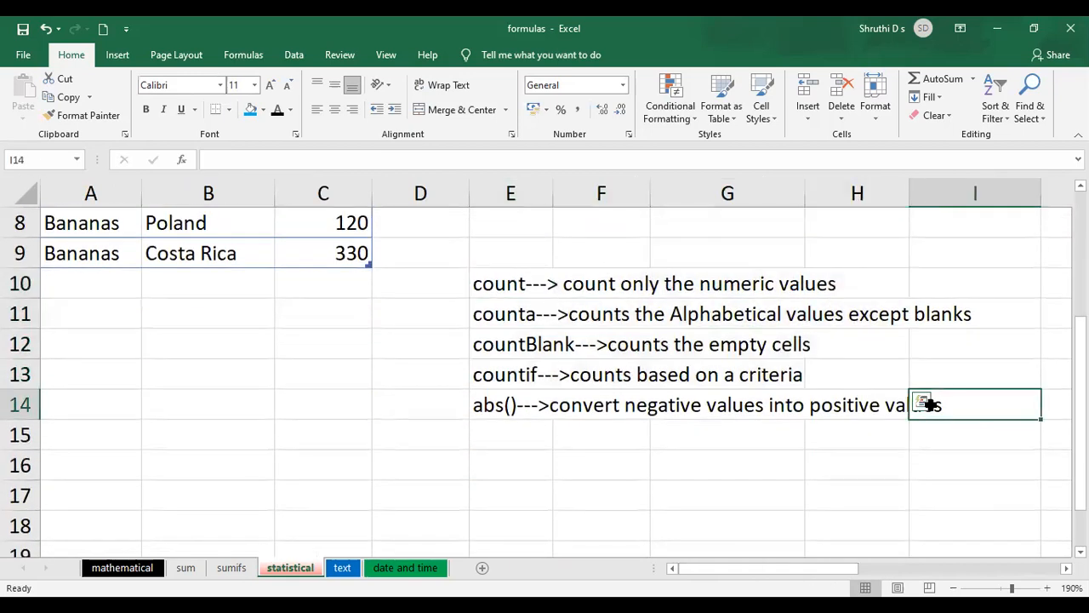
pyautogui.click(638, 423)
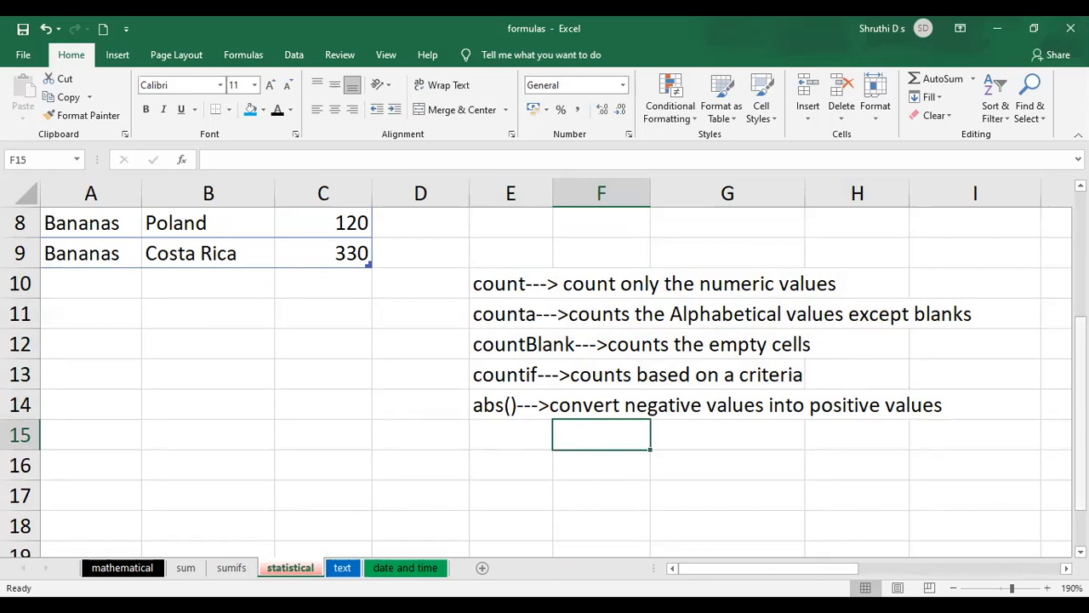
pyautogui.scroll(3, 696, 449)
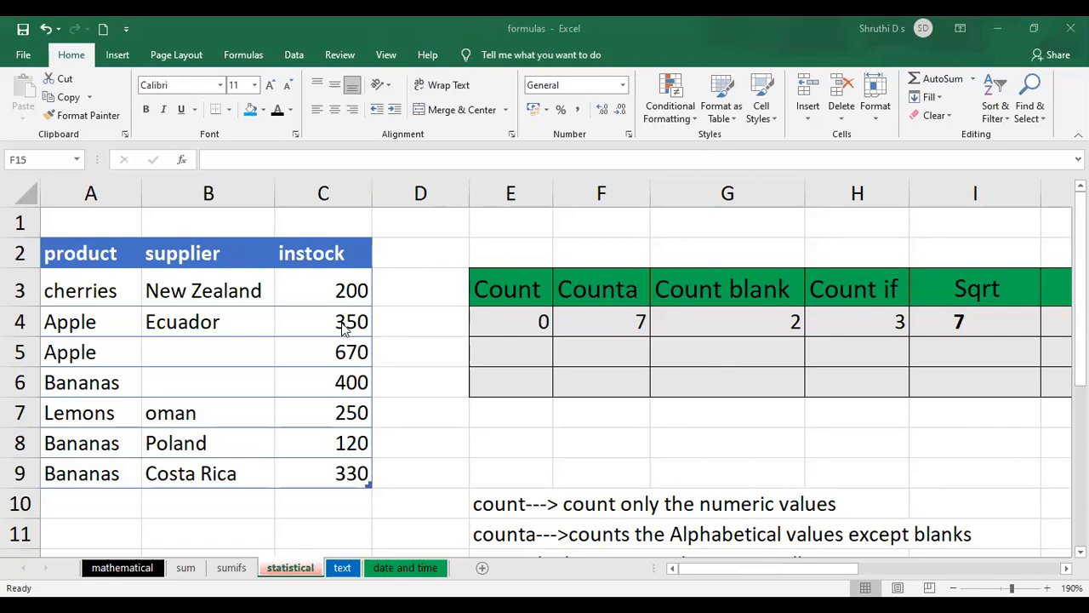
pyautogui.scroll(-1, 576, 533)
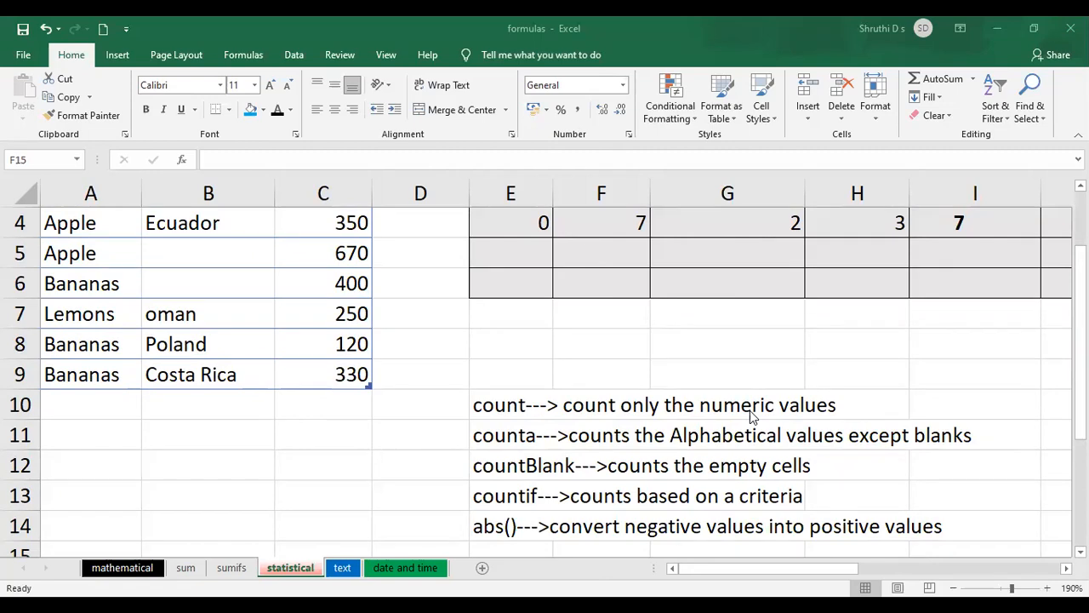
pyautogui.scroll(1, 381, 434)
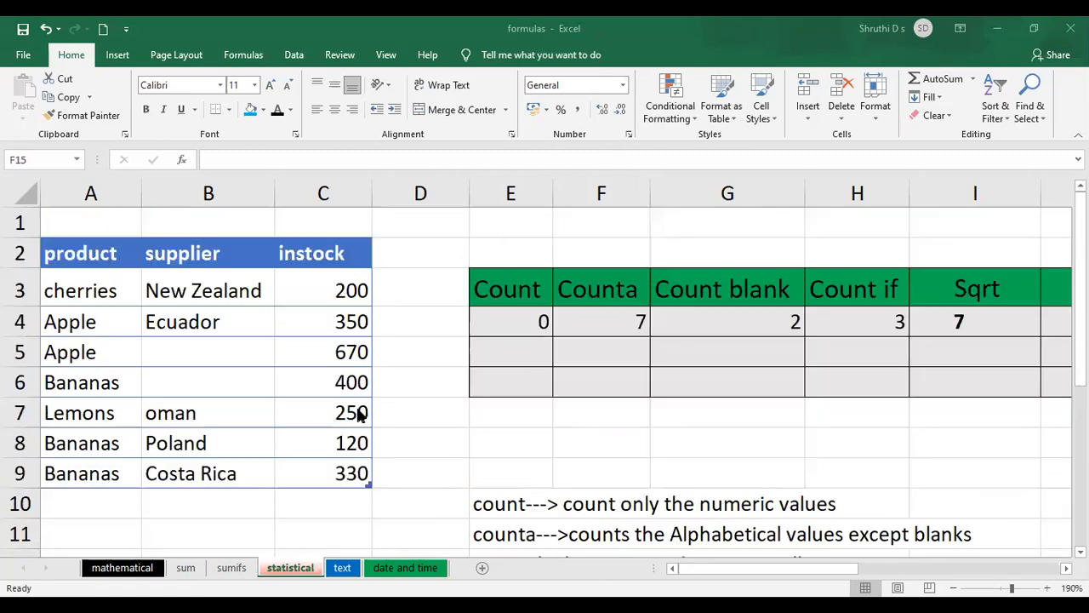